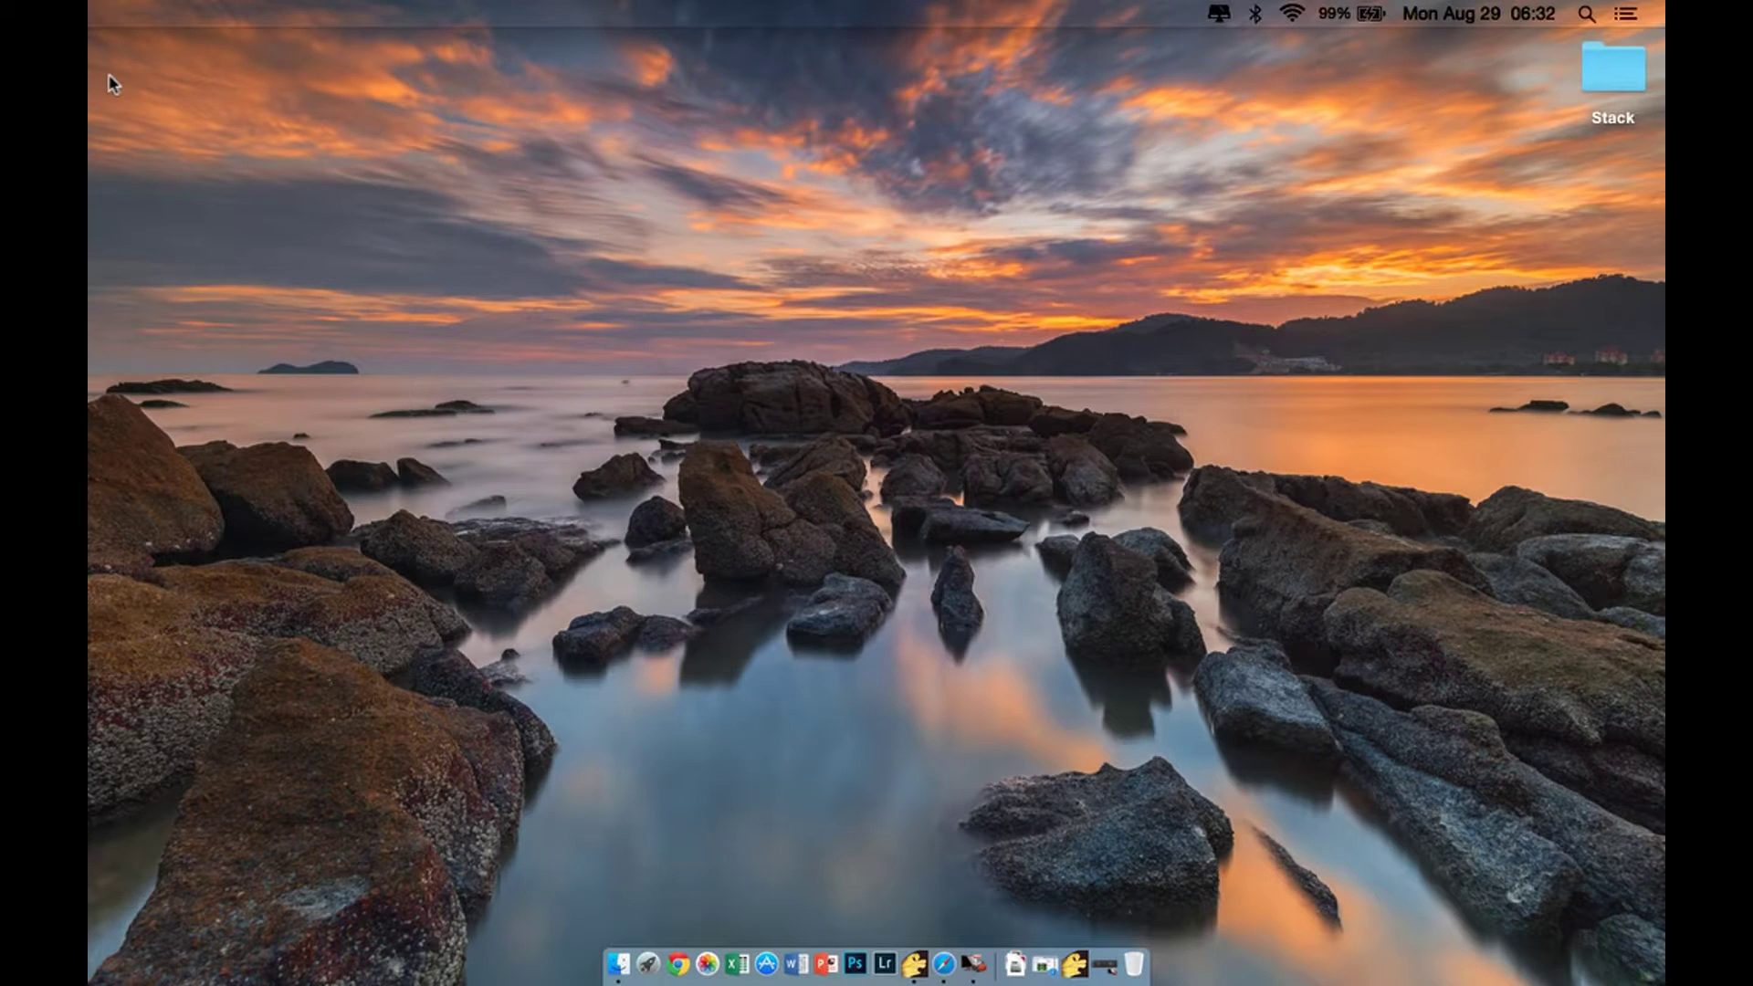
Bring up Zerene Stacker and open the Stack folder from the Desktop in a Finder window over it.
left_click(914, 963)
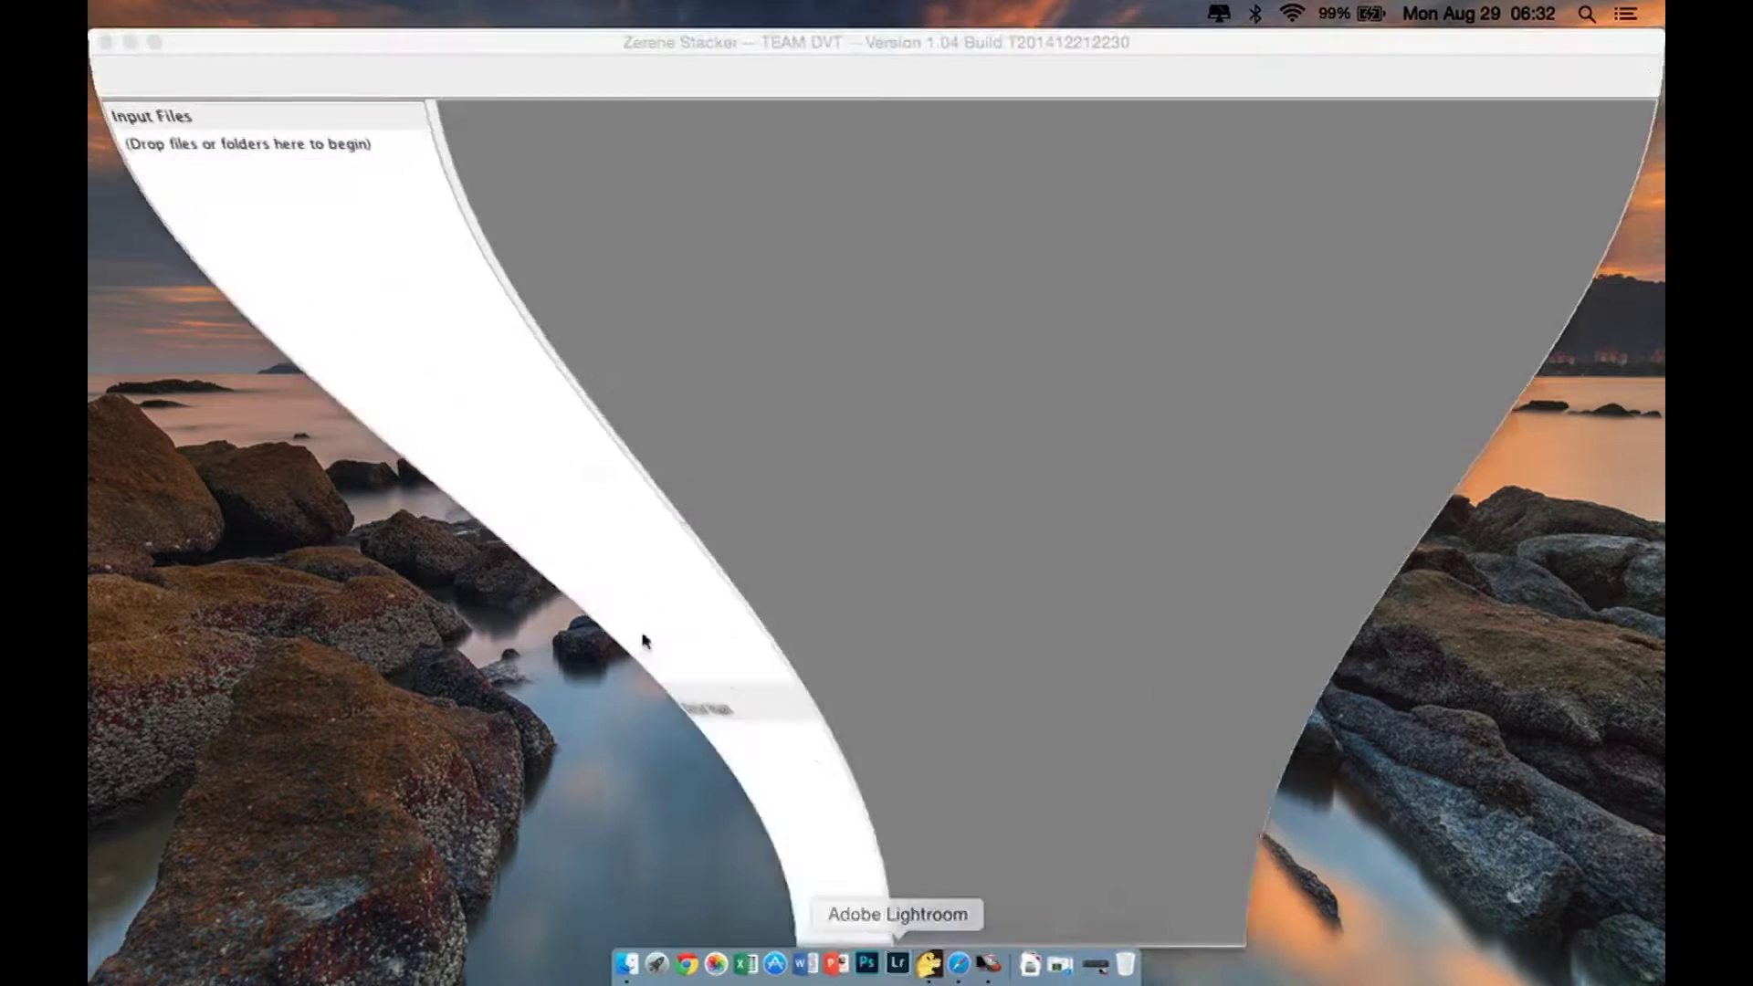
left_click(636, 970)
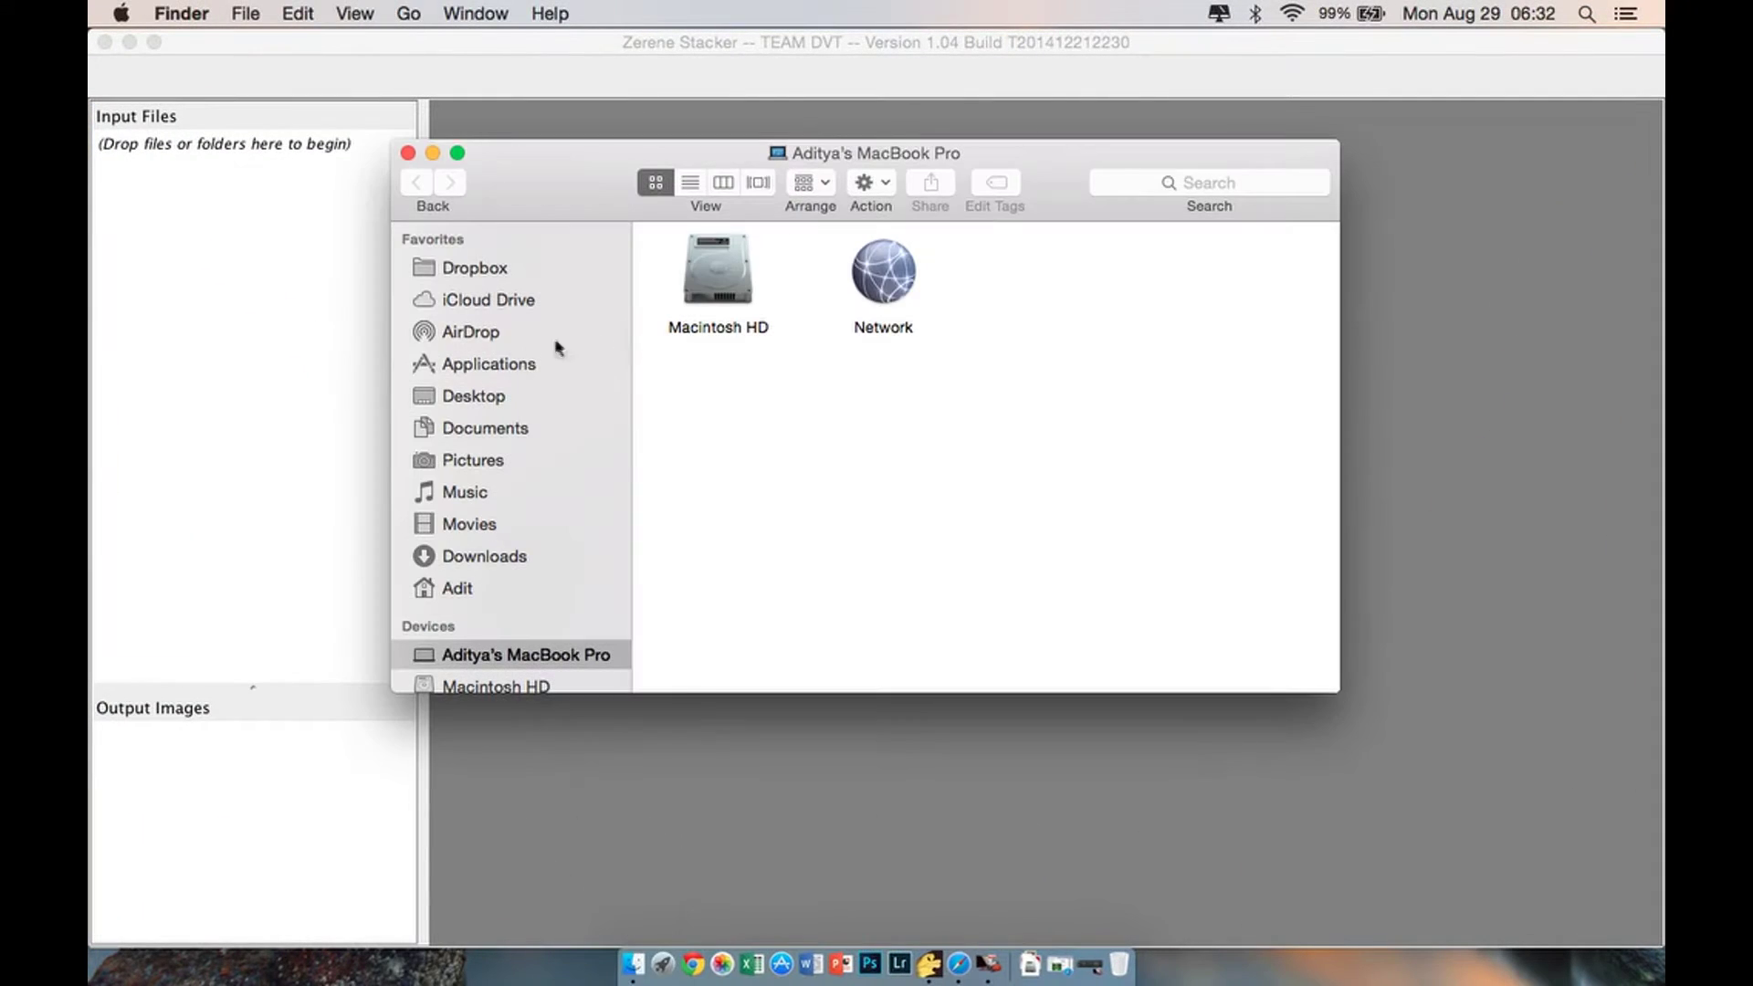
left_click(478, 399)
double_click(716, 311)
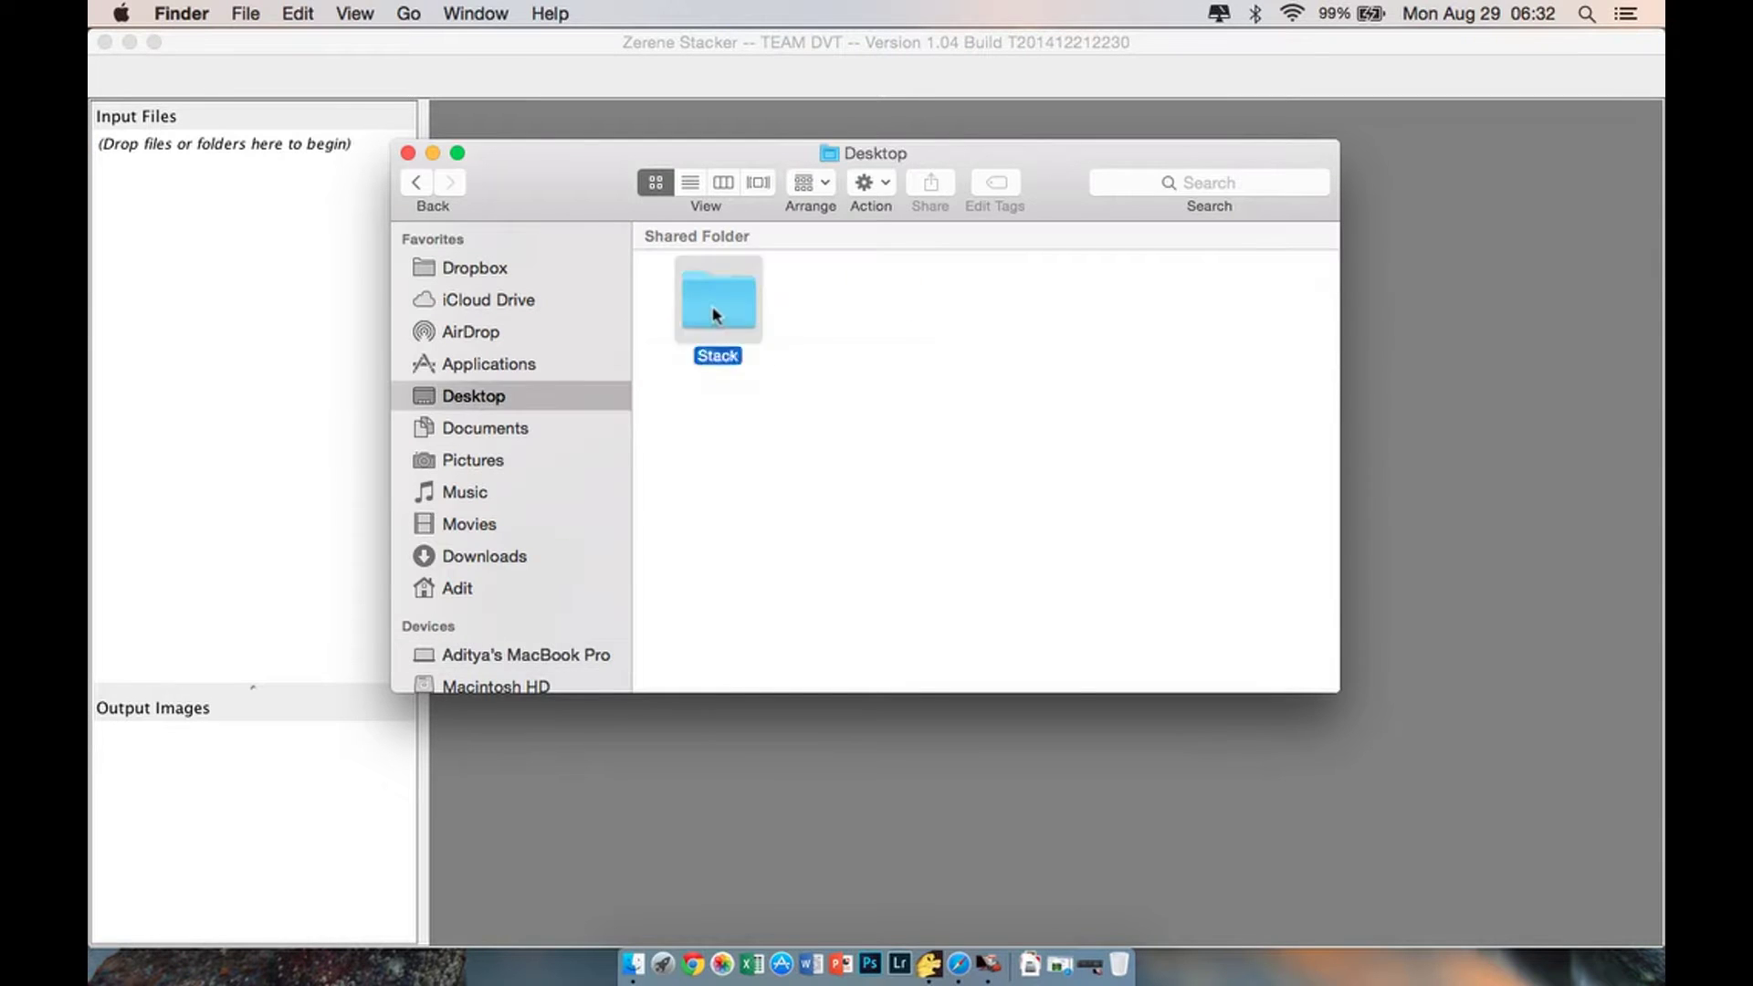
Add all the JPG images in the Stack folder, ADT_3107 to ADT_3167, to Zerene Stacker's input files and put the Finder window away.
scroll(979, 396, "down", 15)
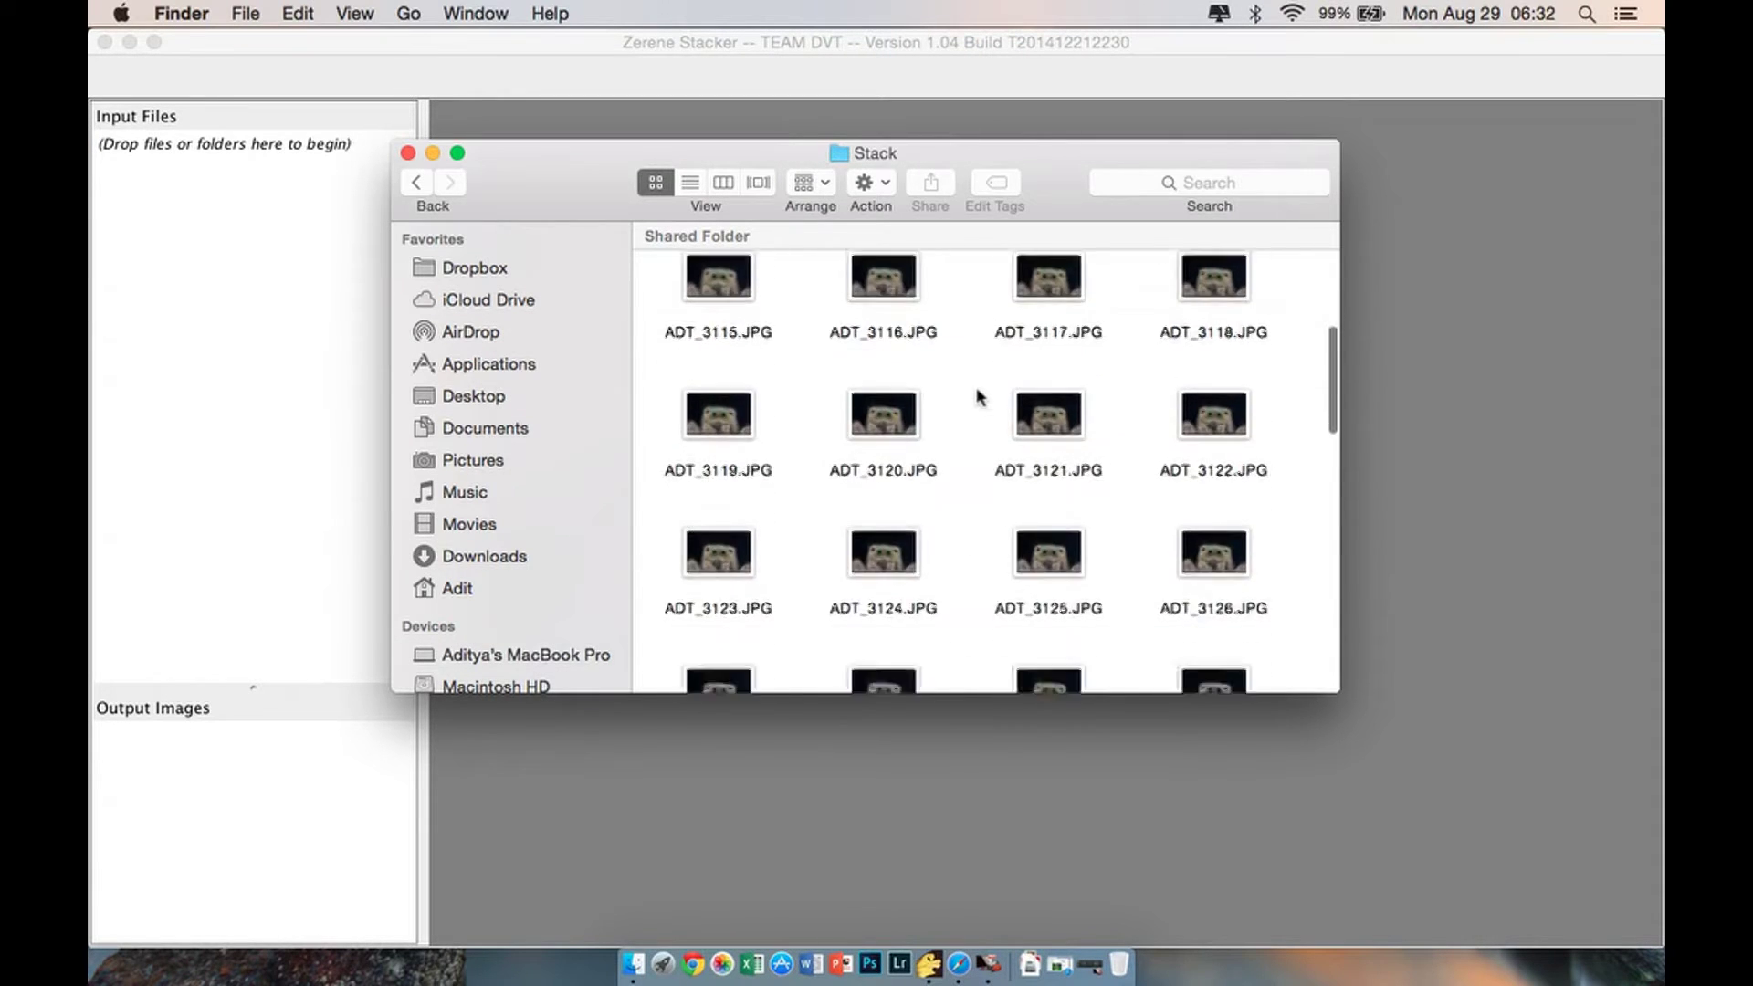
scroll(979, 396, "down", 5)
scroll(979, 396, "up", 20)
left_click_drag(656, 293, 1295, 769)
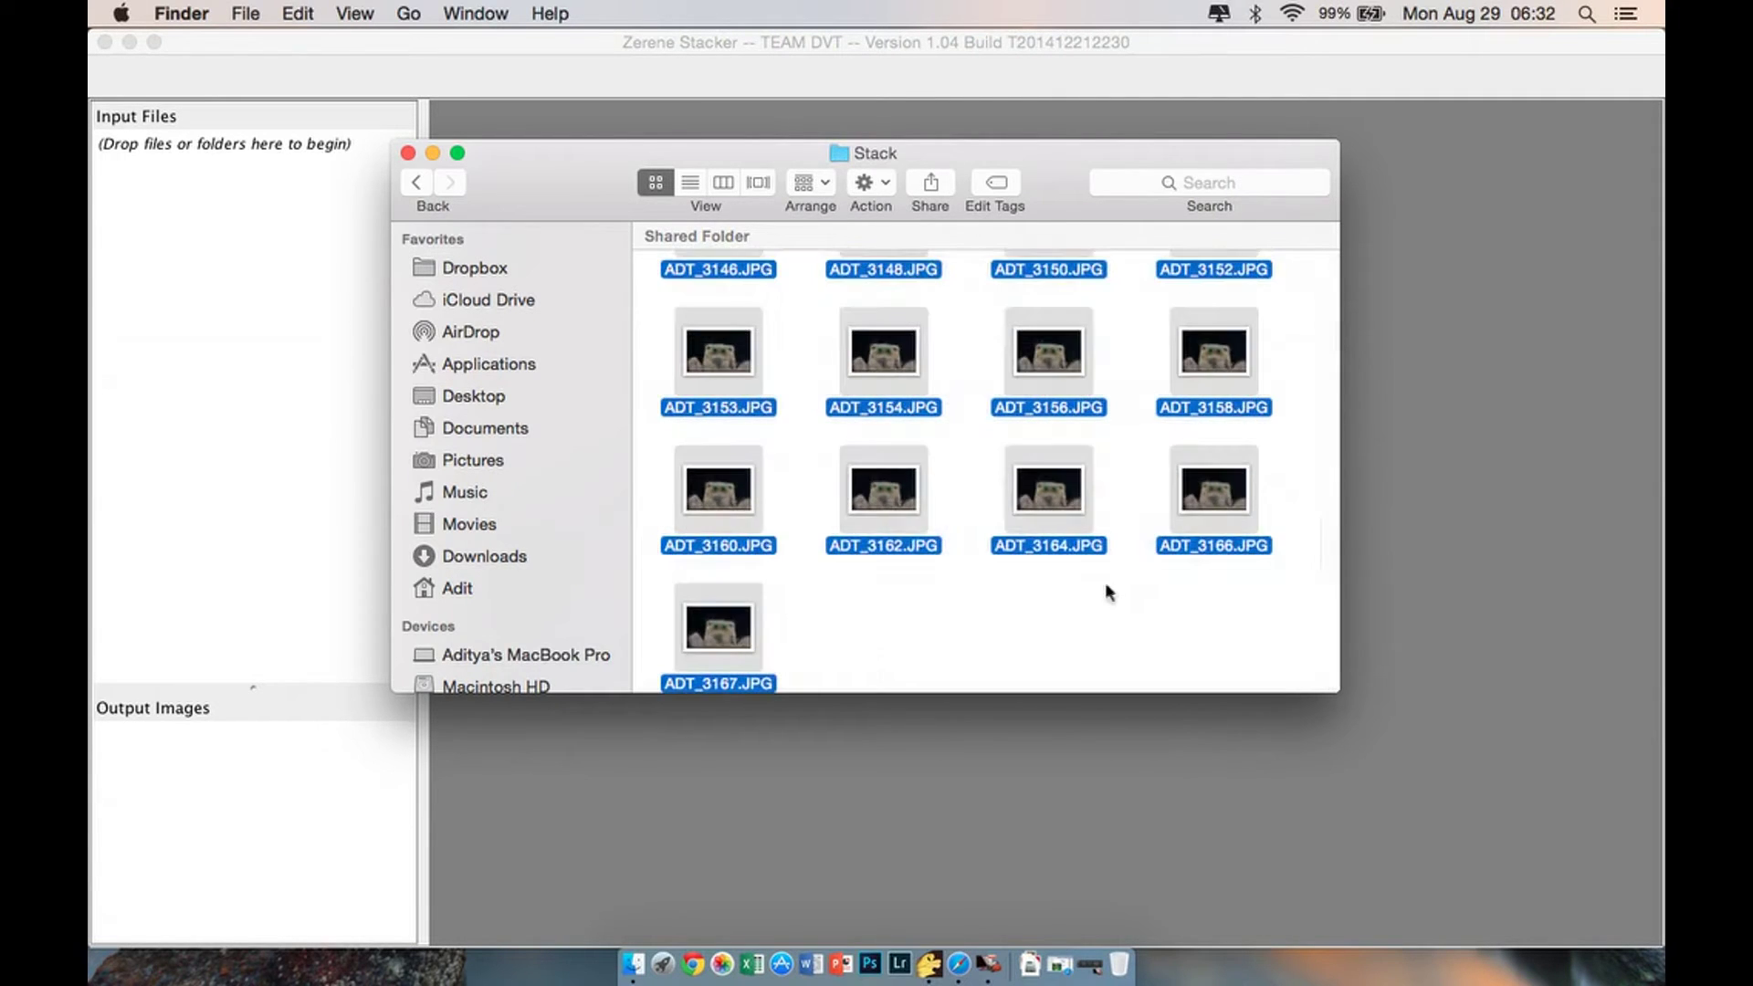
scroll(1110, 584, "up", 20)
left_click_drag(730, 305, 215, 196)
key("super+m")
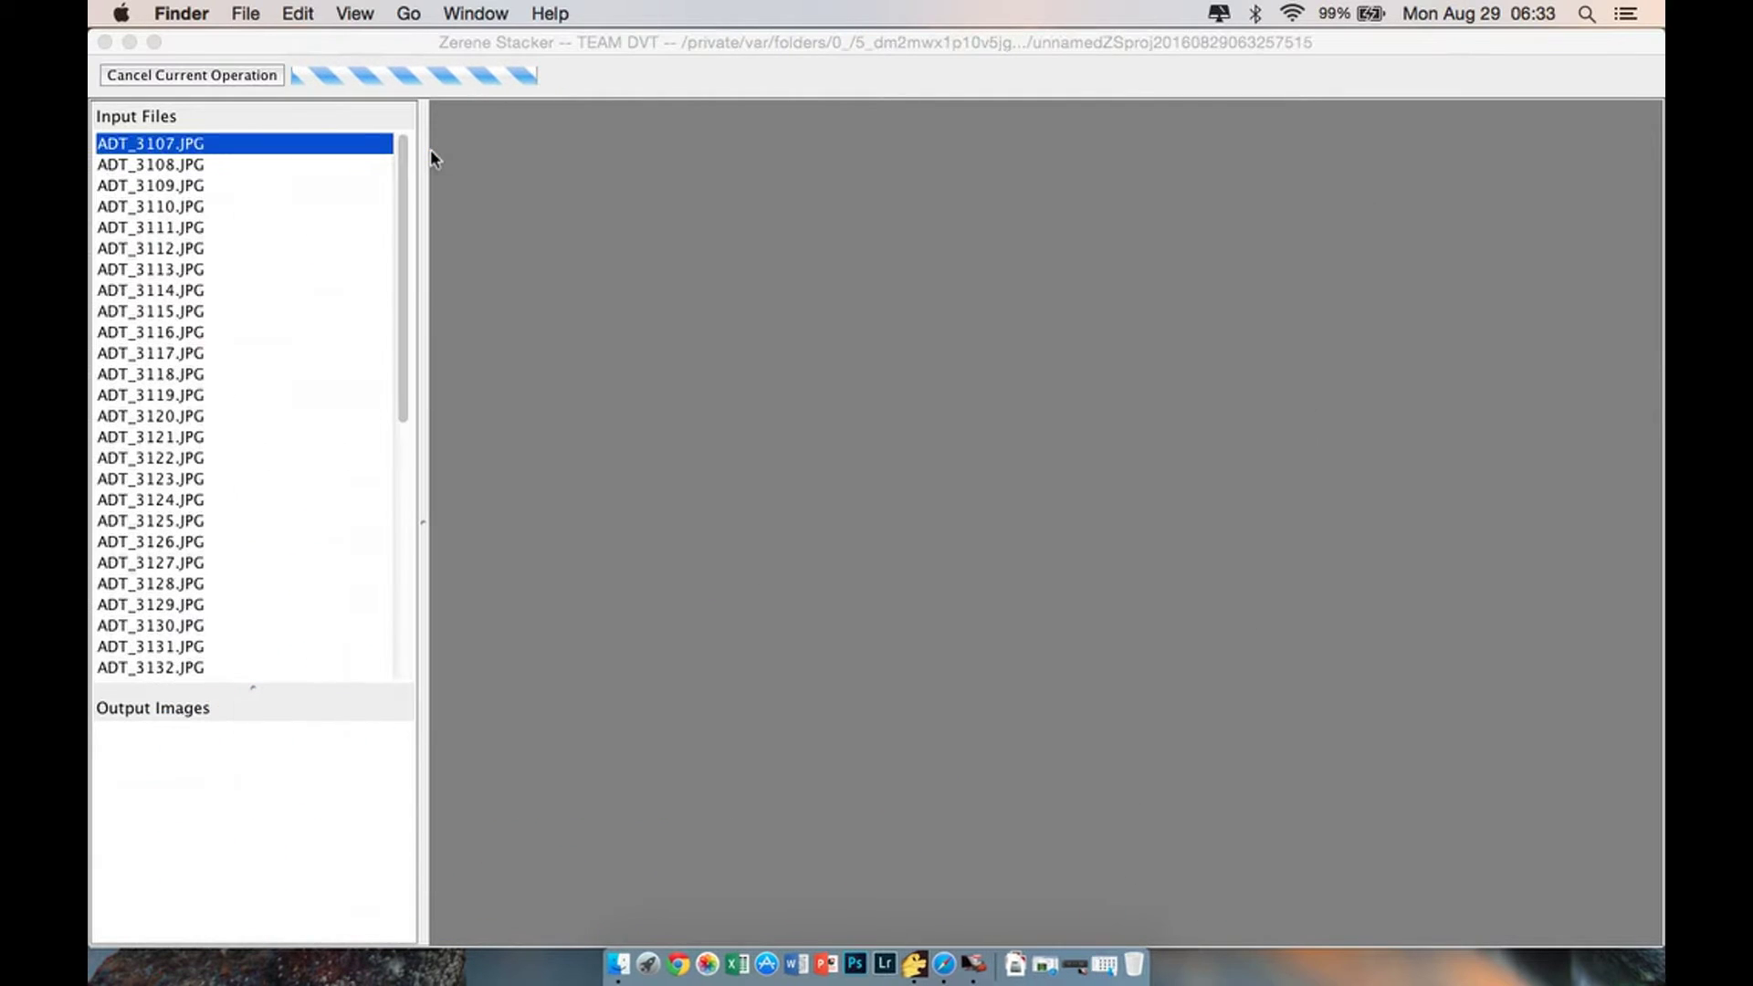
Align and stack all the input images with the PMax method.
left_click(308, 205)
scroll(327, 189, "down", 5)
scroll(327, 189, "up", 5)
left_click(438, 15)
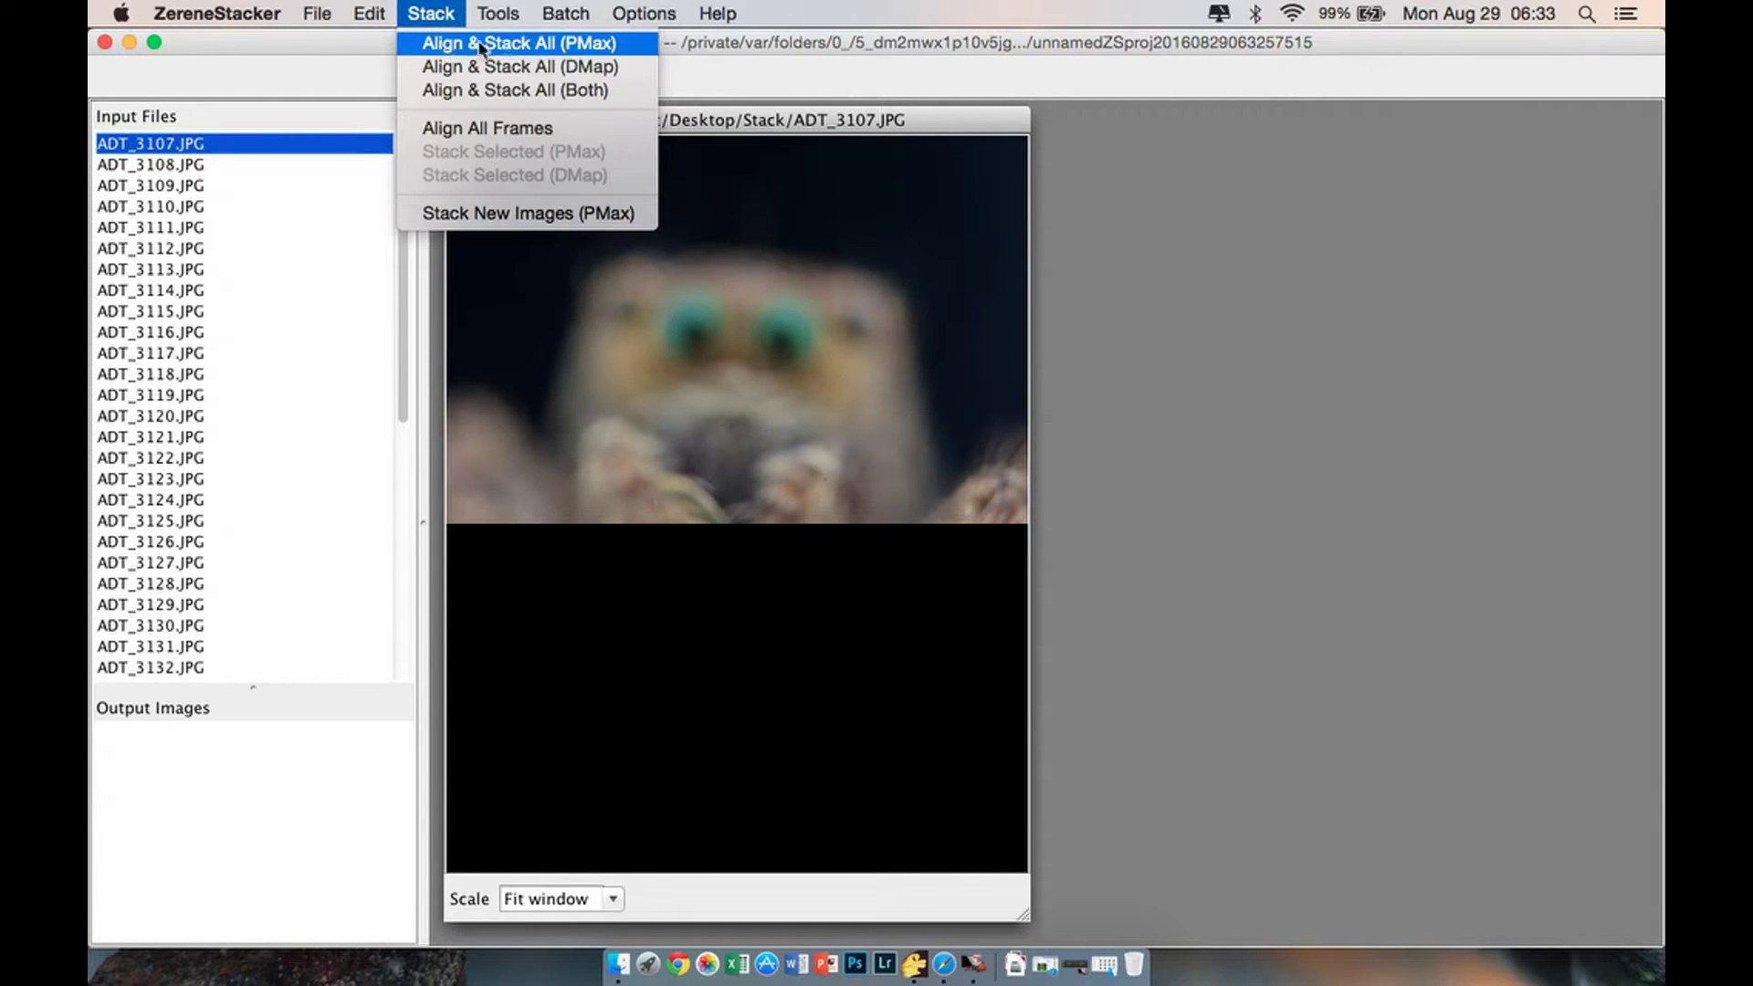
left_click(564, 42)
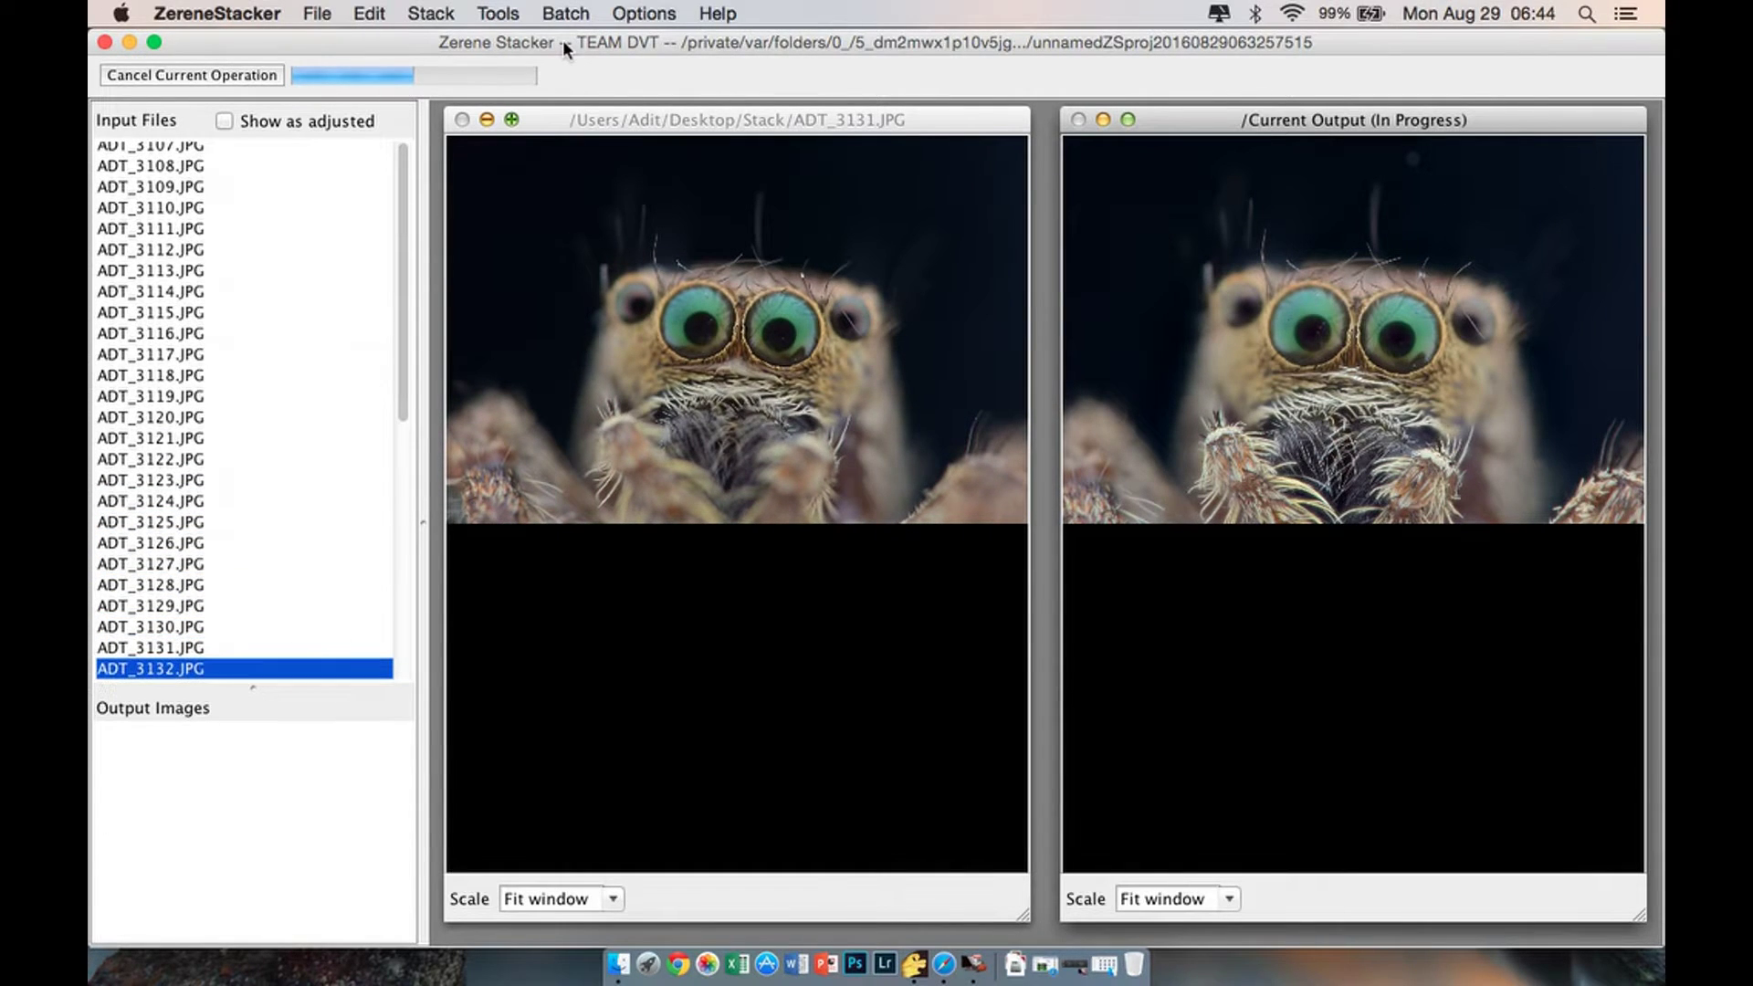
Inspect the in-progress stacked output around the spider's eyes at 50% and 25% scale.
scroll(317, 259, "down", 9)
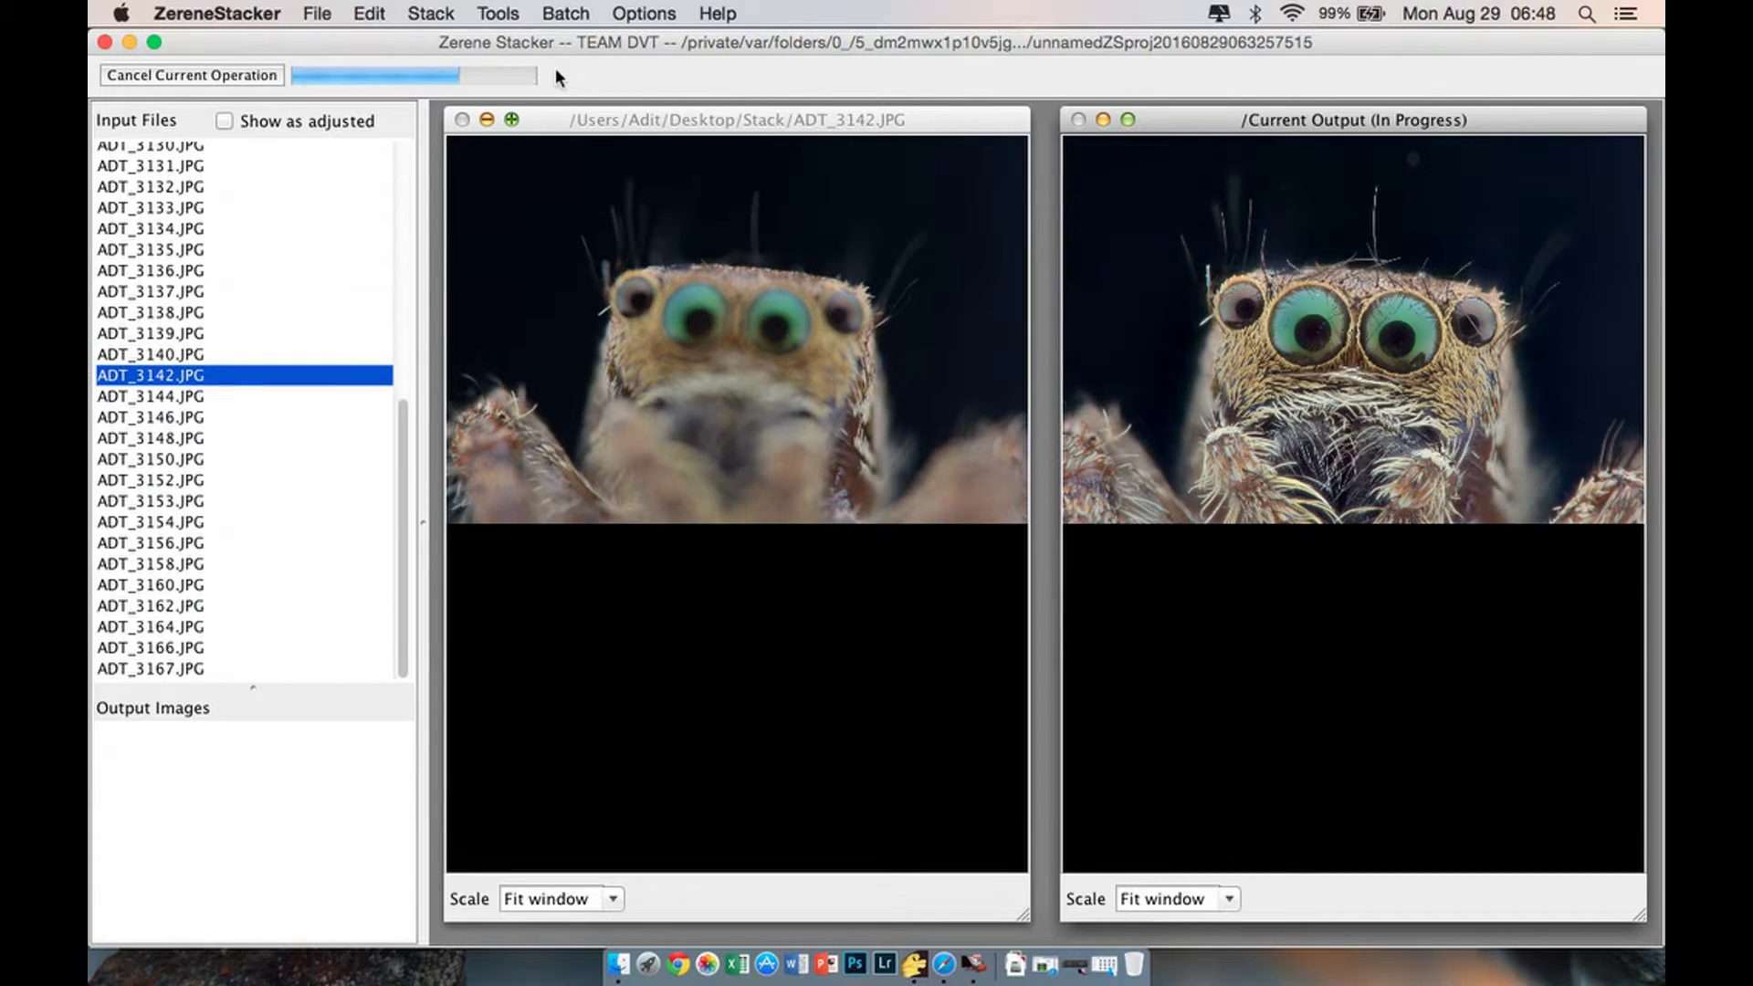
left_click(1229, 898)
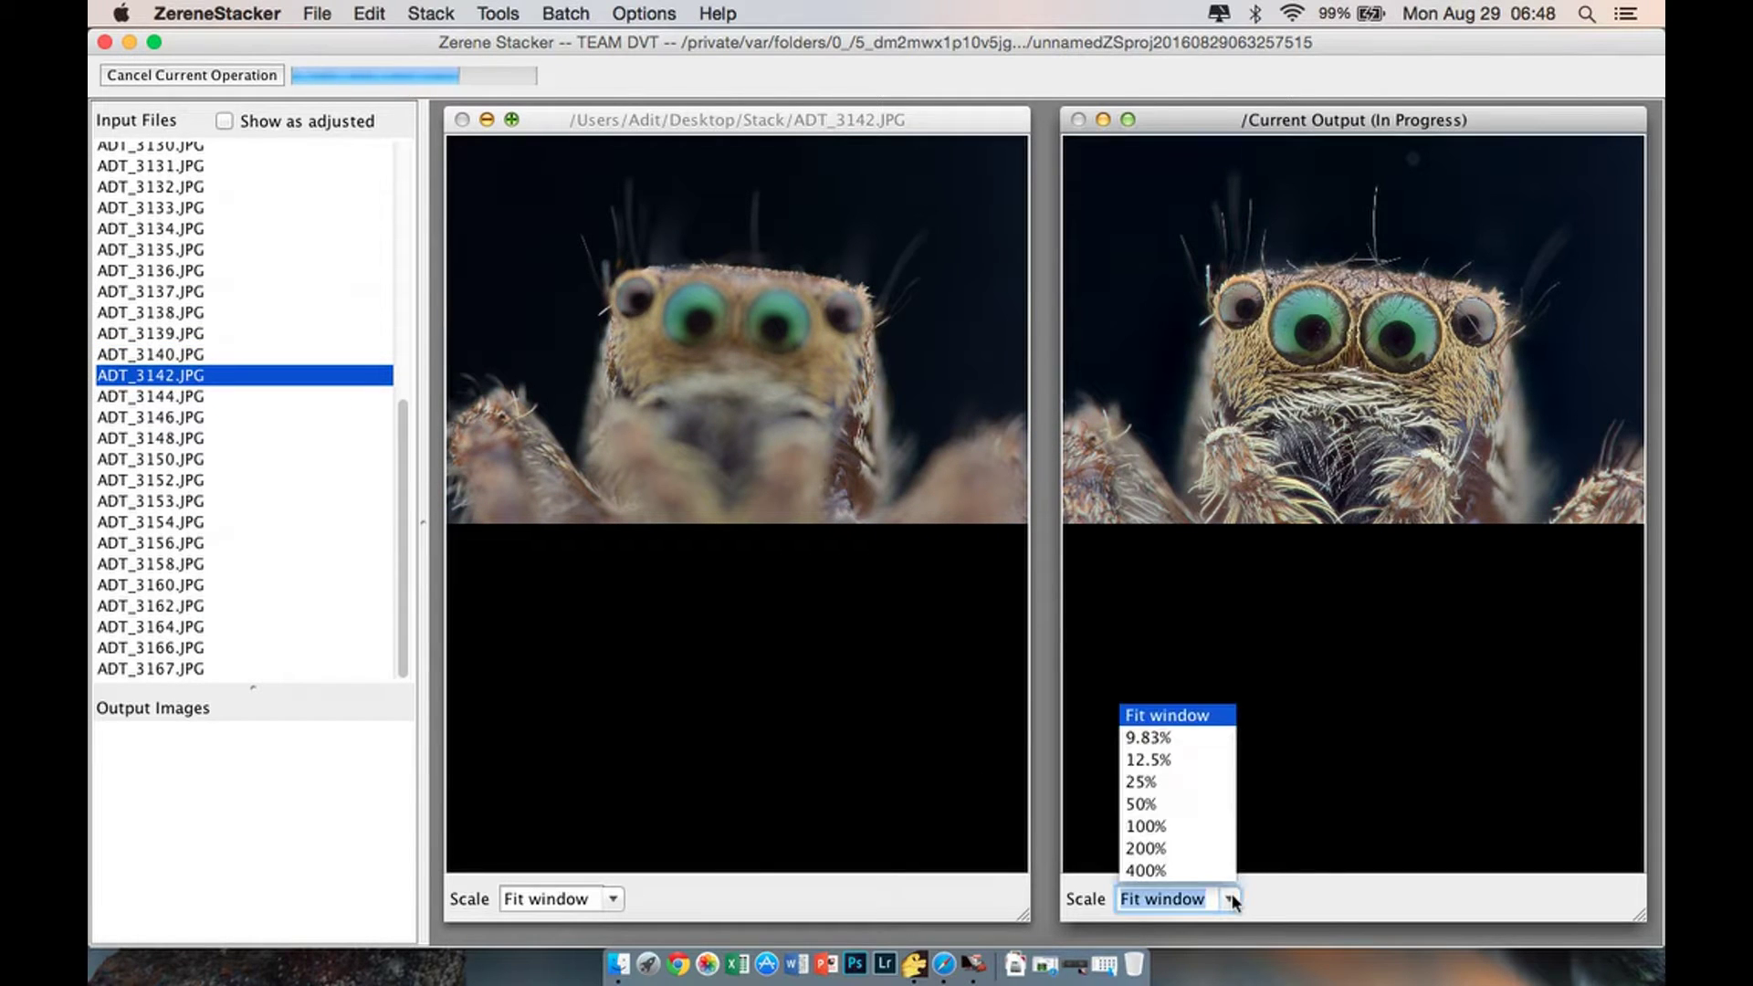
left_click(1221, 802)
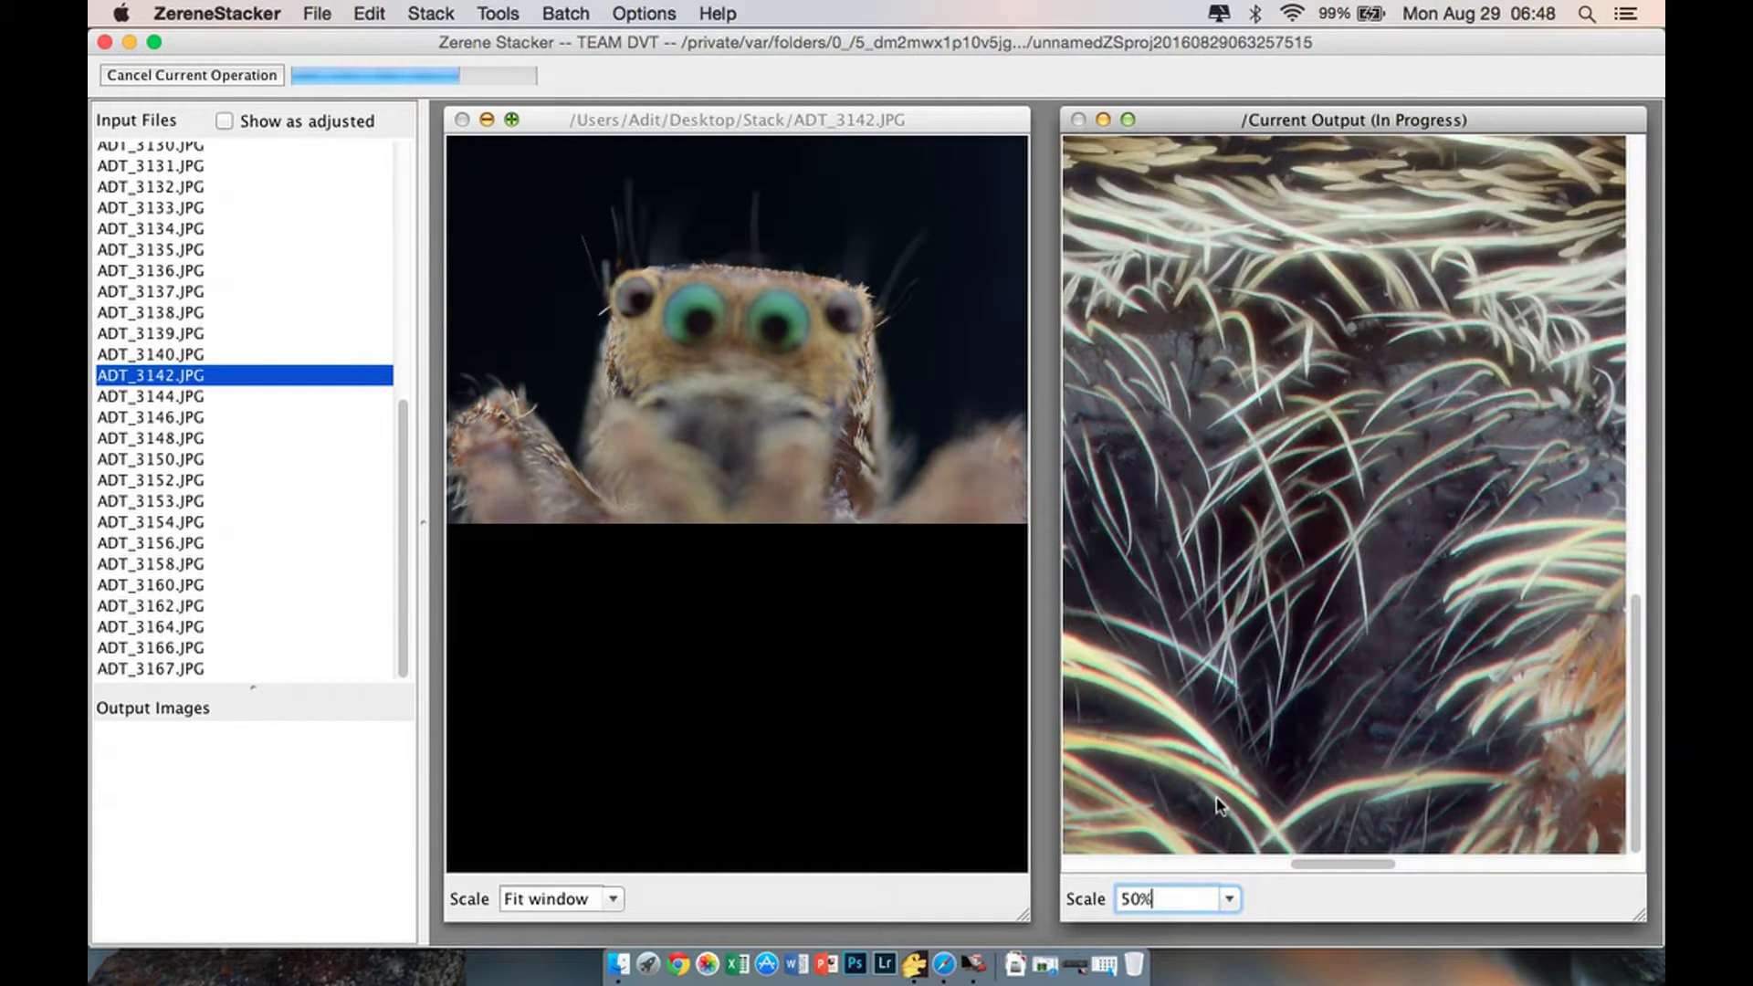
left_click_drag(1636, 644, 1635, 401)
left_click(1228, 899)
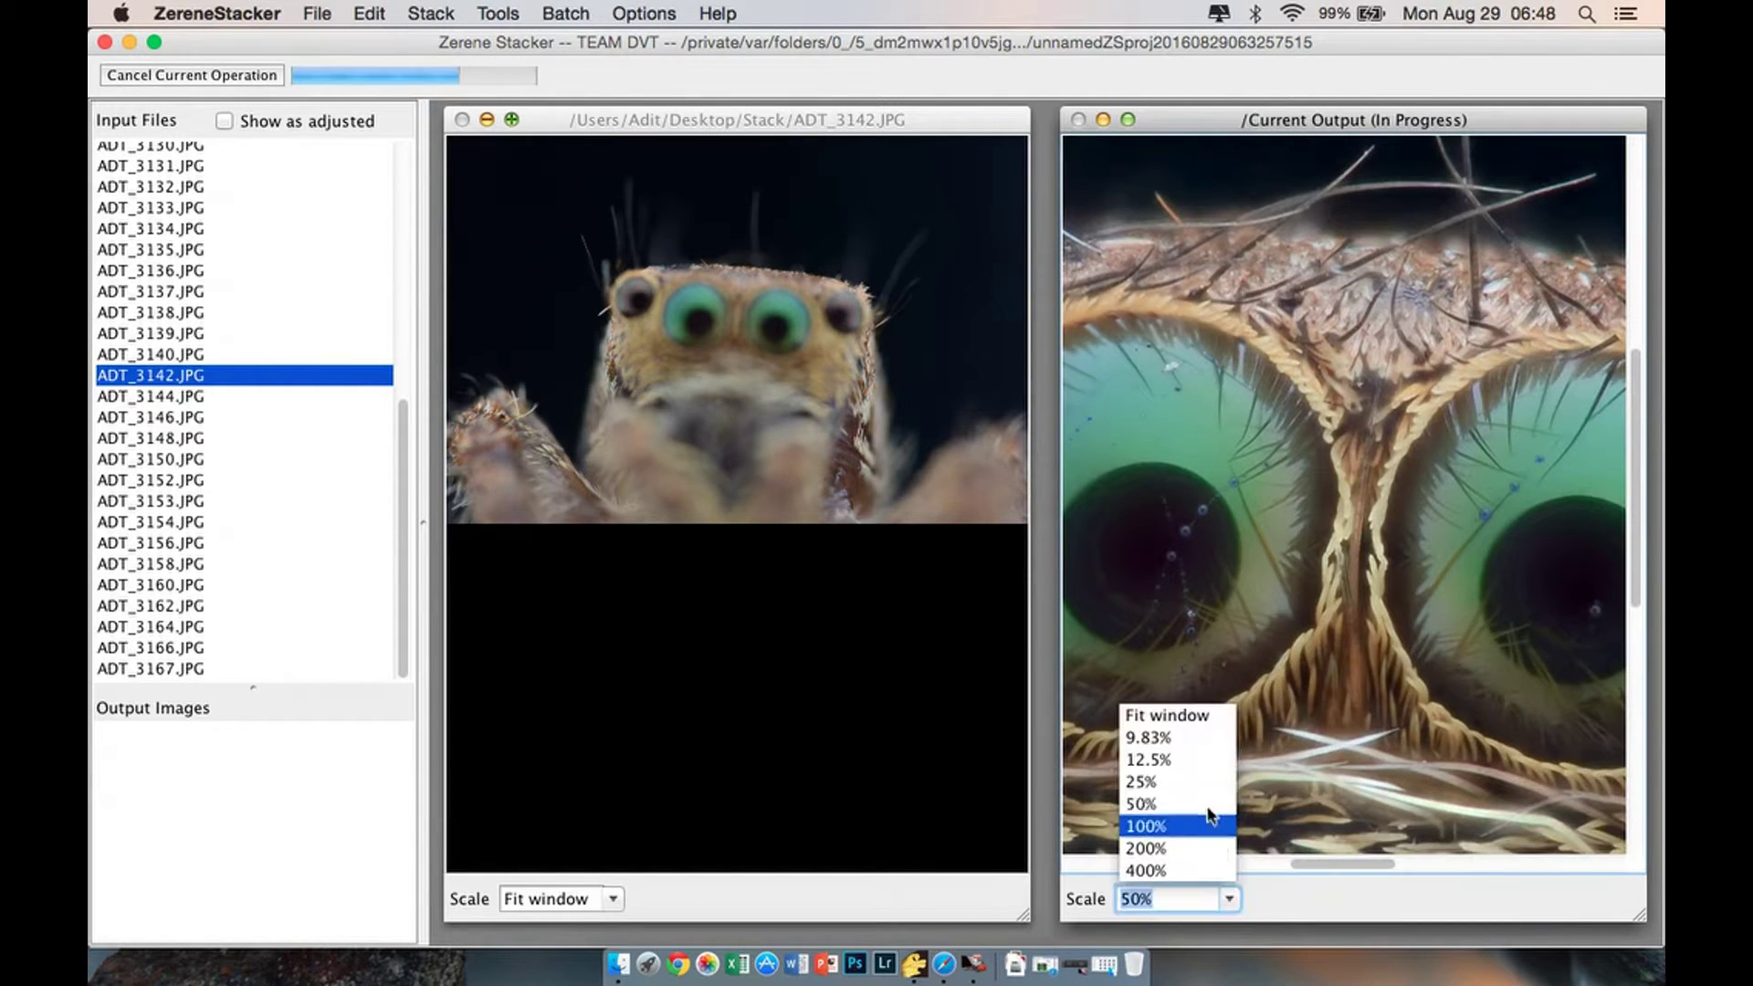
left_click(1217, 785)
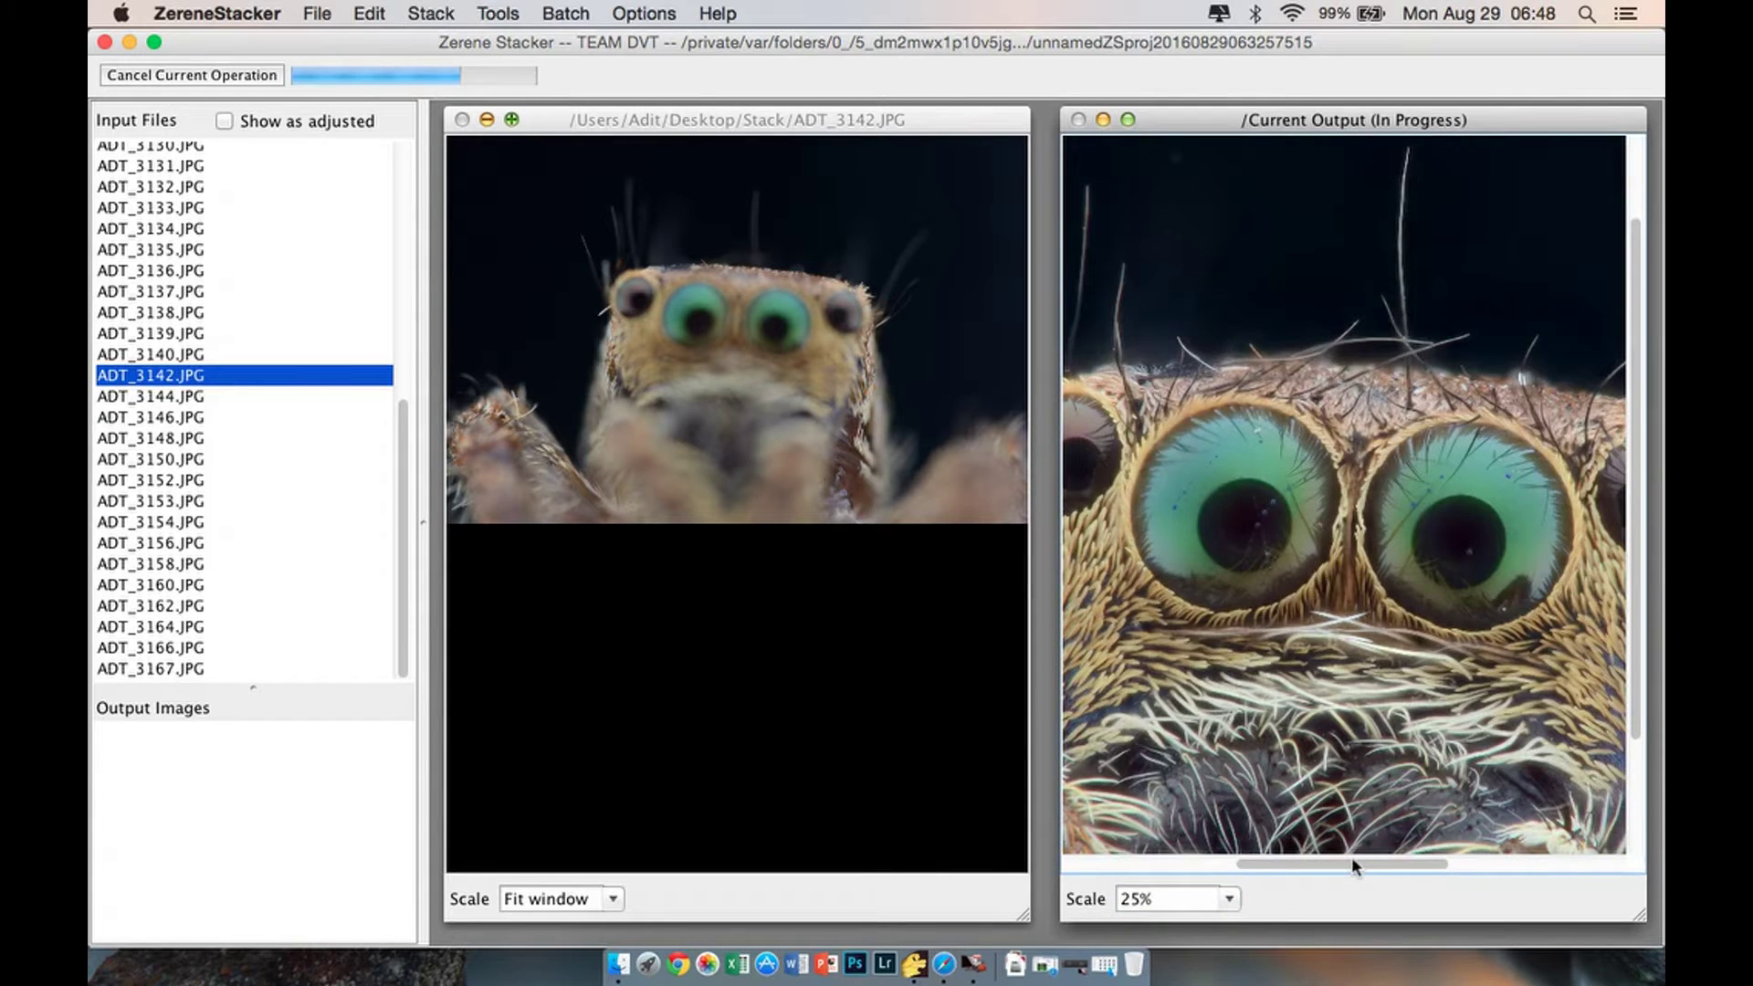
left_click_drag(1356, 867, 1399, 859)
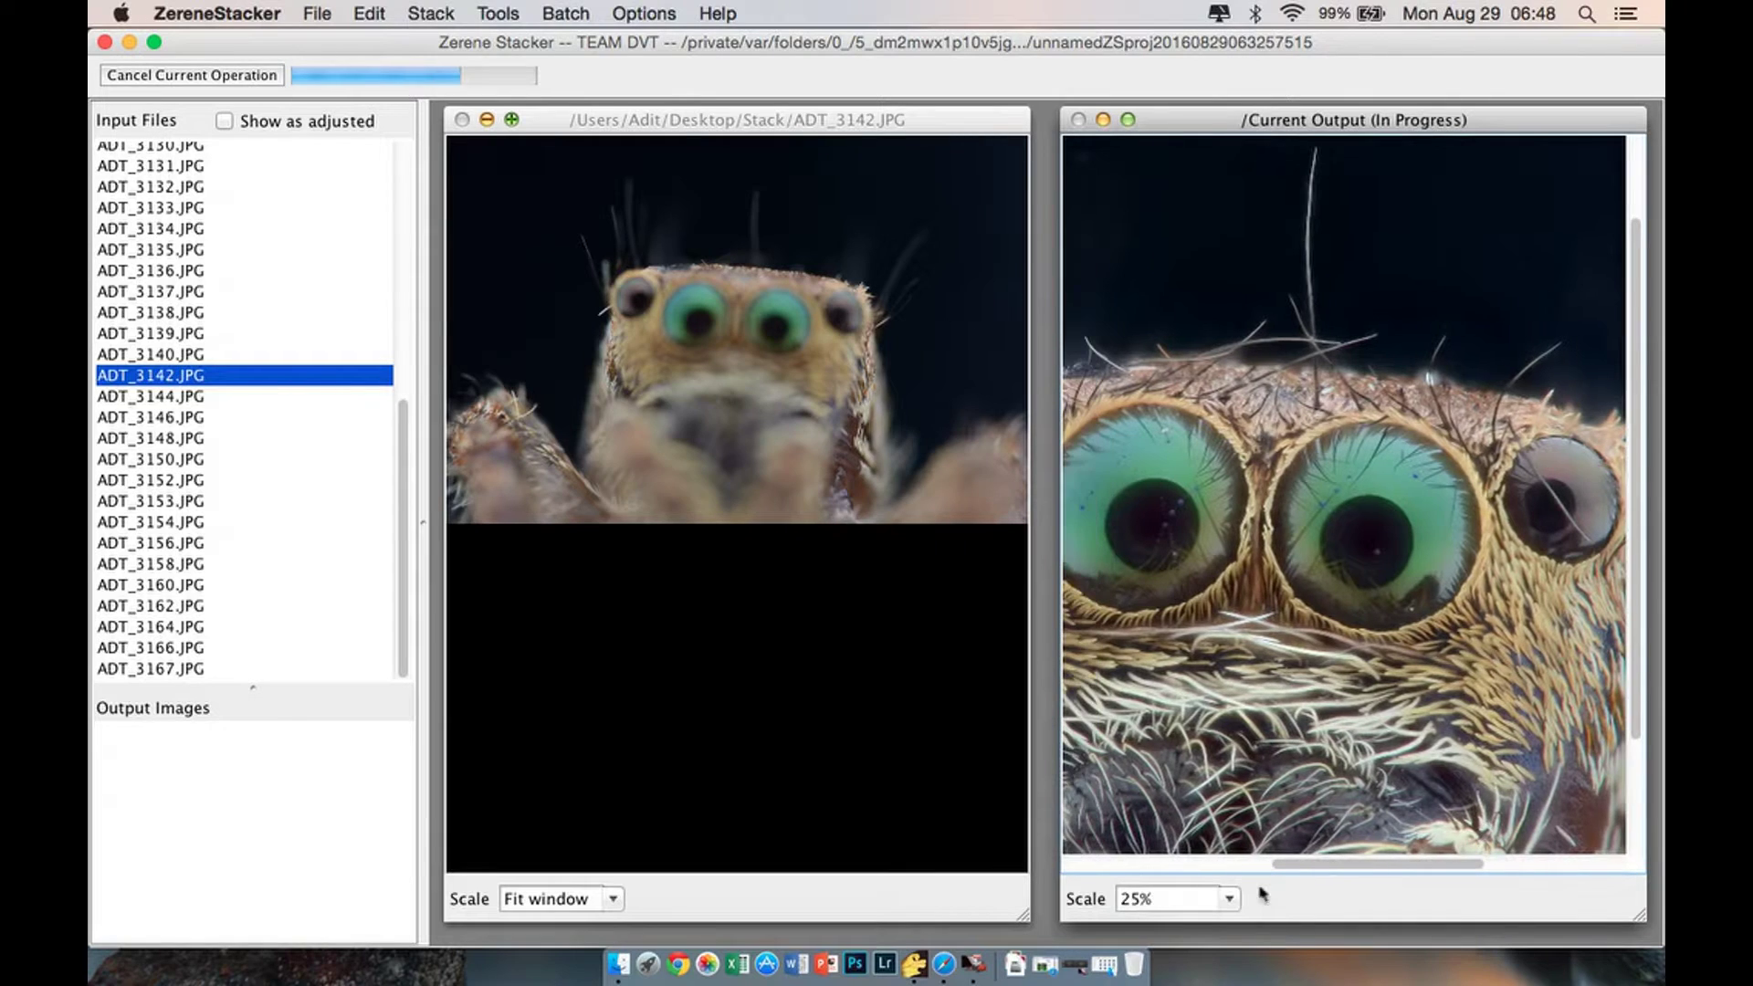
View the stacked output at 12.5% scale, and fit the whole image in its window once stacking ends.
left_click(1229, 900)
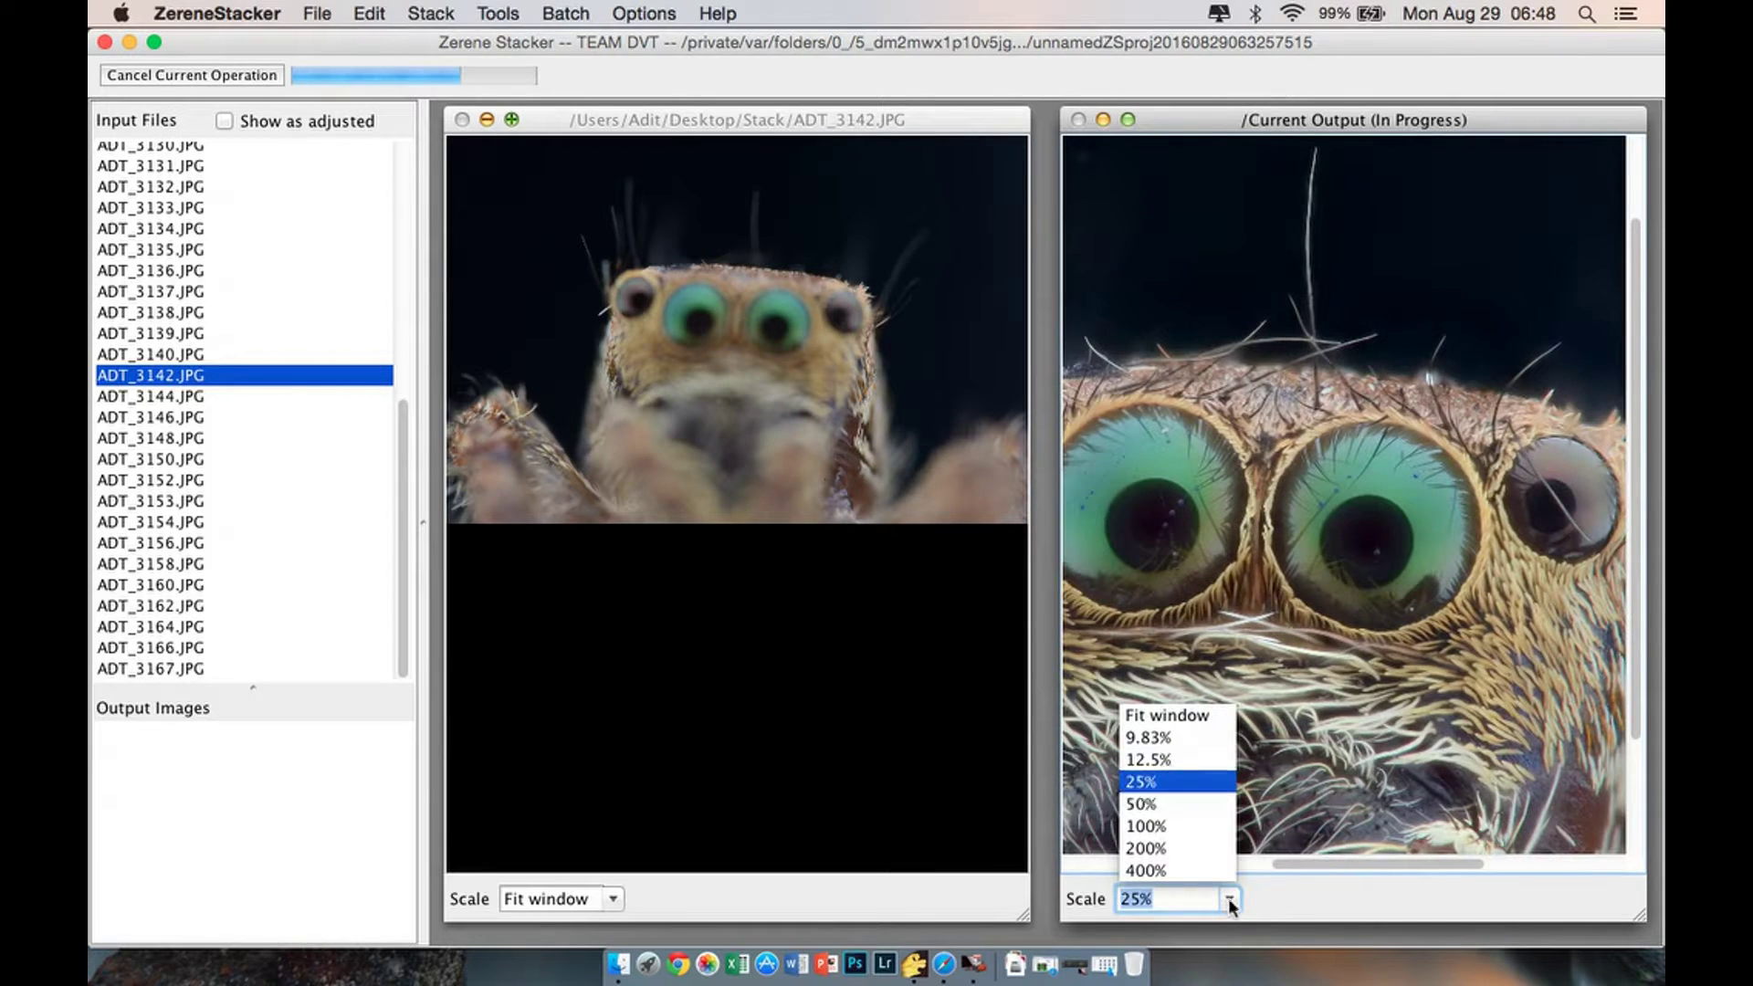
left_click(1187, 762)
left_click(1193, 770)
left_click_drag(1308, 869, 1269, 867)
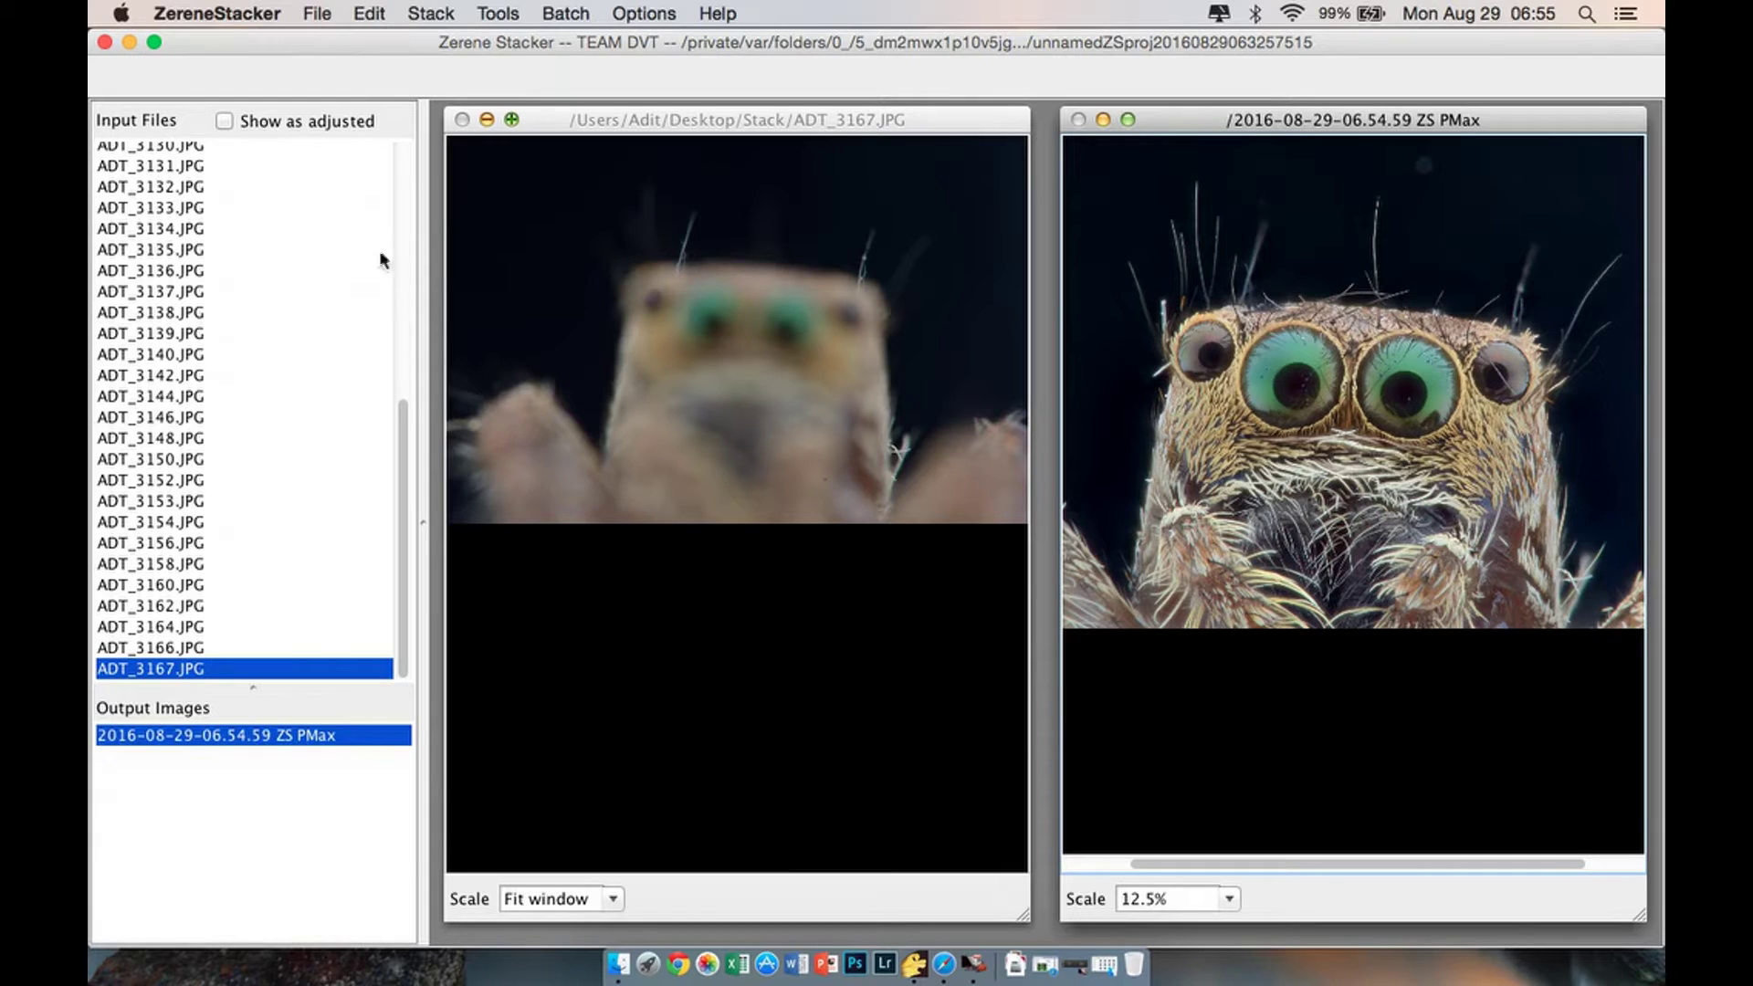
left_click(1230, 901)
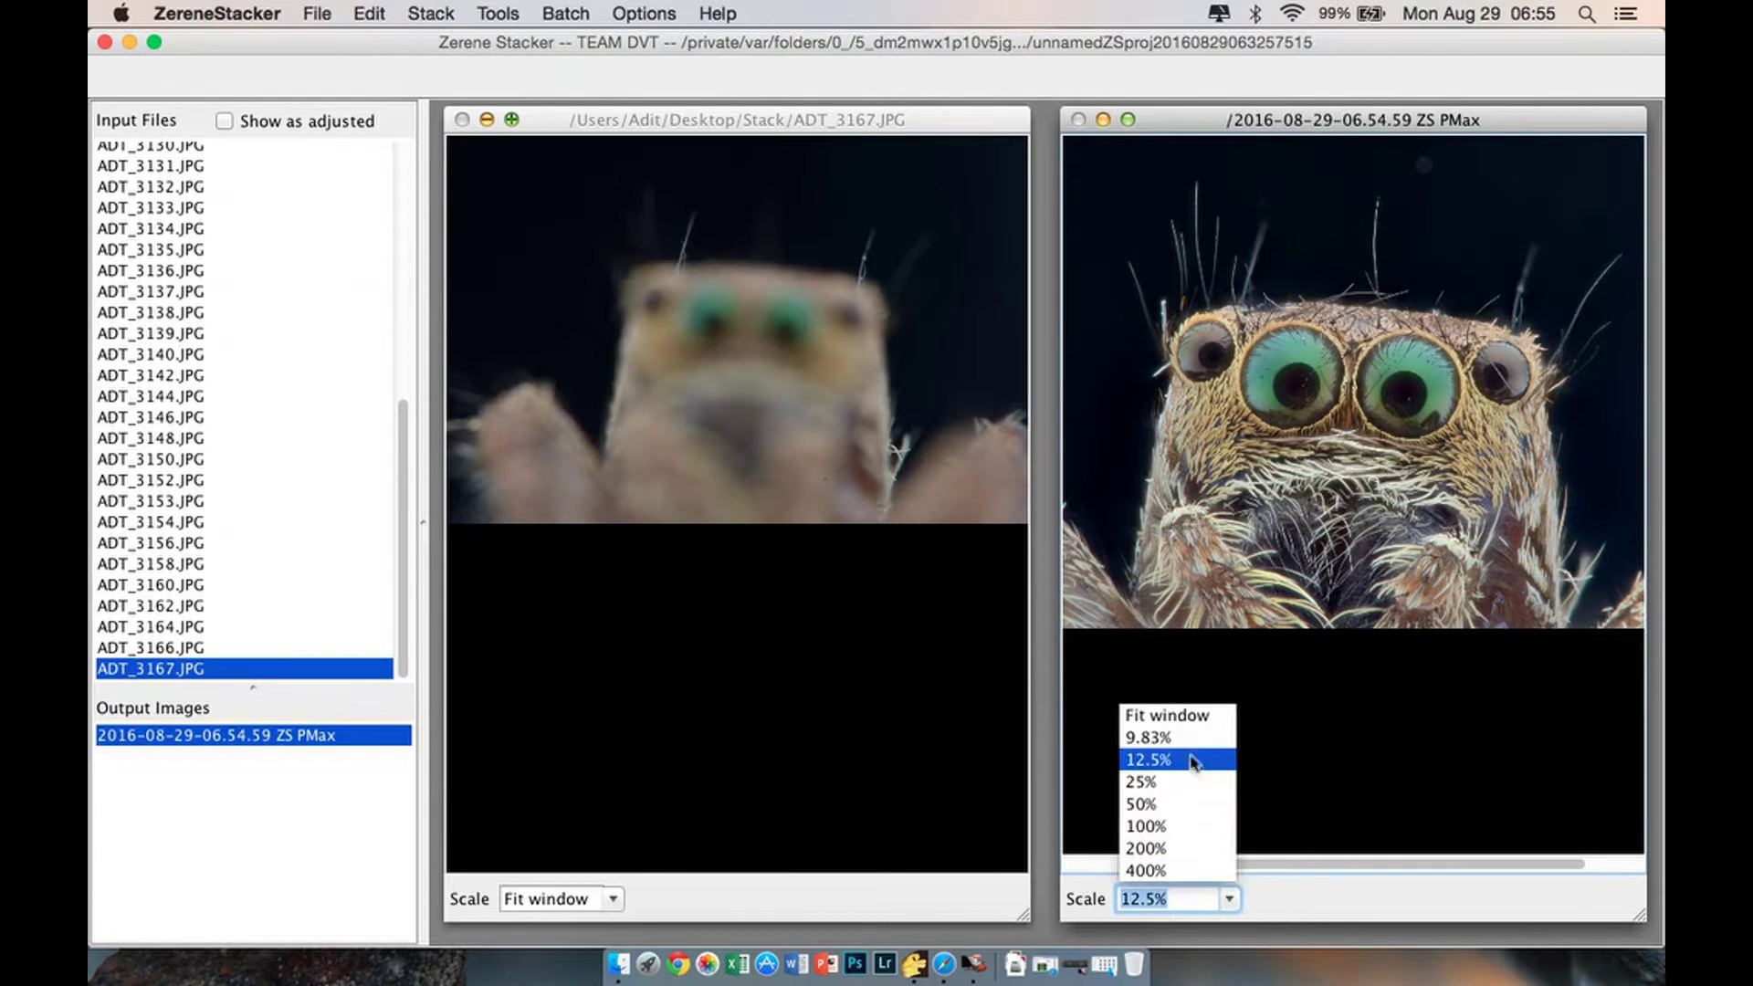
left_click(1179, 719)
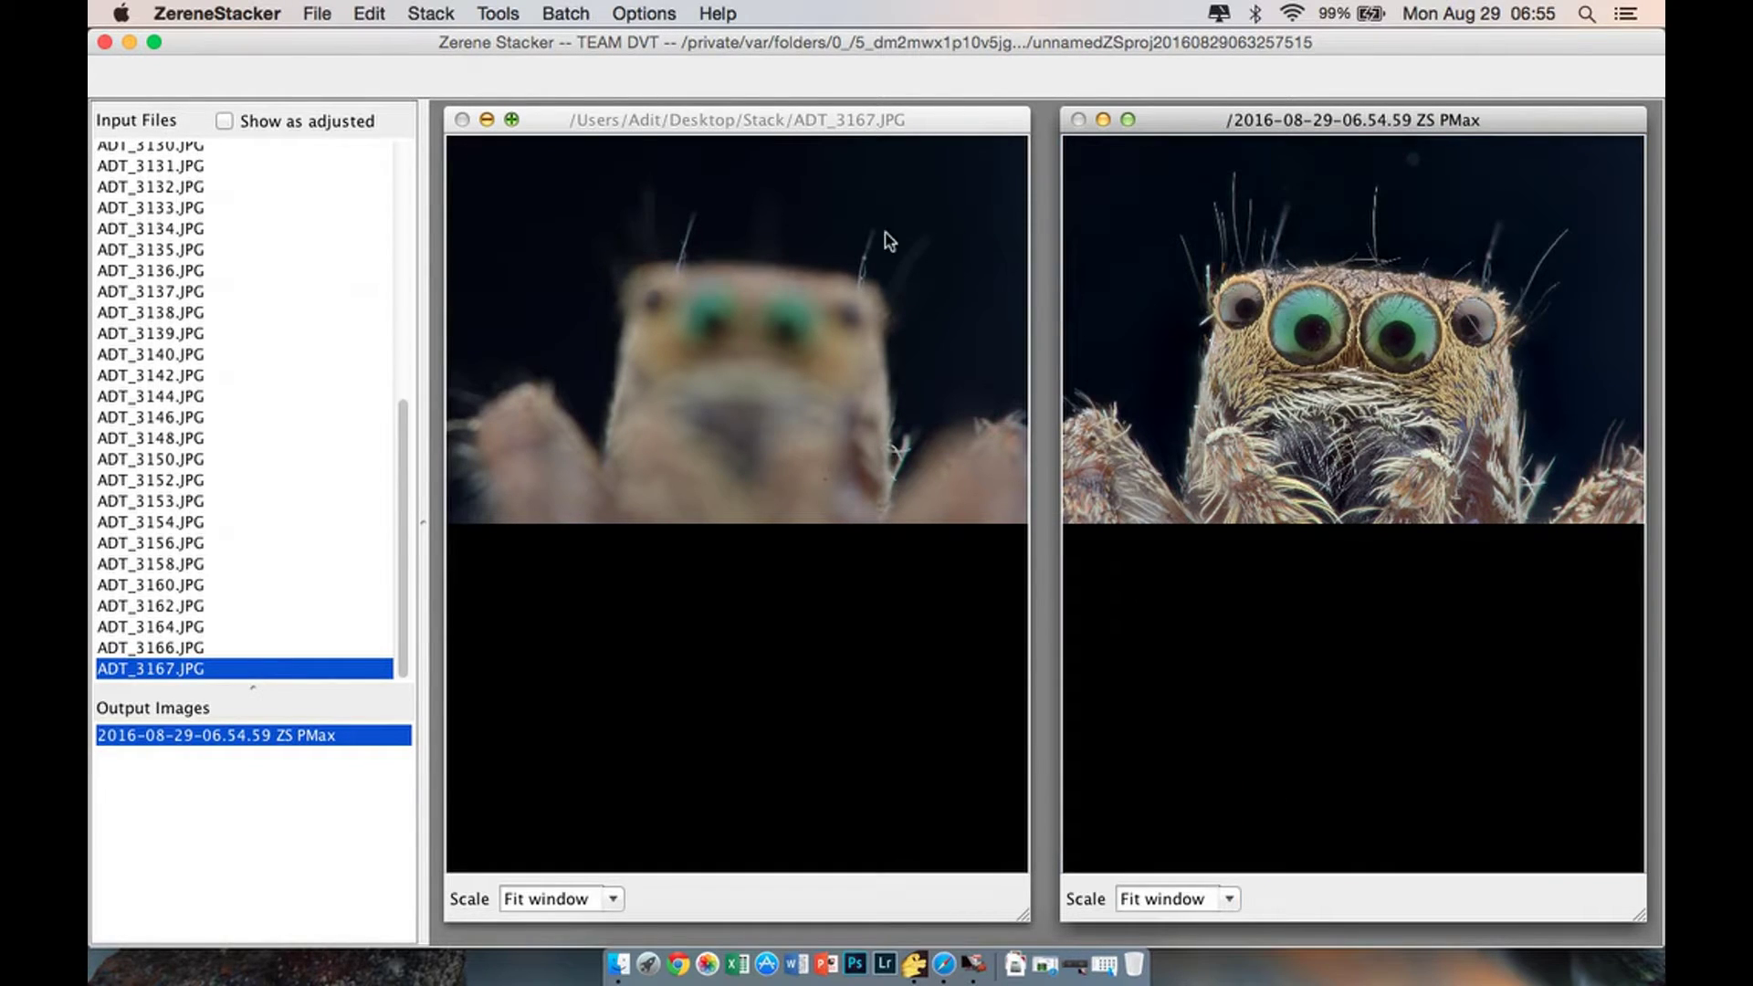
Save the PMax output image to the Desktop as a TIFF under its suggested name, and quit Zerene Stacker.
left_click(327, 16)
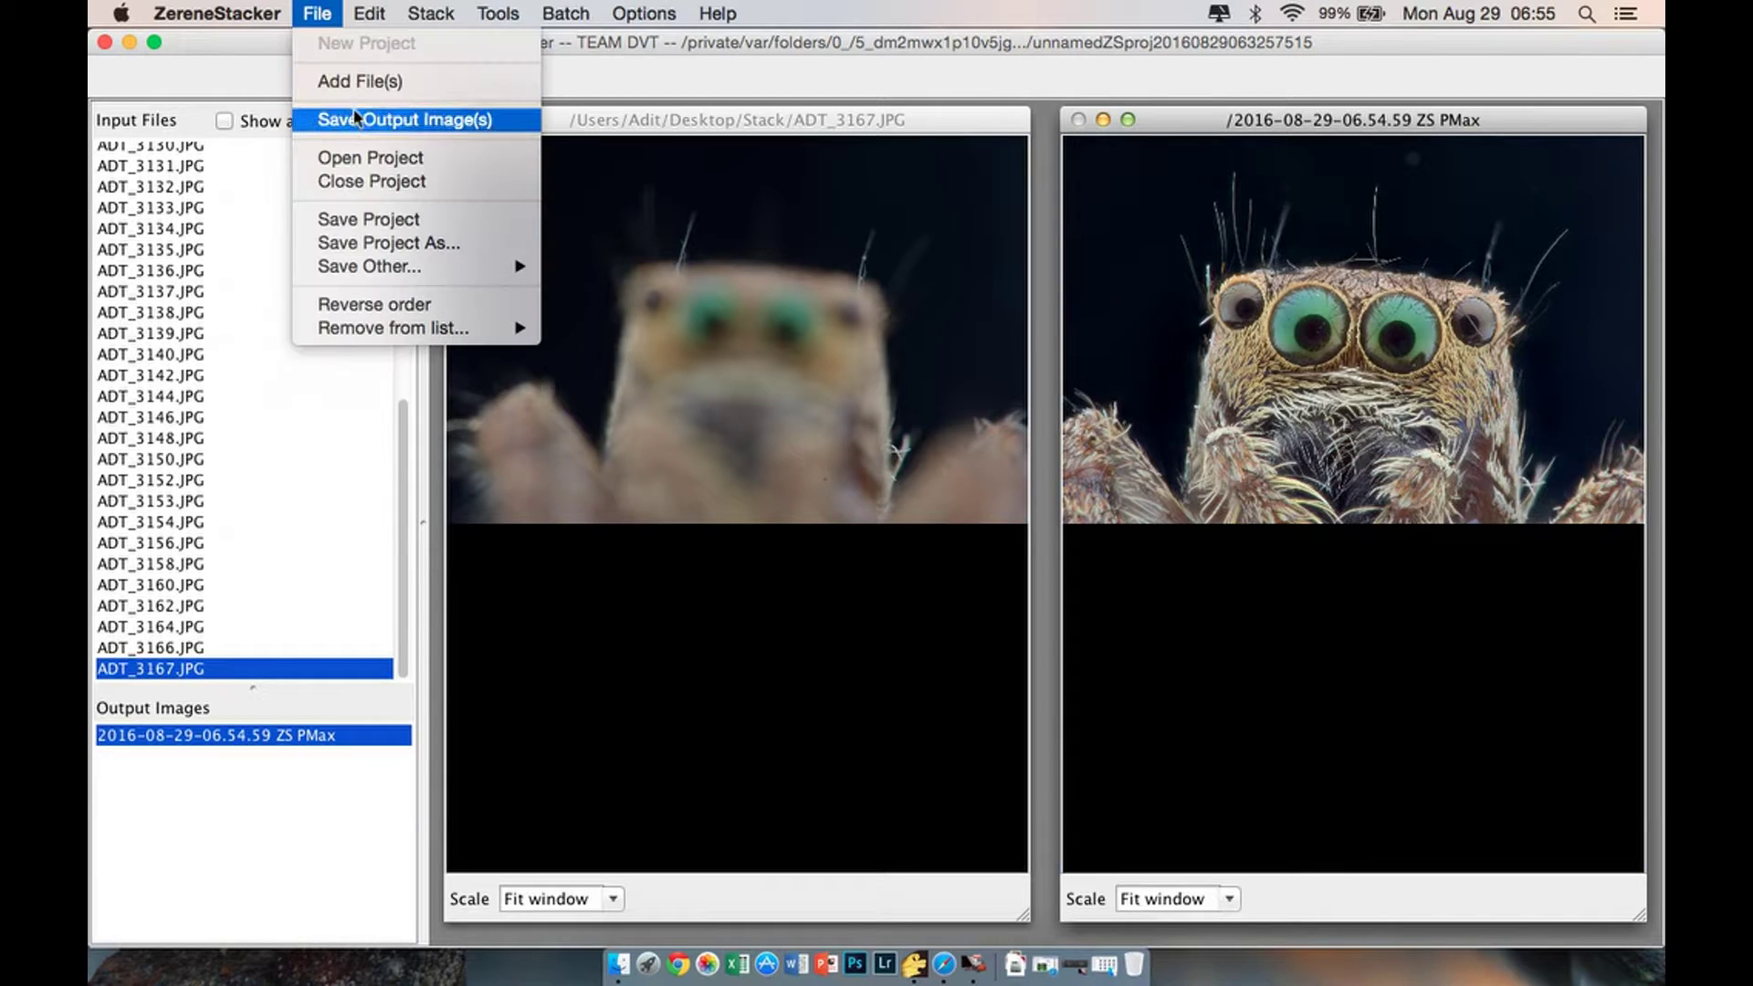
left_click(482, 121)
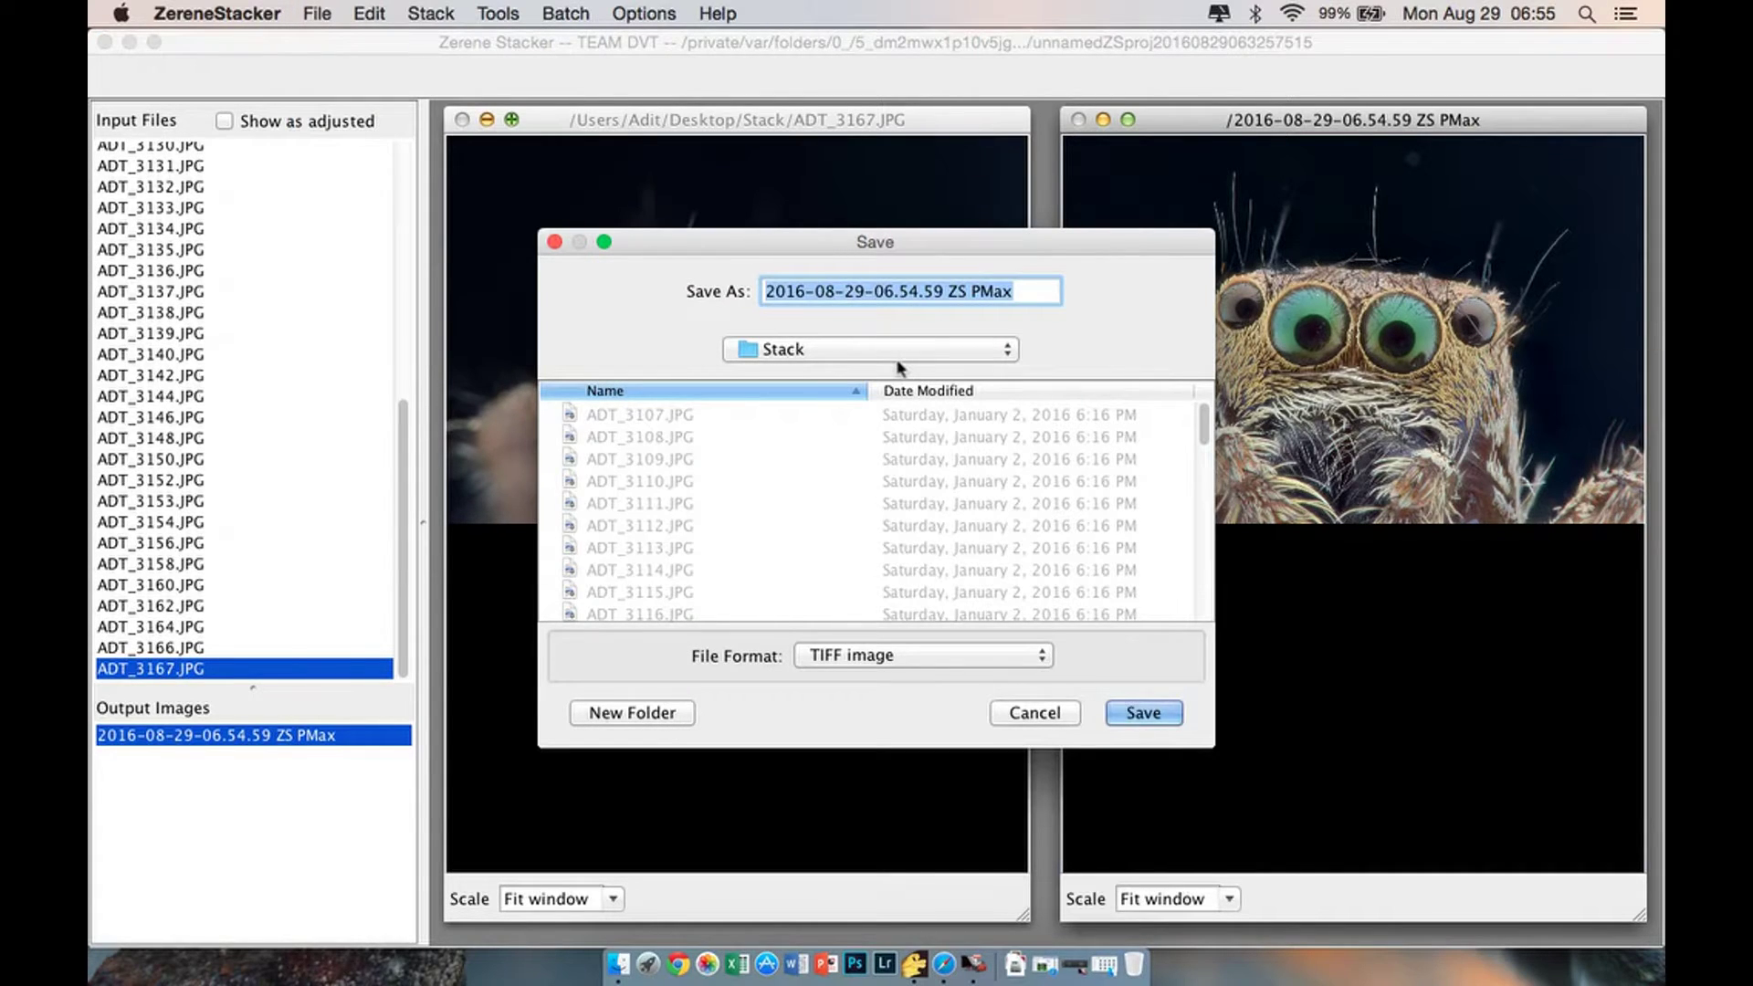
left_click(899, 363)
left_click(888, 369)
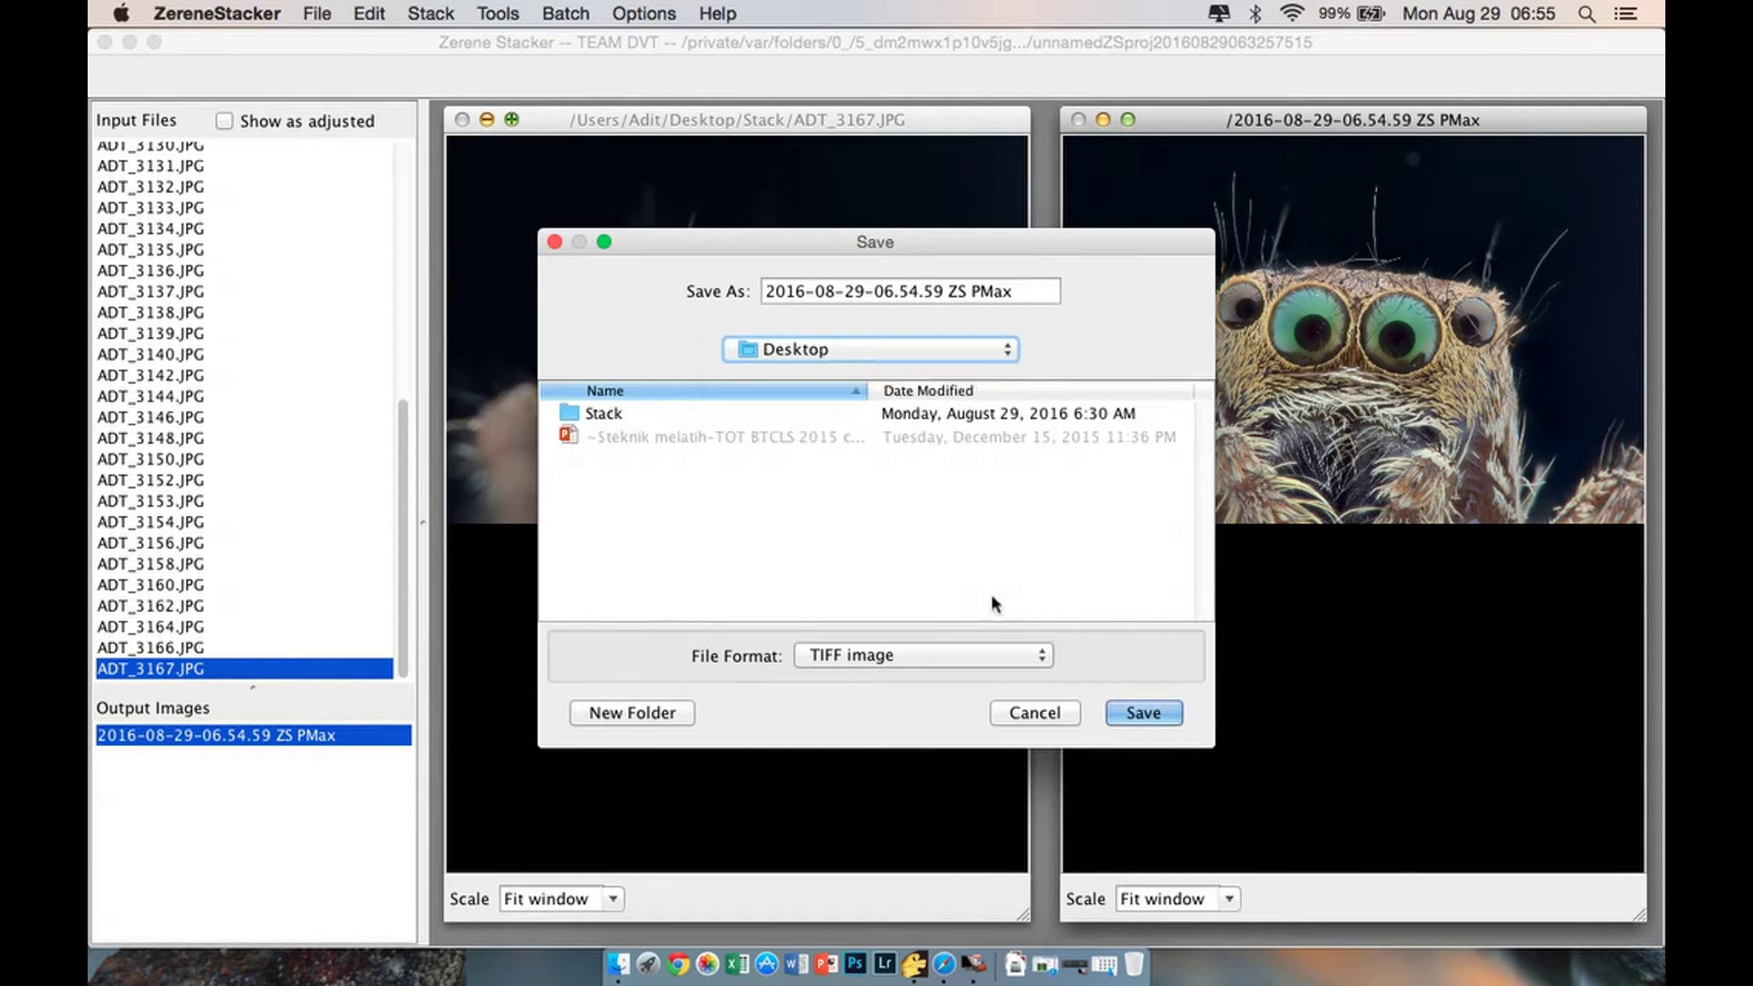
left_click(1011, 652)
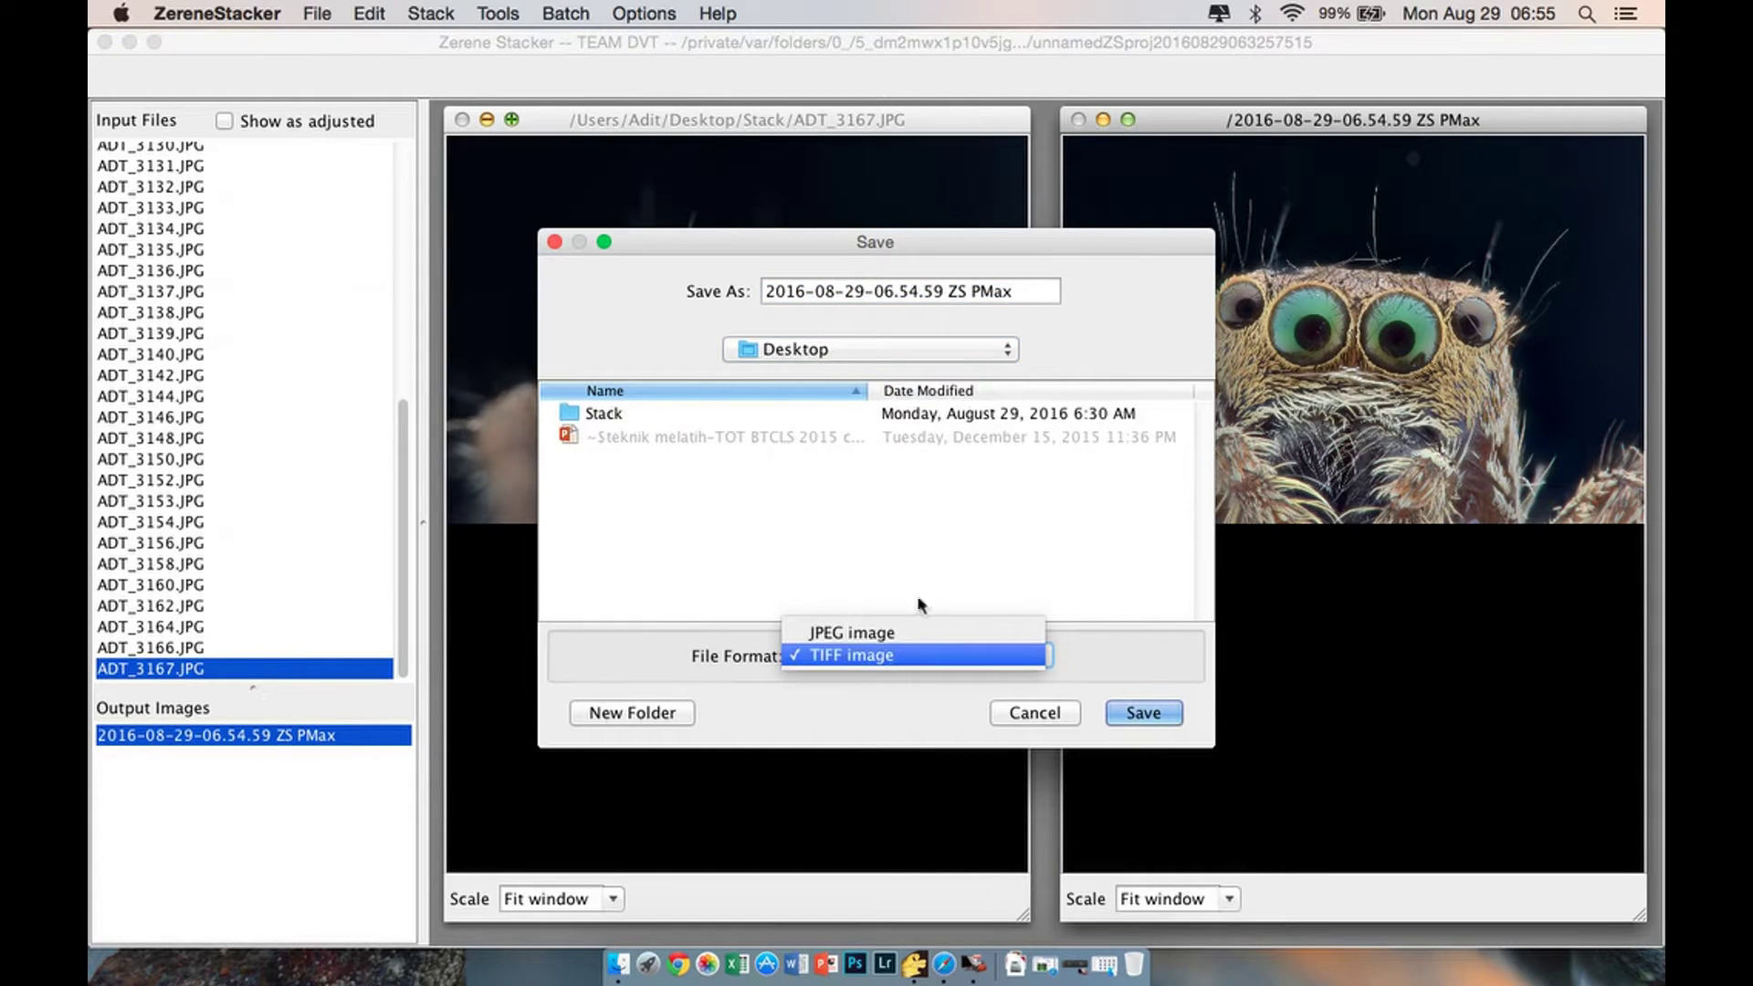
left_click(840, 659)
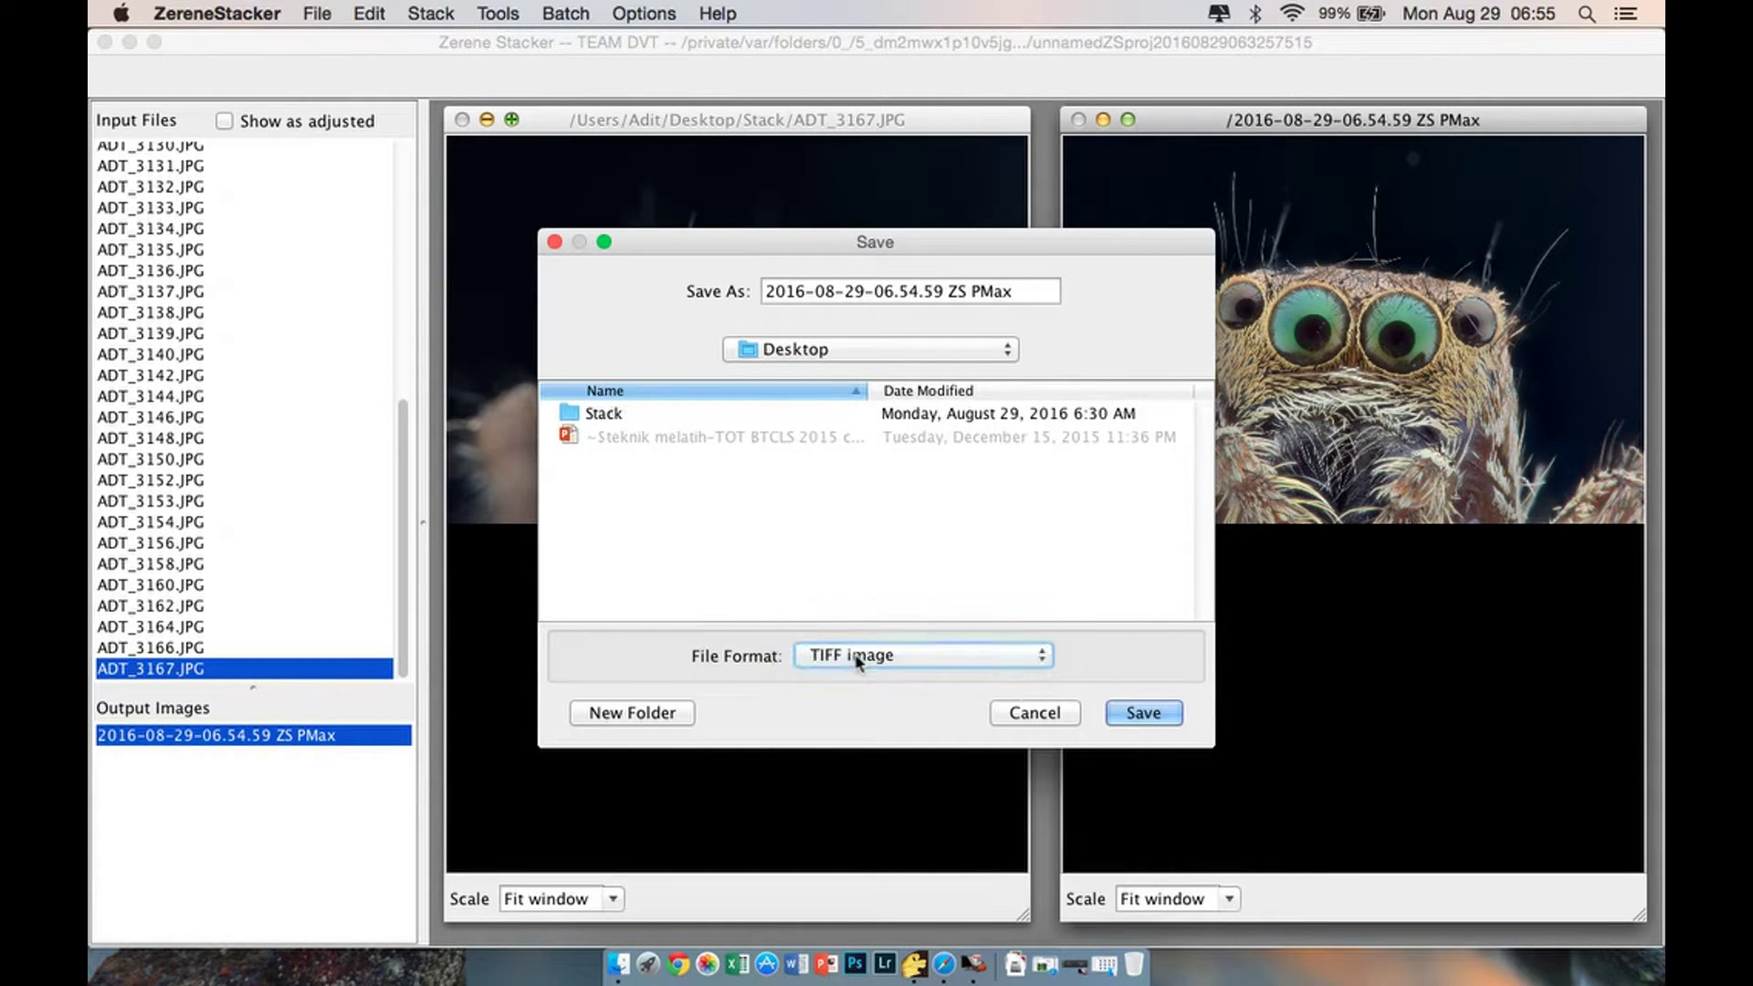
left_click(1136, 713)
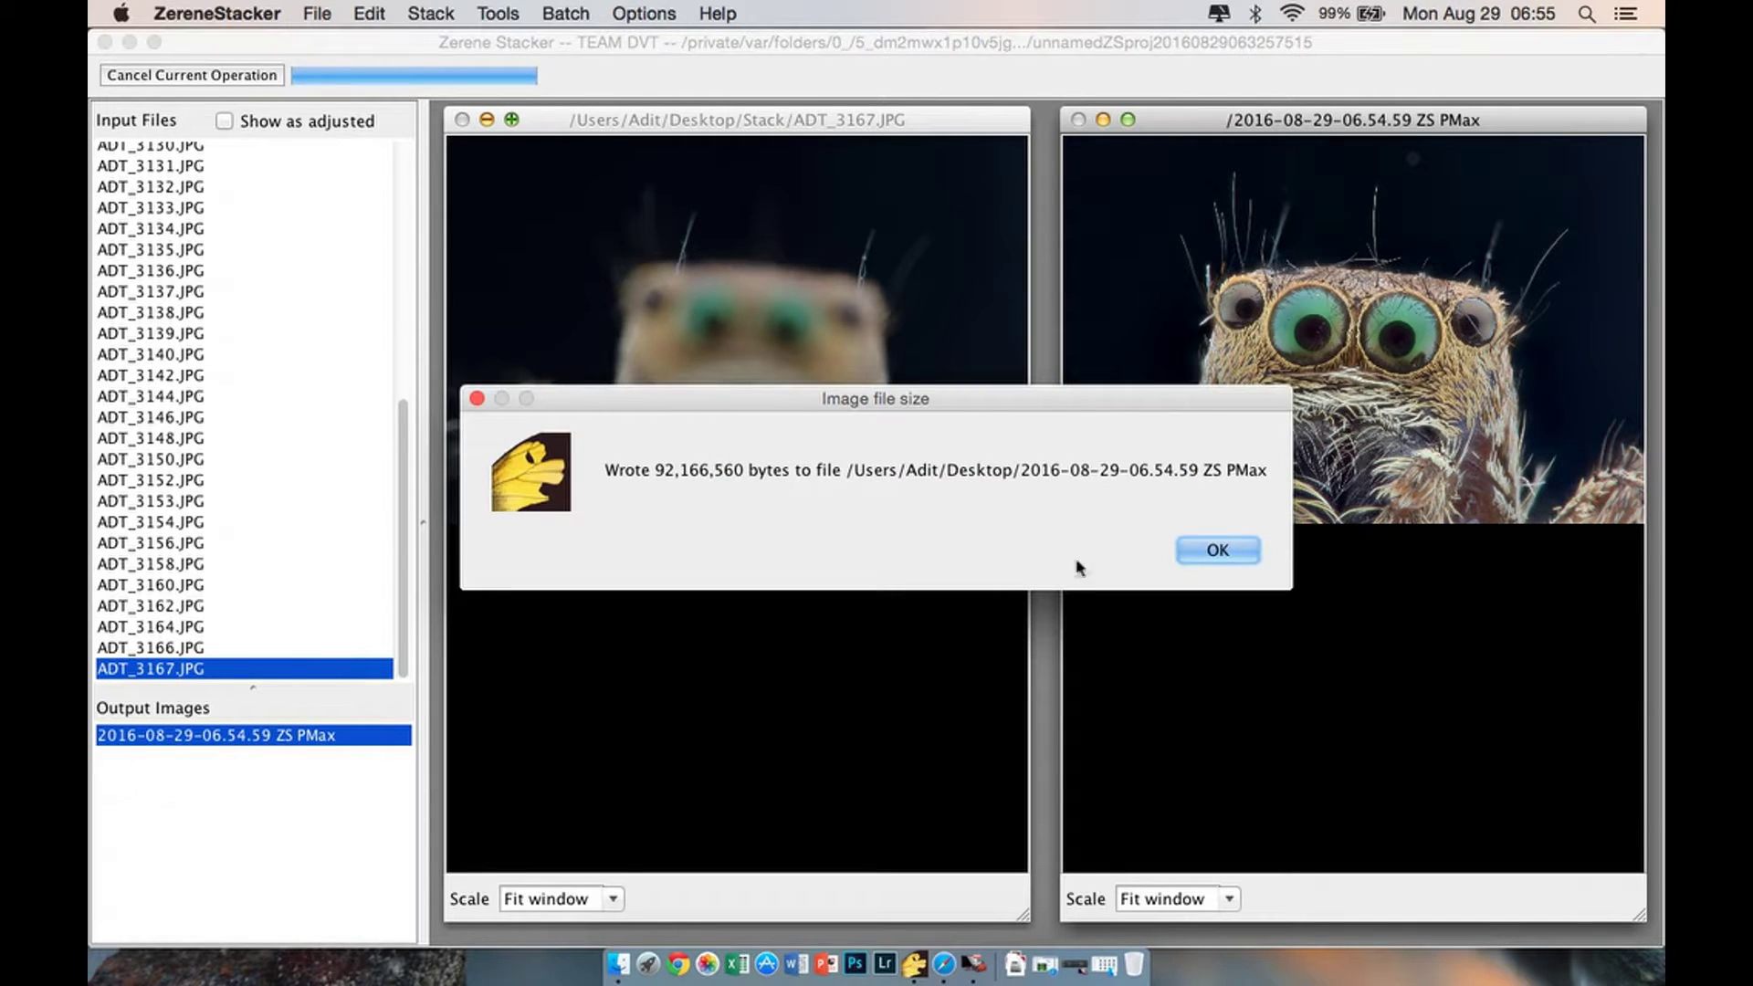
left_click(1227, 554)
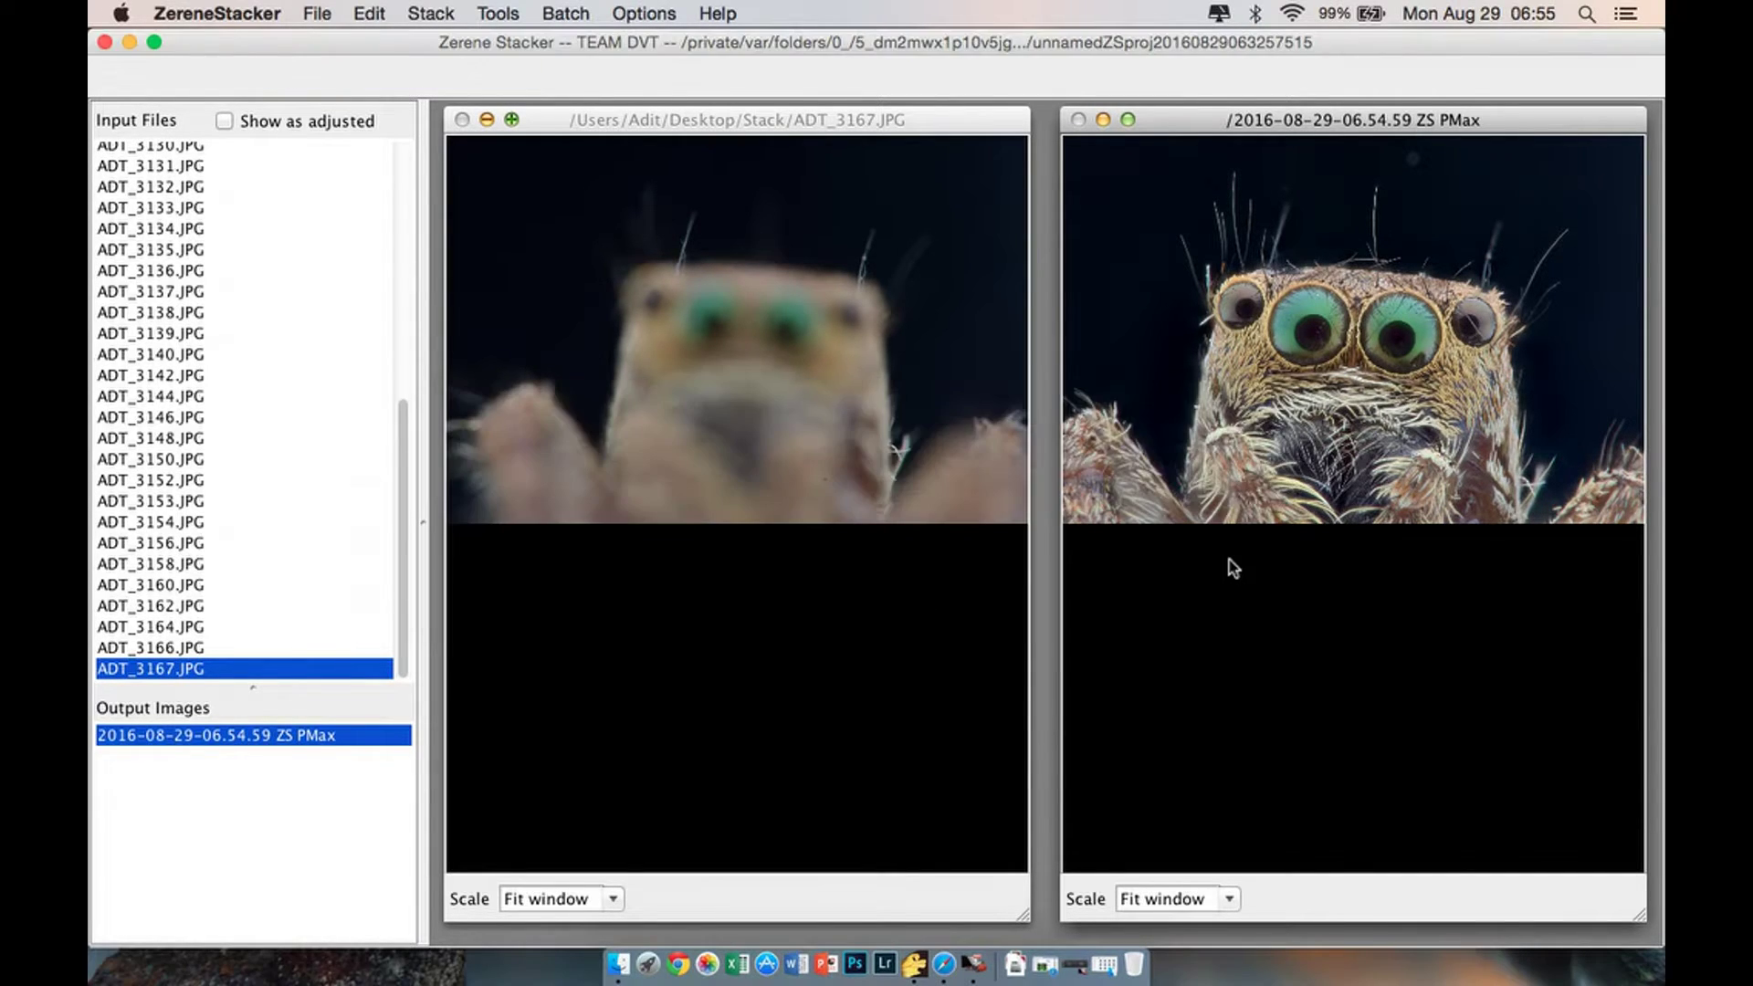
left_click(235, 11)
left_click(238, 204)
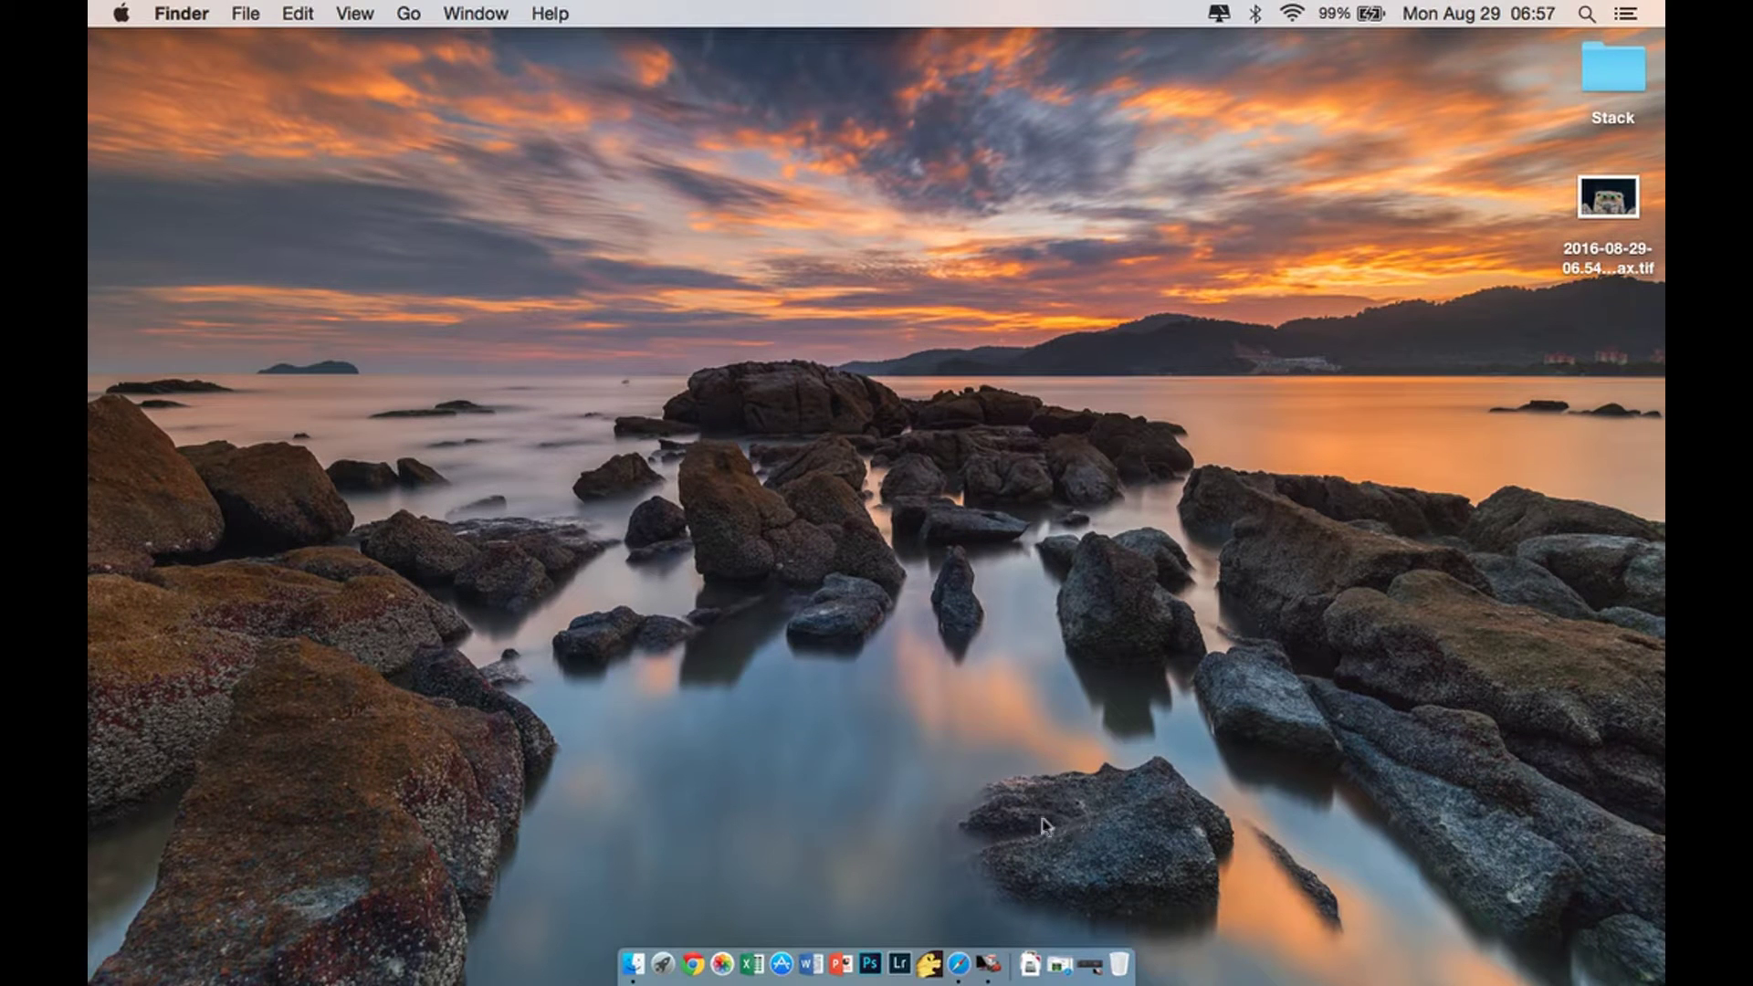
Switch to Photoshop and open 2016-08-29-06.54.59 ZS PMax.tif from the Desktop.
left_click(870, 963)
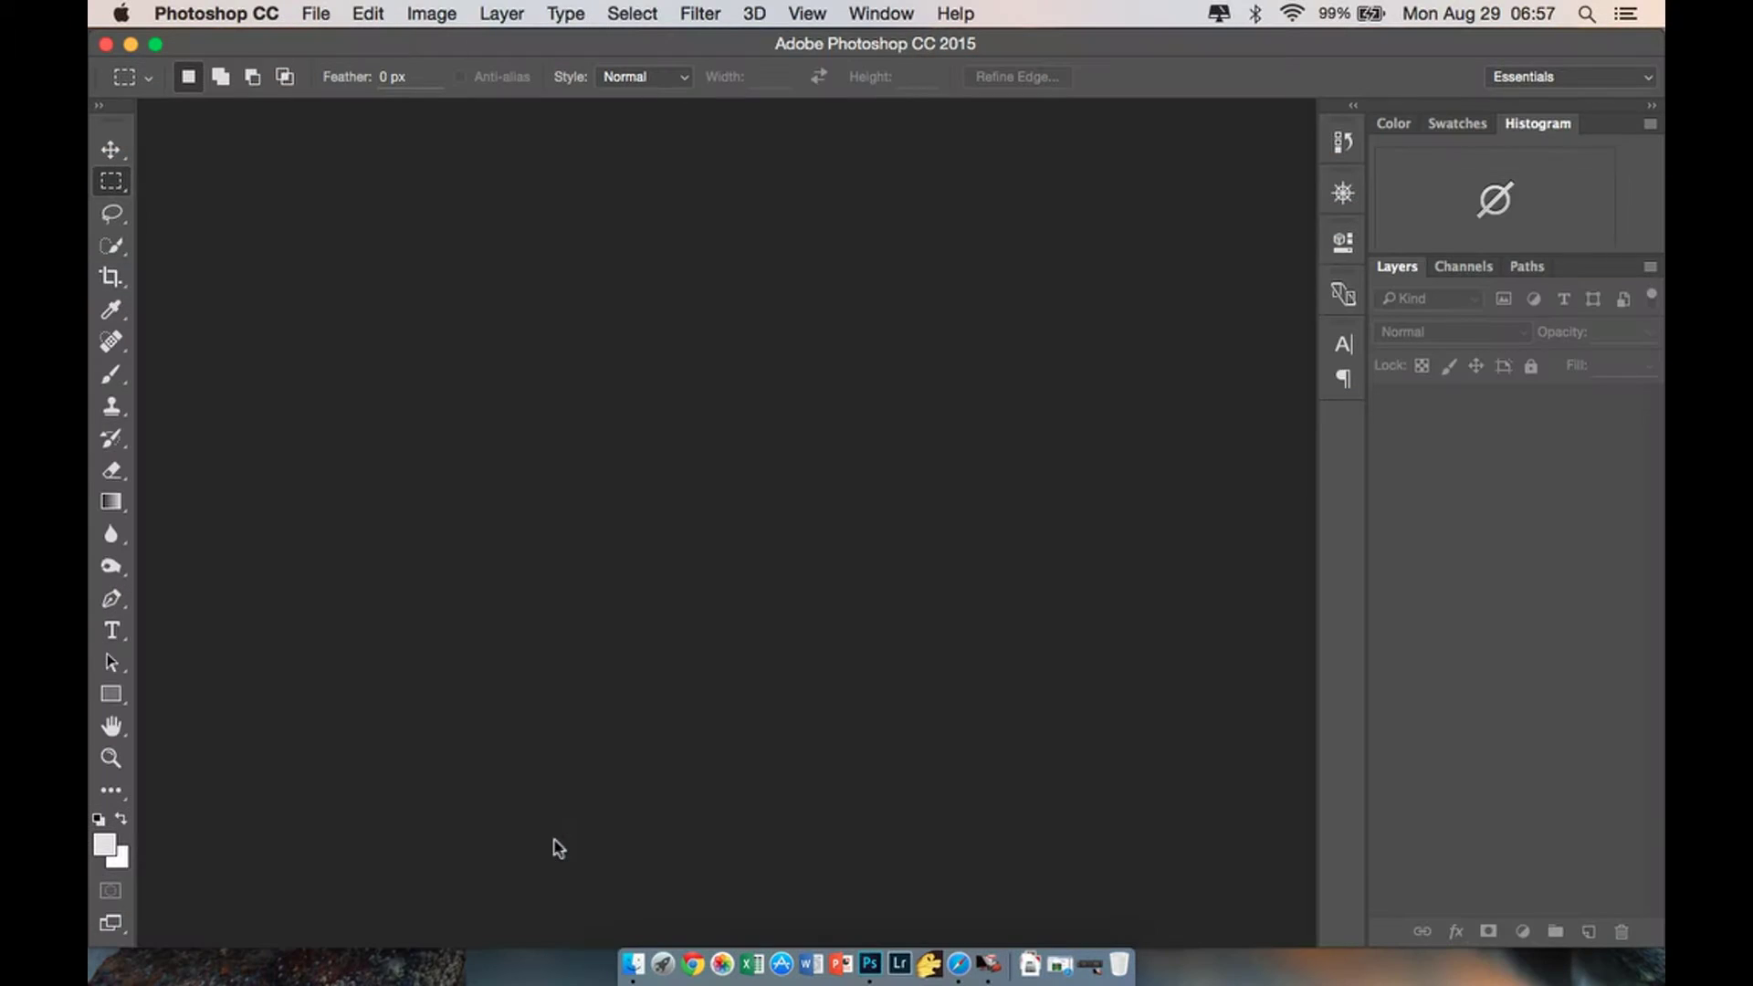
left_click(633, 963)
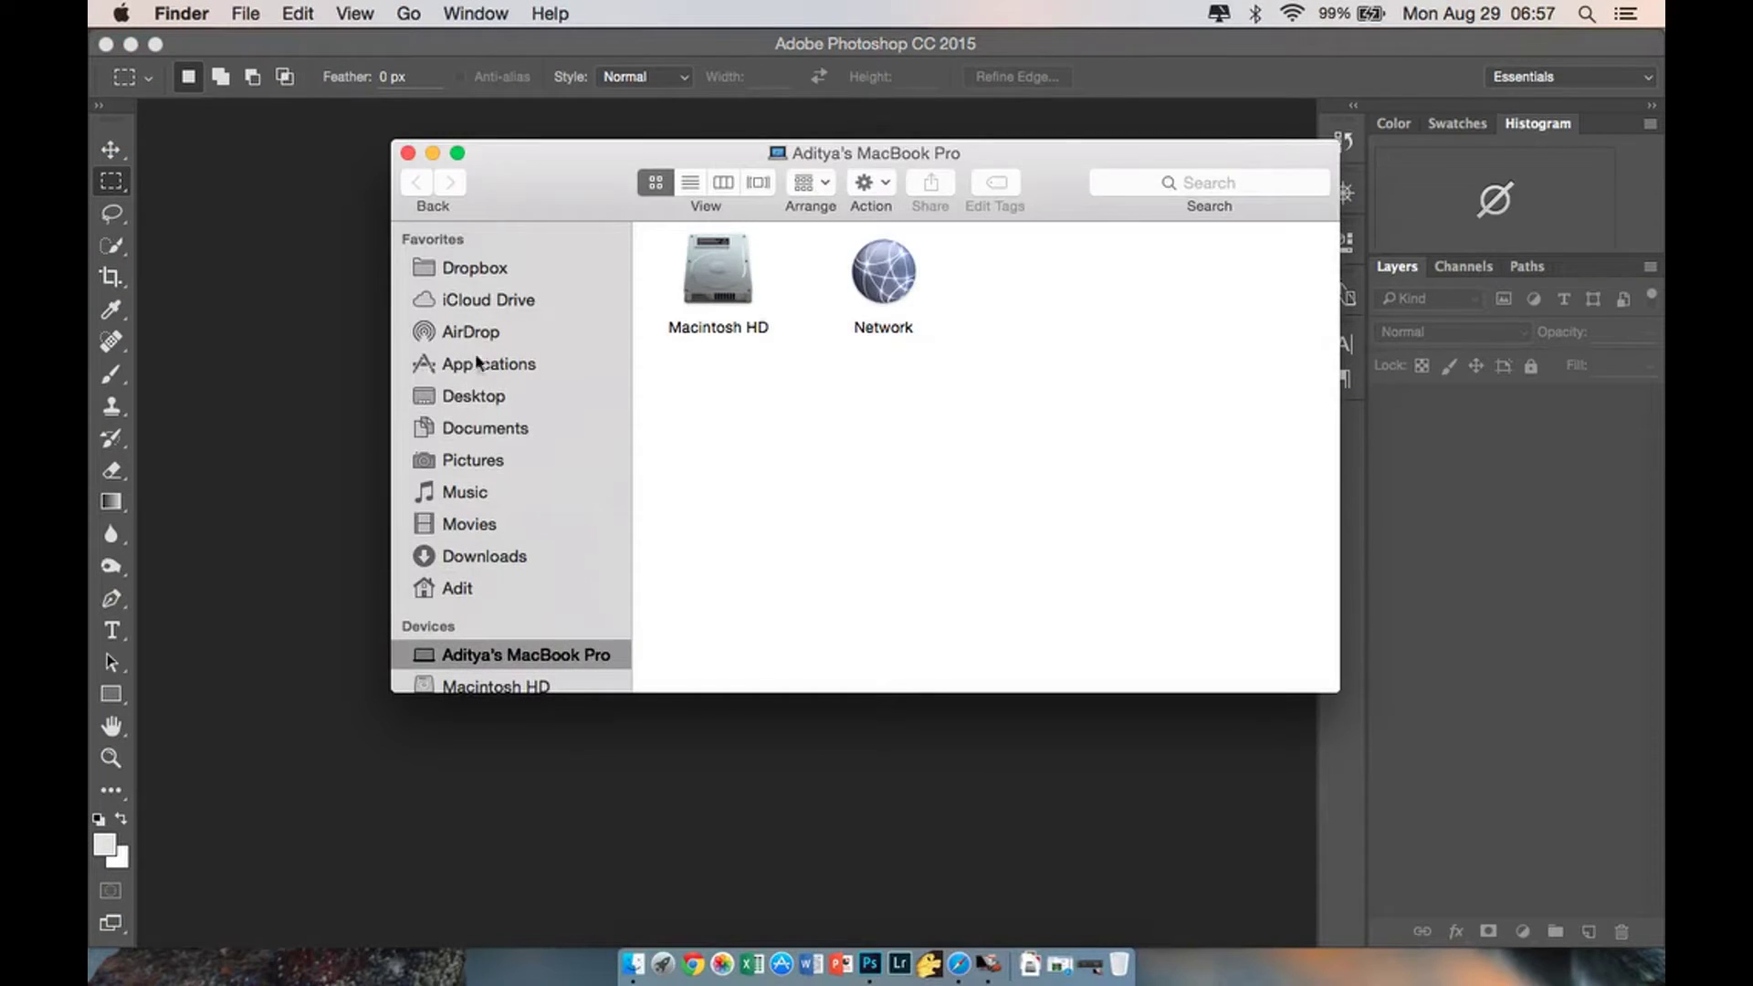
left_click(471, 400)
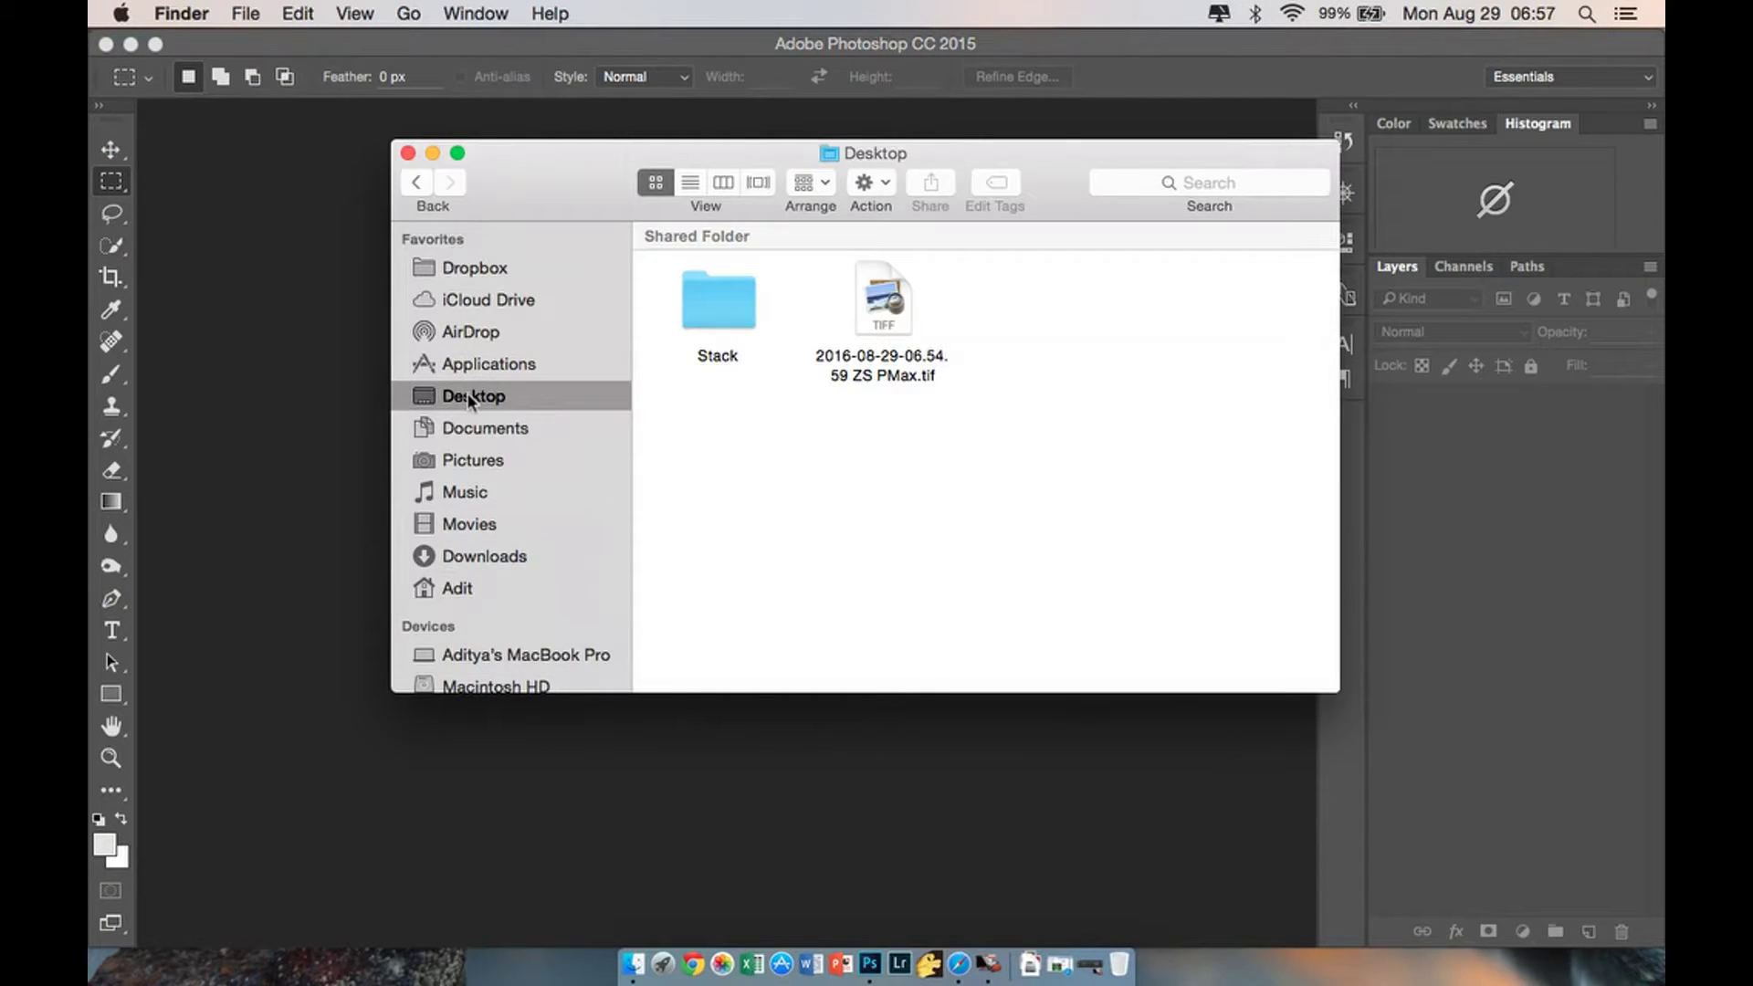
left_click(891, 334)
left_click_drag(872, 381, 783, 802)
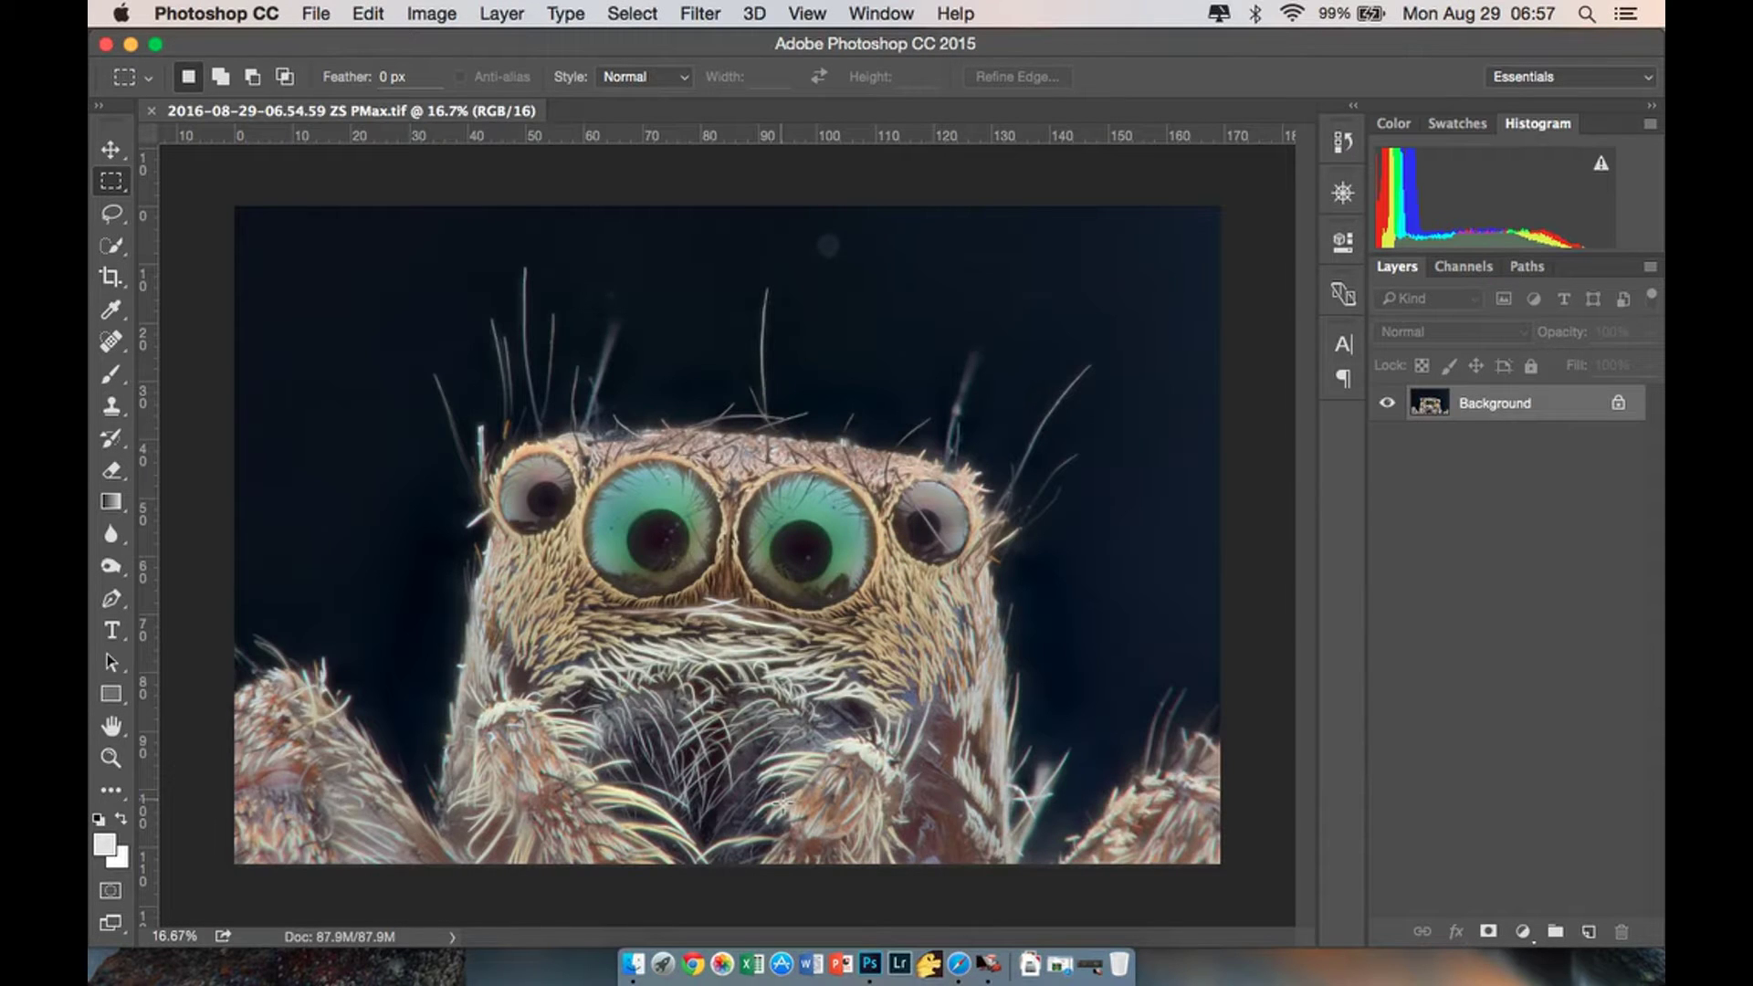
Unlock the Background layer and place a vertical guide between the two large eyes and a horizontal guide just below them.
left_click(110, 148)
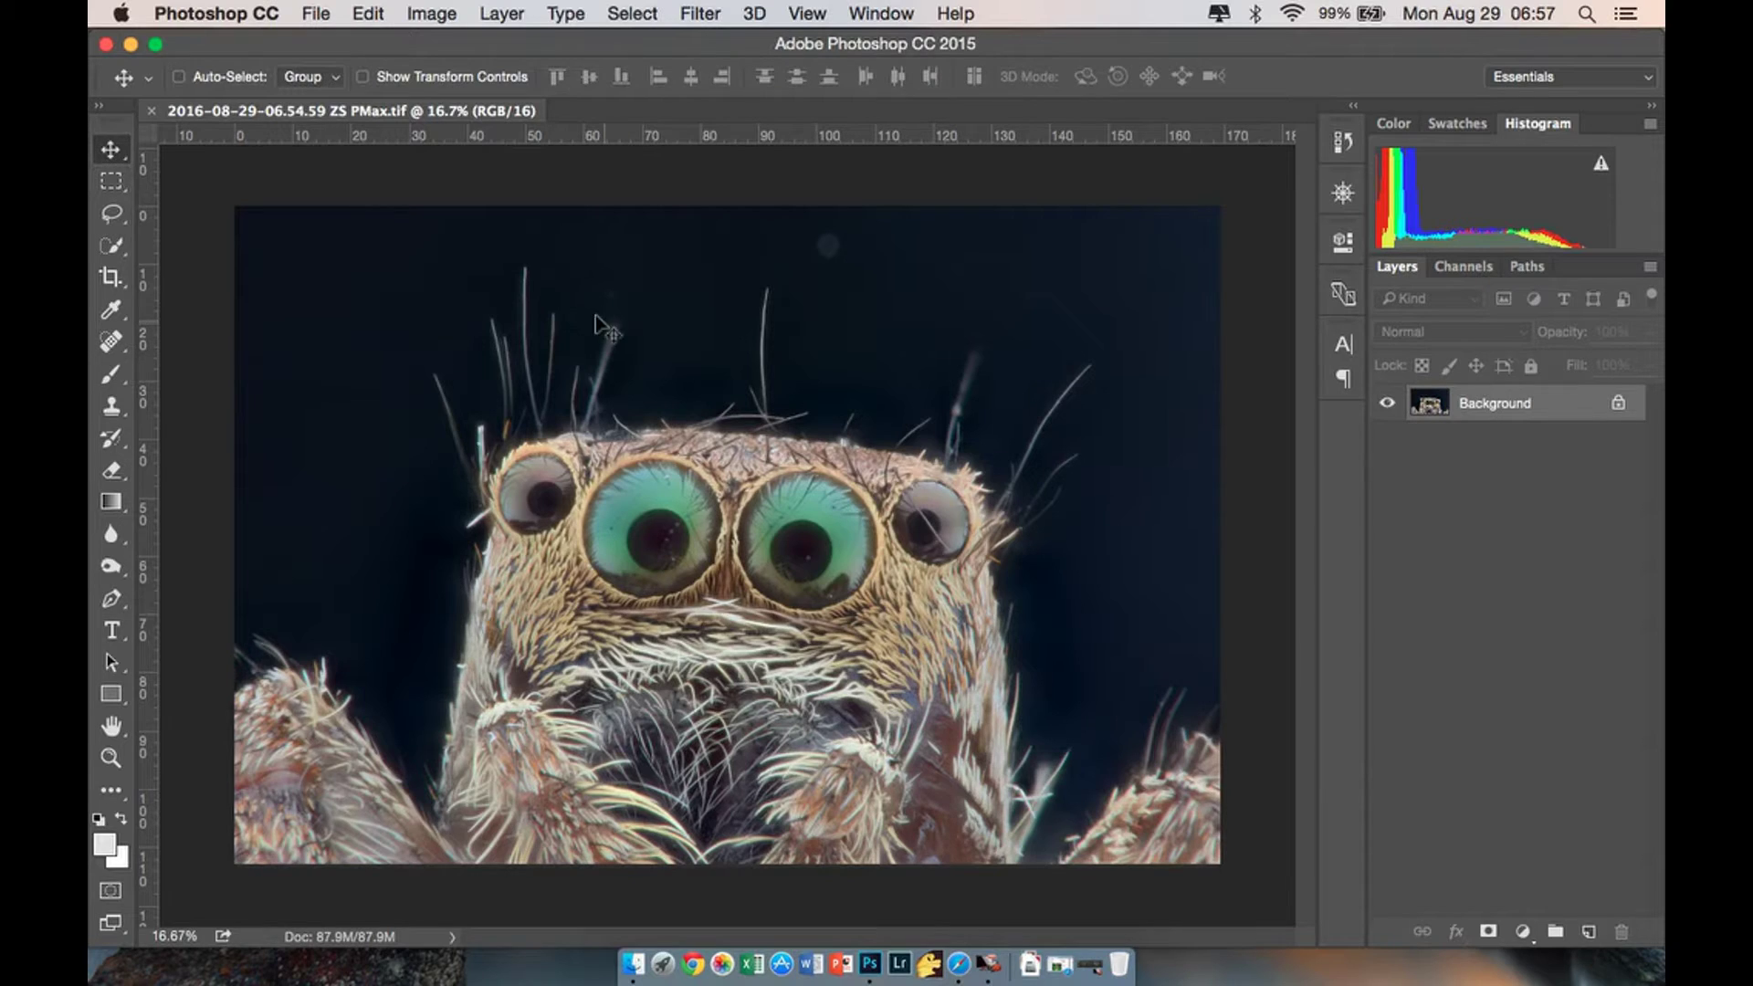
left_click(1625, 403)
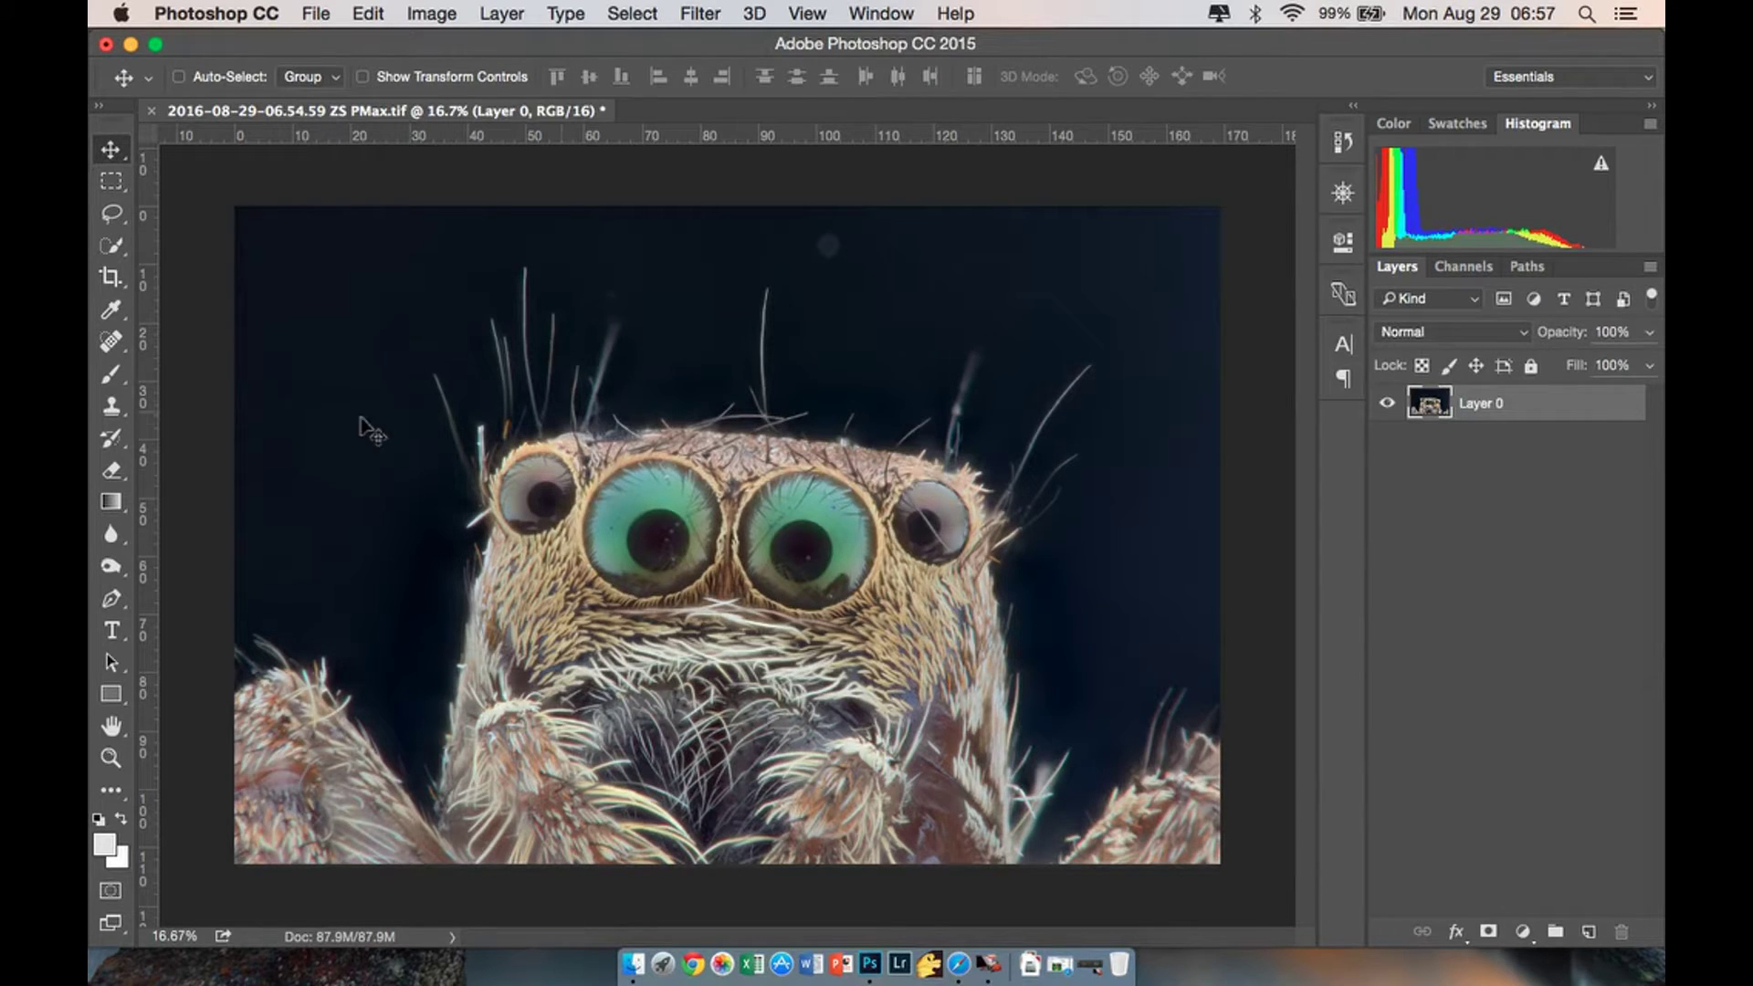
left_click_drag(153, 454, 728, 485)
left_click_drag(742, 146, 739, 615)
Rotate Layer 0 to about -4.85° so the eyes sit level, and nudge it left 9 px to centre them on the vertical guide.
left_click(507, 76)
left_click_drag(1229, 218, 1205, 172)
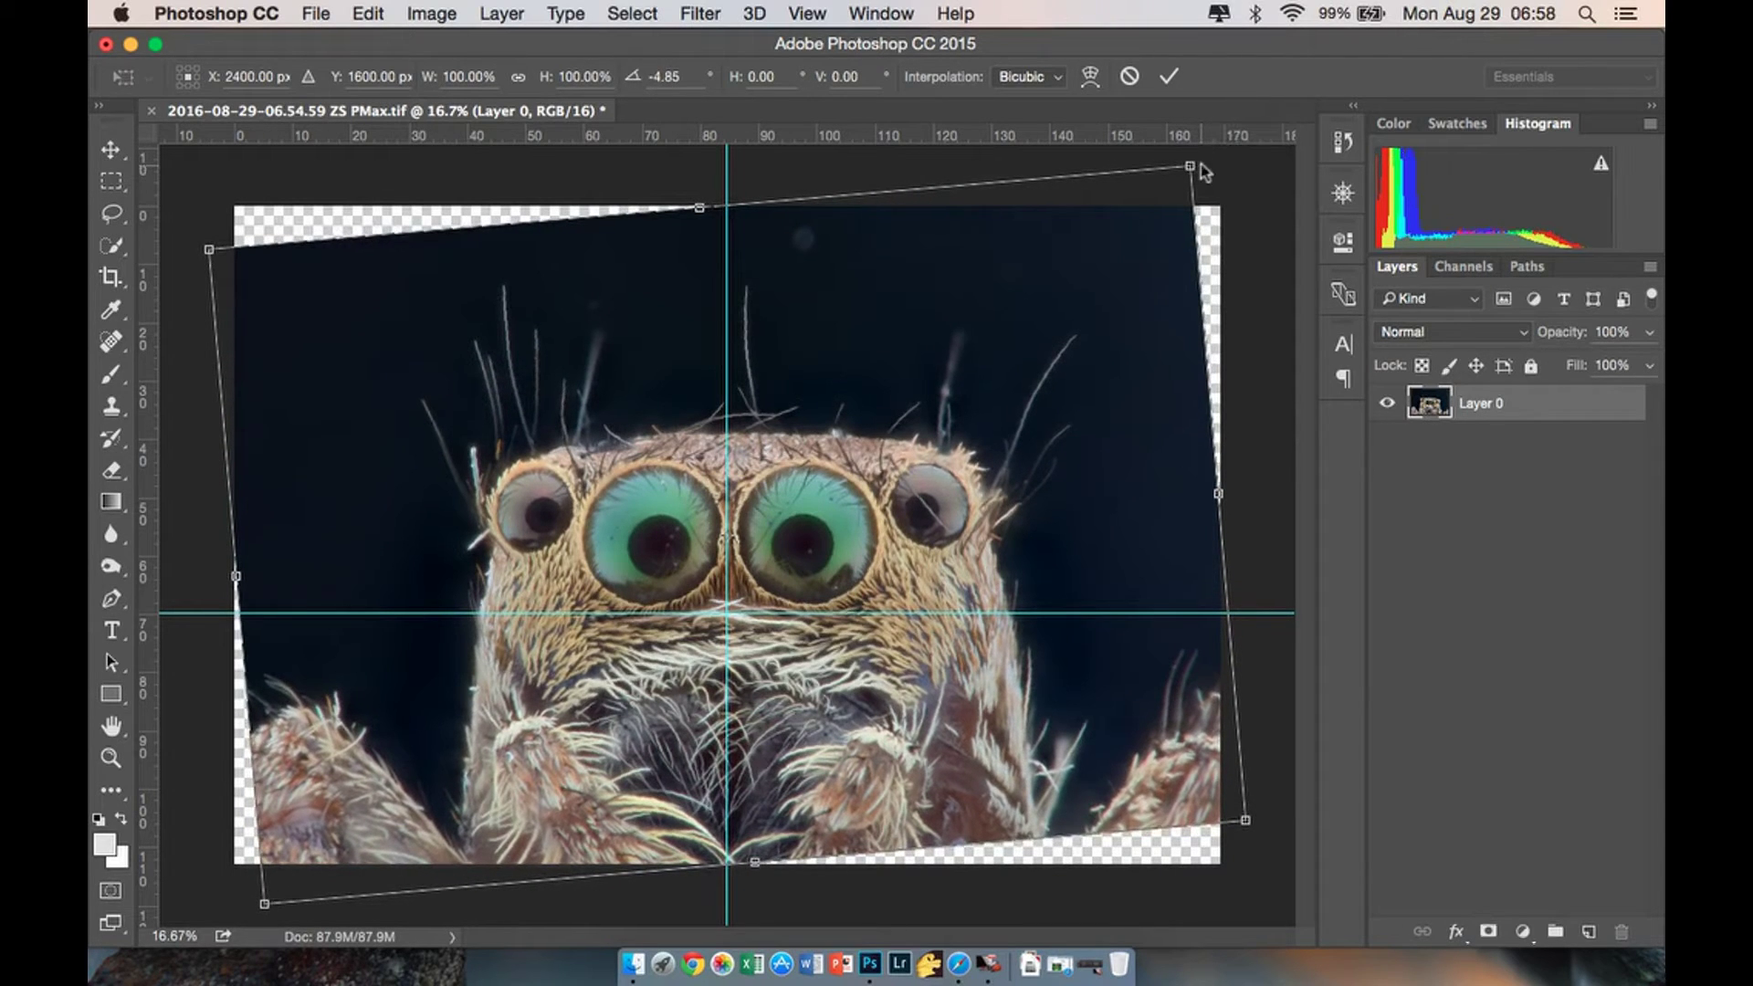
key("super+equal")
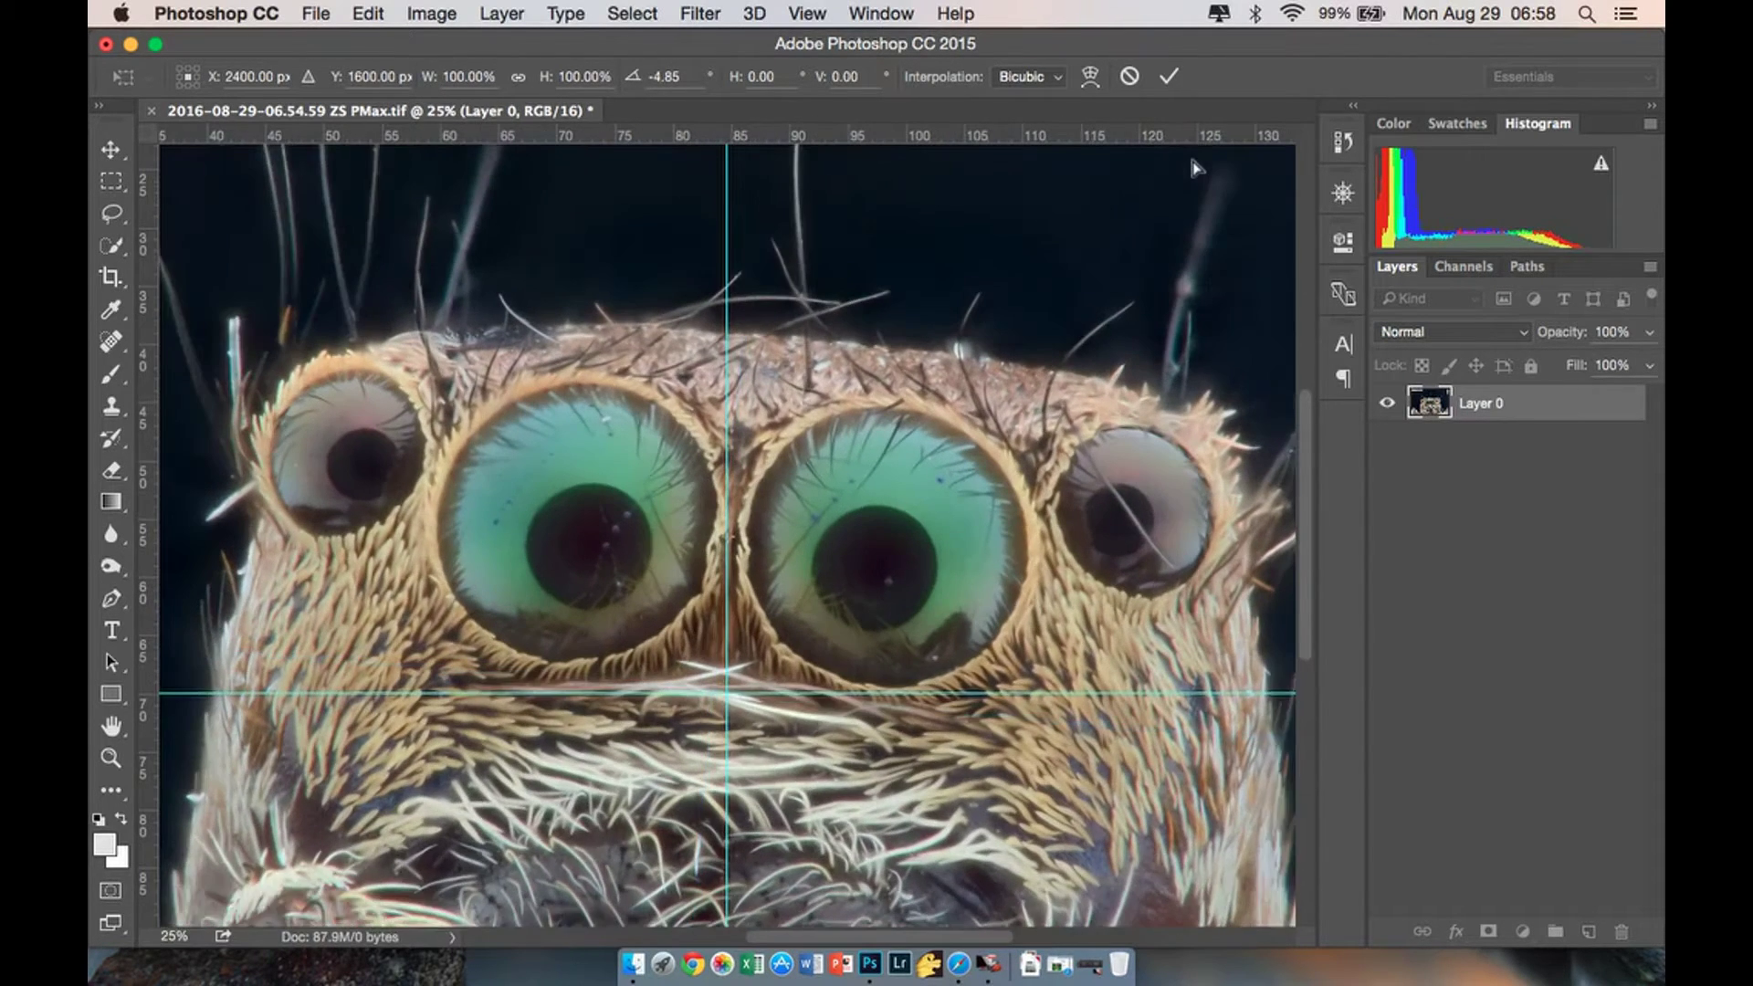
key("super+equal")
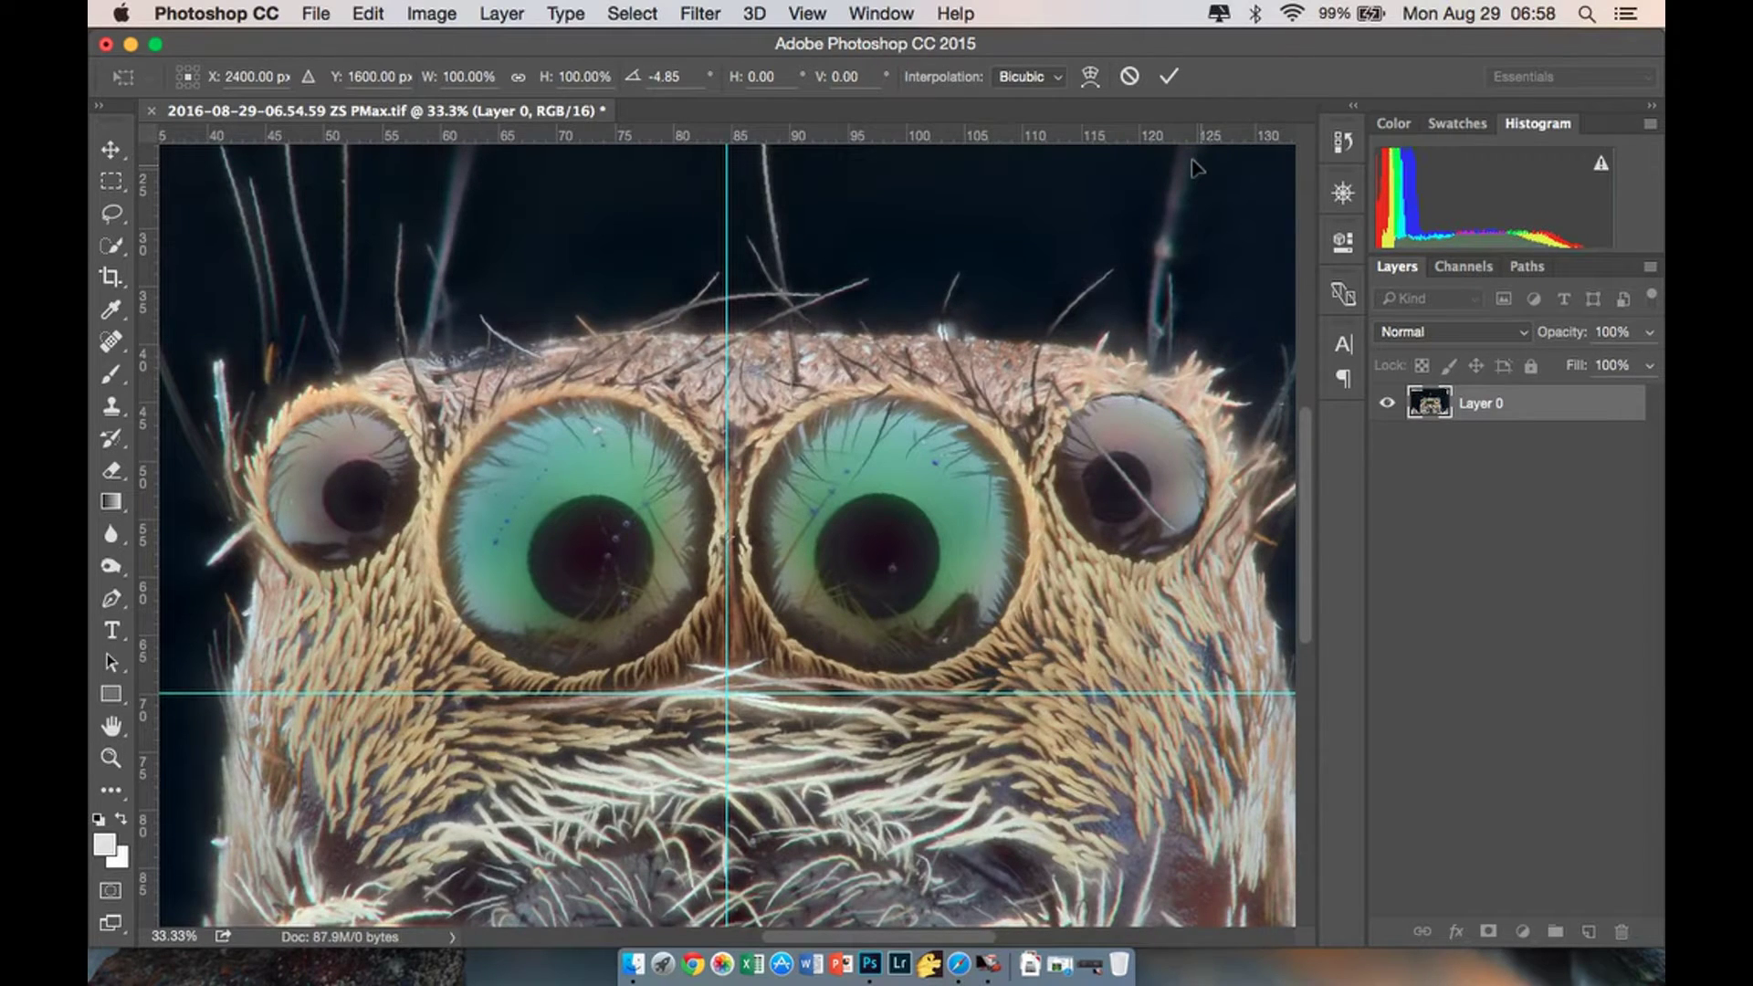
key("Left")
key("Left")
key("Left")
key("Left")
key("Left")
key("Left")
key("Left")
key("Left")
key("Left")
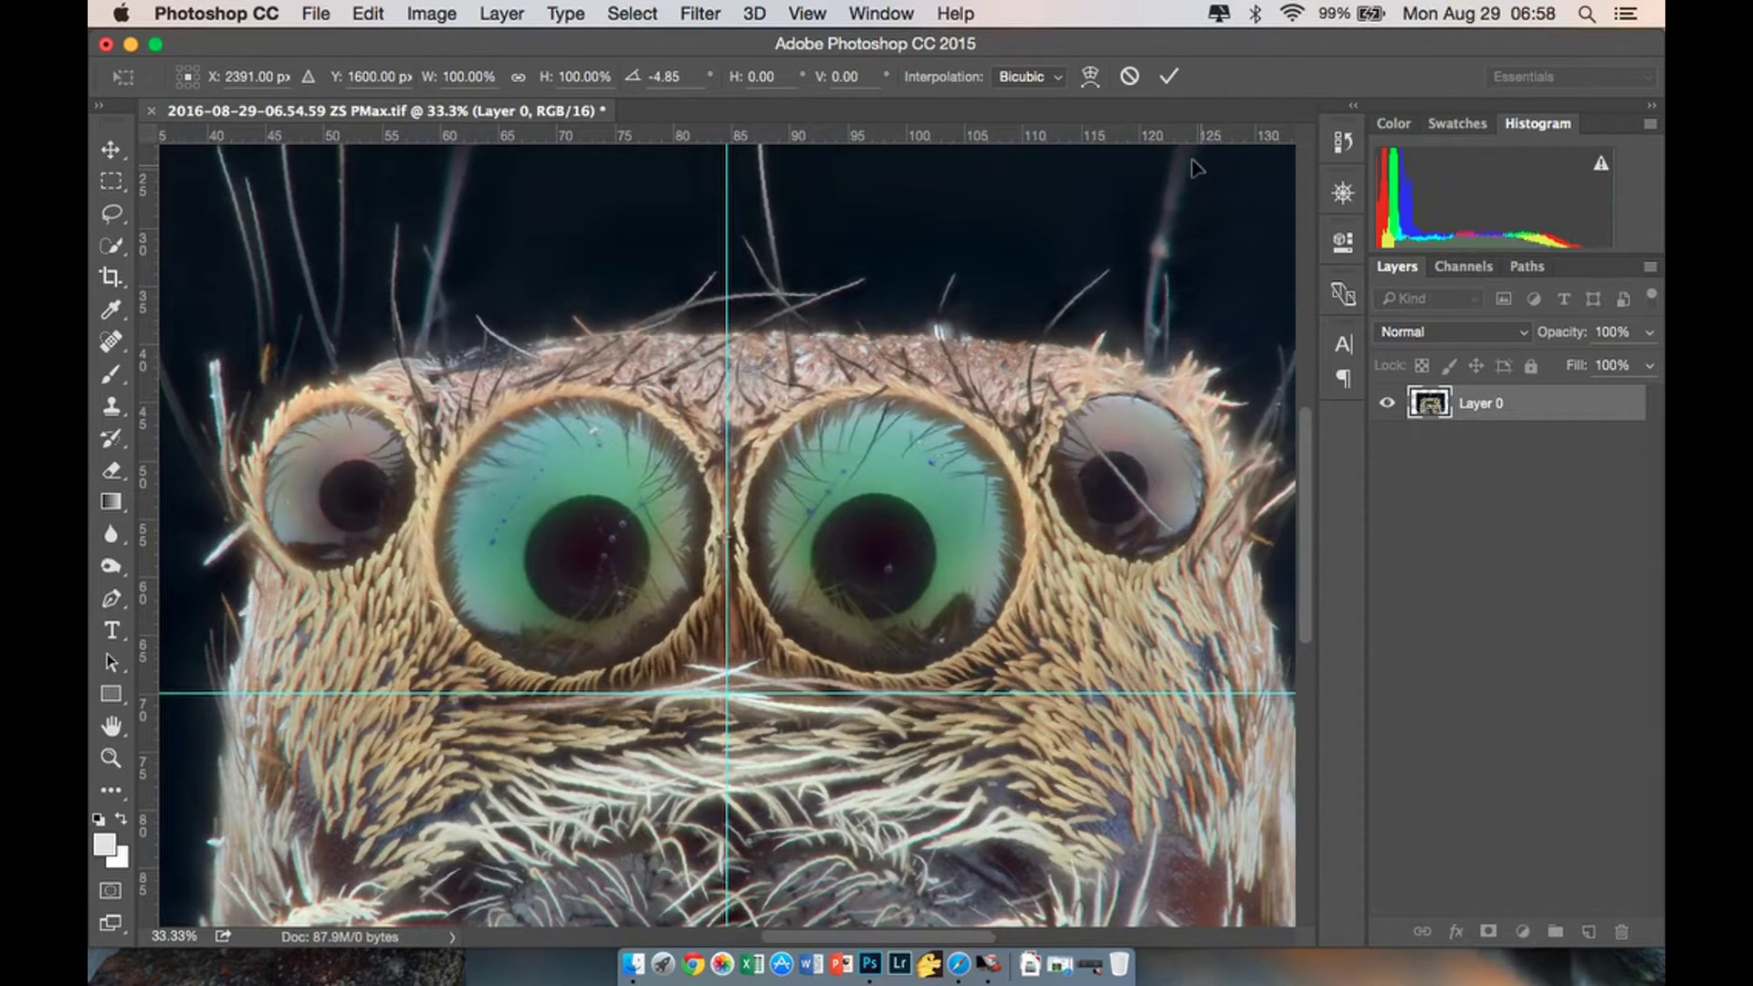
Scale Layer 0 up proportionally to about 121.6% so that it covers the empty canvas corners.
key("super+minus")
key("super+minus")
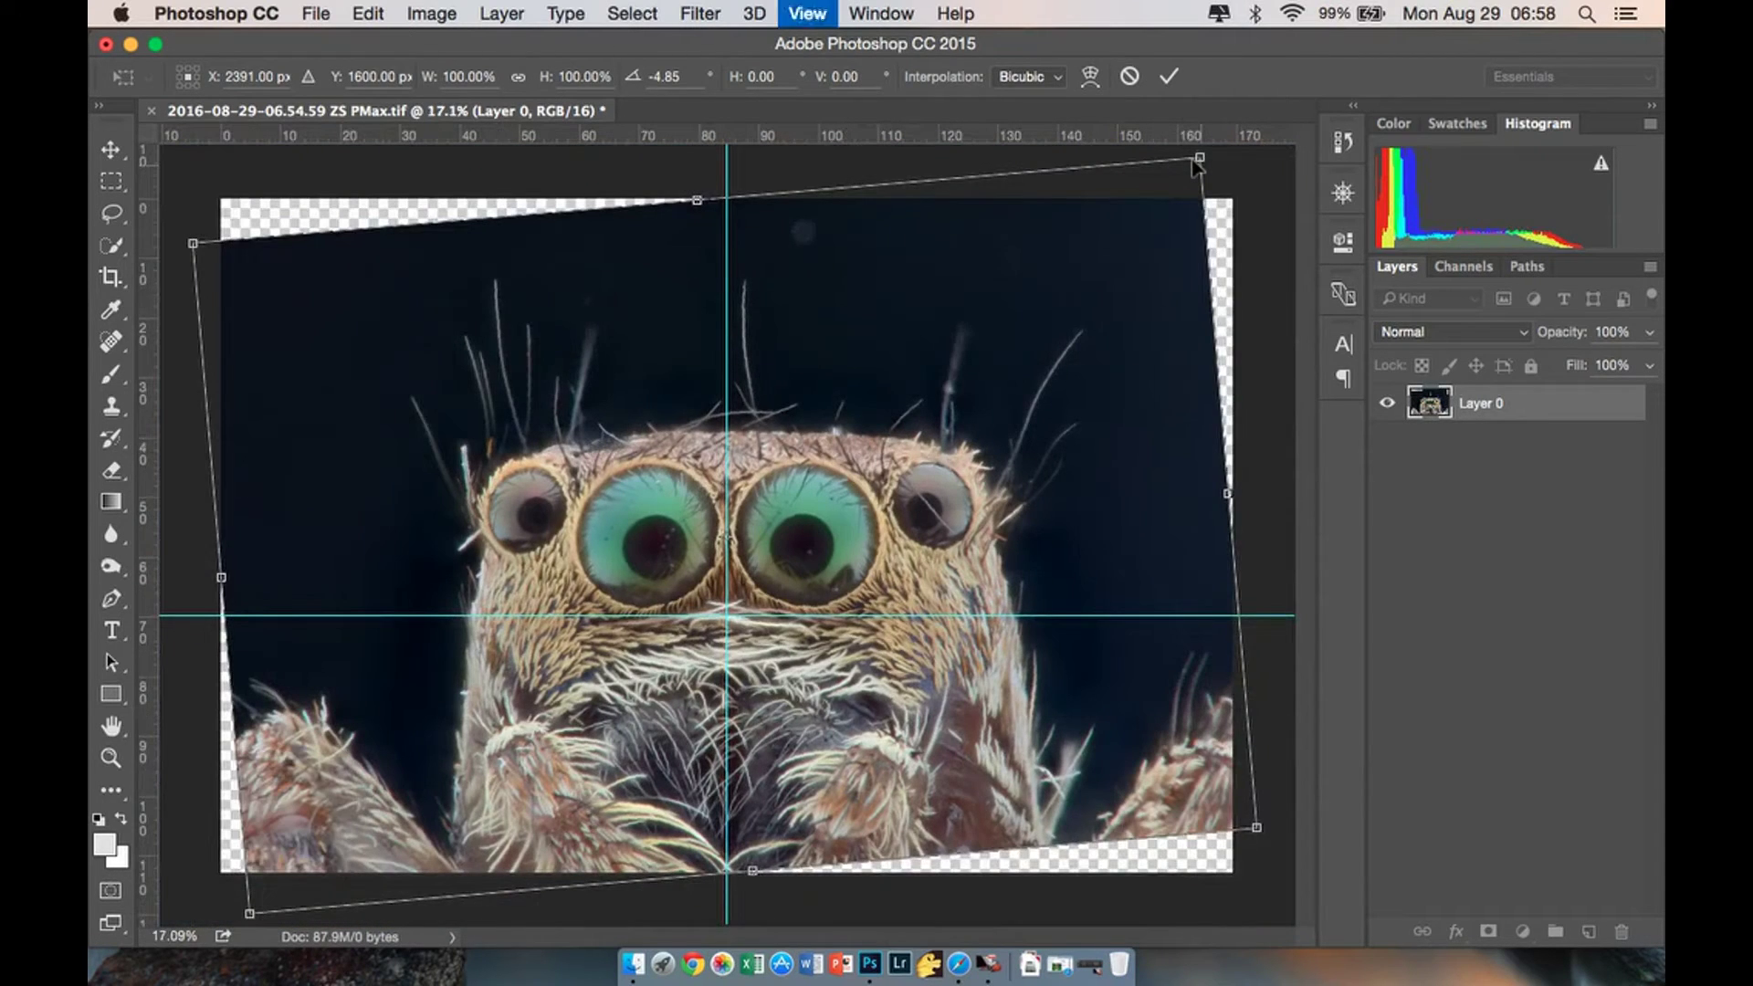
key("super+minus")
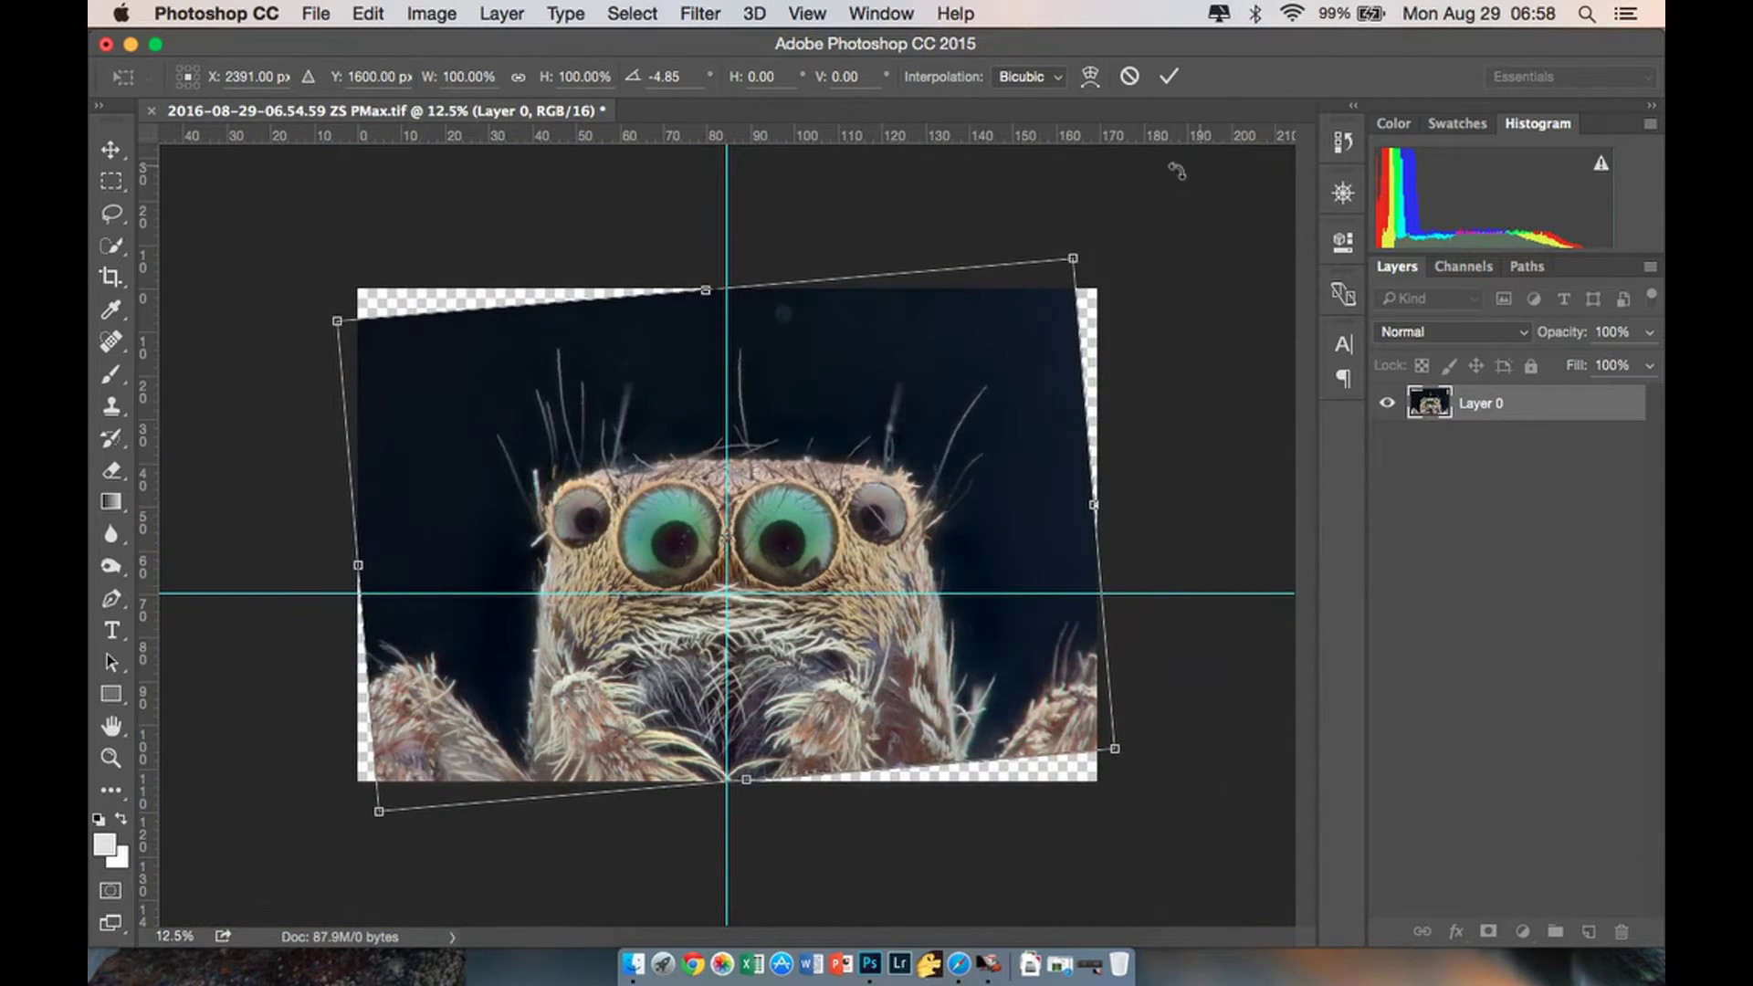
left_click_drag(1075, 256, 1147, 200)
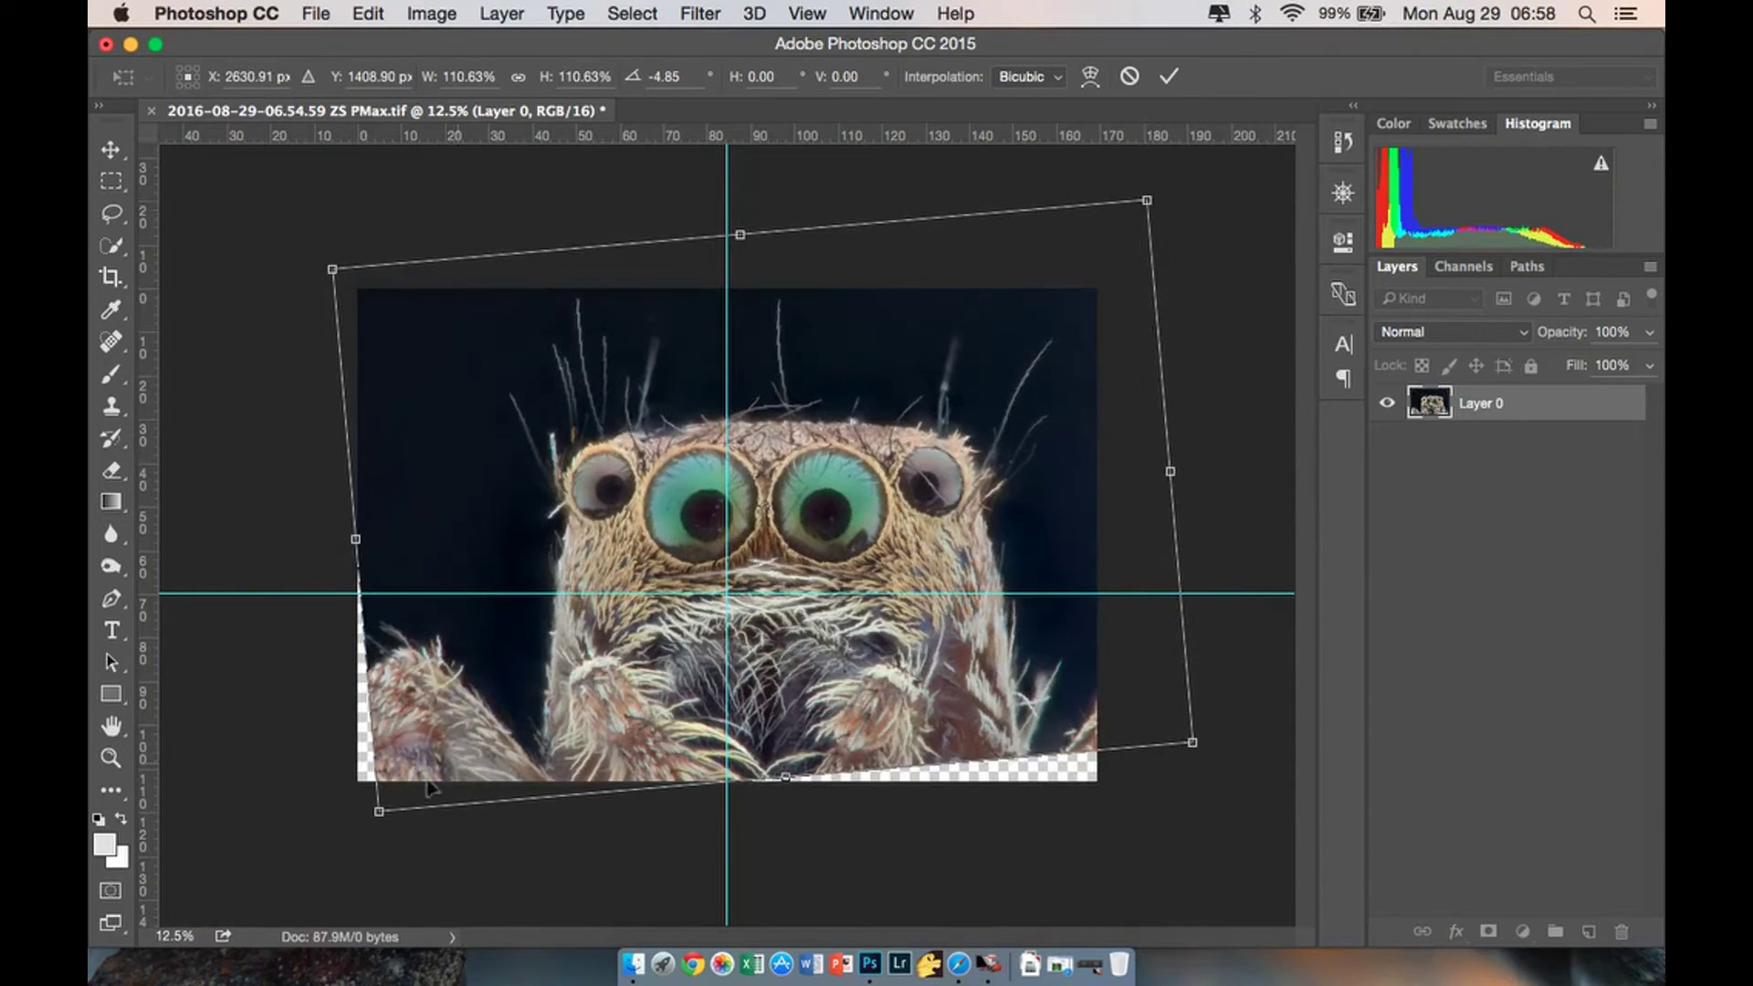
left_click_drag(381, 814, 302, 868)
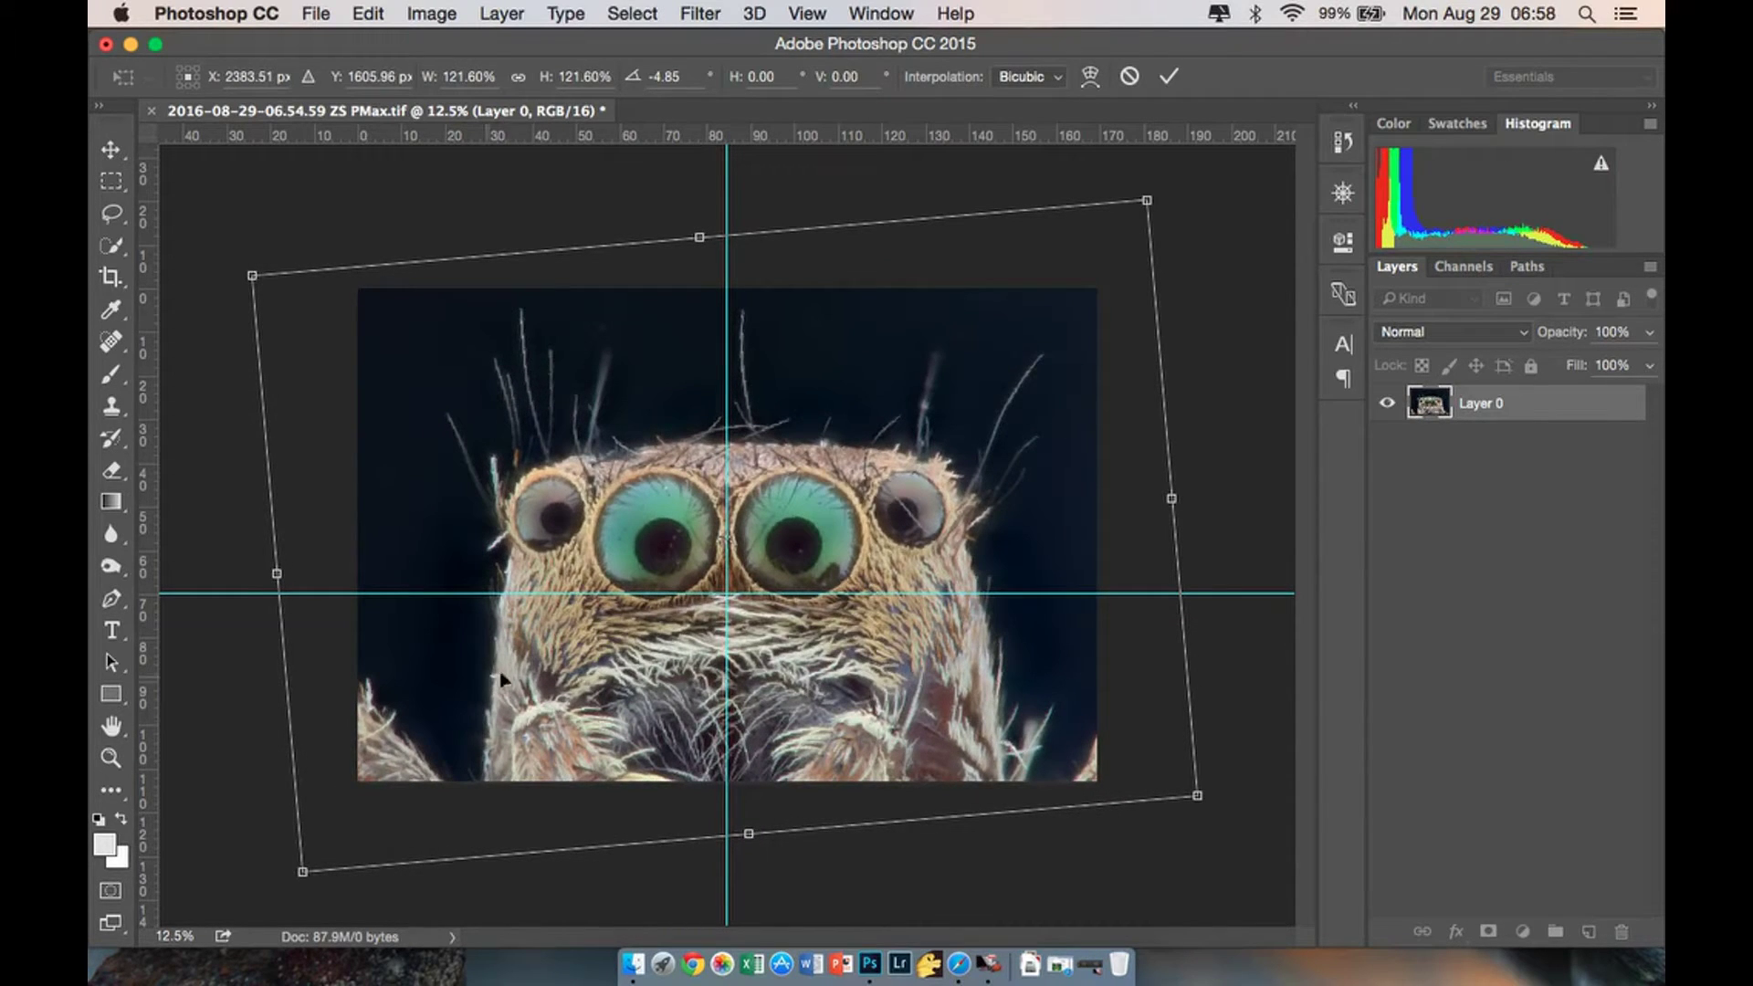
Move the enlarged layer up to about Y 1338 px at X 2384 px, and apply the transform.
key("Up")
key("Up")
key("Up")
key("Up")
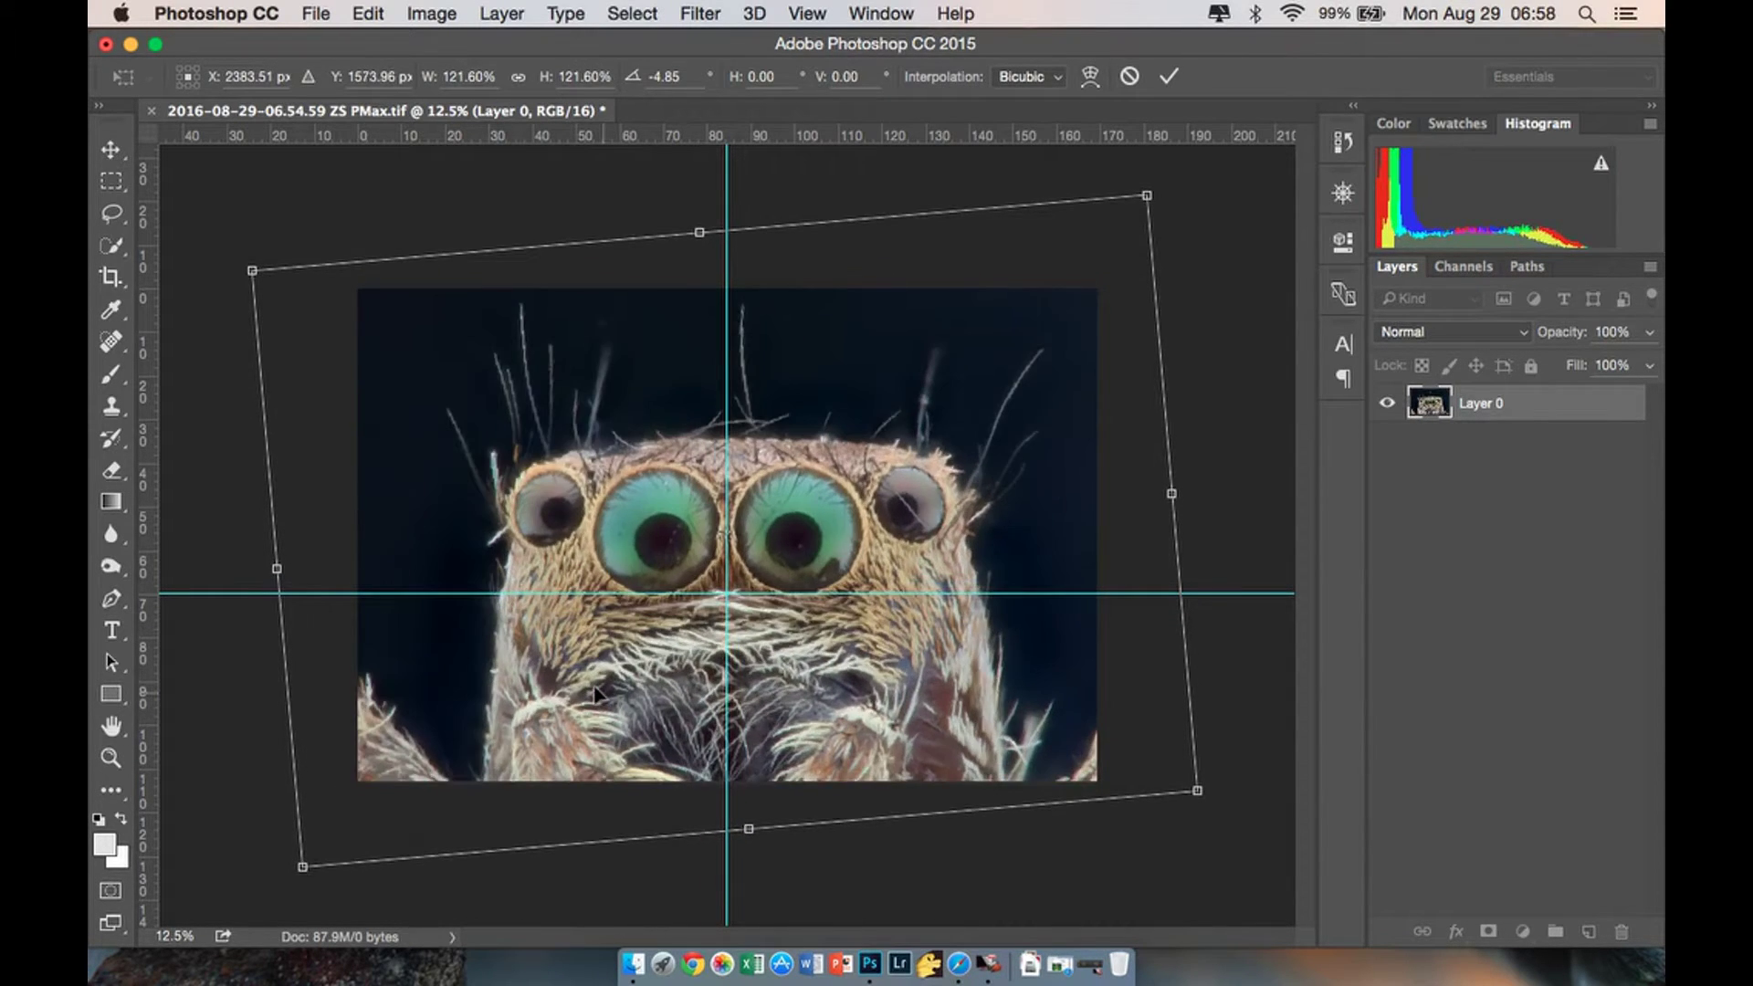
key("Up")
key("Up")
key("Up")
key("Up")
key("Up")
key("Up")
key("Up")
key("Up")
key("Up")
key("Up")
key("Up")
key("Up")
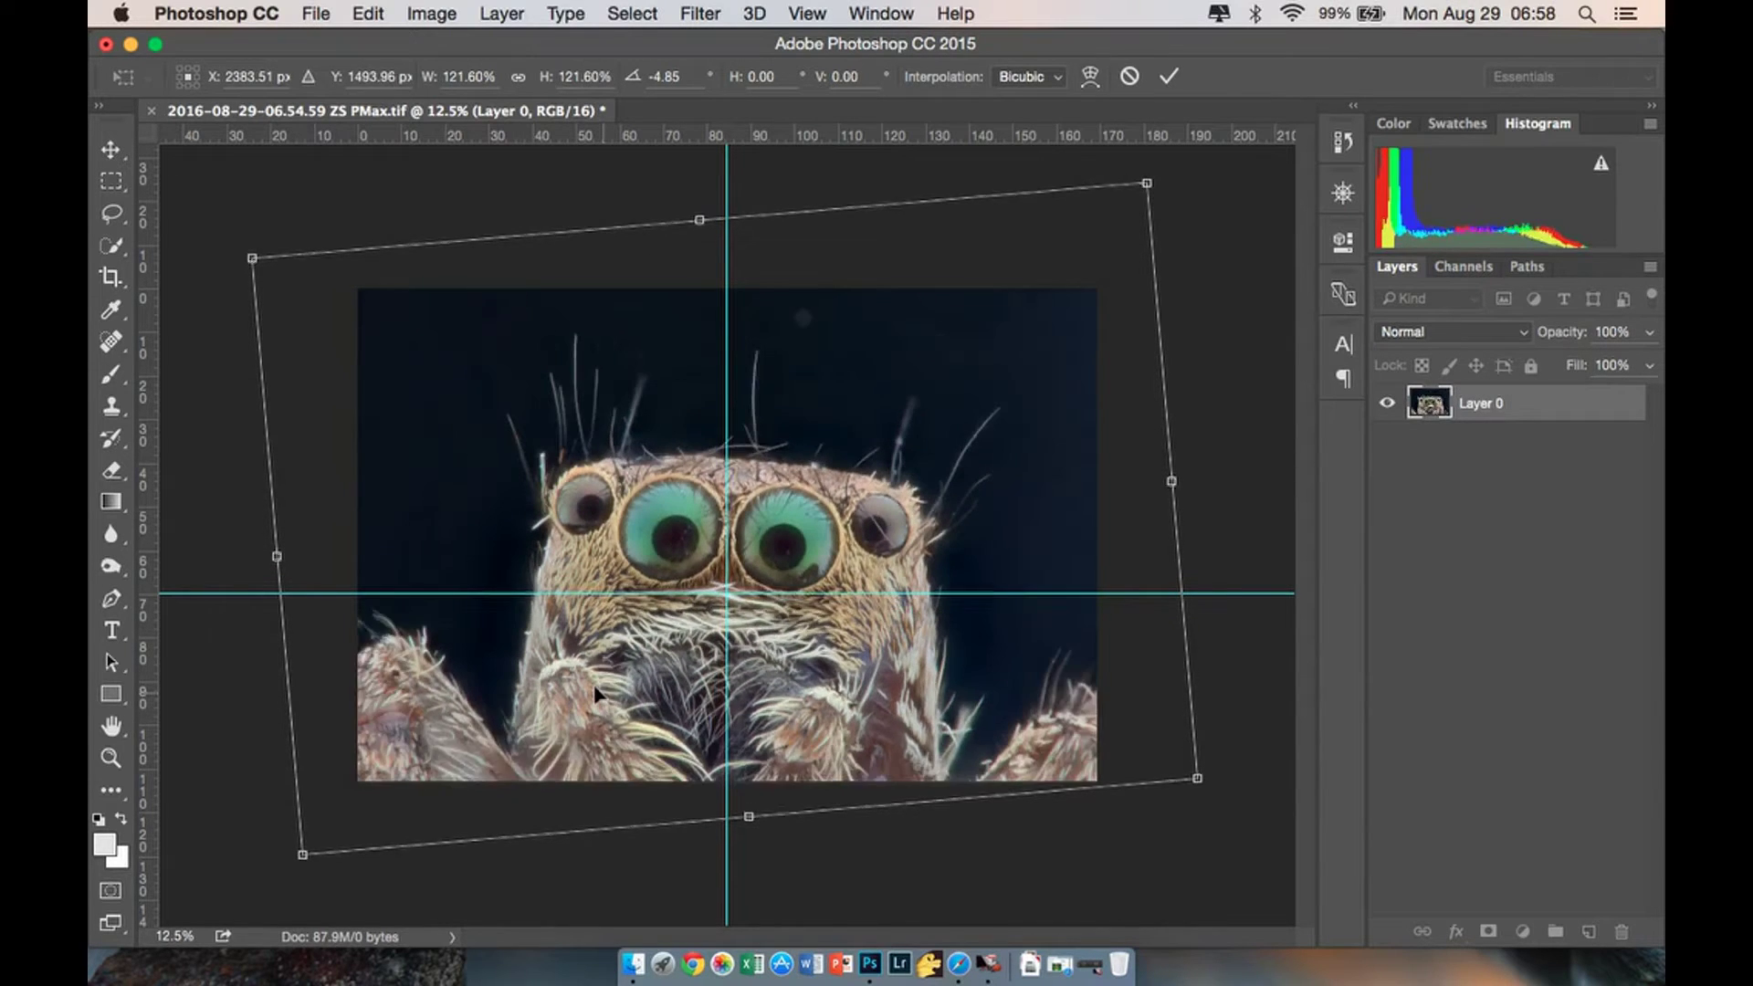
key("Up")
key("Up")
key("Up")
key("Up")
key("Up")
key("Up")
key("Up")
key("Up")
key("Up")
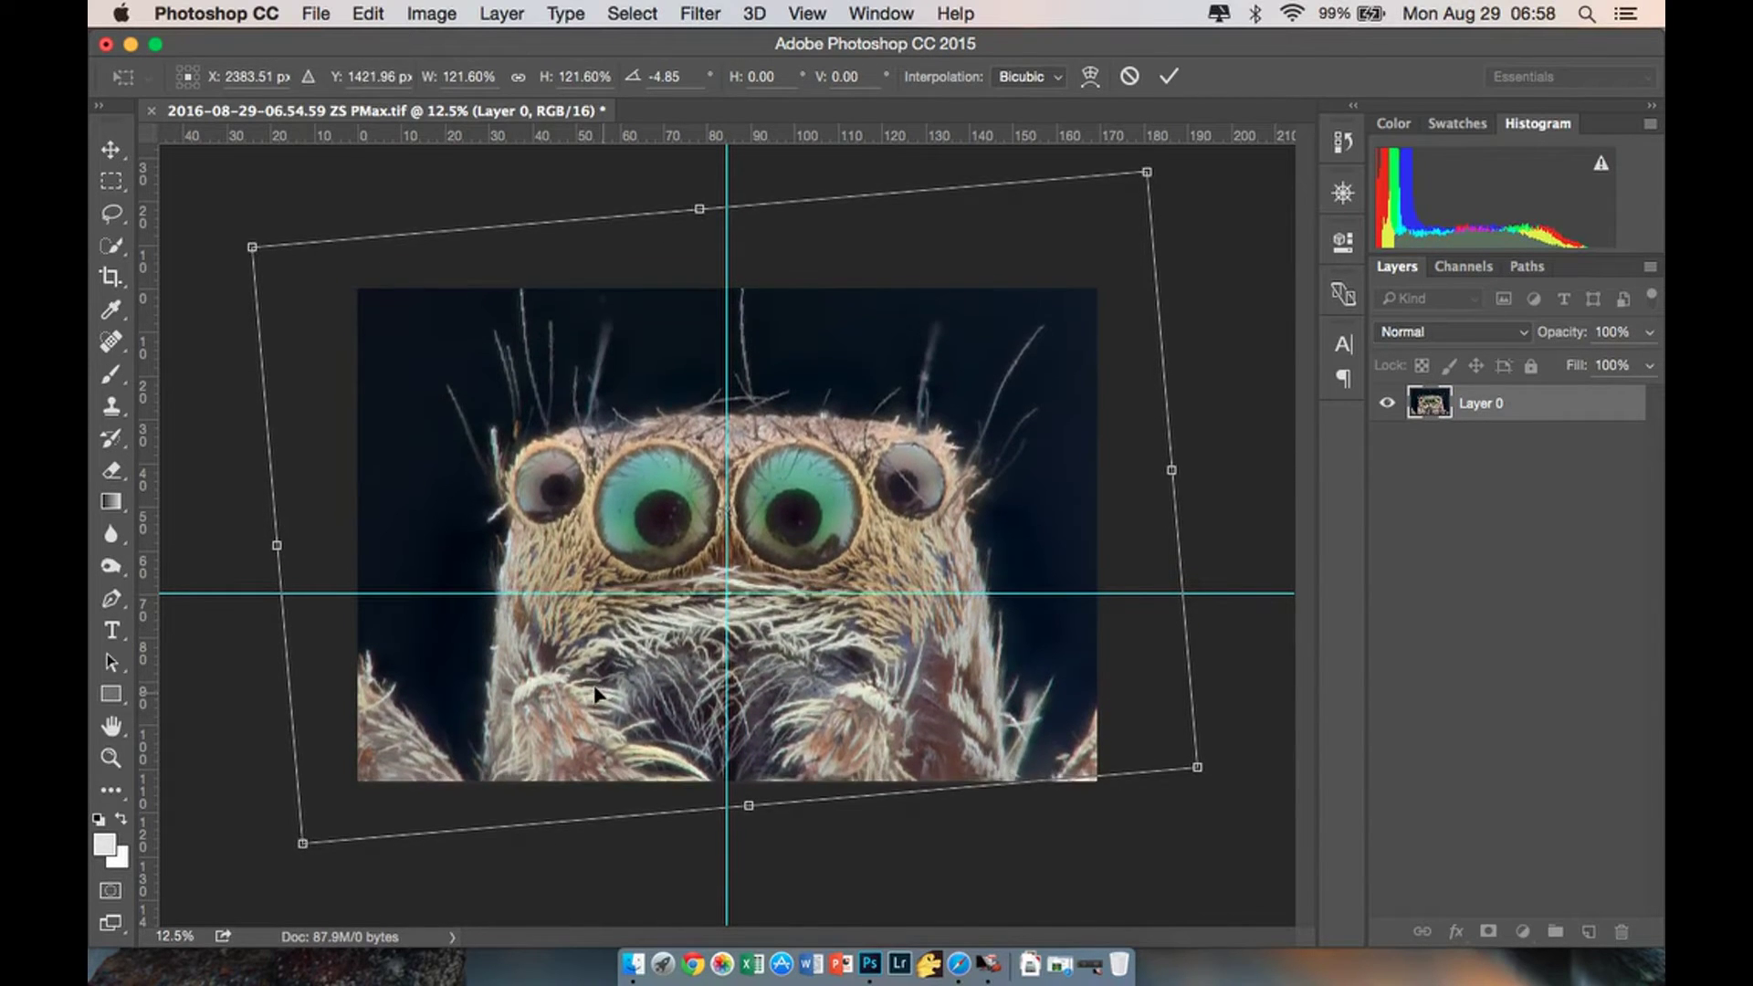
key("Up")
key("Up")
key("Up")
key("Up")
key("Up")
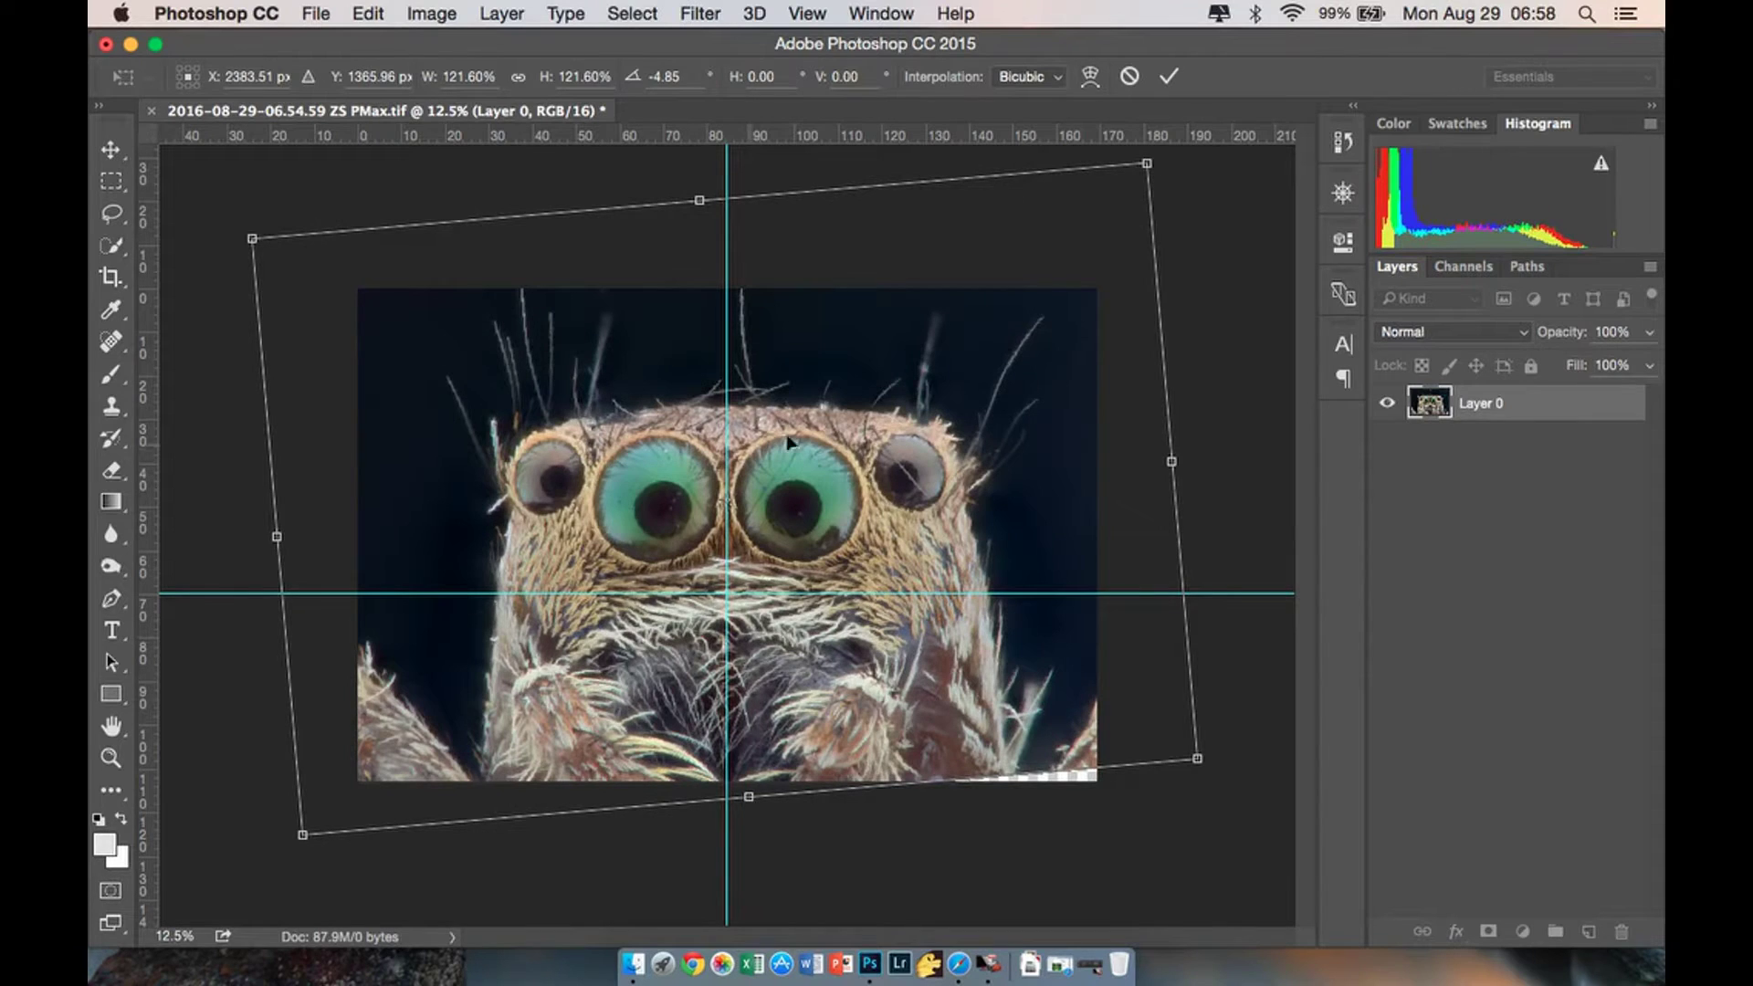
mouse_move(807, 490)
left_mouse_down()
mouse_move(807, 466)
mouse_move(807, 490)
left_mouse_up()
key("Left")
key("Left")
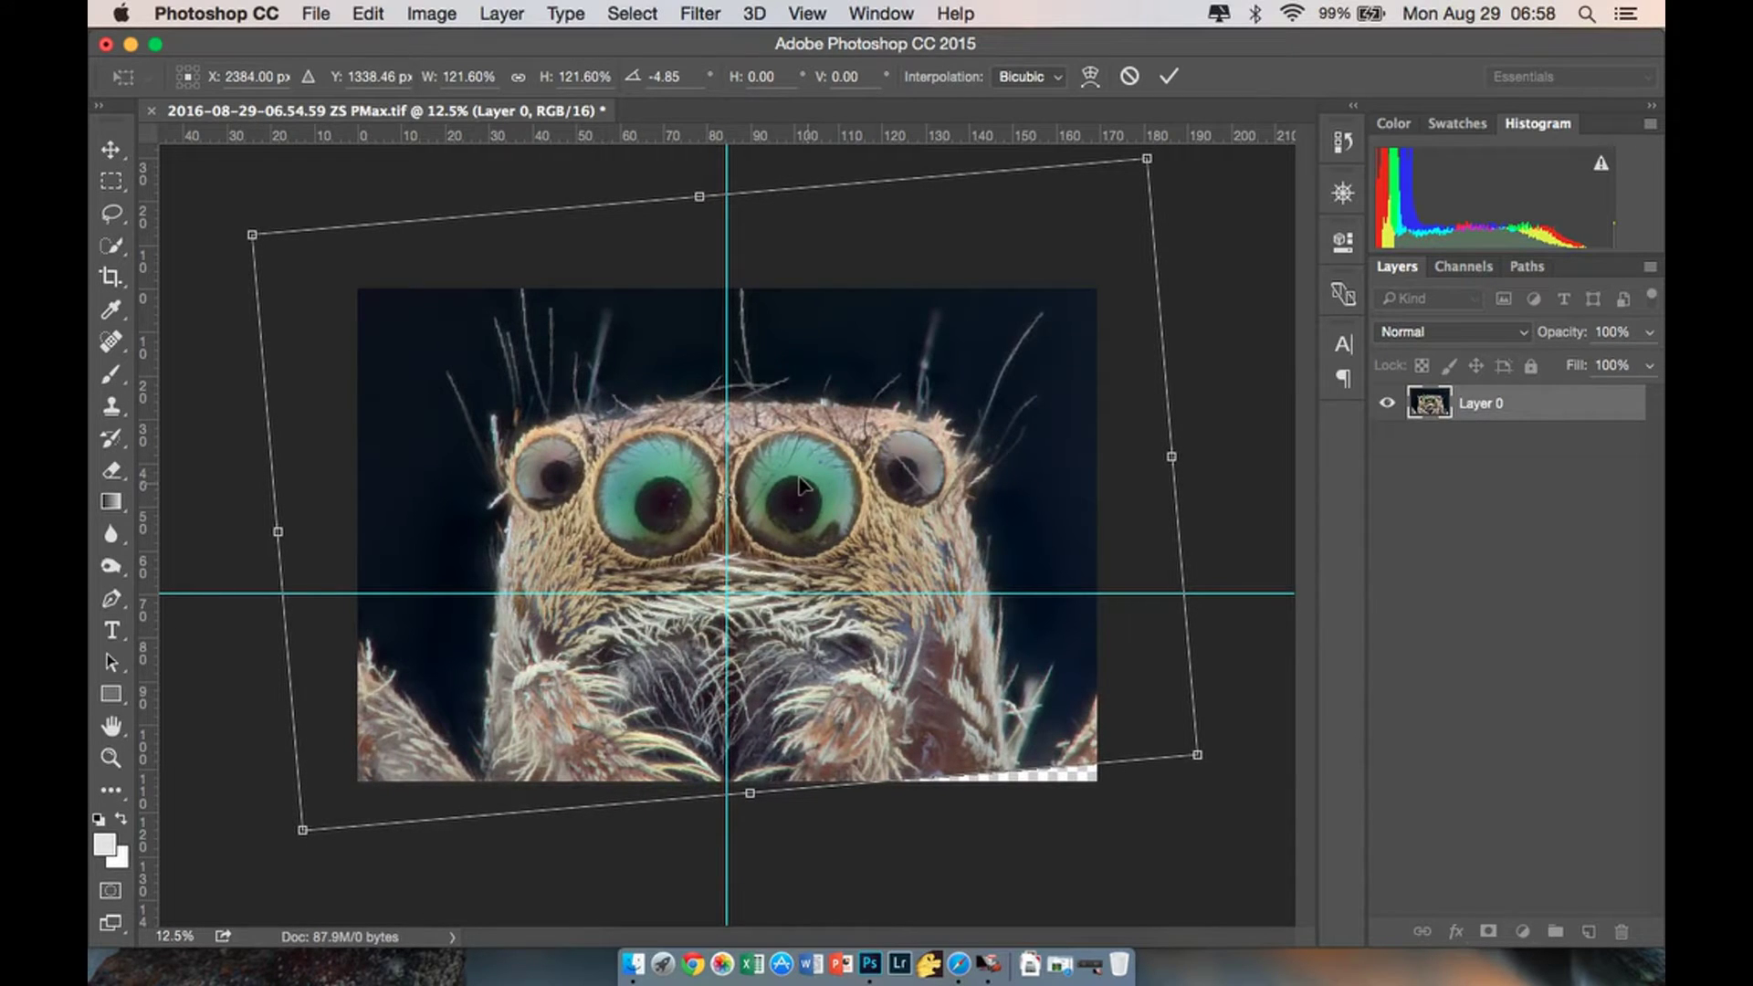
key("super+equal")
key("super+equal")
key("Return")
key("Return")
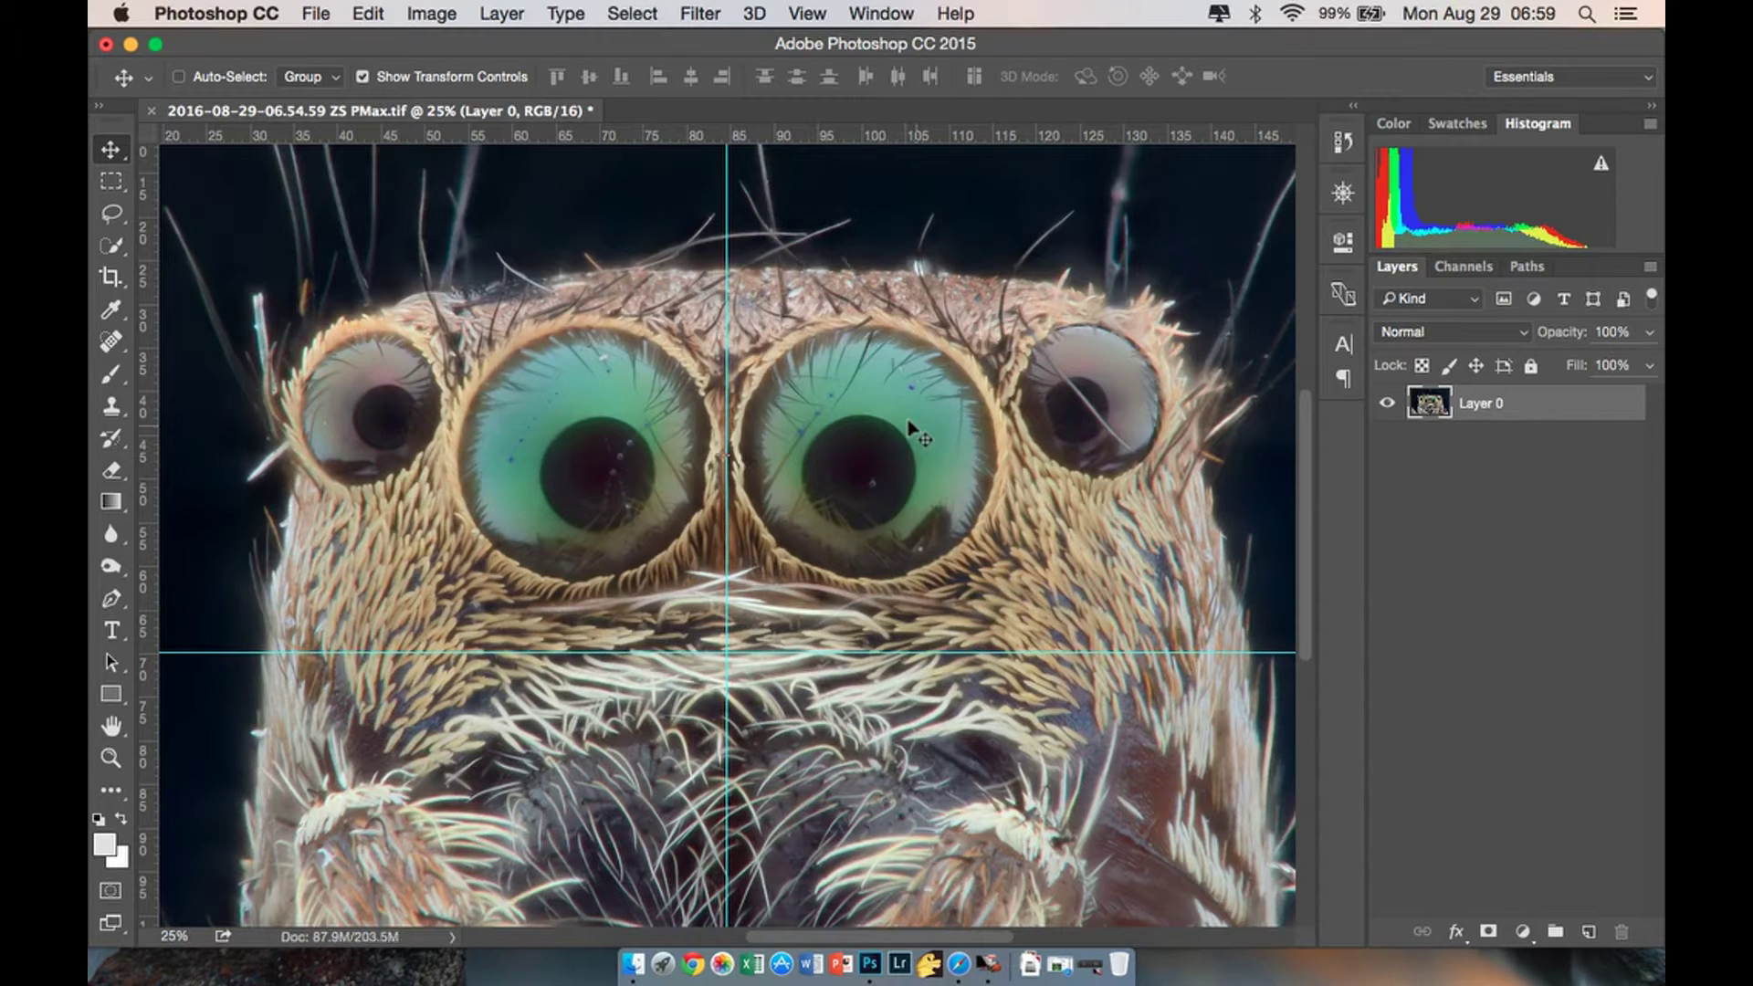
Crop the image to the full canvas at a 2:3 ratio, deleting the pixels outside it.
key("super+minus")
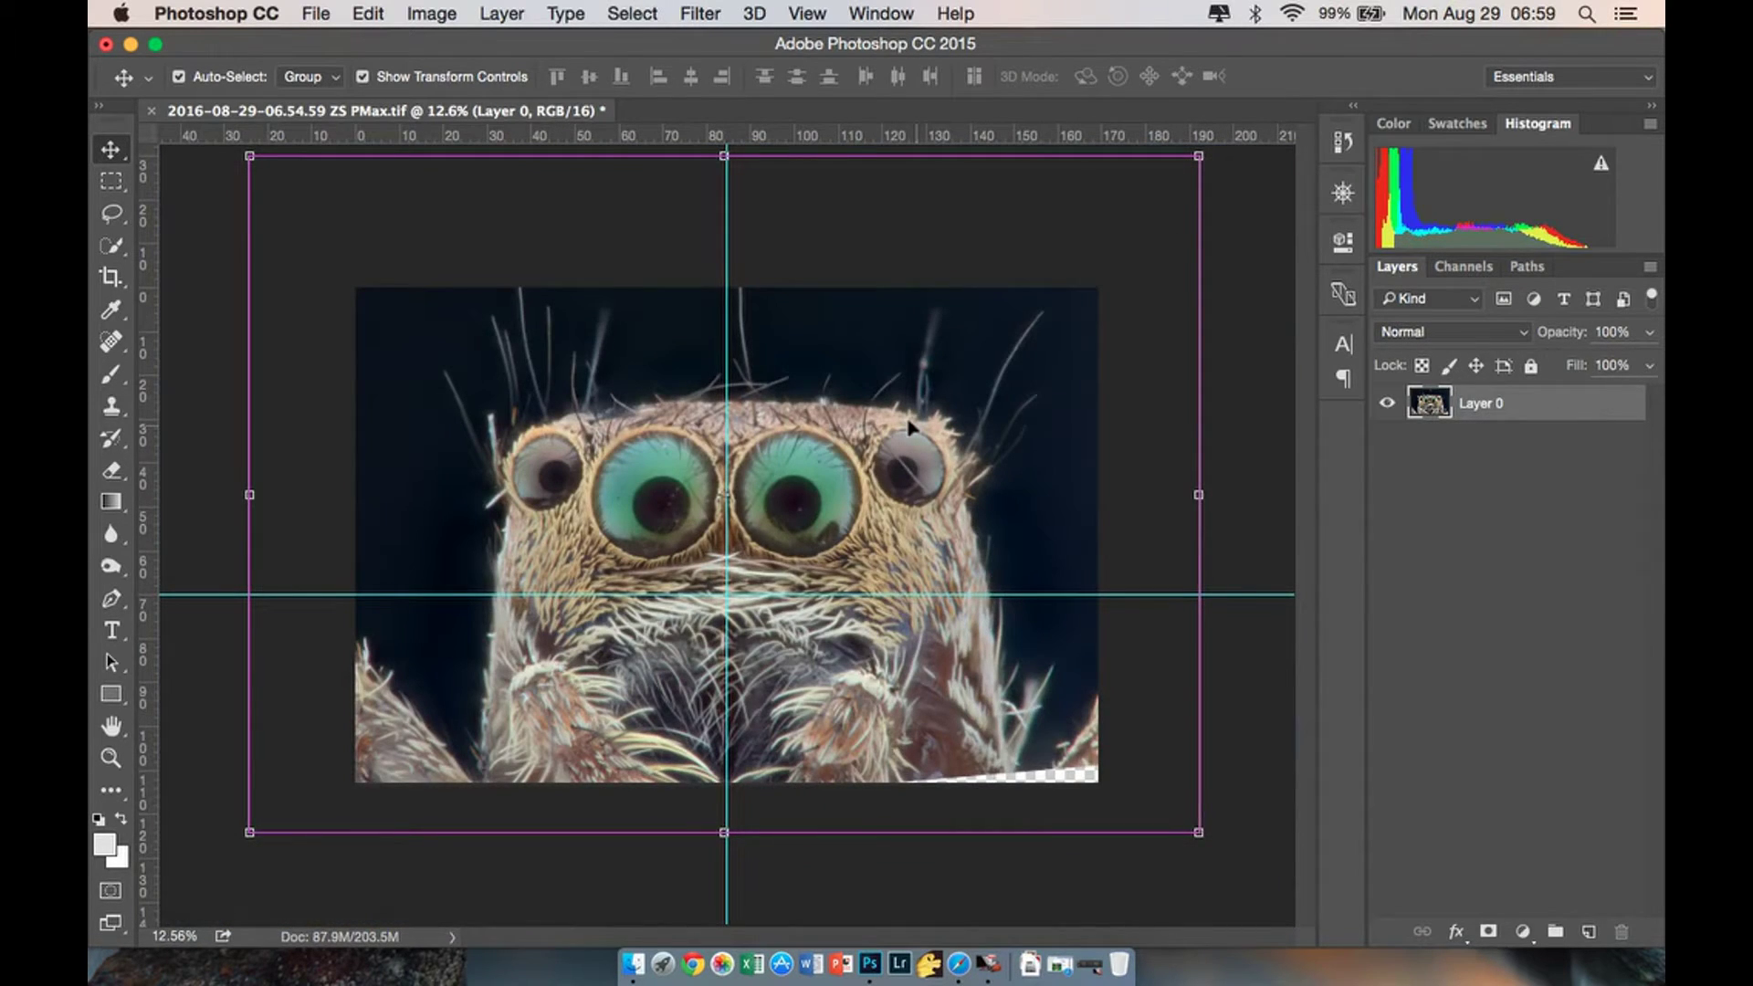
key("super+plus")
key("super+plus")
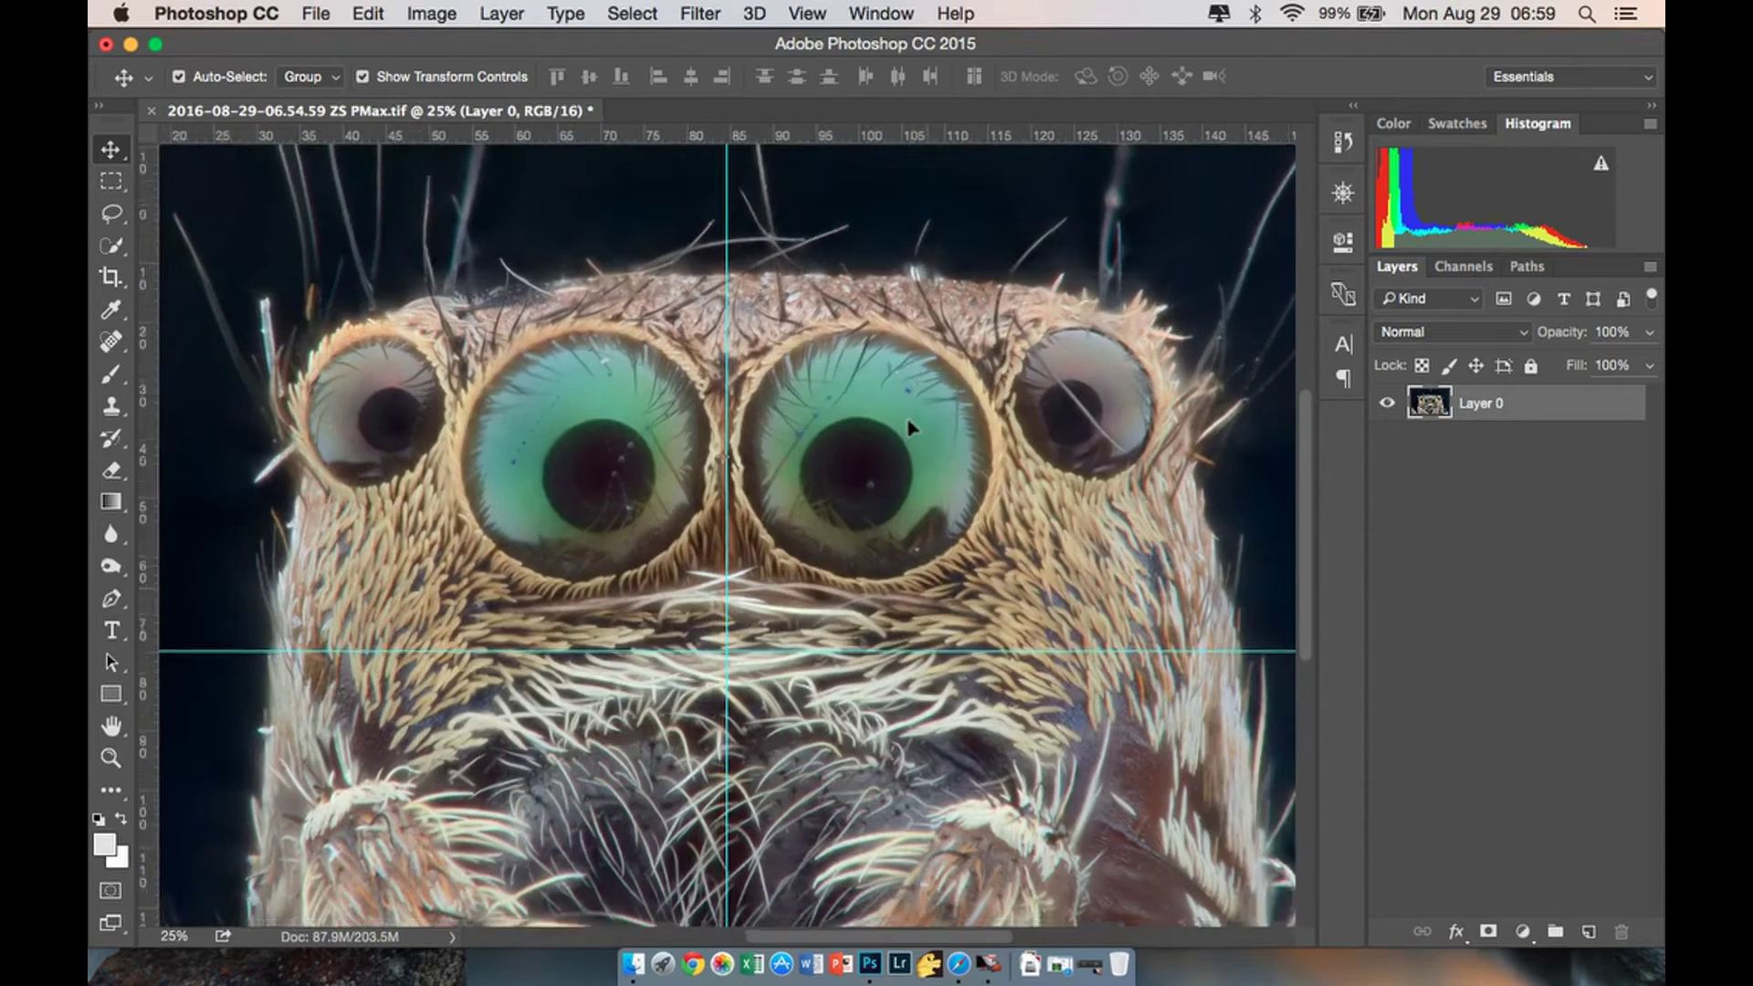
key("super+minus")
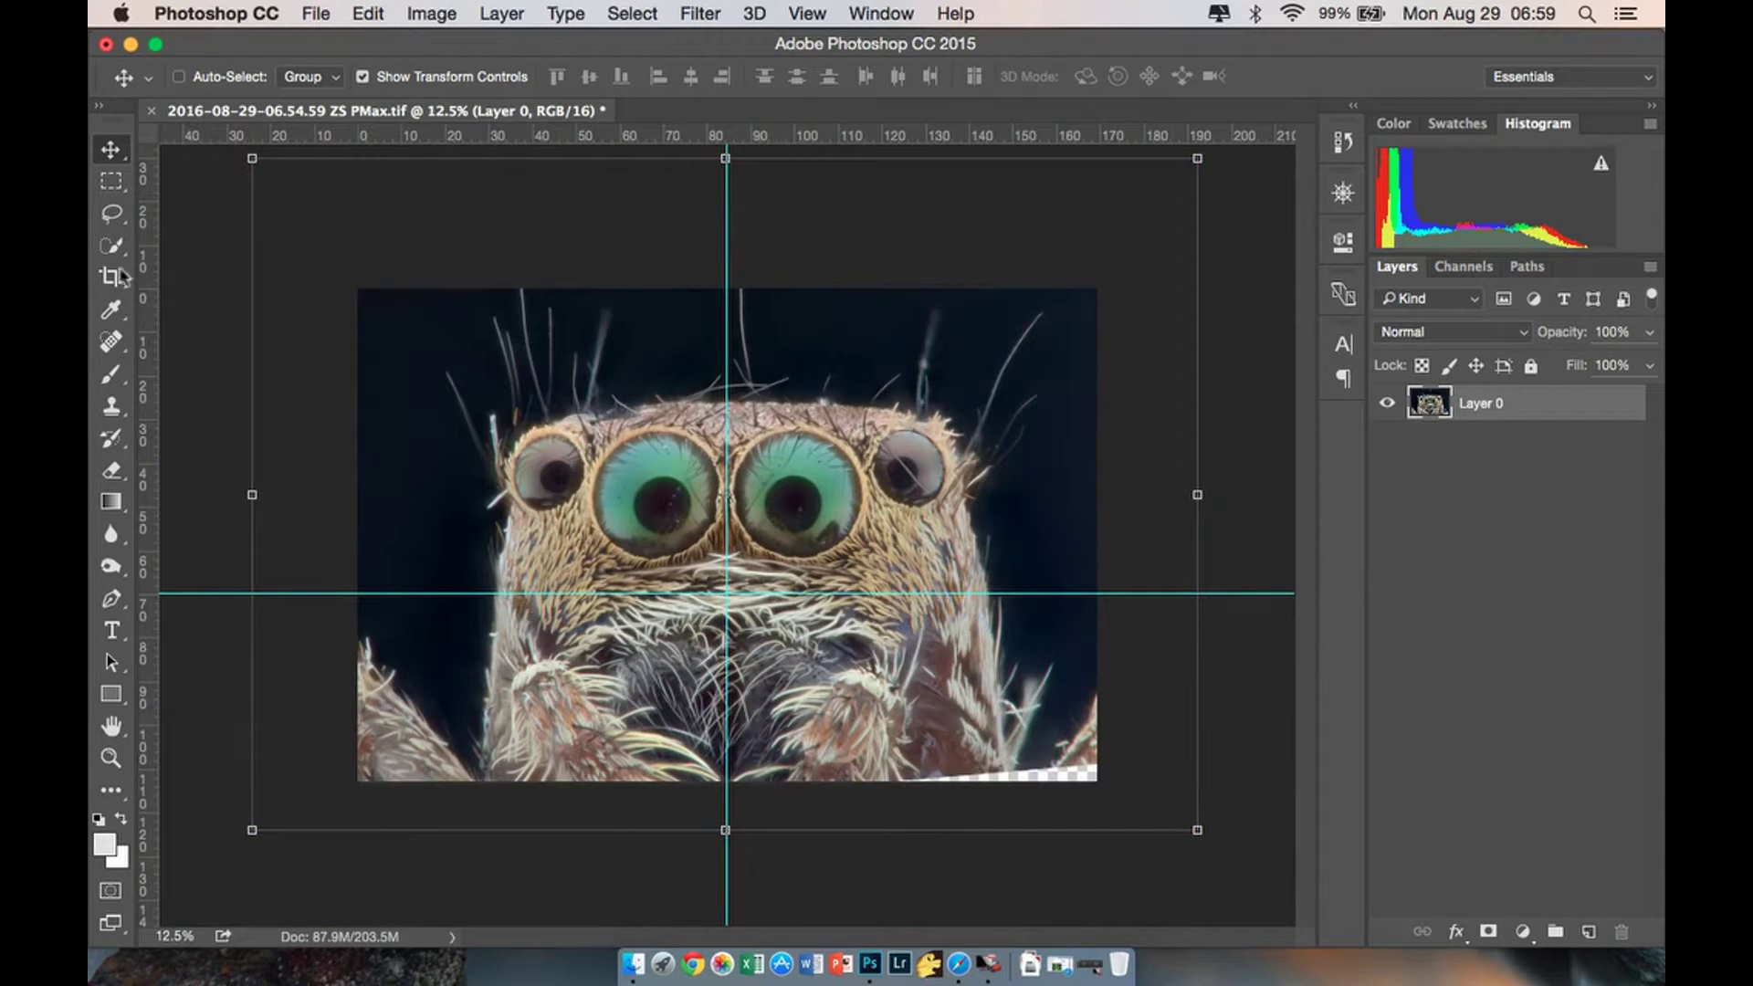
left_click(133, 277)
left_click(532, 465)
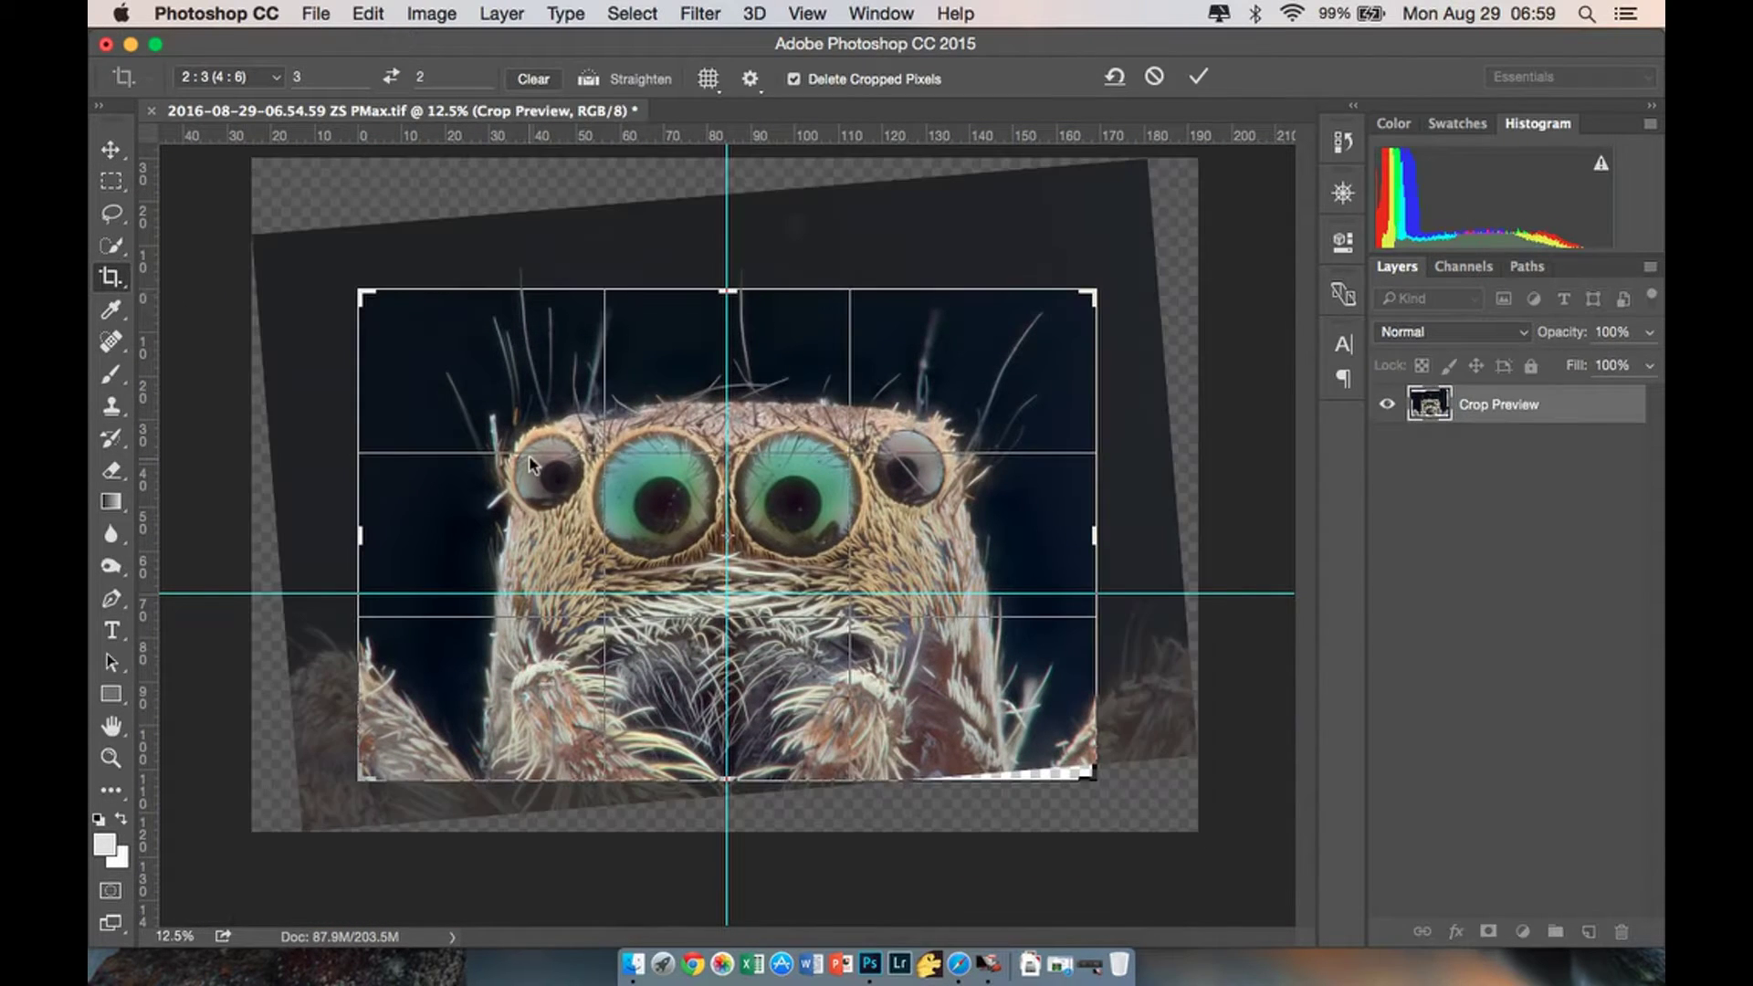
right_click(531, 465)
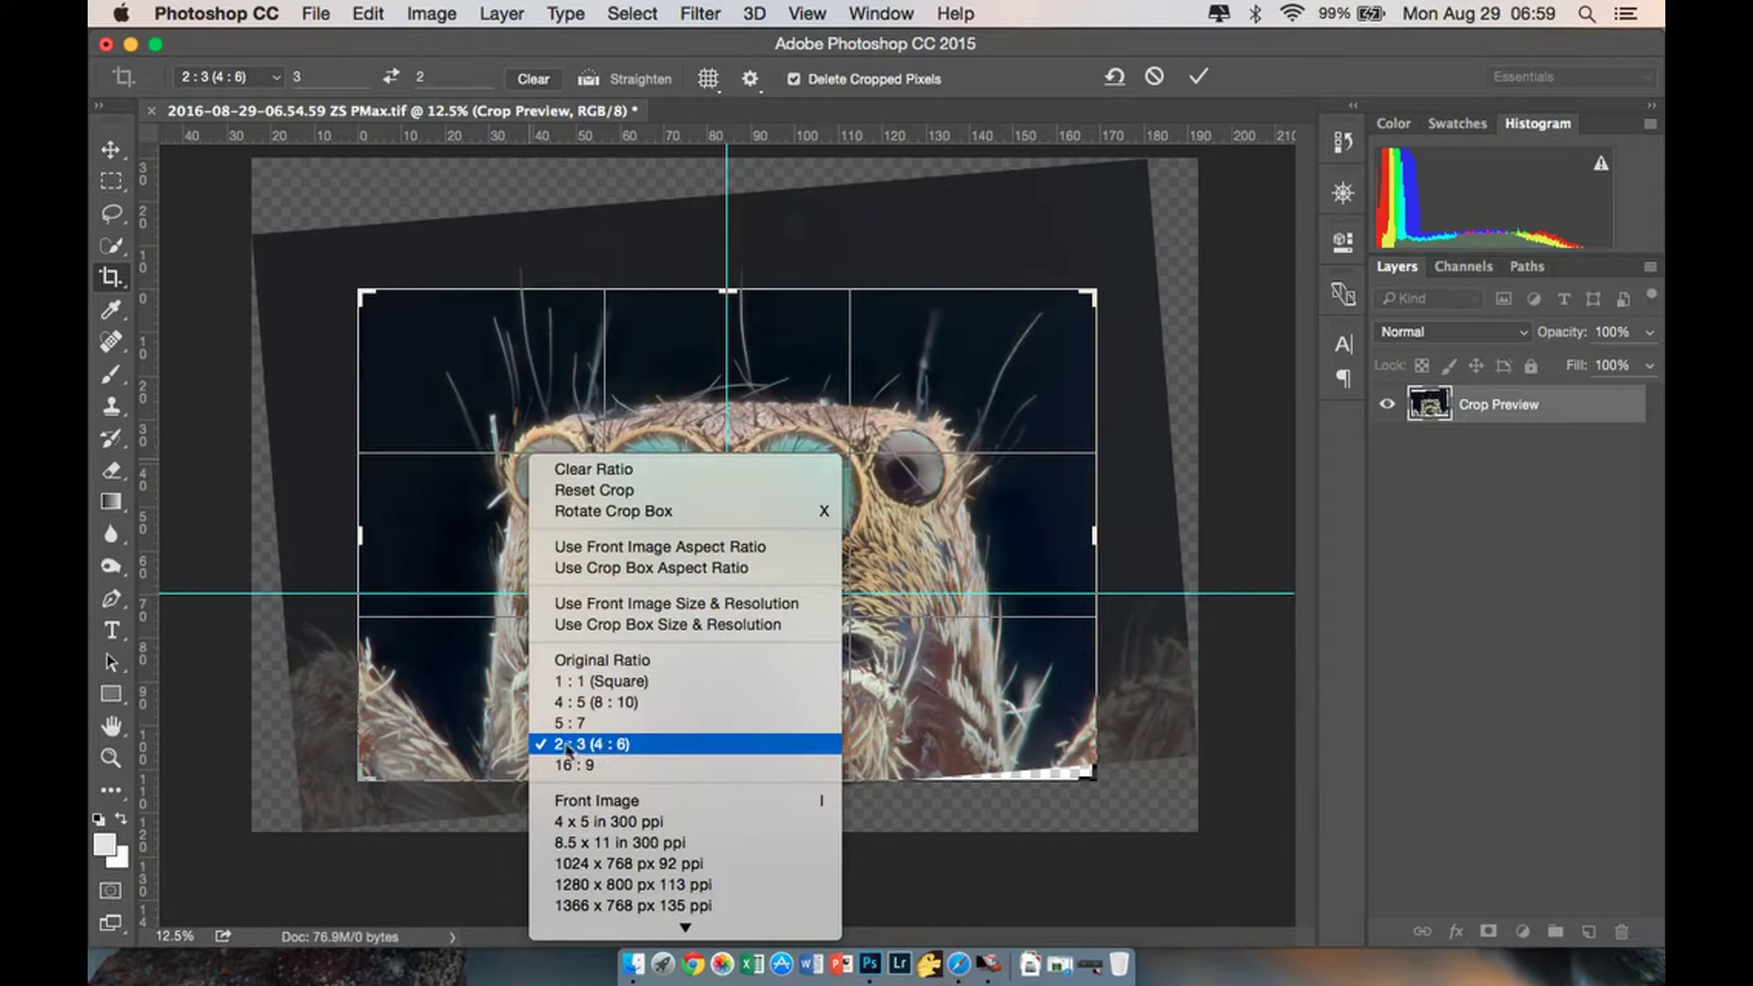
left_click(892, 539)
key("Return")
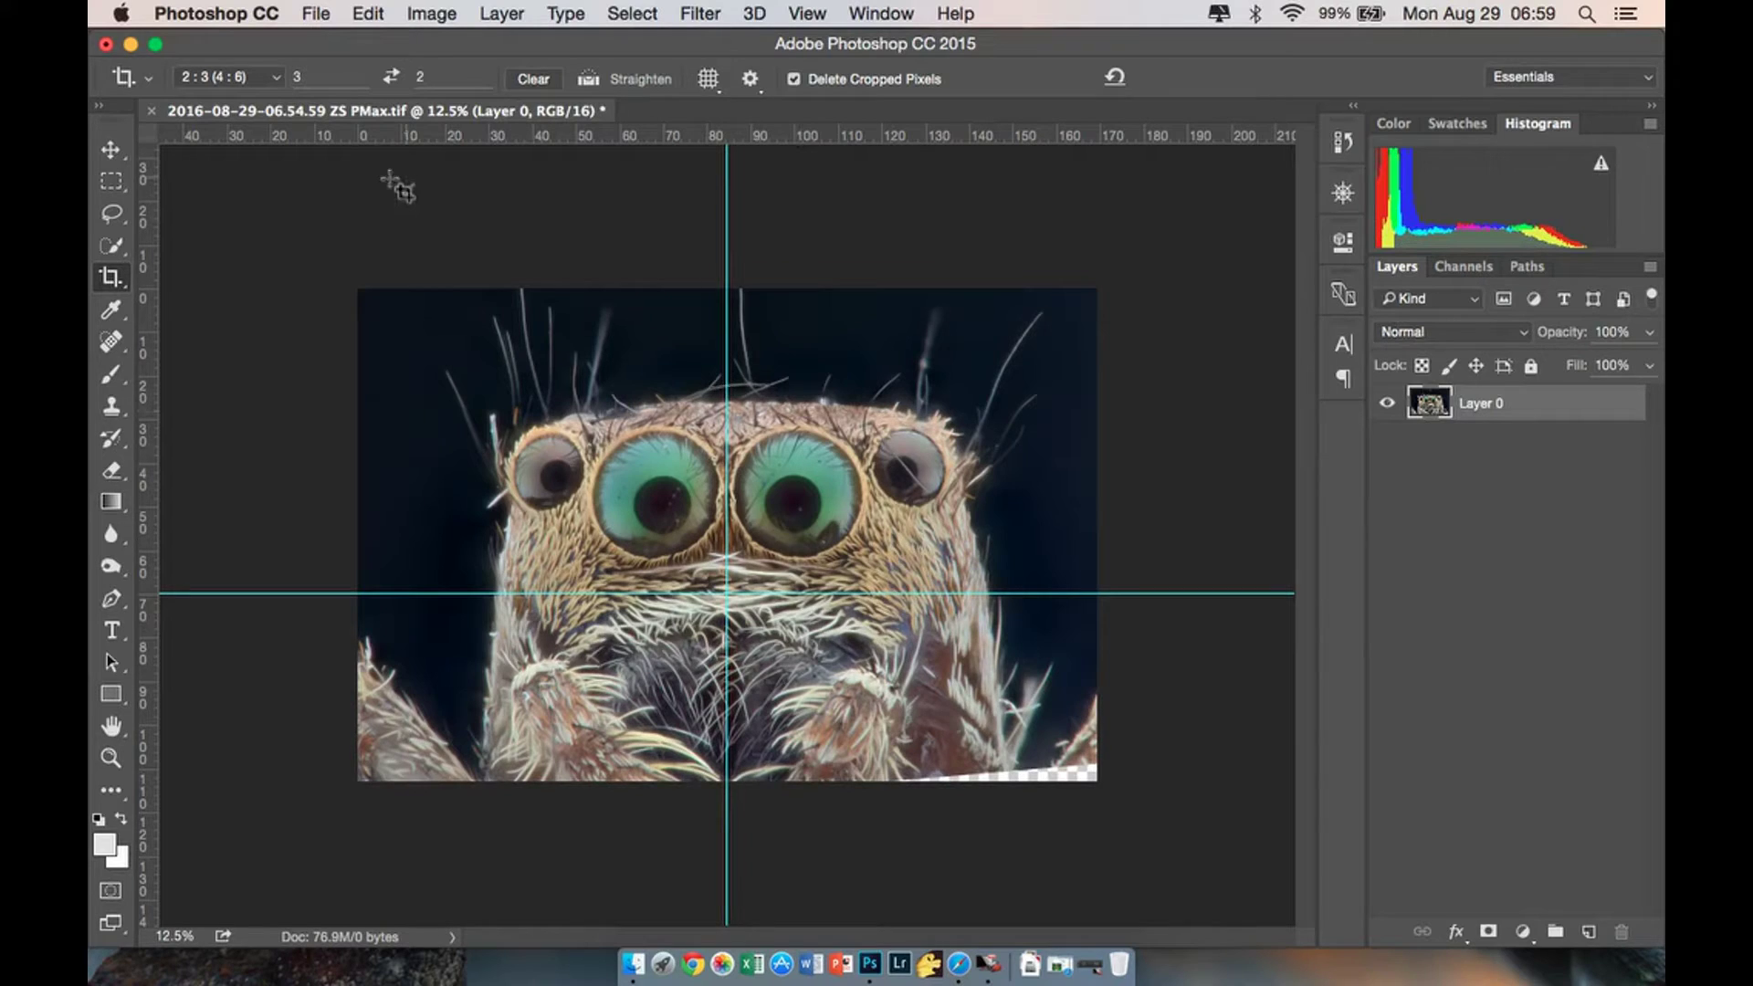
Remove the horizontal guide and hide the layer's transform controls.
left_click(111, 149)
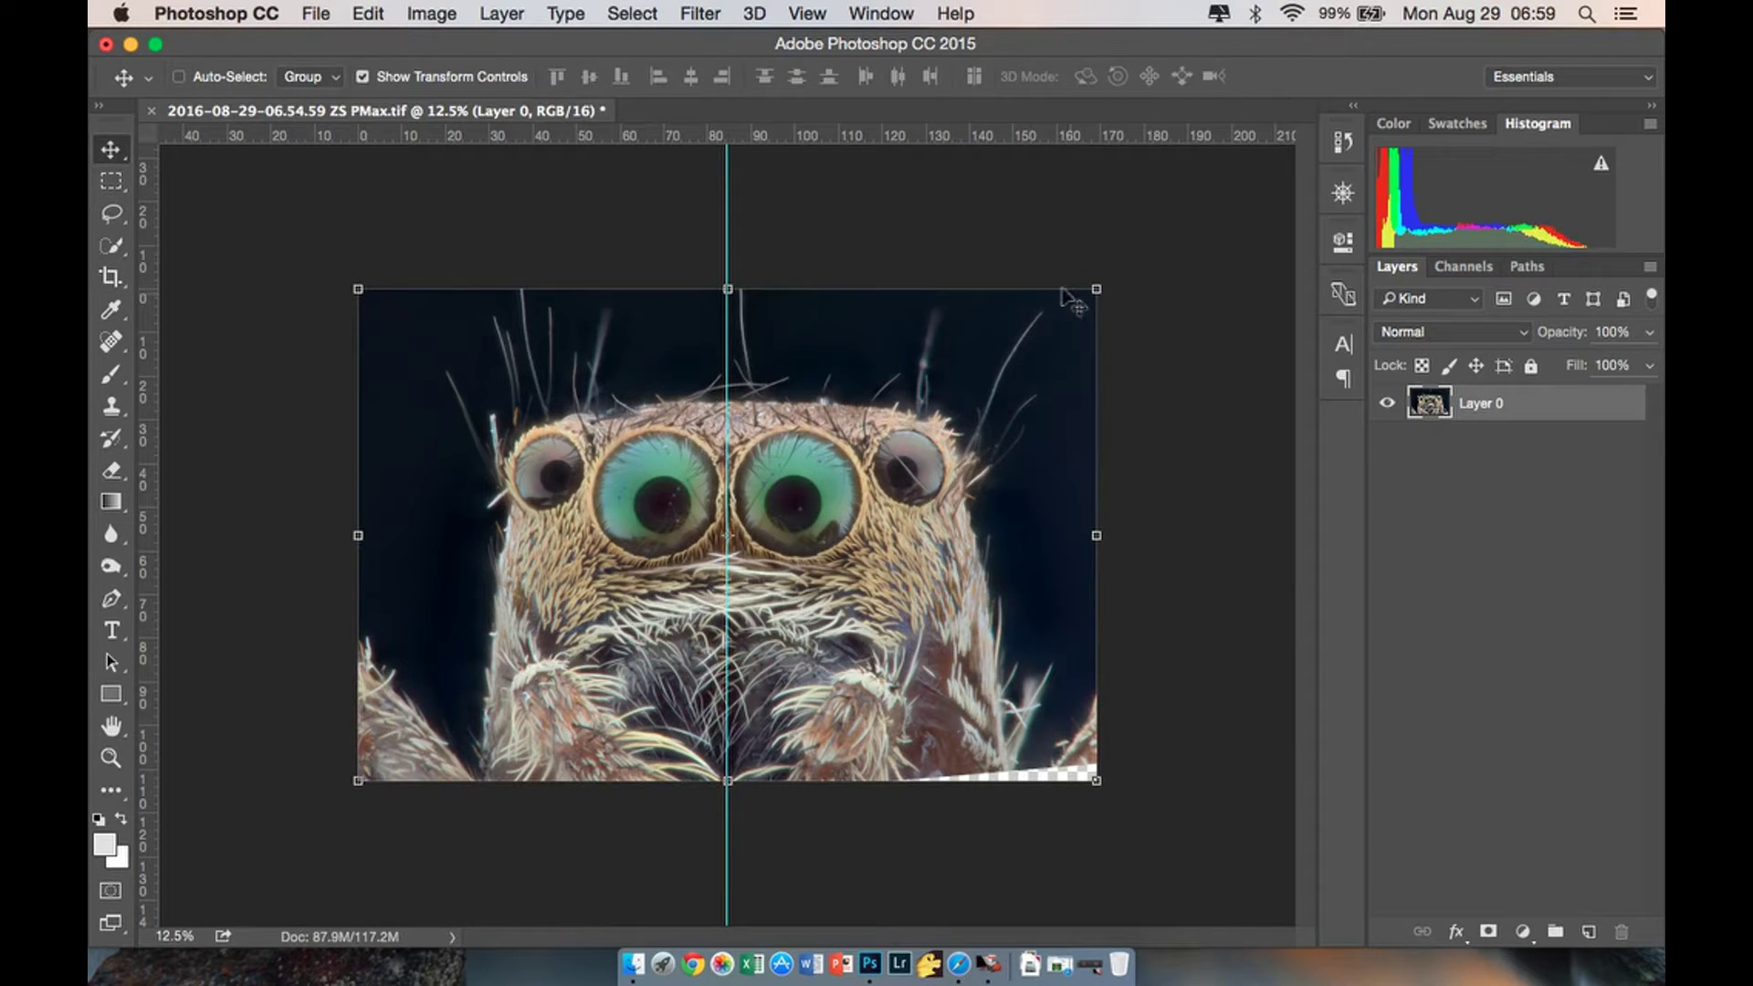
left_click(514, 80)
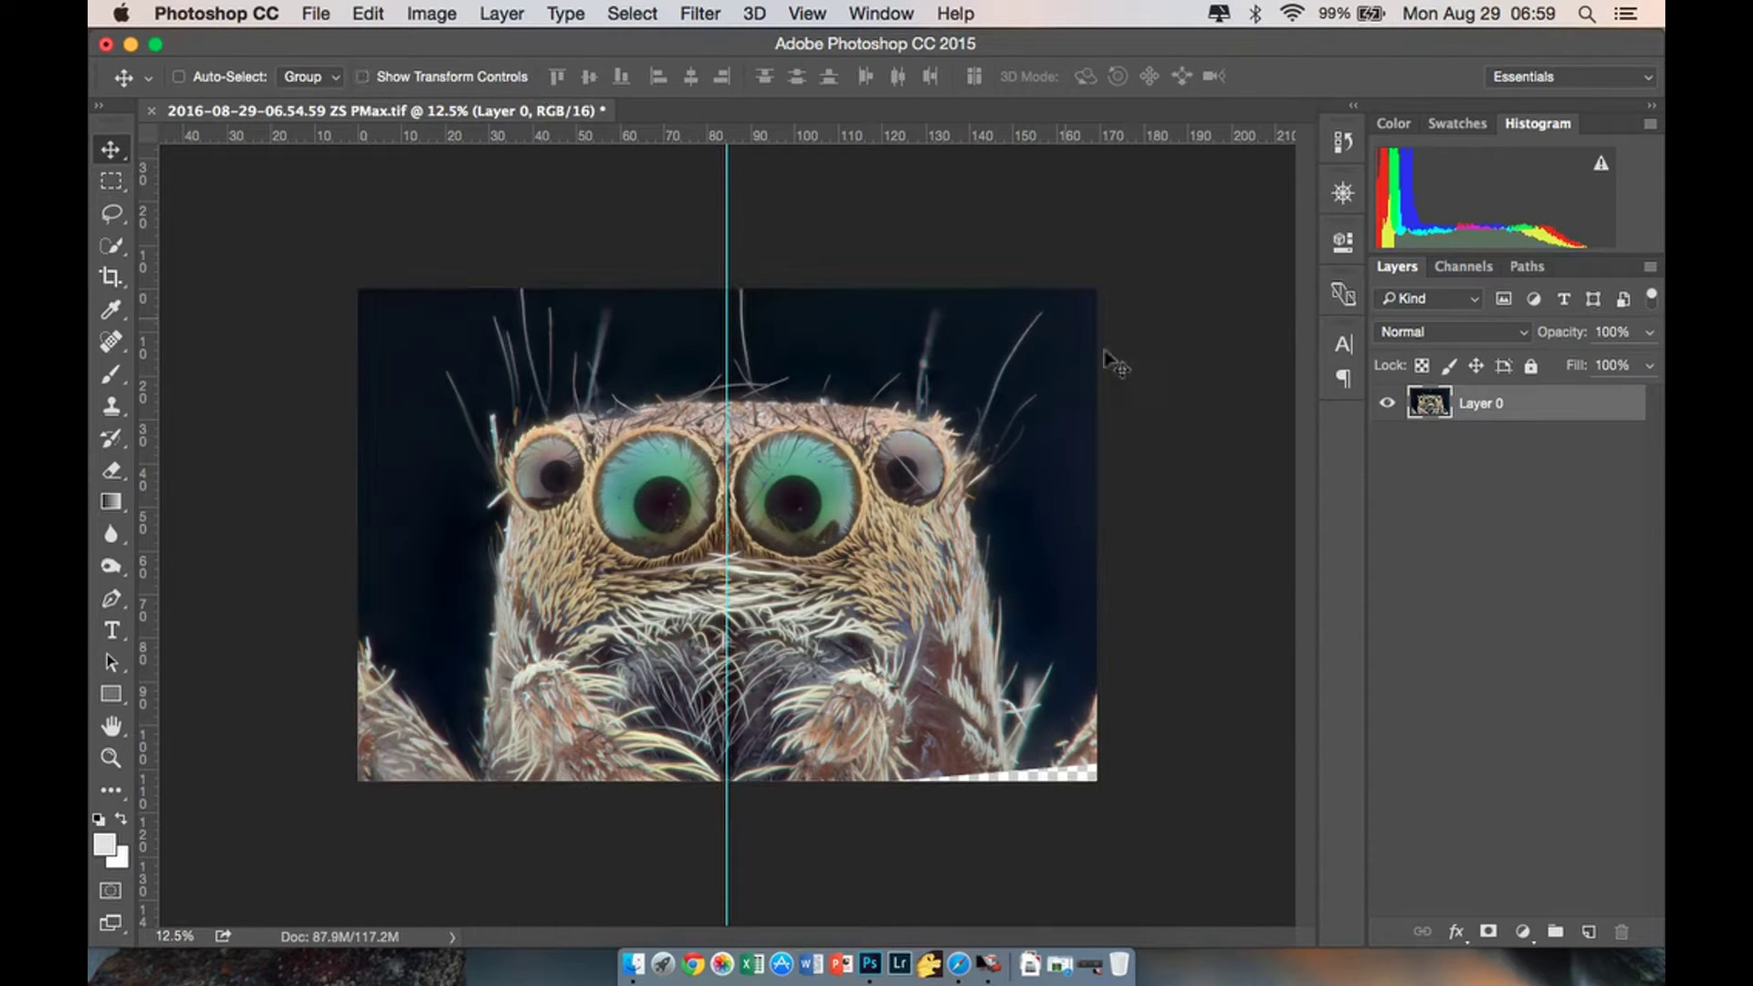
Duplicate Layer 0 as Layer 0 copy and flip the copy horizontally.
right_click(1553, 410)
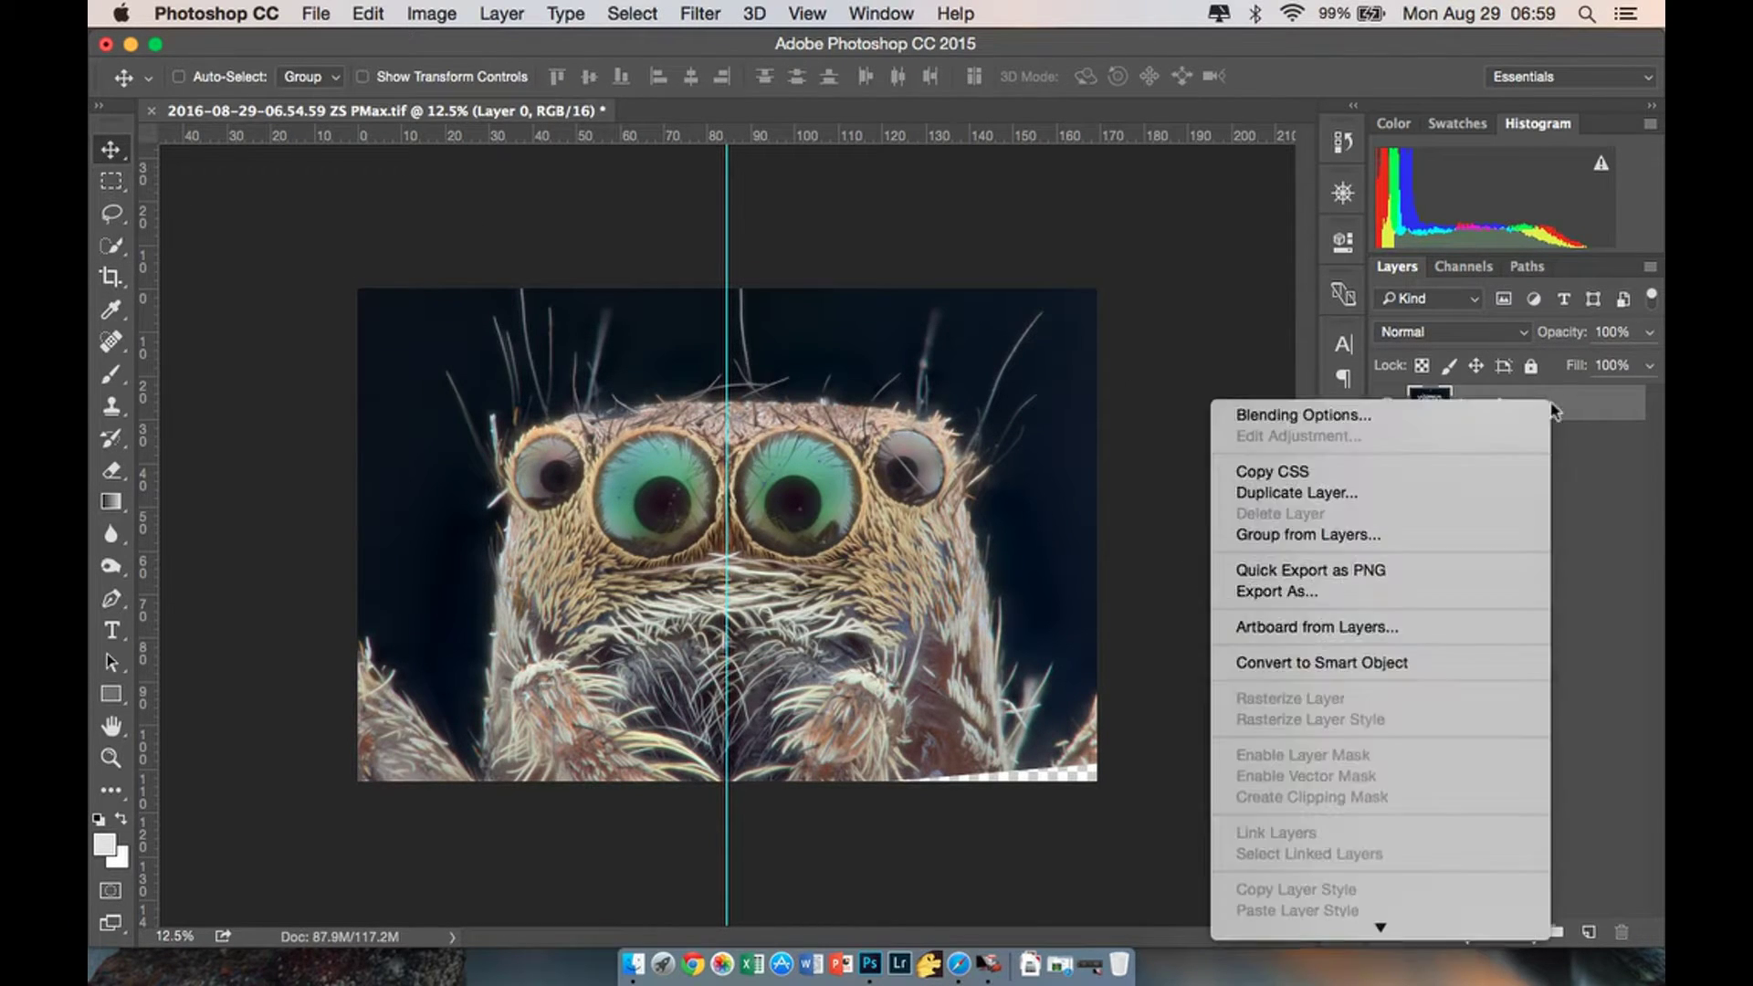
left_click(1414, 501)
left_click(1084, 387)
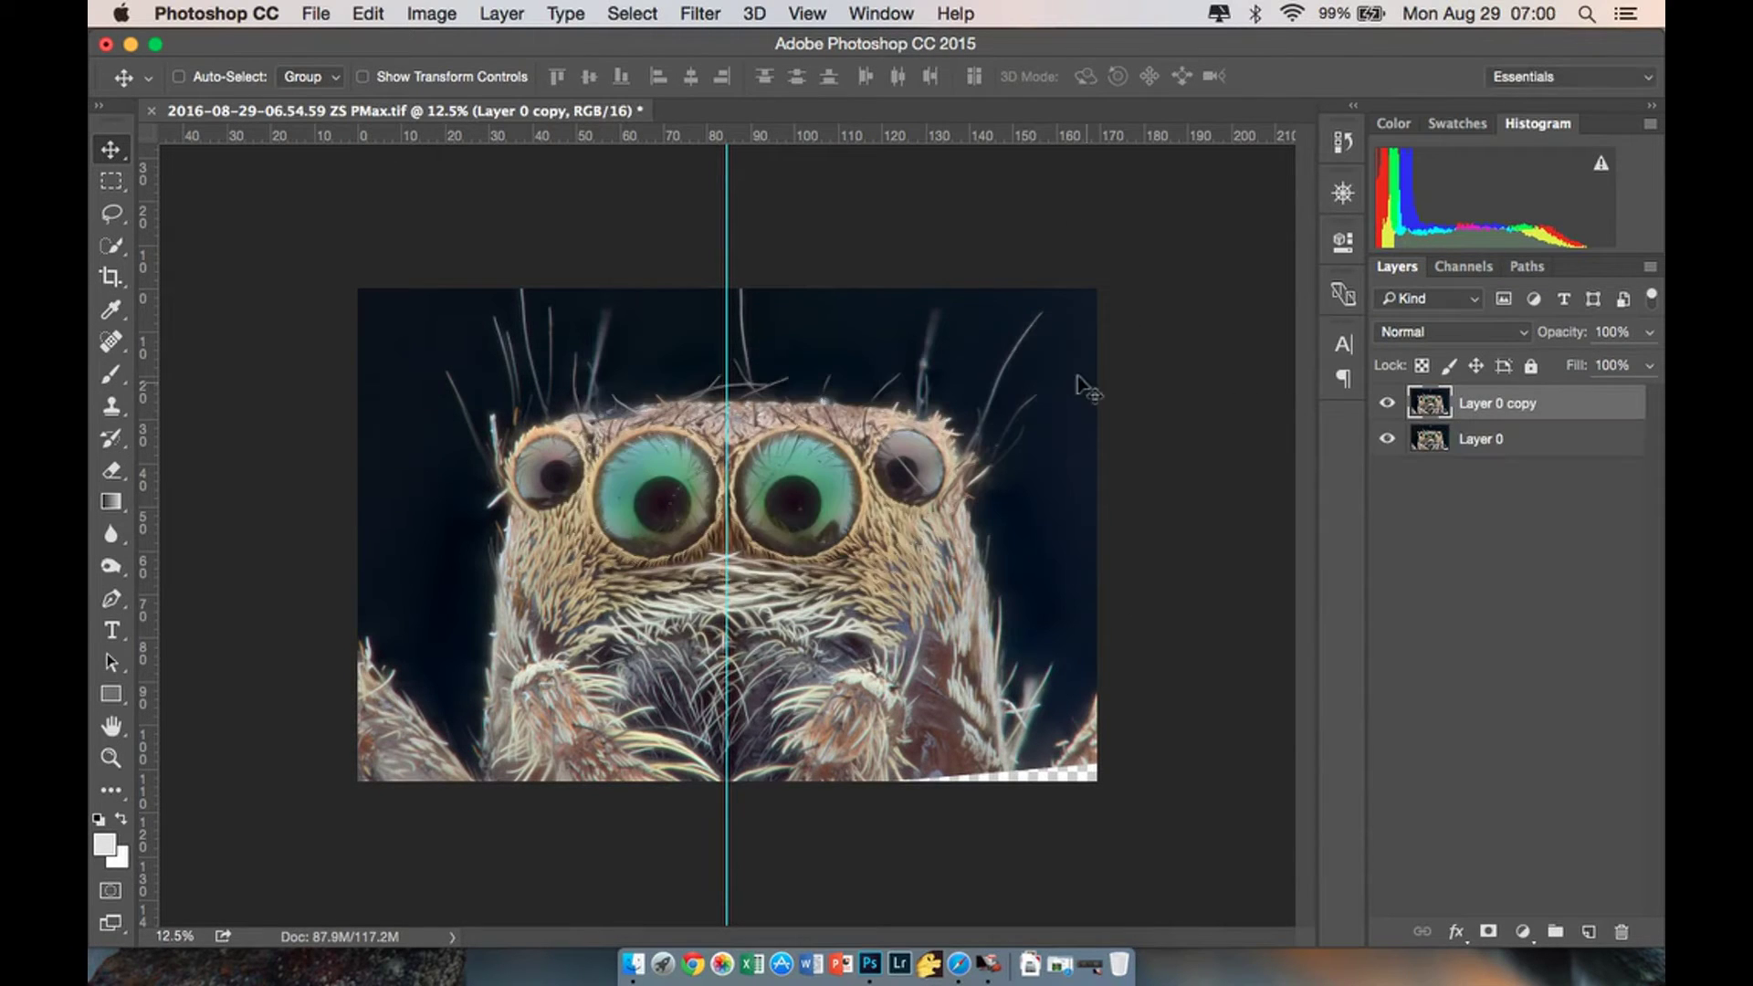
left_click(365, 14)
mouse_move(438, 540)
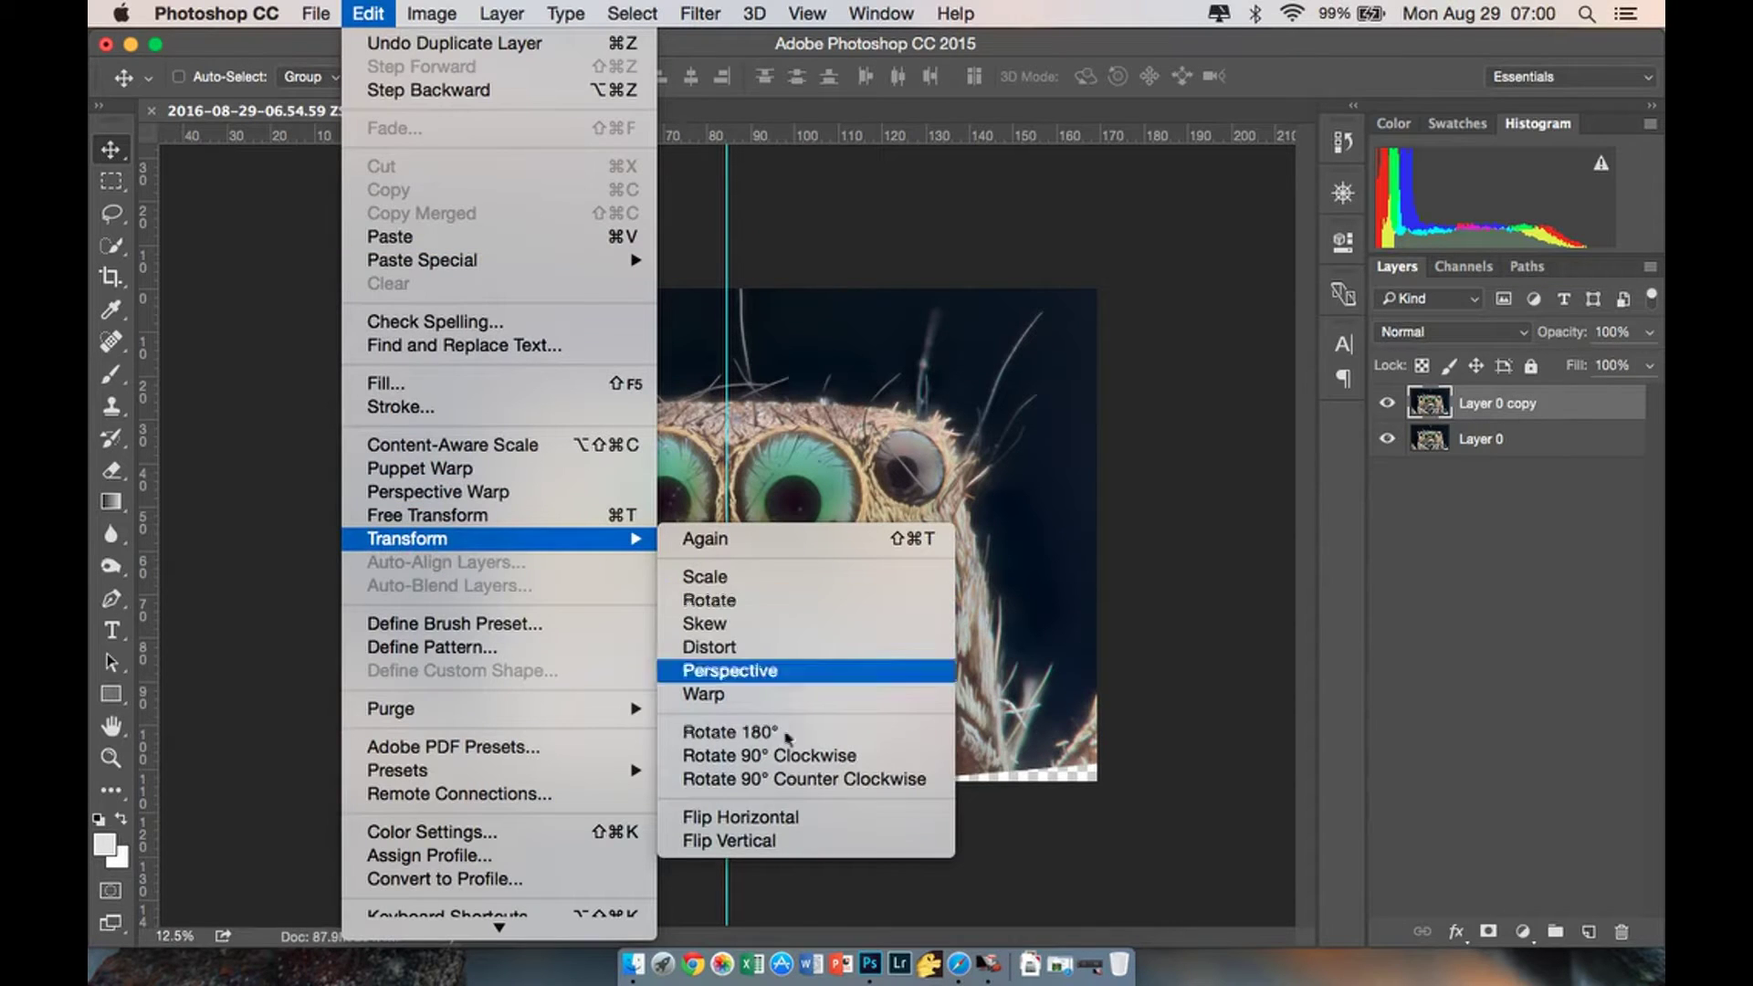
left_click(782, 815)
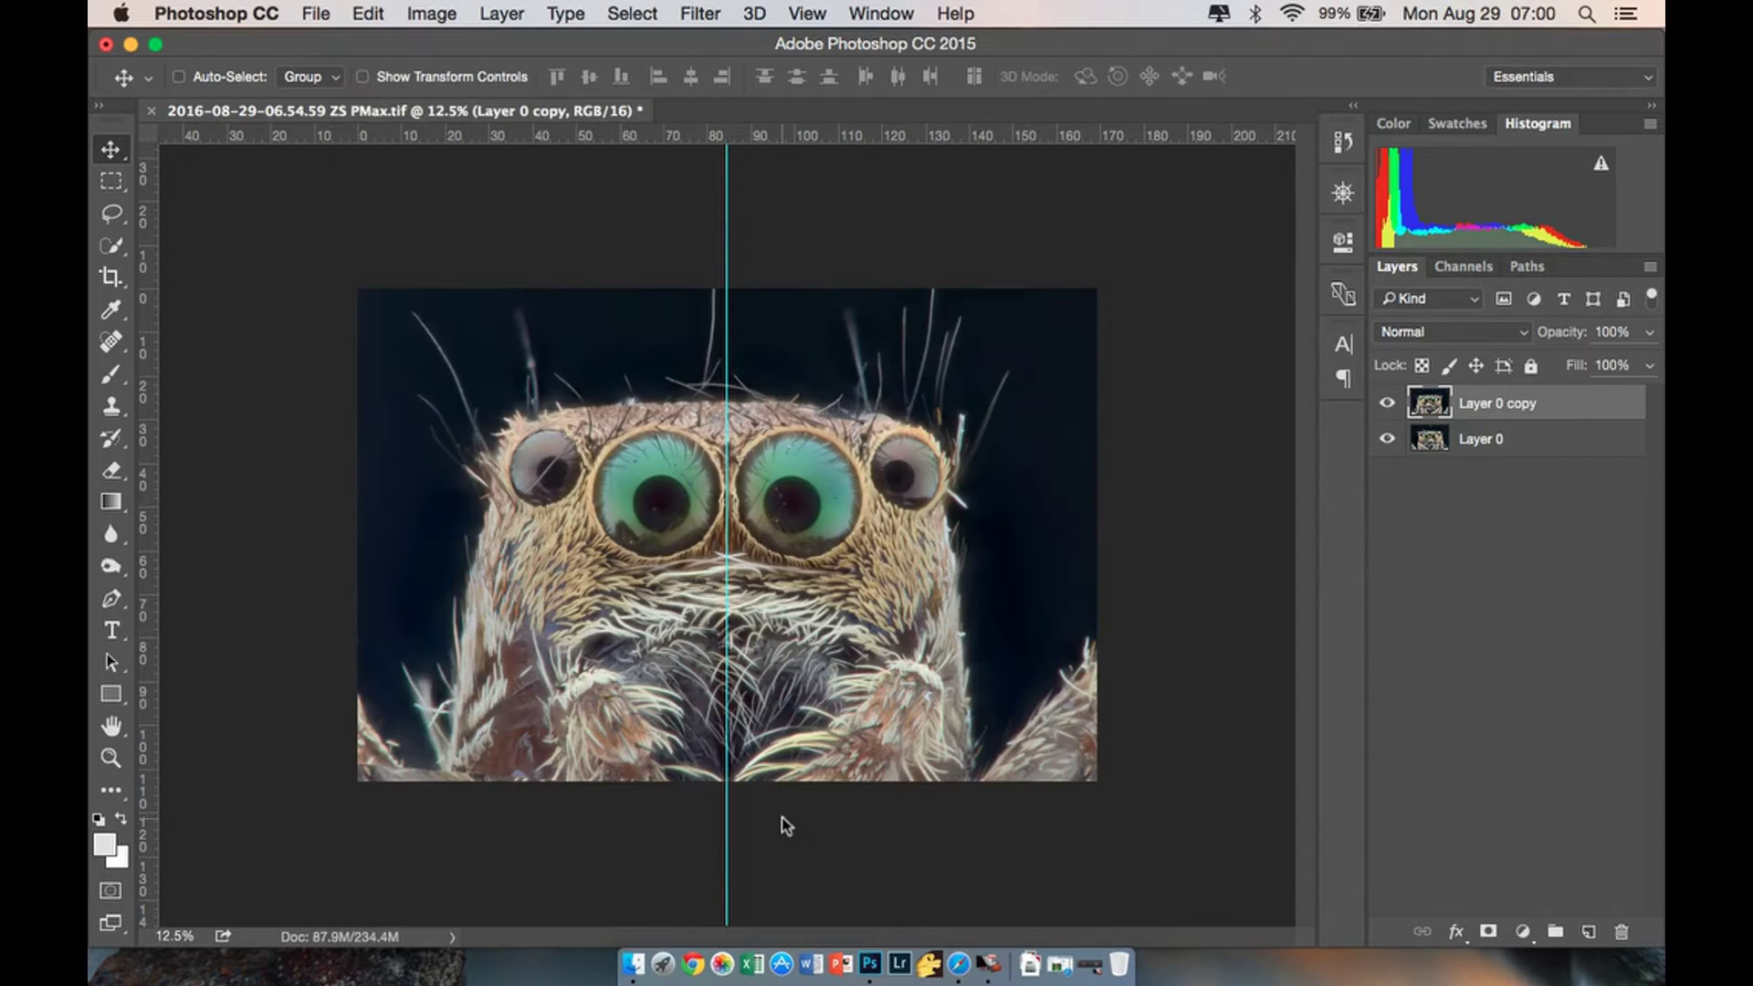
Select the left half of the canvas up to the vertical guide and mask Layer 0 copy with that selection.
left_click(112, 181)
left_click_drag(357, 290, 721, 853)
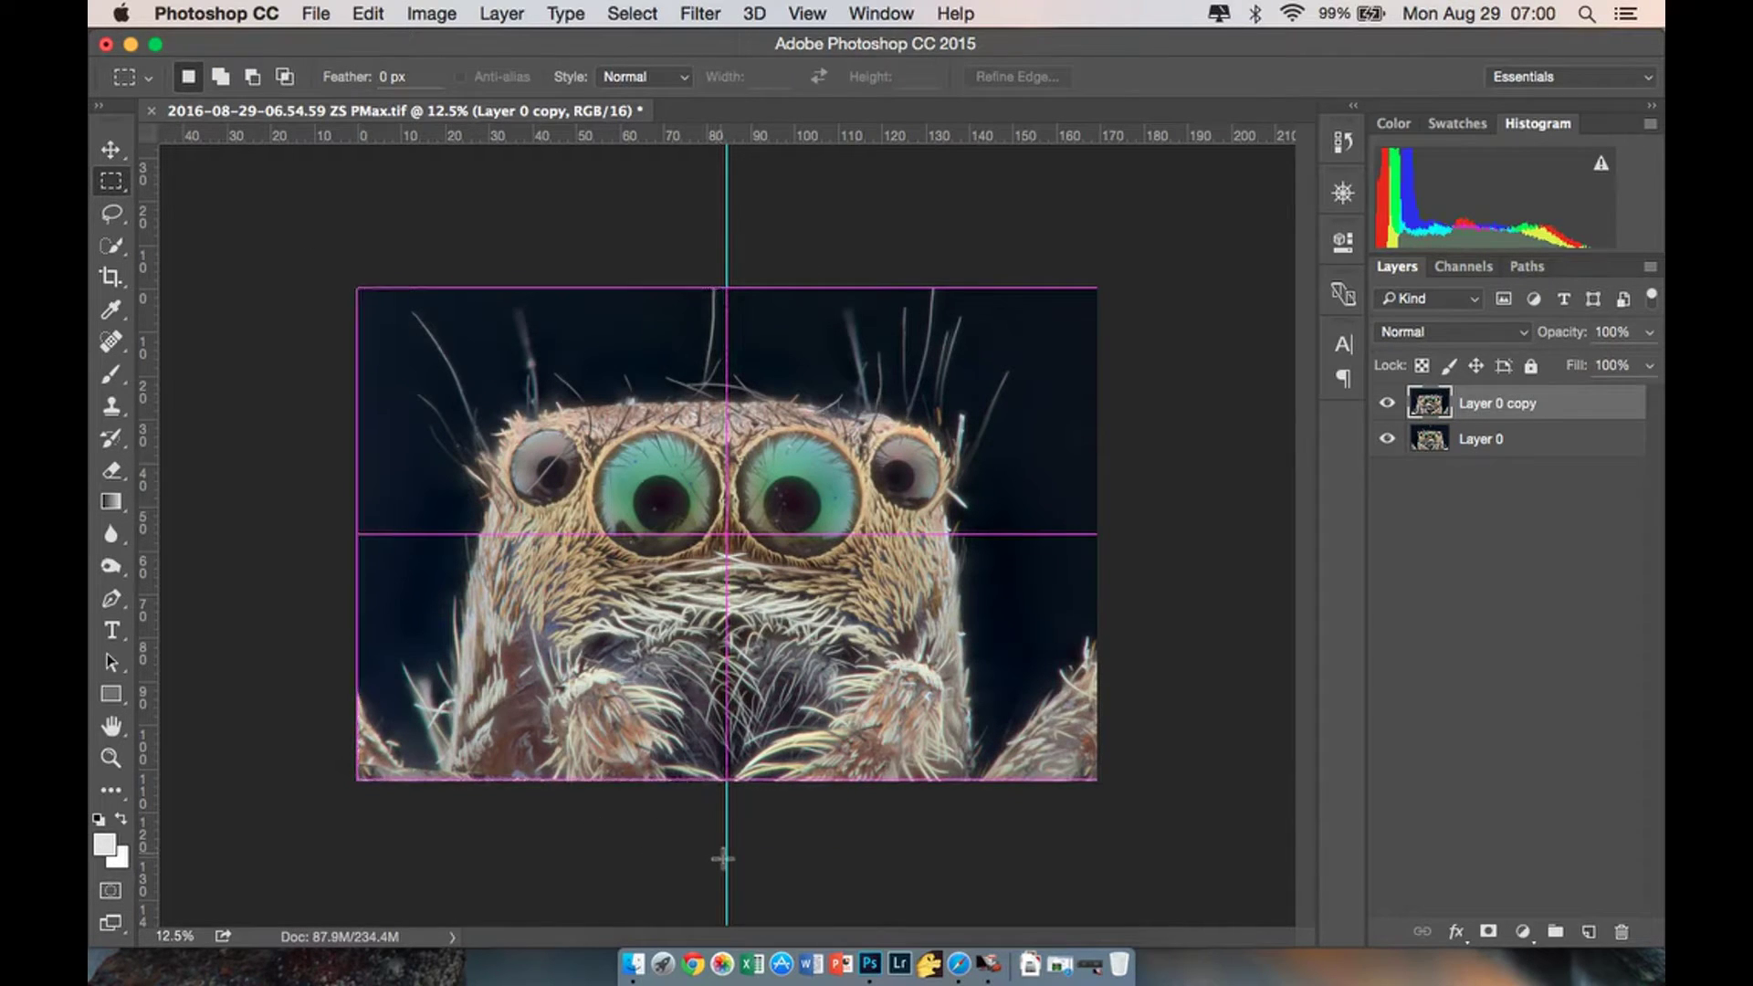
left_click(1489, 932)
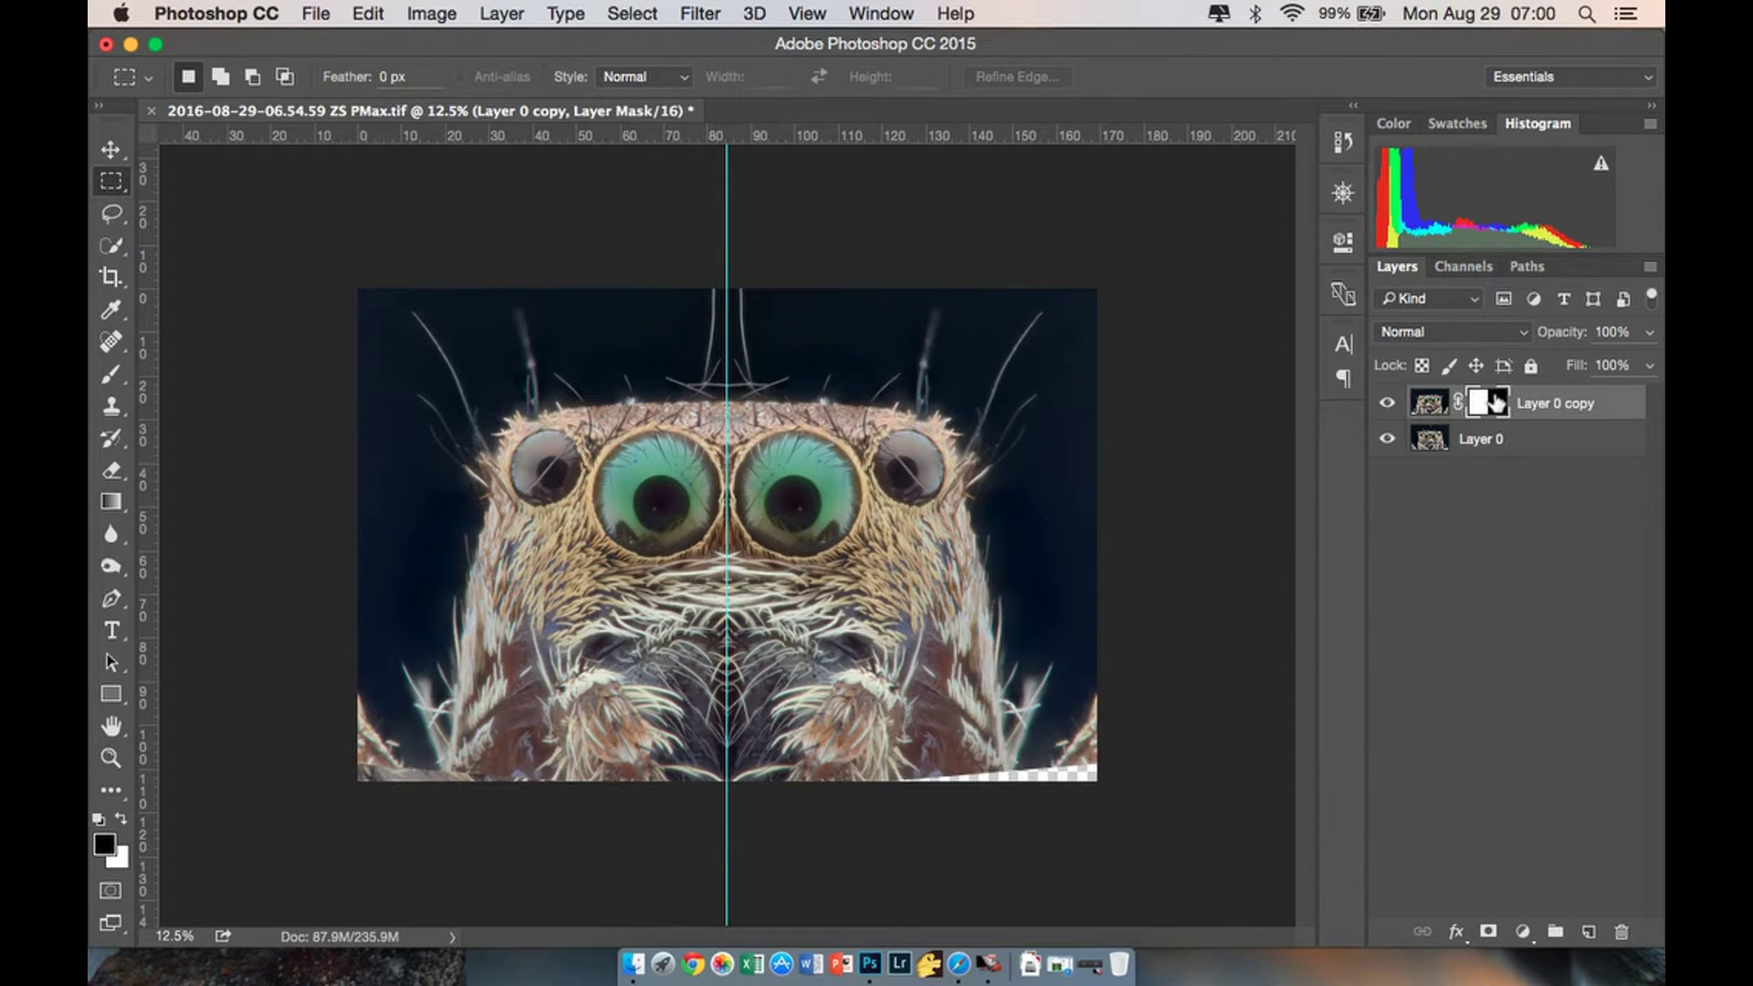
Invert the layer mask of Layer 0 copy and remove the vertical guide.
left_click(431, 13)
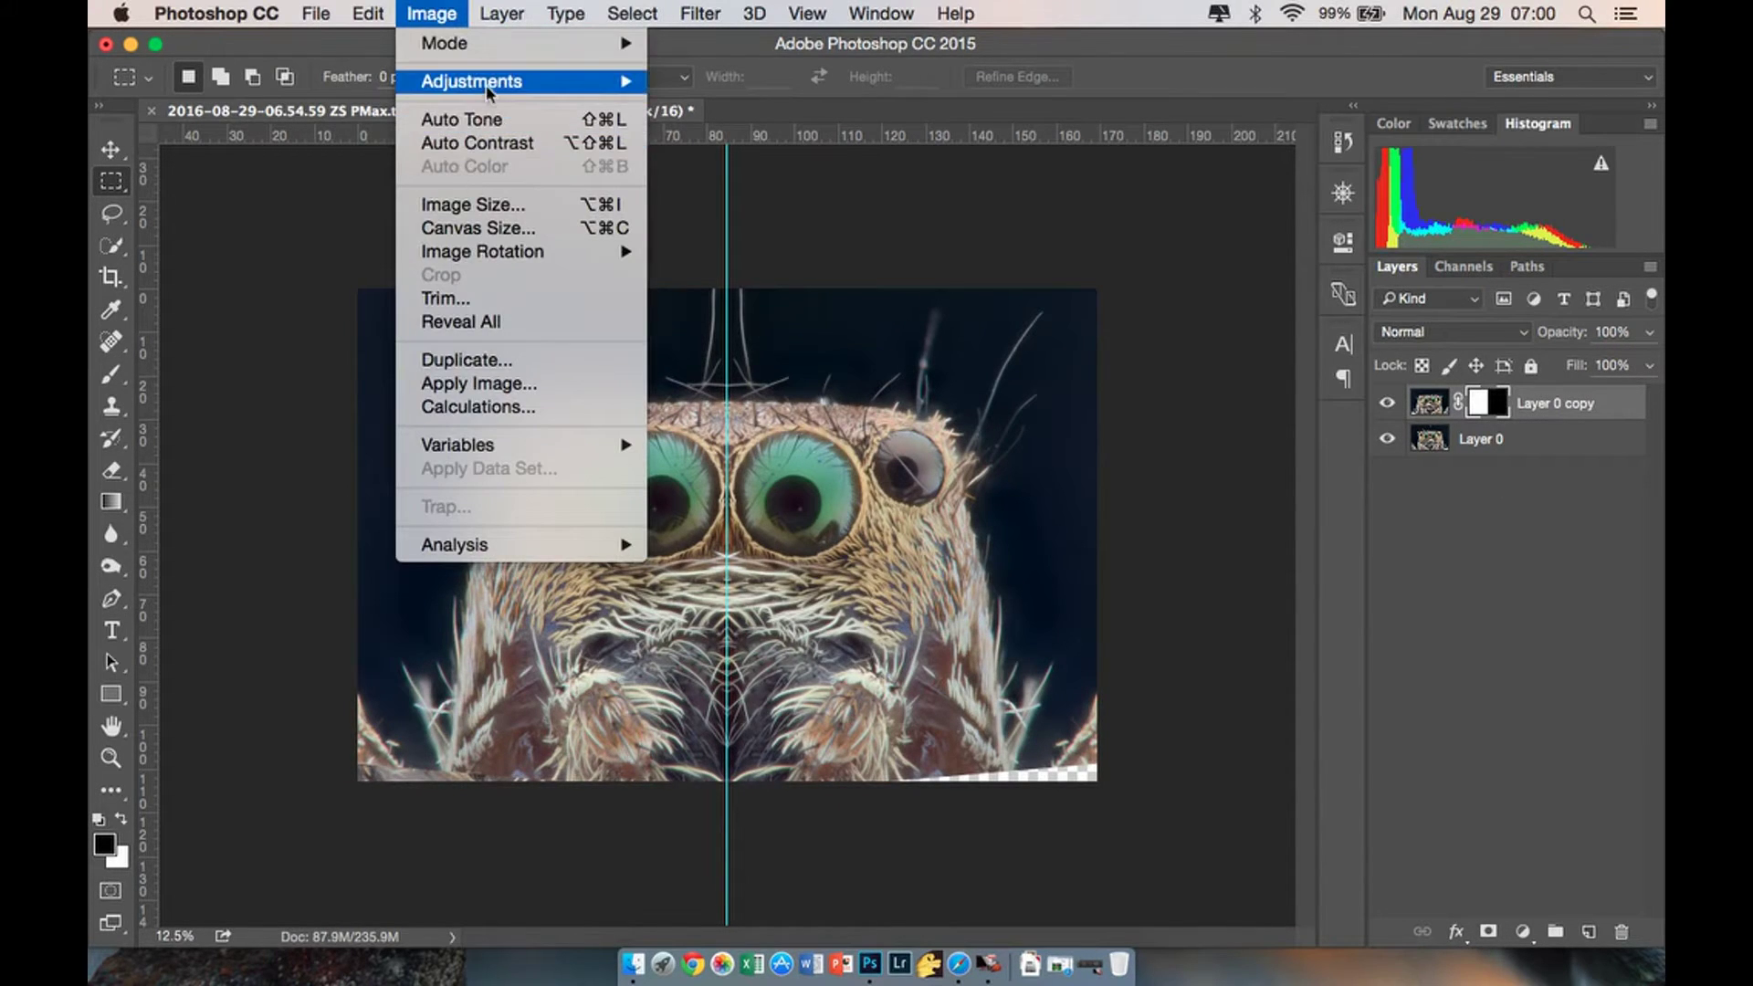
mouse_move(485, 82)
left_click(742, 368)
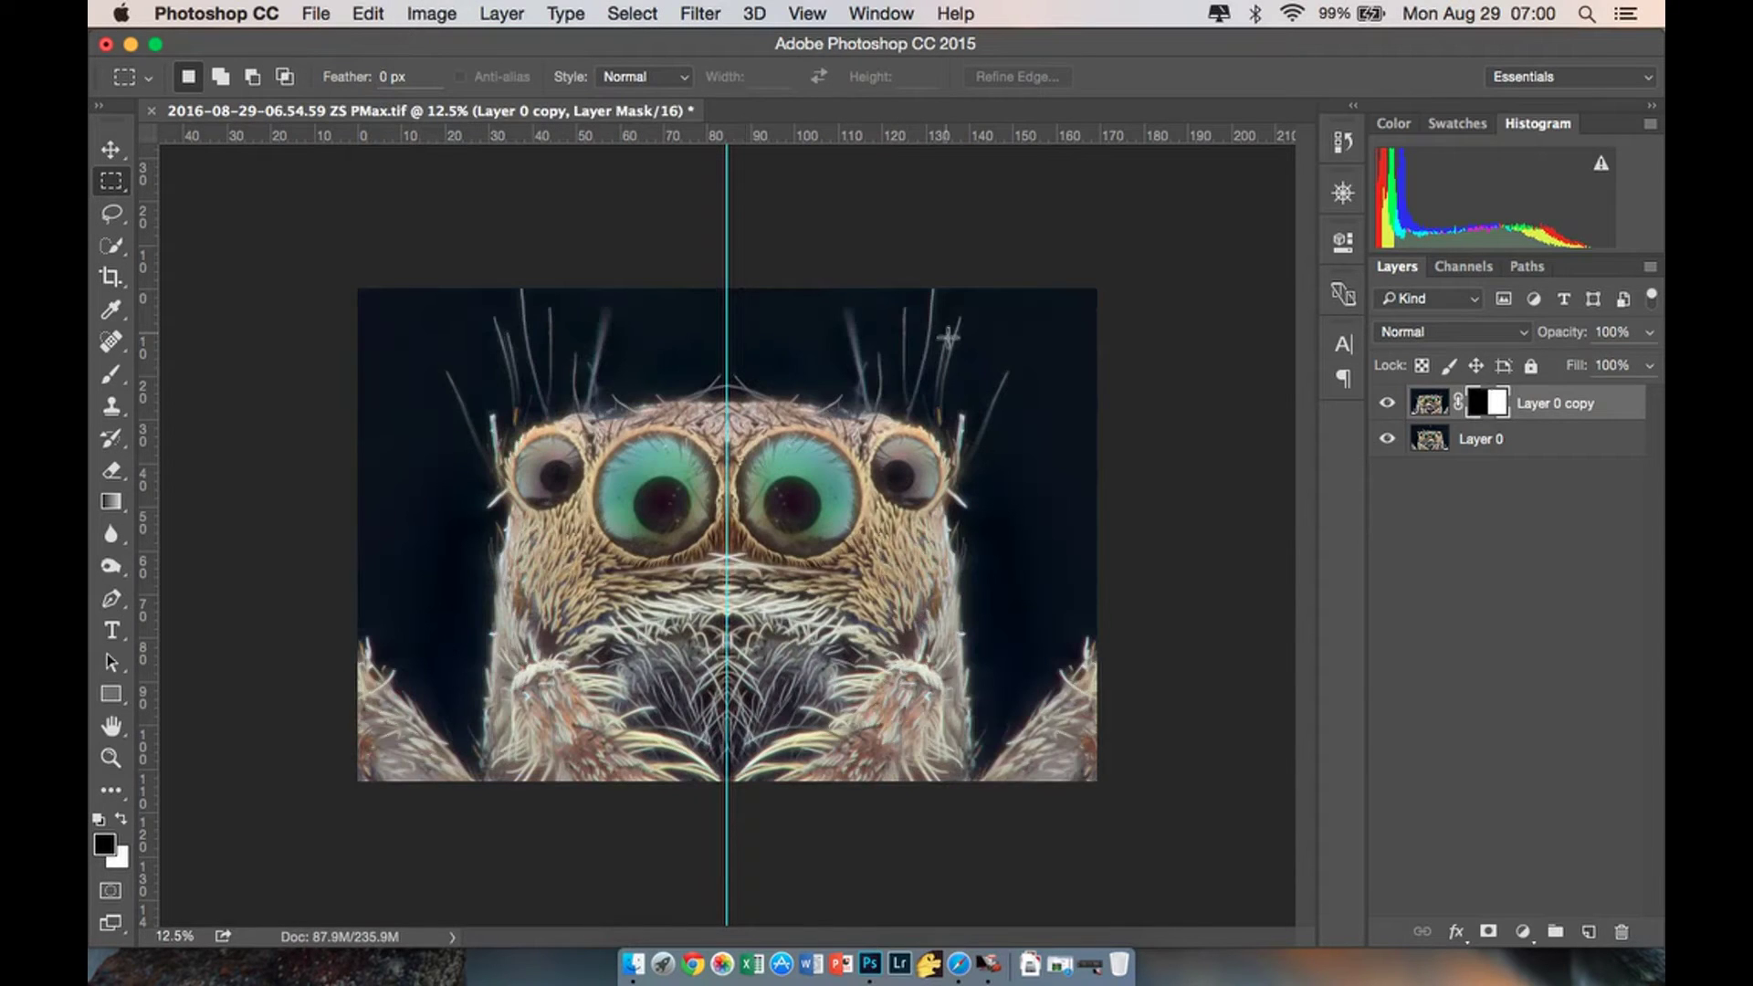
left_click(110, 151)
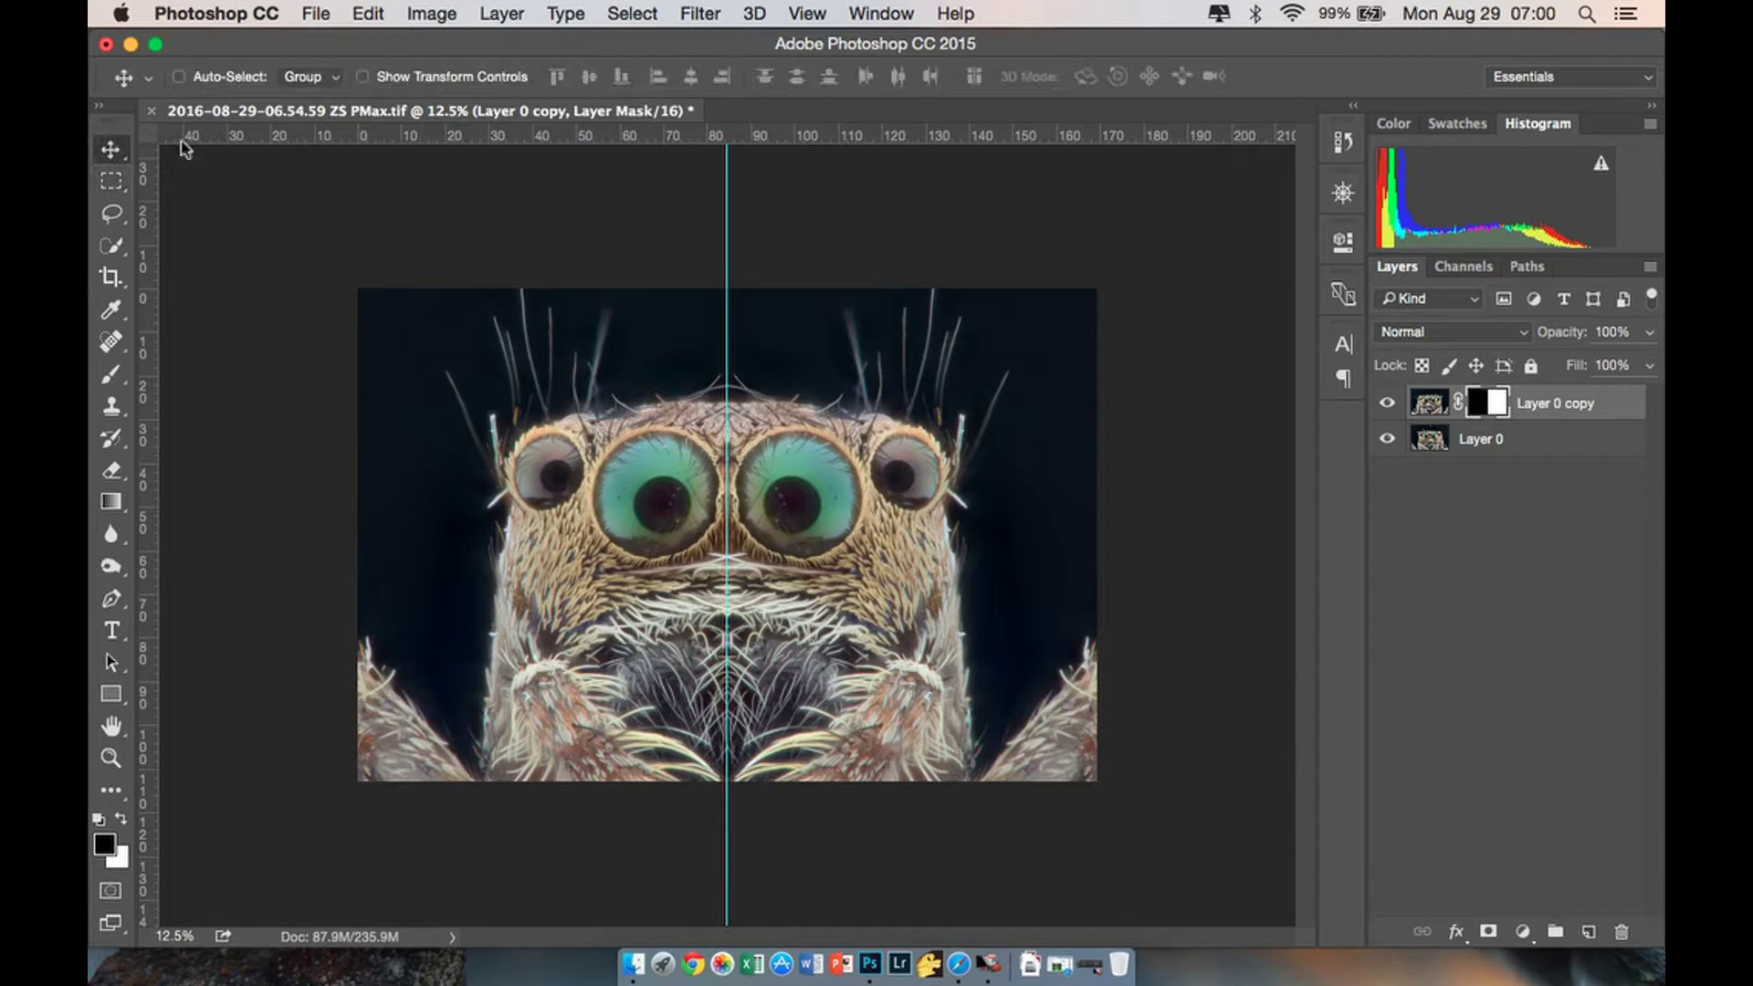
left_click_drag(729, 228, 91, 208)
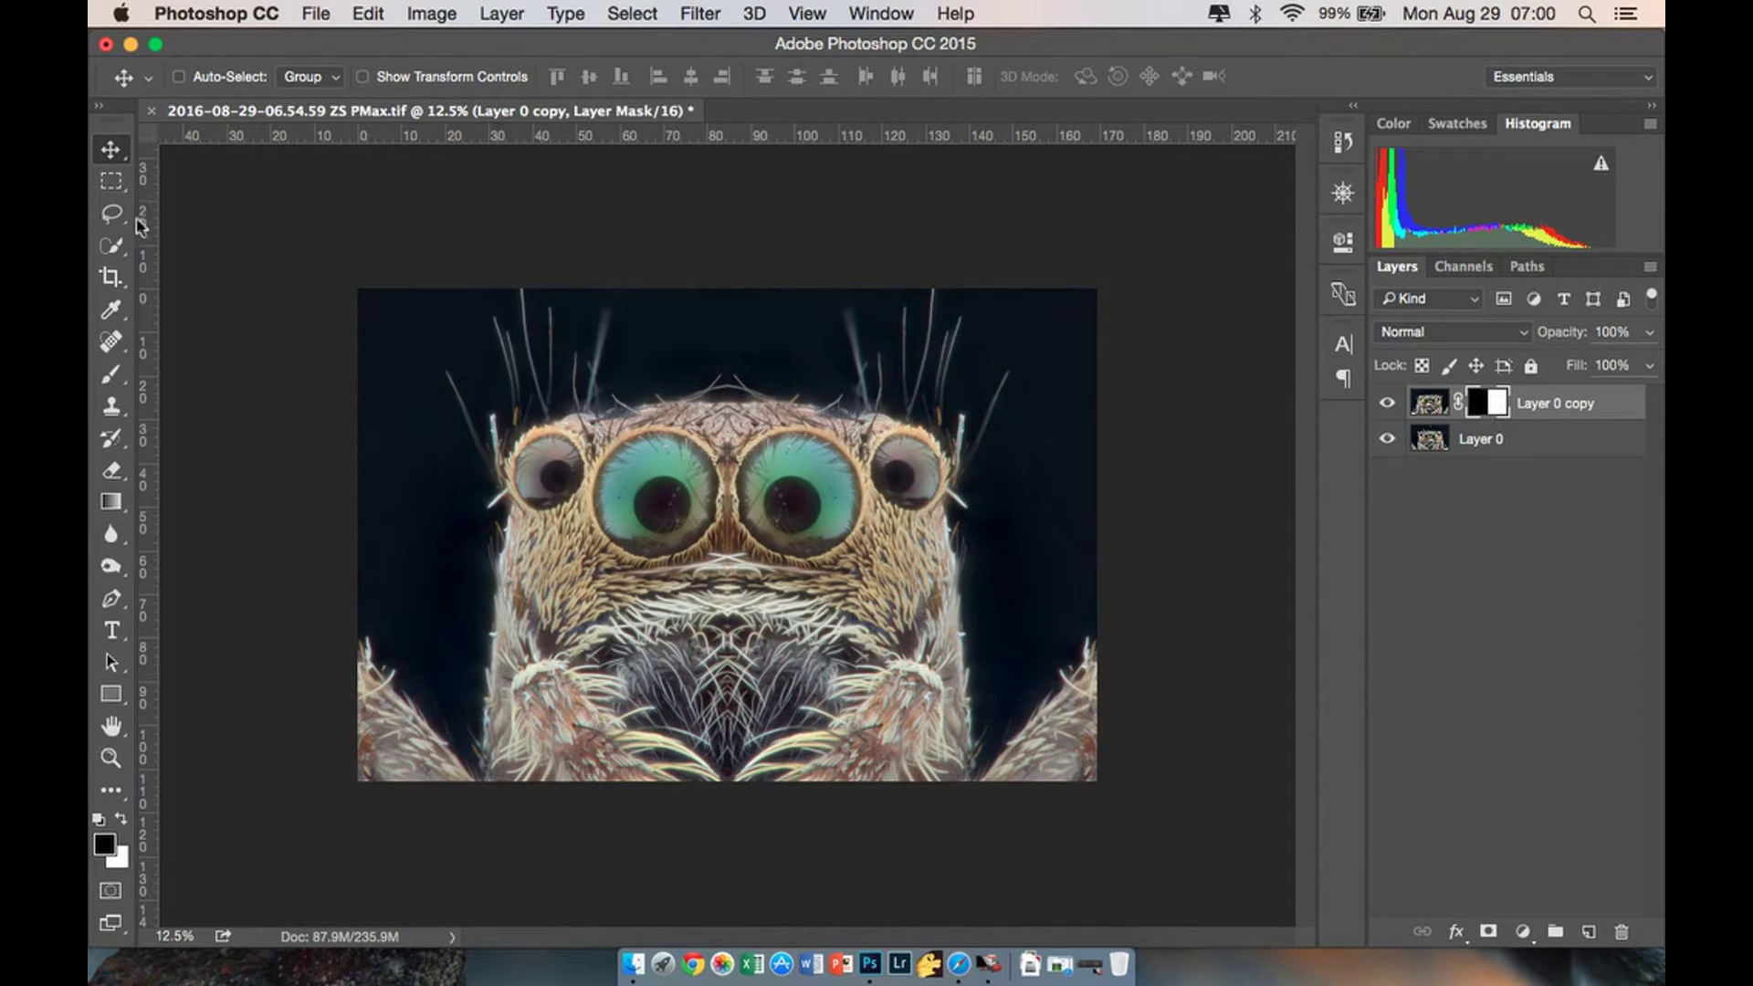
Set the brush hardness to 7% and paint black on the mask with an enlarged brush along the face's central seam.
left_click(110, 375)
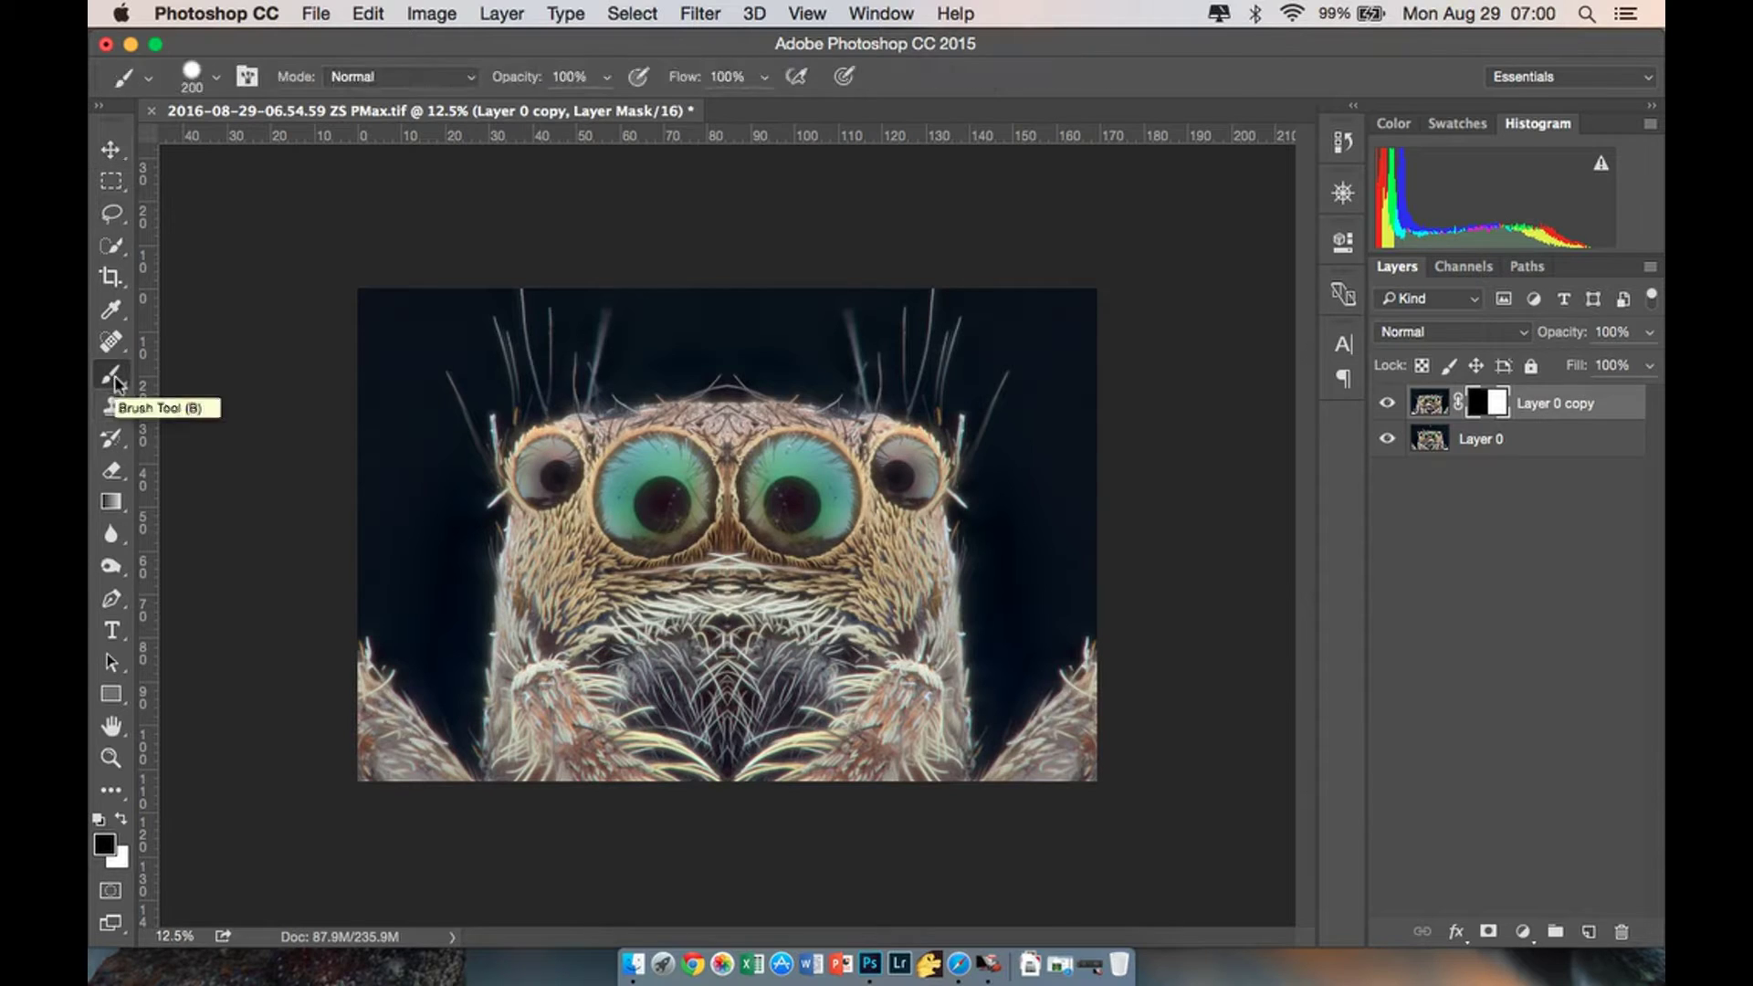
right_click(749, 593)
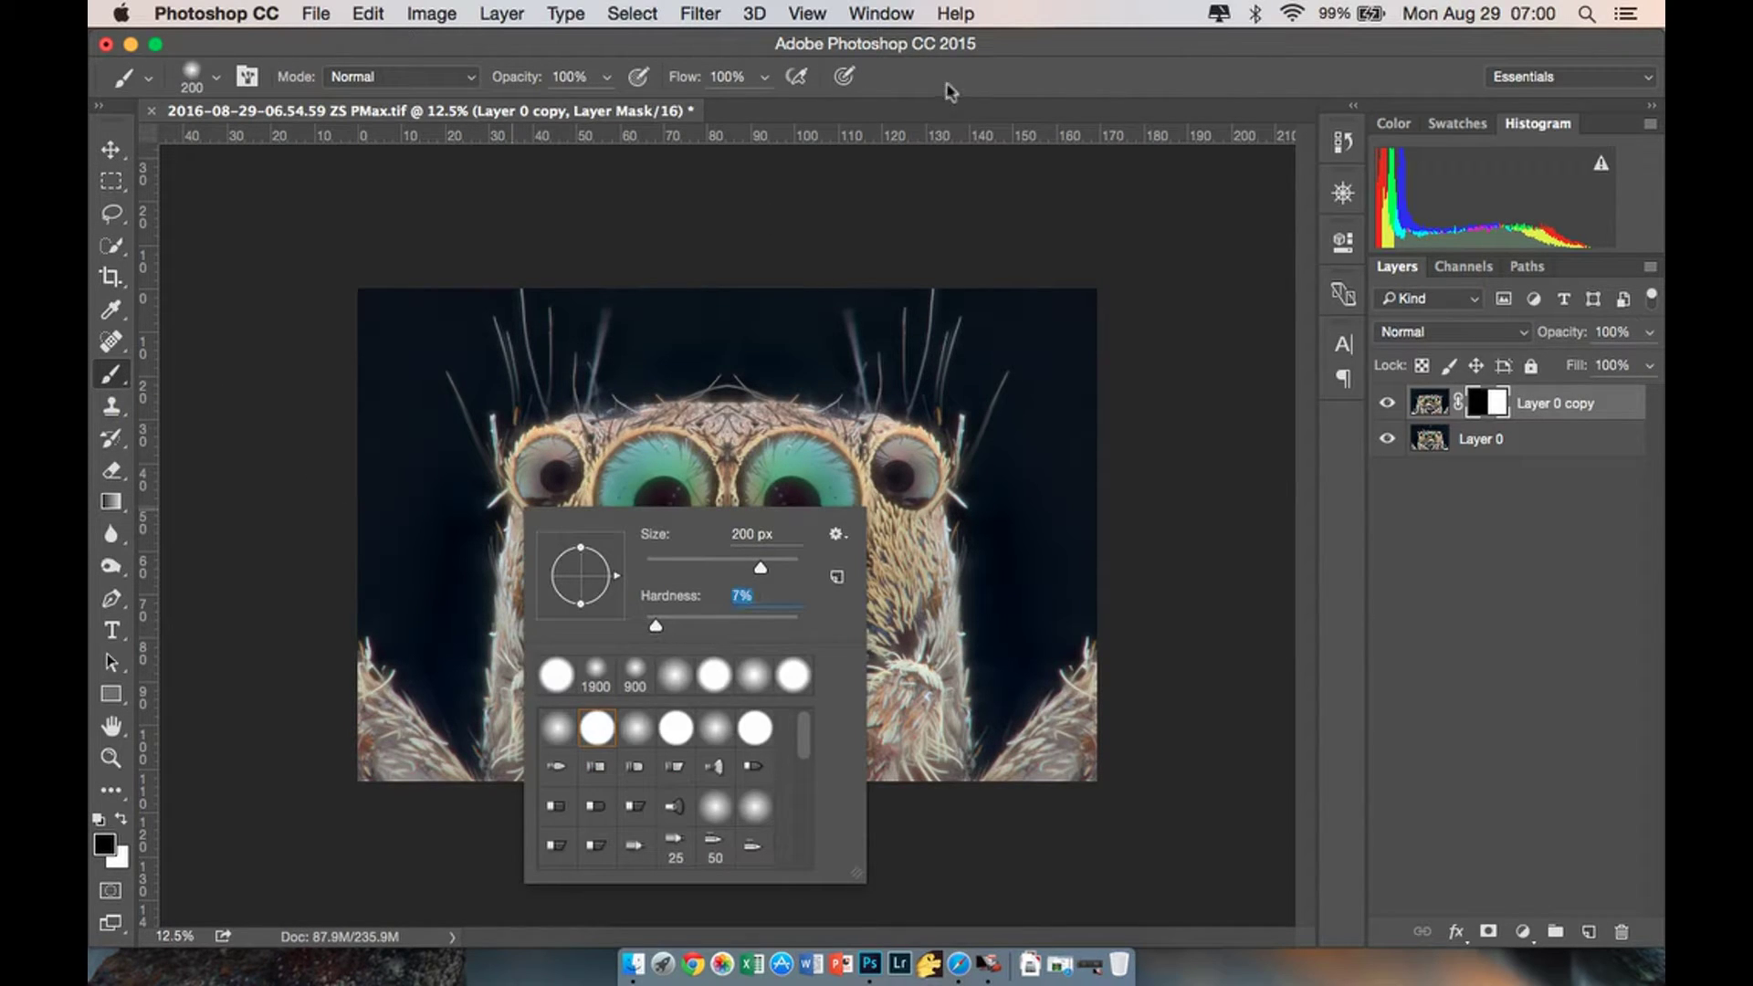
key("Return")
key("]")
key("]")
key("]")
mouse_move(728, 585)
left_mouse_down()
mouse_move(769, 768)
mouse_move(808, 514)
mouse_move(795, 383)
mouse_move(908, 384)
mouse_move(957, 364)
mouse_move(908, 399)
mouse_move(815, 392)
mouse_move(825, 792)
left_mouse_up()
Paint more black on the mask with a smaller brush over the right foreleg and lower right face, revealing the original layer.
key("bracketleft")
key("bracketleft")
key("bracketleft")
key("bracketleft")
mouse_move(863, 694)
left_mouse_down()
mouse_move(913, 594)
mouse_move(949, 767)
left_mouse_up()
mouse_move(948, 703)
left_mouse_down()
mouse_move(899, 553)
mouse_move(831, 616)
left_mouse_up()
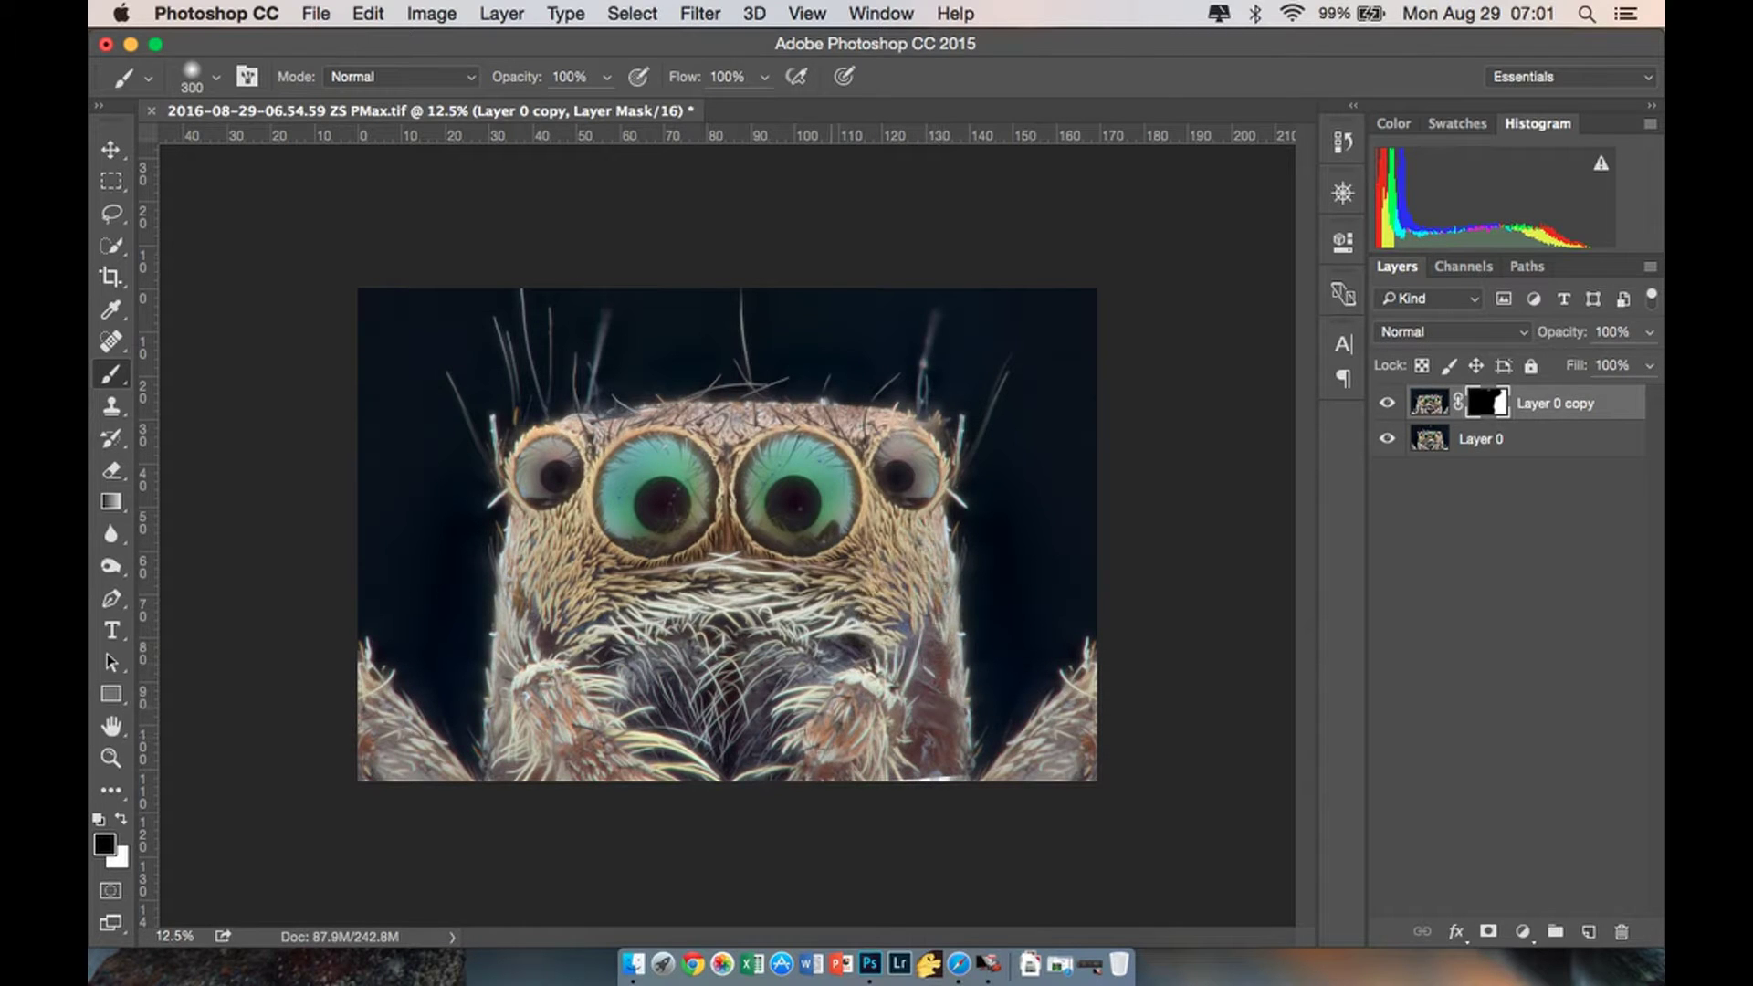
Paint black on the mask down the right side of the face, and white over the bristles above the outer right eye.
mouse_move(925, 792)
left_mouse_down()
mouse_move(913, 470)
mouse_move(917, 530)
left_mouse_up()
left_click(122, 818)
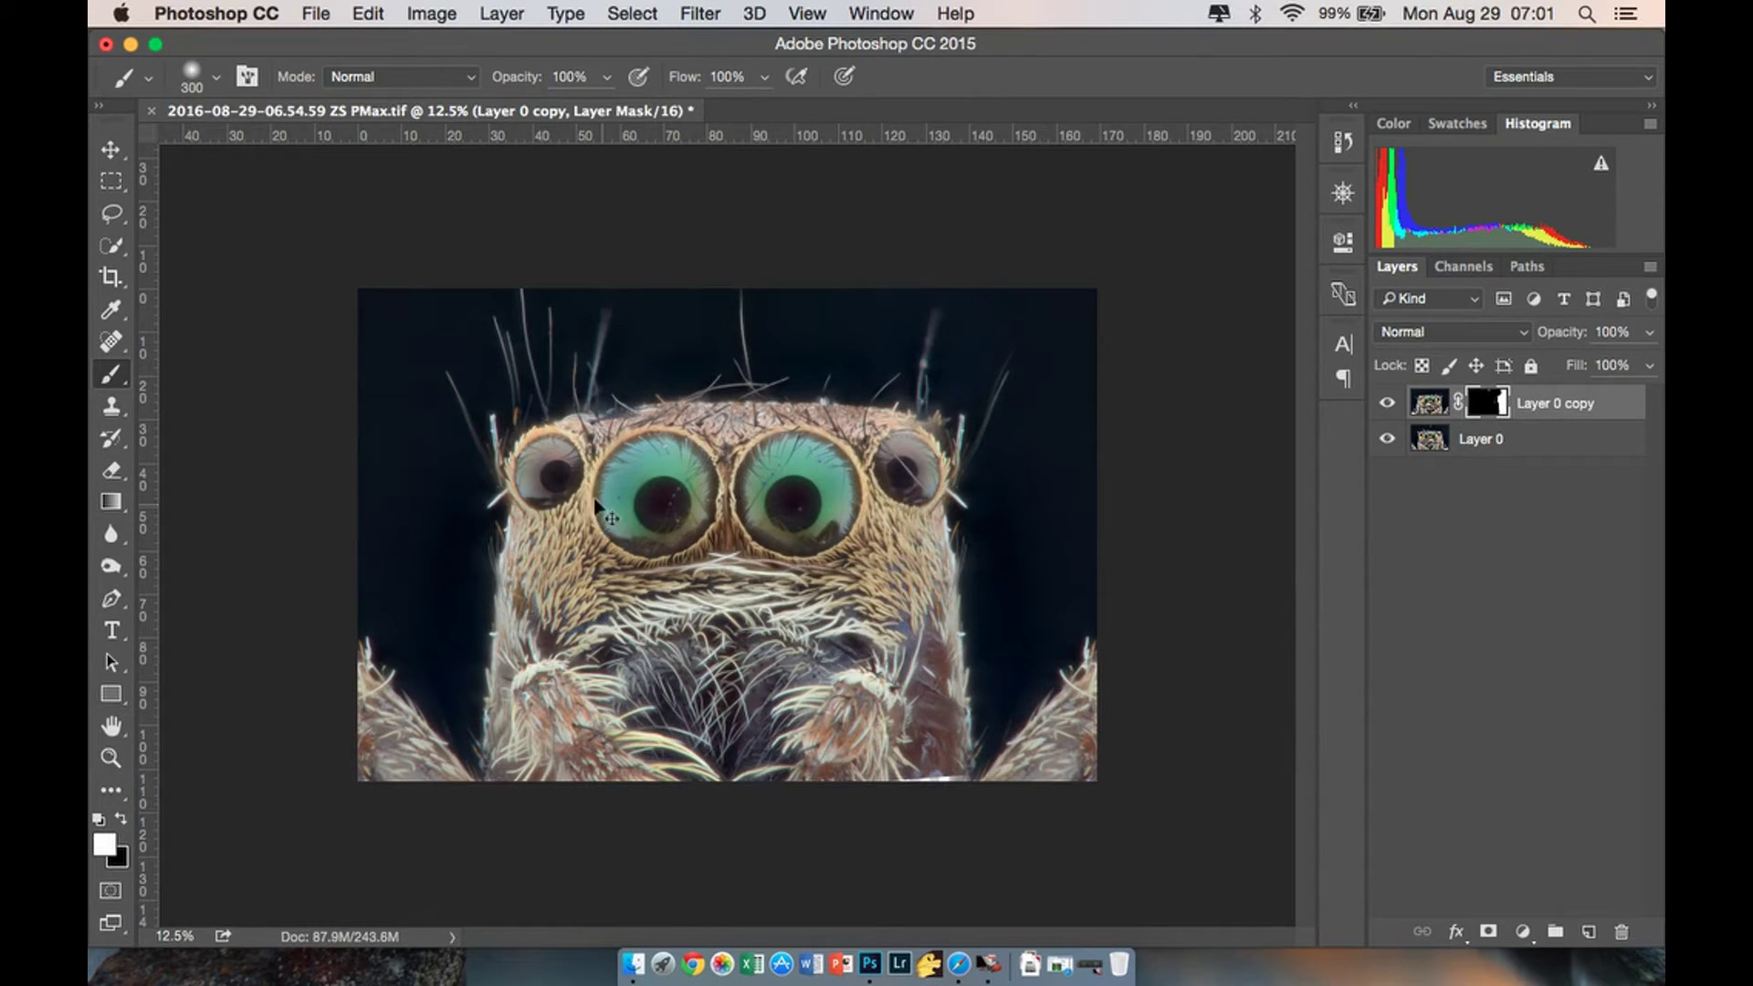
key("super+plus")
key("super+plus")
key("super+plus")
scroll(628, 548, "right", 5)
scroll(628, 548, "right", 3)
mouse_move(605, 466)
left_mouse_down()
mouse_move(530, 409)
mouse_move(566, 336)
mouse_move(630, 343)
mouse_move(641, 292)
mouse_move(691, 360)
mouse_move(658, 382)
mouse_move(498, 301)
mouse_move(563, 333)
left_mouse_up()
scroll(694, 375, "up", 3)
scroll(563, 333, "up", 4)
Refine the mask around the upper right head and bristles with alternating black and white strokes, and reduce the brush to 175 px.
key("x")
mouse_move(429, 411)
left_mouse_down()
mouse_move(593, 525)
mouse_move(559, 519)
mouse_move(705, 462)
mouse_move(566, 429)
mouse_move(392, 466)
mouse_move(514, 541)
mouse_move(345, 449)
mouse_move(436, 283)
left_mouse_up()
left_click(122, 818)
left_click_drag(431, 256, 470, 456)
left_click_drag(573, 599, 626, 693)
left_click(121, 819)
left_click_drag(456, 437, 493, 681)
key("bracketleft")
key("bracketleft")
key("bracketleft")
key("bracketleft")
key("bracketleft")
right_click(493, 681)
Try a black stroke on the mask along the head's upper right edge and undo it.
mouse_move(411, 589)
left_mouse_down()
mouse_move(371, 672)
mouse_move(482, 670)
mouse_move(497, 704)
left_mouse_up()
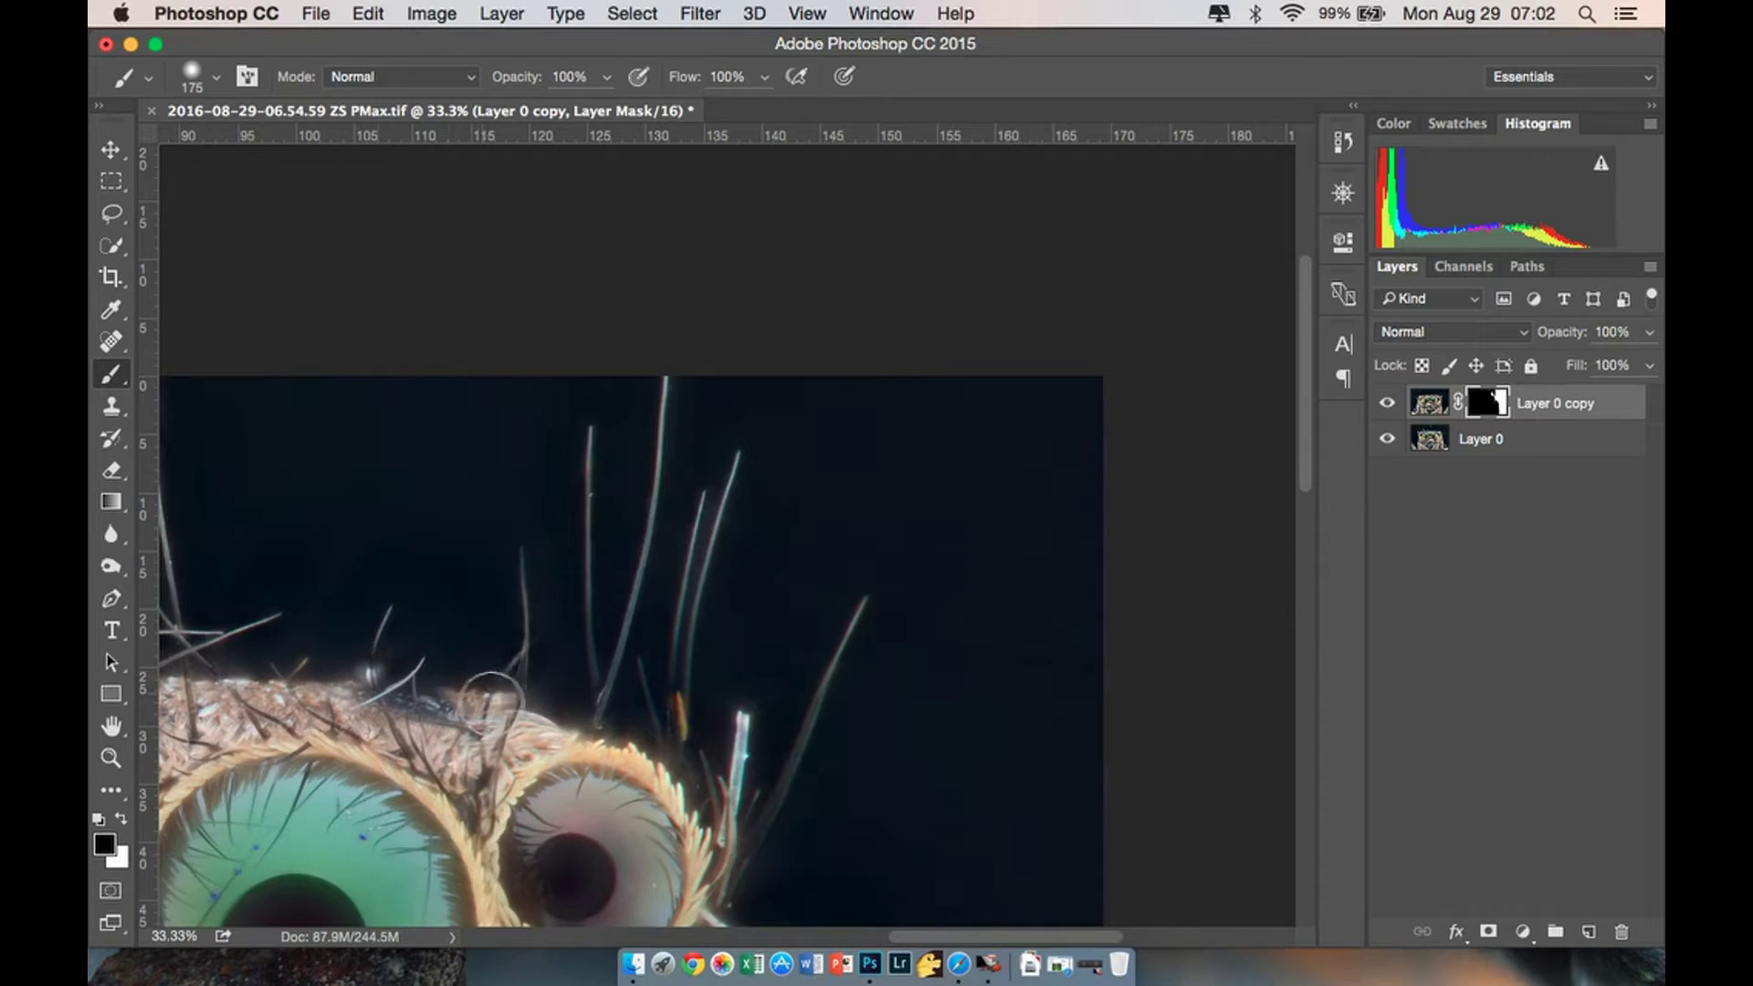
key("super+z")
key("super+0")
key("super+minus")
key("super+minus")
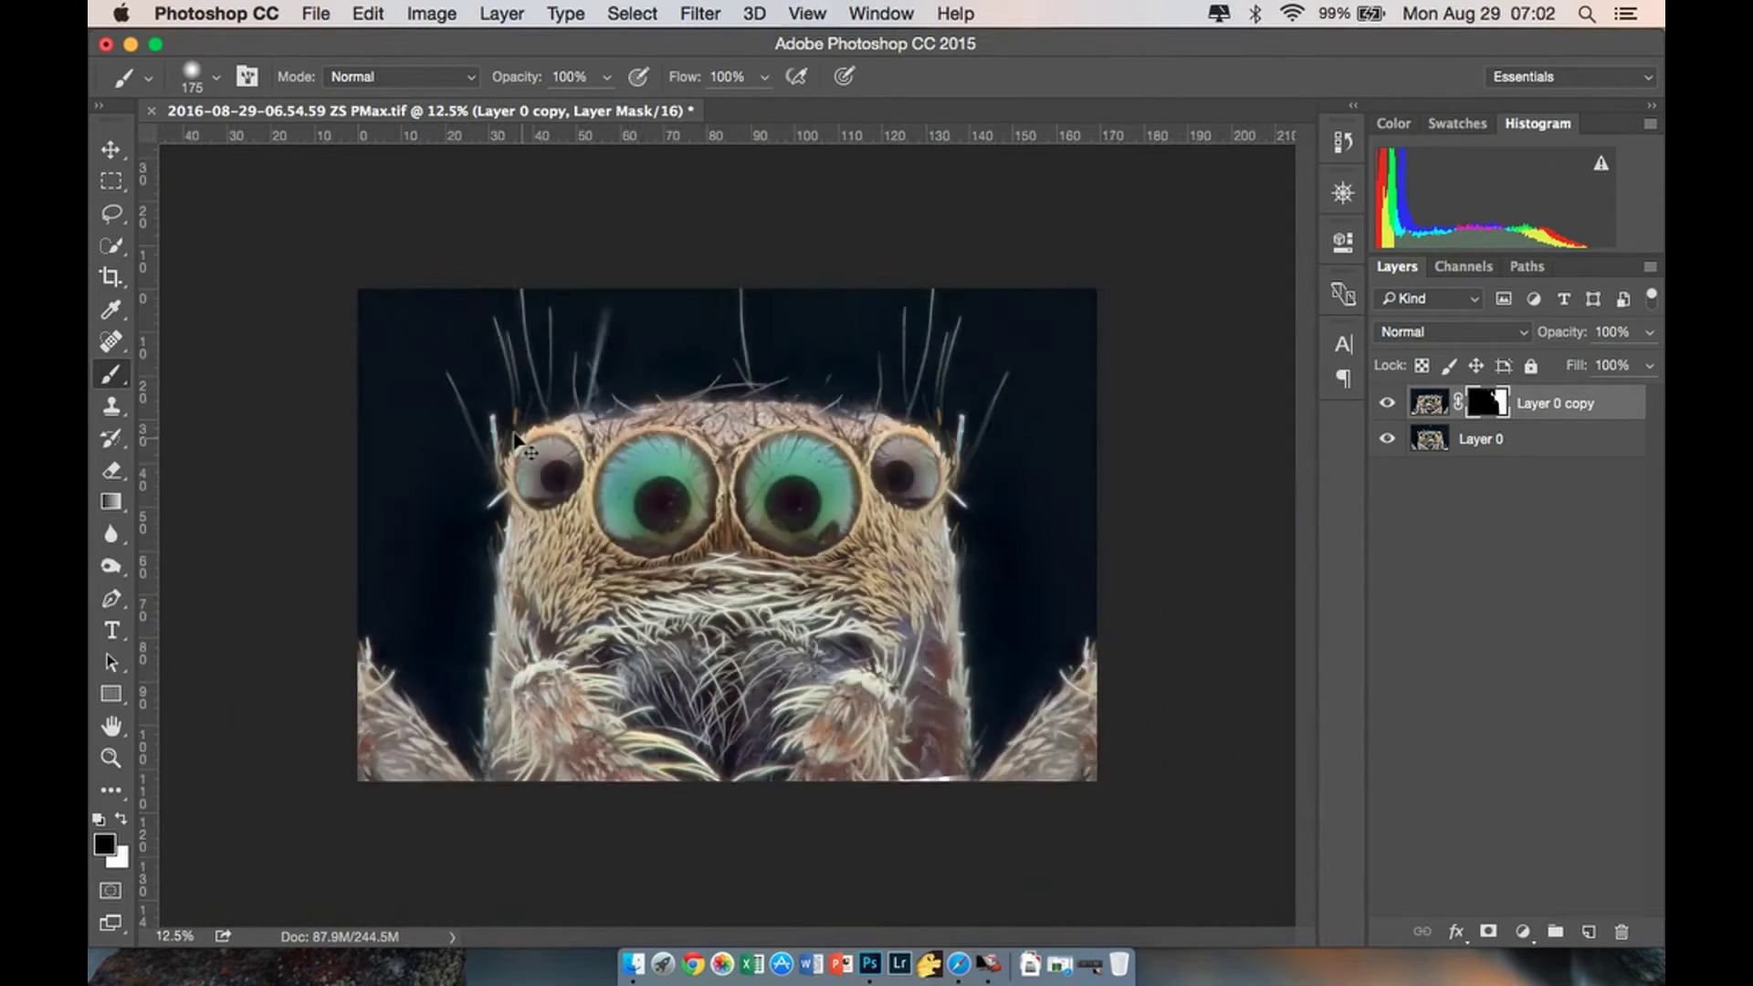
Paint white on the mask over the thin gap at the image's lower right edge, covering it with the mirrored copy.
key("super+plus")
key("super+plus")
scroll(514, 438, "down", 5)
key("x")
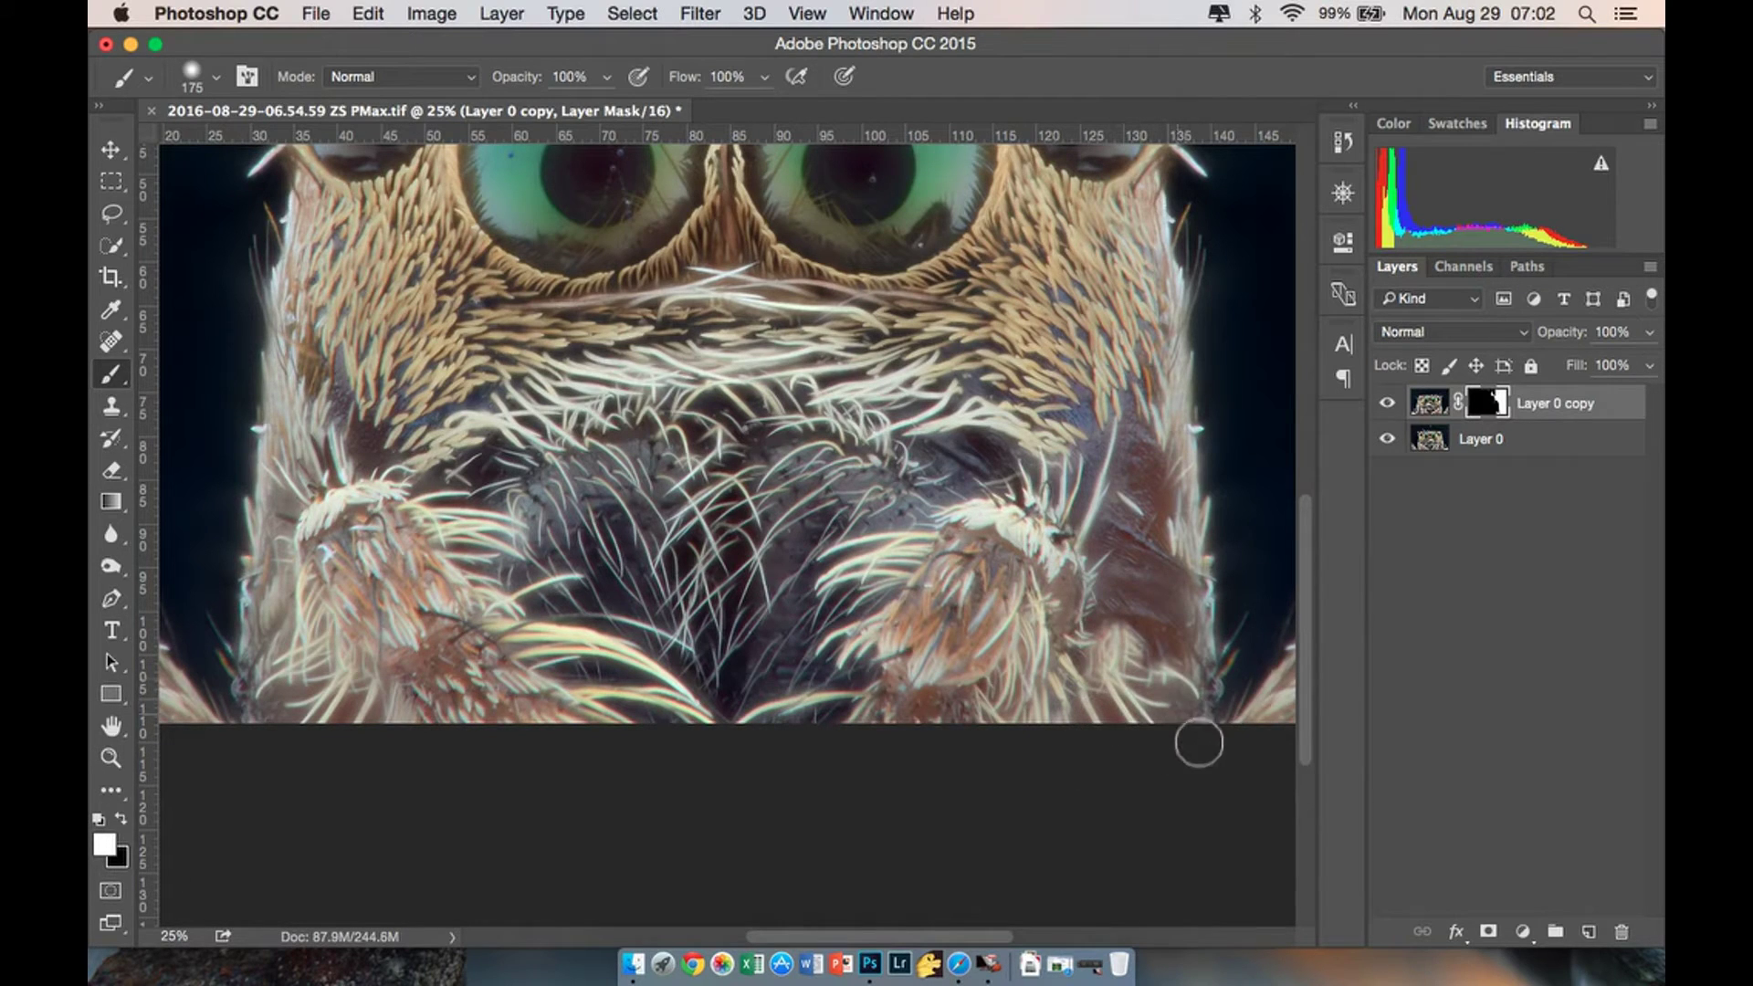
key("super+minus")
key("super+minus")
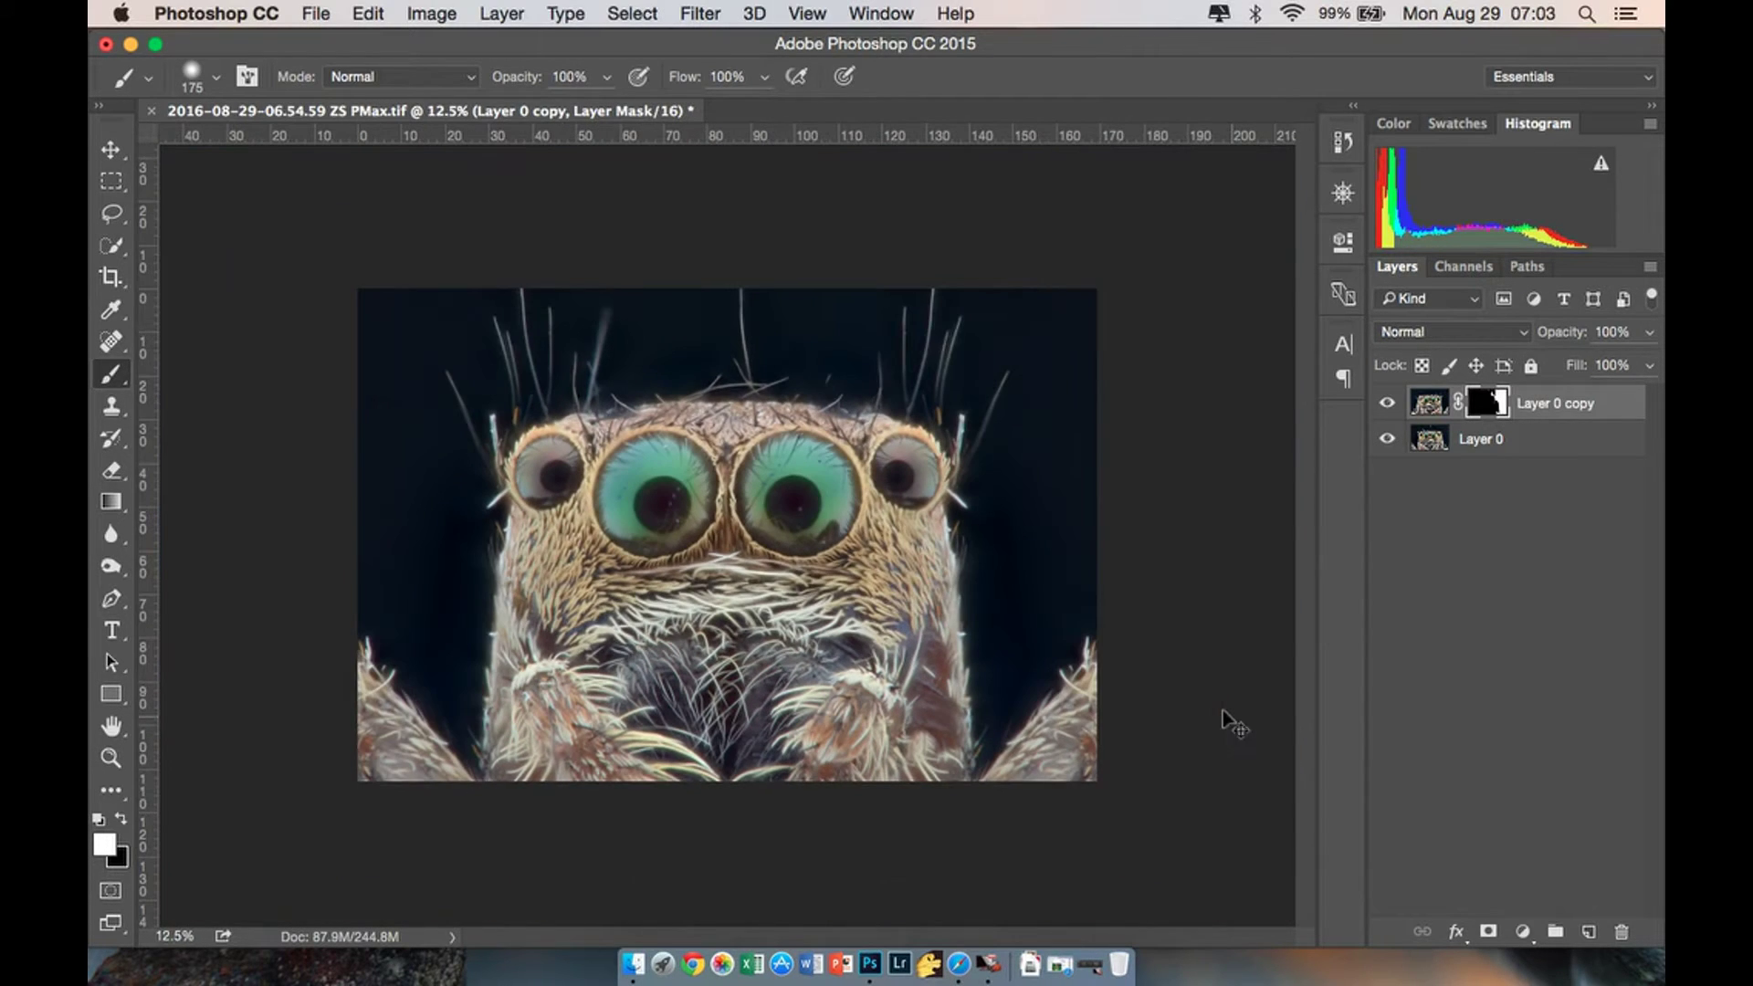
Toggle the visibility of Layer 0 copy to compare the image with and without the masked fill.
left_click(113, 152)
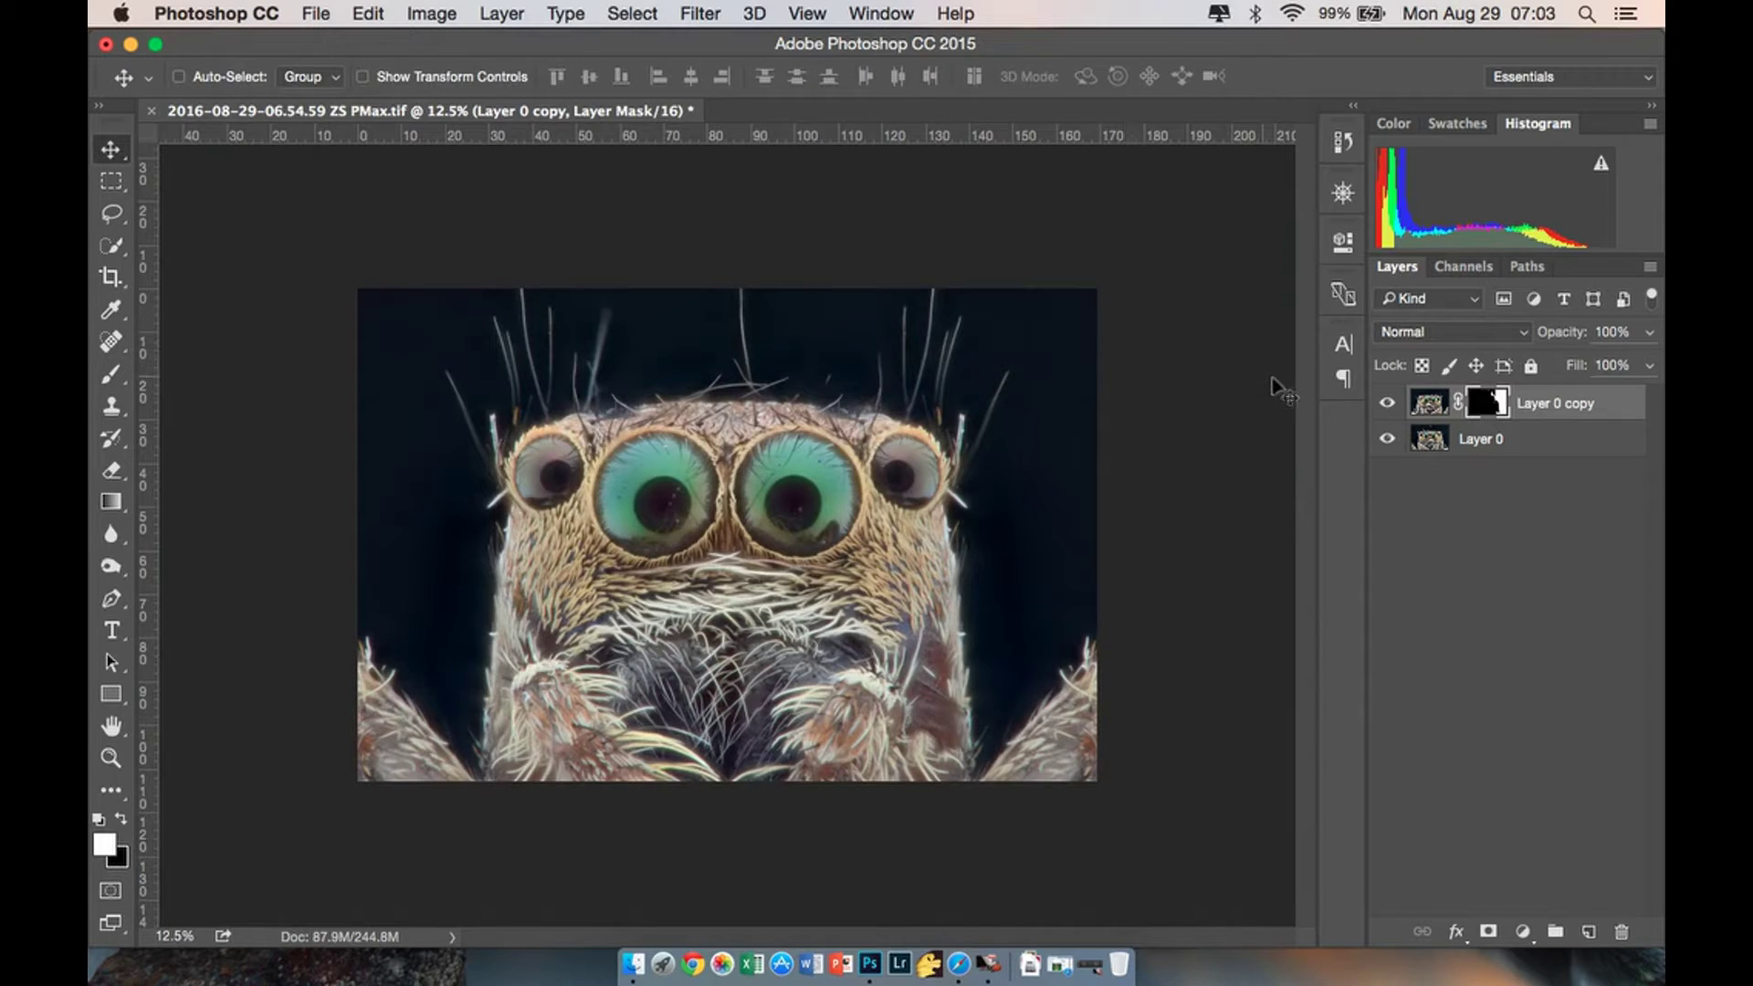
left_click(1386, 405)
left_click(1386, 404)
left_click(1550, 447, "shift")
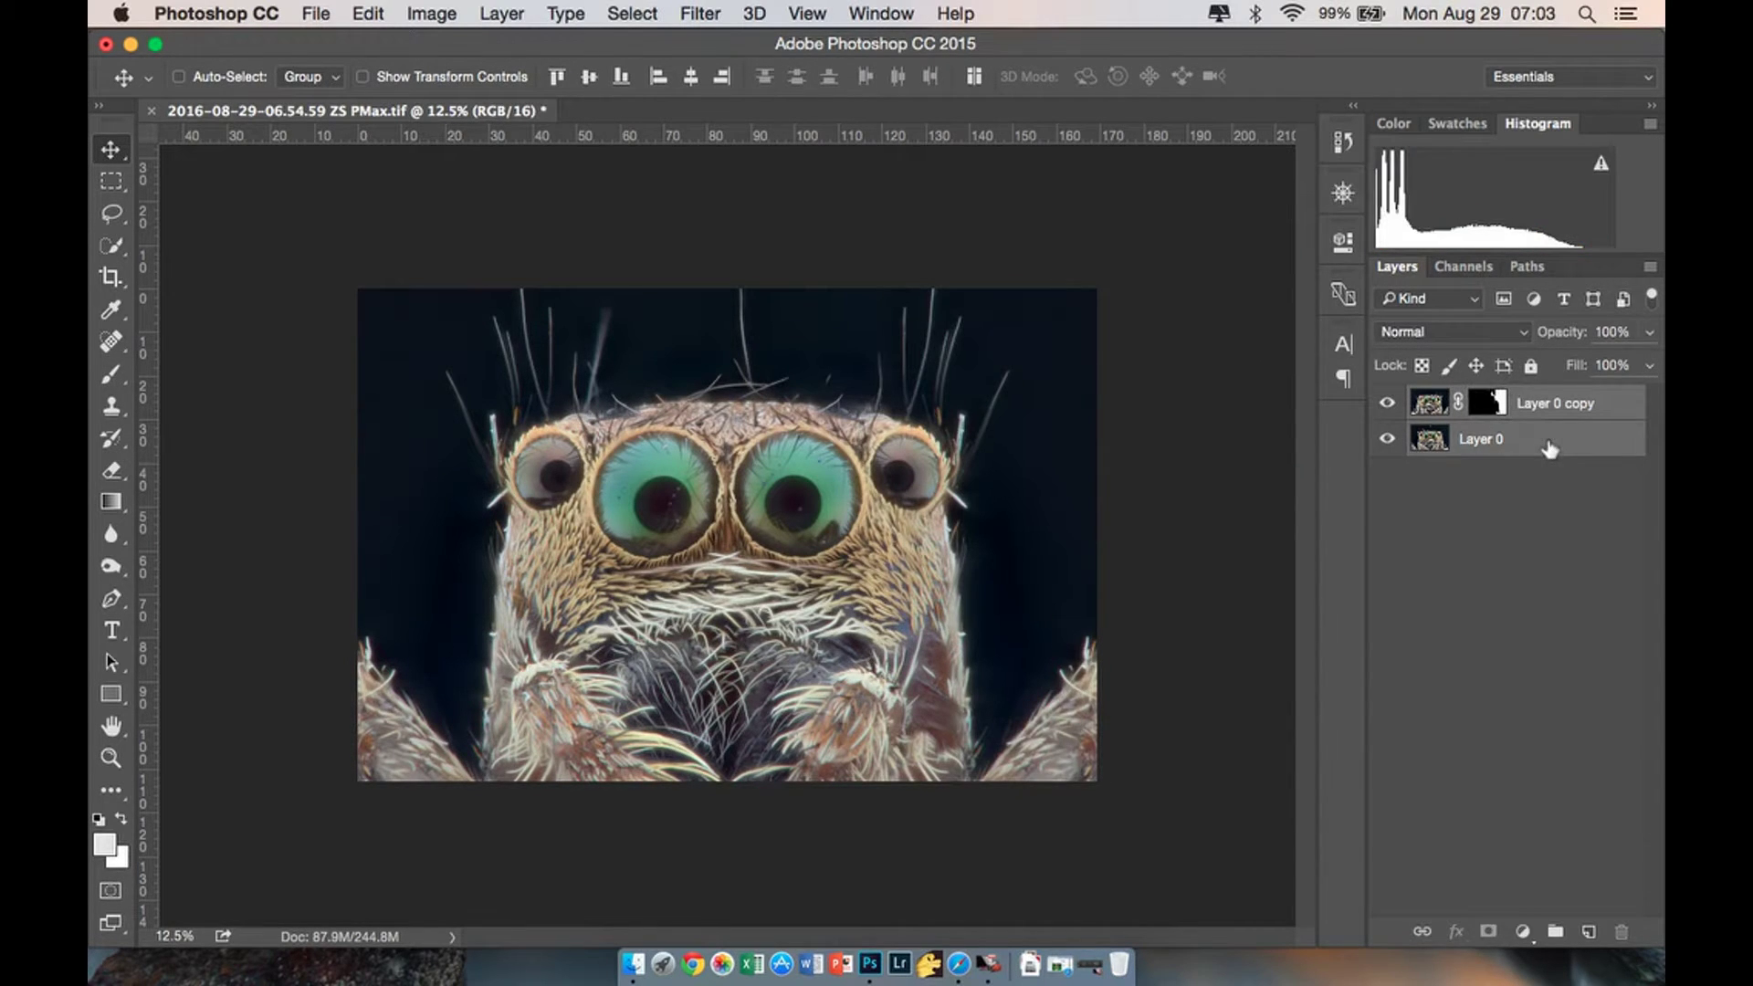
right_click(1549, 445)
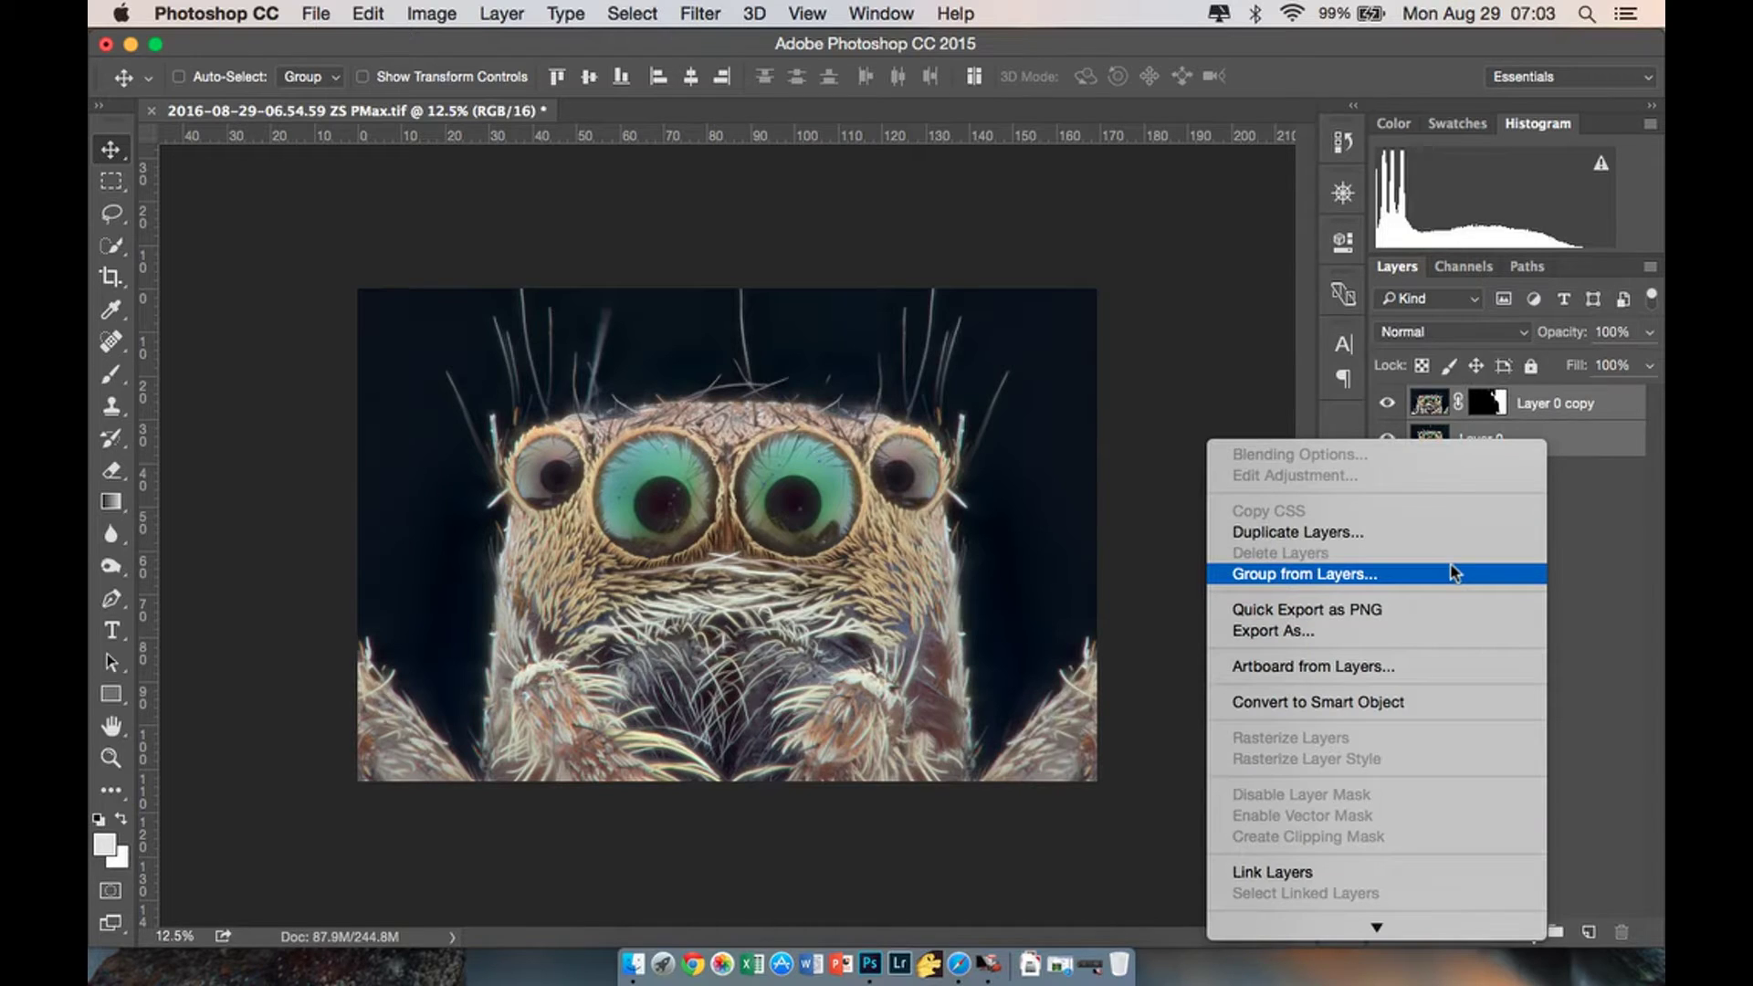
scroll(1452, 566, "down", 3)
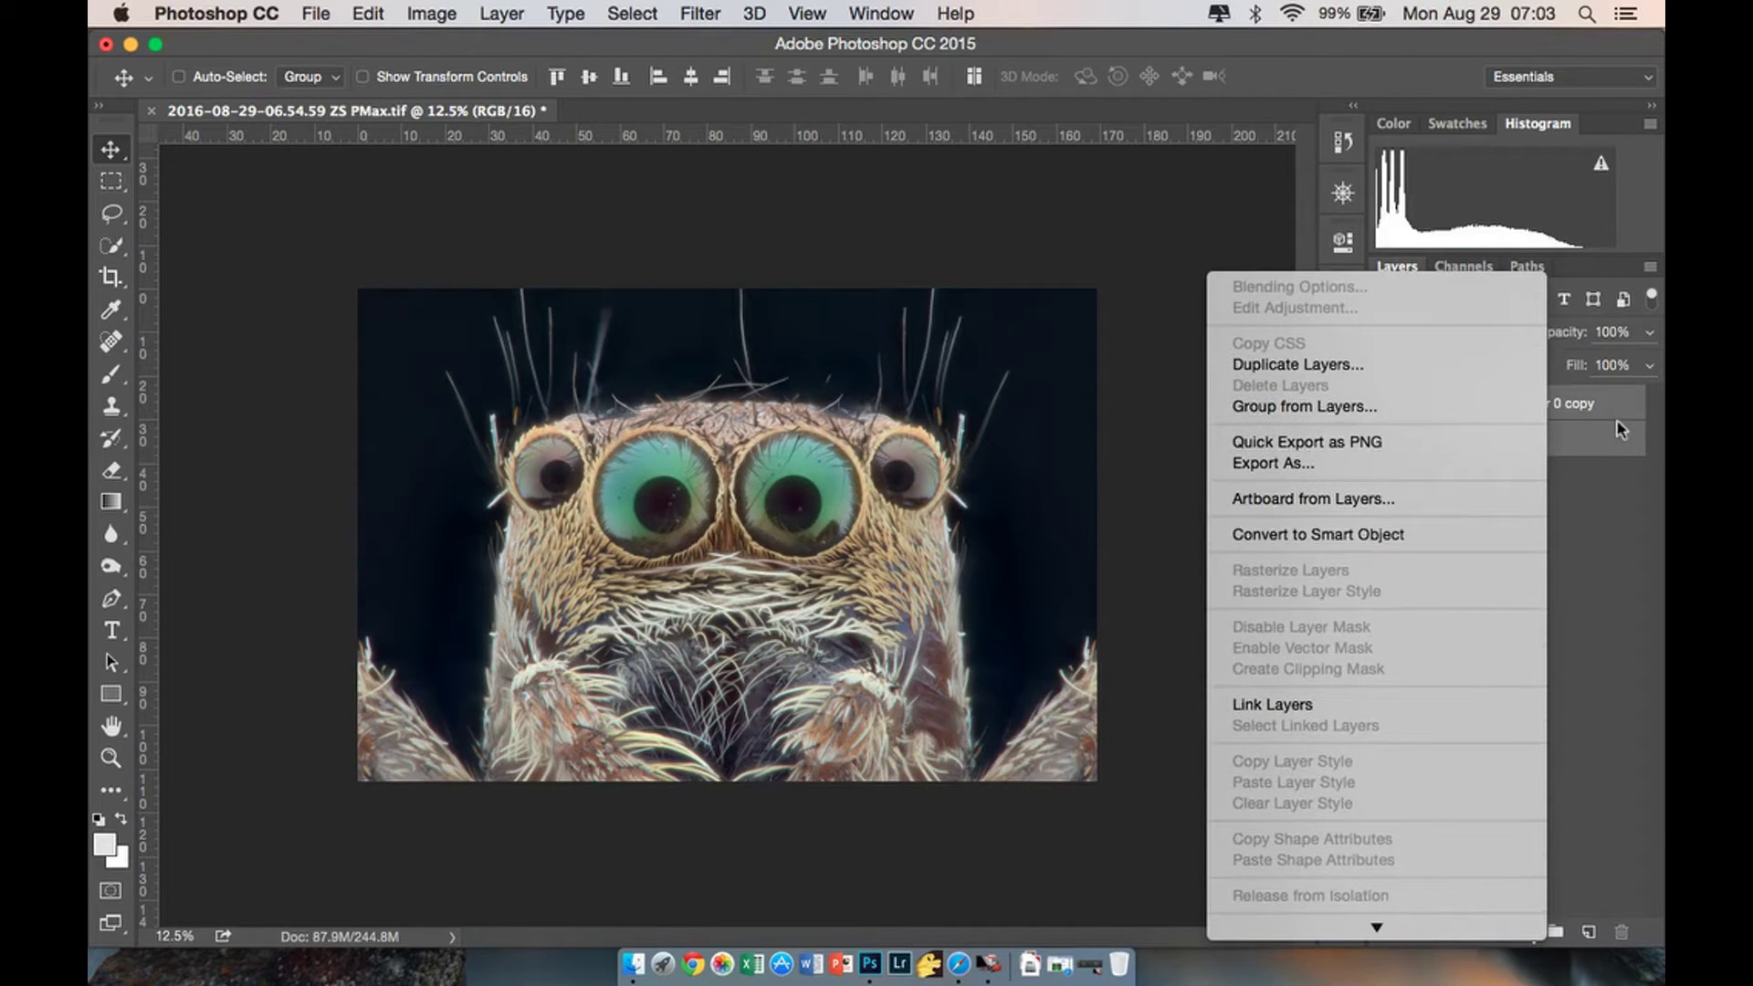
left_click(1621, 429)
Paint white on the mask of Layer 0 copy along the head's upper right edge beside the outer eye.
left_click(1570, 403)
left_click(1486, 402)
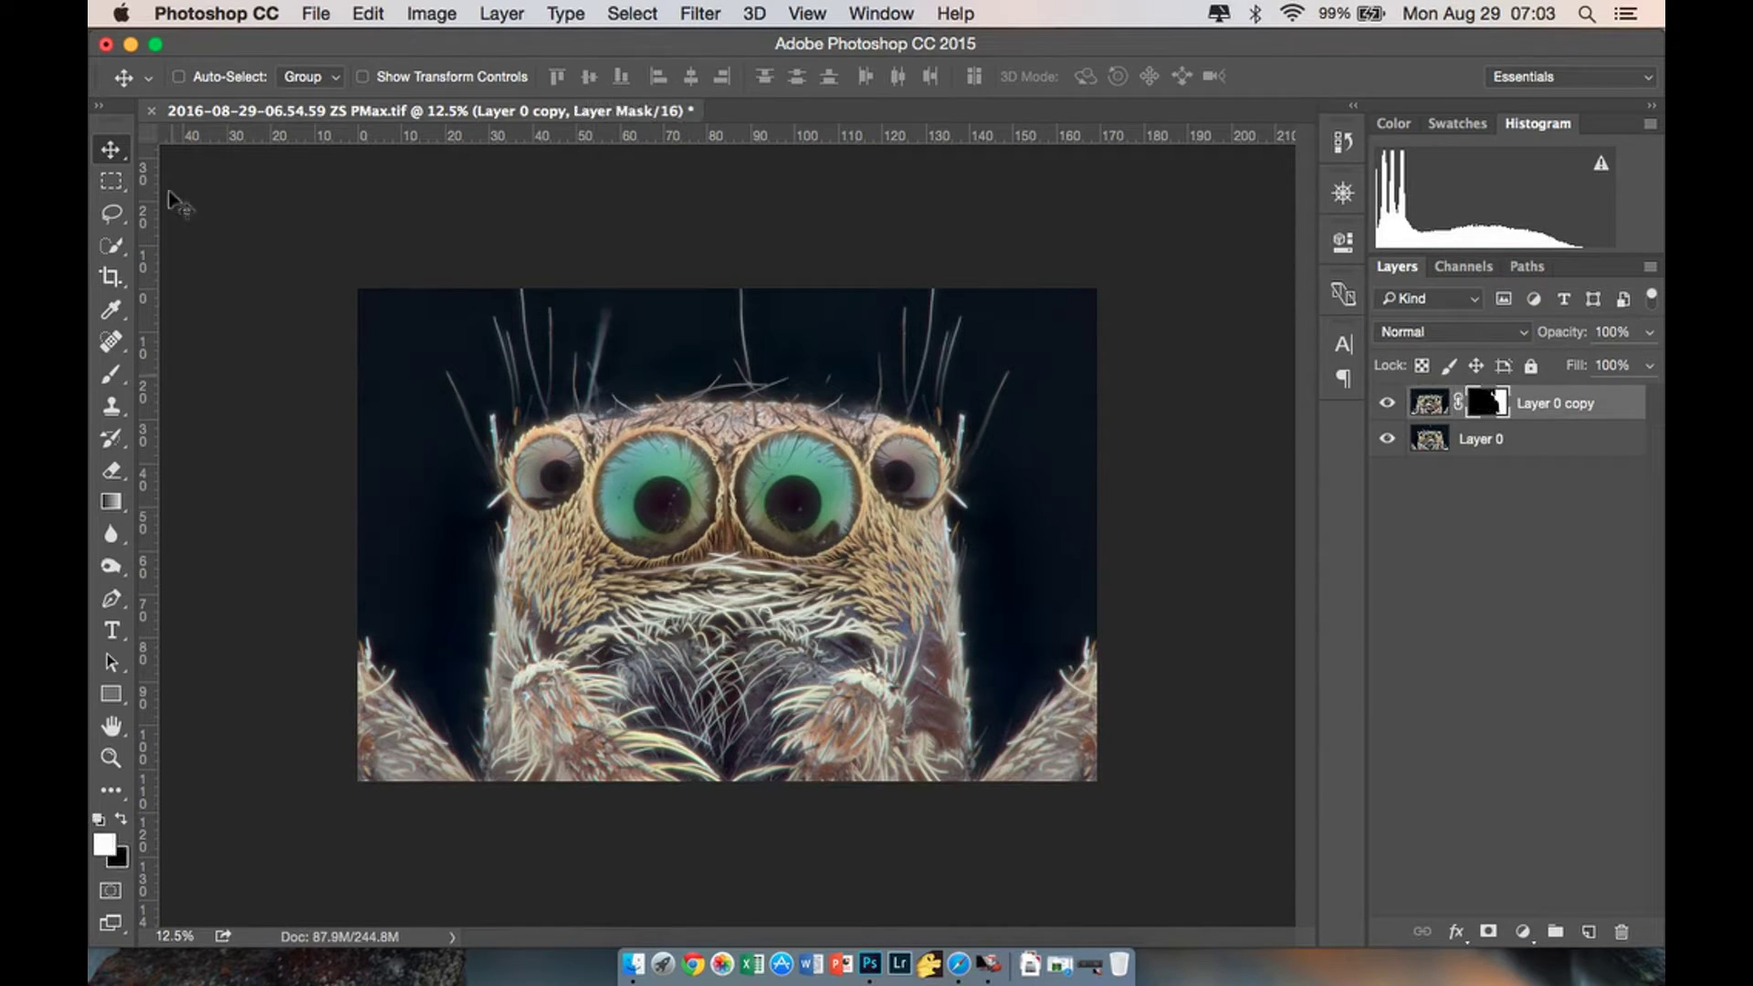
key("b")
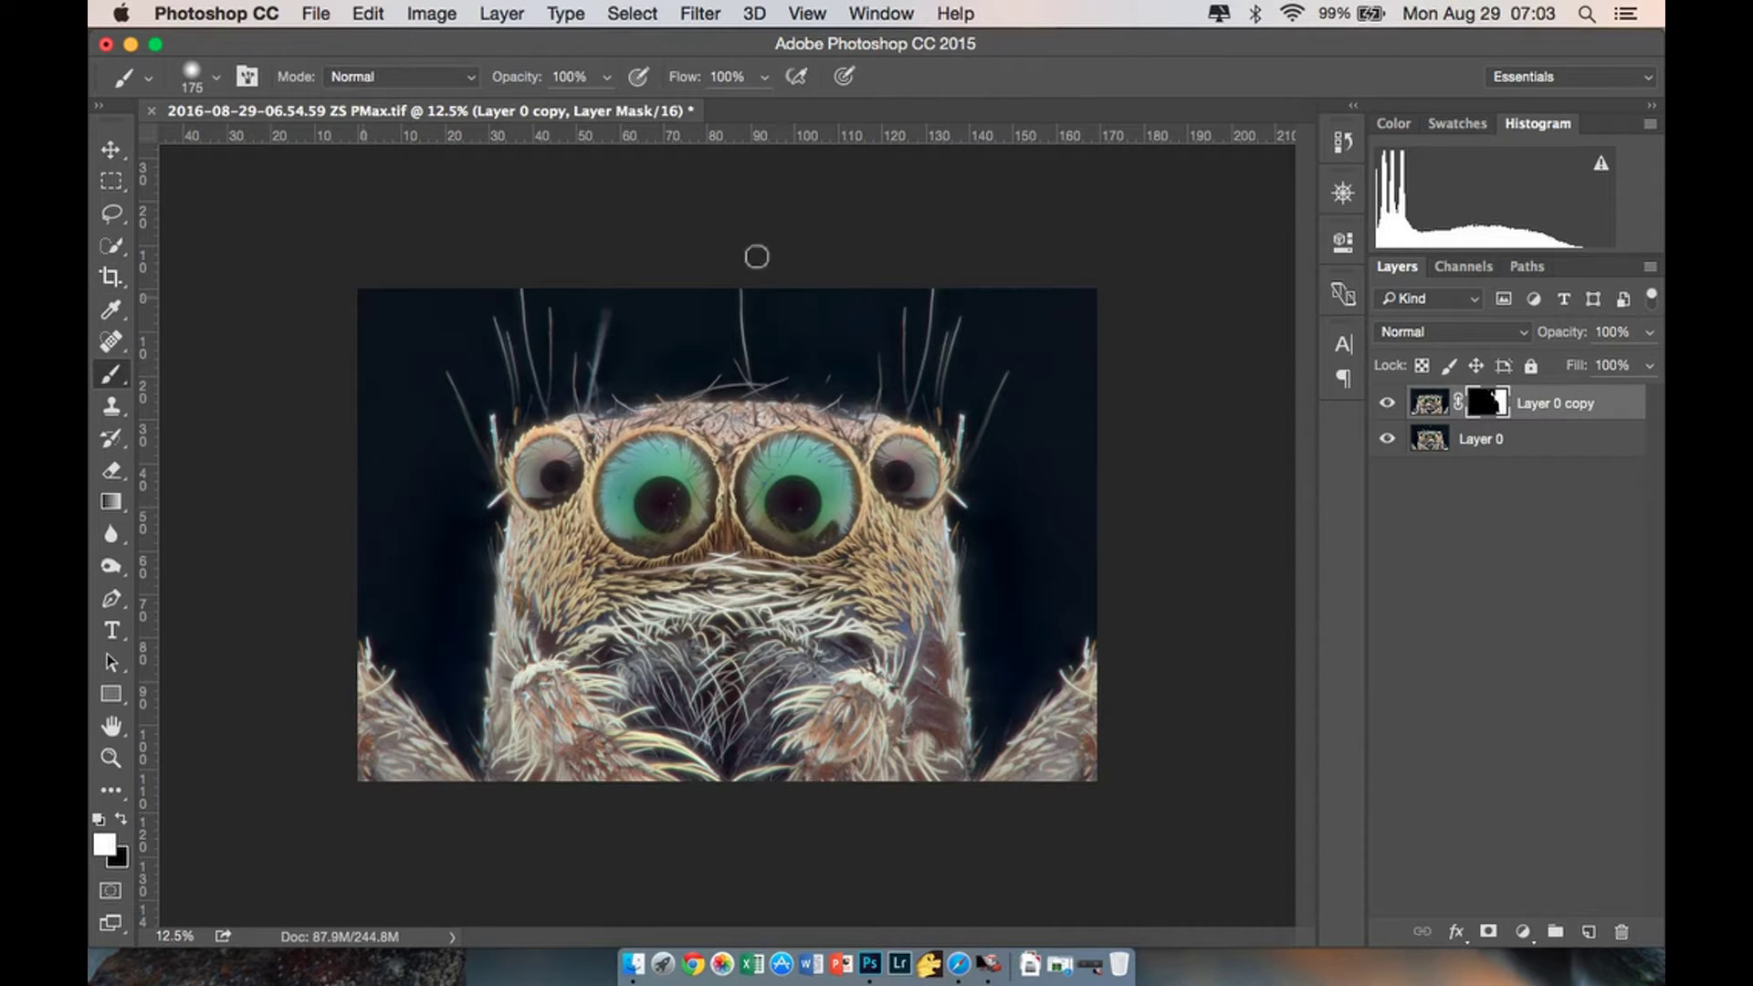
key("super+equal")
key("super+equal")
key("super+equal")
key("super+equal")
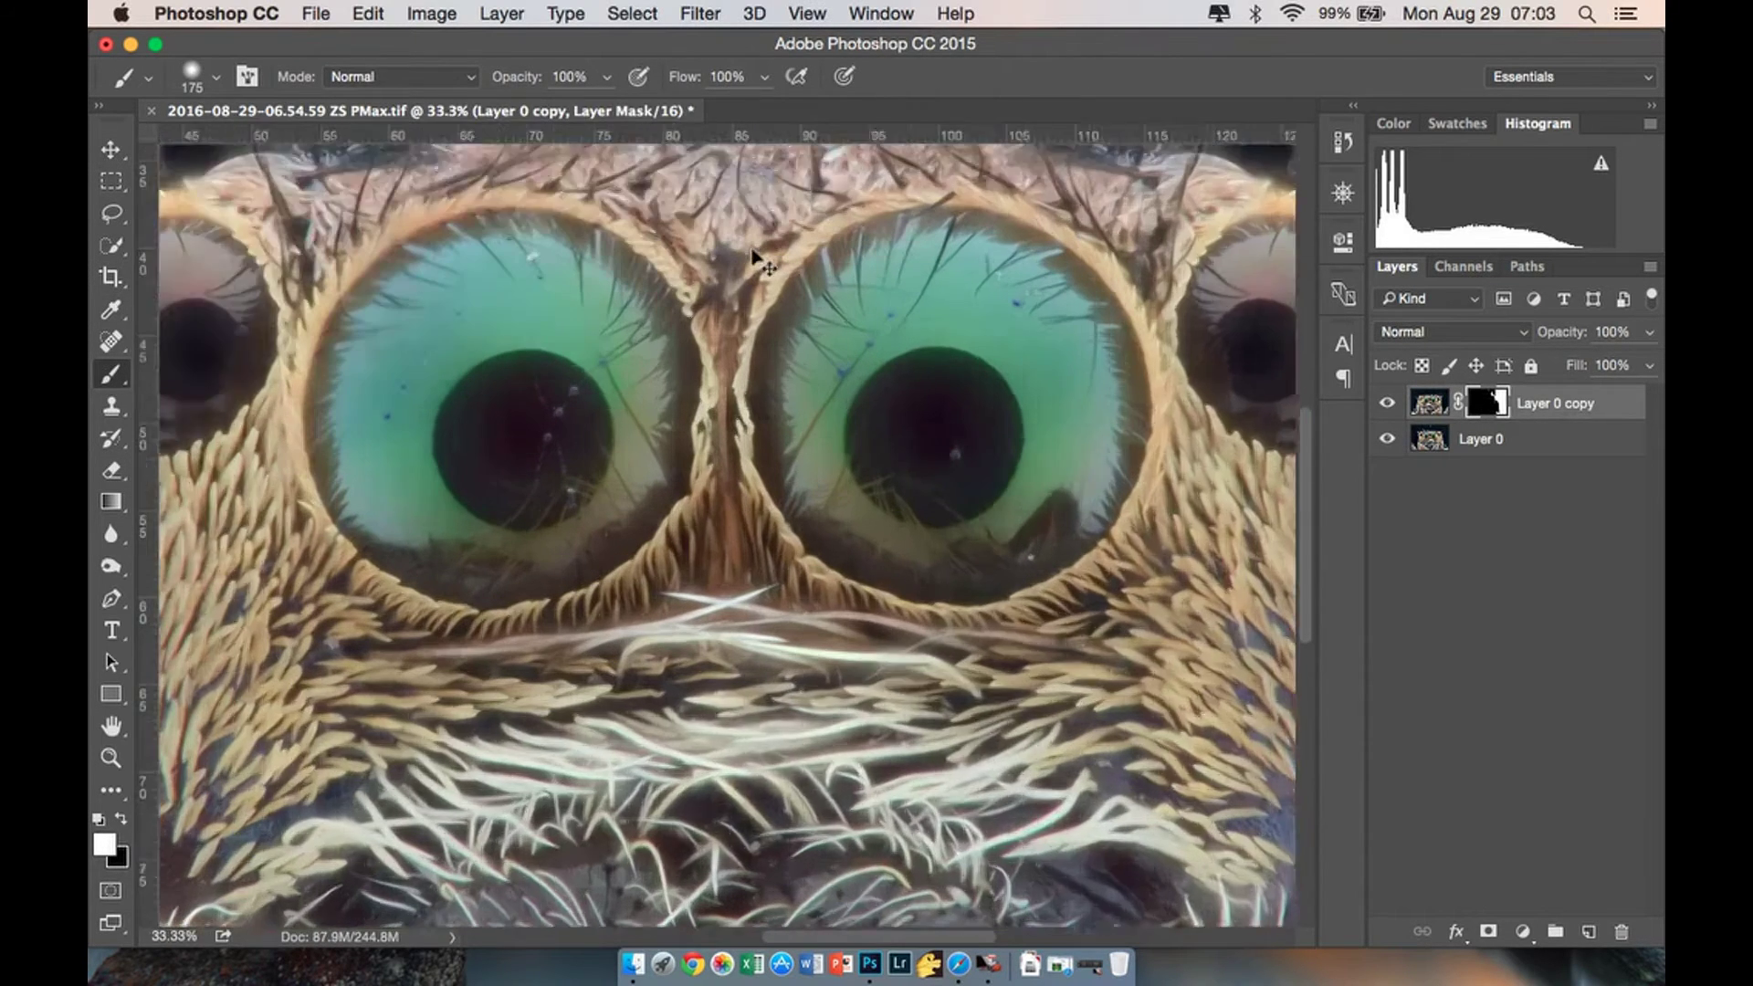
scroll(834, 508, "right", 10)
scroll(822, 475, "up", 15)
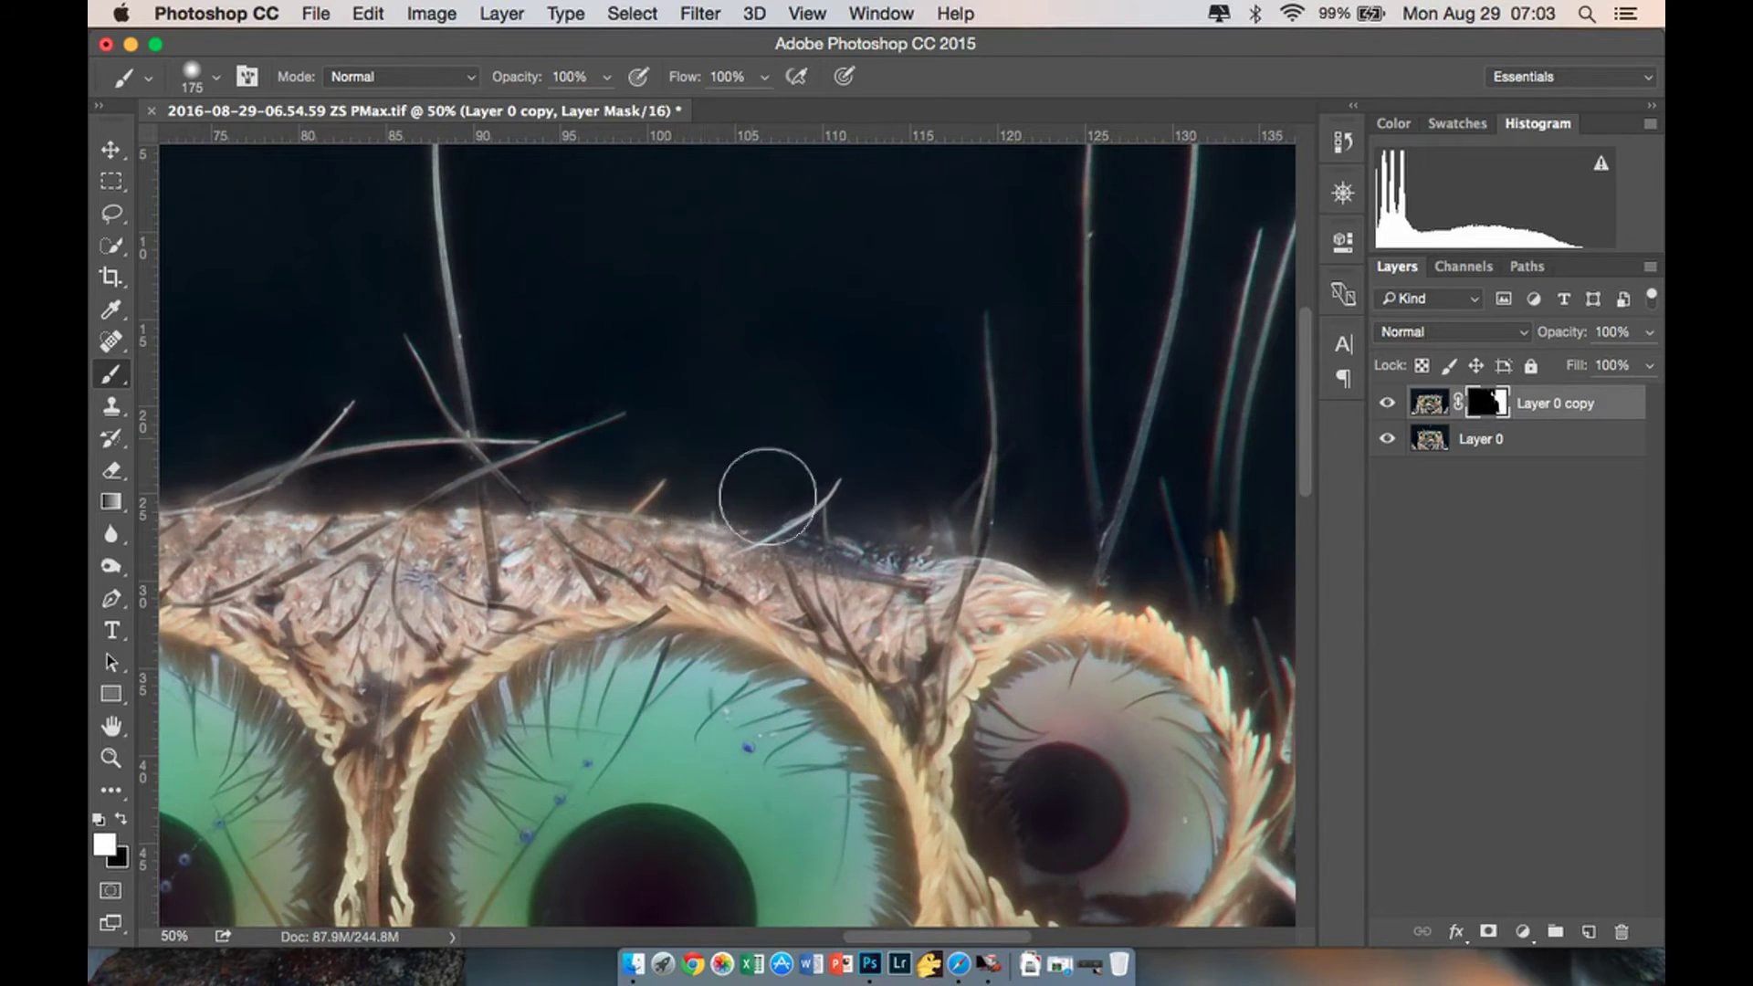
scroll(765, 493, "left", 5)
mouse_move(963, 529)
left_mouse_down()
mouse_move(998, 548)
mouse_move(964, 336)
mouse_move(1025, 446)
left_mouse_up()
Enlarge the brush to 500 px and extend the white mask area over the background and bristles above the head's right half.
scroll(1024, 445, "up", 10)
key("]")
key("]")
key("]")
key("]")
key("]")
scroll(1115, 638, "down", 4)
scroll(1164, 780, "right", 6)
key("super+0")
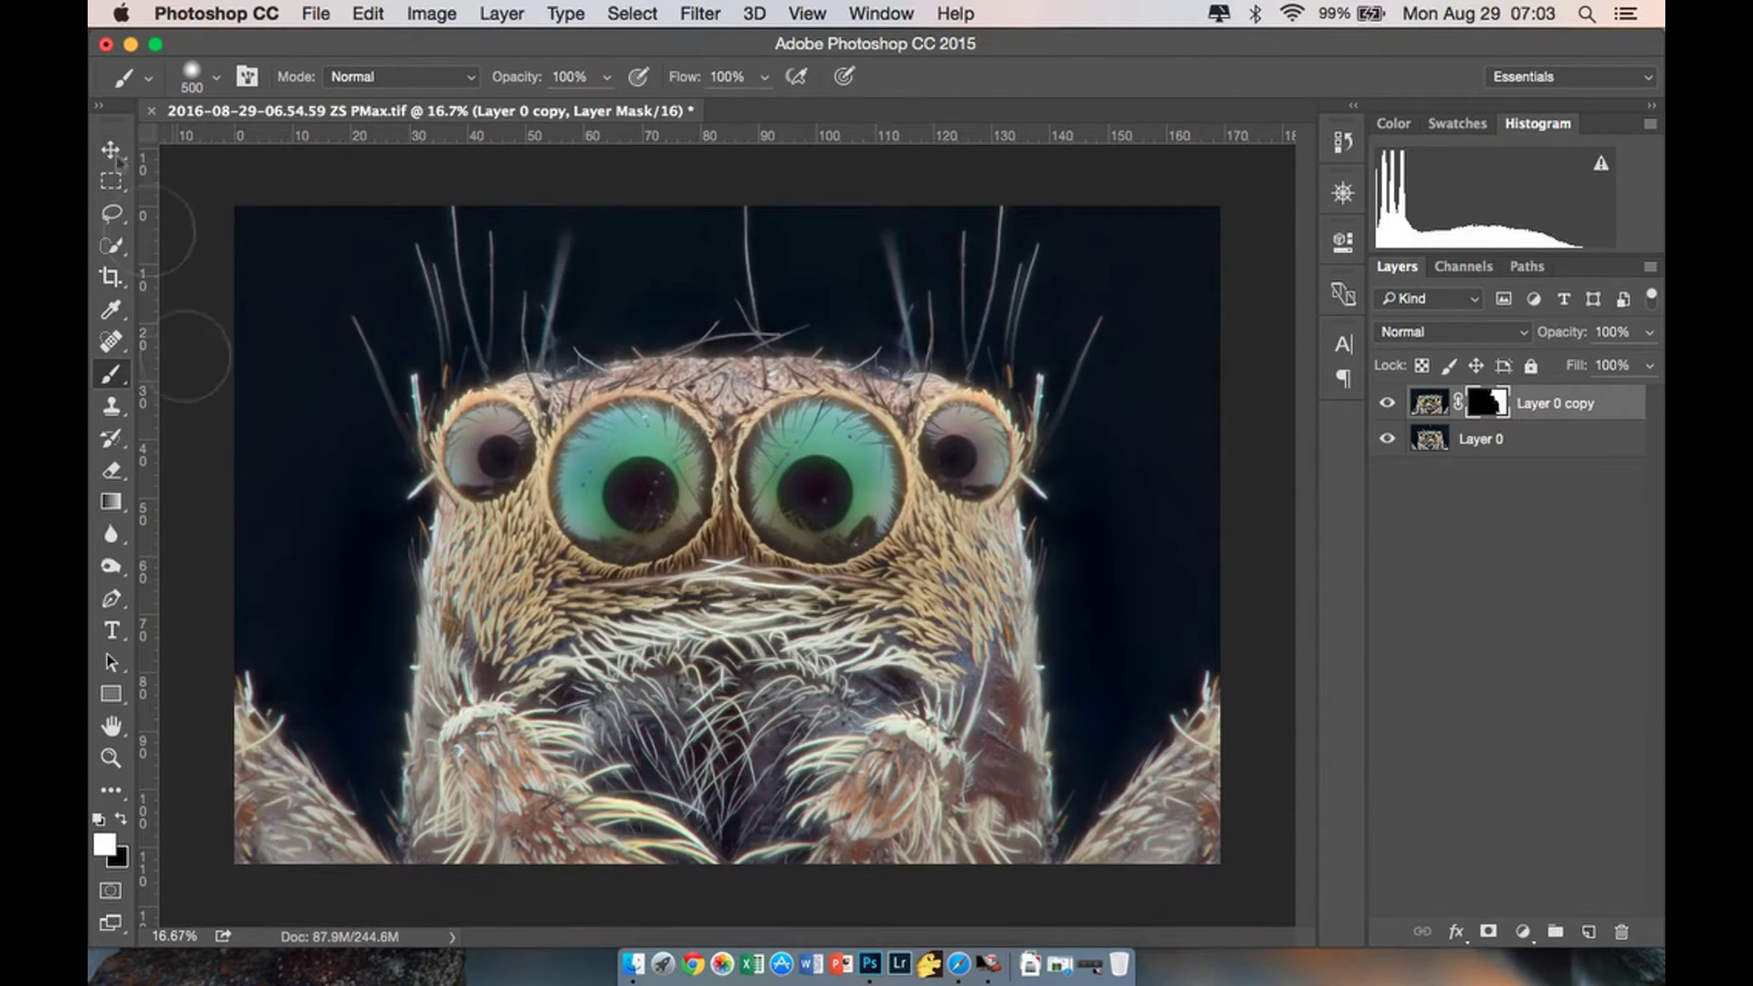
Duplicate Layer 0 as Layer 0 copy 2.
key("v")
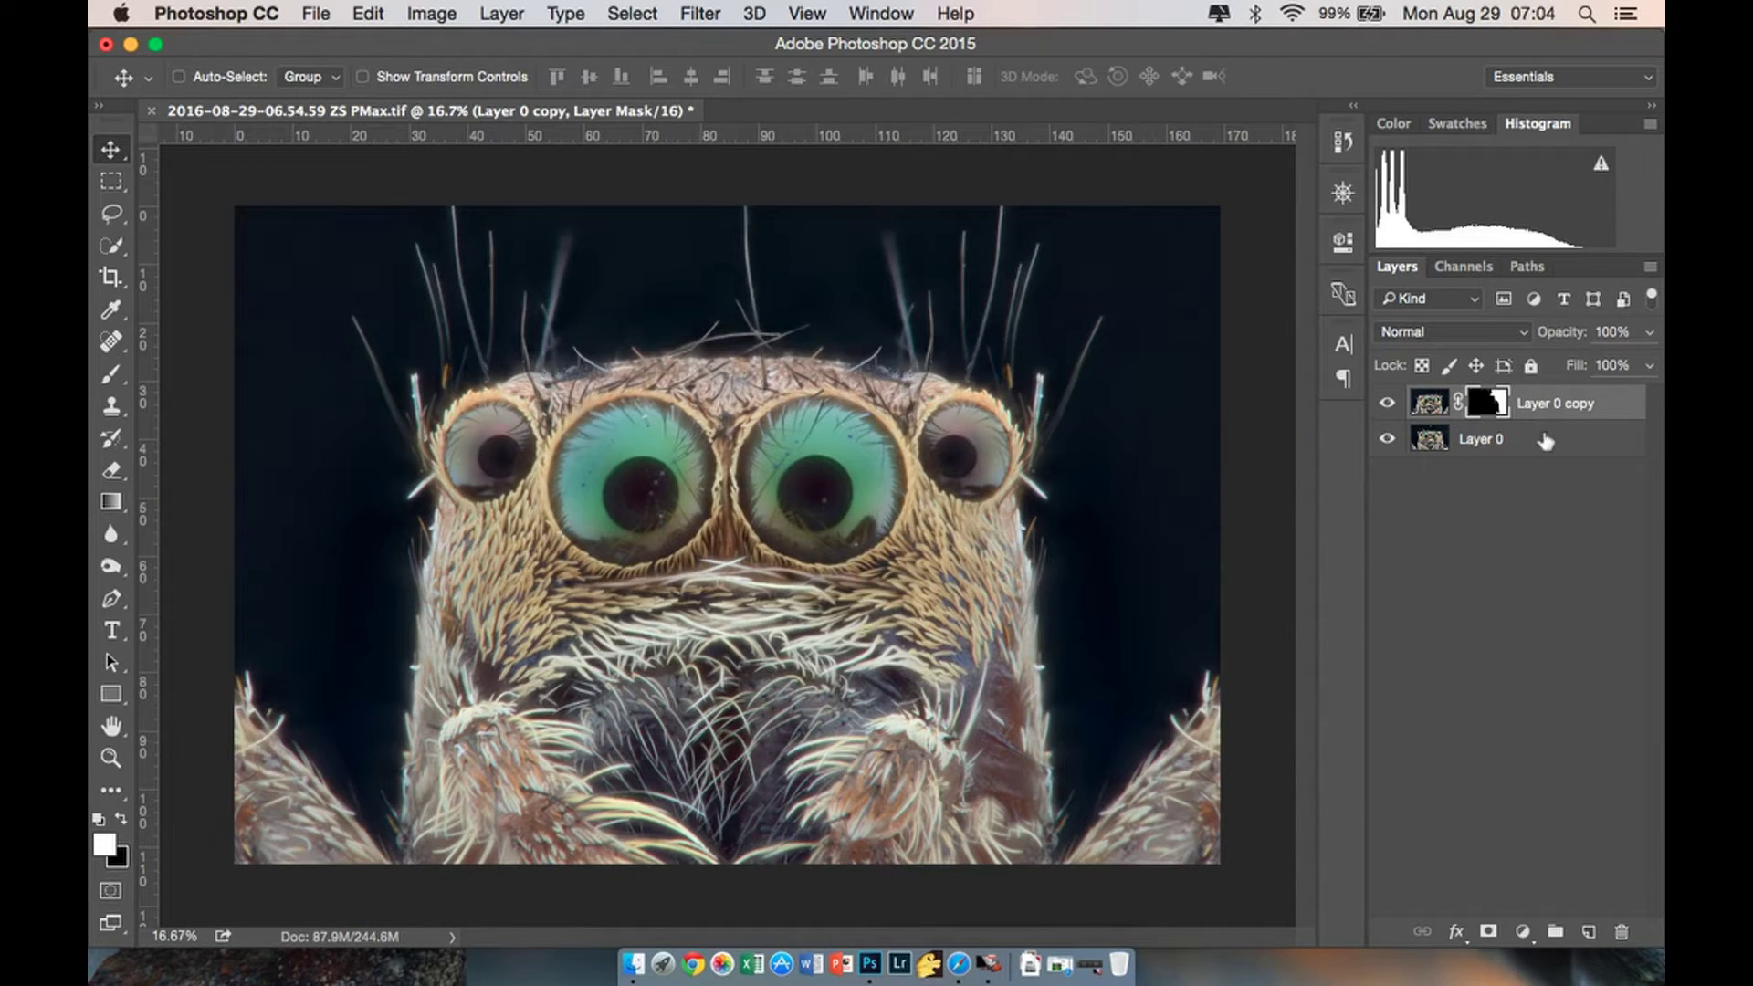
left_click(1545, 441)
right_click(1545, 441)
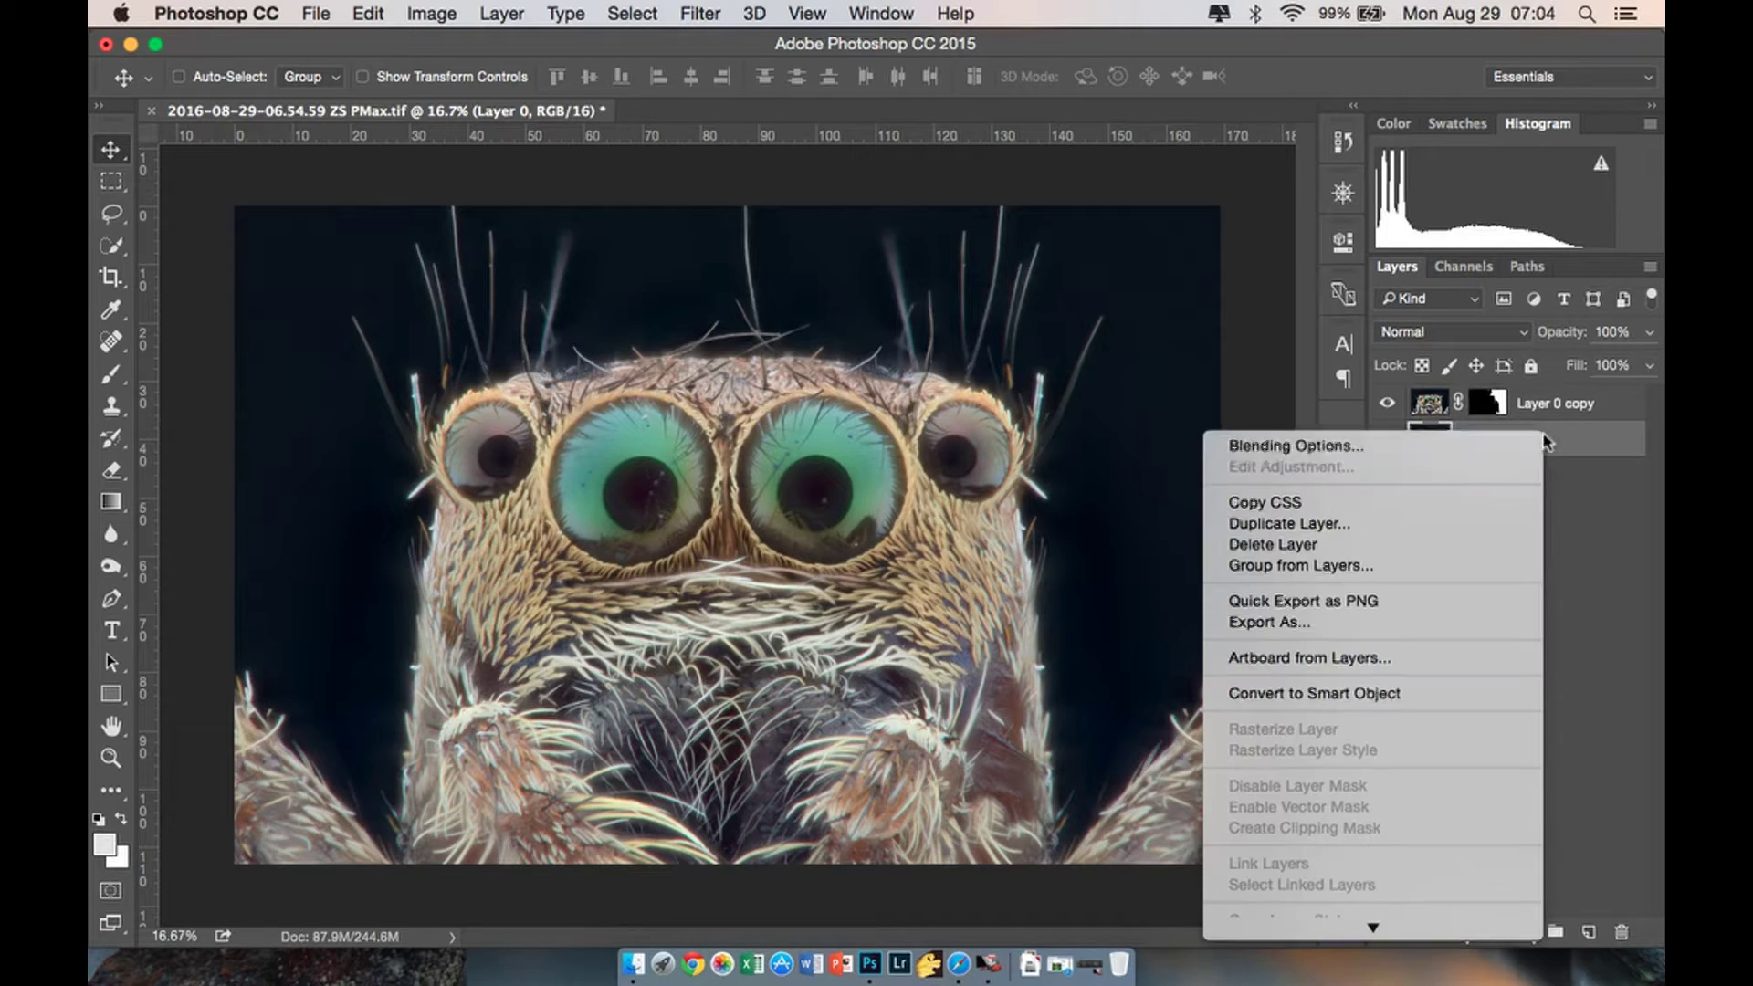
left_click(1471, 520)
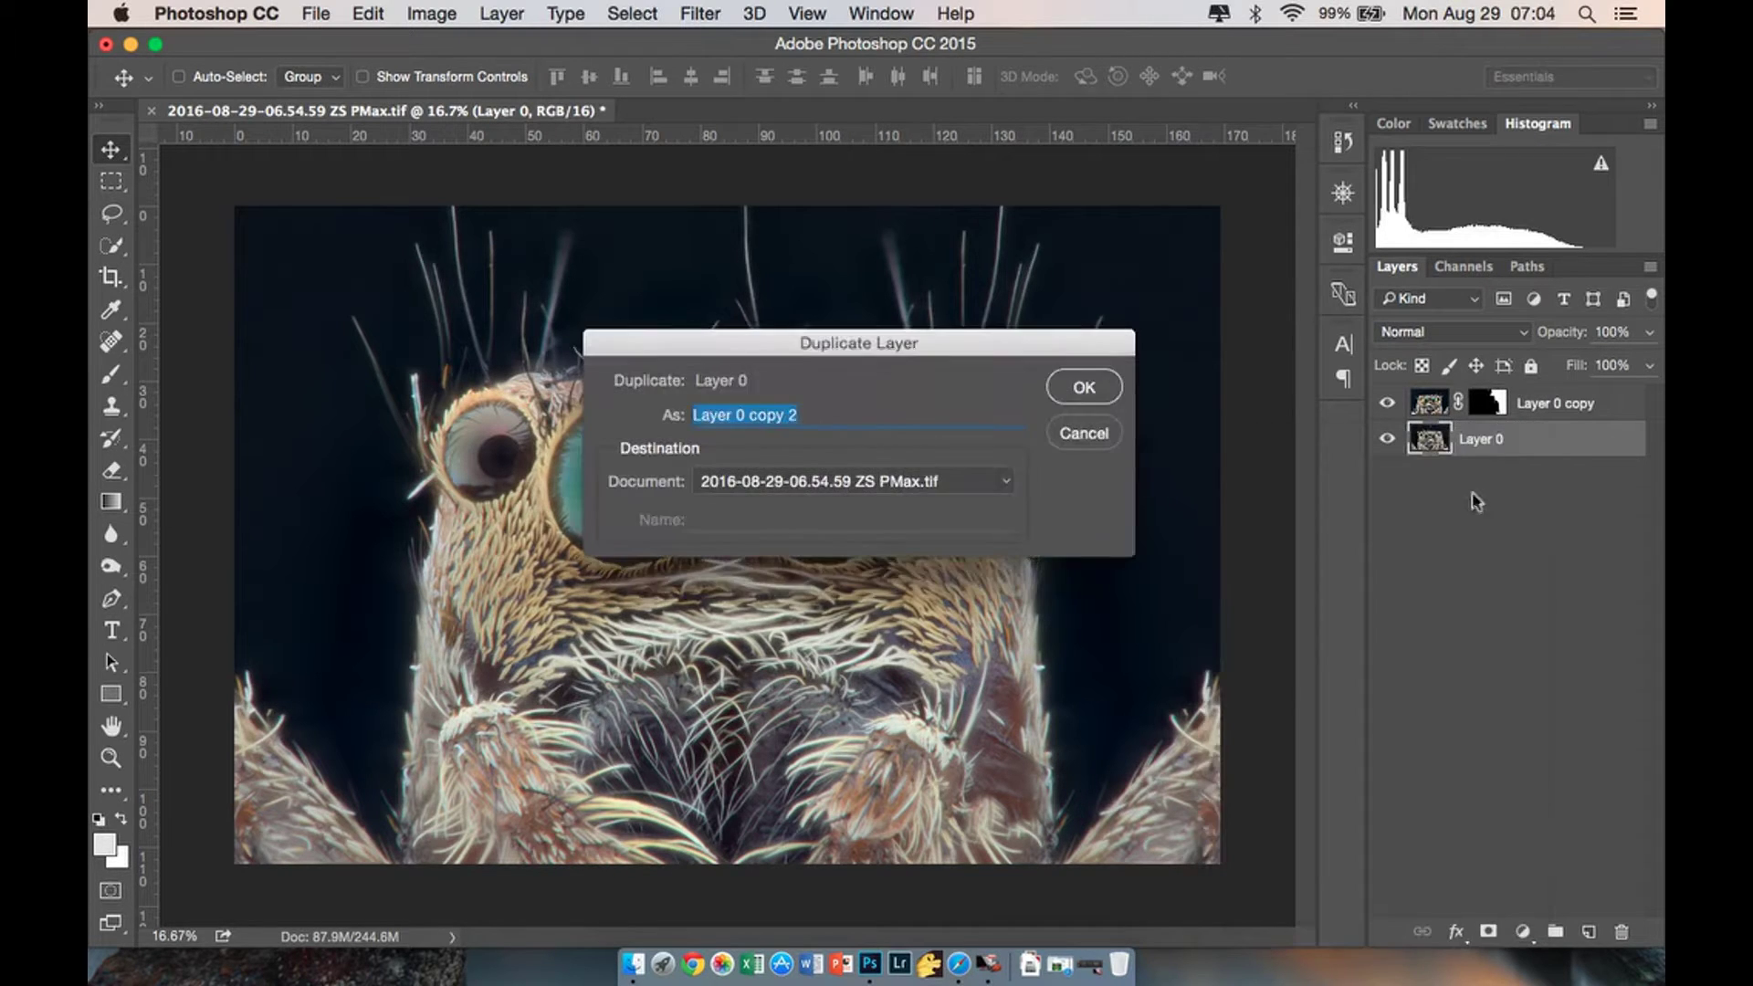
left_click(1107, 392)
Merge Layer 0 copy and Layer 0 copy 2 into a single layer.
left_click(1552, 406, "shift")
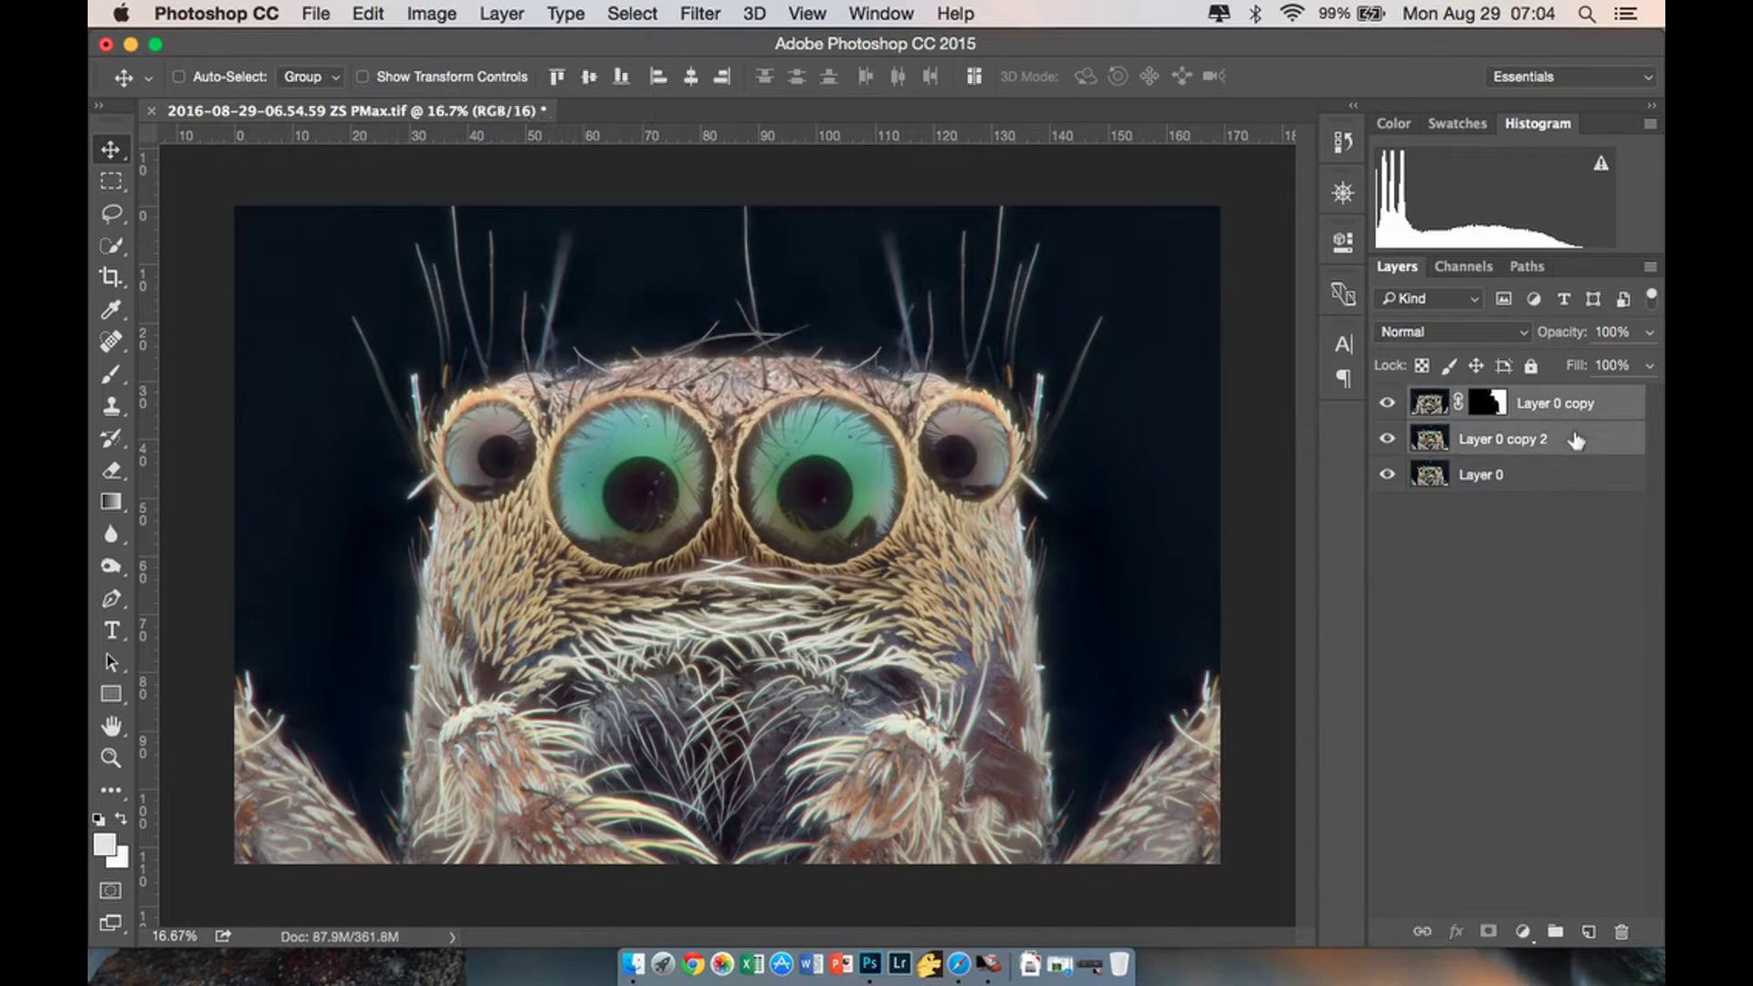
right_click(1576, 441)
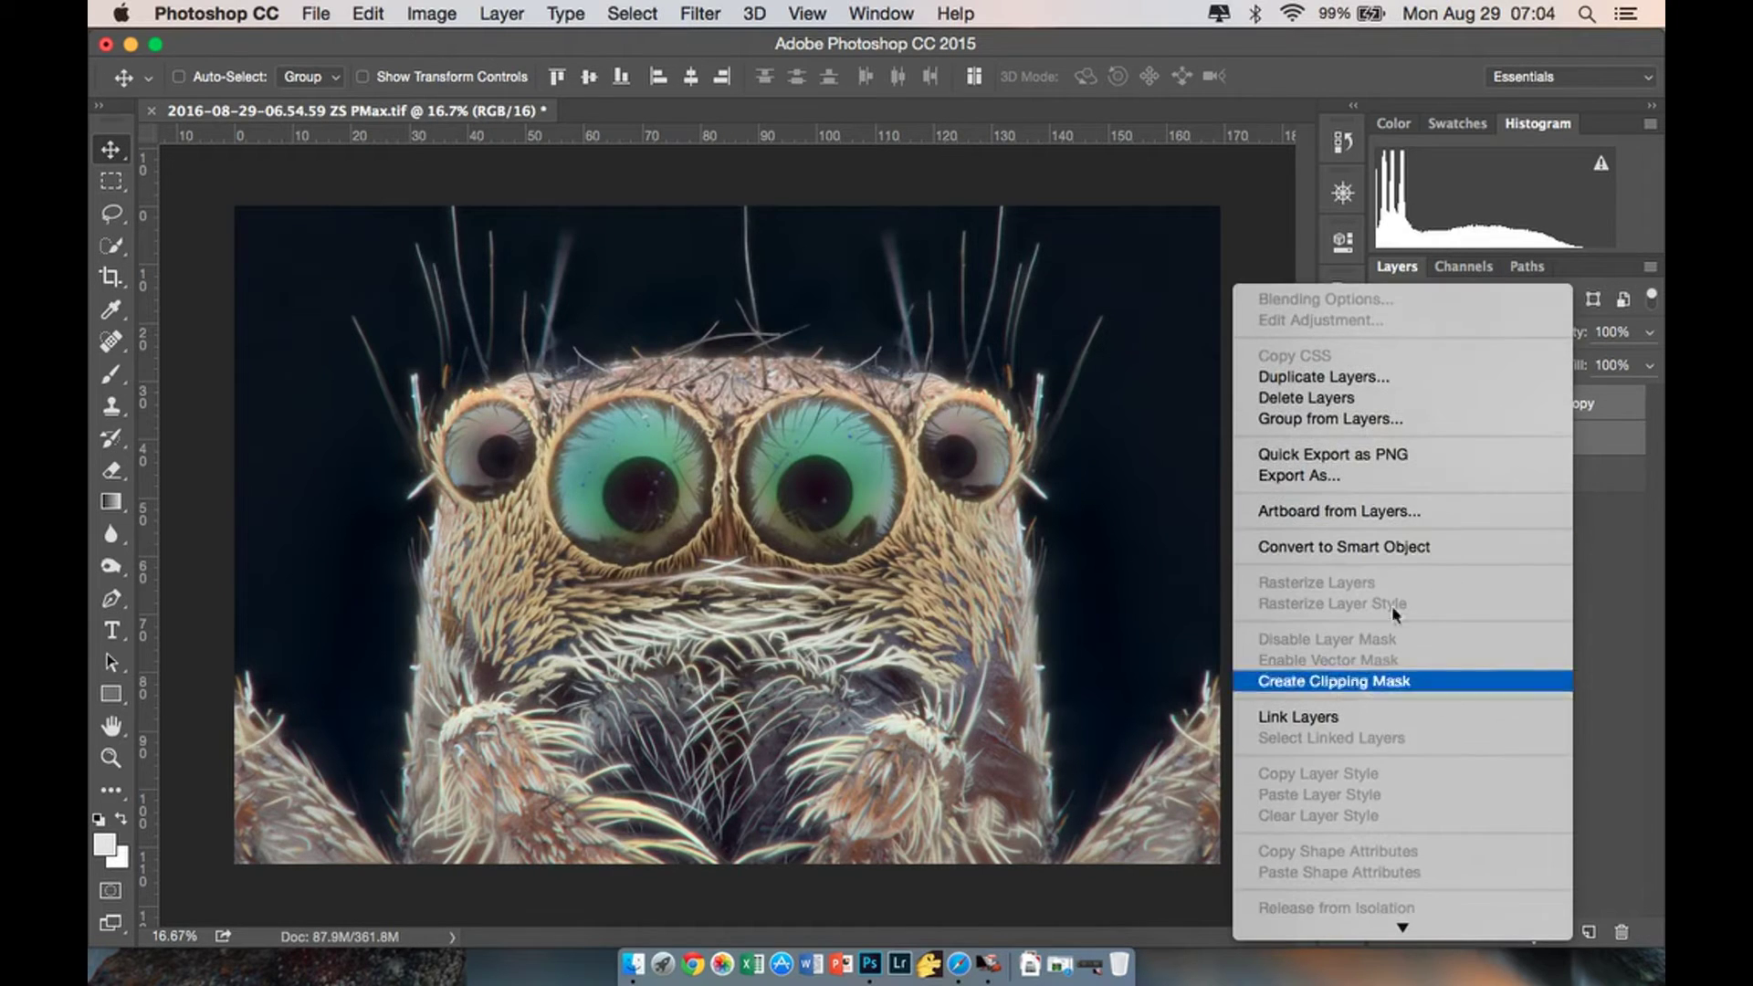
scroll(1360, 511, "down", 5)
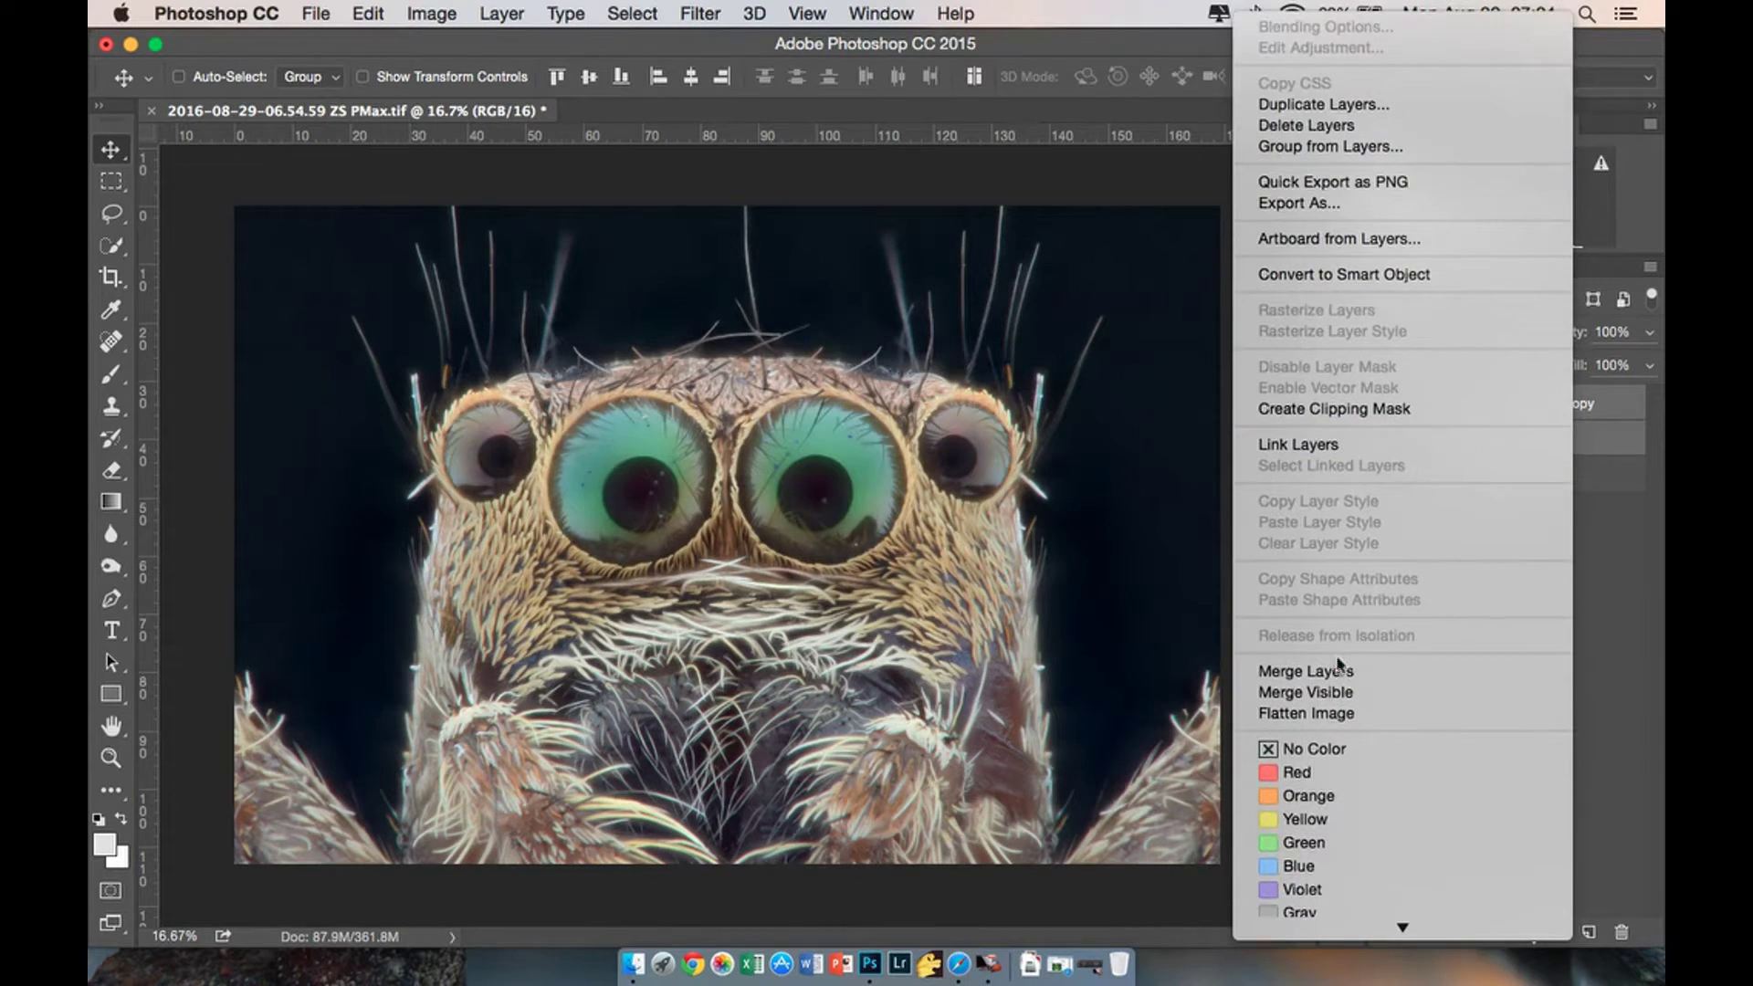
left_click(1337, 671)
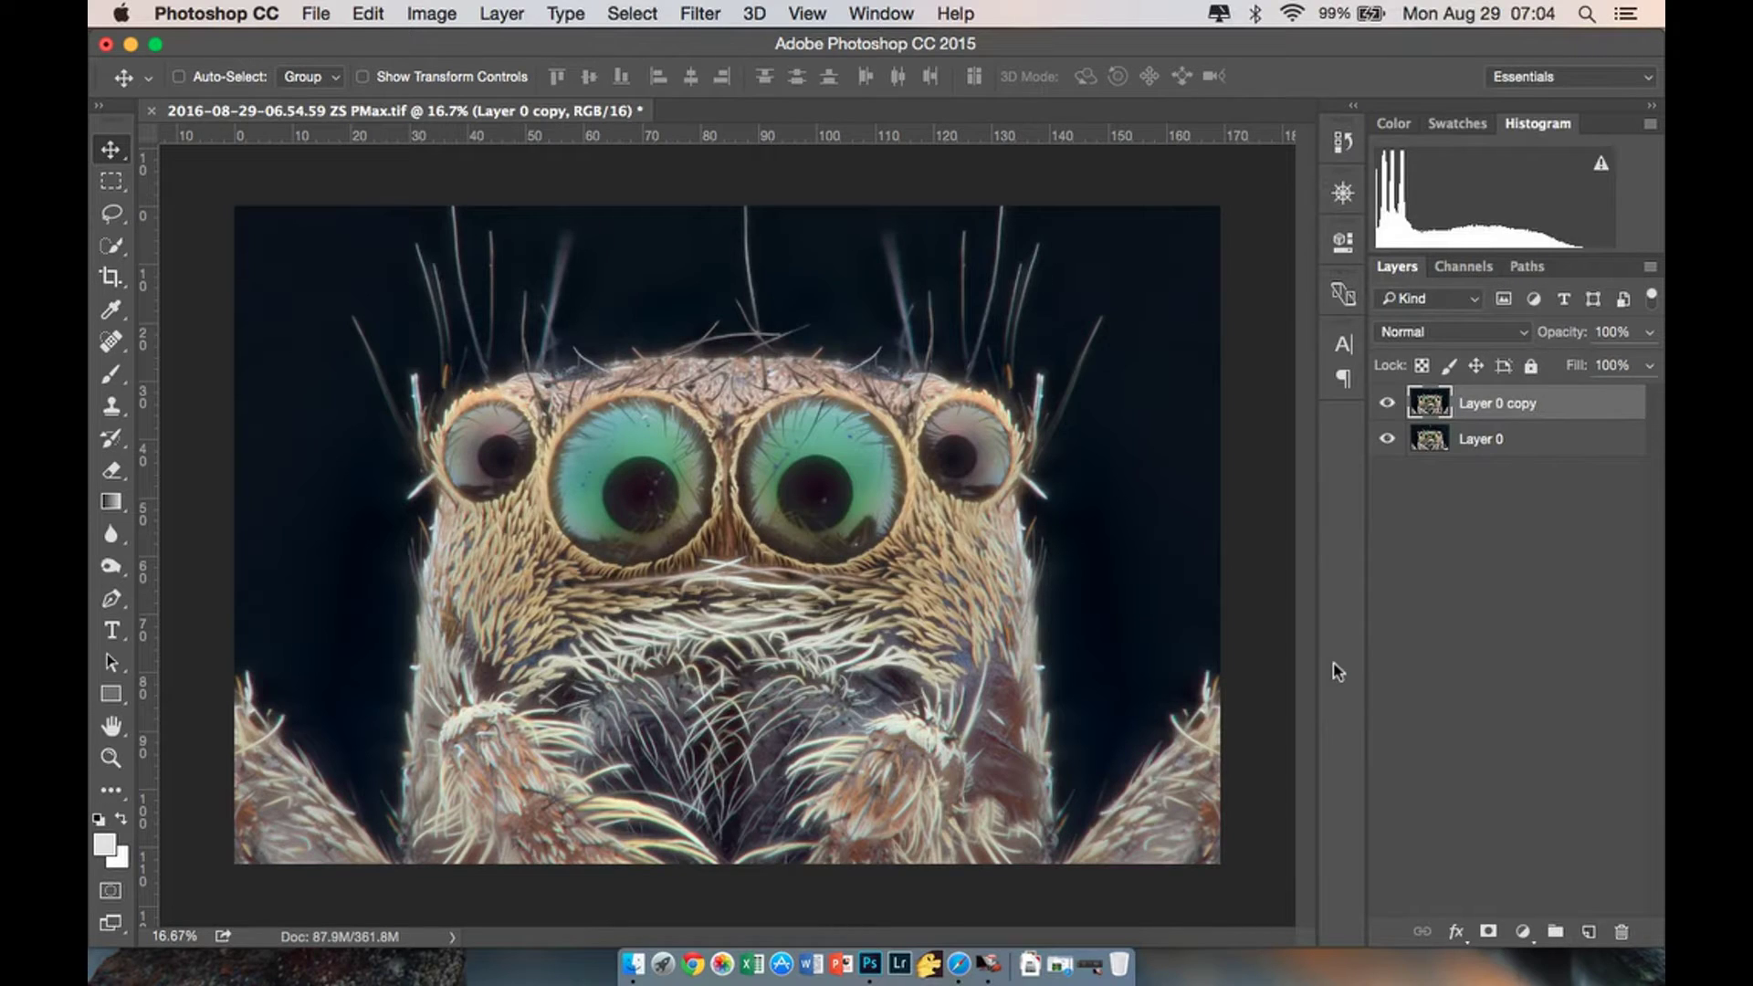
Toggle the merged layer's visibility to compare the repaired image with the original Layer 0.
left_click(1388, 405)
left_click(1388, 405)
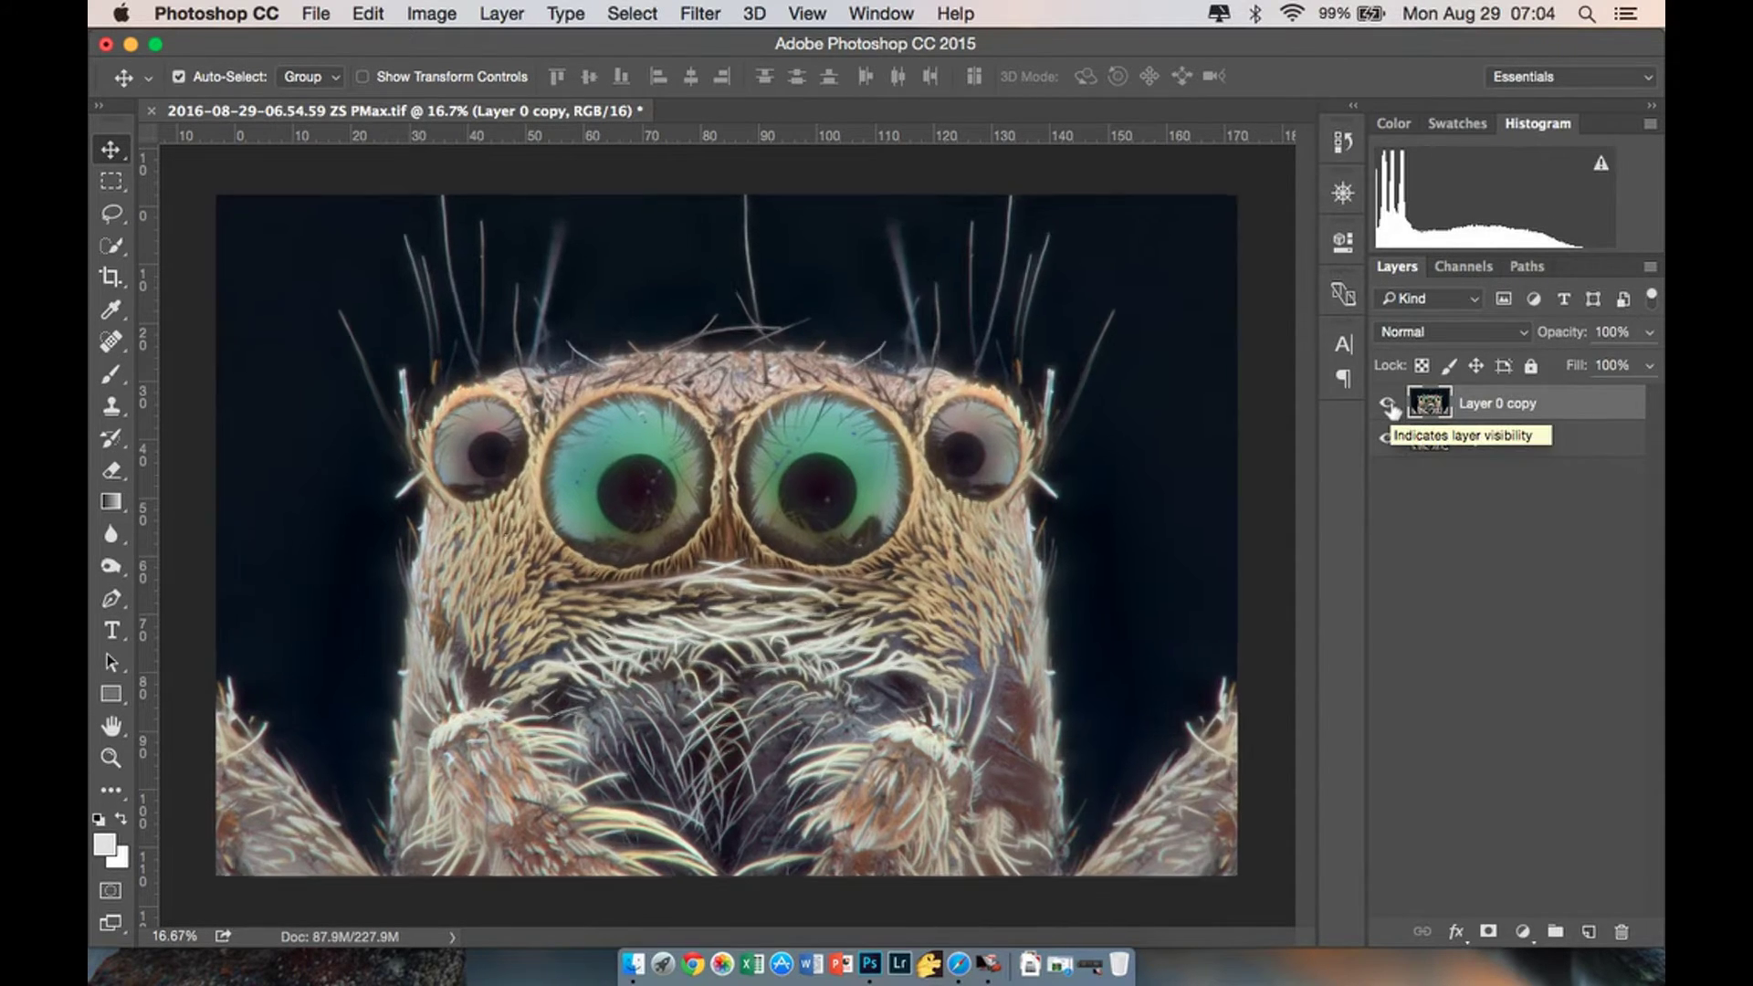
key("super+minus")
key("super+0")
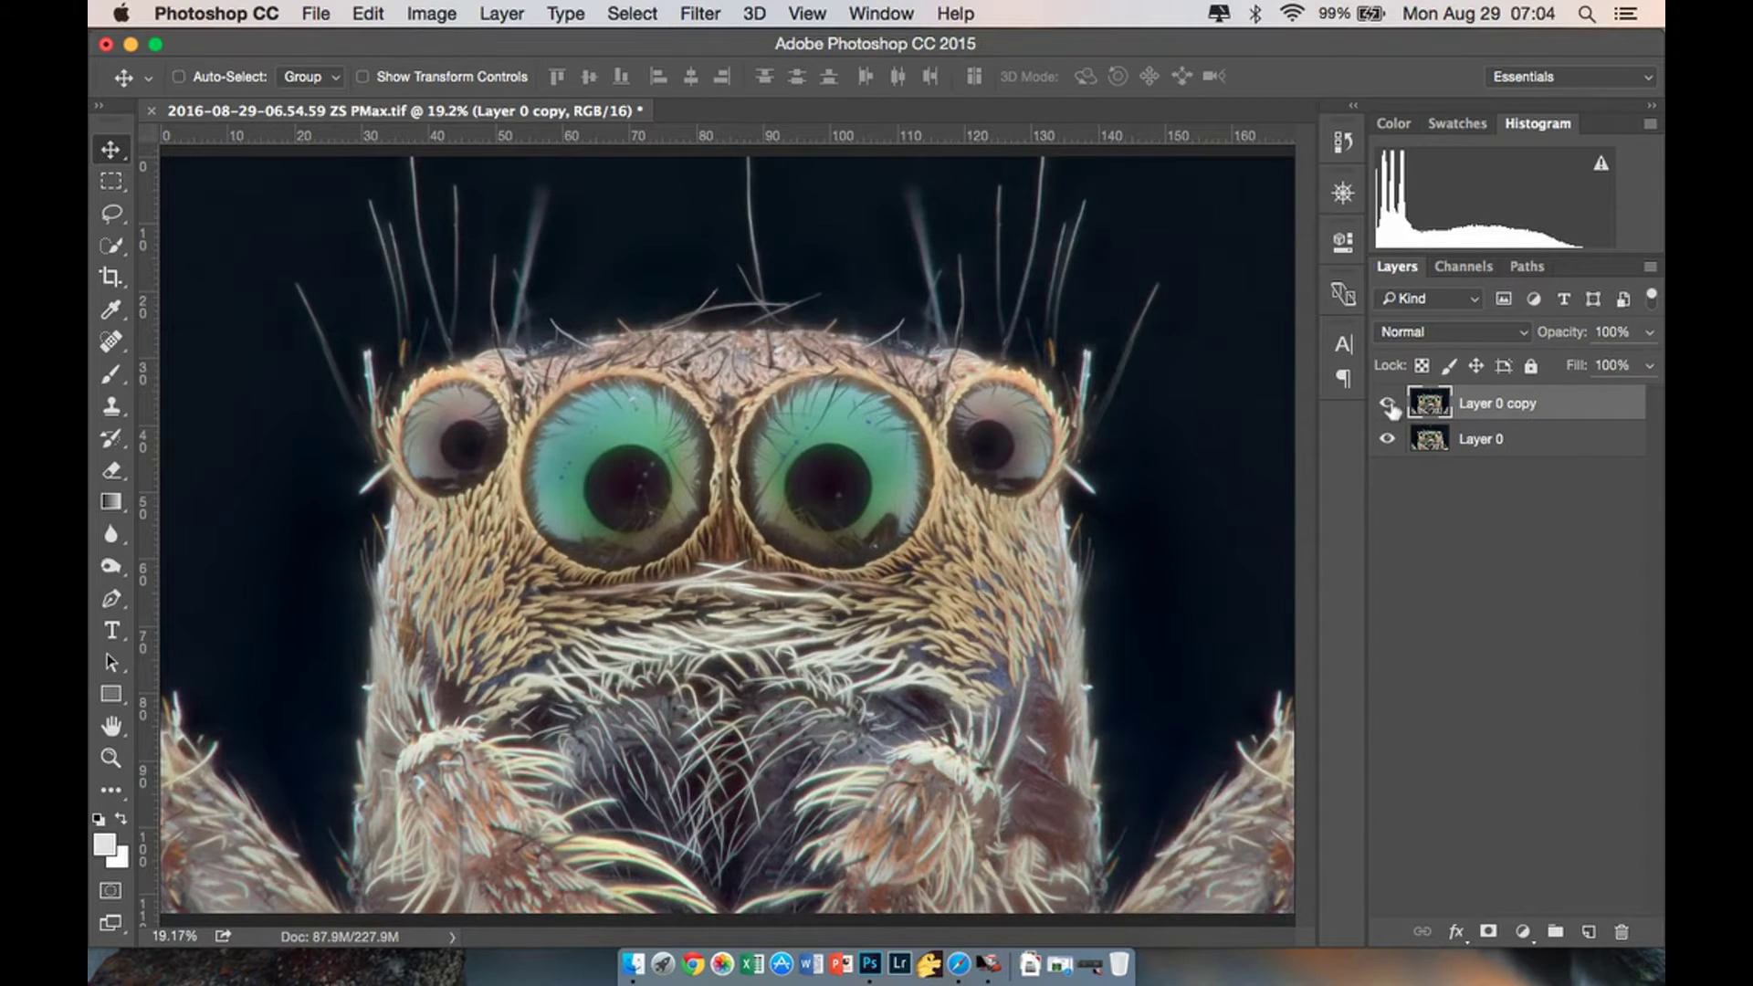
Duplicate the merged Layer 0 copy as Layer 0 copy 2.
right_click(1545, 408)
left_click(1459, 493)
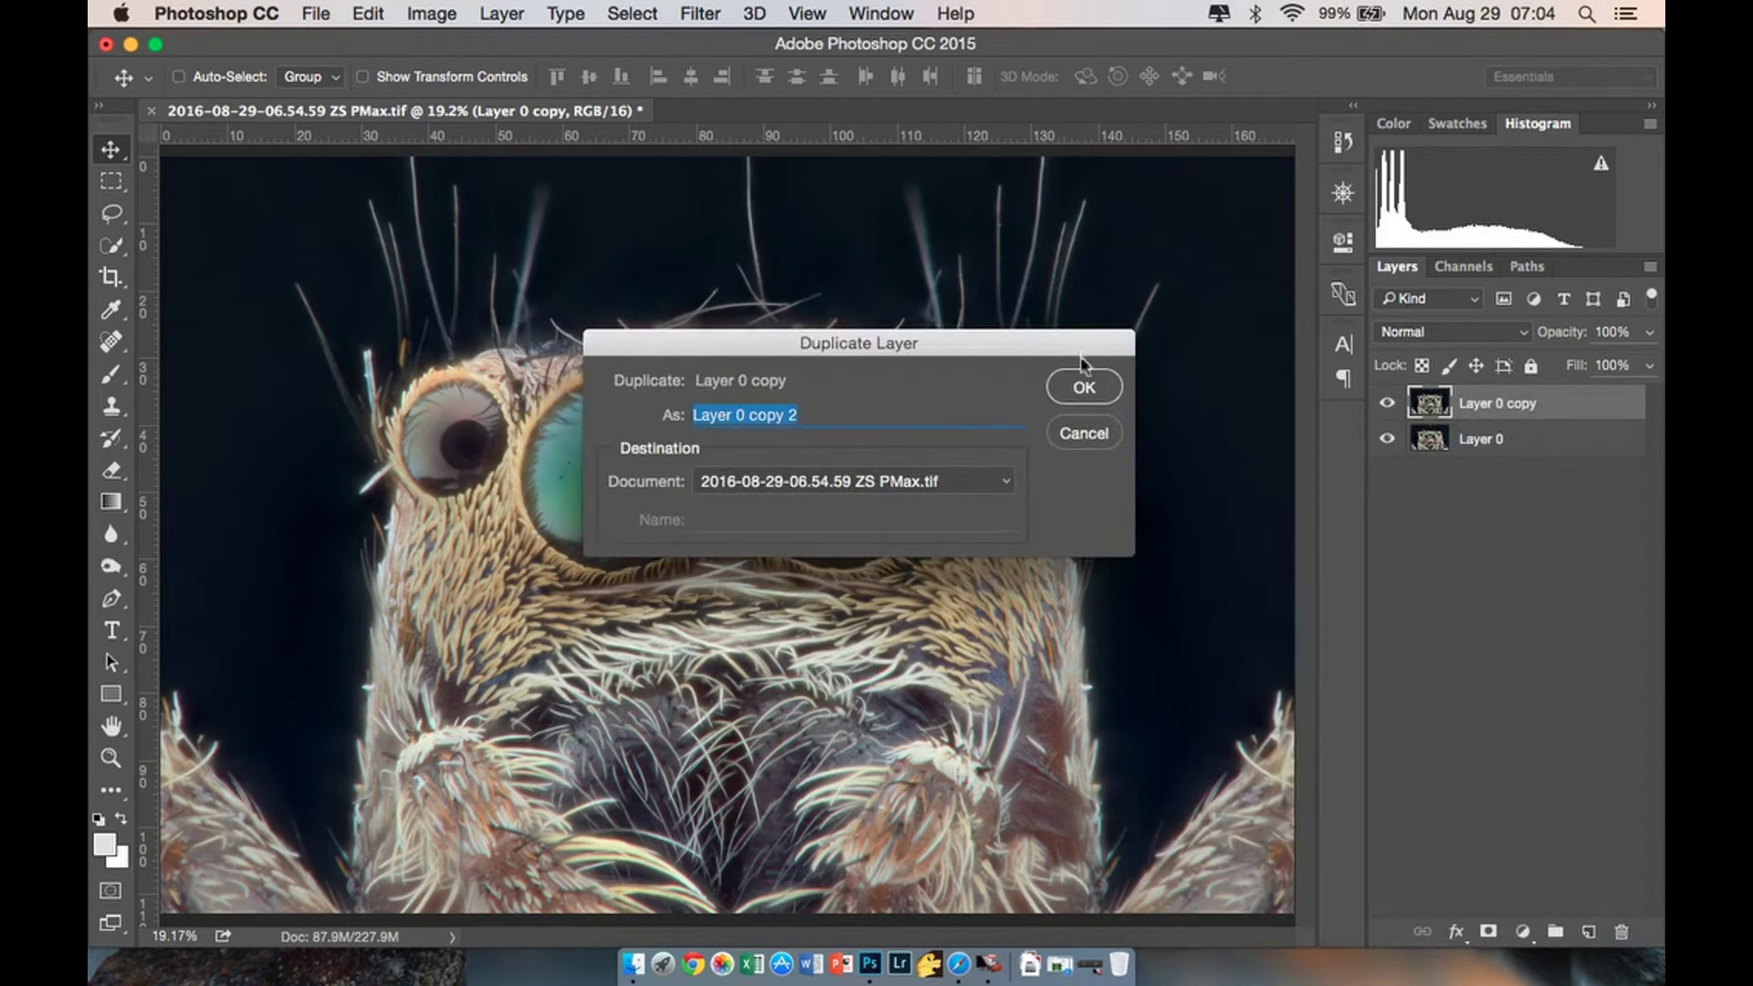
left_click(1083, 386)
key("super+minus")
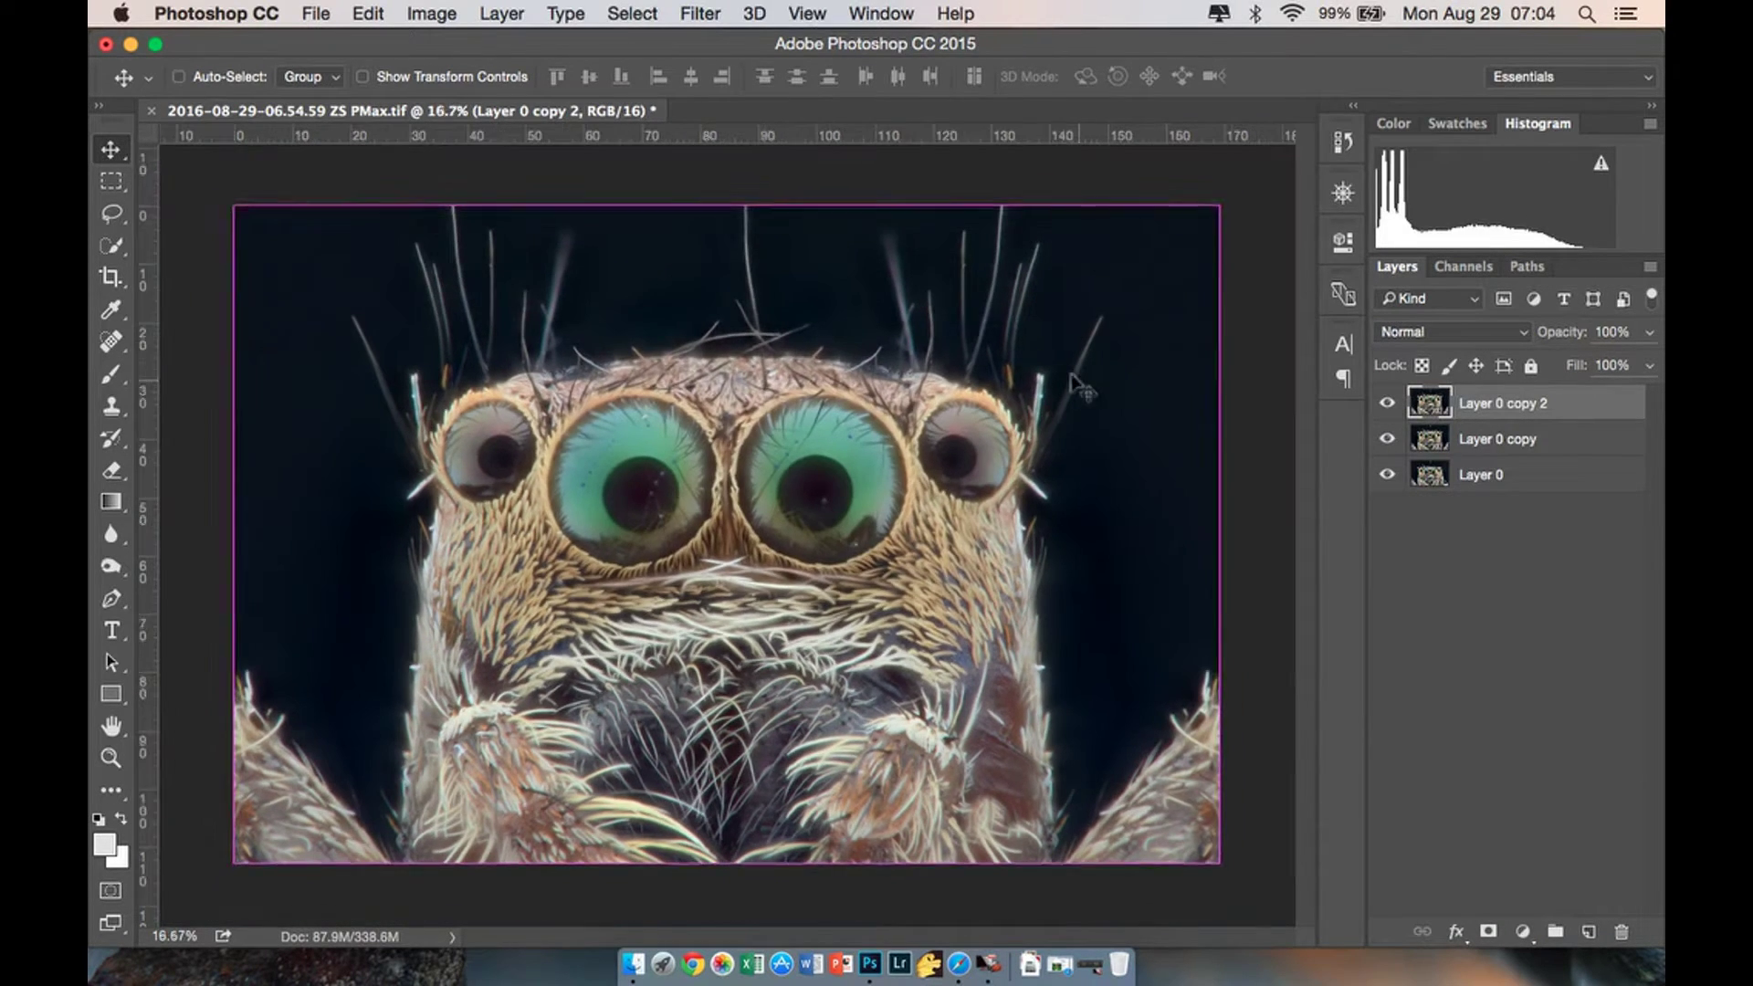
Open the Camera Raw filter and set Exposure +0.65, Contrast +42, Highlights -68, Shadows +56, Whites -70 and Blacks +15, starting from Auto.
left_click(700, 13)
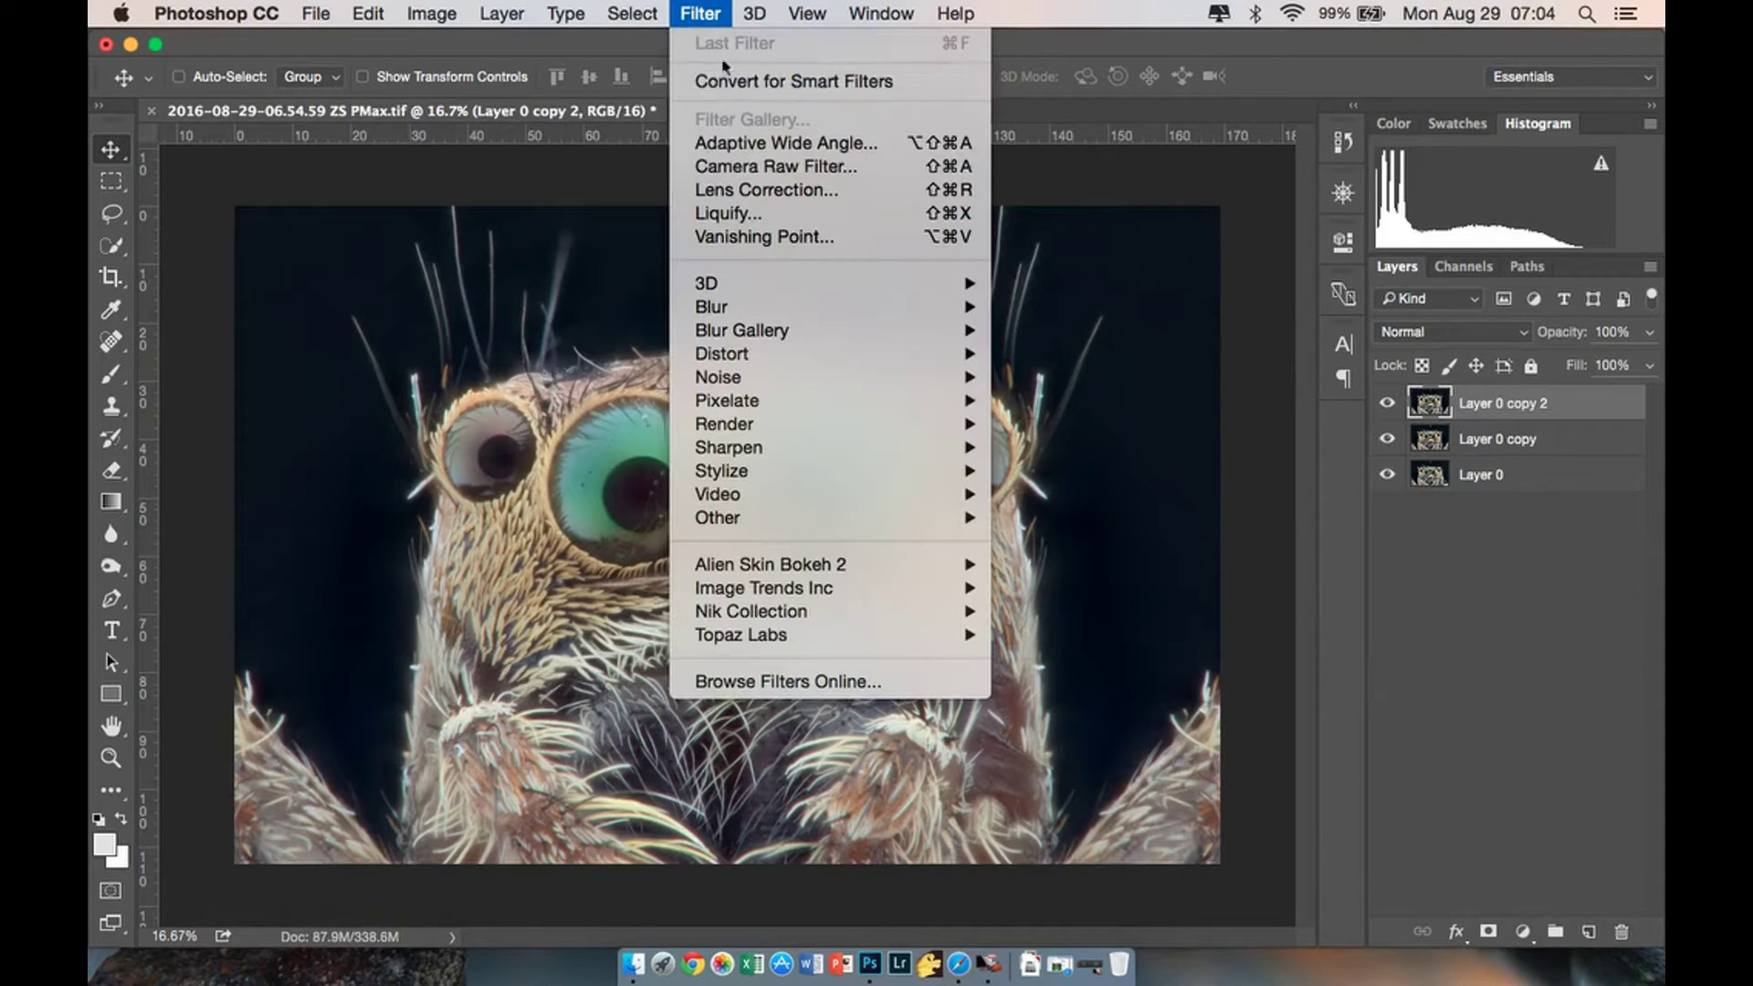
left_click(736, 166)
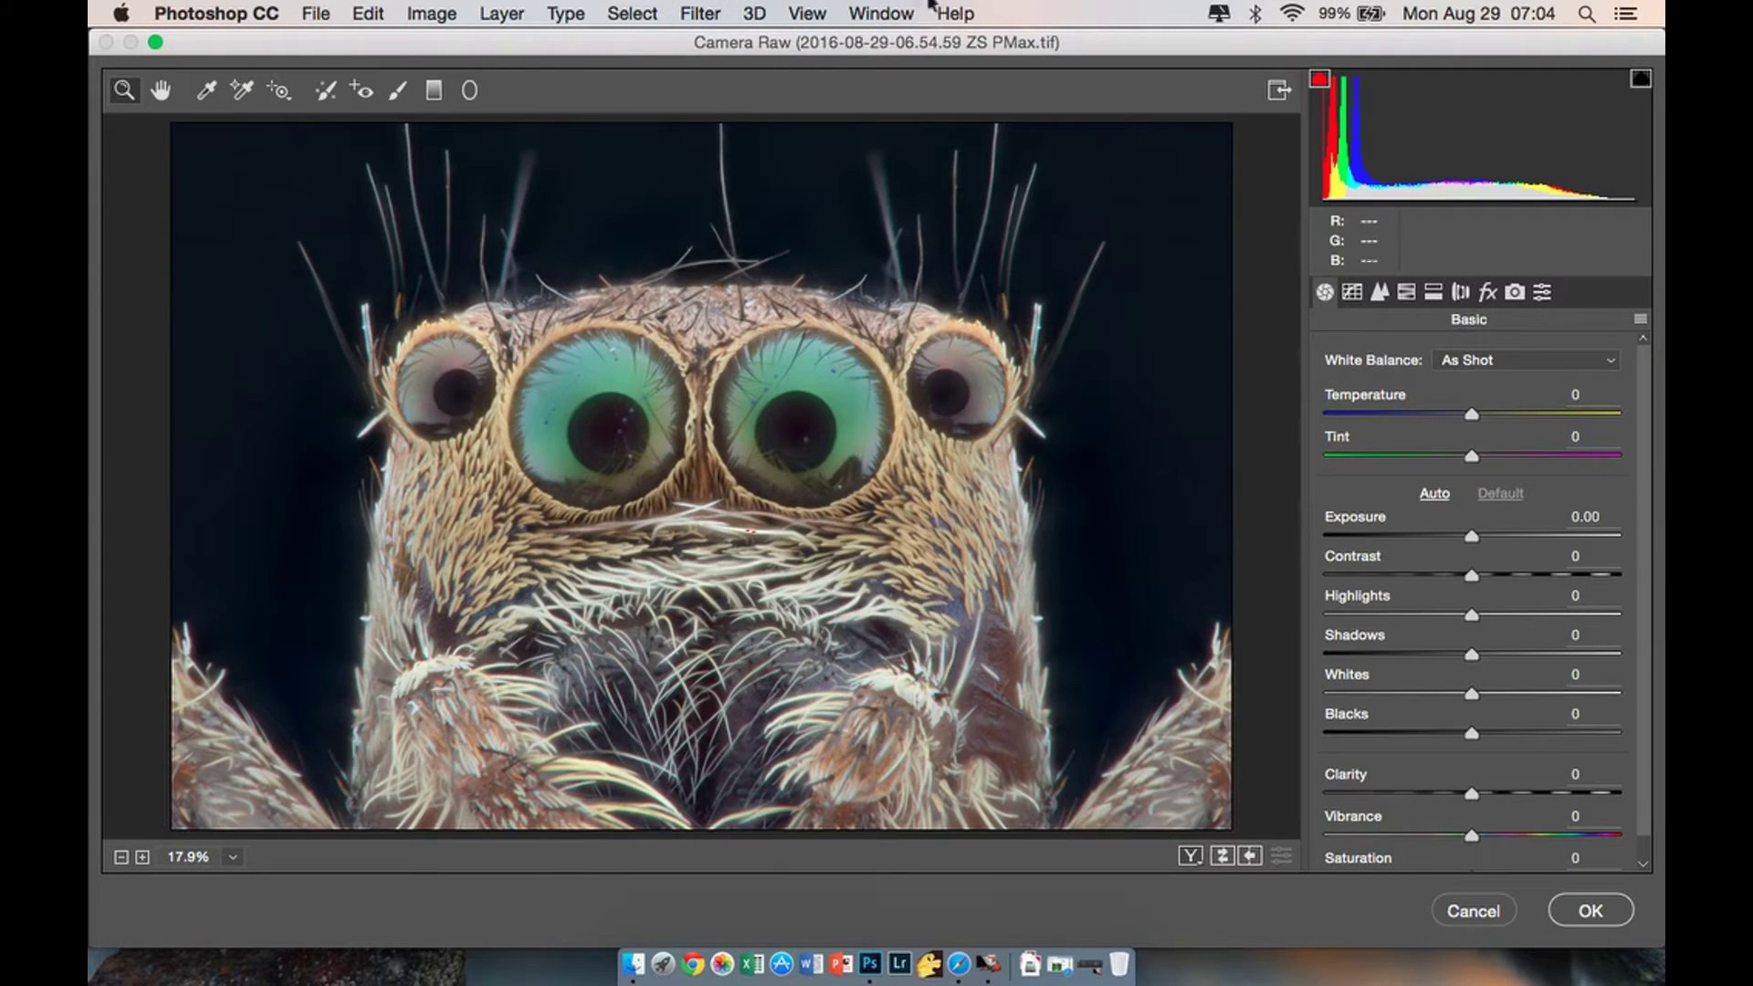
left_click(1435, 494)
left_click_drag(1479, 694, 1392, 694)
mouse_move(1545, 655)
left_mouse_down()
mouse_move(1480, 654)
mouse_move(1554, 654)
left_mouse_up()
left_click(1492, 732)
left_click(1511, 567)
left_click_drag(1503, 573, 1477, 545)
left_click_drag(1397, 694, 1367, 694)
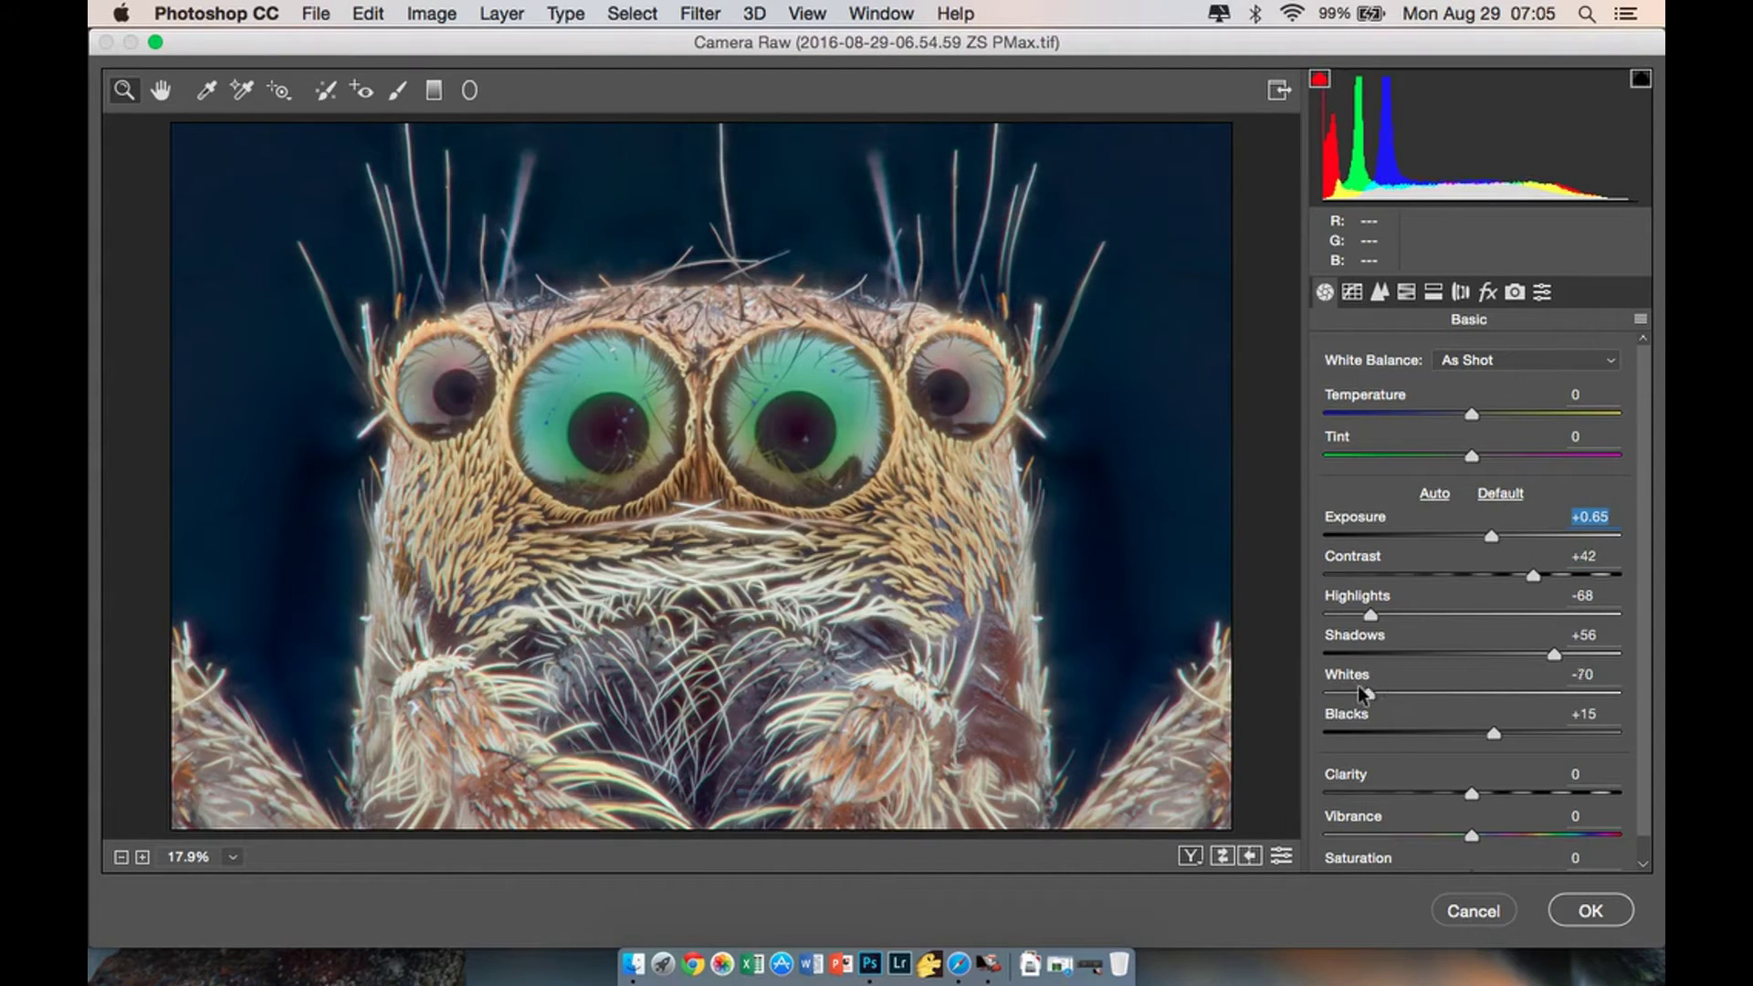
Set Clarity to +18, Vibrance to +28, Saturation to +13 and Temperature to -5.
left_click_drag(1470, 792, 1513, 834)
scroll(1490, 840, "down", 2)
left_click(1494, 850)
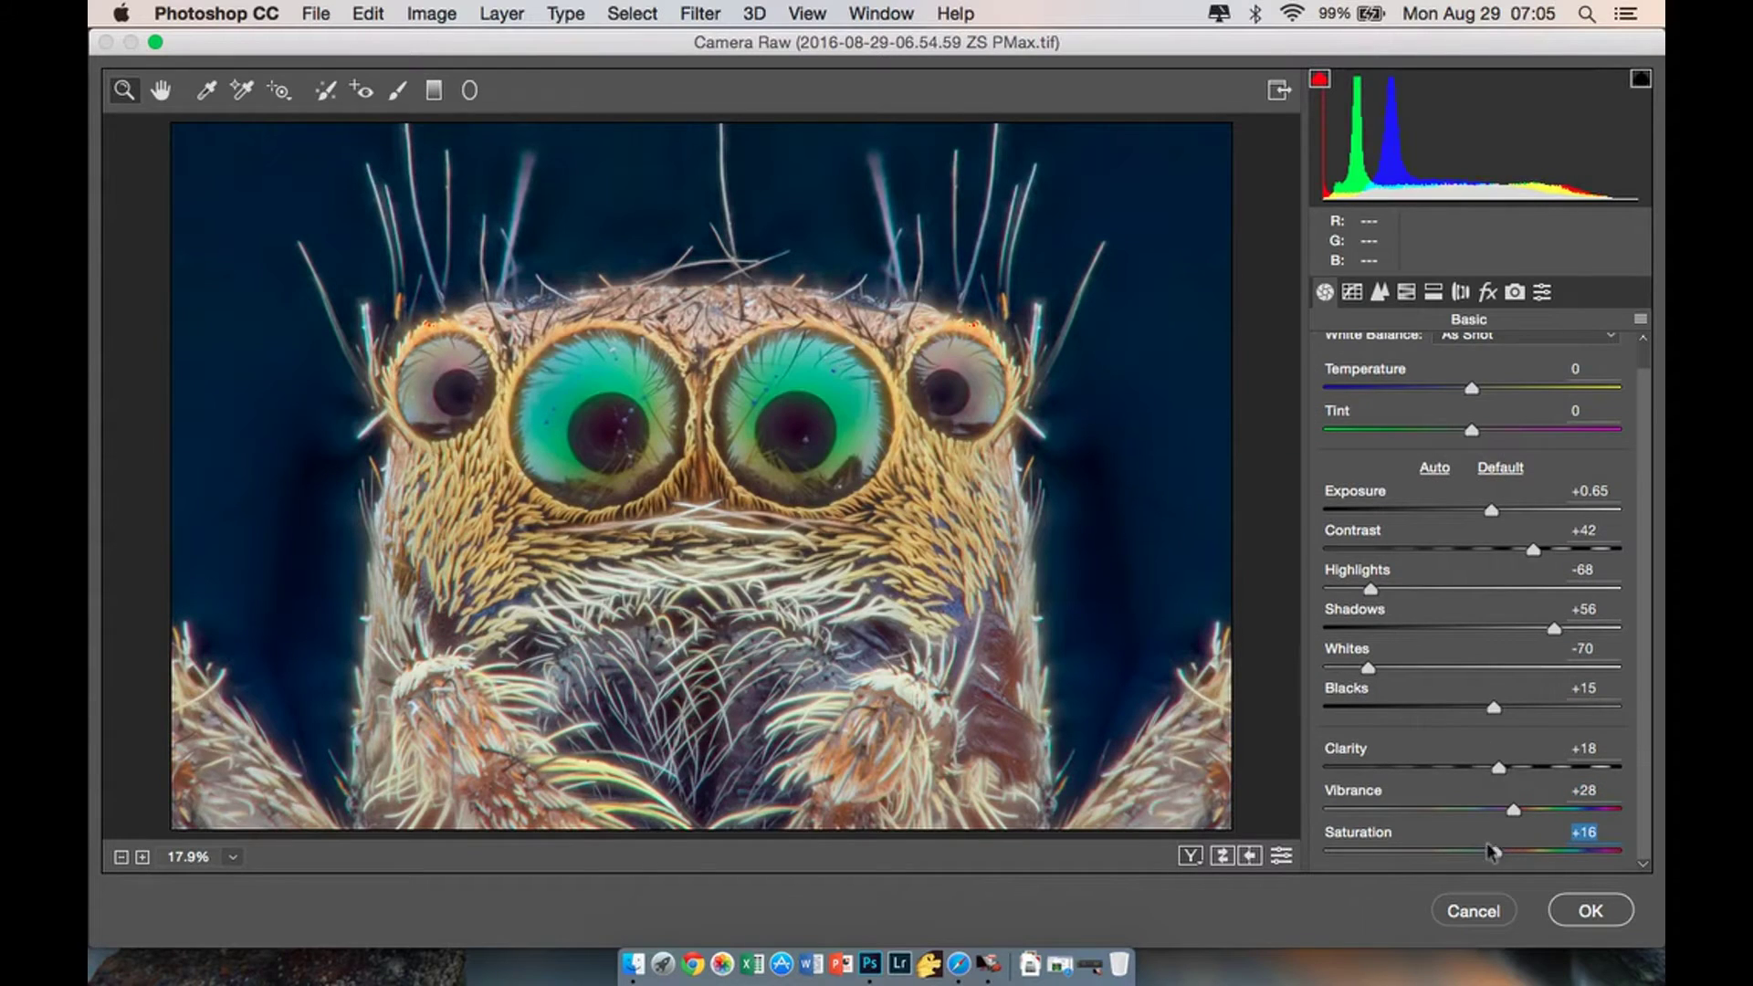
left_click_drag(1468, 388, 1459, 388)
left_click(1462, 388)
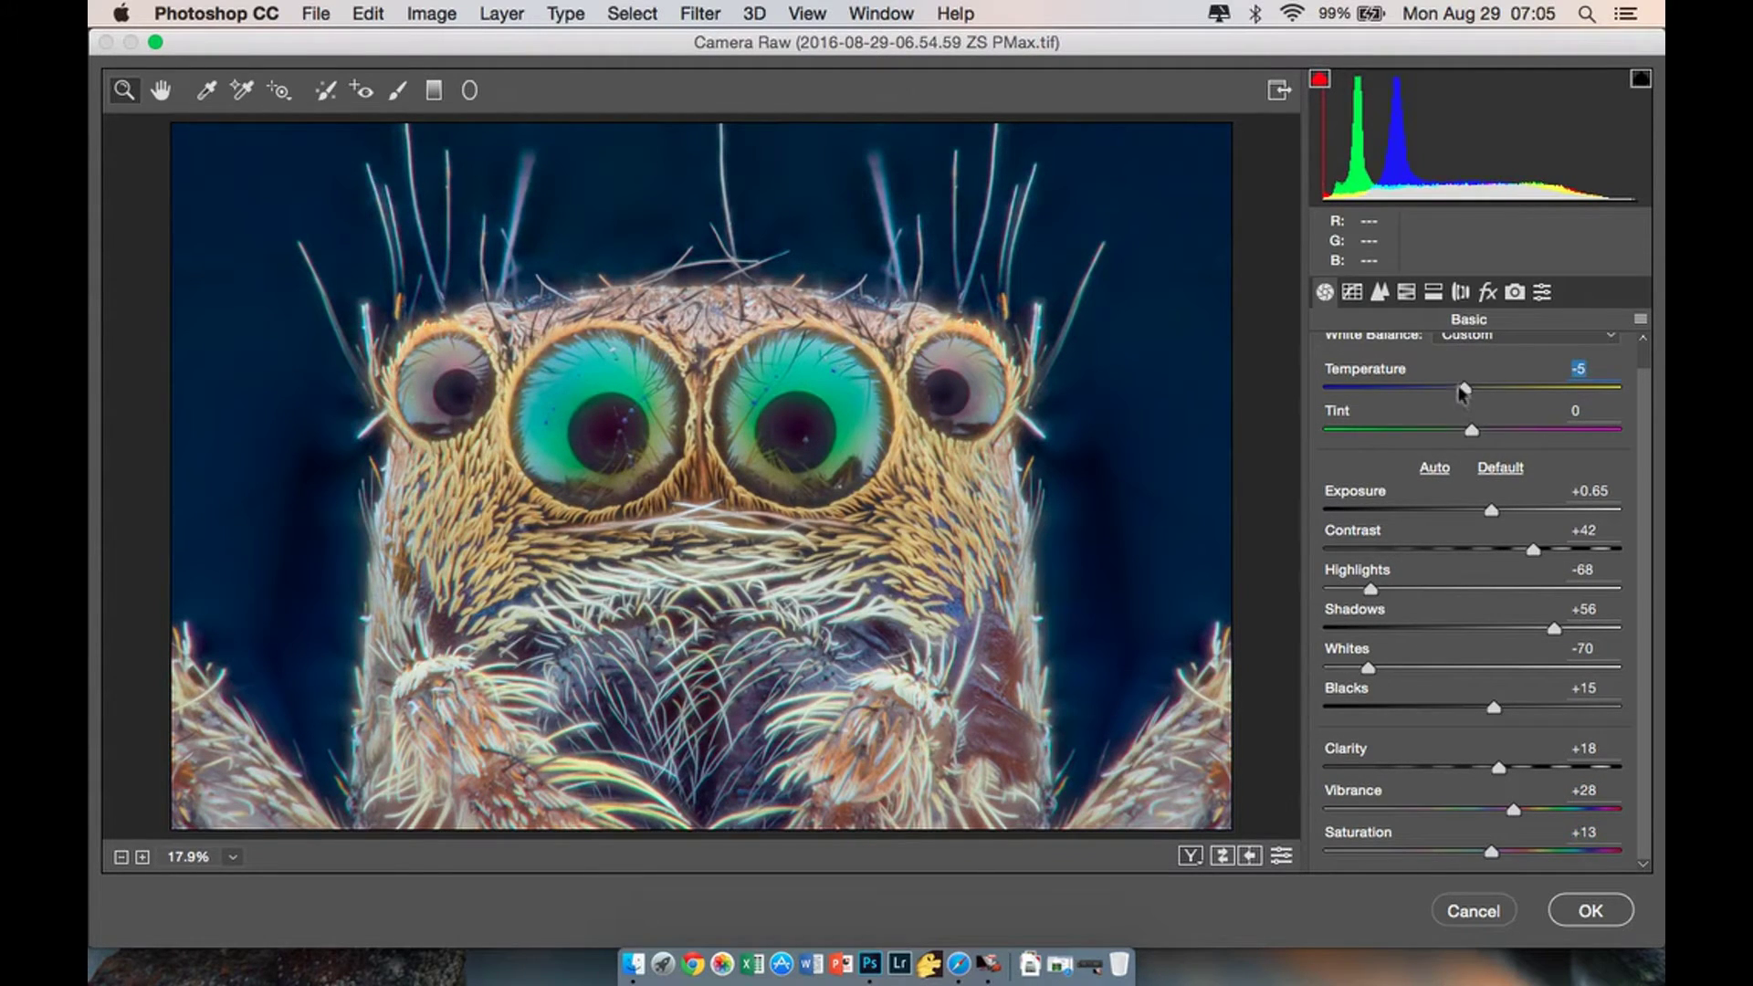
Set the HSL saturation of Yellows to +16, Greens to +6, Aquas to +27 and Blues to -34.
left_click(1406, 291)
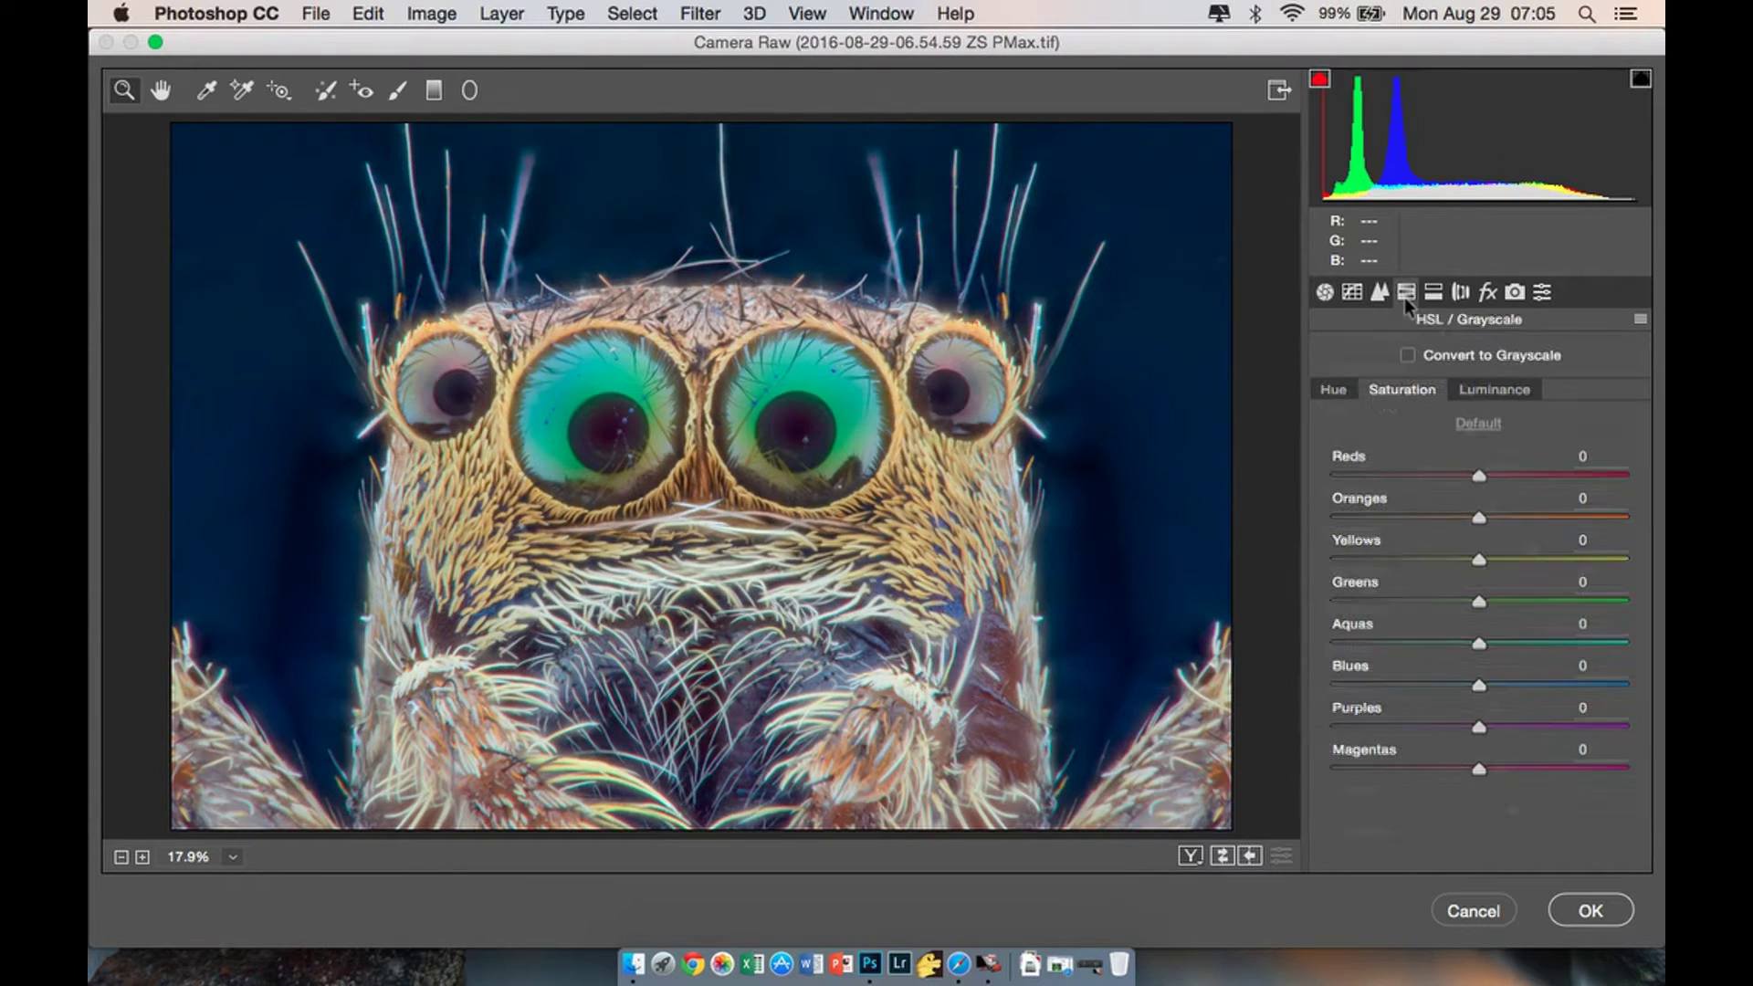
left_click_drag(1467, 683, 1424, 683)
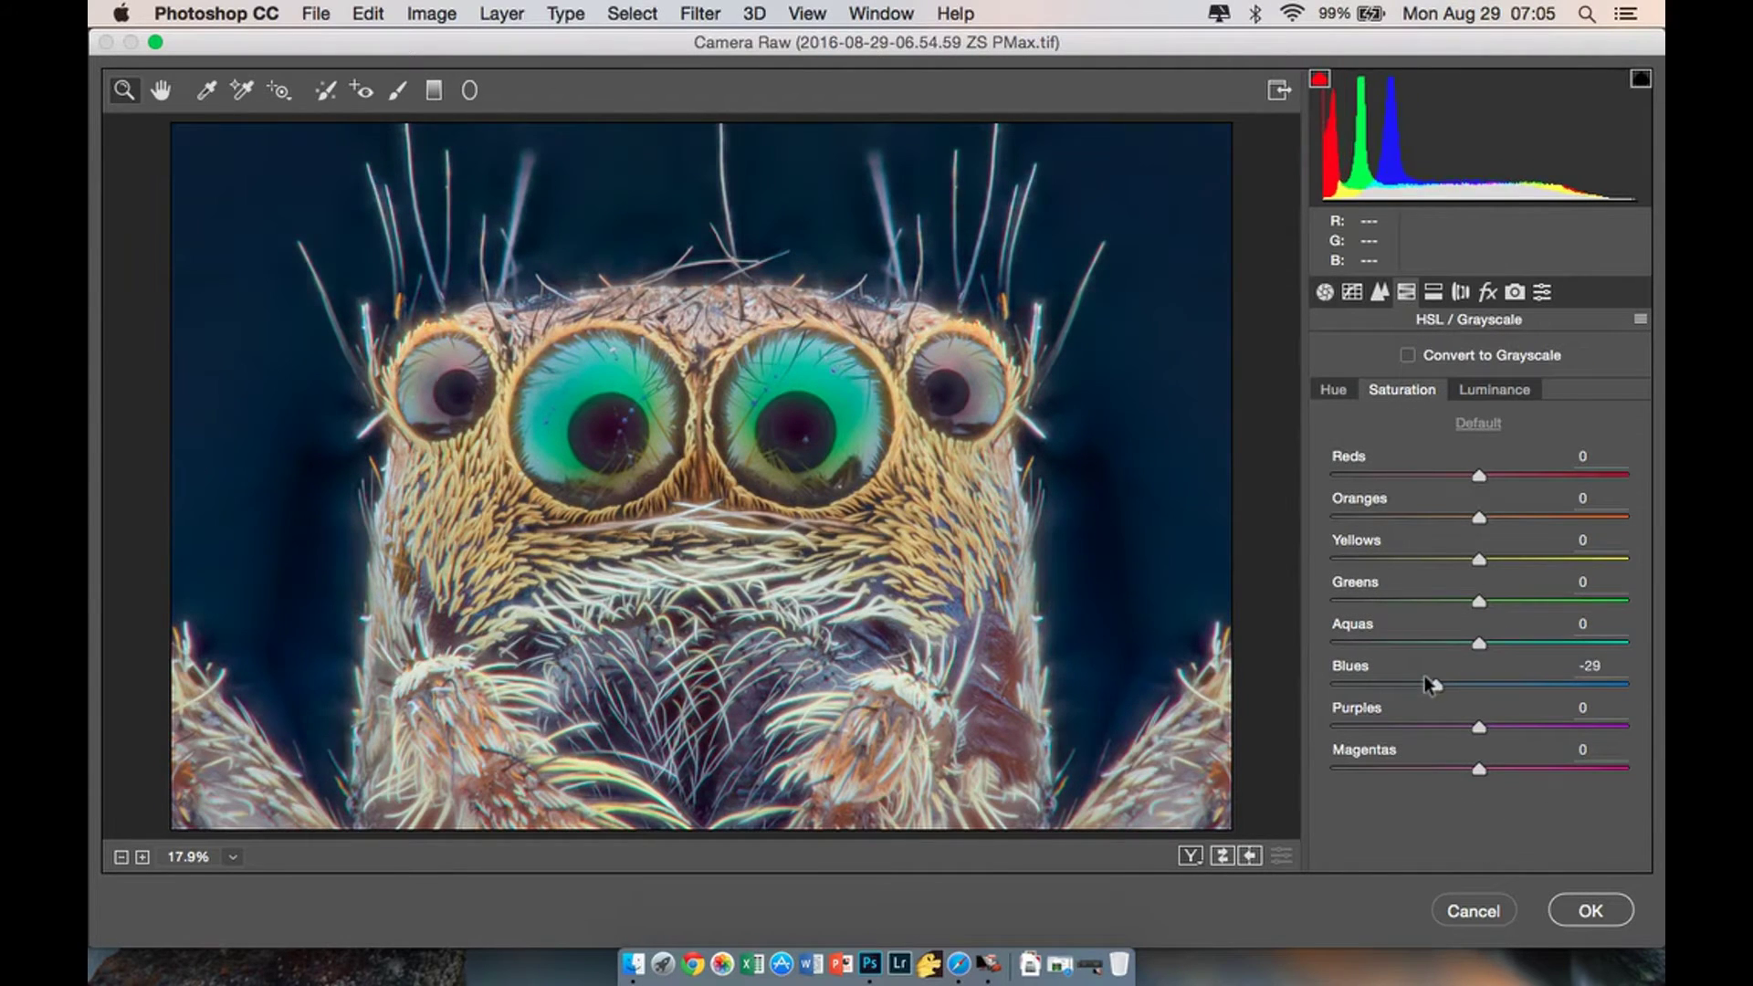
mouse_move(1479, 559)
left_mouse_down()
mouse_move(1438, 560)
mouse_move(1516, 559)
mouse_move(1492, 561)
left_mouse_up()
mouse_move(1479, 643)
left_mouse_down()
mouse_move(1399, 630)
mouse_move(1583, 632)
mouse_move(1512, 647)
left_mouse_up()
left_click_drag(1422, 599, 1481, 609)
left_click(1431, 687)
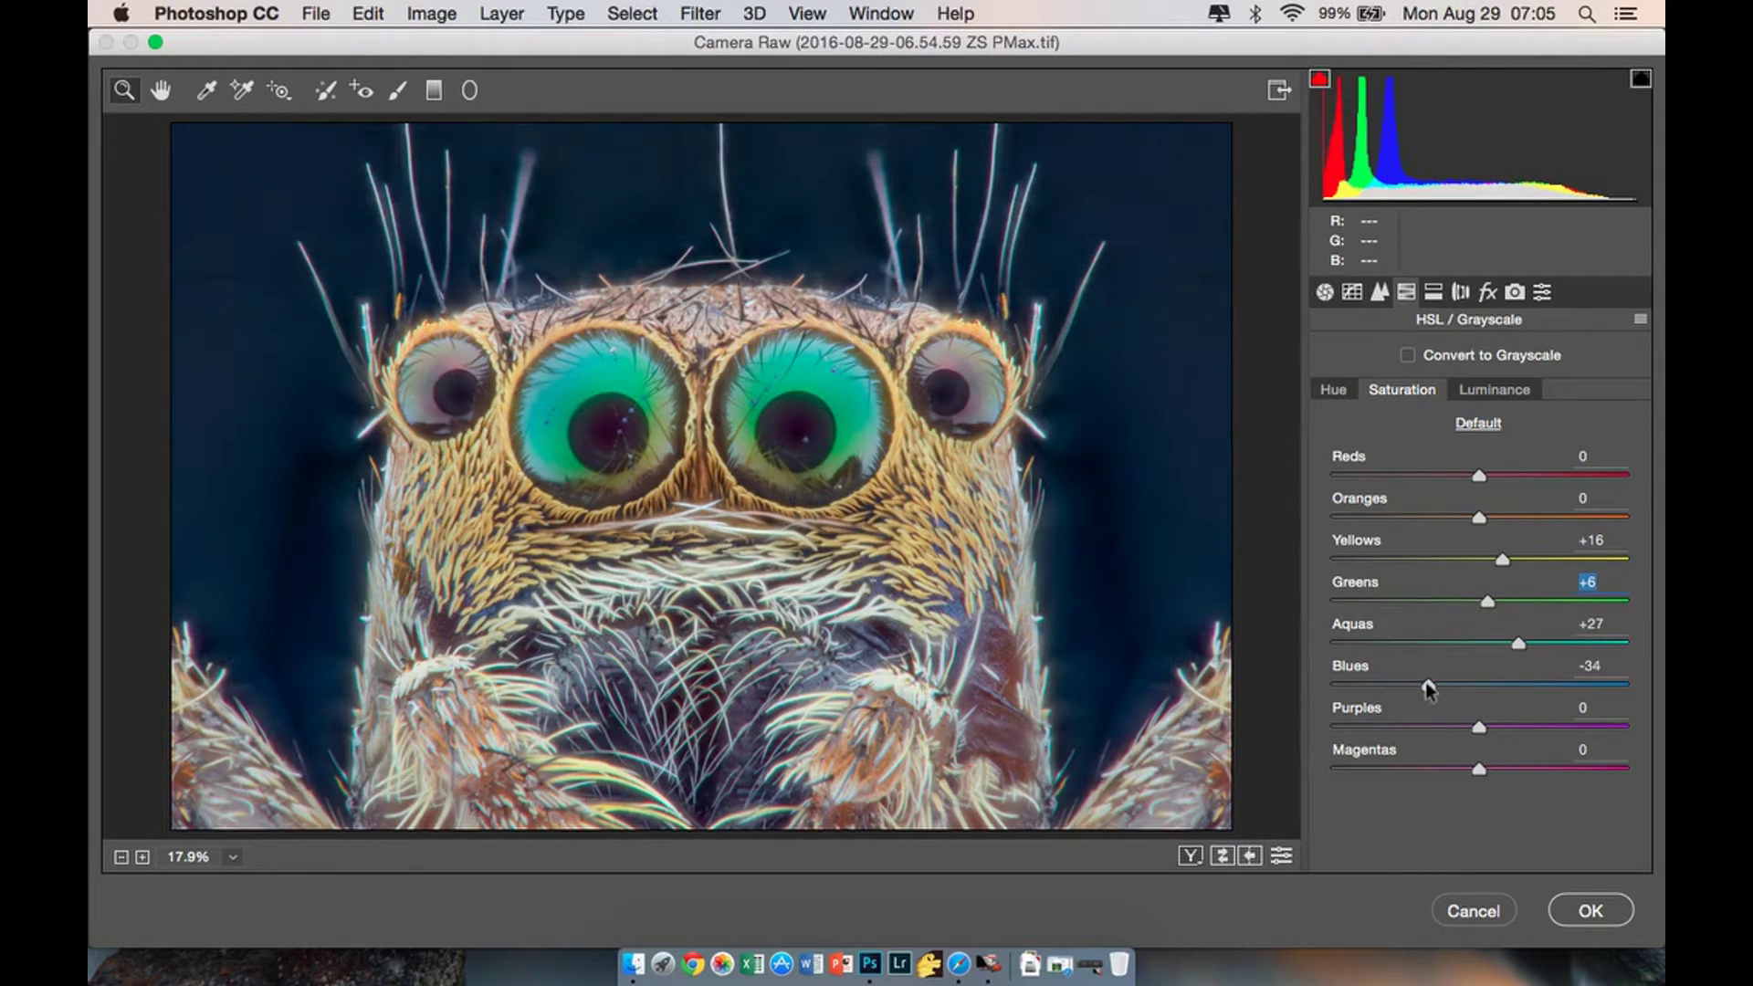
Make a slight Detail adjustment and apply the Camera Raw filter to Layer 0 copy 2.
left_click(1380, 291)
left_click_drag(1326, 605, 1353, 603)
left_click(1324, 291)
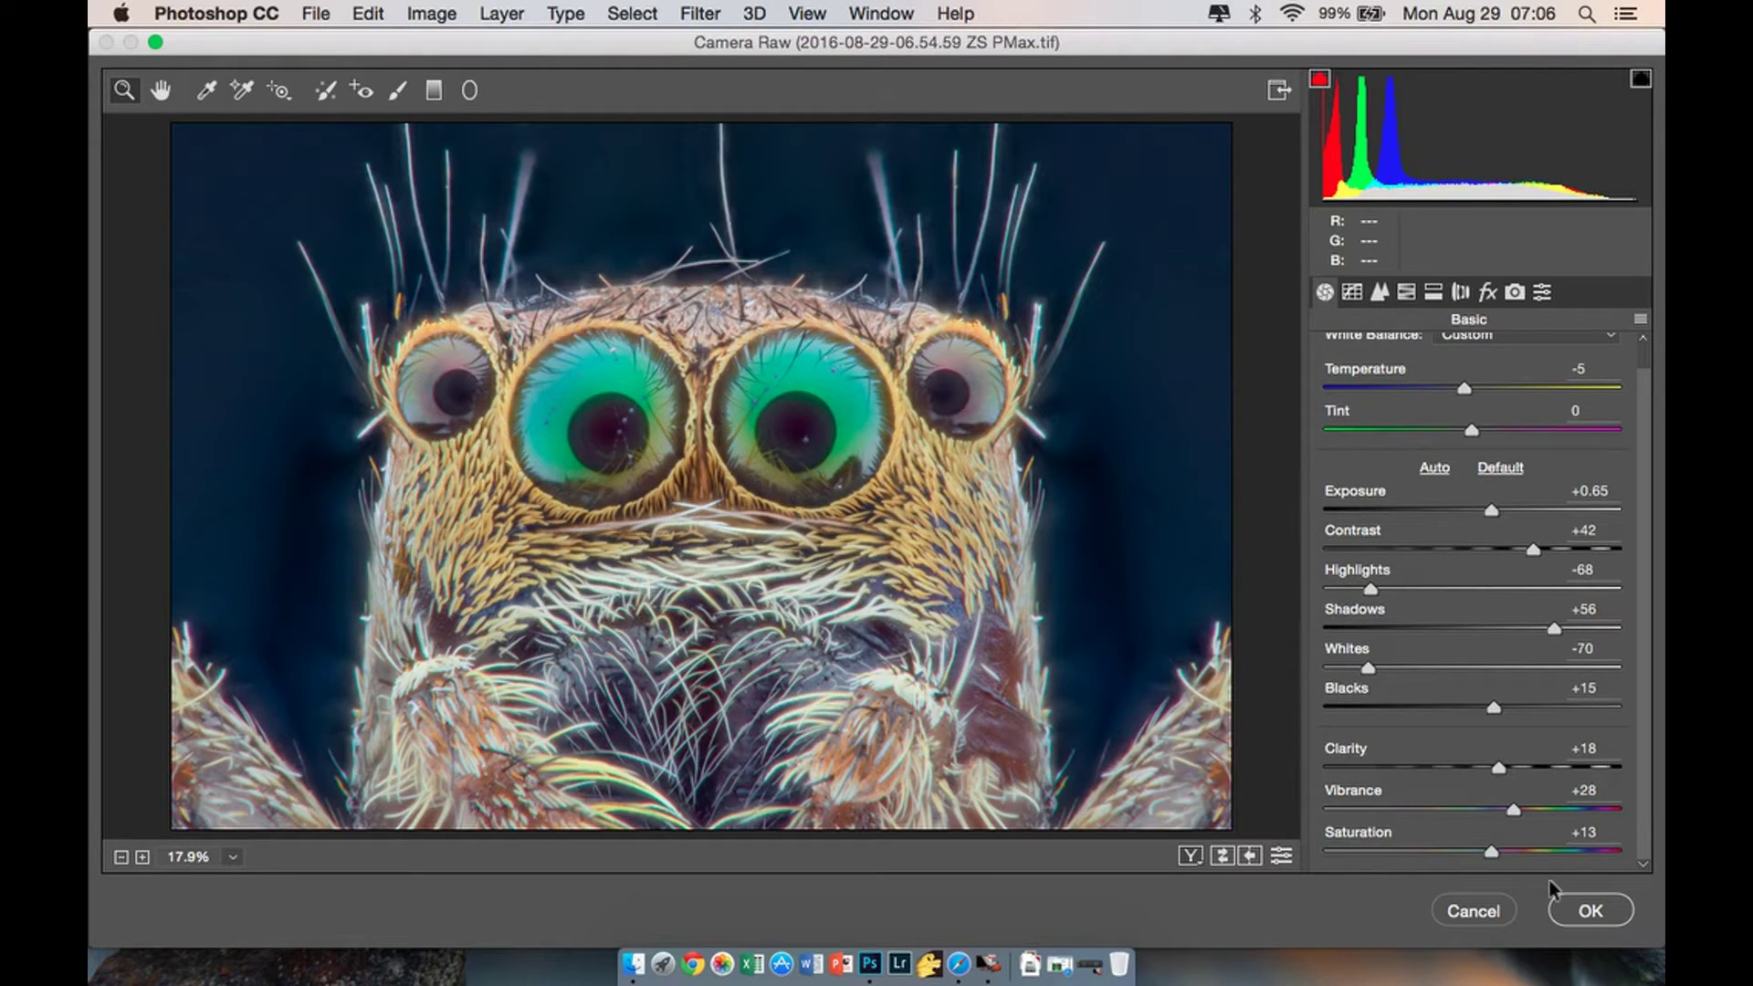
left_click(1563, 910)
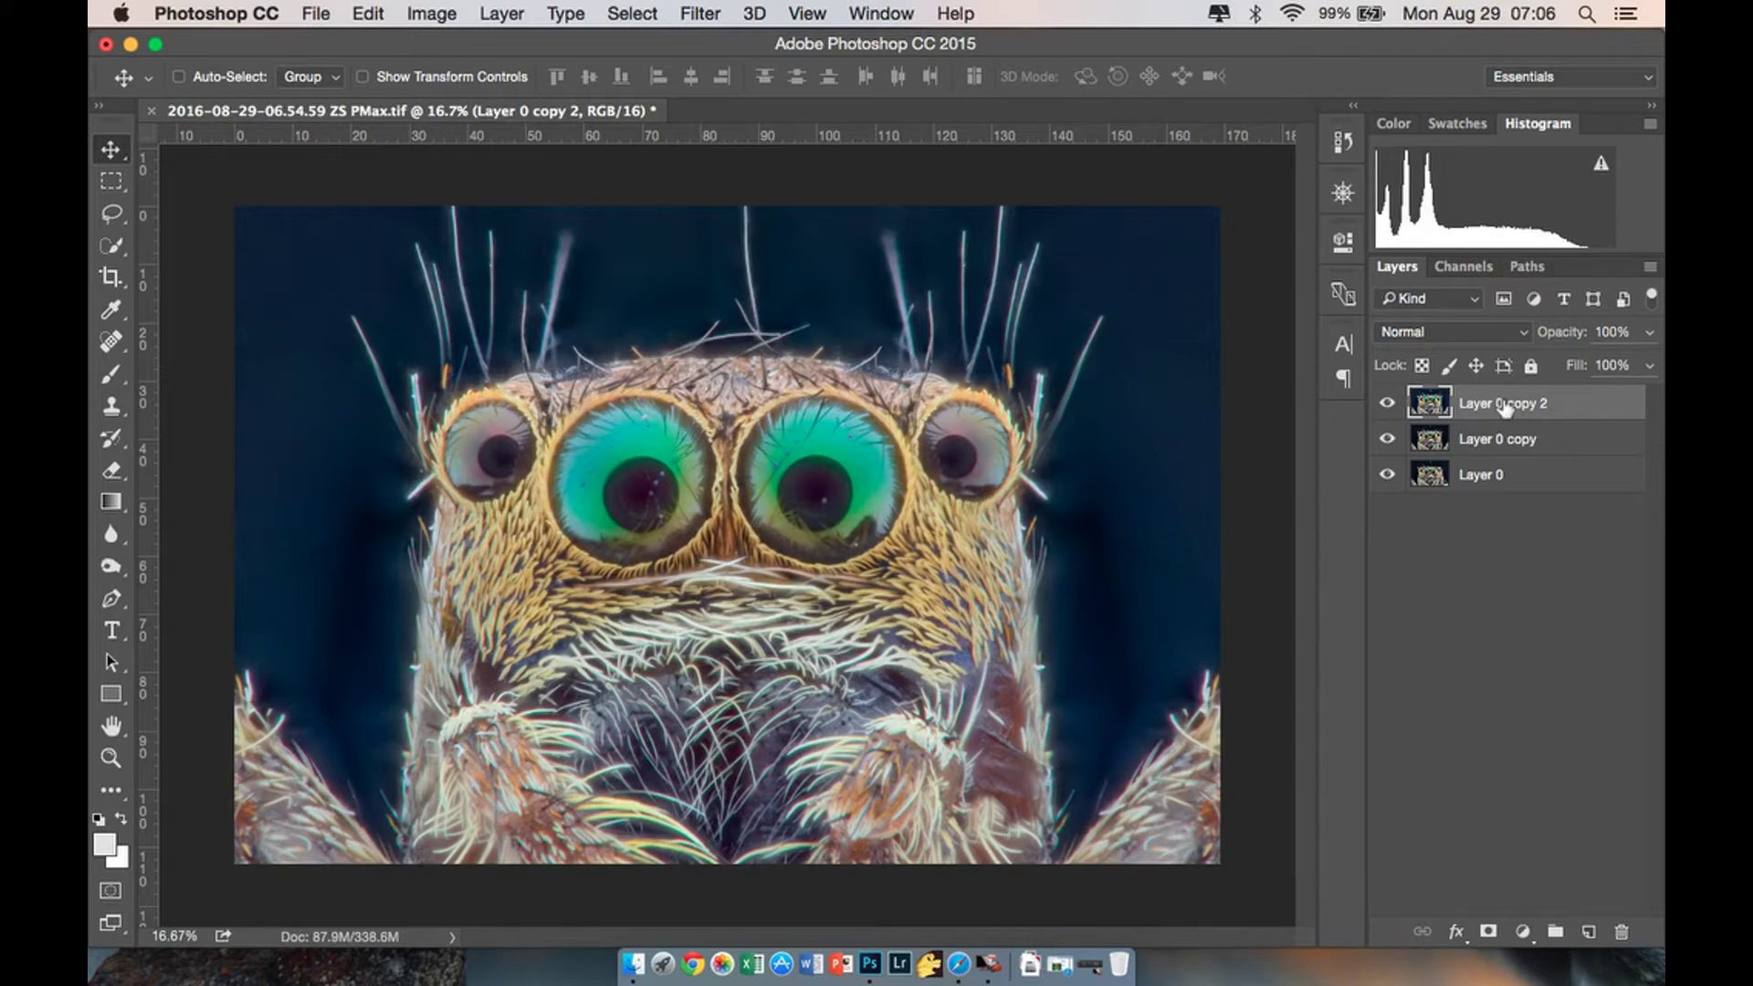
Compare the individual Red, Green and Blue channels and duplicate the Red channel.
left_click(1466, 267)
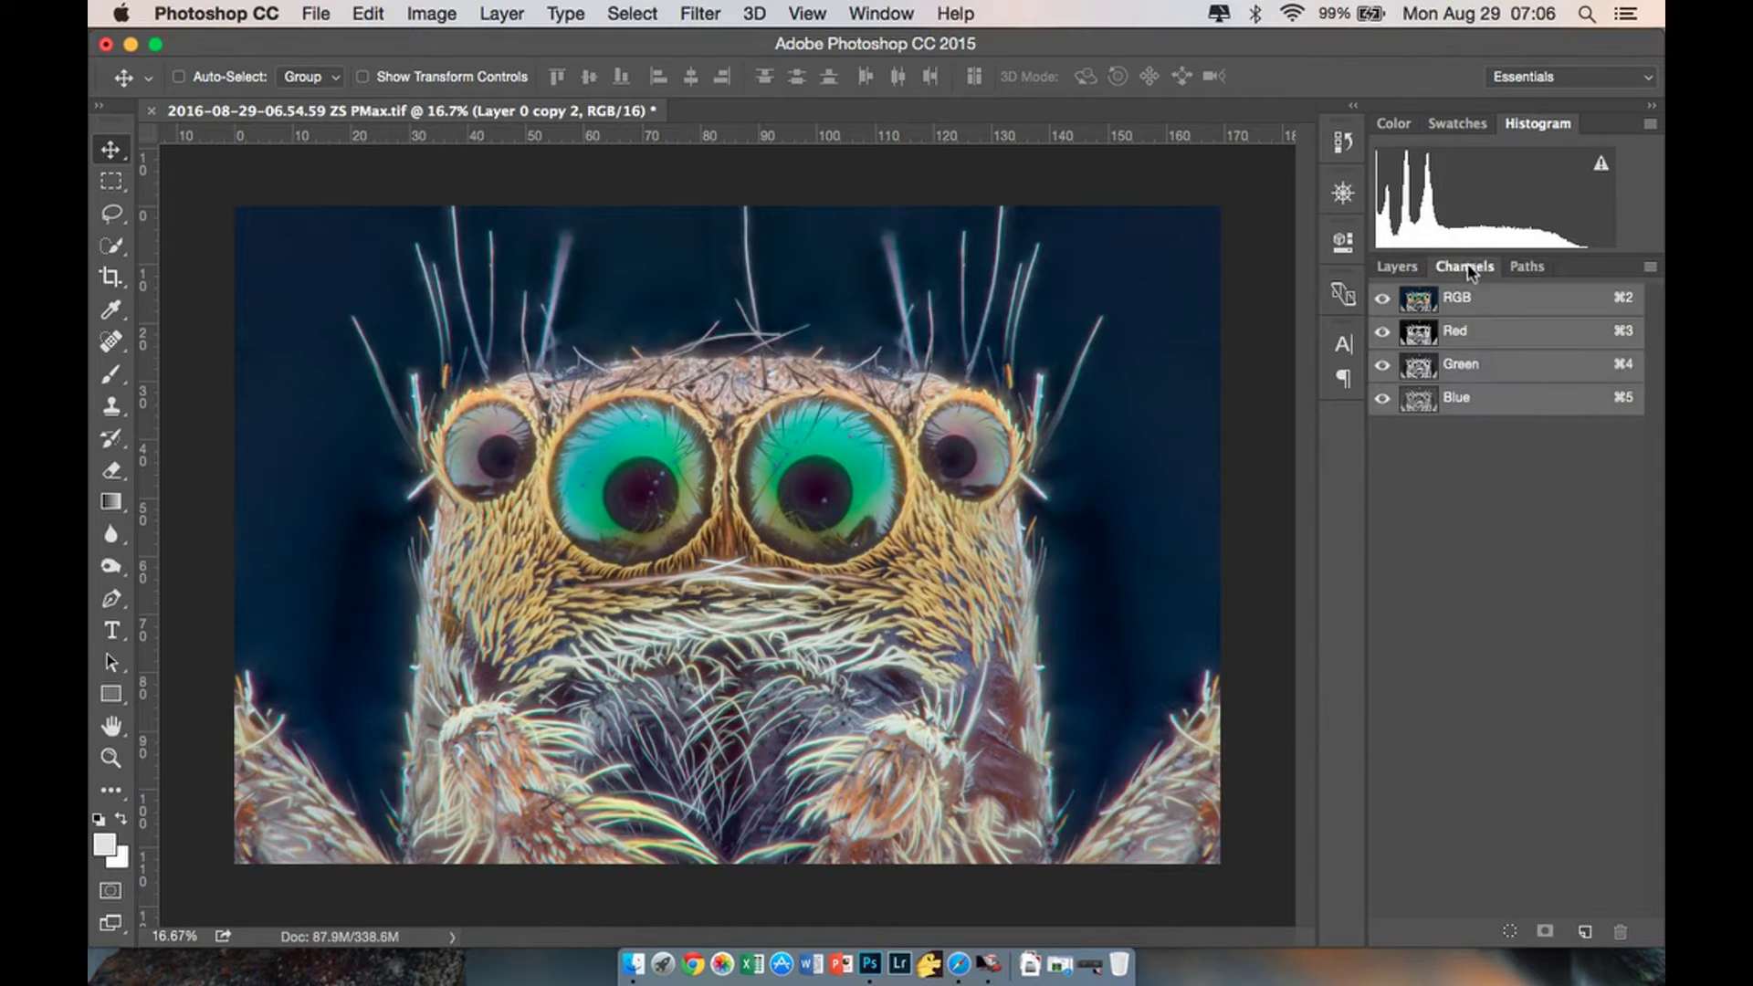
left_click(1461, 331)
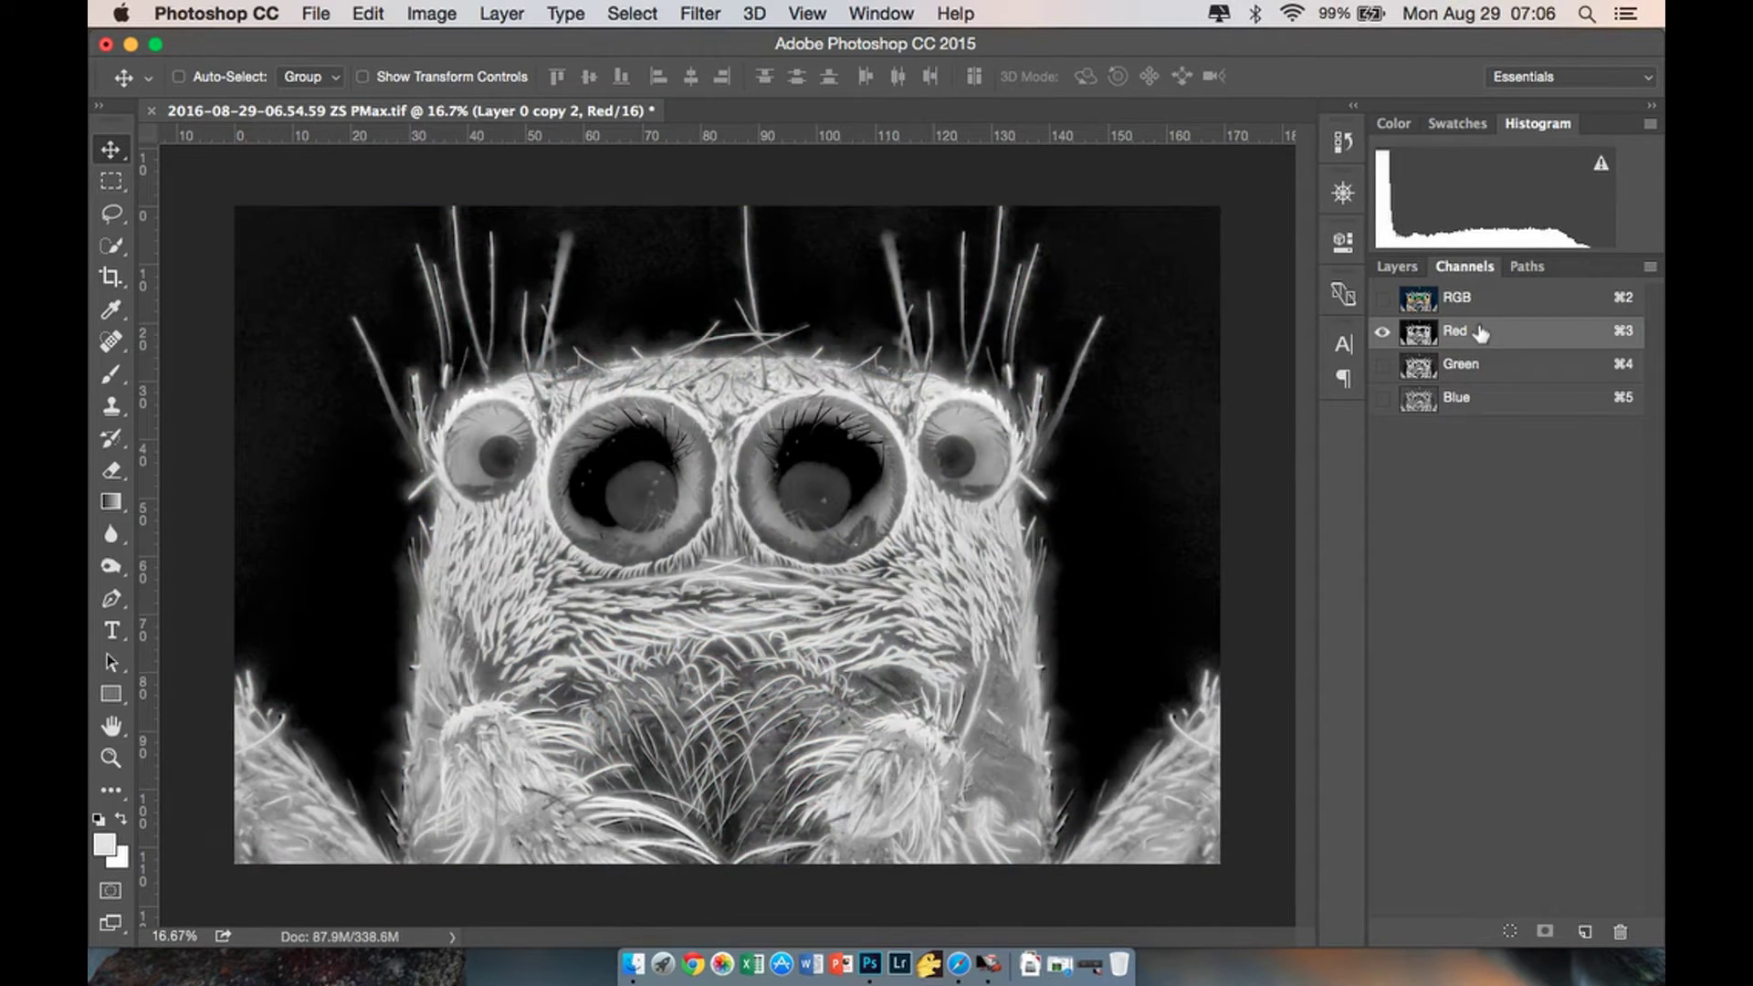
left_click(1506, 369)
left_click(1518, 402)
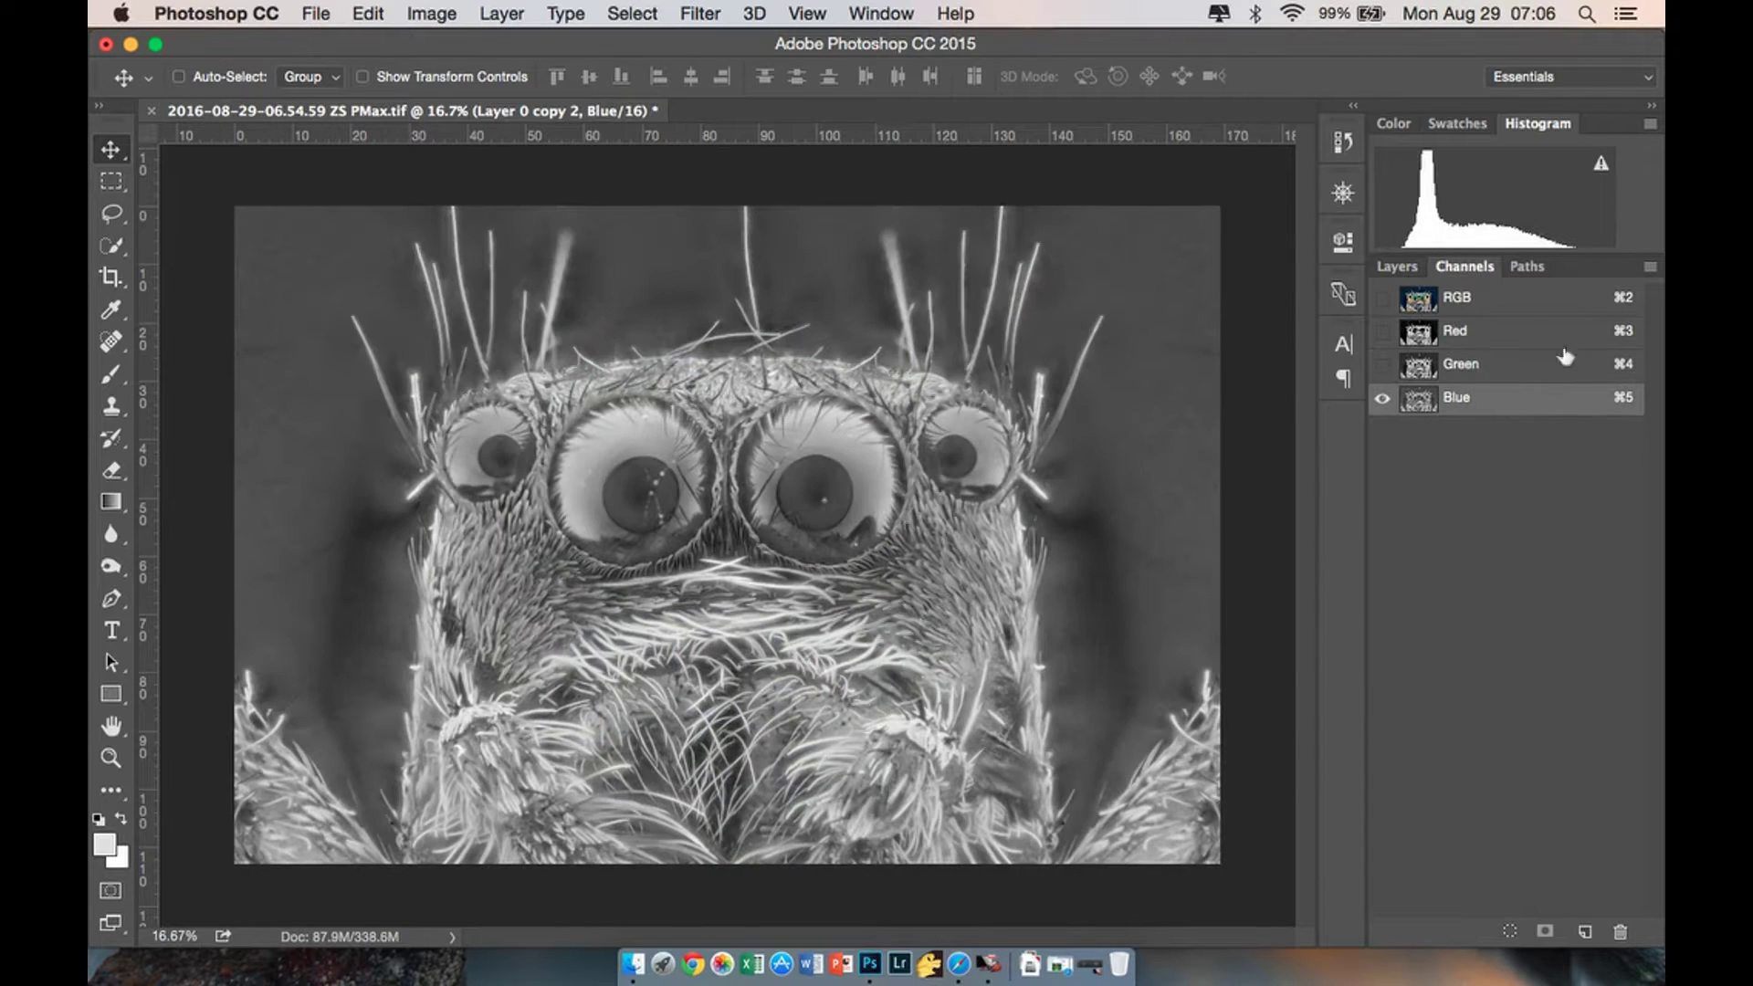
left_click(1545, 327)
left_click_drag(1531, 340, 1585, 932)
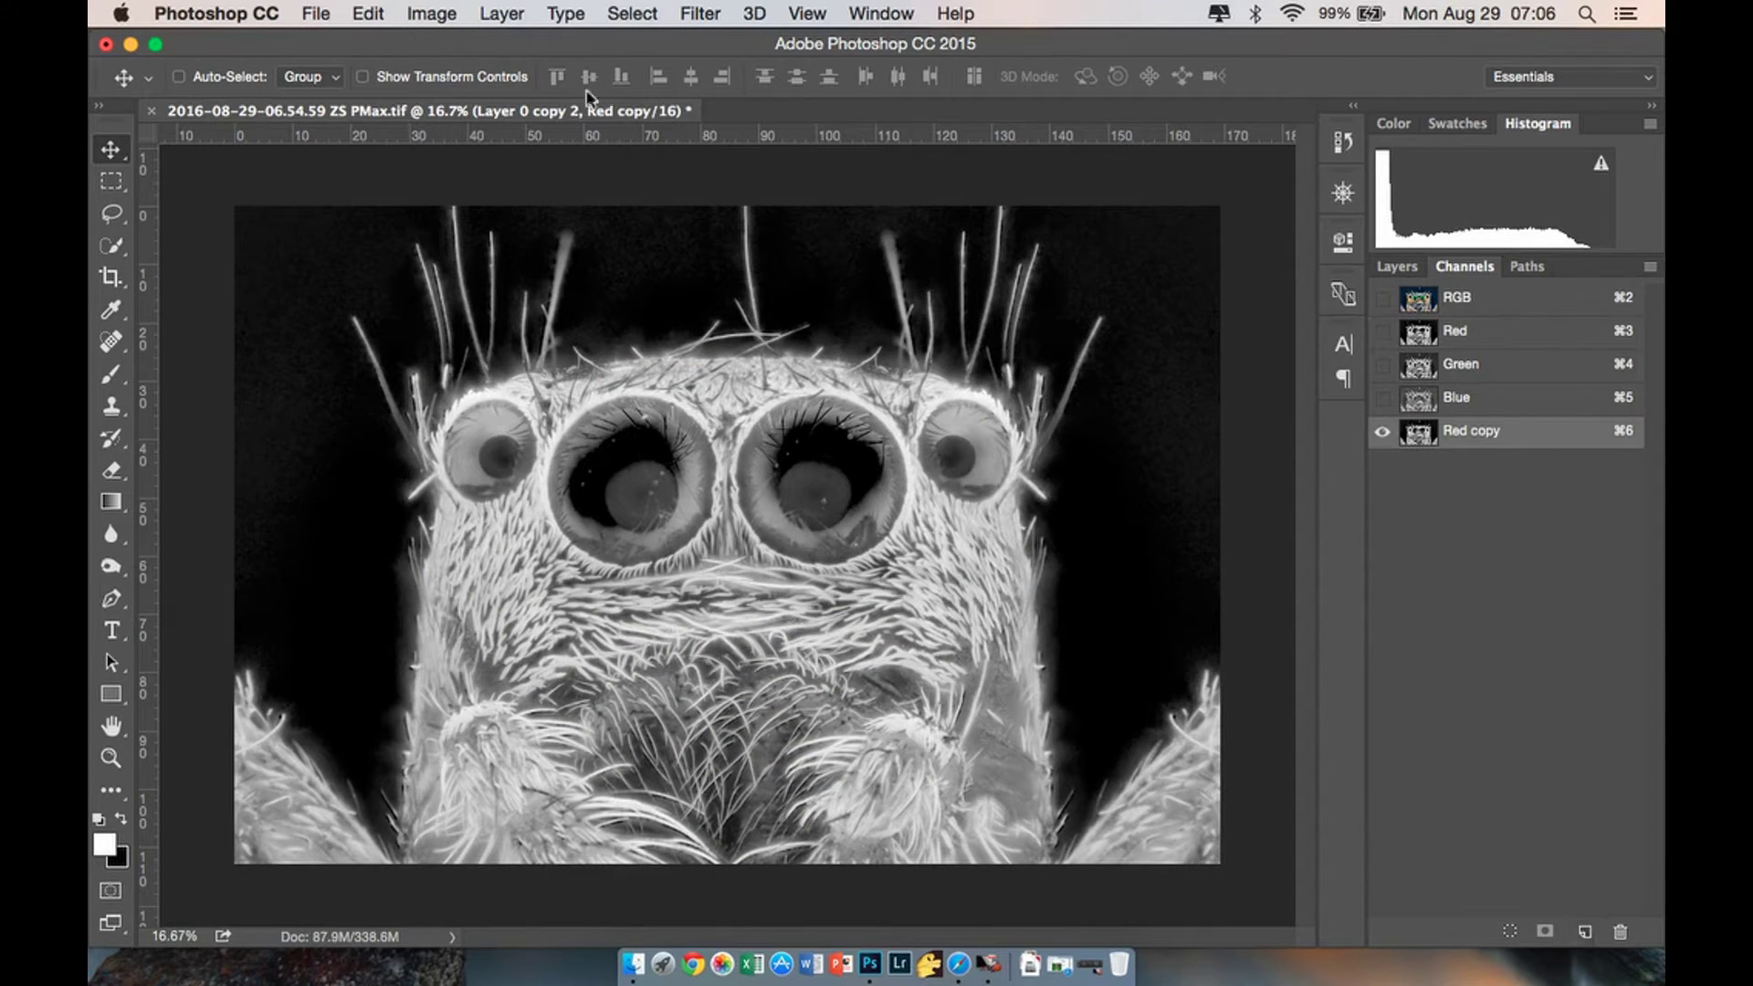
Apply Levels to the Red copy channel with a black input of 68 and a white input of 82.
left_click(449, 22)
mouse_move(548, 81)
left_click(691, 104)
left_click_drag(1163, 436, 1223, 443)
left_click_drag(1477, 439, 1260, 442)
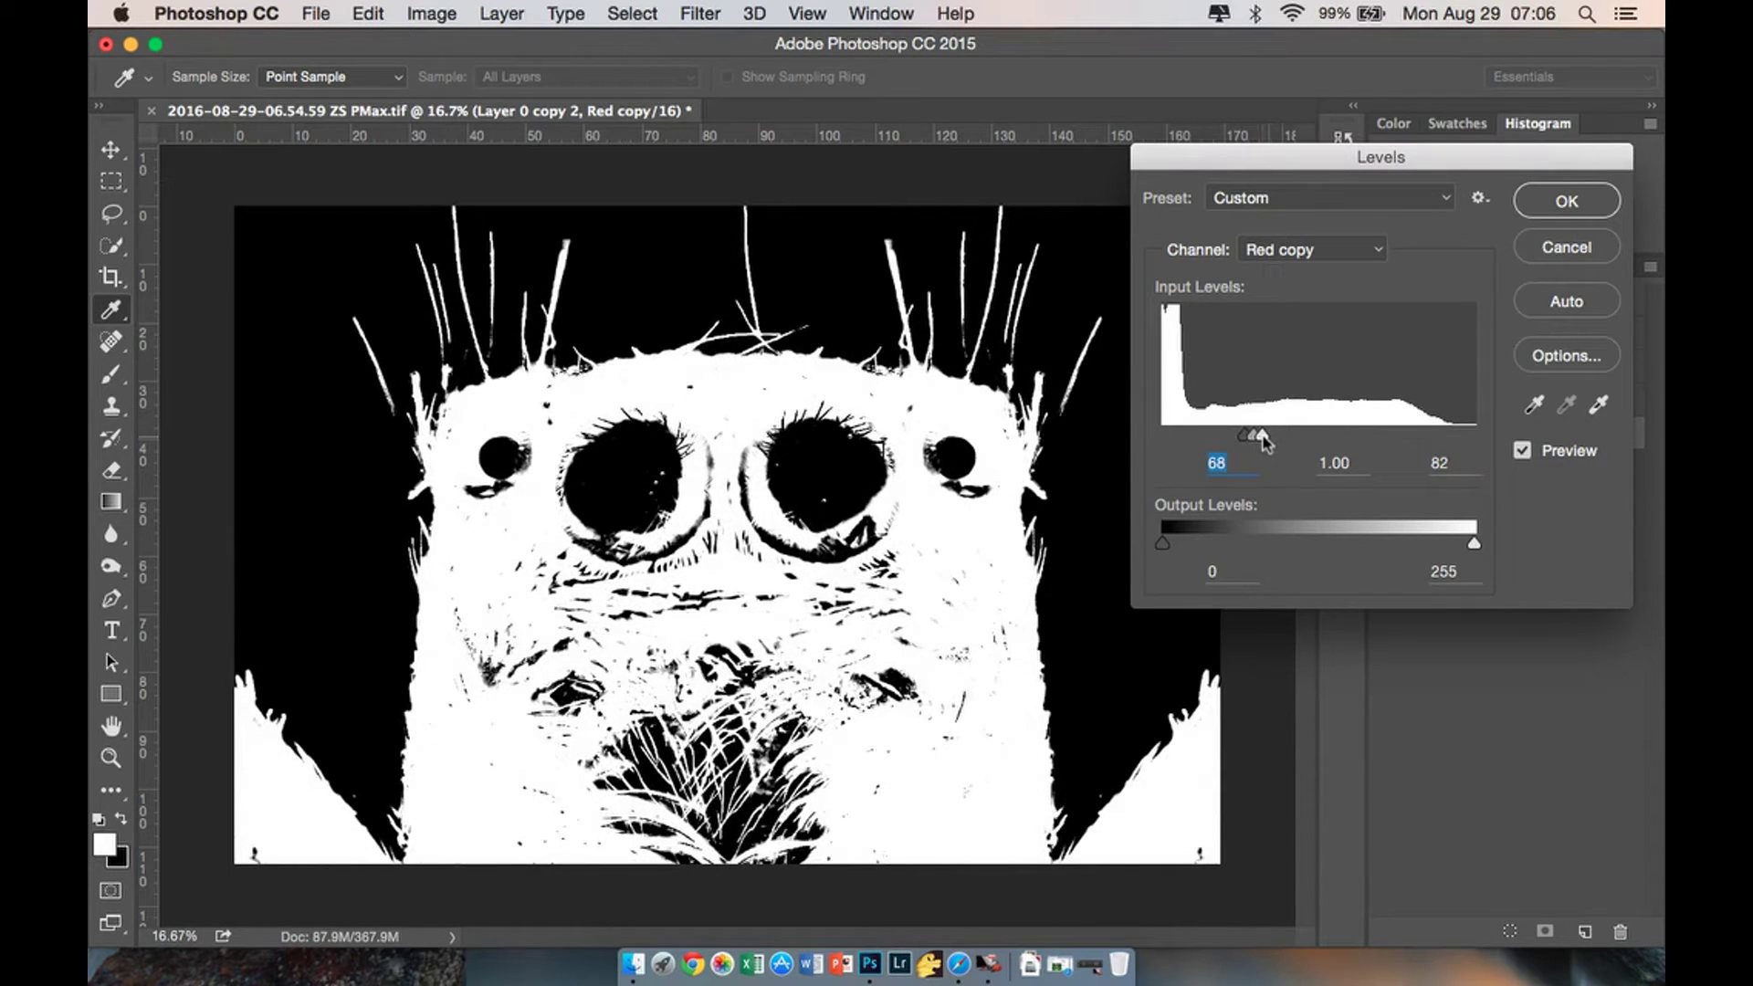
left_click(1543, 206)
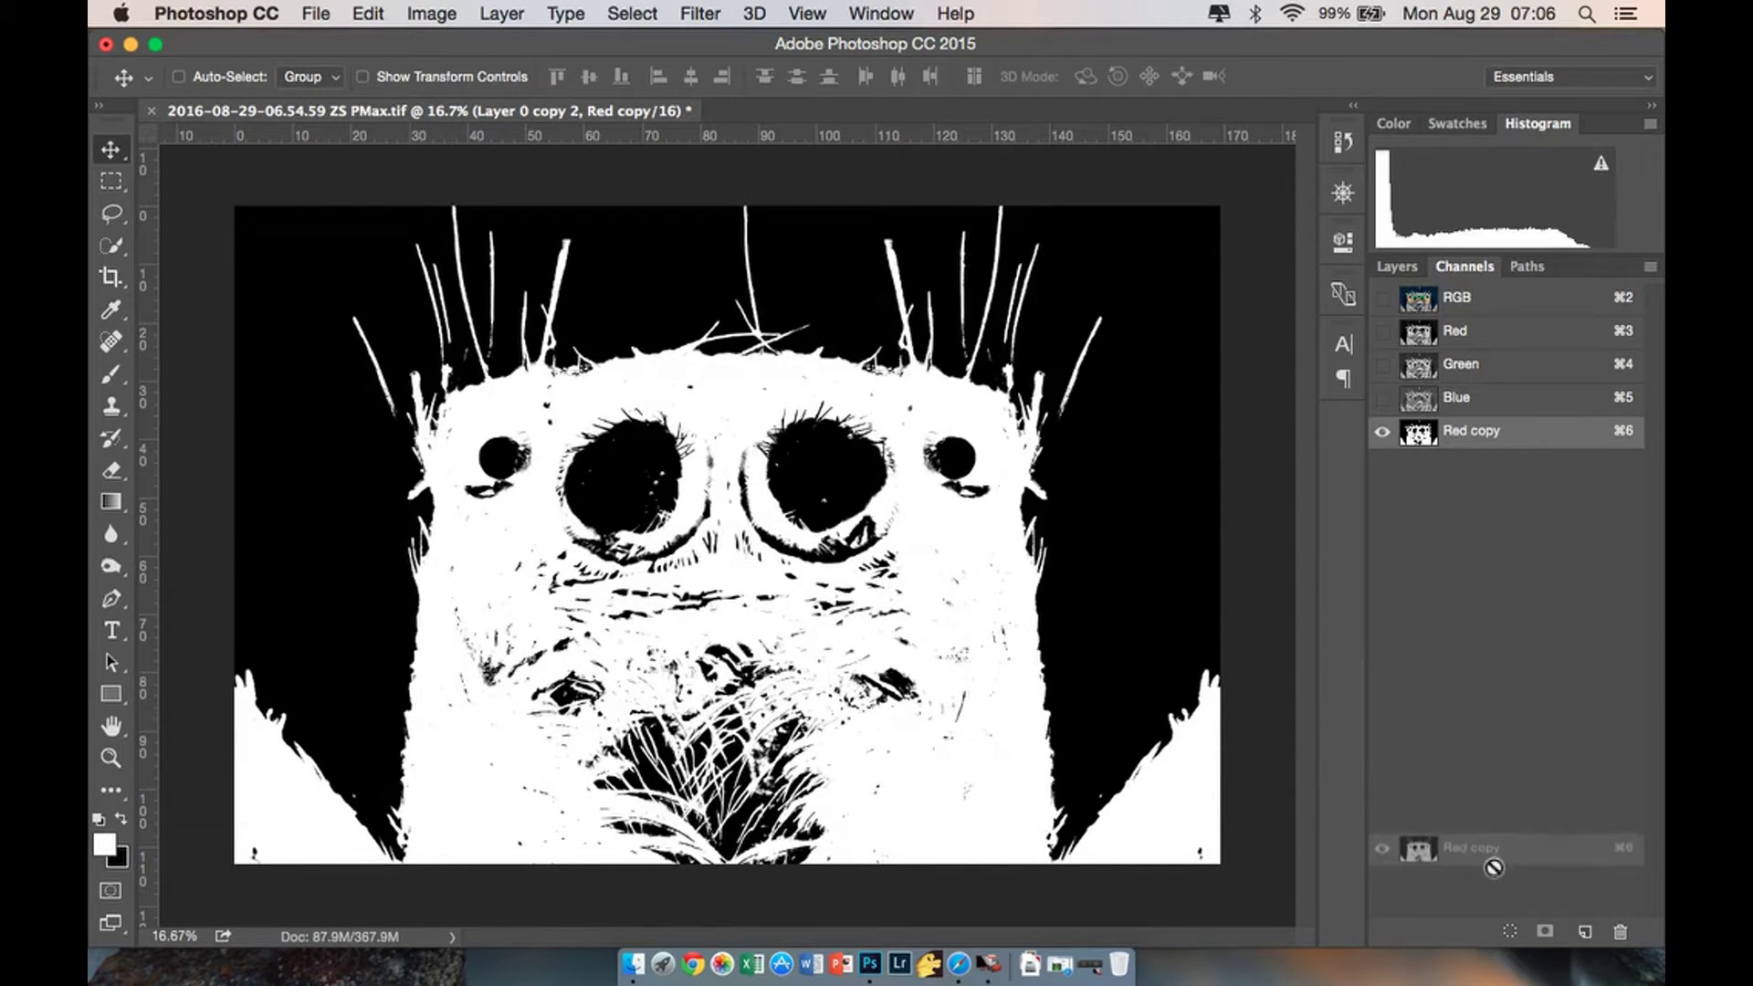
Load the Red copy channel as a selection and delete that channel.
left_click(1509, 932)
left_click_drag(1514, 436, 1625, 933)
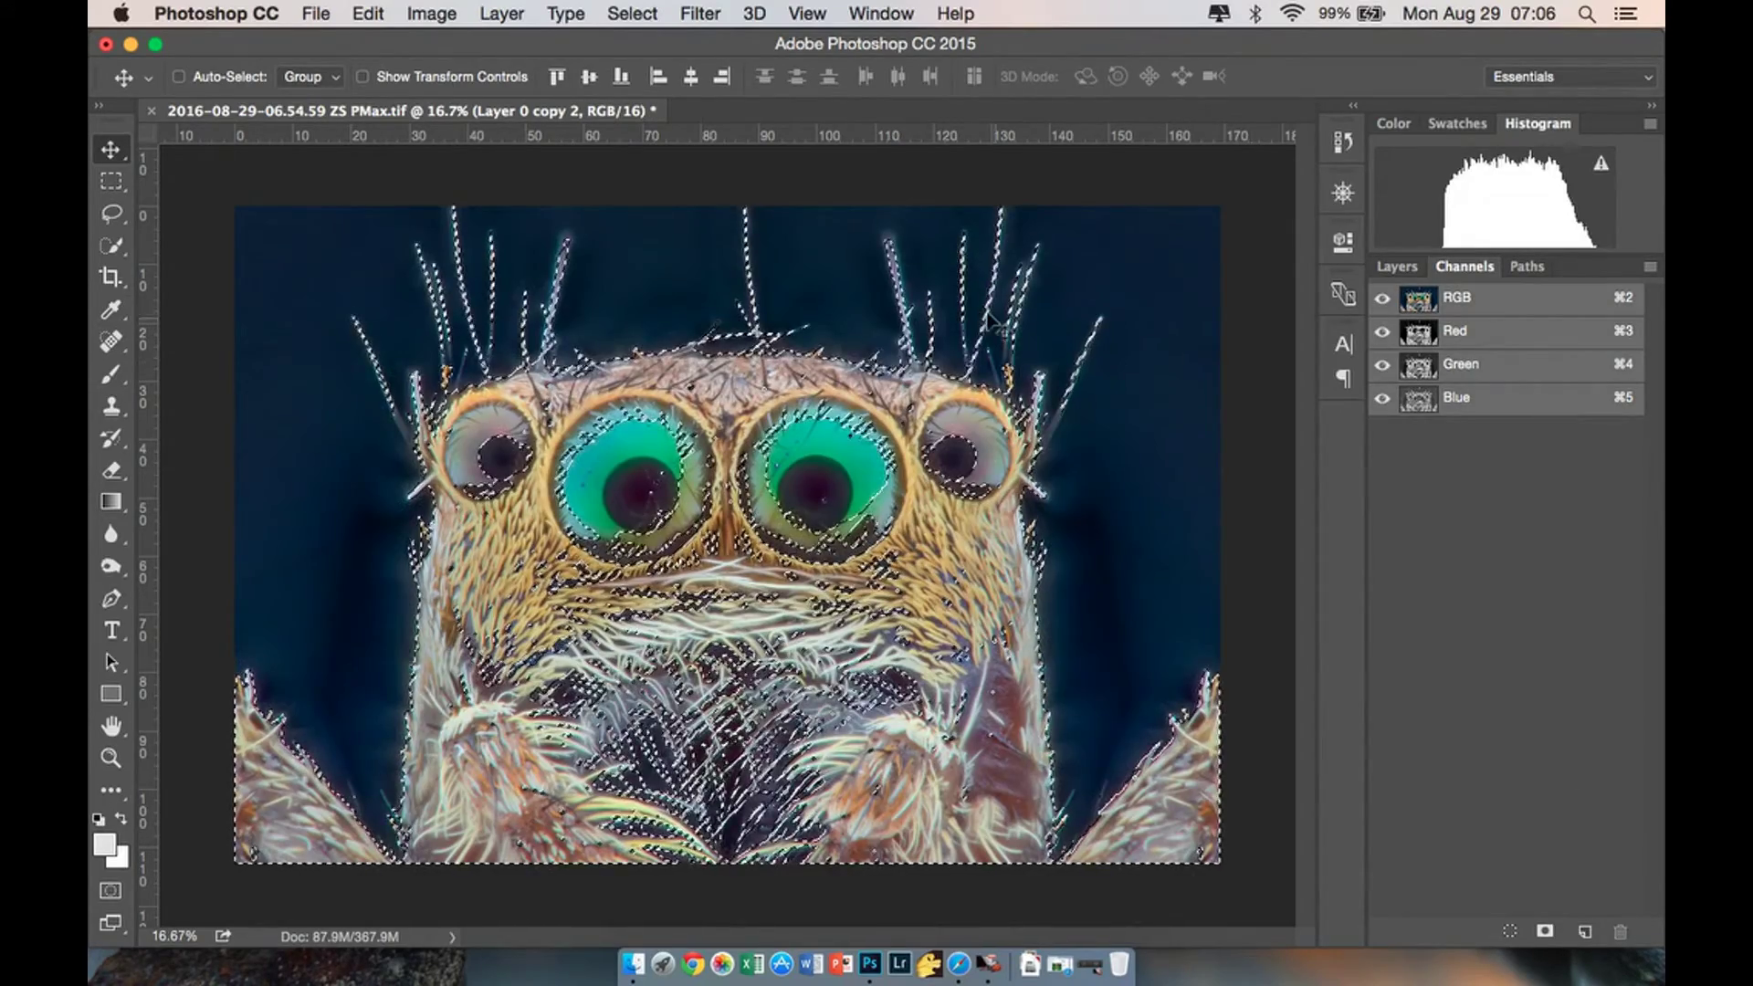
Refine the selection edge with Smooth 2 and Feather 0.2 px, and turn it into a layer mask on Layer 0 copy 2.
key("m")
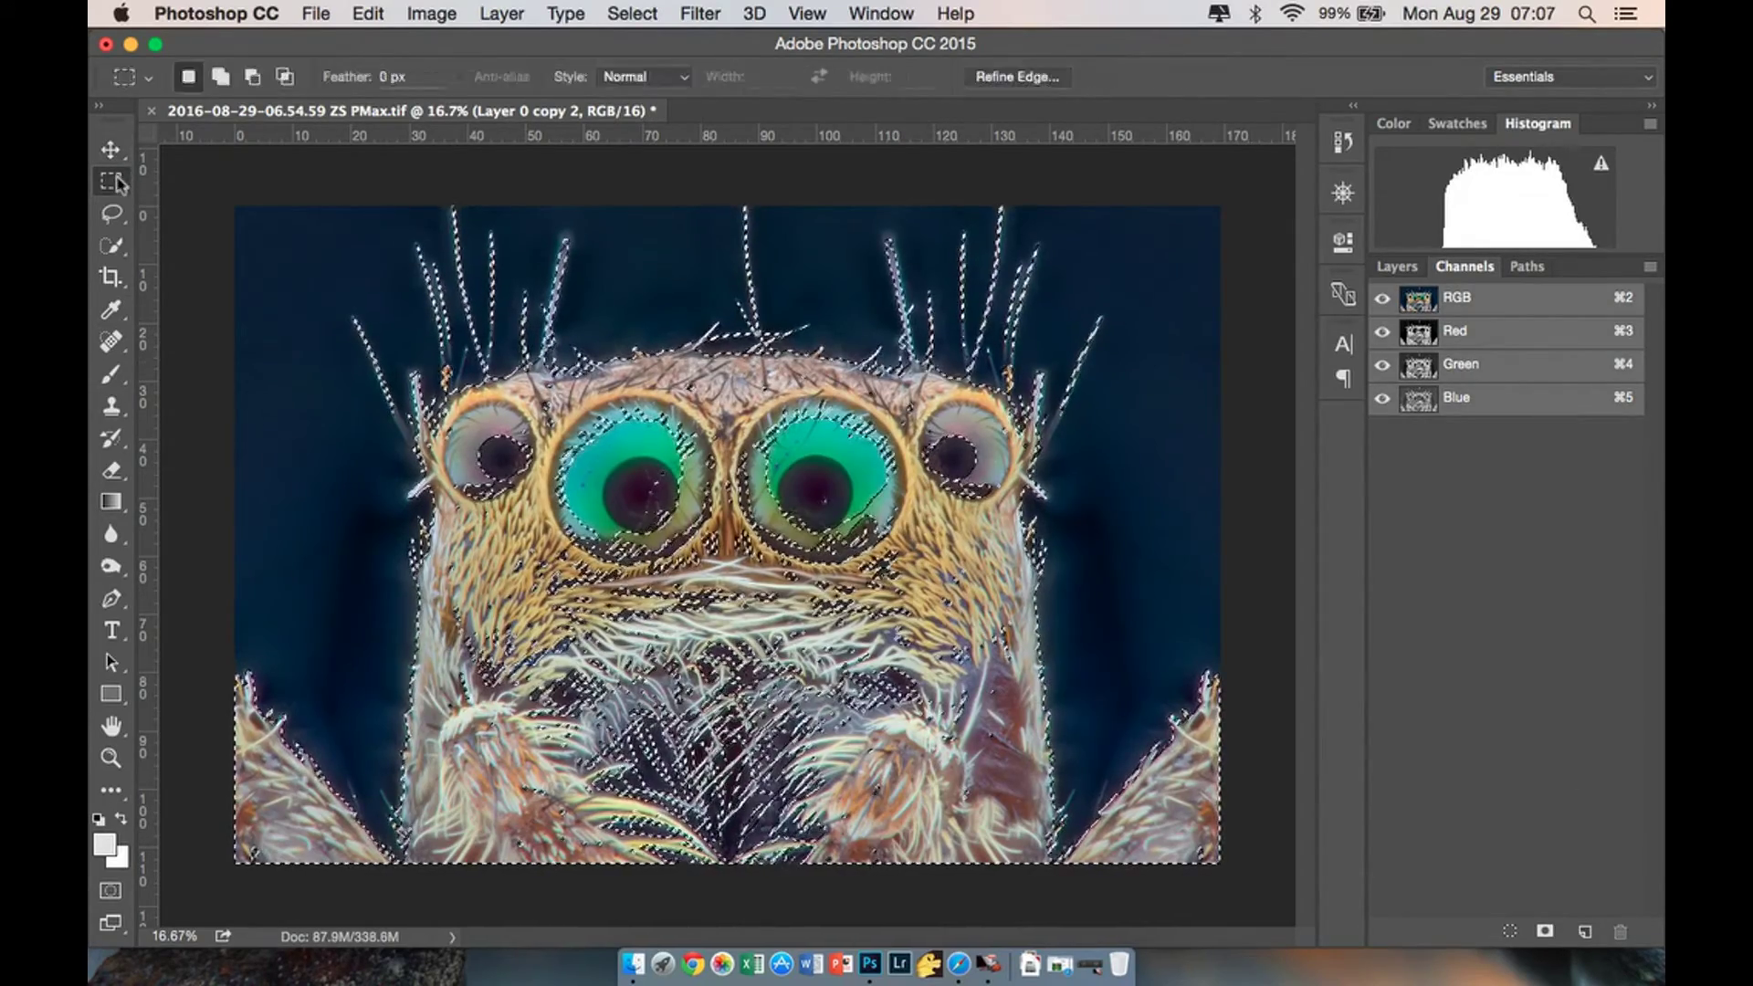
right_click(795, 470)
left_click(892, 553)
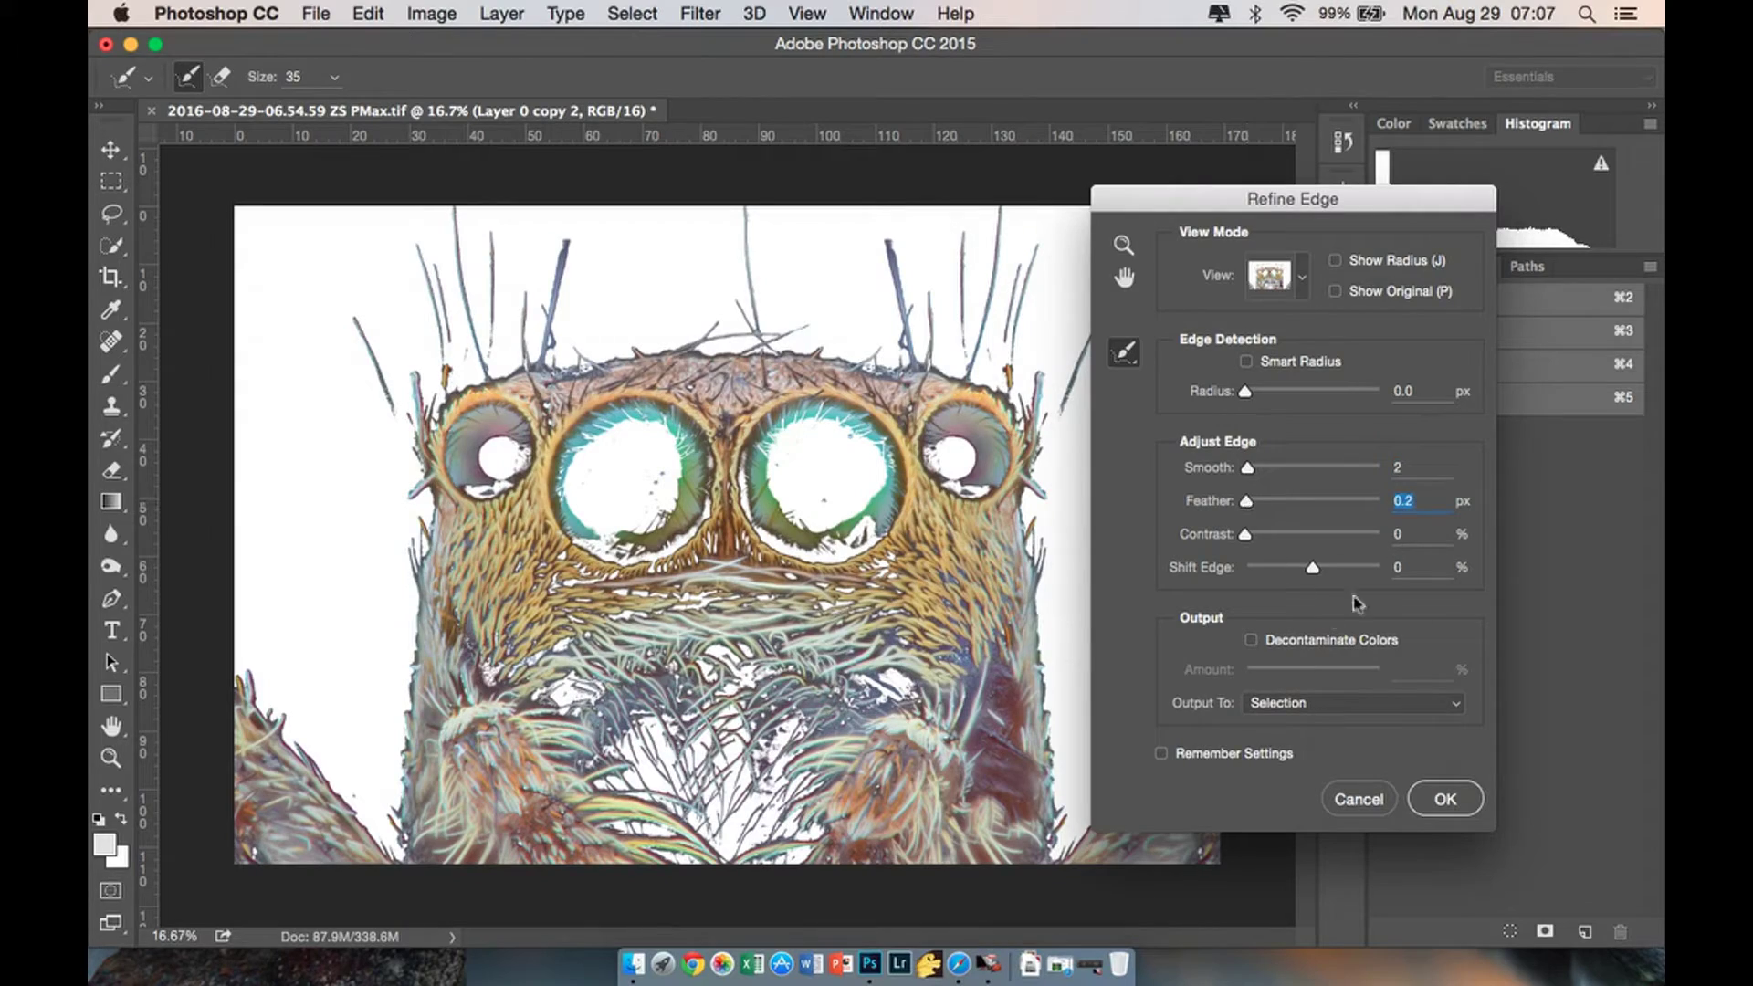
left_click(1445, 800)
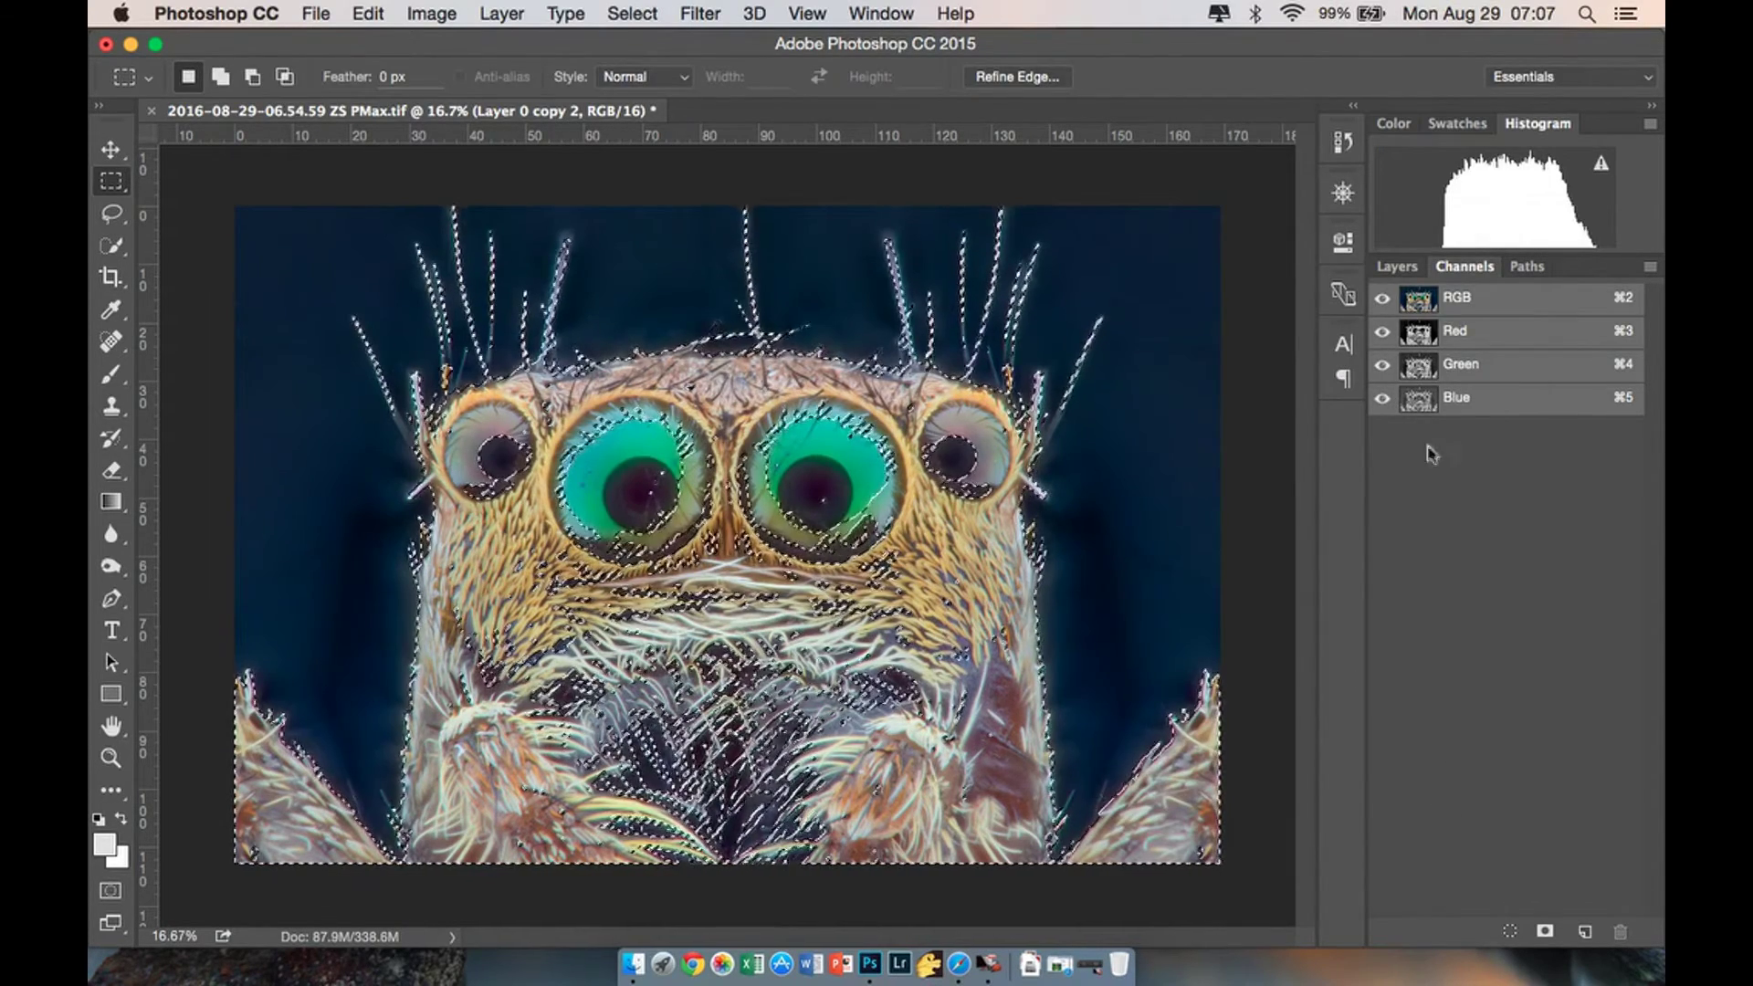
left_click(1395, 267)
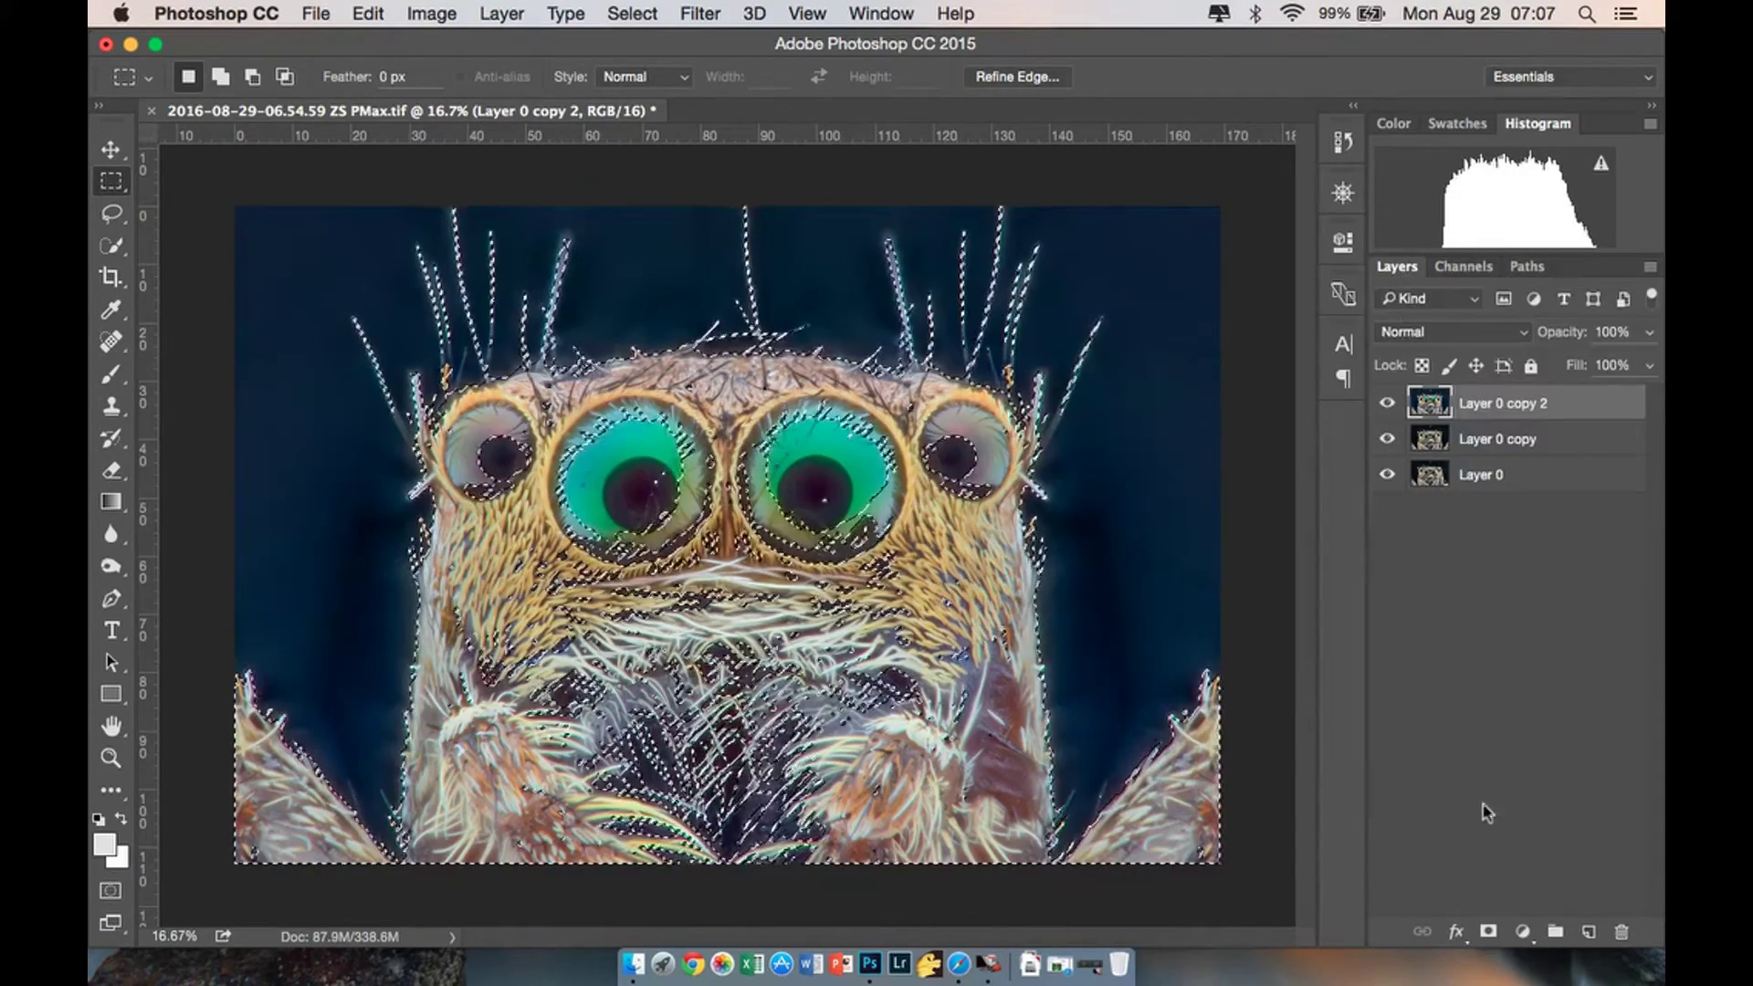
left_click(1489, 932)
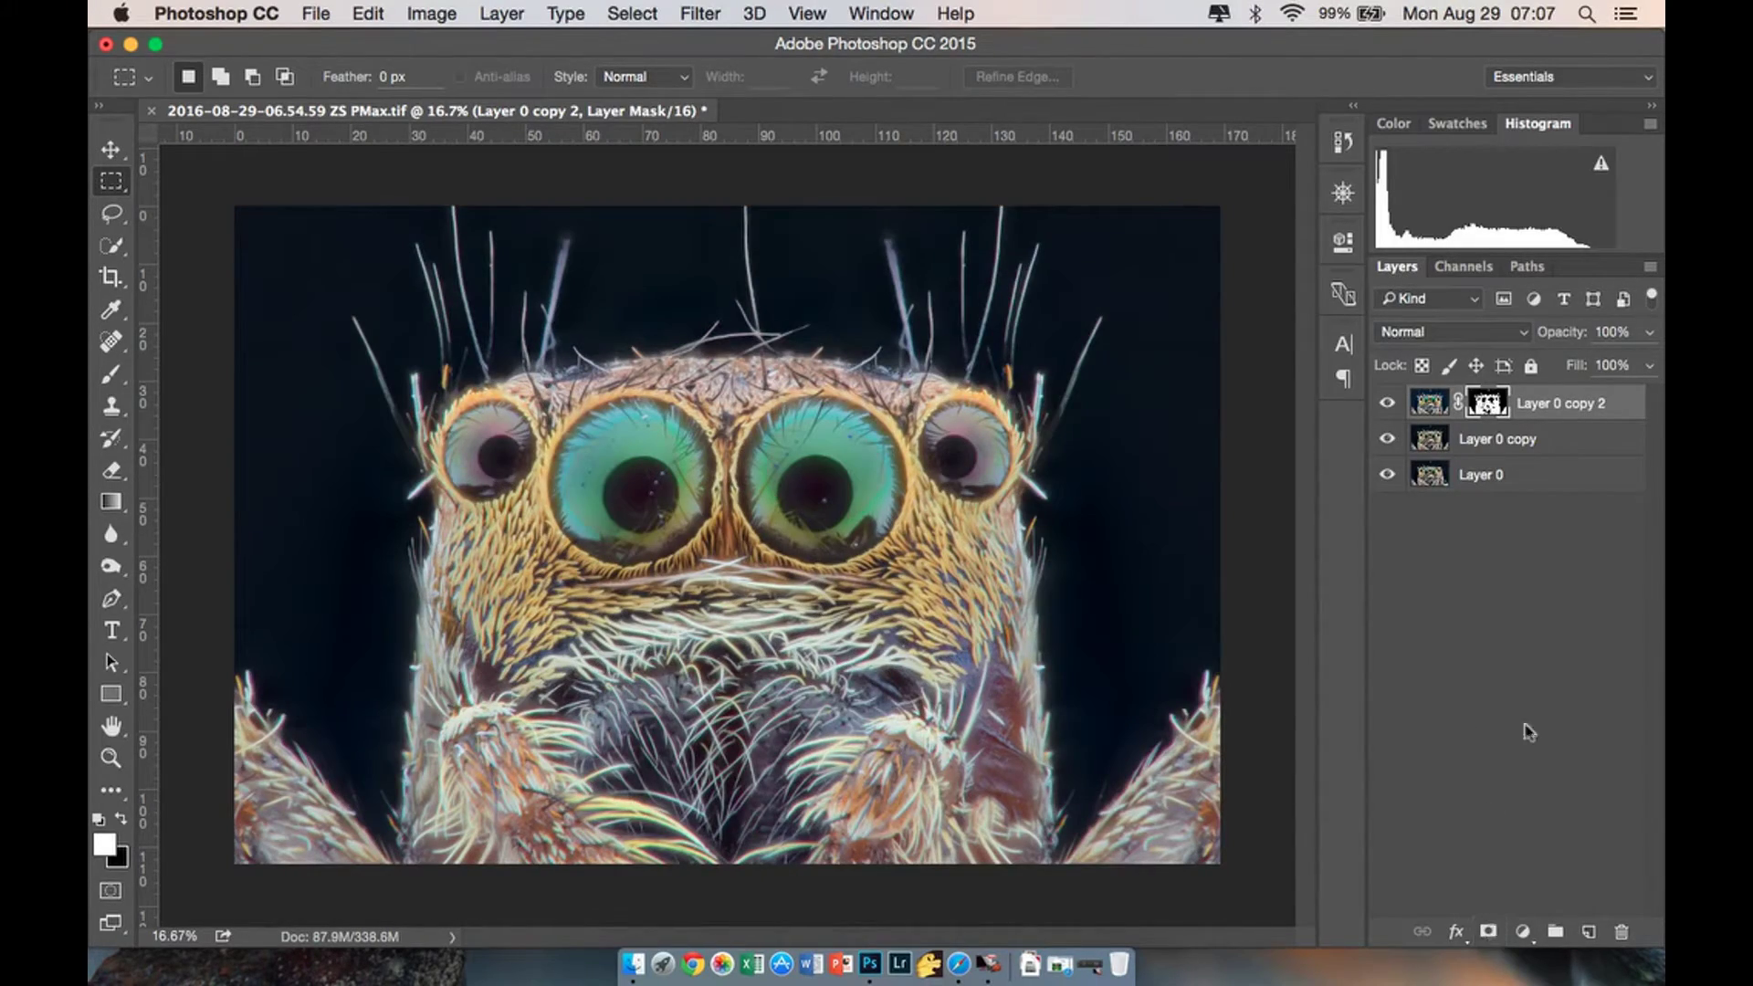
With the layers beneath hidden, paint white on the mask with a 500 px brush to fill the gaps in the spider's eyes and body.
left_click(1386, 441)
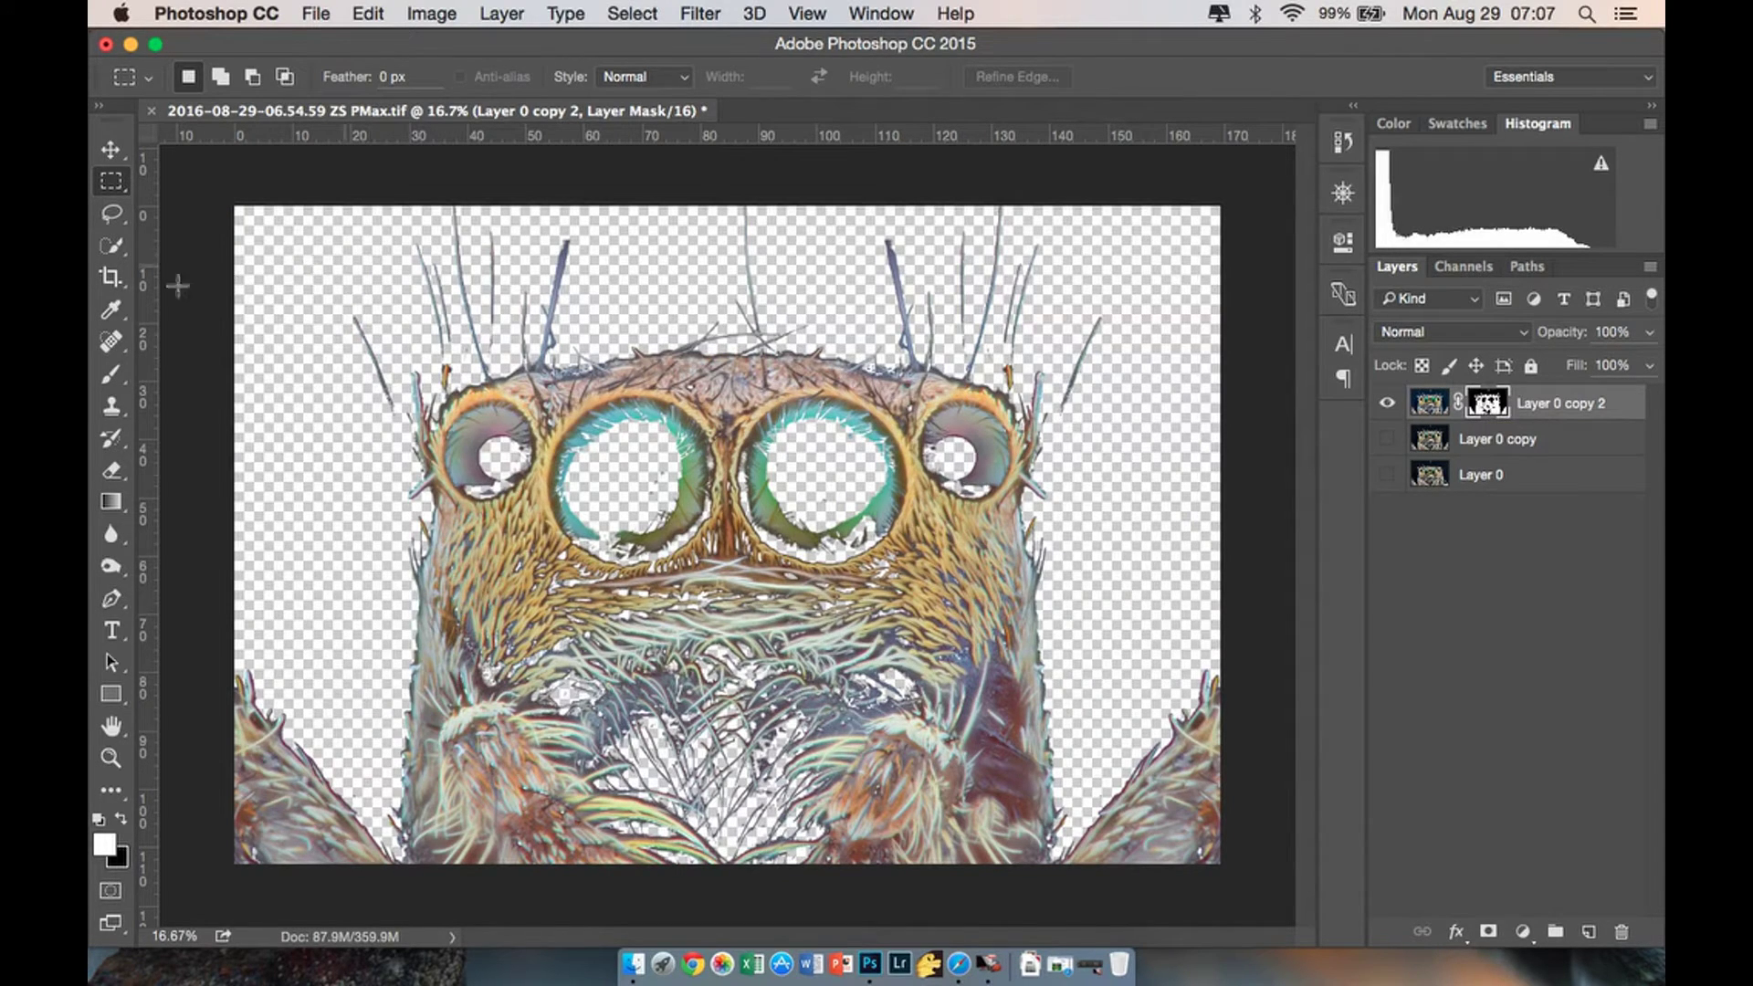
left_click(111, 375)
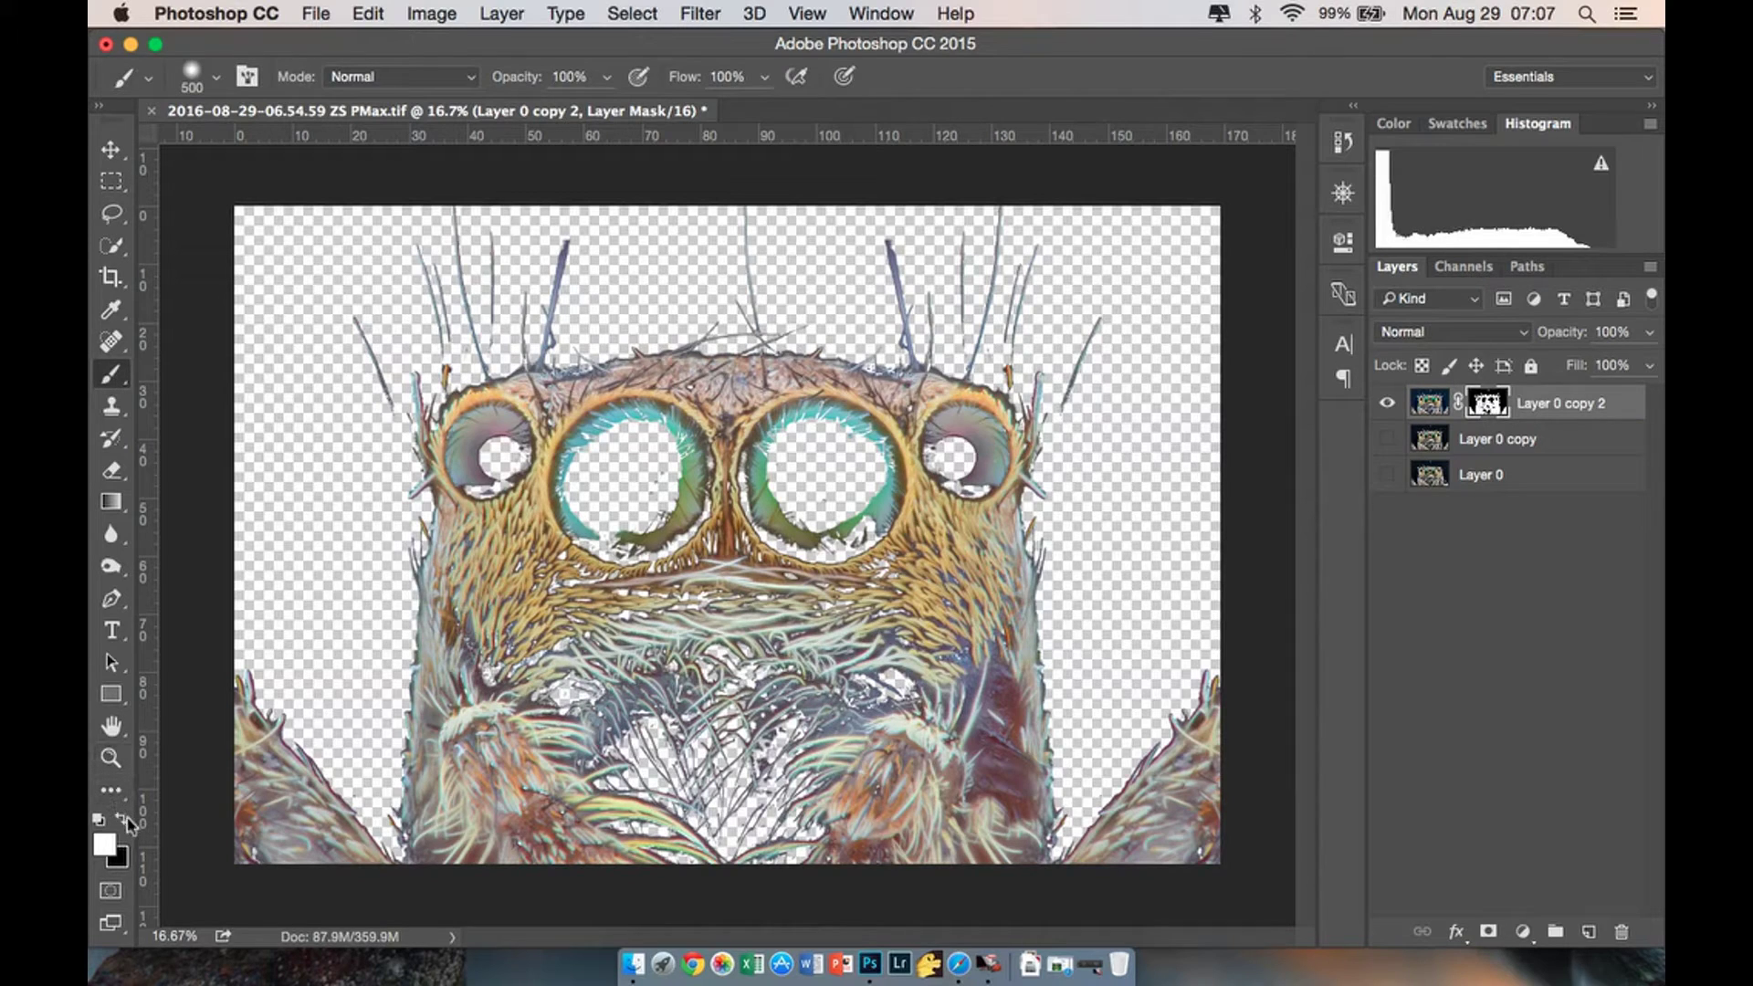
right_click(691, 750)
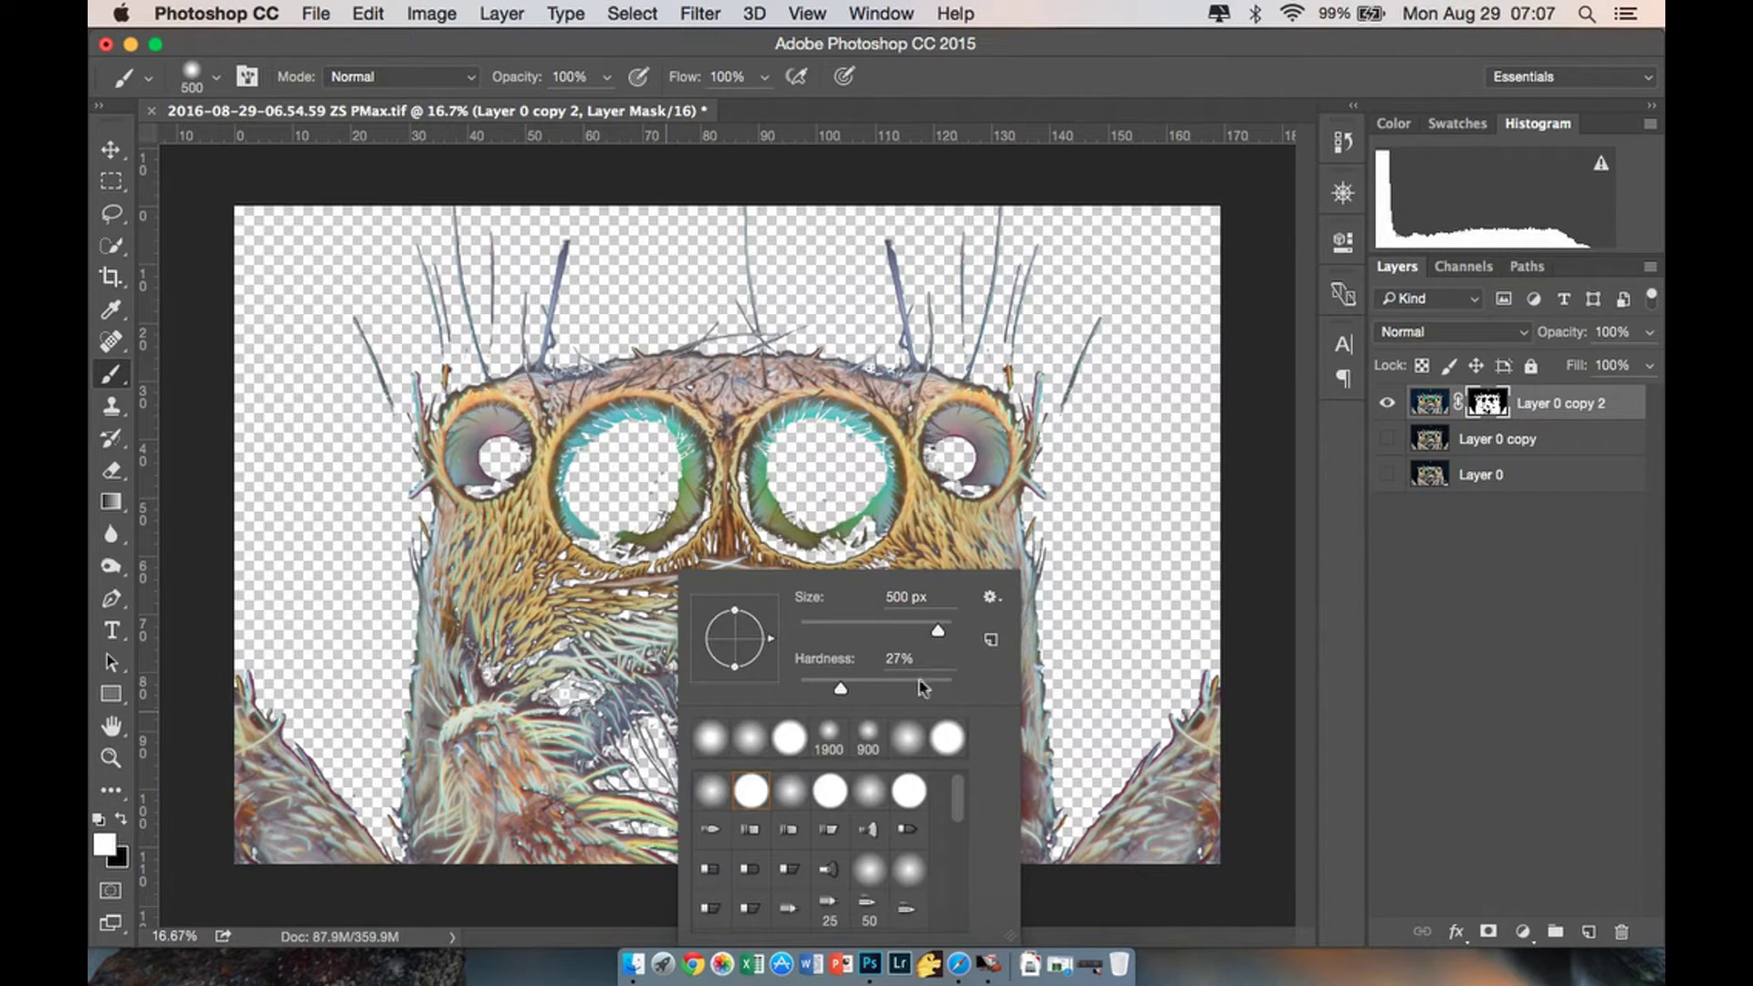
mouse_move(792, 521)
left_mouse_down()
mouse_move(570, 675)
mouse_move(868, 703)
mouse_move(808, 616)
mouse_move(954, 475)
left_mouse_up()
left_click_drag(594, 475, 632, 518)
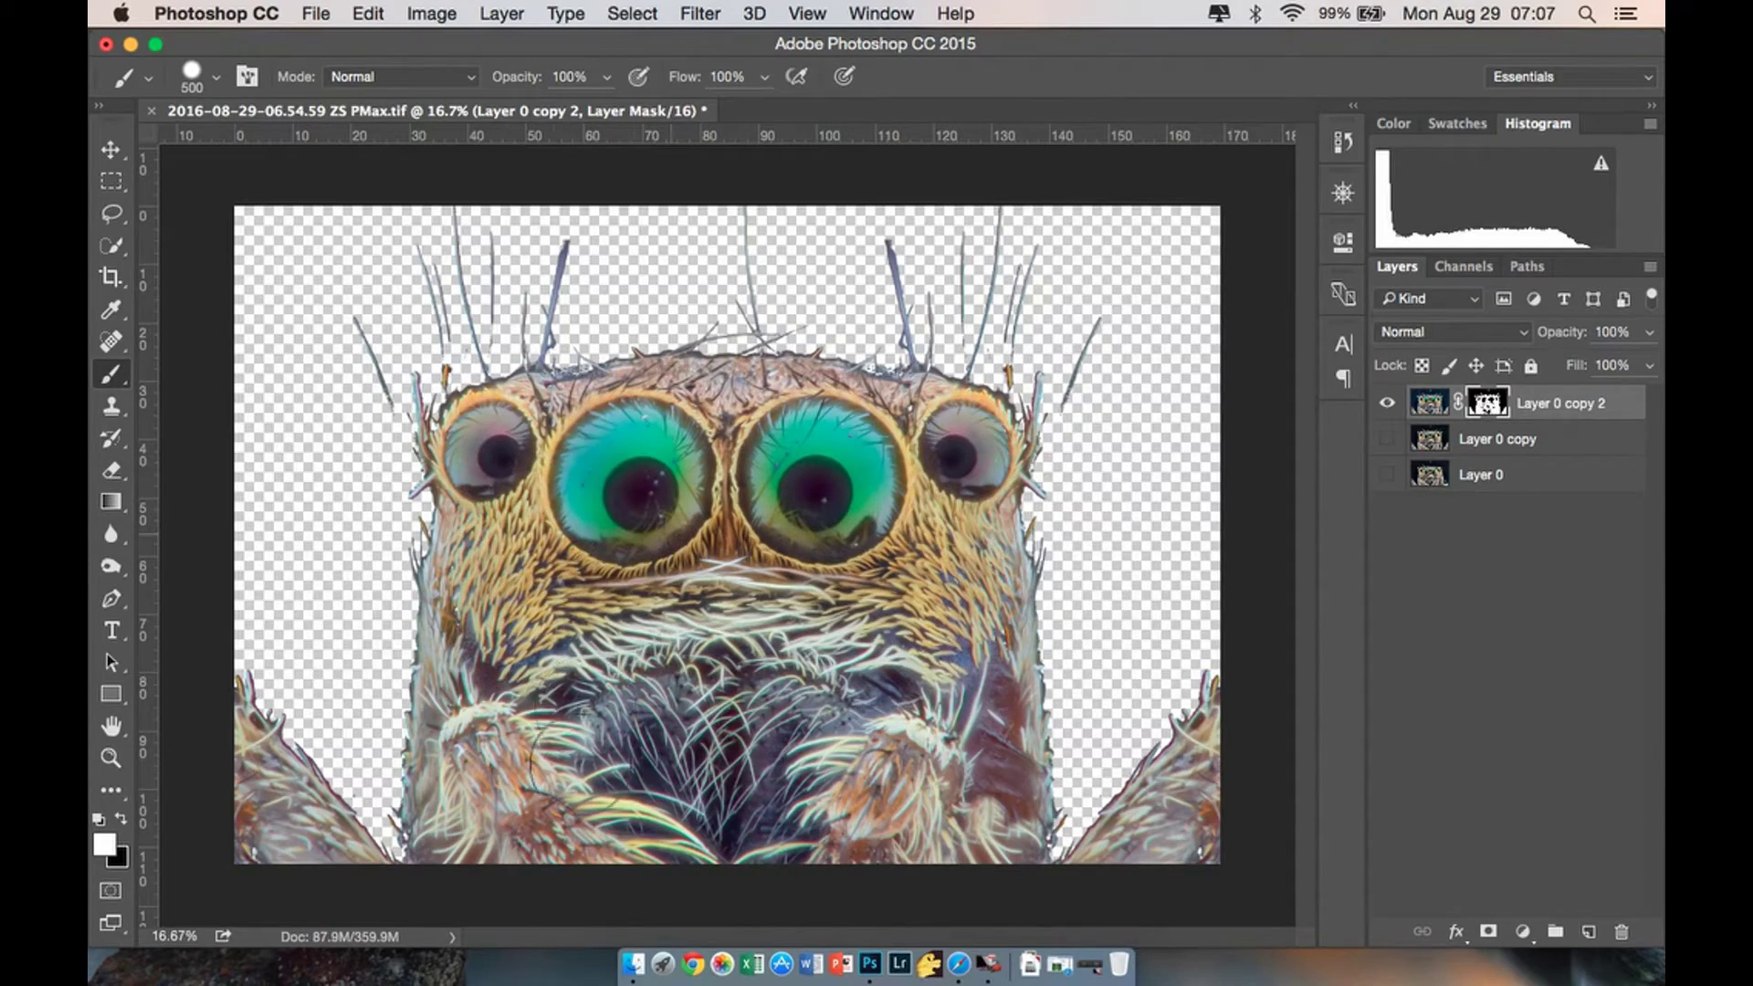
left_click(1386, 440)
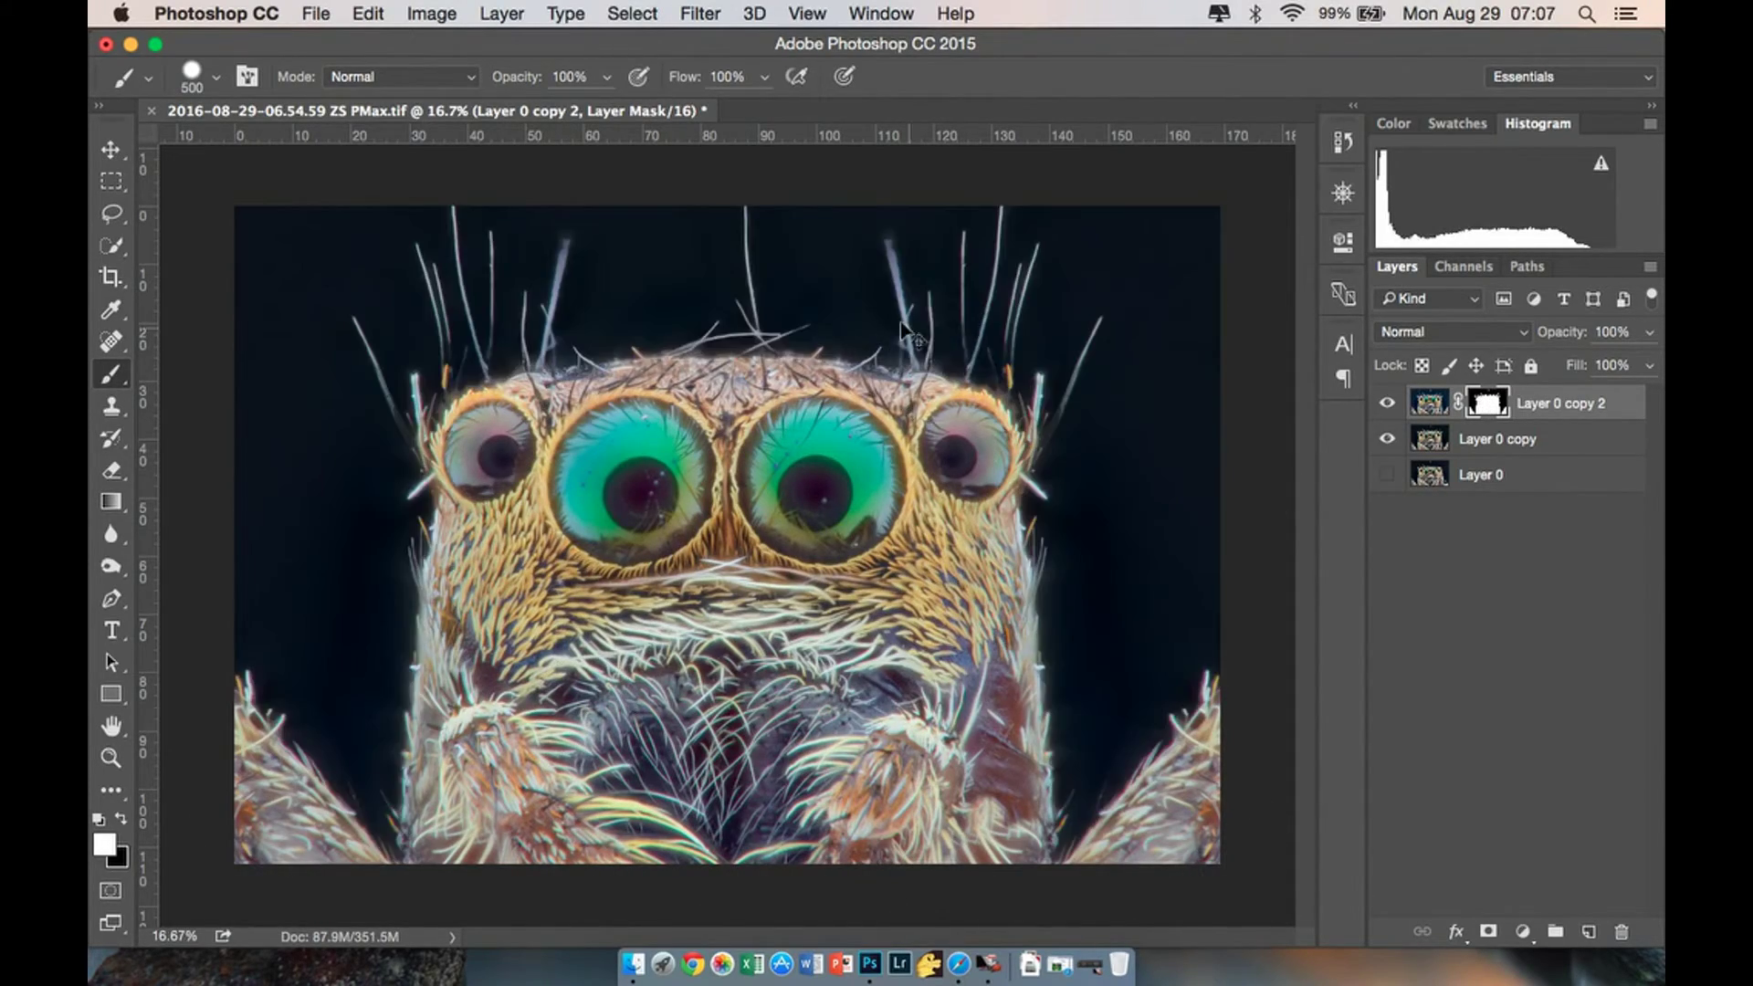
Set the mask brush to black, 66% hardness and 90 px, and inspect the spider's edge beside the small outer eye.
key("super+plus")
key("super+plus")
key("super+plus")
scroll(986, 478, "right", 8)
key("bracketleft")
key("bracketleft")
key("bracketleft")
key("bracketleft")
key("bracketleft")
key("bracketleft")
key("bracketleft")
key("bracketleft")
key("bracketleft")
key("super+plus")
key("super+plus")
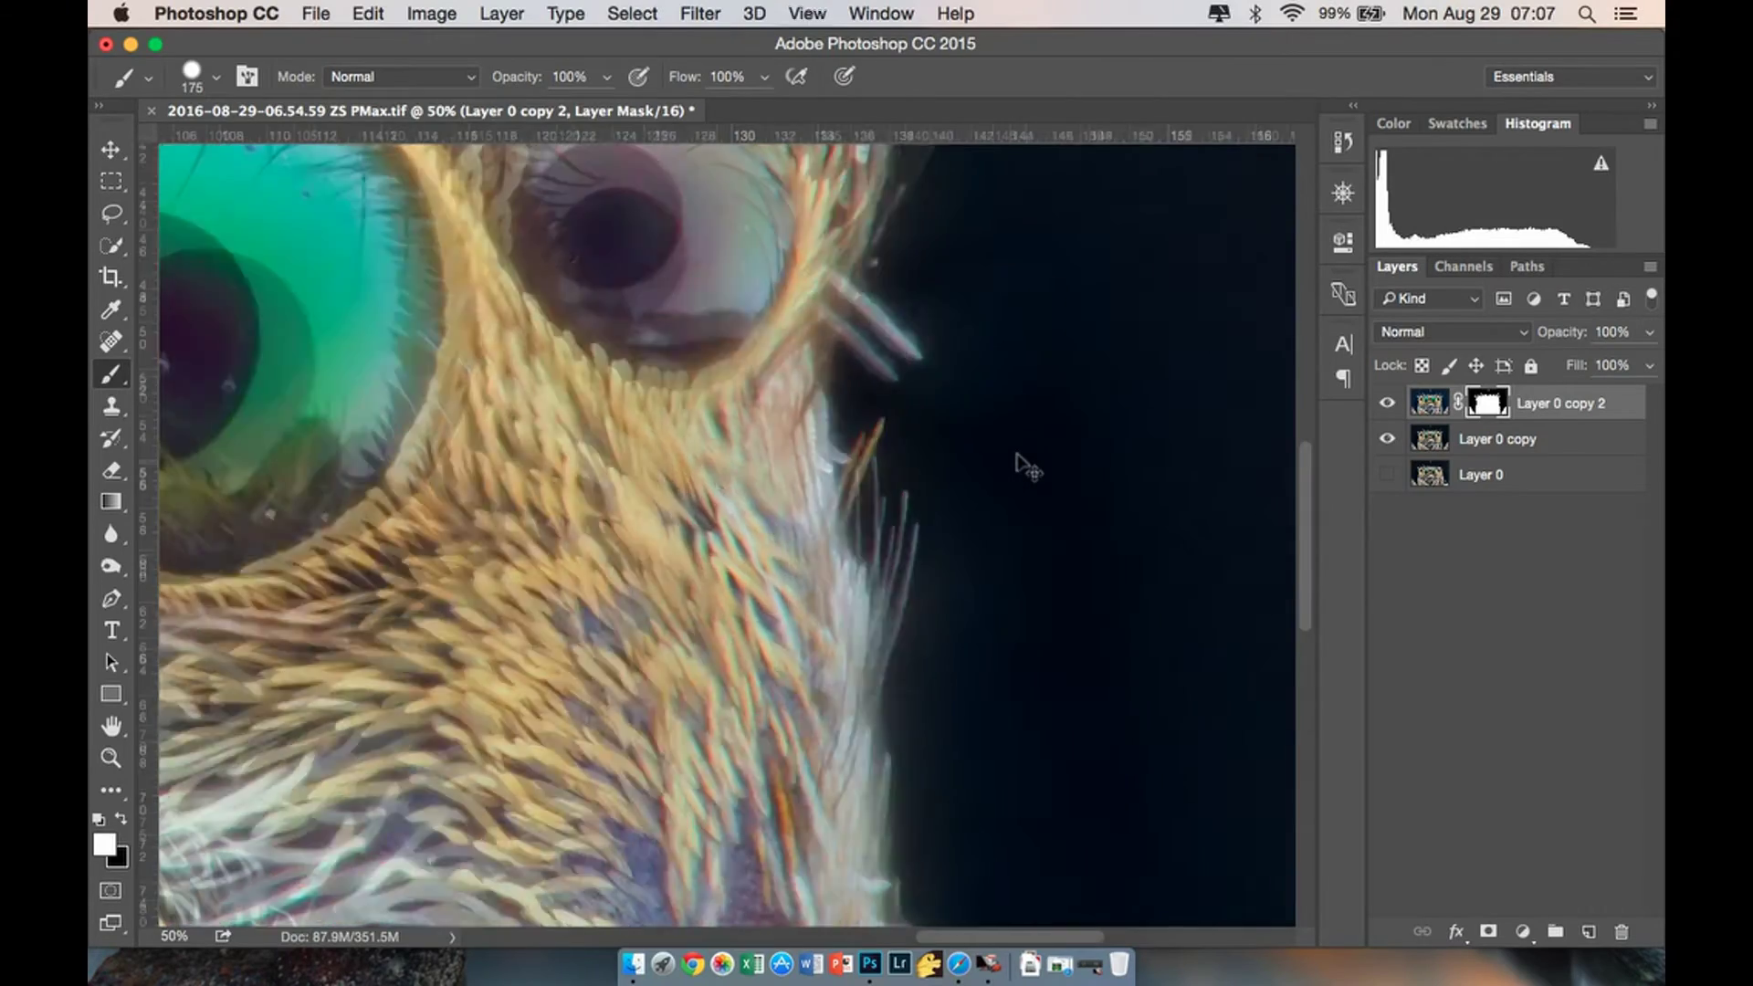
scroll(1081, 560, "down", 5)
left_click(122, 820)
right_click(1109, 449)
left_click_drag(1344, 568, 1332, 568)
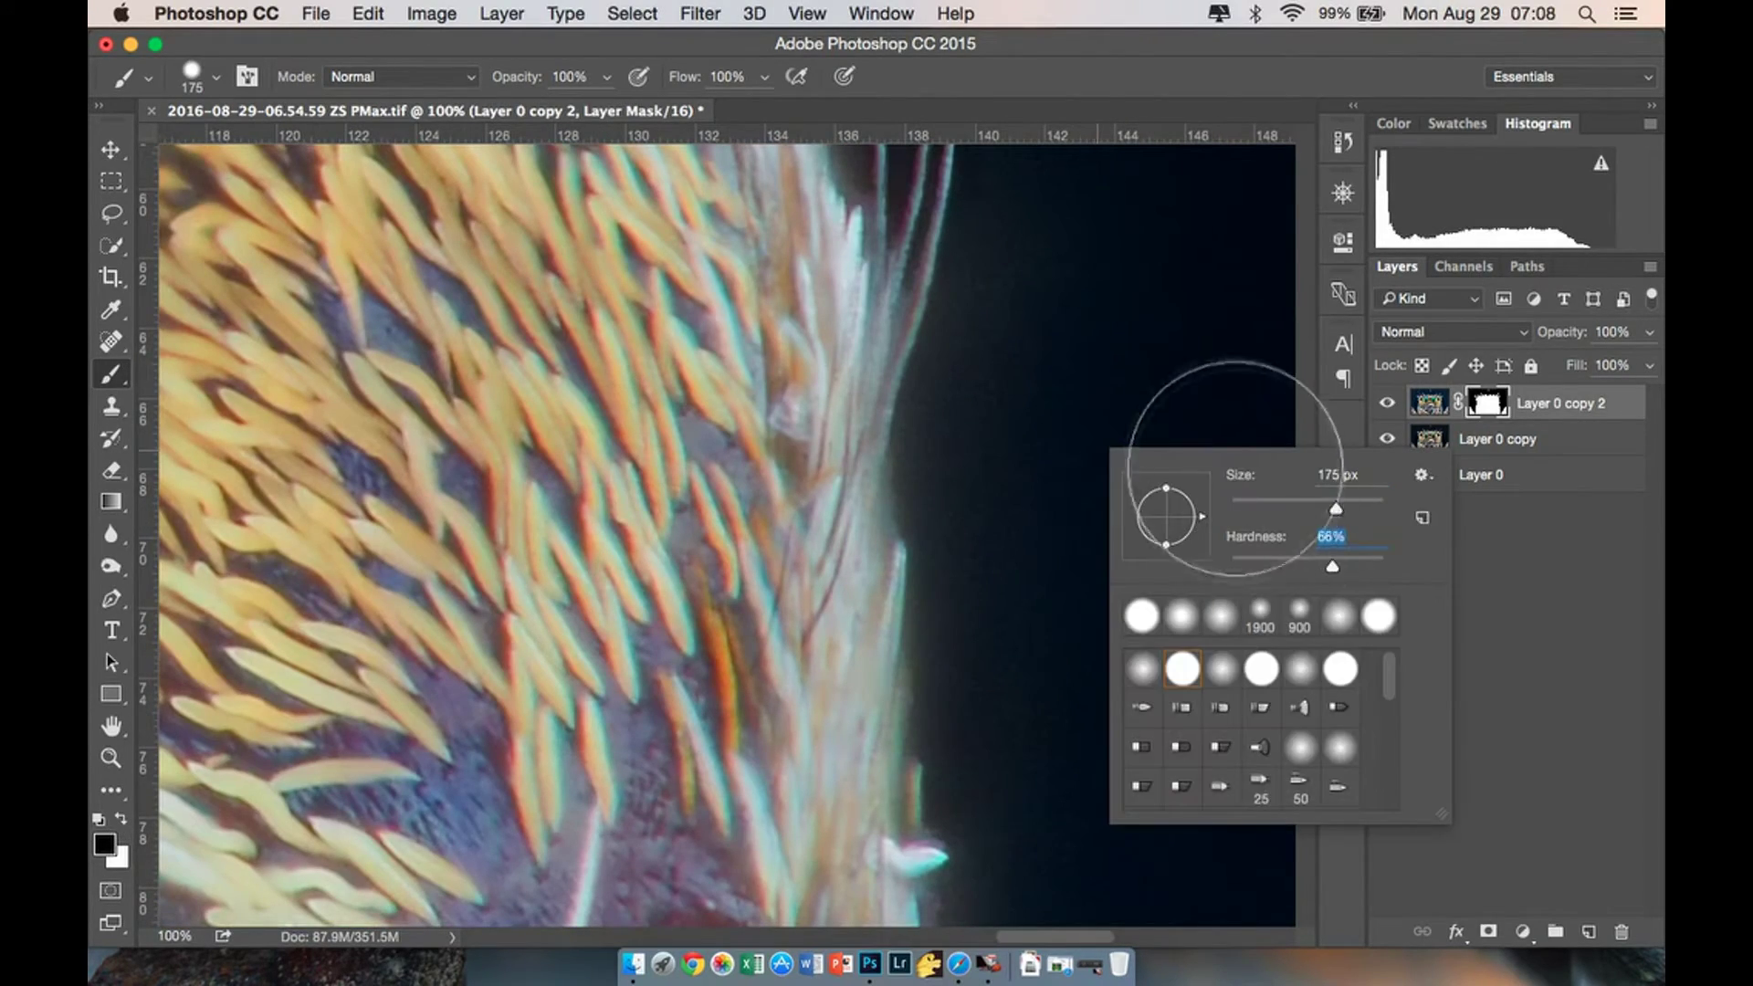
key("Return")
key("bracketleft")
key("bracketleft")
key("bracketleft")
key("bracketleft")
scroll(1162, 471, "up", 10)
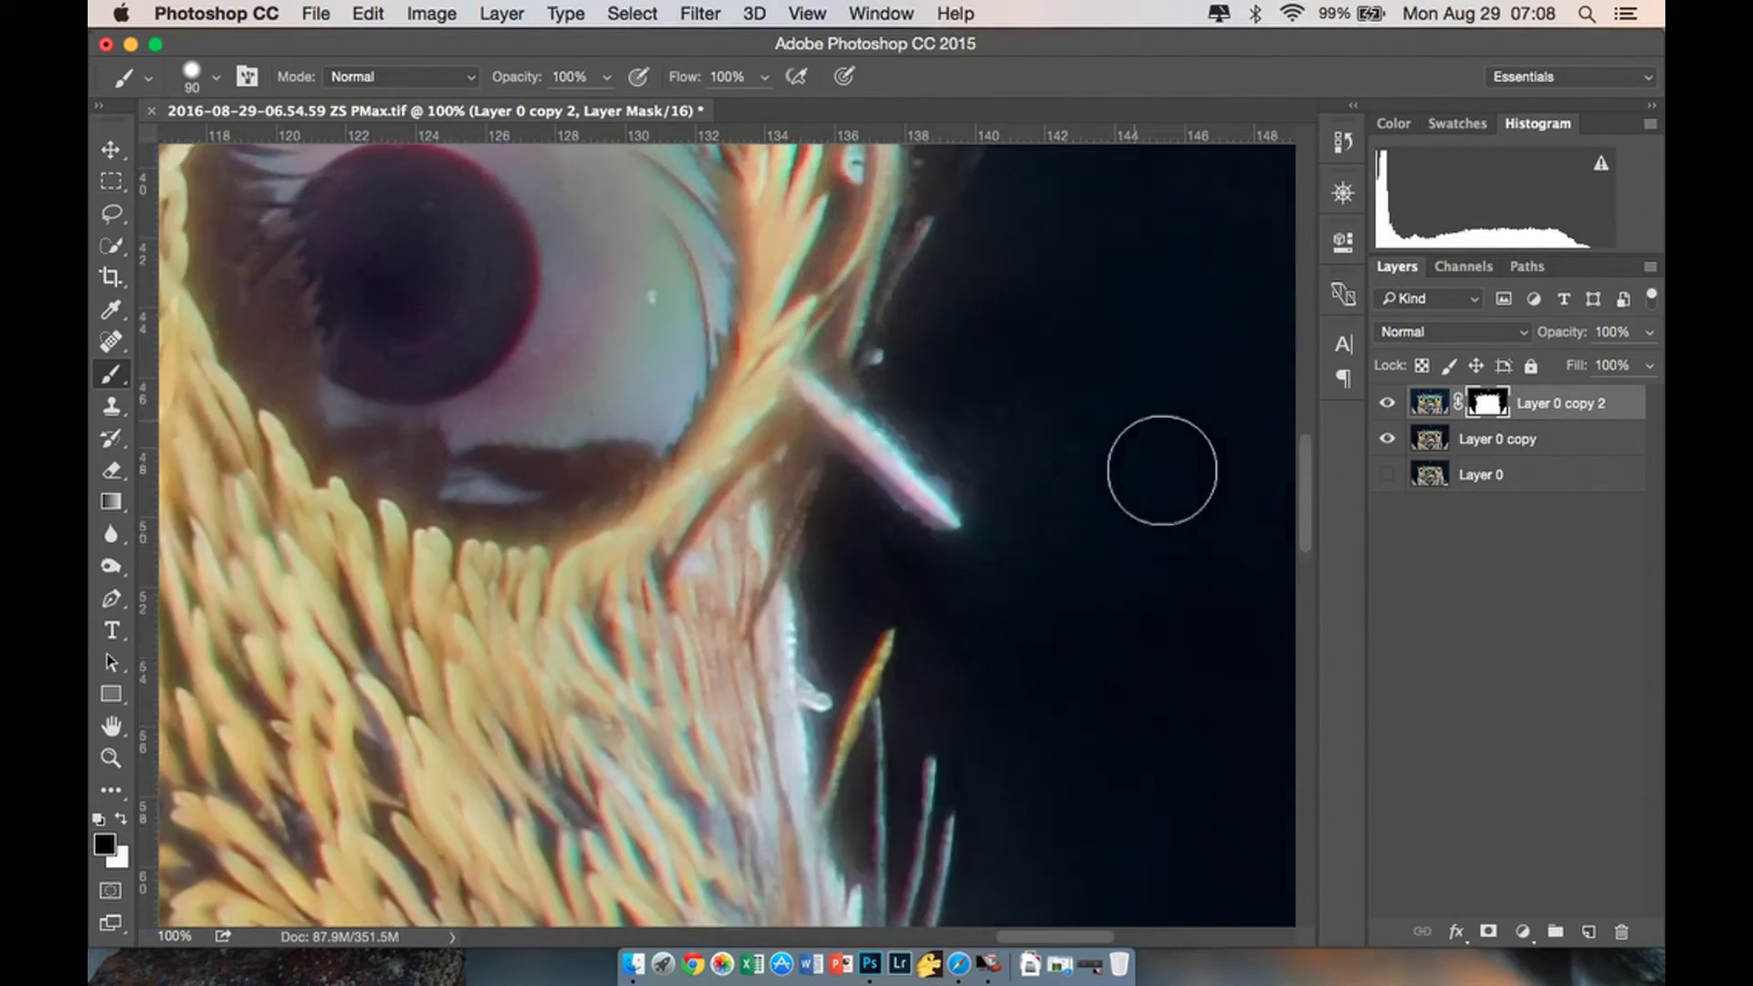
key("super+minus")
key("super+minus")
key("super+minus")
key("super+minus")
key("super+minus")
Hide Layer 0 copy and invert the layer mask of Layer 0 copy 2.
left_click(1388, 439)
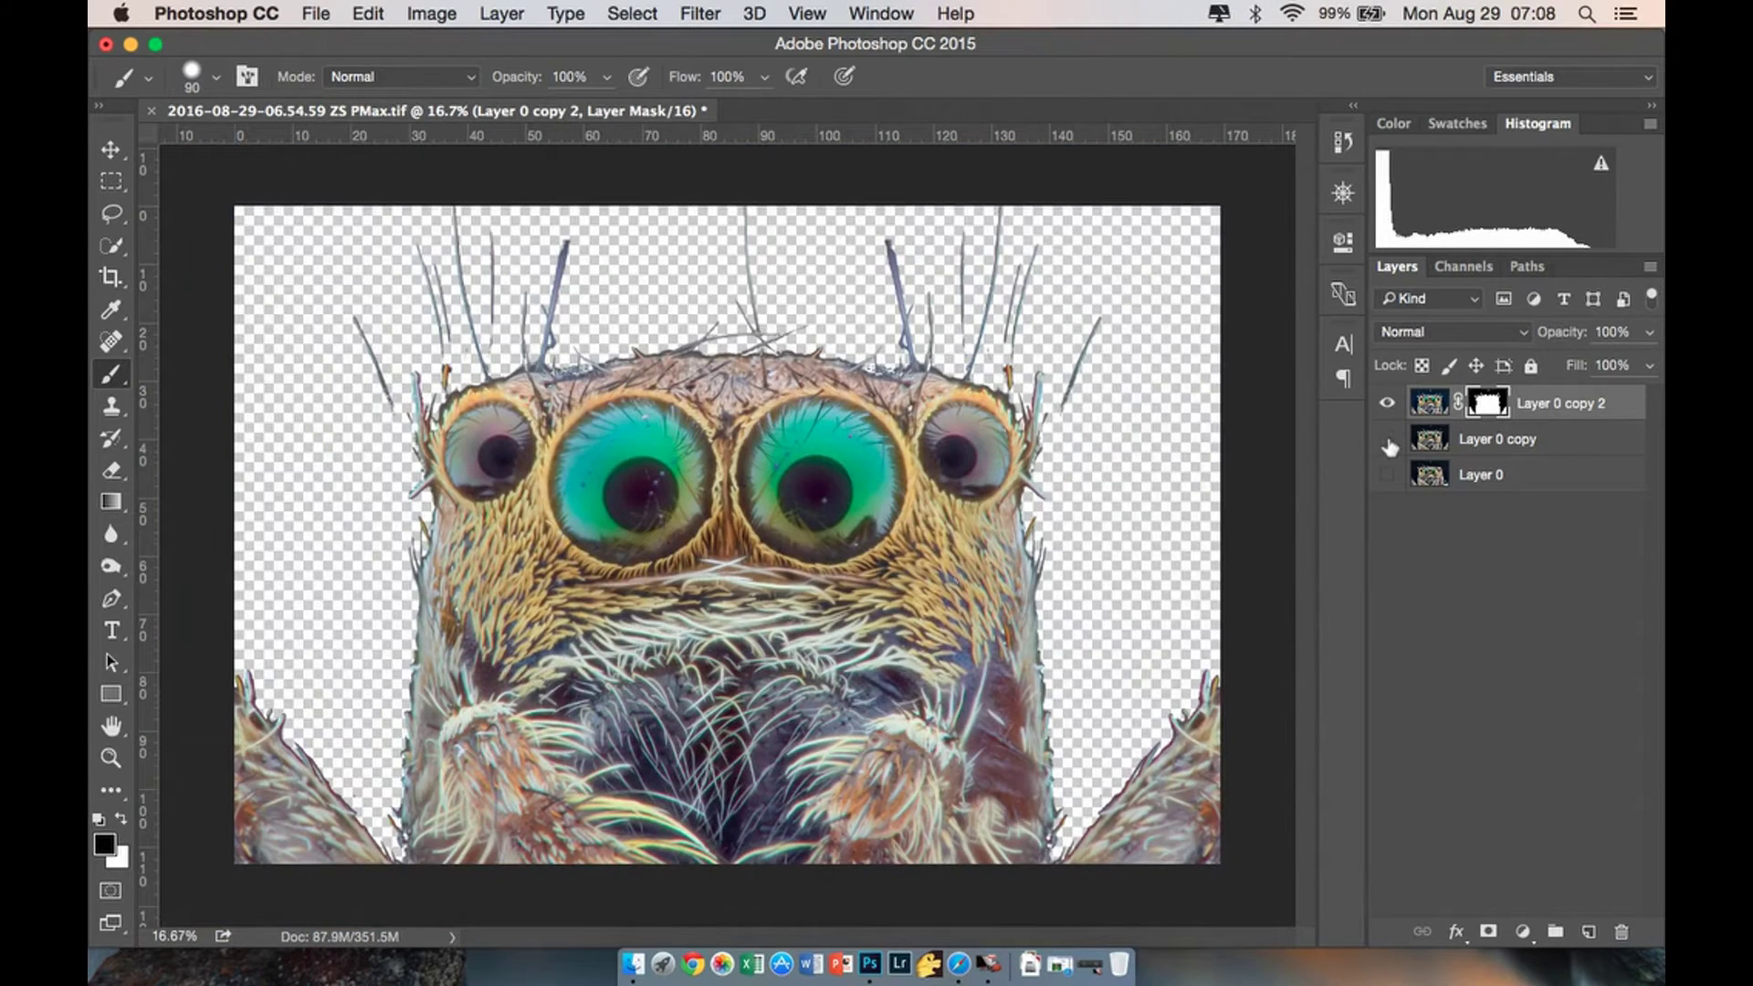
left_click(408, 12)
mouse_move(468, 84)
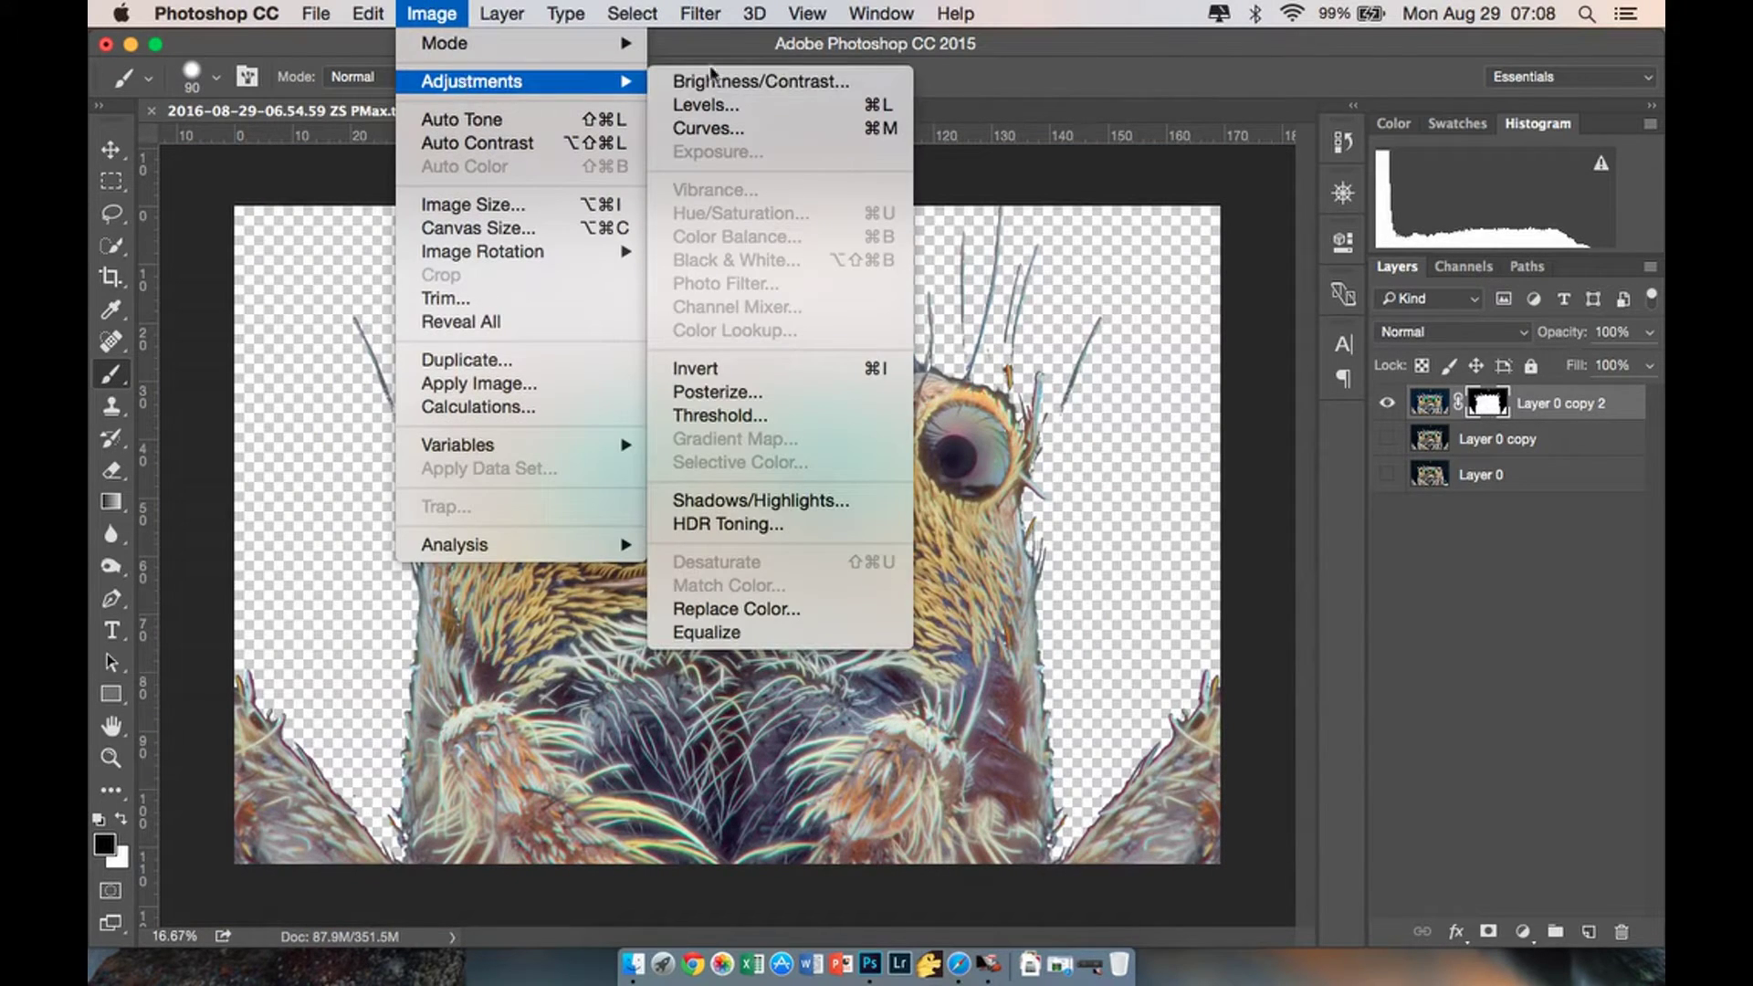
left_click(716, 371)
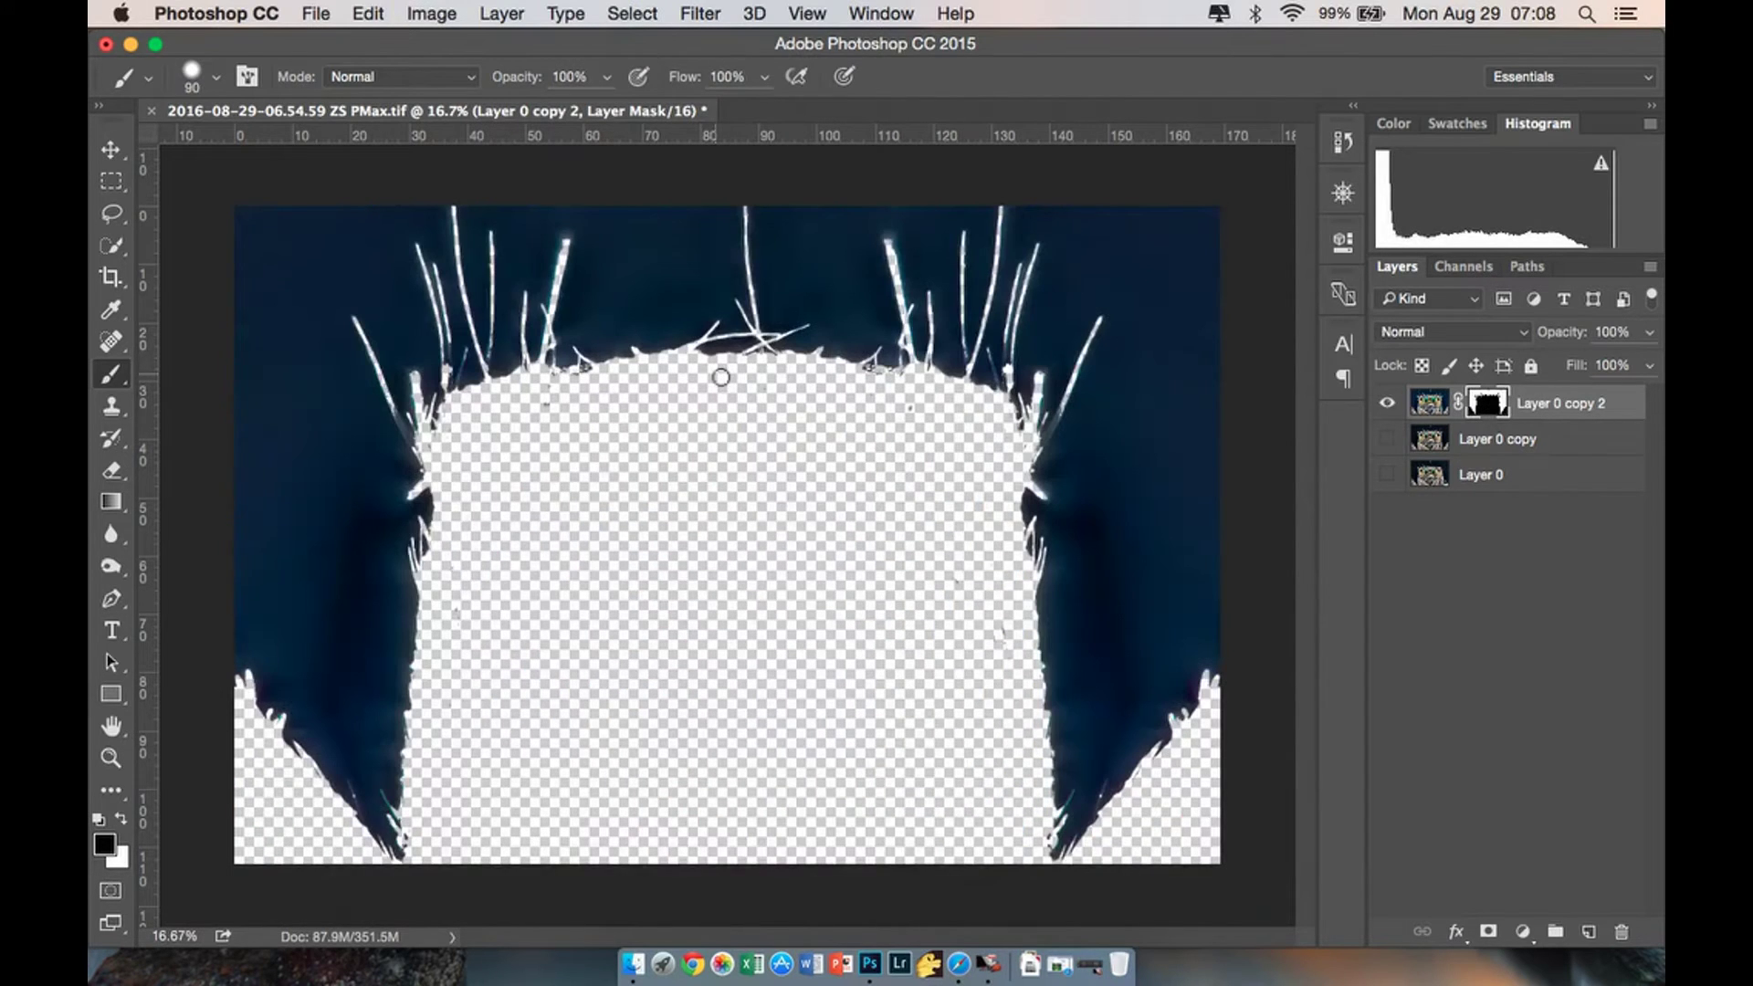
Add a new layer above Layer 0 copy 2 and fill it with black using the Paint Bucket tool.
left_click(1589, 932)
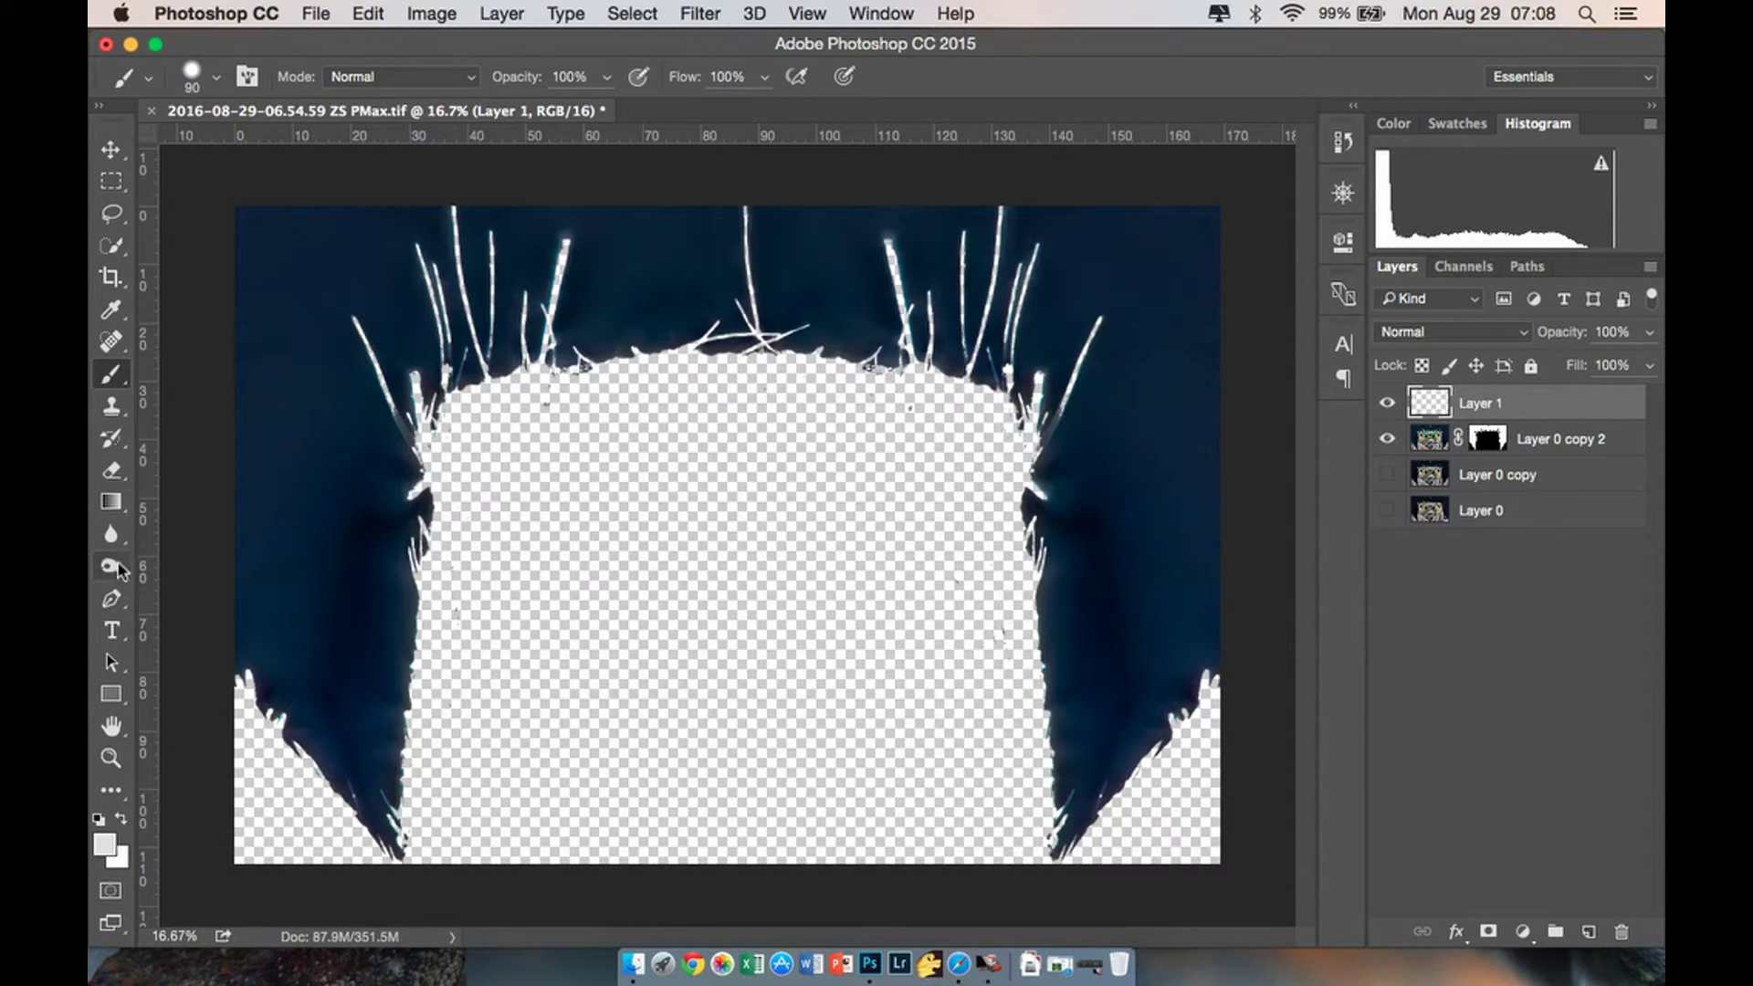
left_click(119, 493)
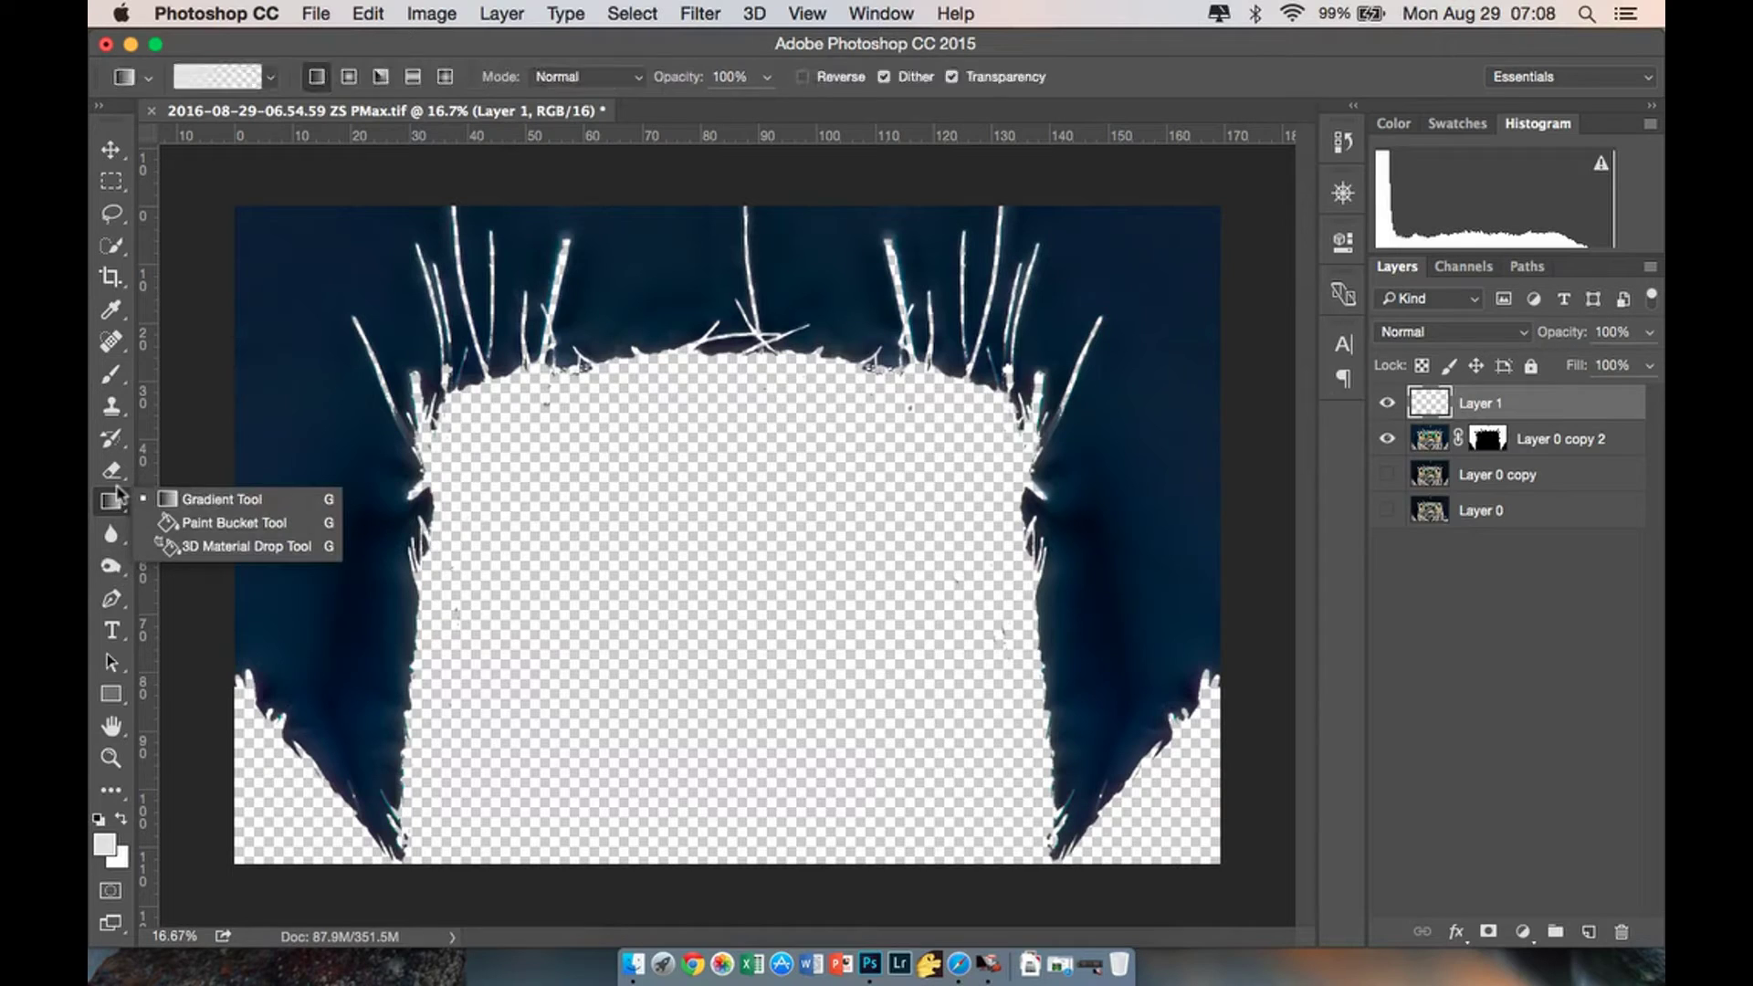
left_click(201, 512)
left_click(106, 841)
left_click_drag(900, 570, 811, 708)
left_click(1461, 347)
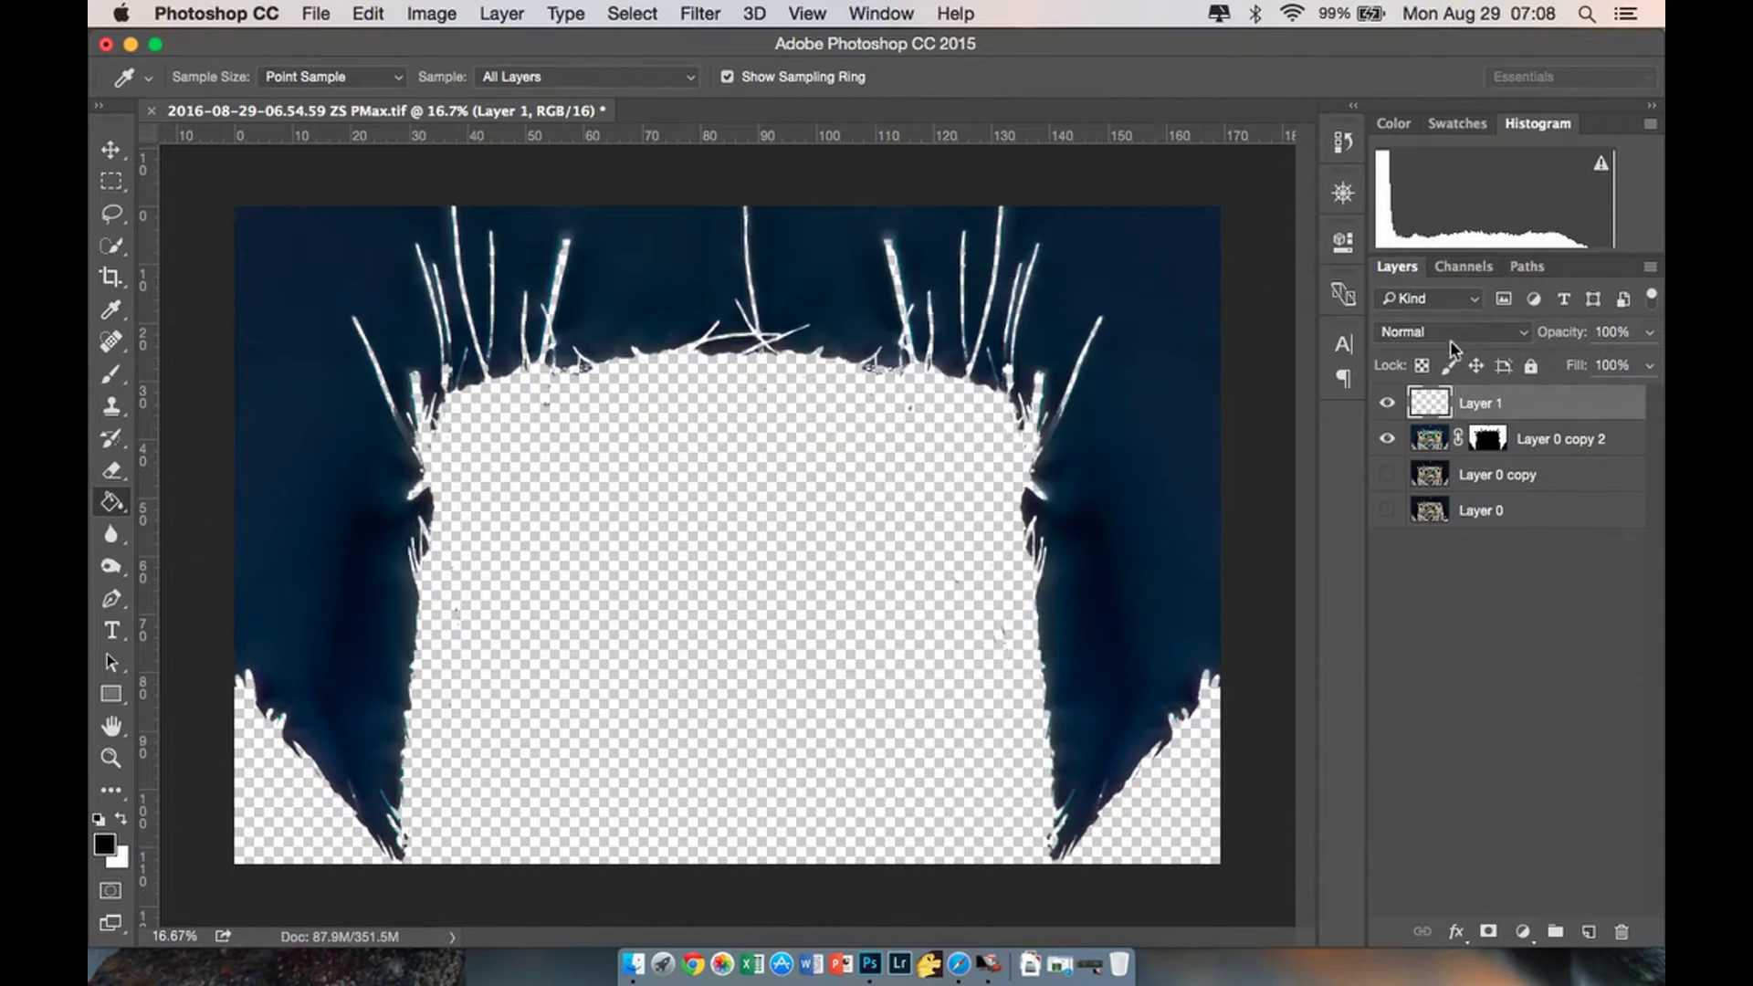
left_click(907, 509)
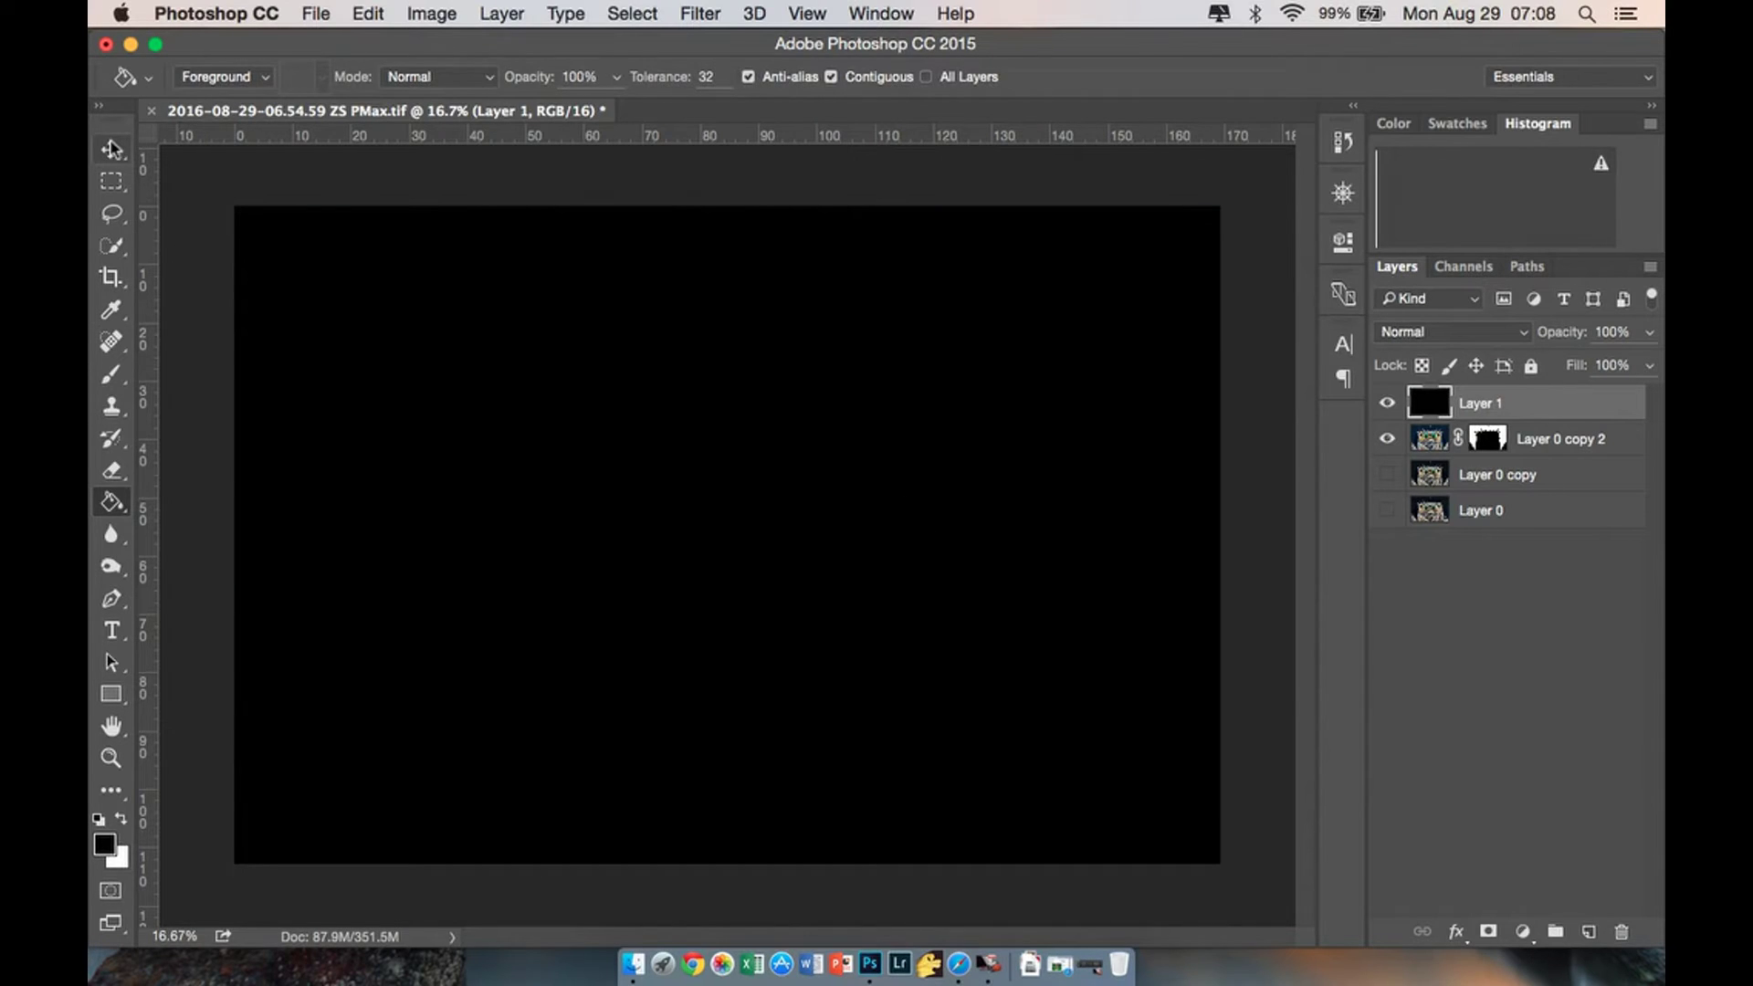
Copy the inverted mask from Layer 0 copy 2 onto the black Layer 1 and delete the mask from Layer 0 copy 2.
key("v")
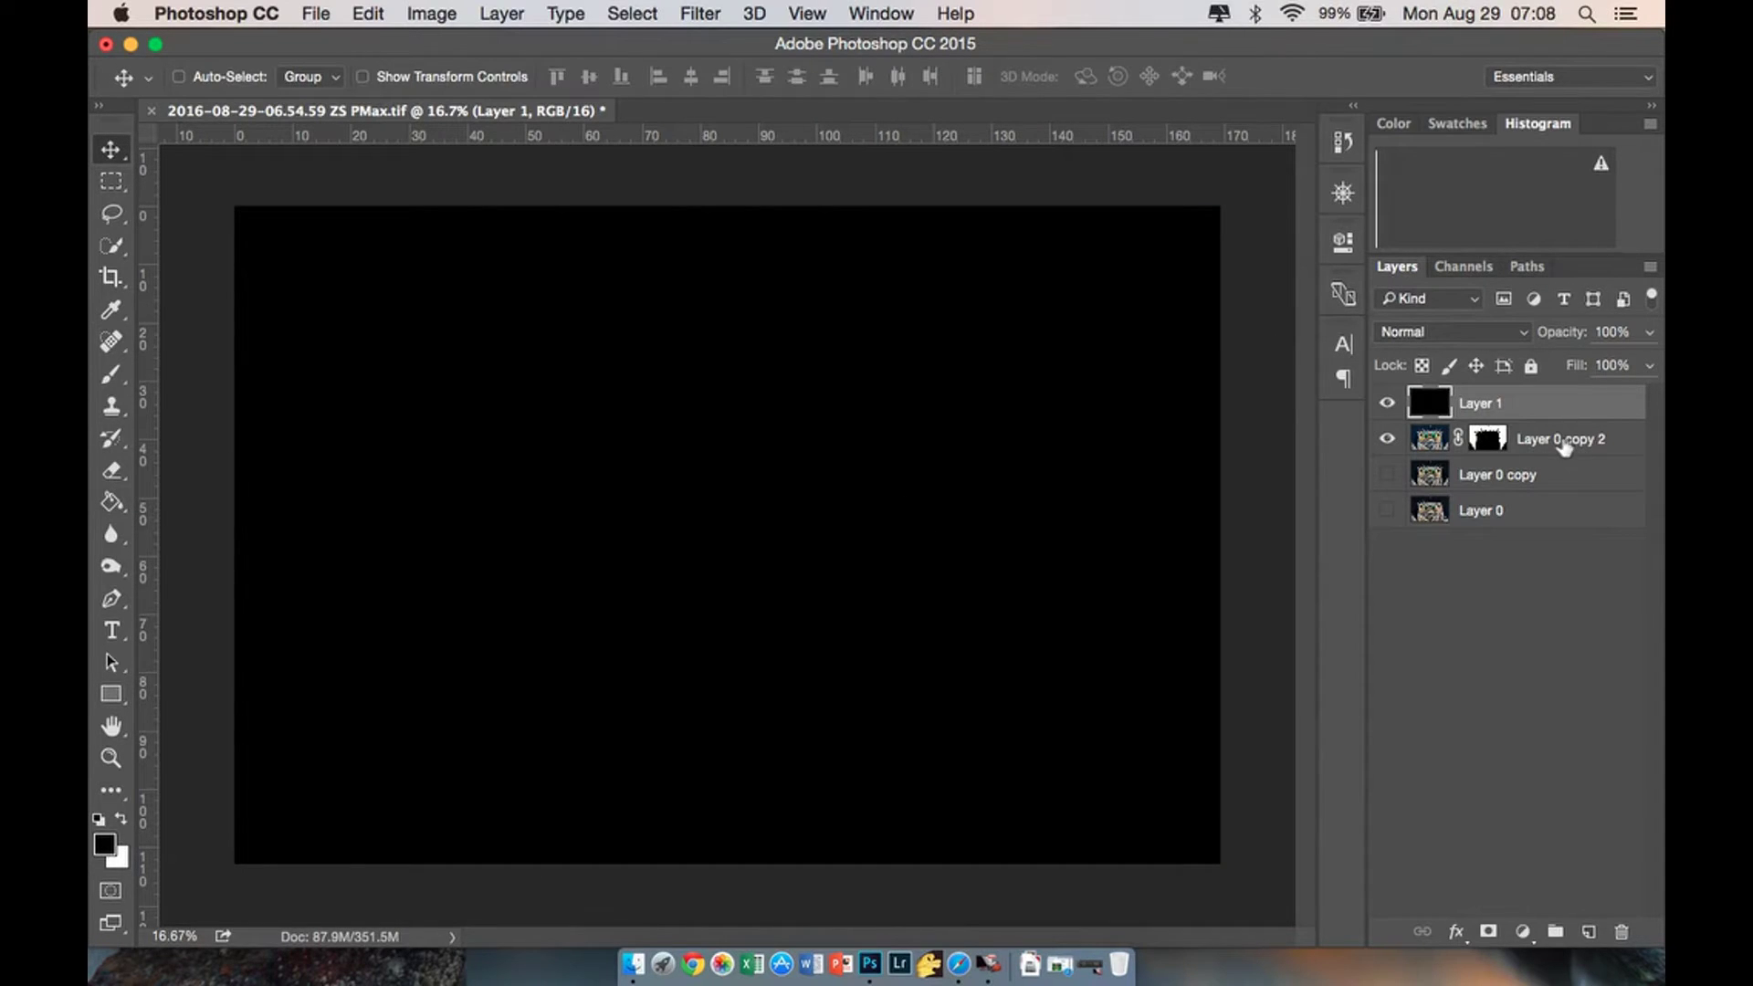
left_click(1496, 442)
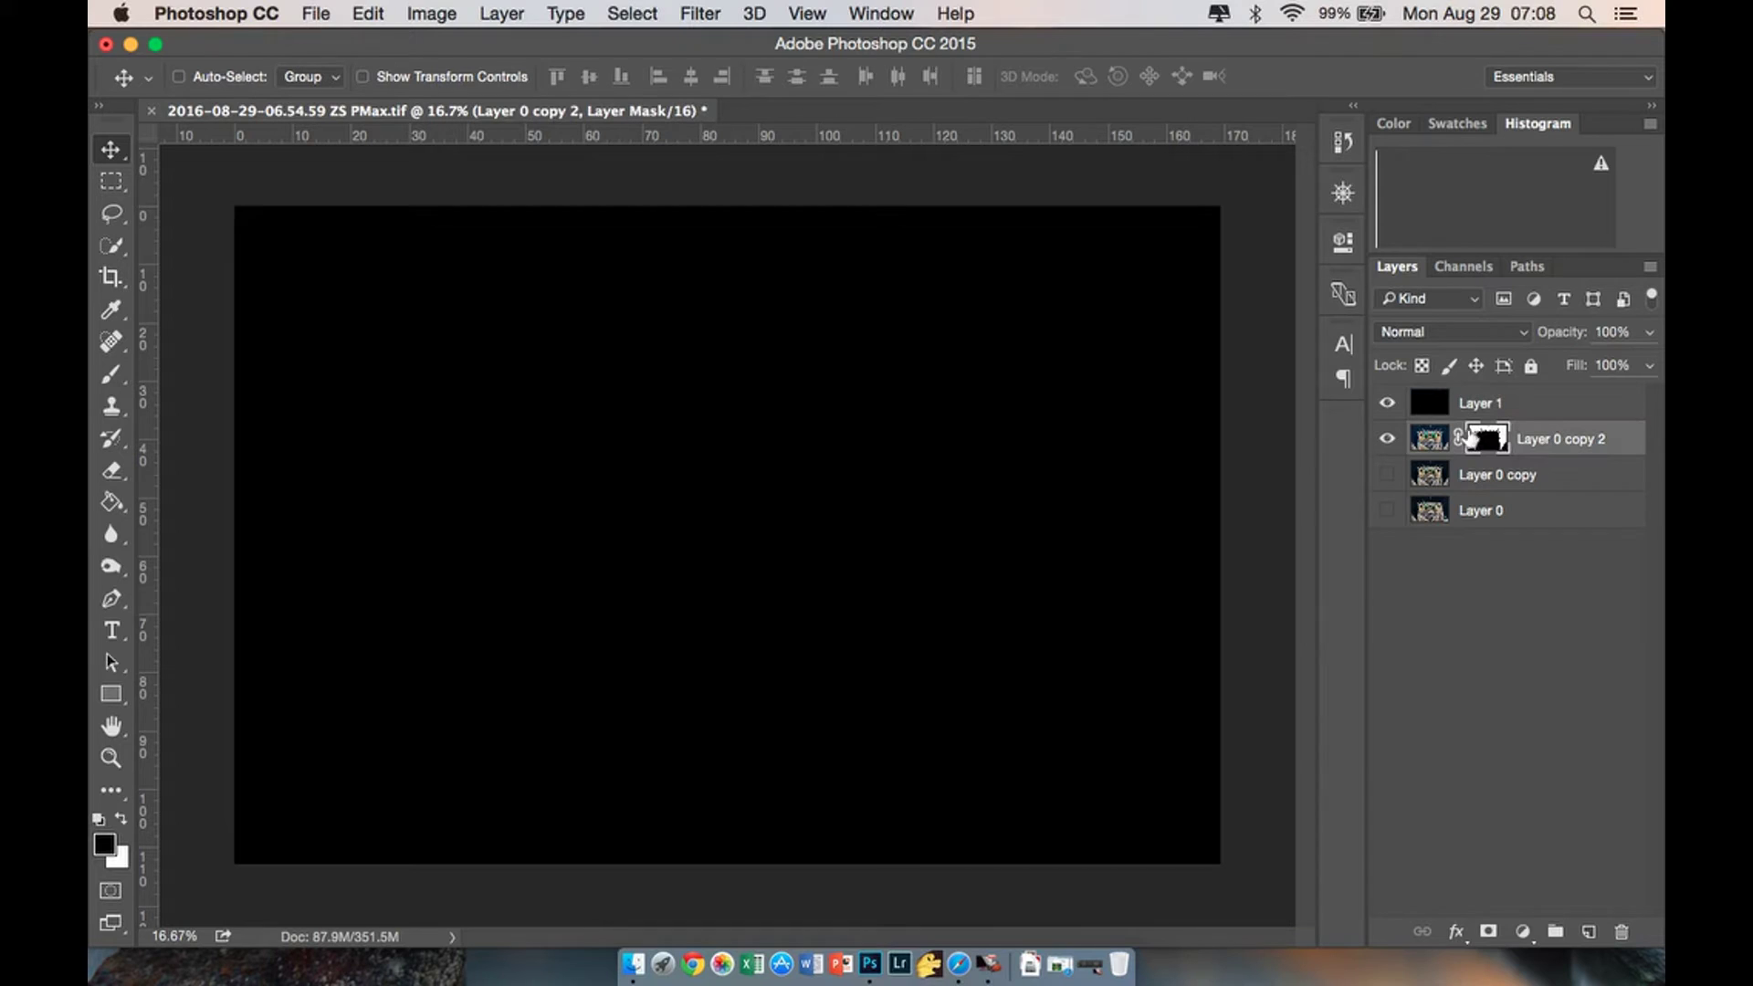
left_click_drag(1490, 440, 1488, 402)
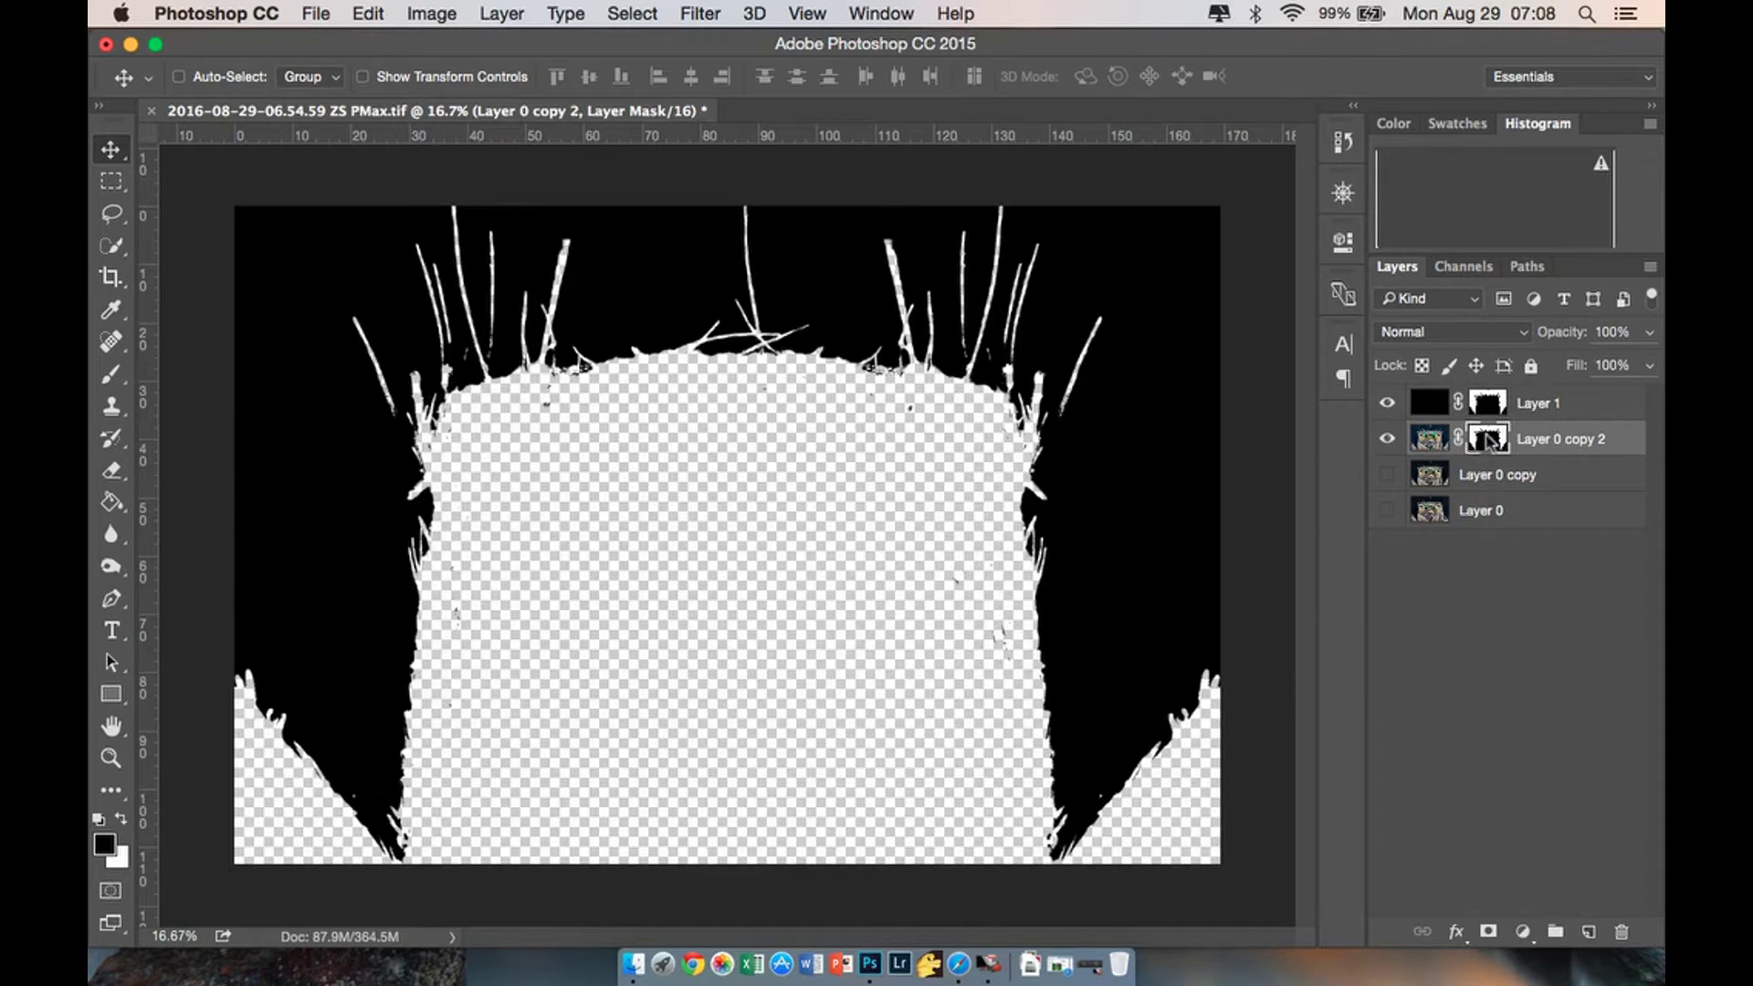
right_click(1490, 441)
left_click(1313, 482)
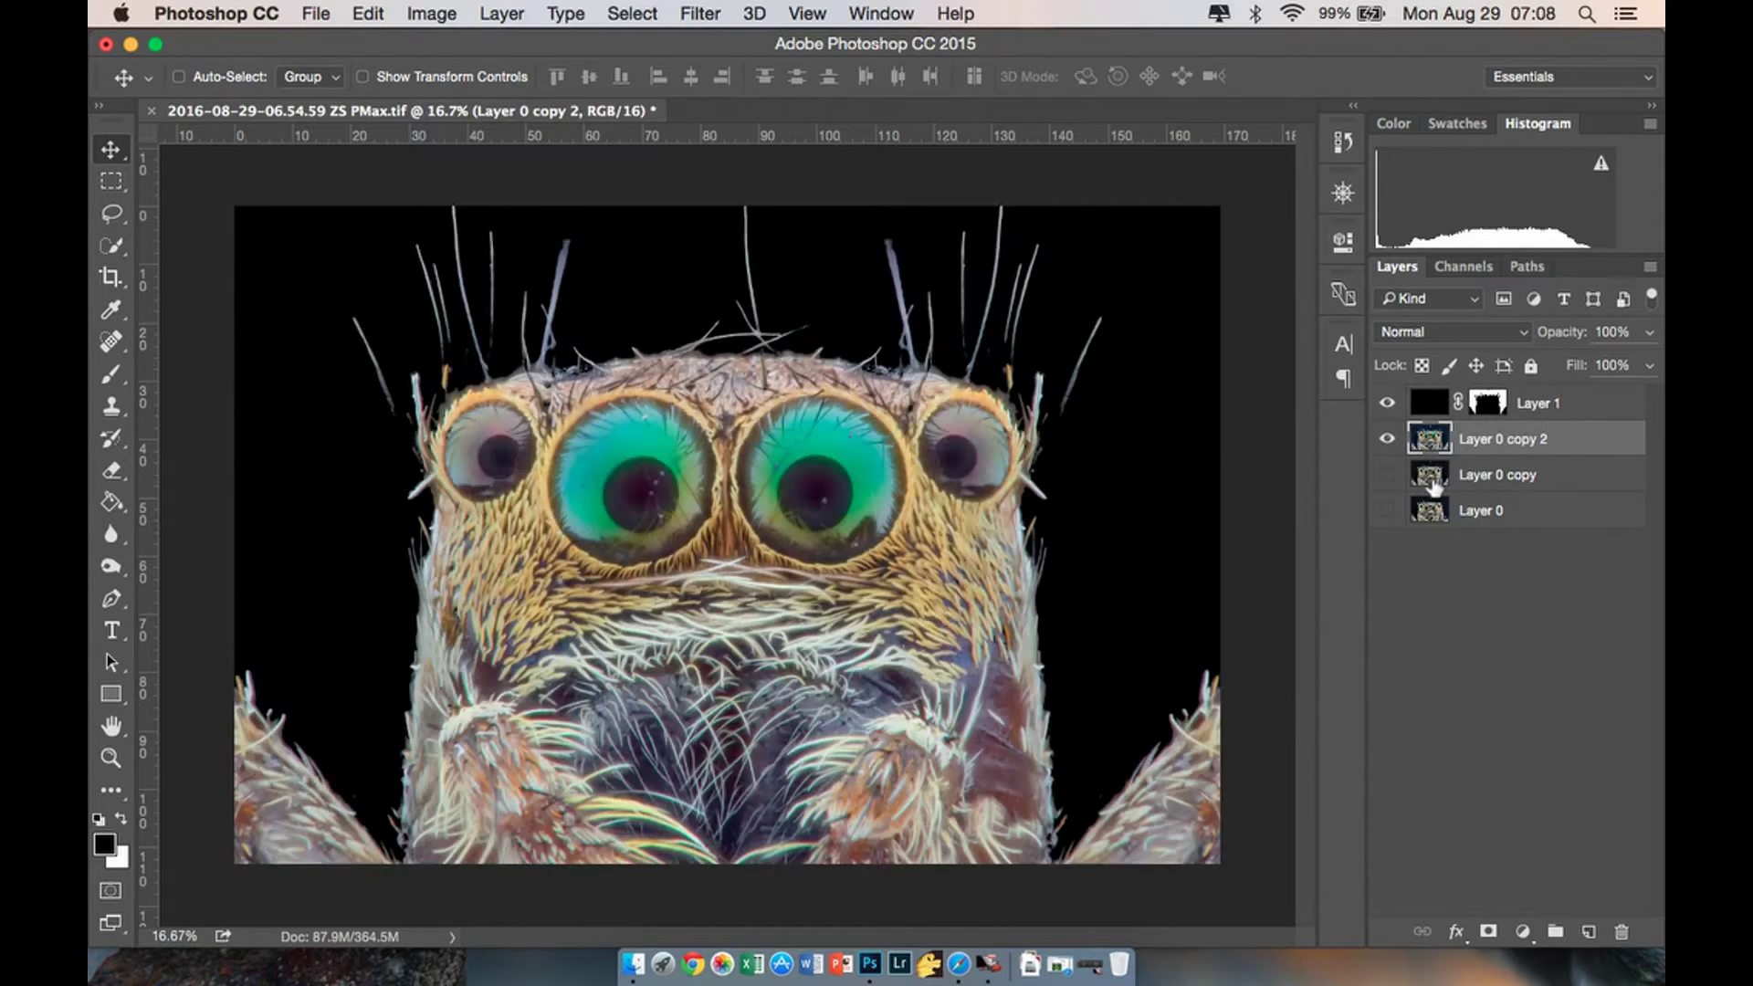
Make the Layer 1 mask active for painting with the Brush tool and set the brush flow to 70%.
left_click(1488, 406)
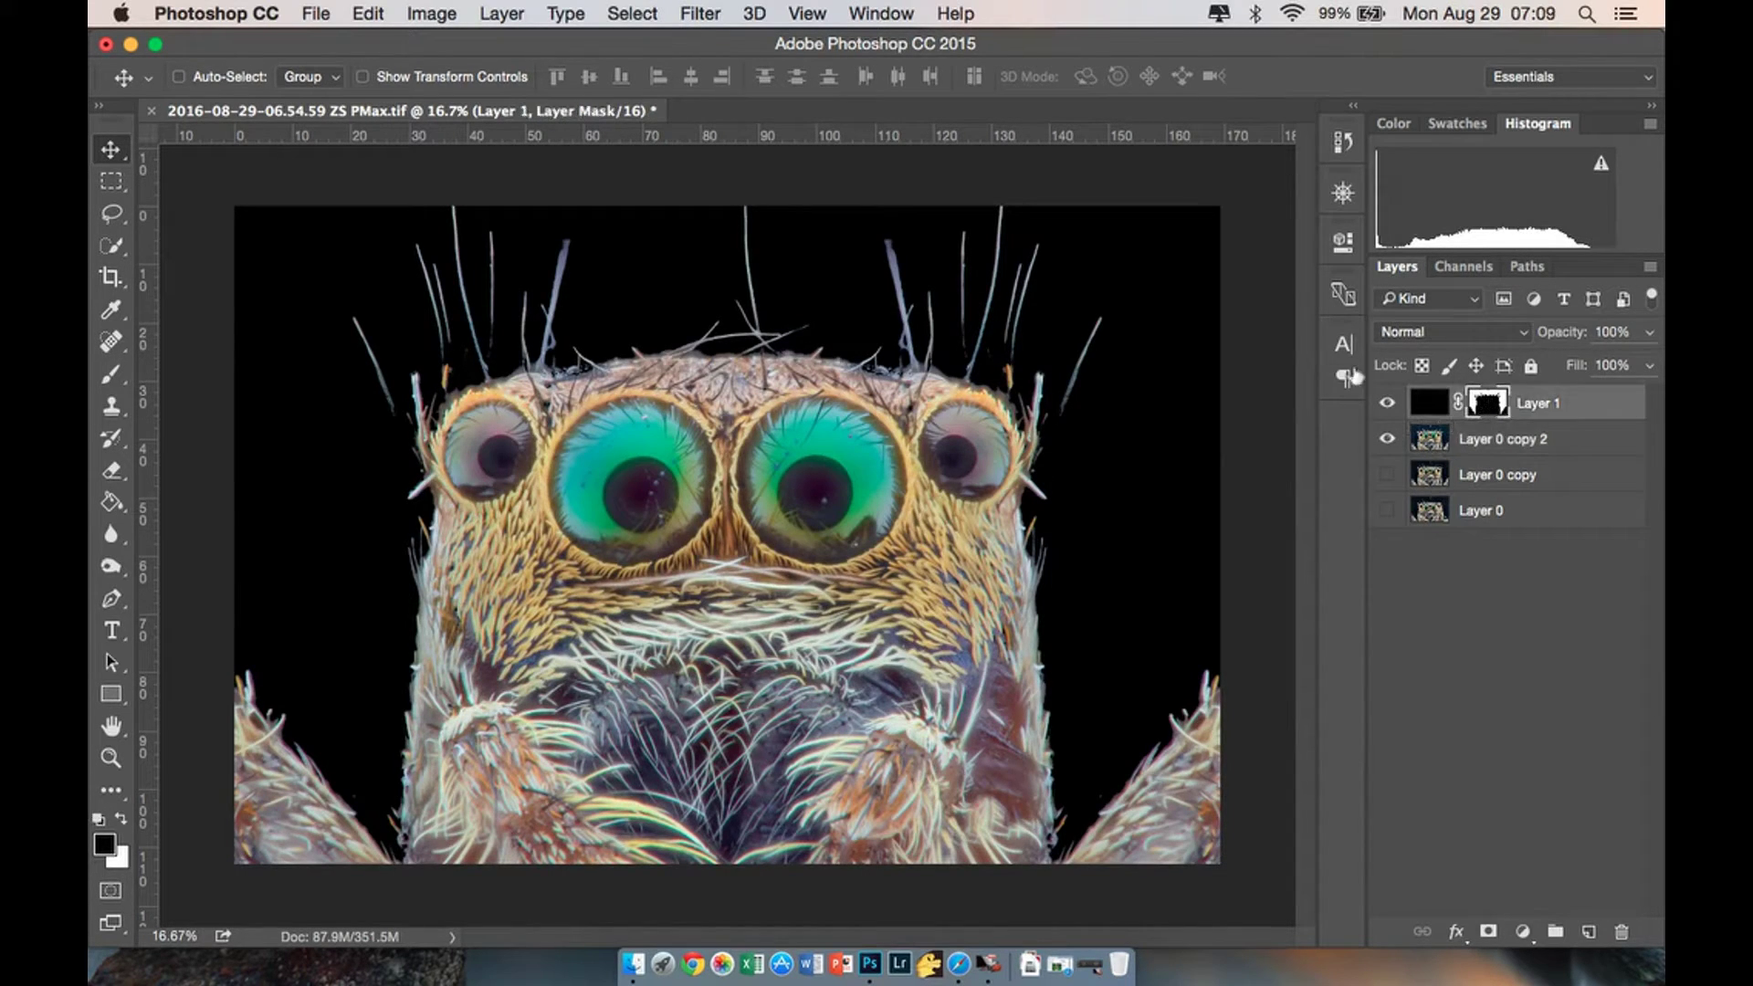
left_click(113, 374)
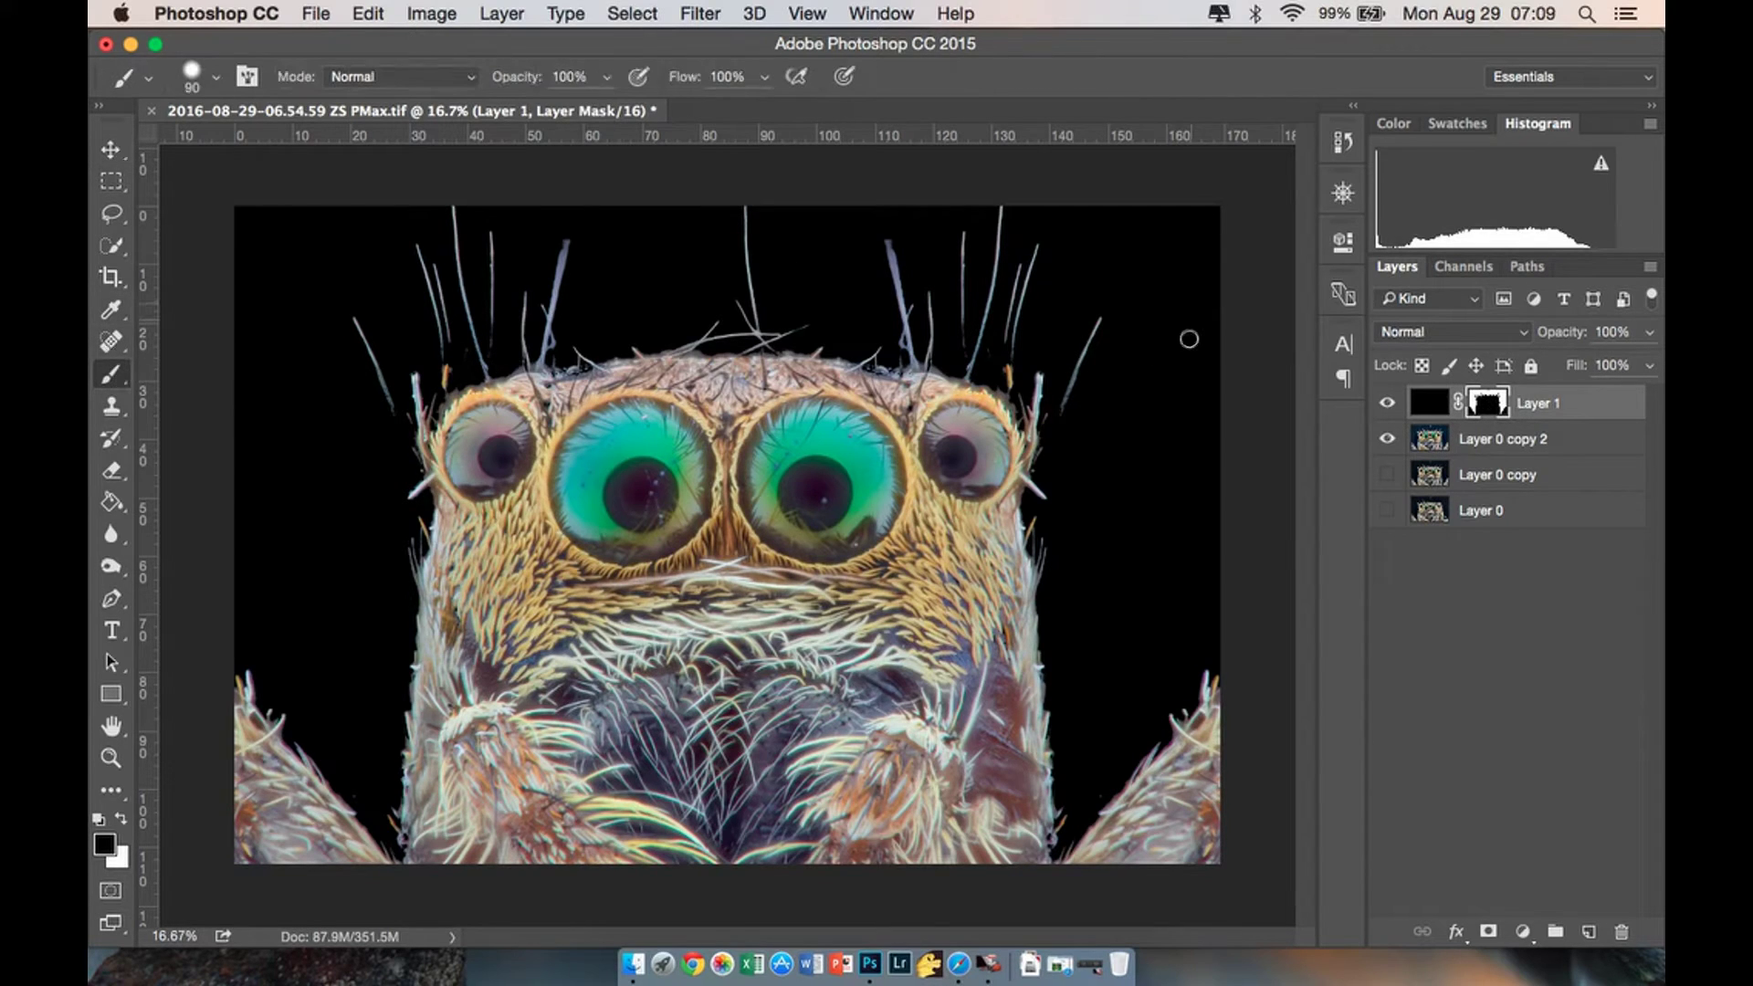
key("super+equal")
key("super+equal")
key("super+equal")
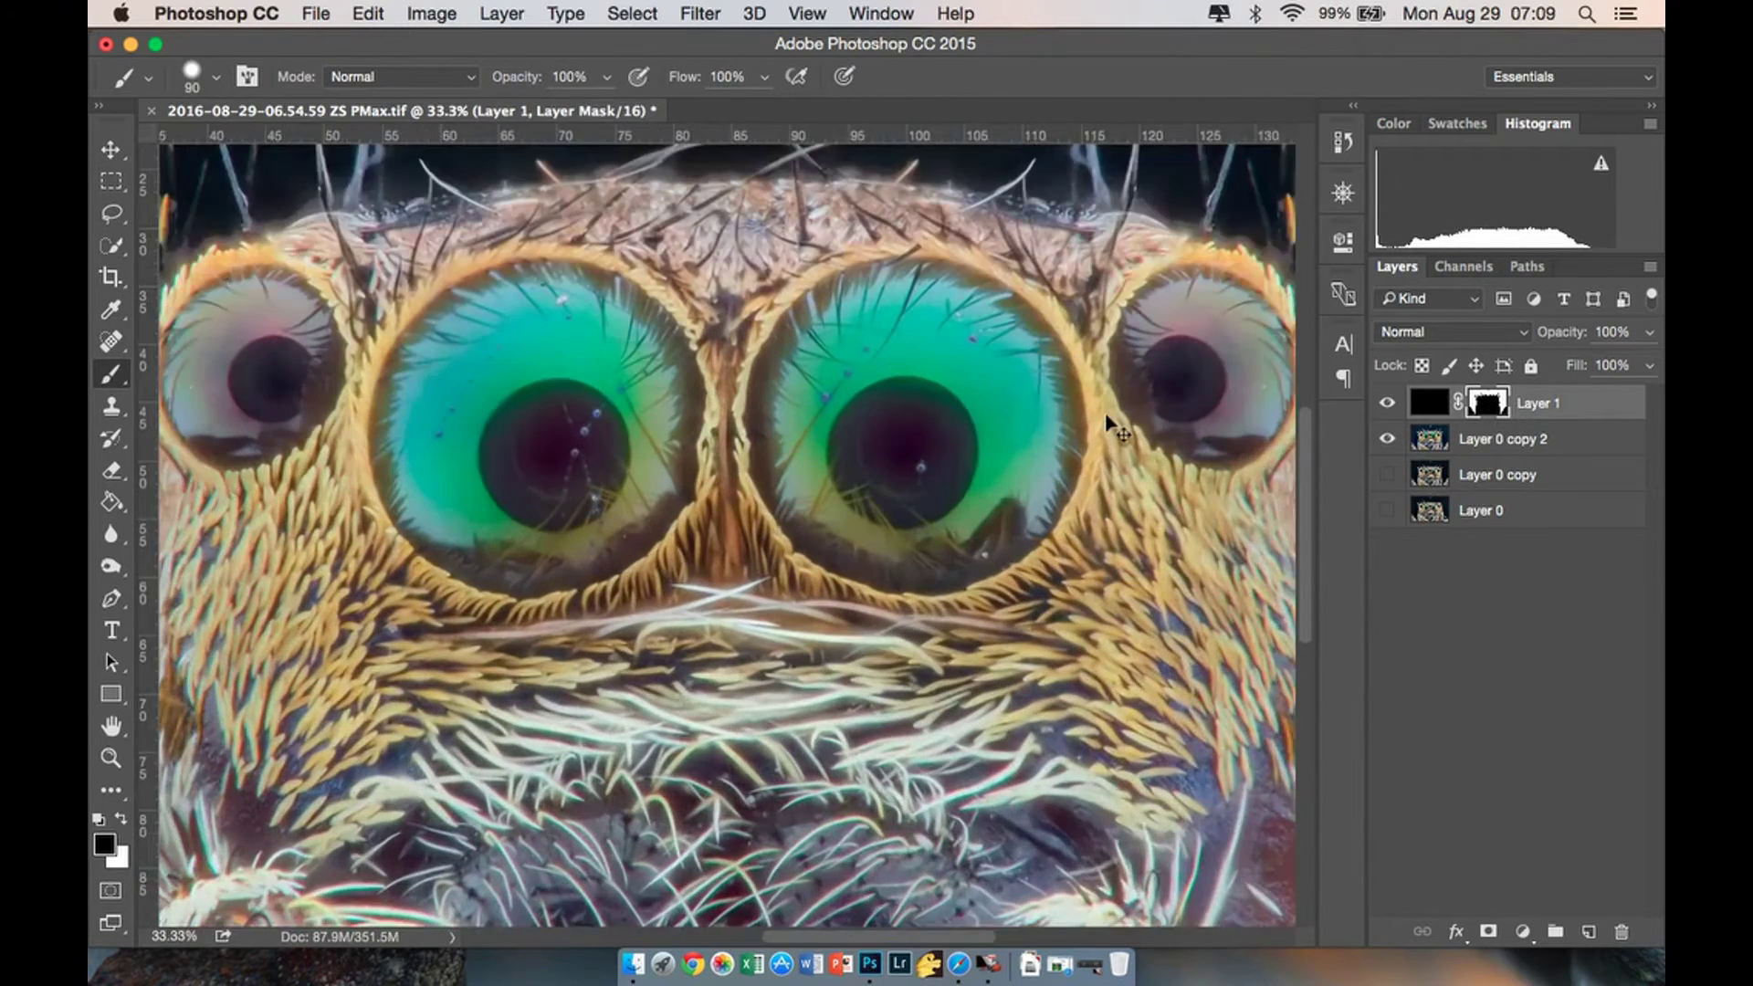
scroll(885, 573, "down", 10)
scroll(886, 574, "right", 15)
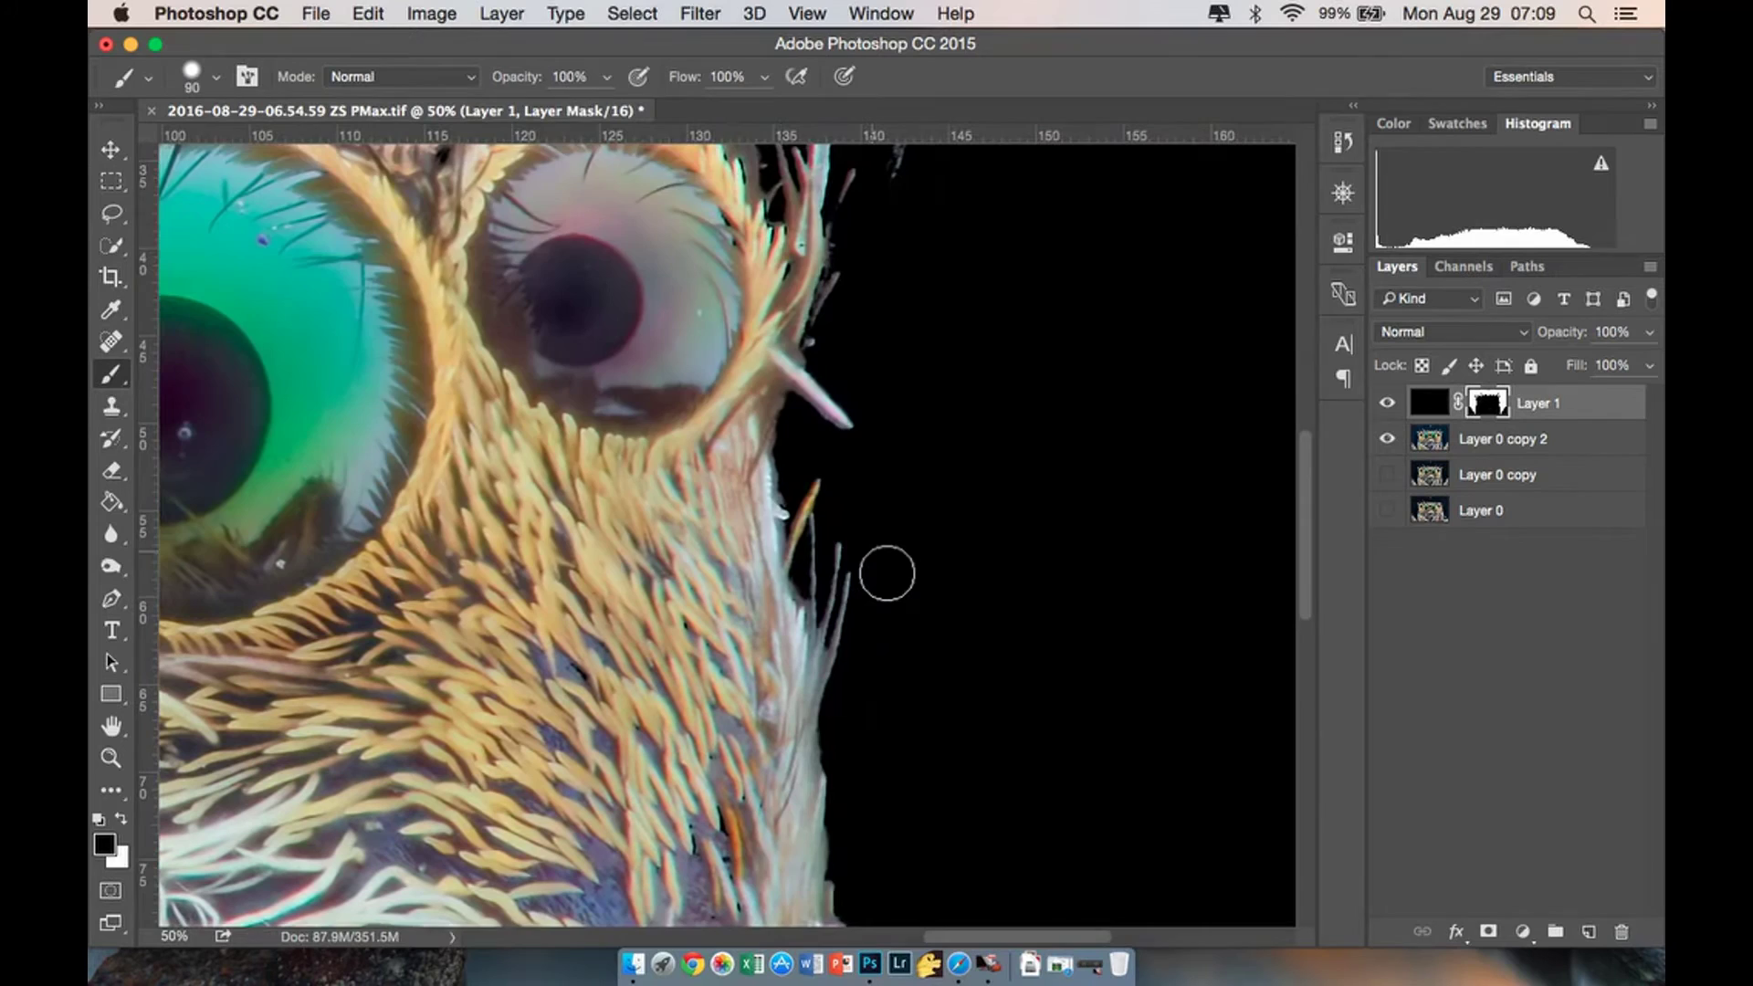
left_click(763, 79)
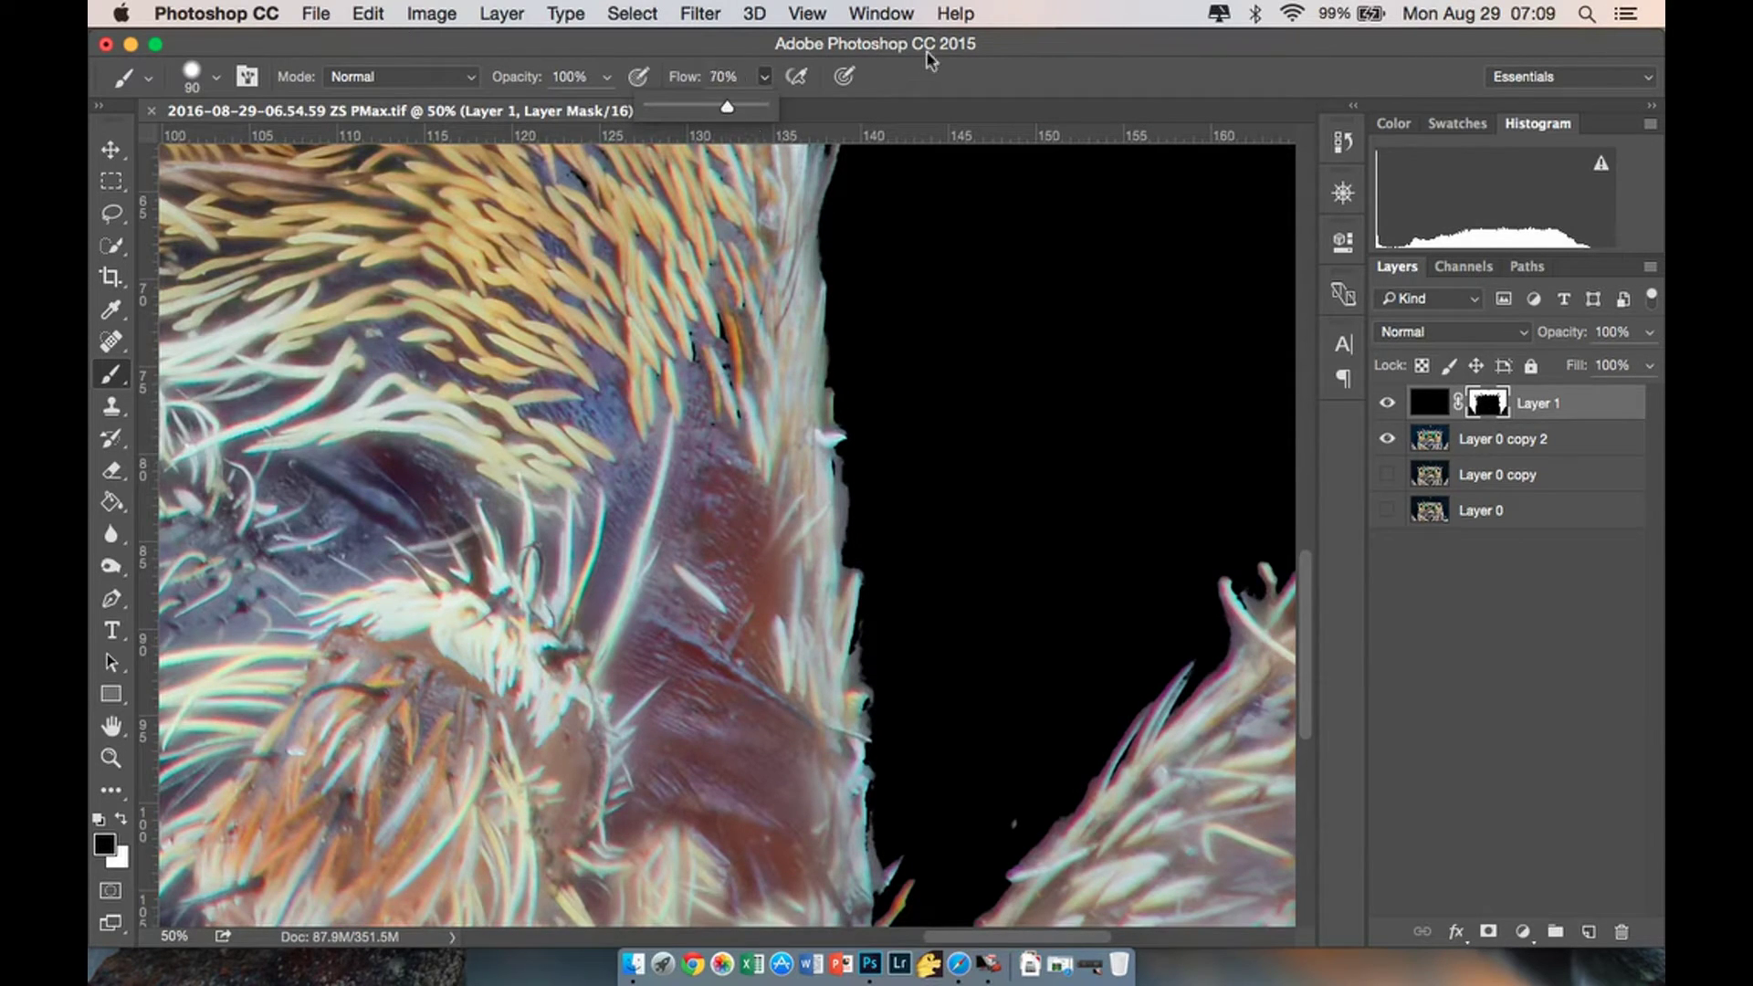
left_click(1030, 299)
Paint white on the Layer 1 mask with a 45 px brush to clean the spider's outer edge below the small outer eye.
key("super+plus")
key("super+plus")
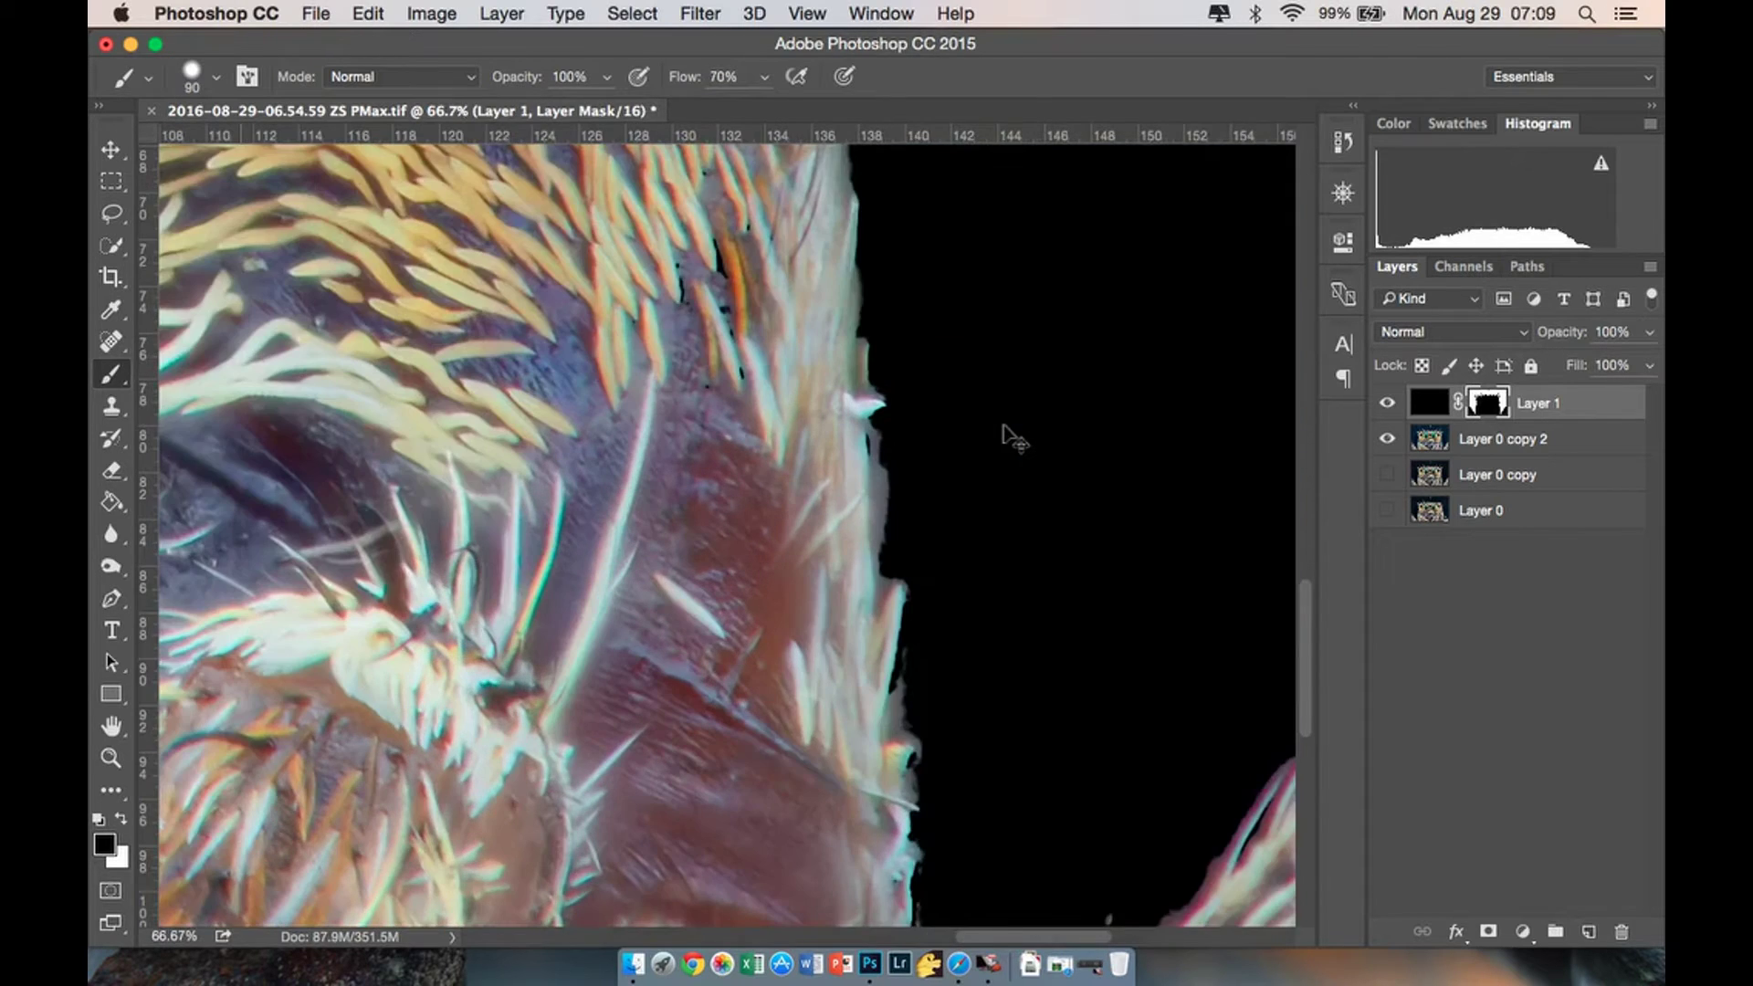
scroll(1040, 480, "down", 2)
scroll(1040, 480, "right", 2)
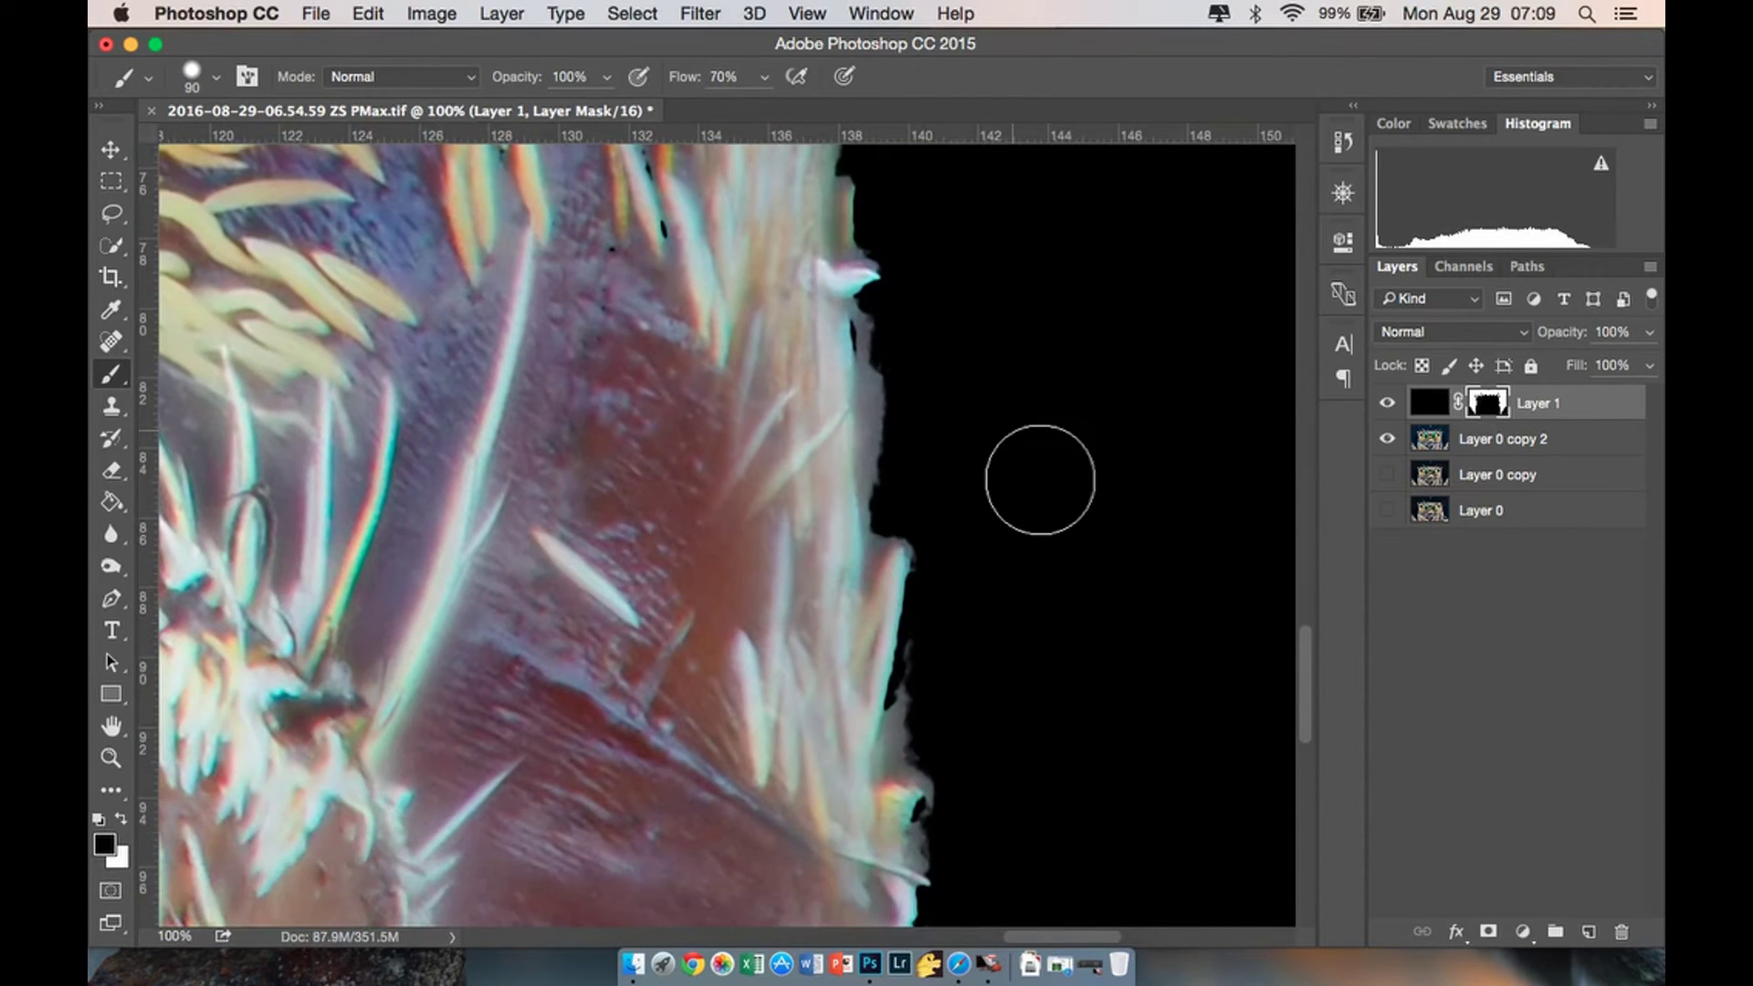
key("[")
key("[")
key("[")
key("[")
key("[")
mouse_move(890, 315)
left_mouse_down()
mouse_move(905, 534)
mouse_move(968, 493)
mouse_move(923, 770)
mouse_move(949, 570)
mouse_move(960, 834)
mouse_move(933, 773)
left_mouse_up()
scroll(946, 566, "up", 4)
left_click_drag(867, 559, 869, 232)
scroll(1030, 437, "up", 8)
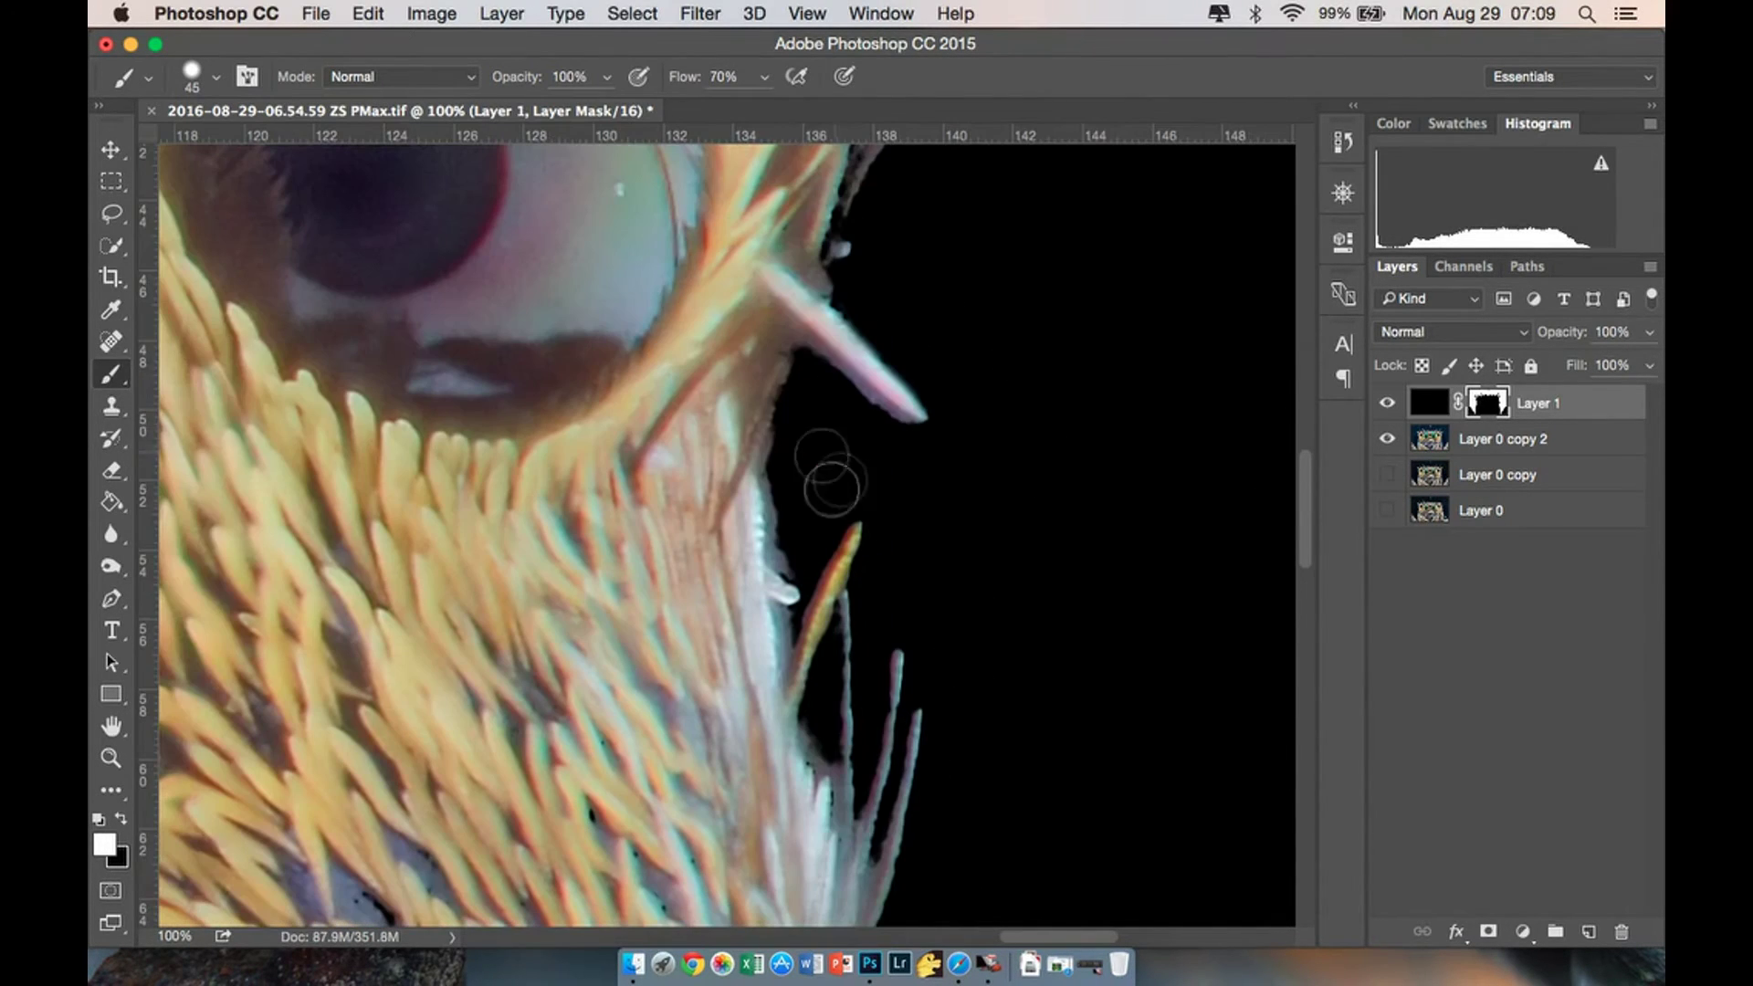
Refine the mask along the cheek edge below the outer eye with a 25 px brush, using white and black.
key("super+equal")
key("super+equal")
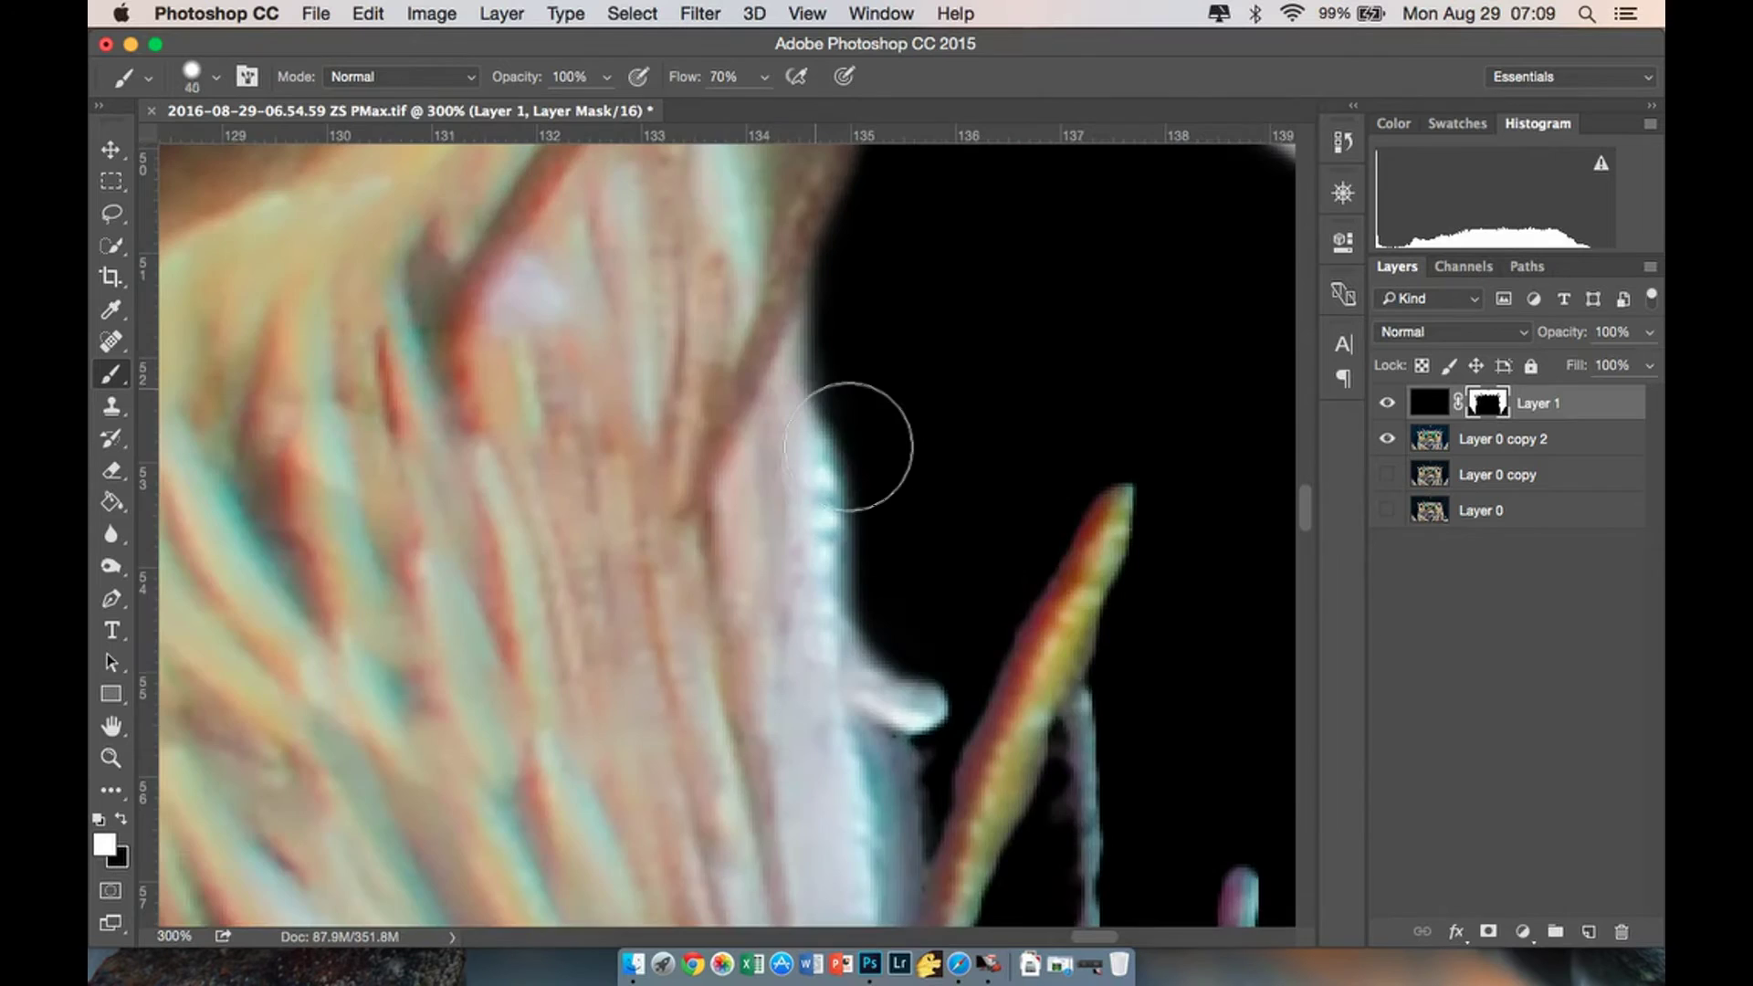
key("bracketleft")
key("bracketleft")
key("bracketleft")
key("bracketleft")
scroll(885, 438, "down", 5)
mouse_move(912, 411)
left_mouse_down()
mouse_move(947, 489)
mouse_move(1034, 356)
mouse_move(877, 748)
left_mouse_up()
left_click(121, 818)
mouse_move(851, 671)
left_mouse_down()
mouse_move(876, 849)
mouse_move(827, 383)
left_mouse_up()
scroll(813, 360, "up", 10)
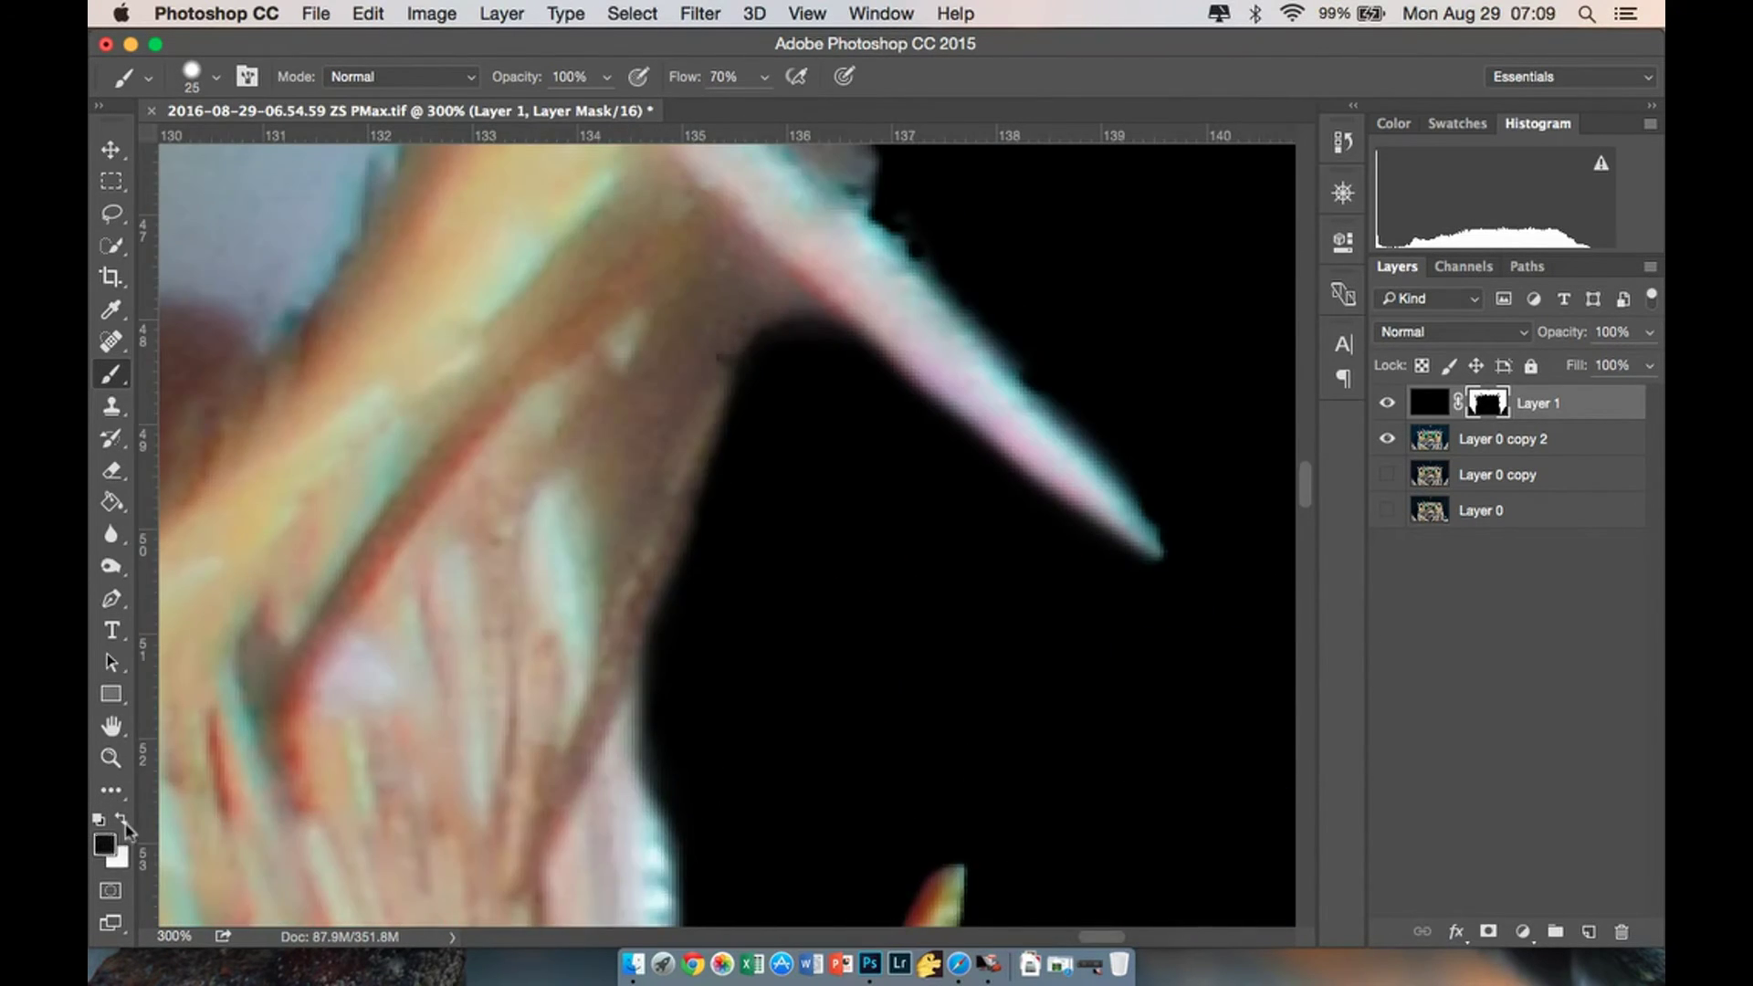
Paint white on the mask with the 25 px brush to clear the haze along the head's edge beside the outer eye.
left_click(121, 819)
scroll(943, 454, "up", 8)
mouse_move(943, 453)
left_mouse_down()
mouse_move(1166, 873)
mouse_move(881, 566)
left_mouse_up()
scroll(881, 548, "up", 6)
left_click_drag(1041, 306, 1045, 239)
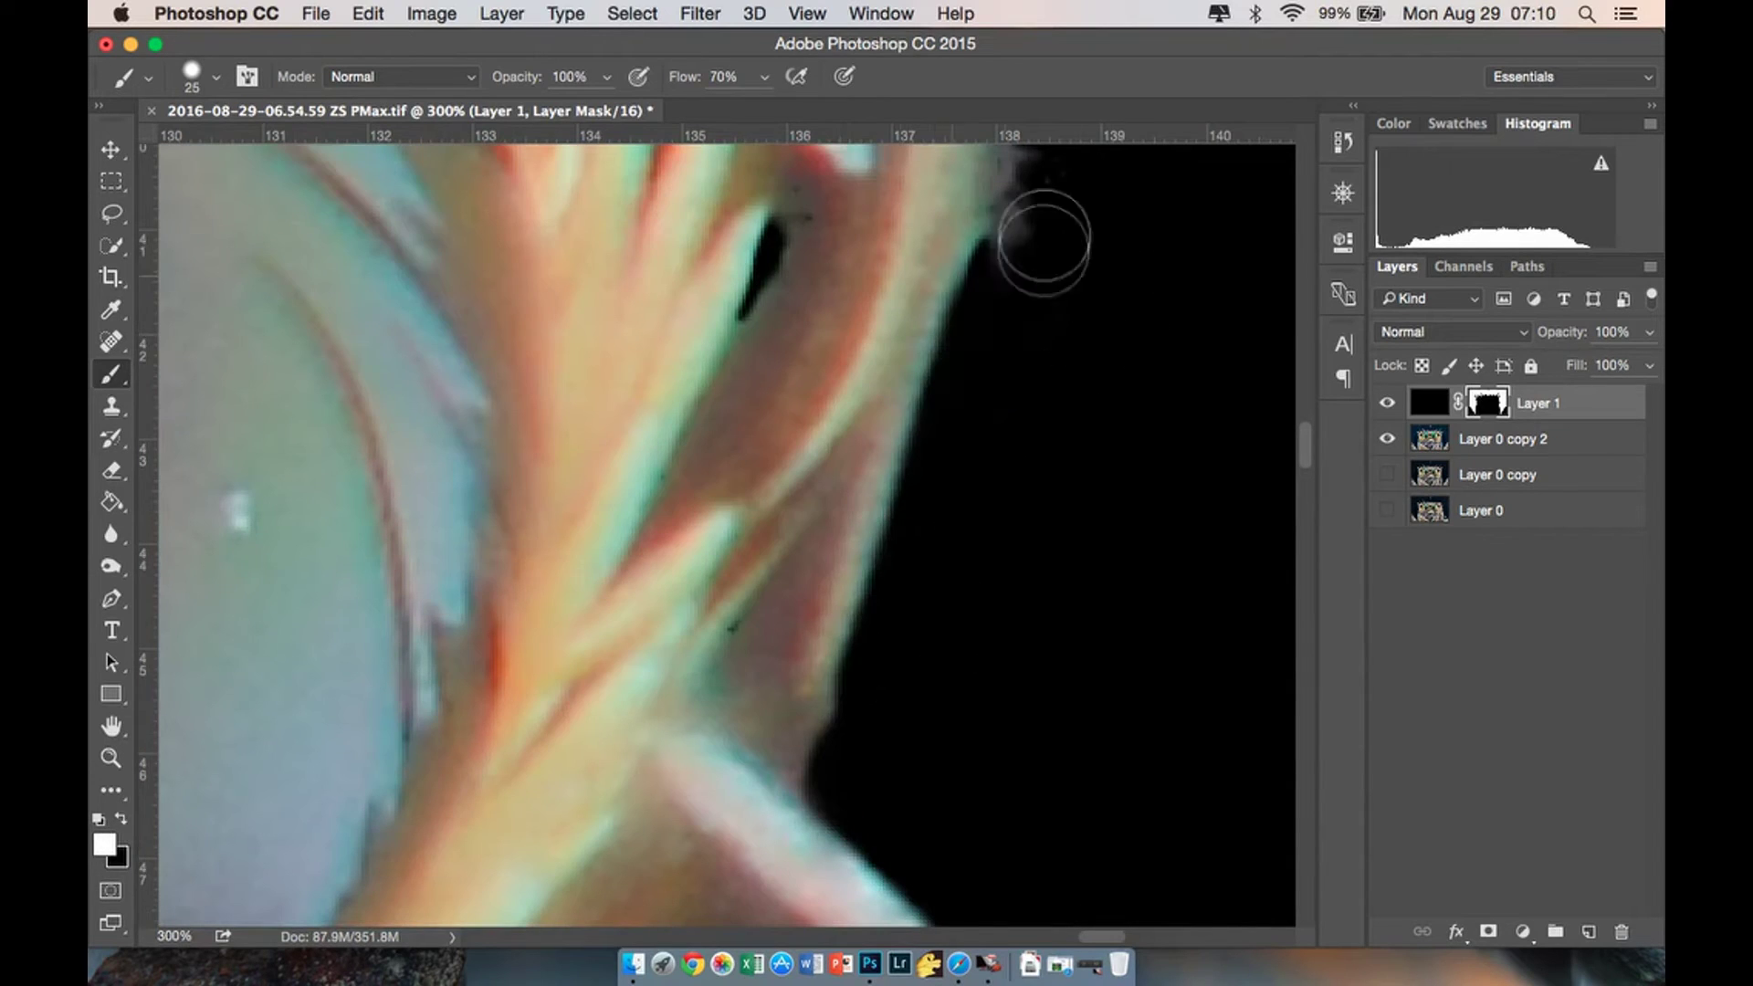
scroll(975, 469, "up", 10)
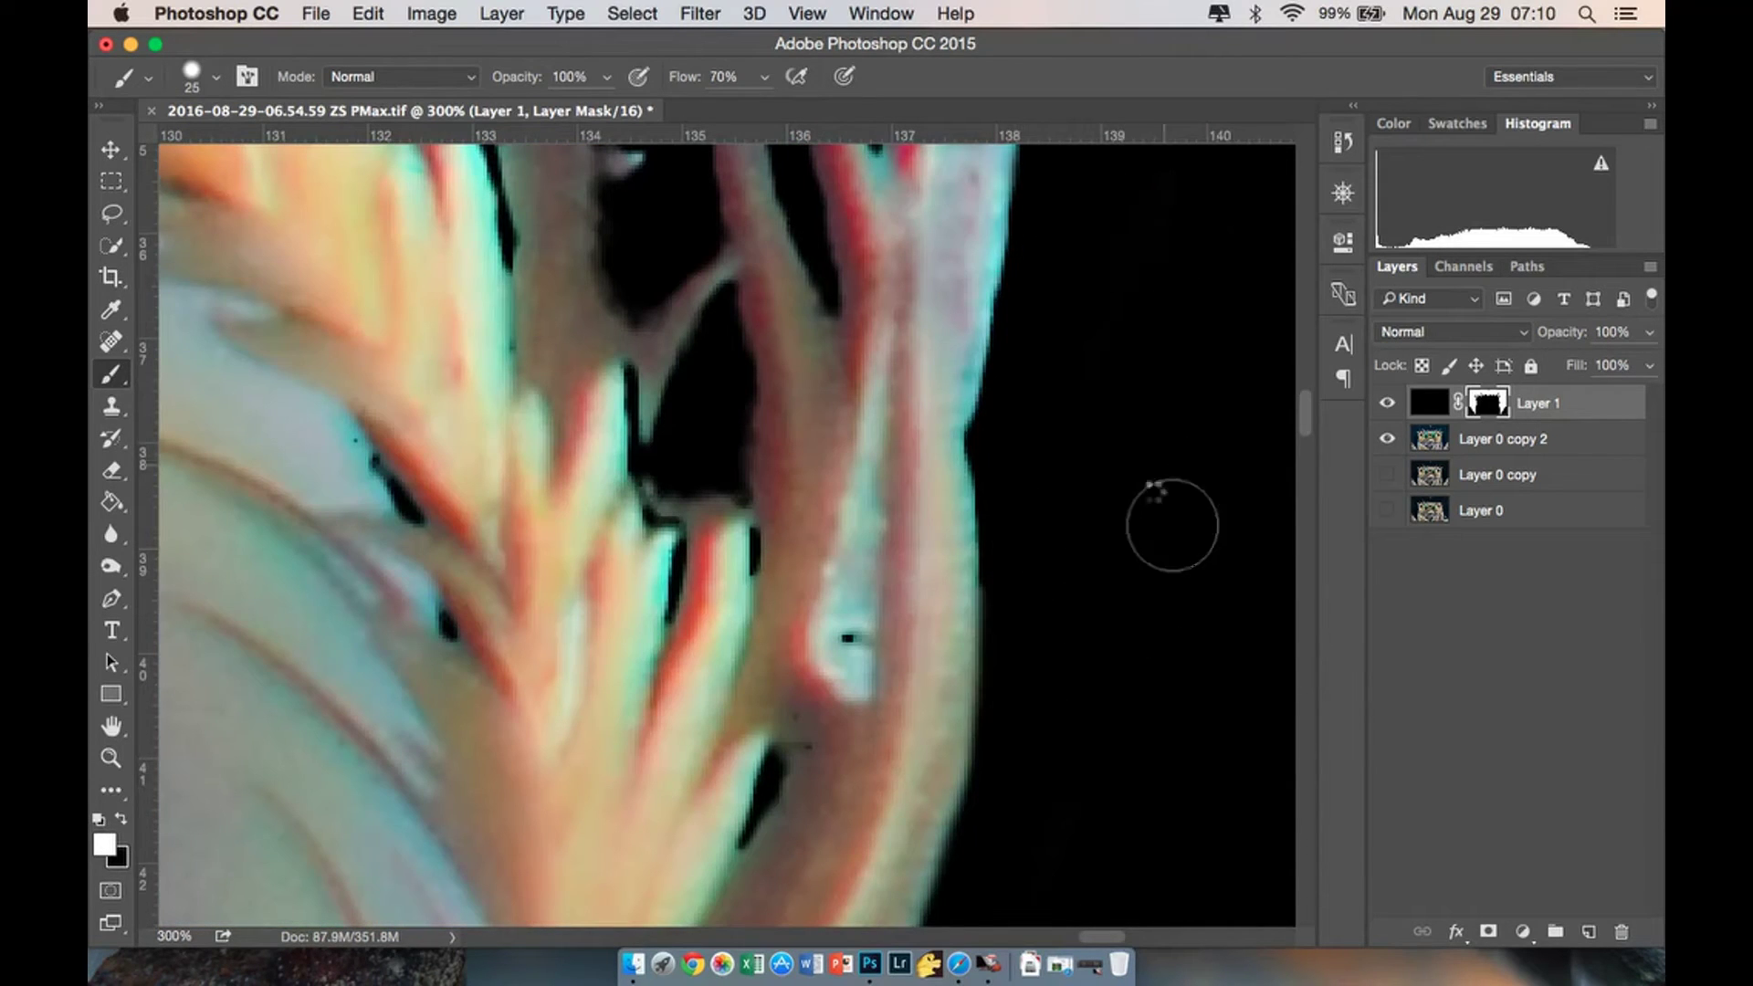
scroll(1172, 525, "up", 7)
scroll(1182, 407, "up", 7)
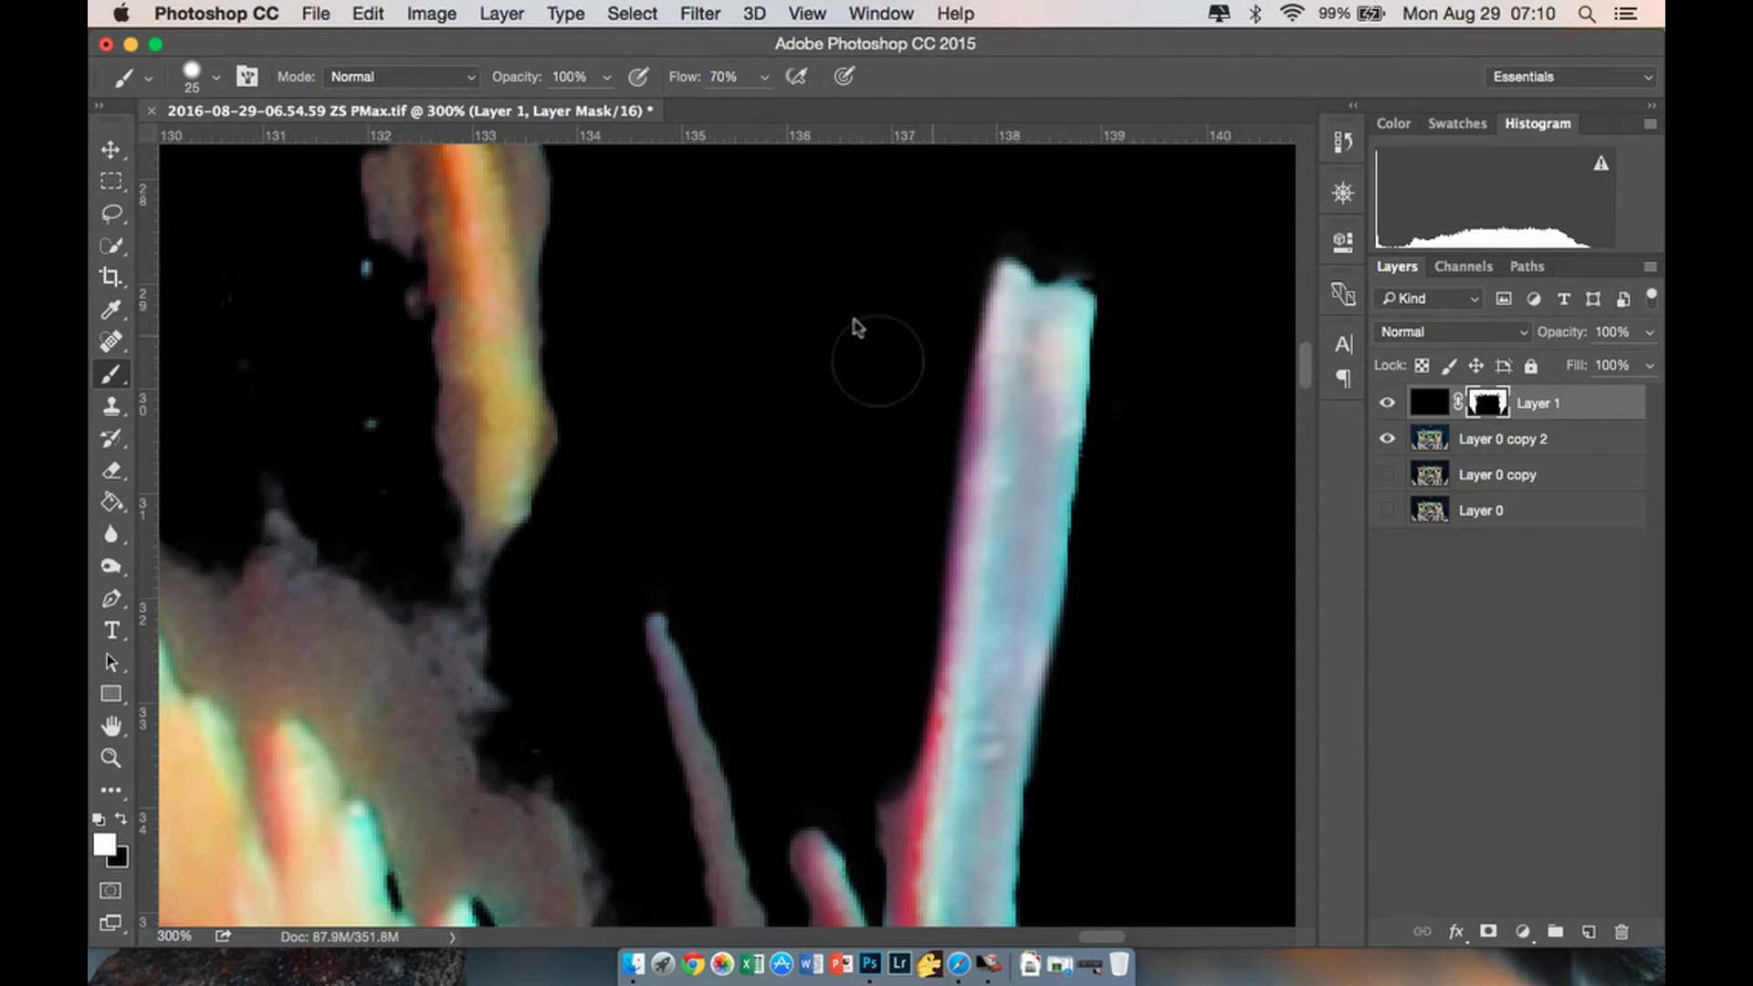
Paint black on the mask with a 50 px brush to reveal the long outer bristle down to its base on the head.
scroll(867, 365, "down", 5)
scroll(802, 397, "down", 4)
key("x")
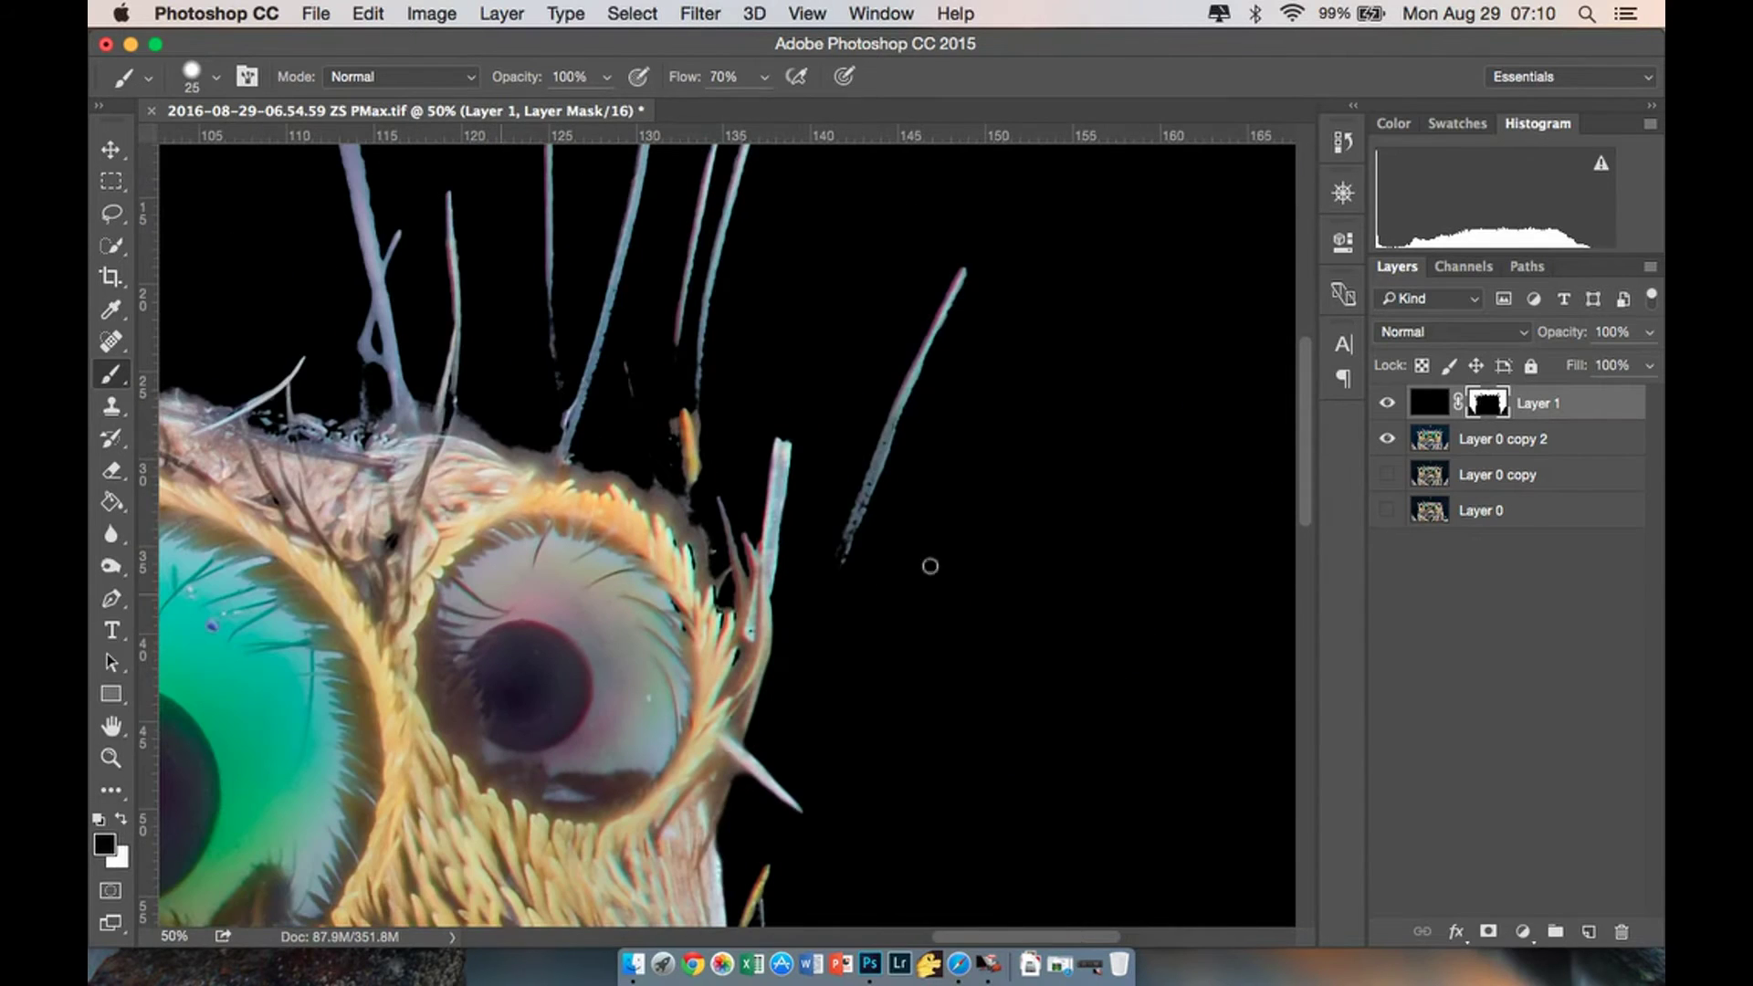
mouse_move(891, 431)
left_mouse_down()
mouse_move(783, 673)
mouse_move(897, 417)
left_mouse_up()
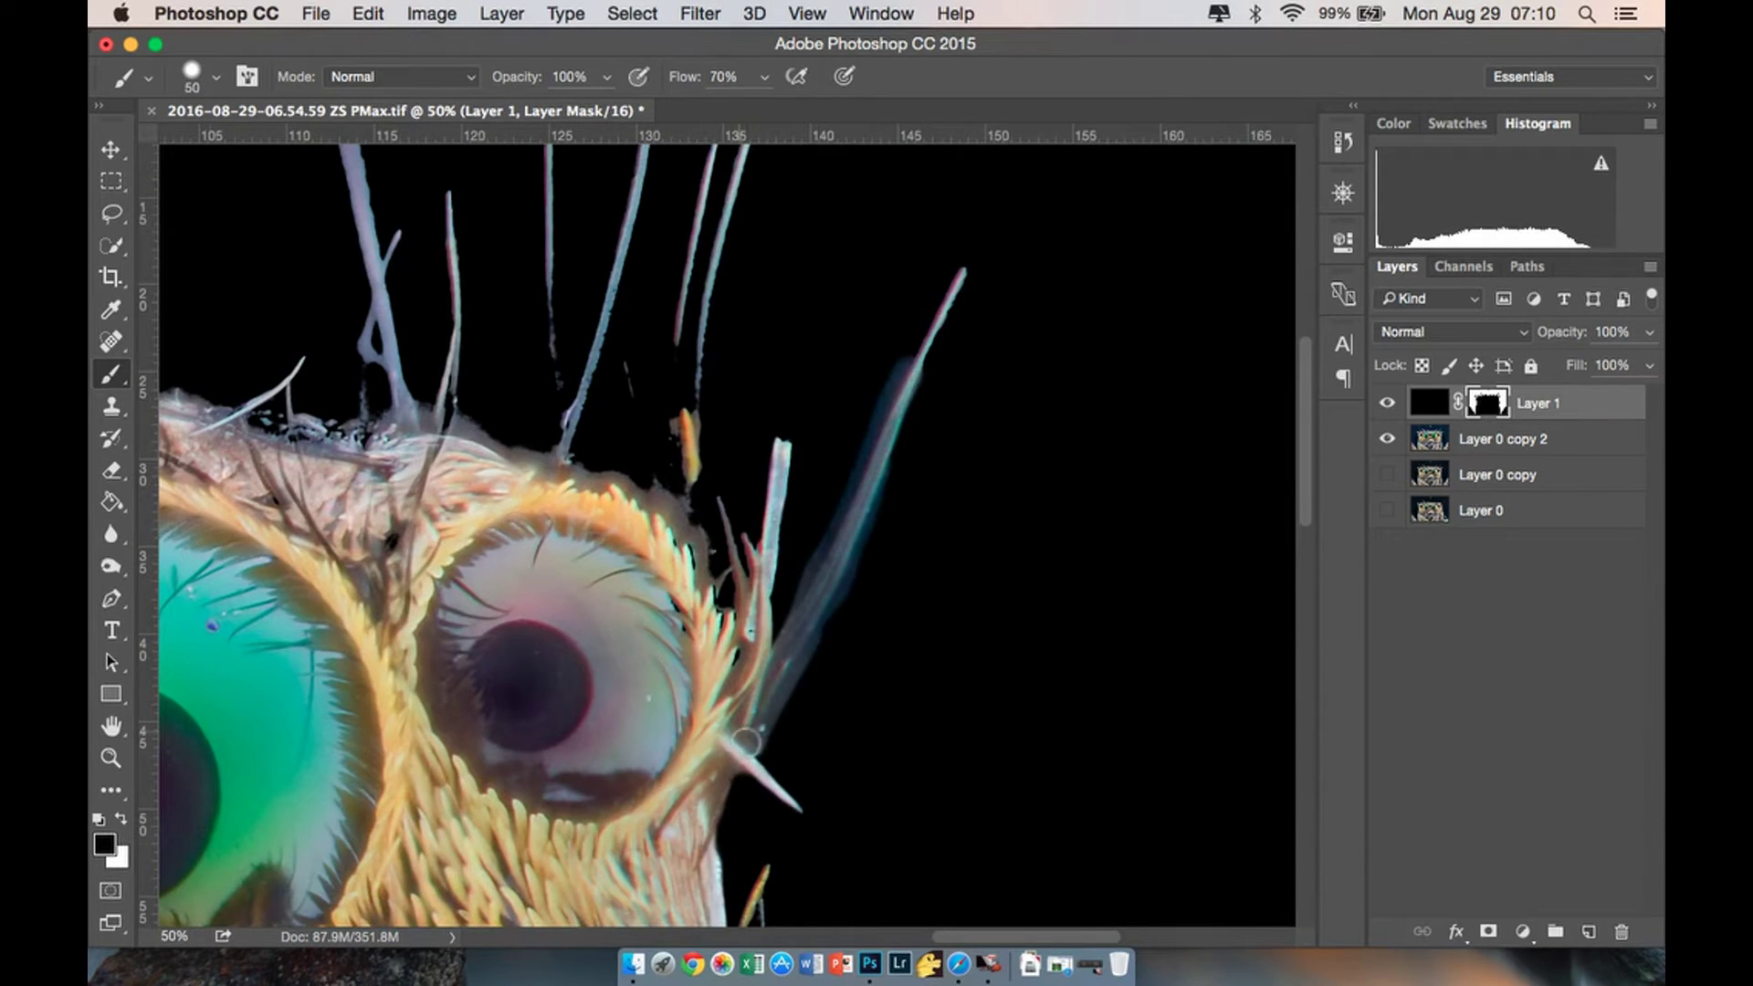
Paint white with a 30 px mask brush to remove the halo around the upper part of the long outer bristle.
scroll(750, 680, "up", 5)
key("bracketleft")
key("bracketleft")
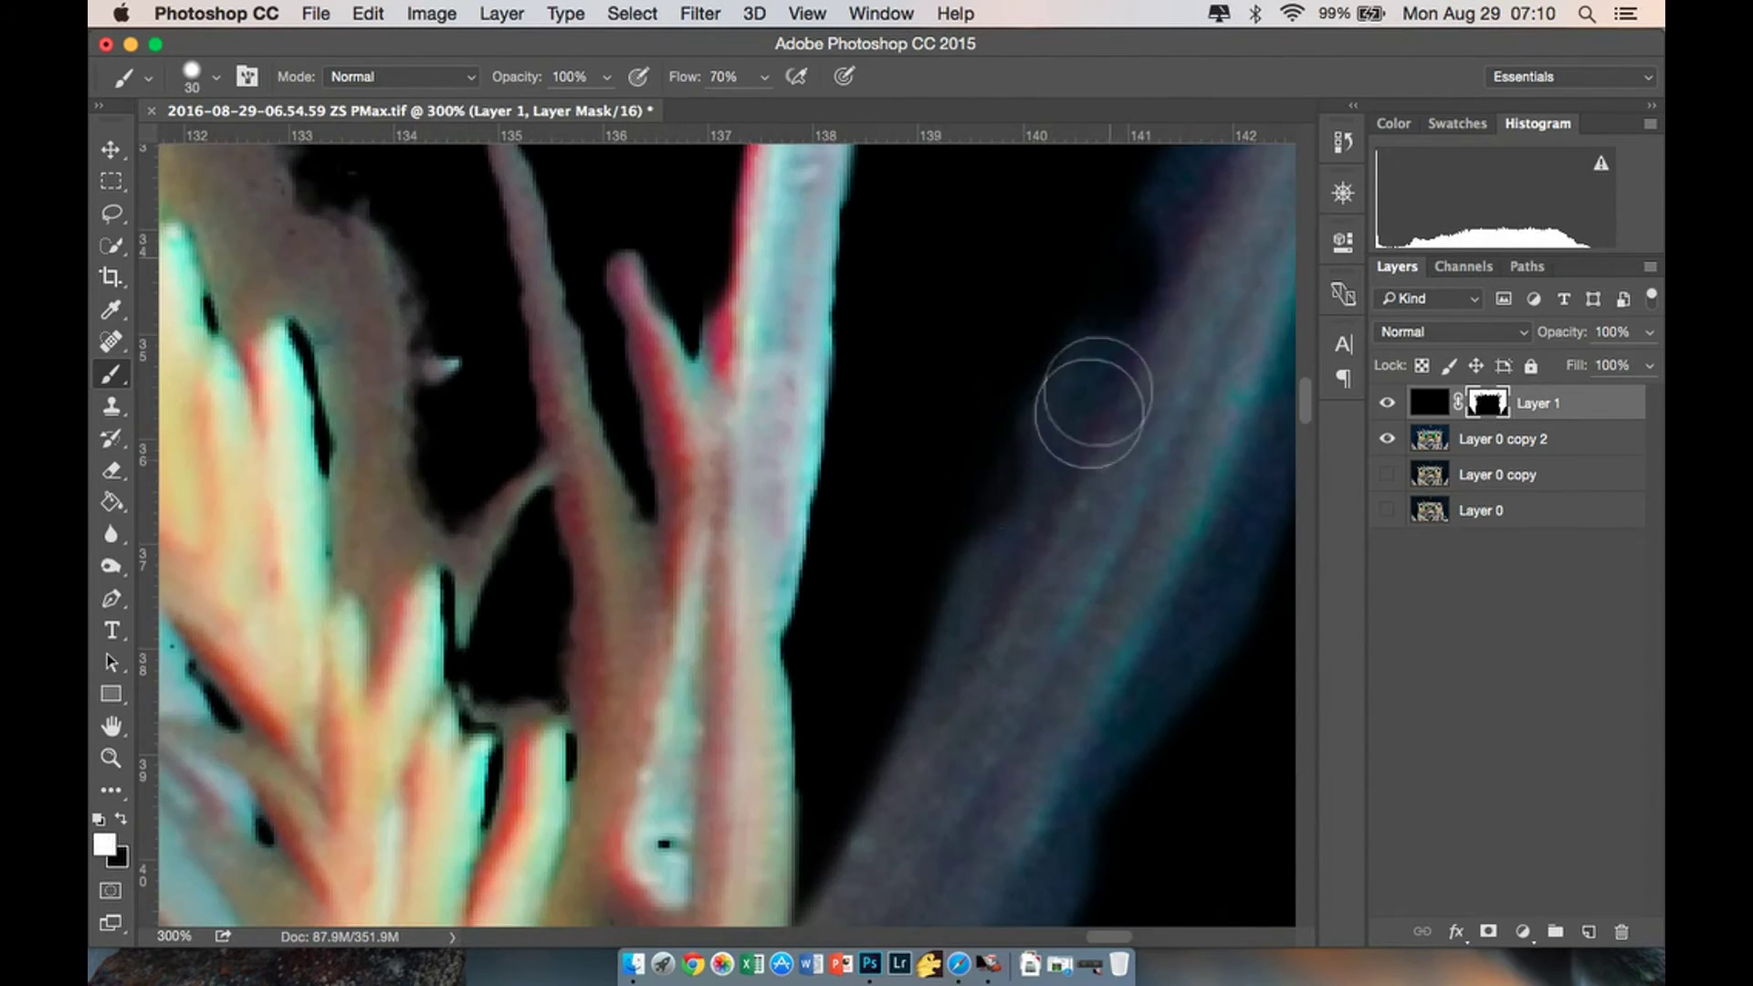
scroll(1112, 373, "up", 10)
scroll(1112, 373, "right", 3)
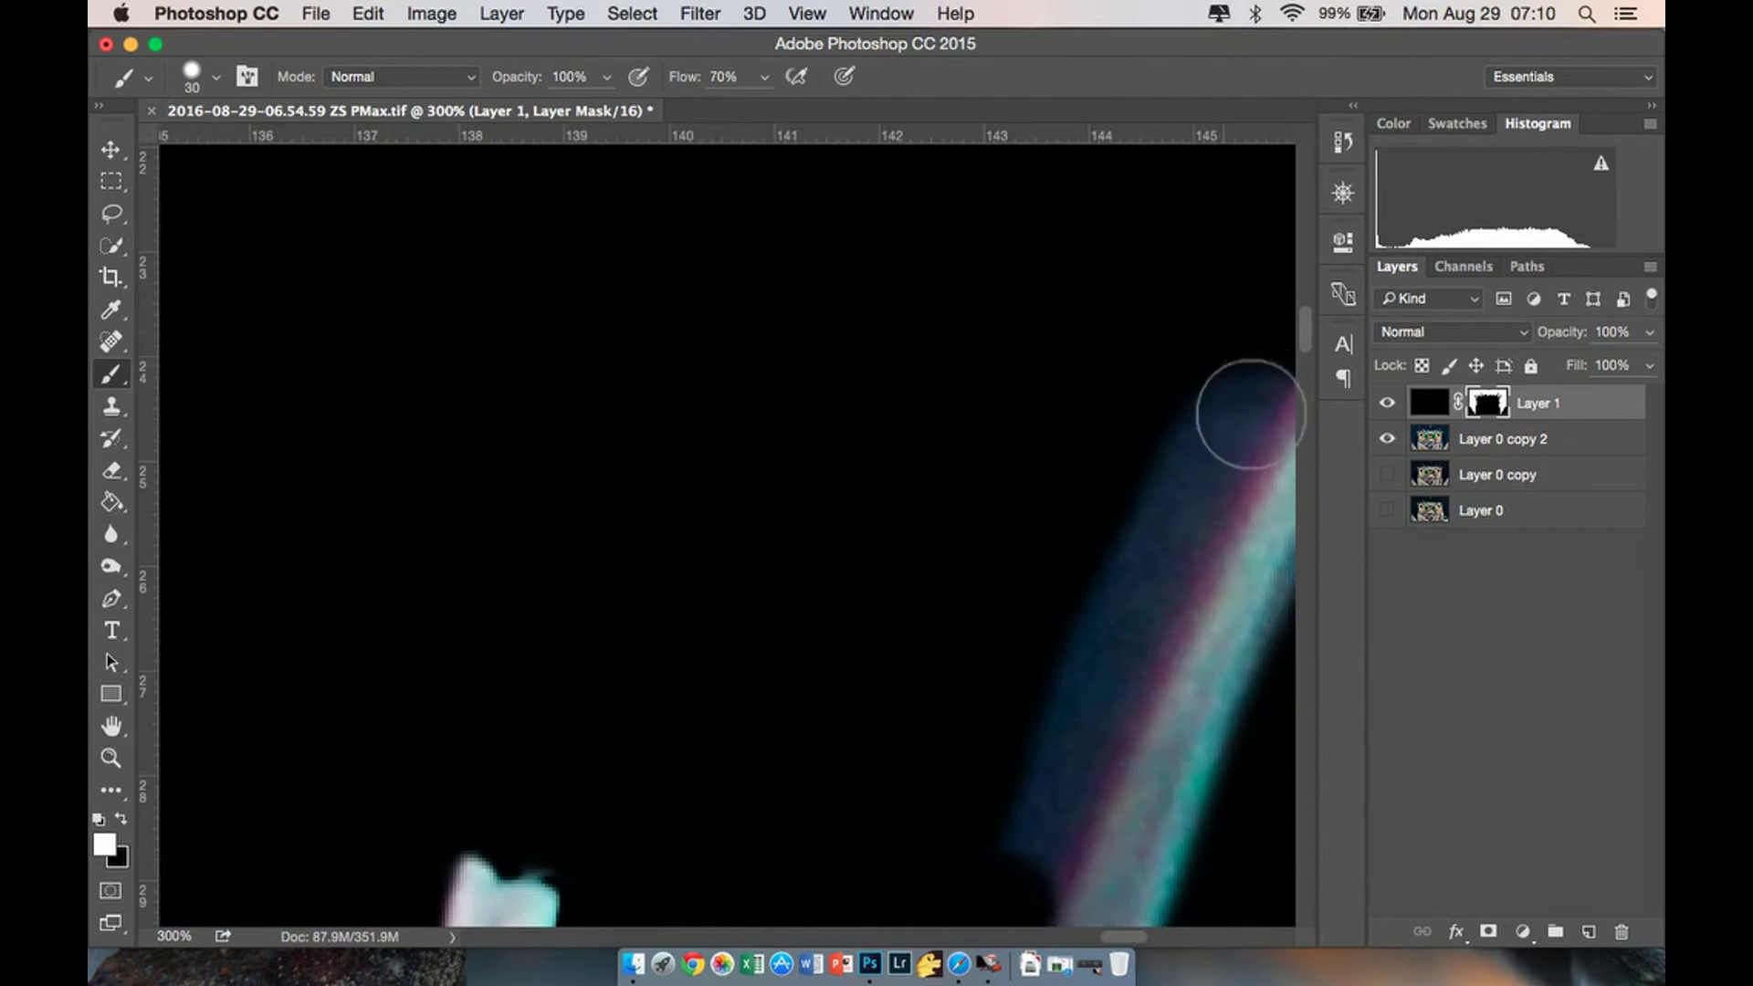
scroll(1272, 391, "up", 3)
scroll(1271, 392, "right", 5)
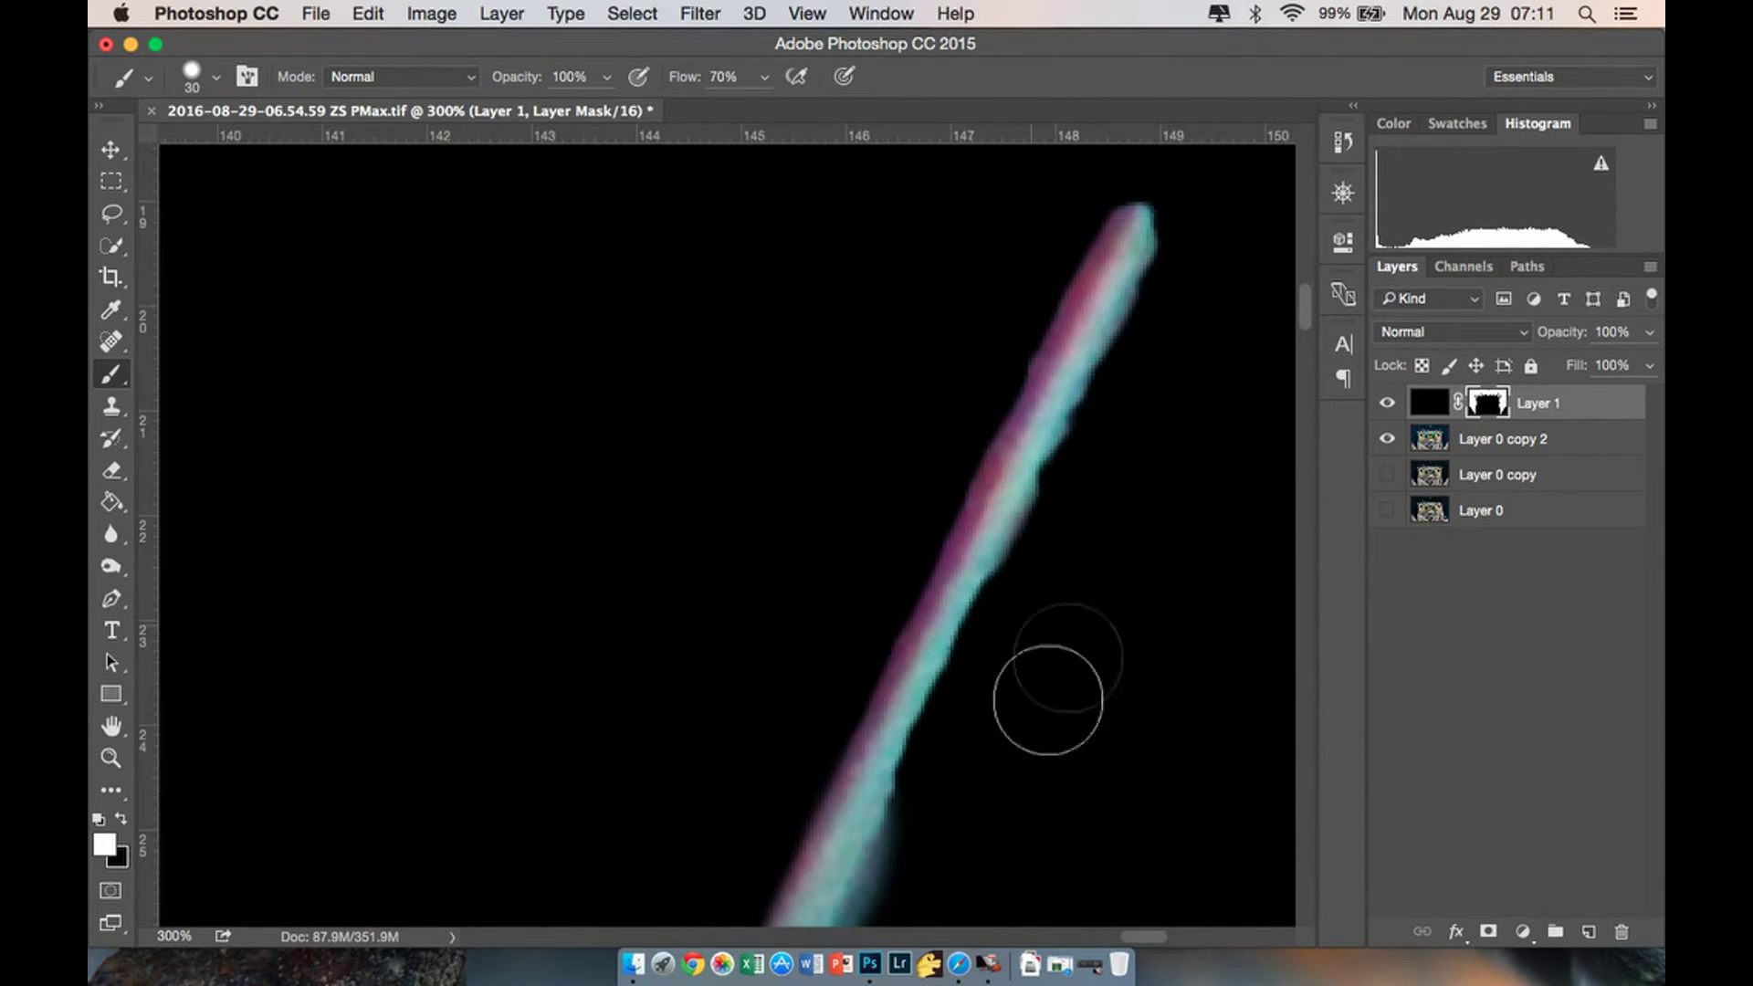
Trim the remaining halo from the lower part of the long outer bristle down to its base with the white mask brush.
scroll(1052, 656, "down", 10)
scroll(991, 443, "left", 2)
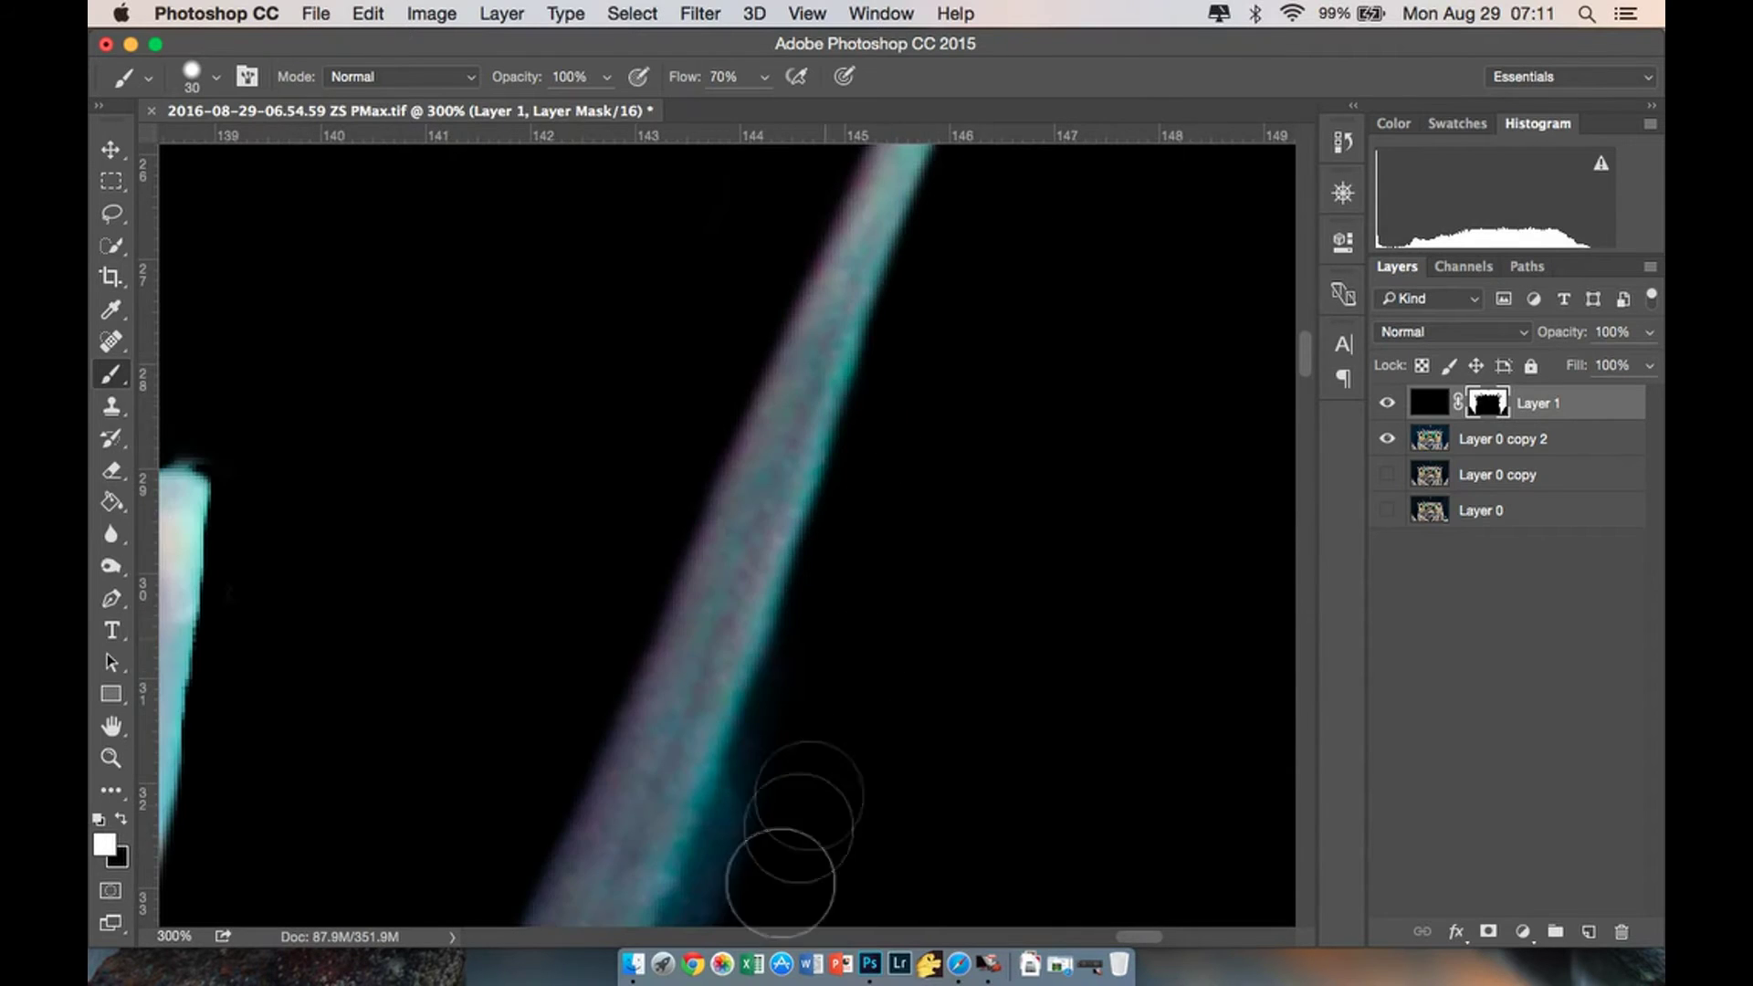
scroll(776, 626, "down", 6)
scroll(776, 627, "left", 2)
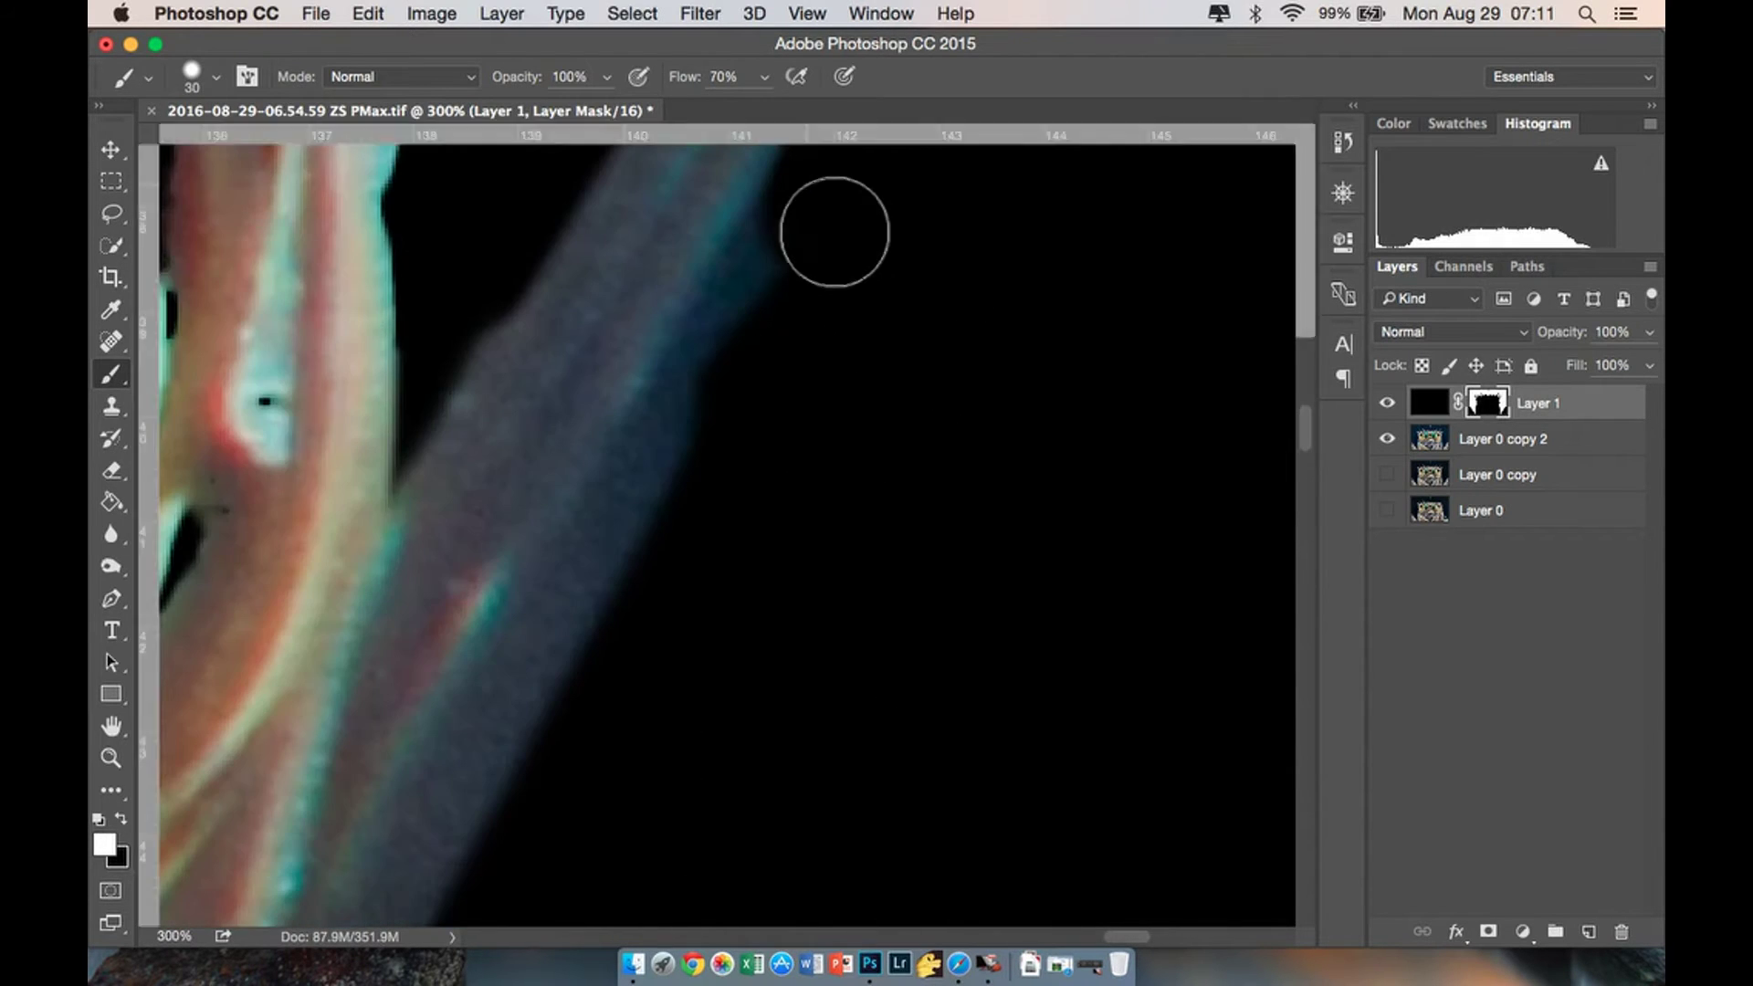
scroll(628, 634, "down", 10)
scroll(628, 635, "left", 4)
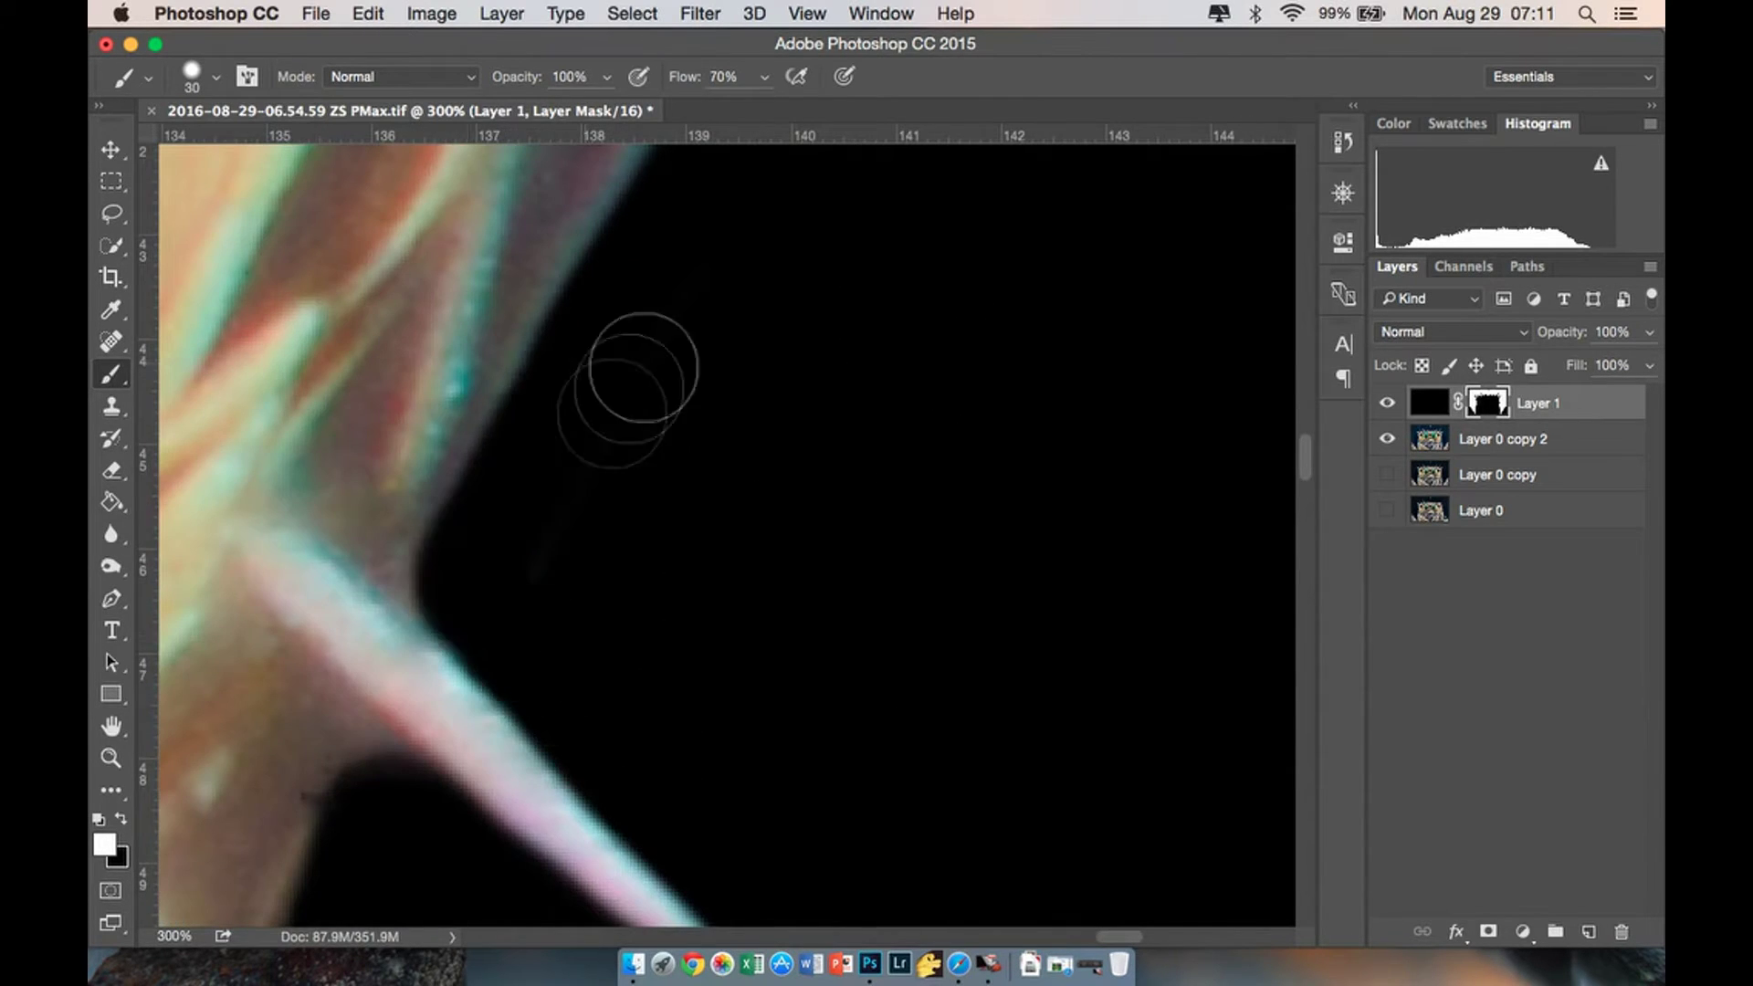
left_click_drag(699, 501, 673, 462)
Paint black on the mask, enlarging the brush to 90 px, to reveal the bristle bases and head edge above the outer eye.
key("super+0")
key("super+plus")
key("super+plus")
key("super+plus")
scroll(649, 415, "right", 8)
scroll(649, 416, "up", 8)
scroll(649, 416, "right", 6)
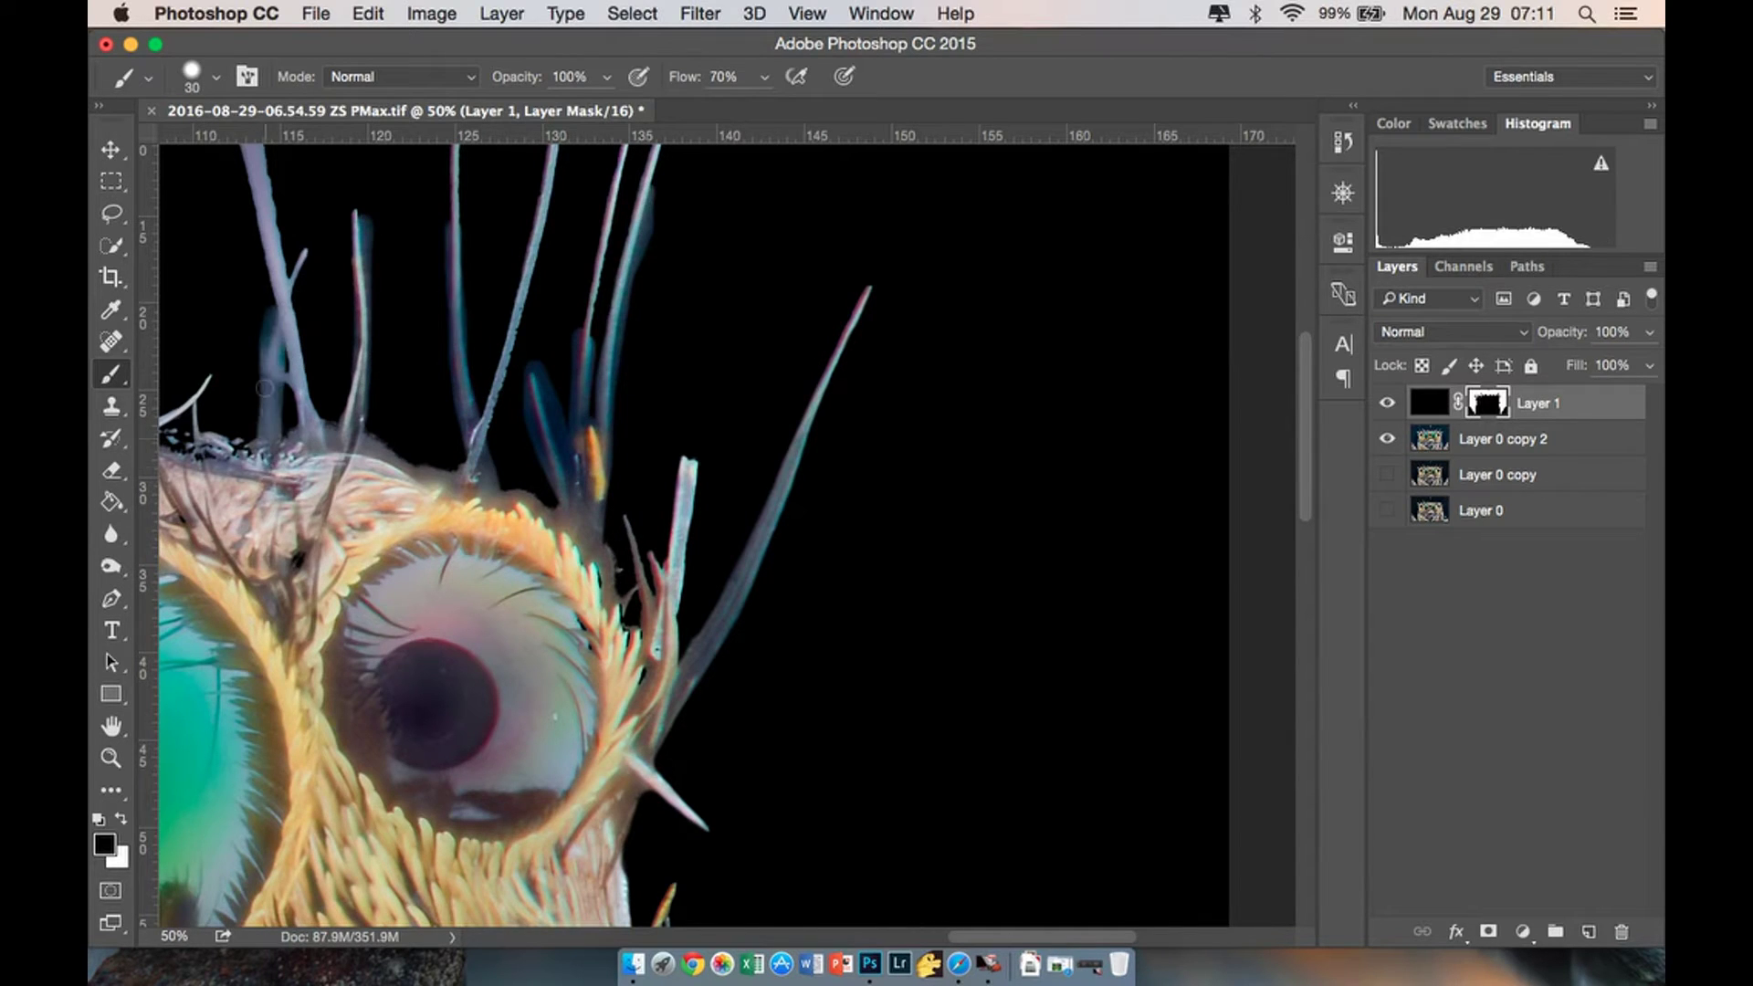
scroll(313, 246, "left", 5)
scroll(313, 246, "down", 2)
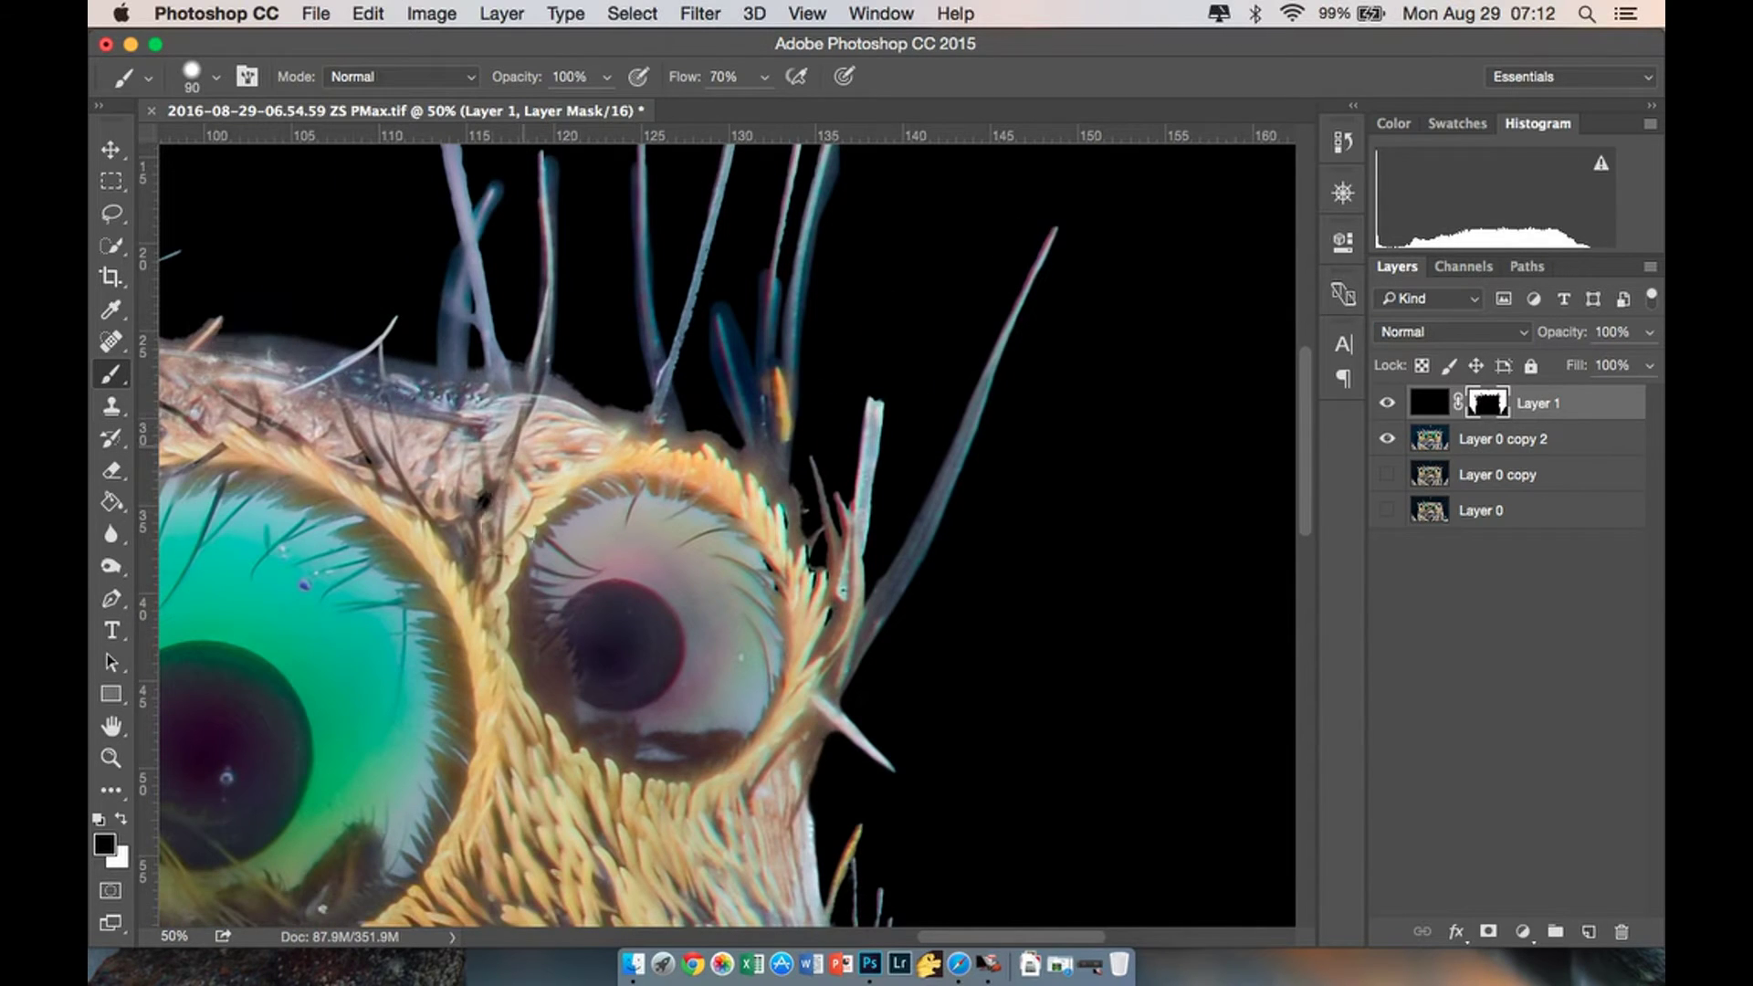
scroll(739, 665, "up", 6)
scroll(738, 665, "right", 3)
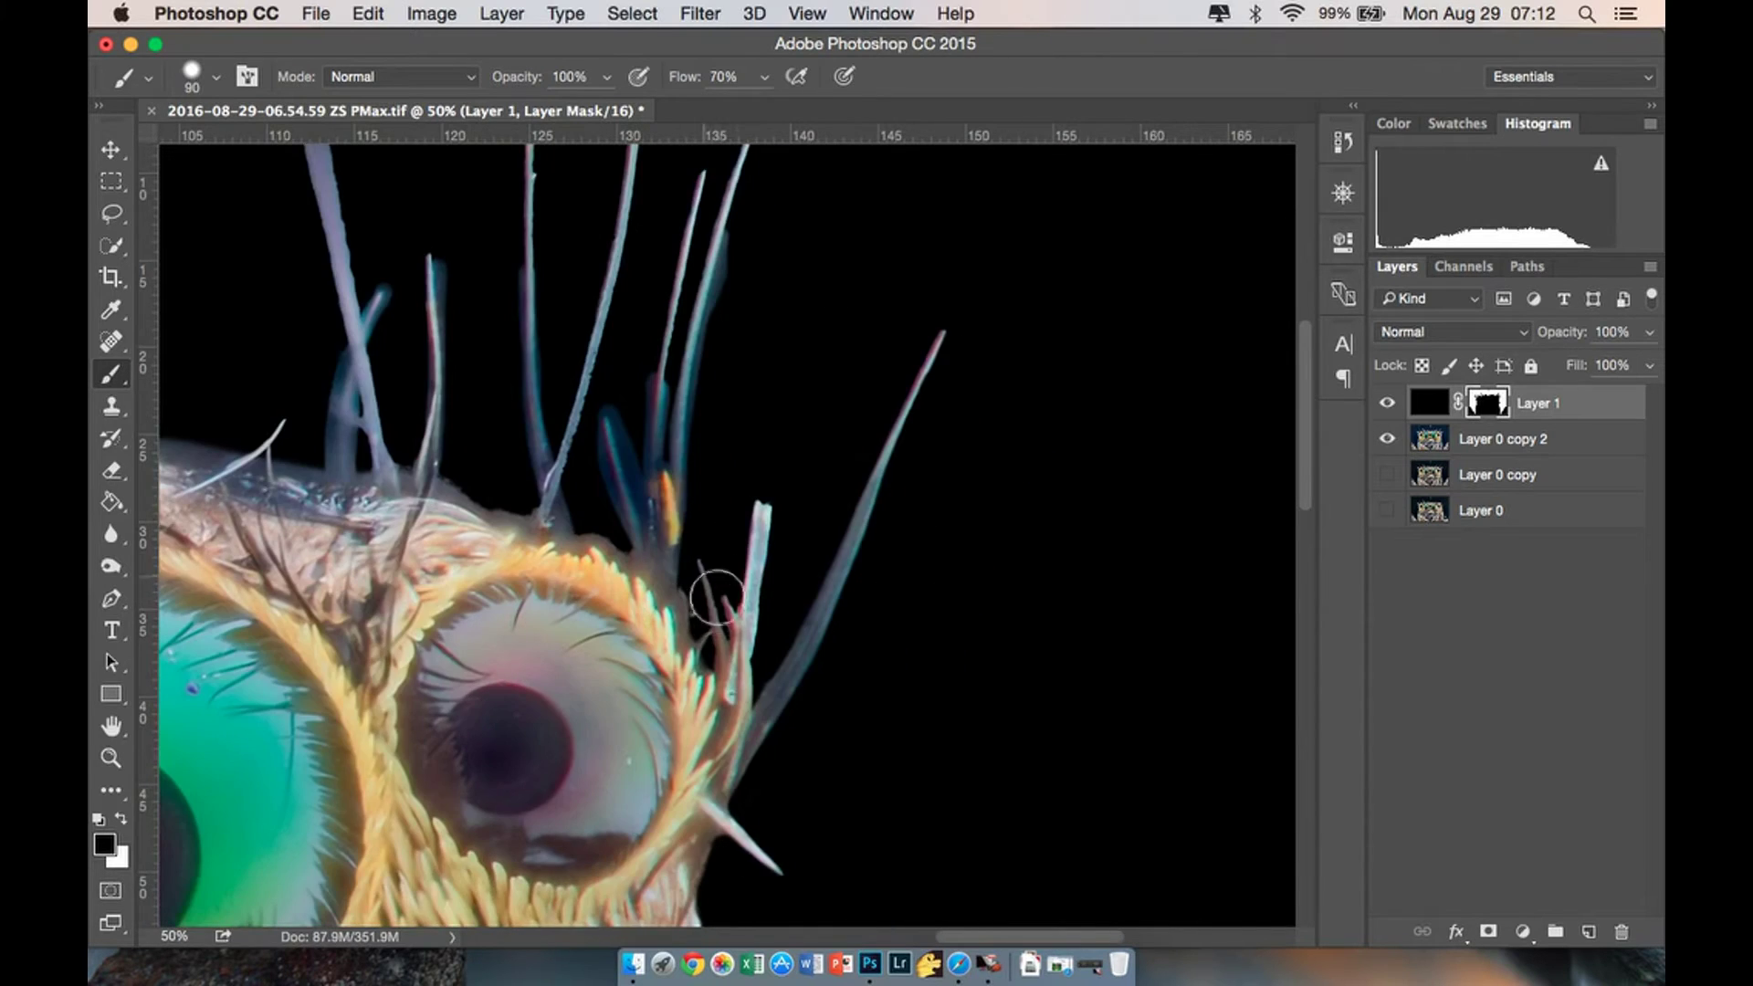
Clear the haze along the outermost upper bristle by painting white on the mask with a 45 px brush.
key("super+=")
key("super+=")
key("super+=")
key("[")
key("[")
key("[")
key("[")
key("[")
mouse_move(640, 863)
left_mouse_down()
mouse_move(658, 490)
mouse_move(712, 306)
left_mouse_up()
scroll(712, 310, "up", 3)
scroll(716, 596, "up", 20)
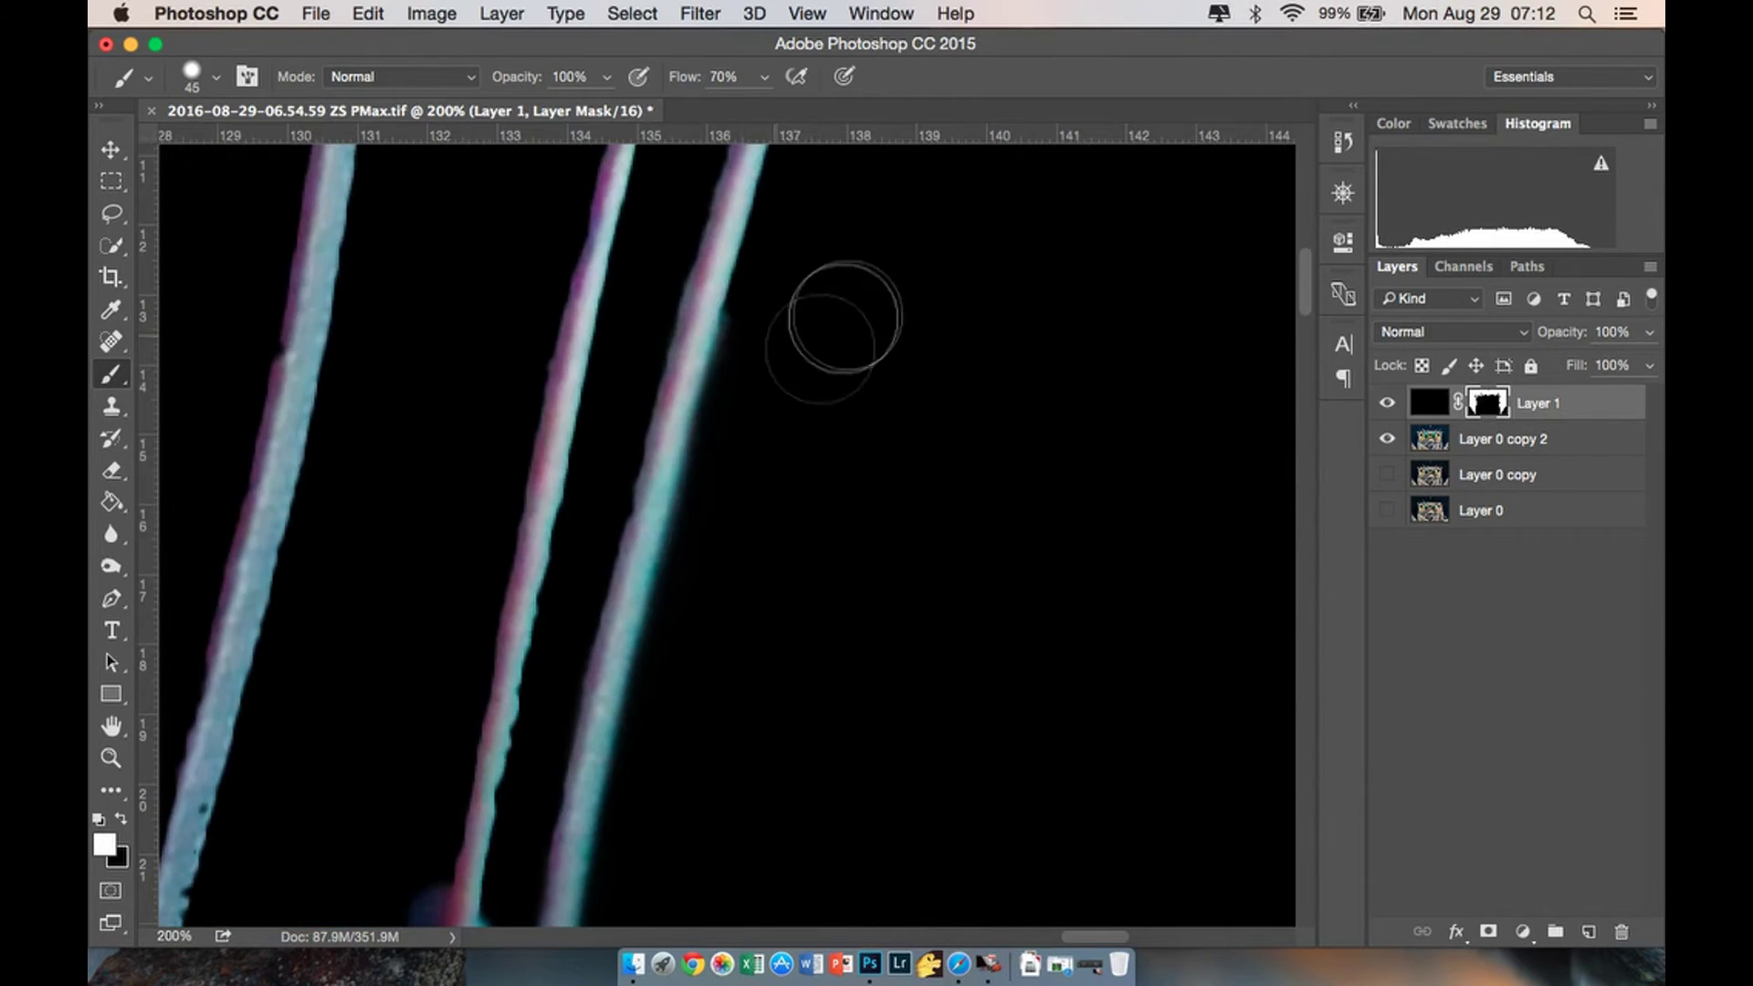
Shrink the mask brush to 7 px, set its flow to 43%, and refine the gaps between the yellow scales and small hairs beside the outer eye.
scroll(822, 498, "down", 20)
scroll(823, 497, "left", 2)
key("[")
key("[")
key("[")
key("[")
key("[")
mouse_move(732, 360)
left_mouse_down()
mouse_move(681, 507)
mouse_move(722, 416)
mouse_move(777, 615)
mouse_move(795, 519)
mouse_move(786, 553)
mouse_move(756, 305)
left_mouse_up()
key("super+plus")
key("super+plus")
left_click(763, 77)
left_click_drag(655, 486, 593, 442)
mouse_move(761, 694)
left_mouse_down()
mouse_move(830, 676)
mouse_move(908, 732)
mouse_move(868, 342)
left_mouse_up()
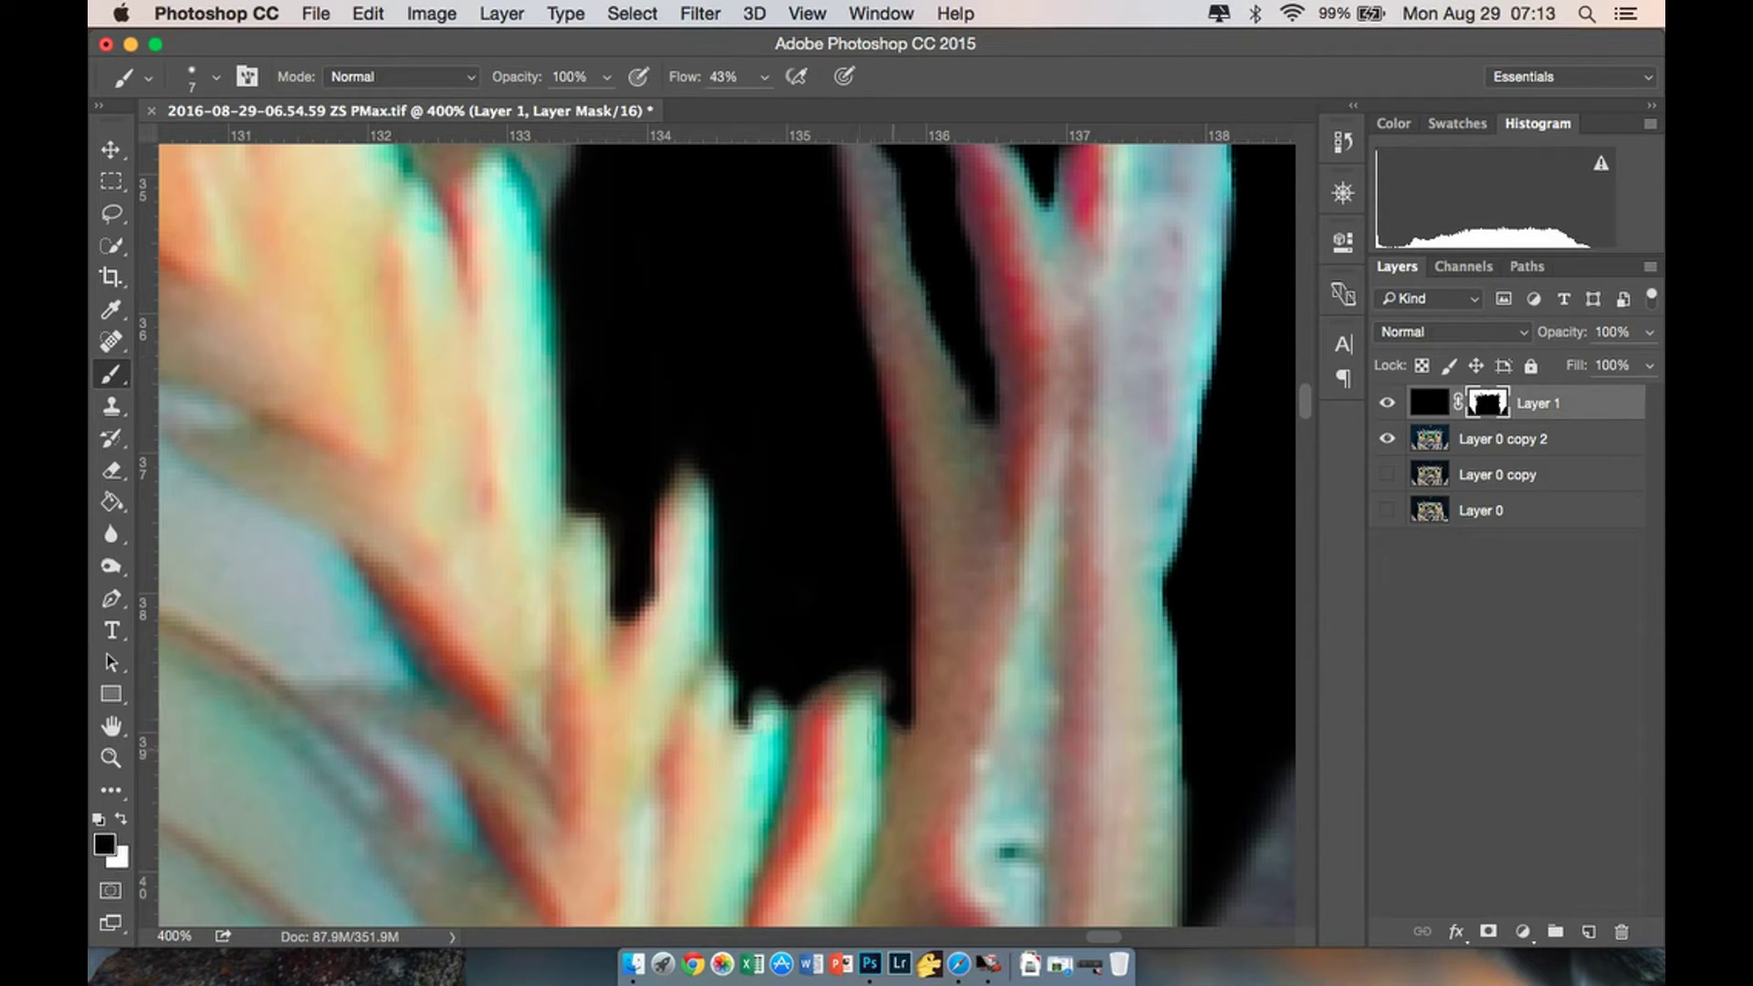
Refine the mask around the small forked hairs beside the thick short bristle, painting black with a 10 px brush.
scroll(960, 777, "up", 5)
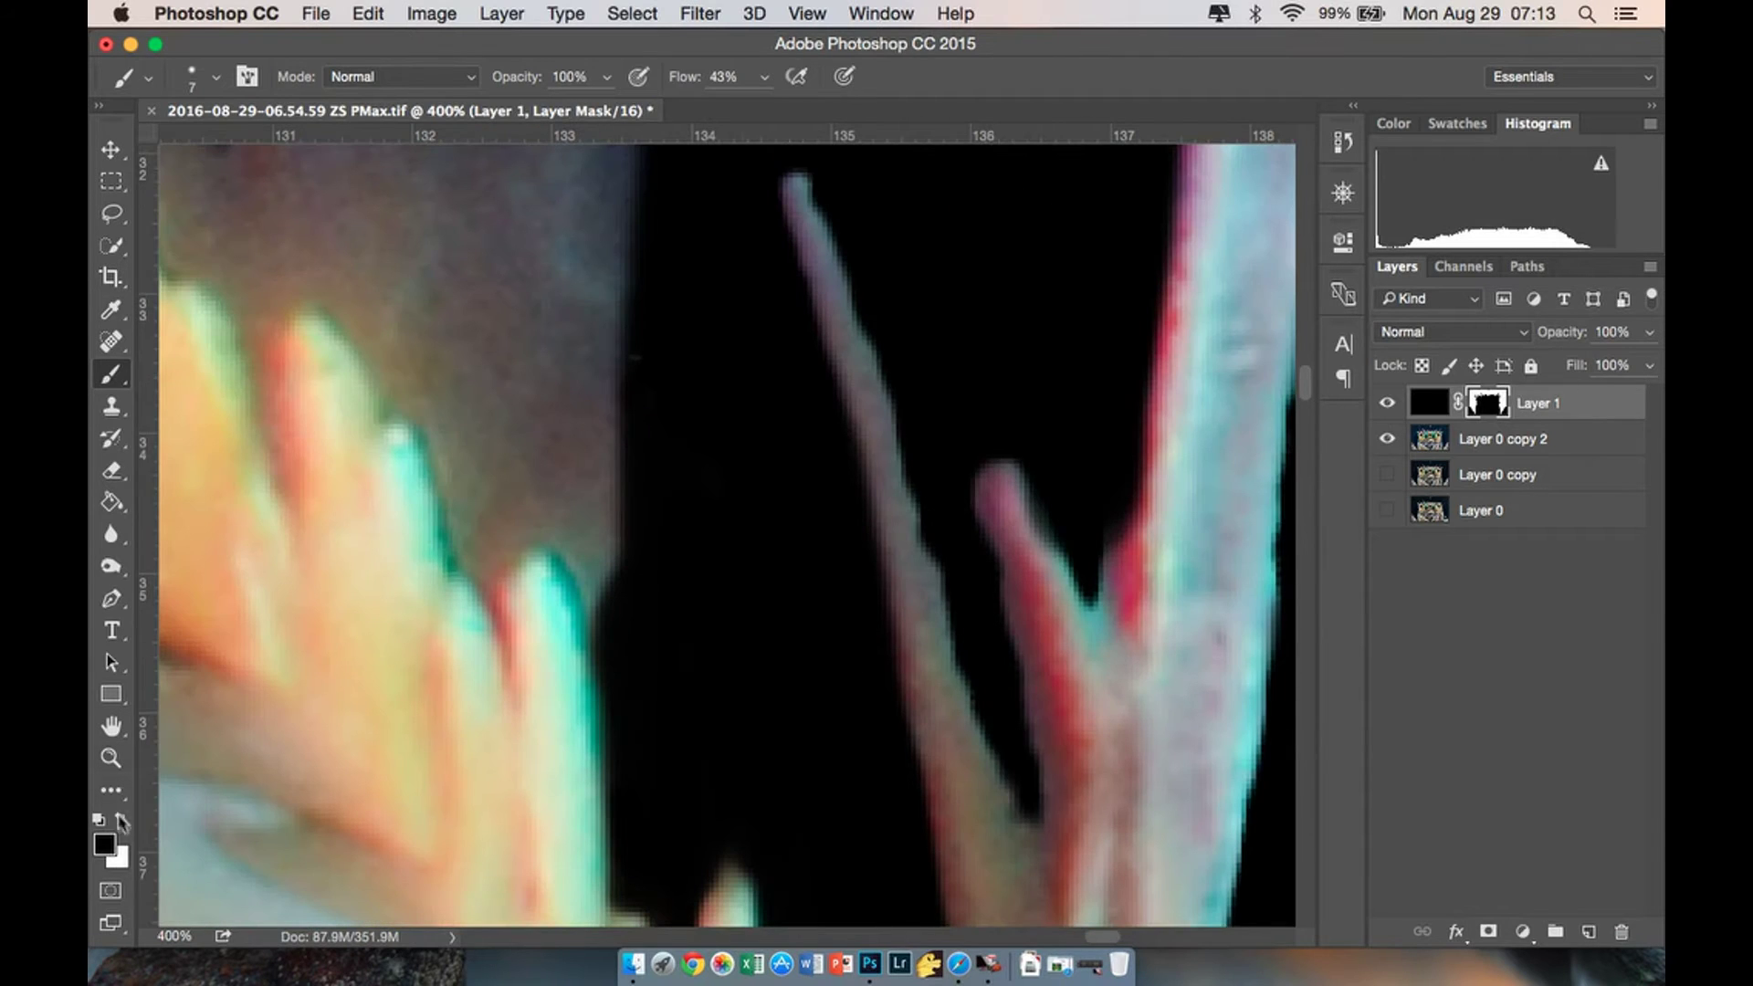
mouse_move(1033, 817)
left_mouse_down()
mouse_move(990, 548)
mouse_move(1026, 794)
mouse_move(863, 291)
mouse_move(1038, 809)
left_mouse_up()
scroll(1038, 810, "down", 3)
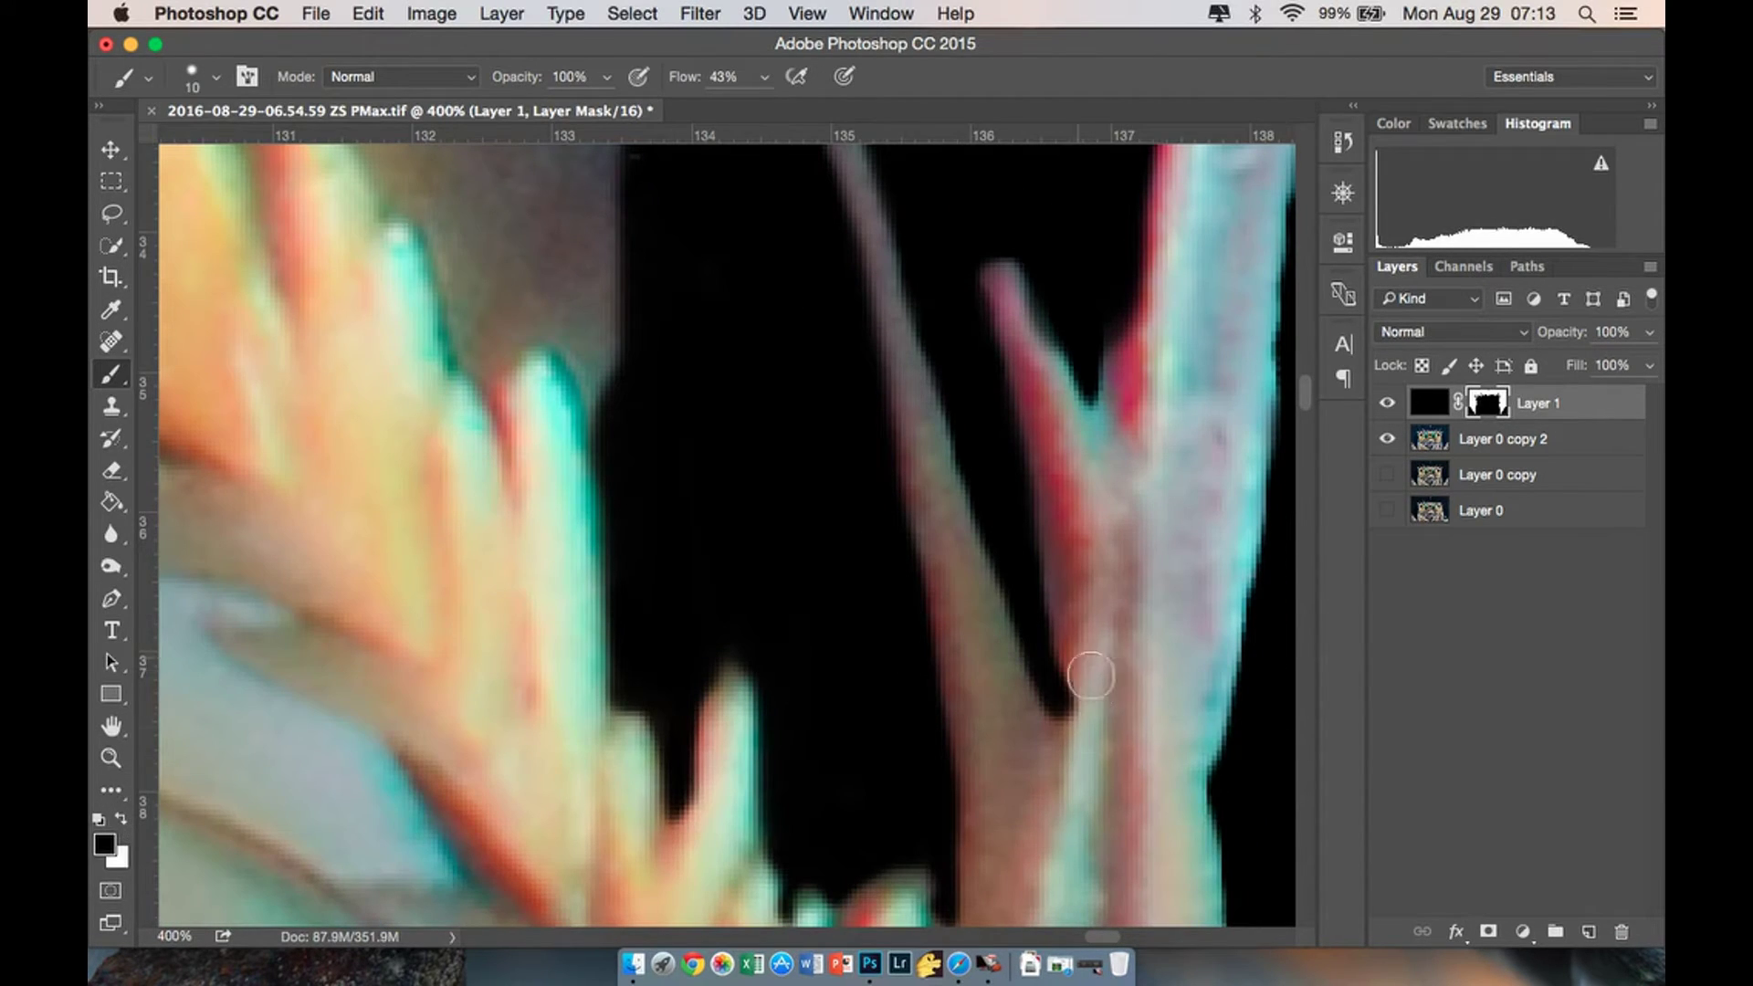
scroll(1132, 589, "up", 2)
scroll(1132, 589, "right", 1)
mouse_move(1054, 472)
left_mouse_down()
mouse_move(1071, 423)
mouse_move(1078, 576)
mouse_move(969, 363)
mouse_move(1092, 610)
mouse_move(953, 346)
left_mouse_up()
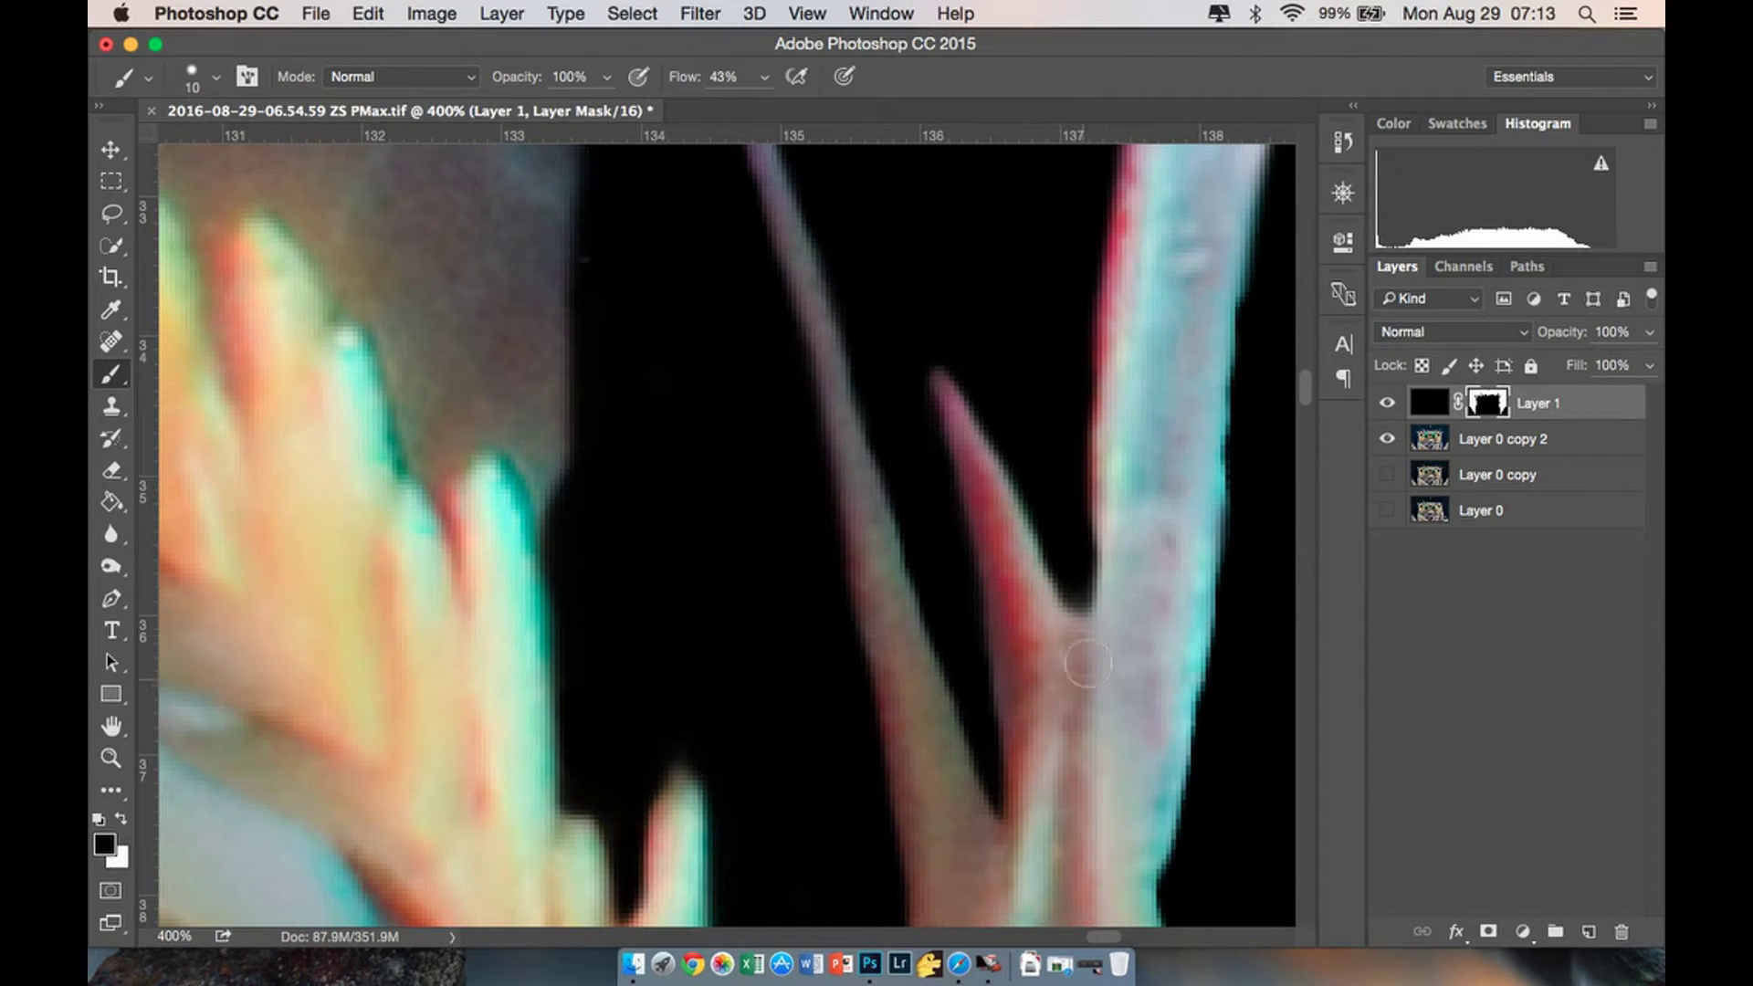
Switch the mask brush to white, enlarge it to 30 px, and clean the background along the bristles beside the outer eye.
key("super+minus")
key("super+minus")
key("super+minus")
key("super+equal")
key("super+equal")
scroll(1139, 544, "down", 3)
scroll(1138, 544, "right", 1)
key("x")
key("bracketright")
key("bracketright")
key("bracketright")
key("bracketright")
left_click_drag(1035, 475, 1070, 299)
scroll(1073, 274, "up", 4)
left_click_drag(1050, 625, 1127, 236)
scroll(1171, 539, "up", 4)
key("super+0")
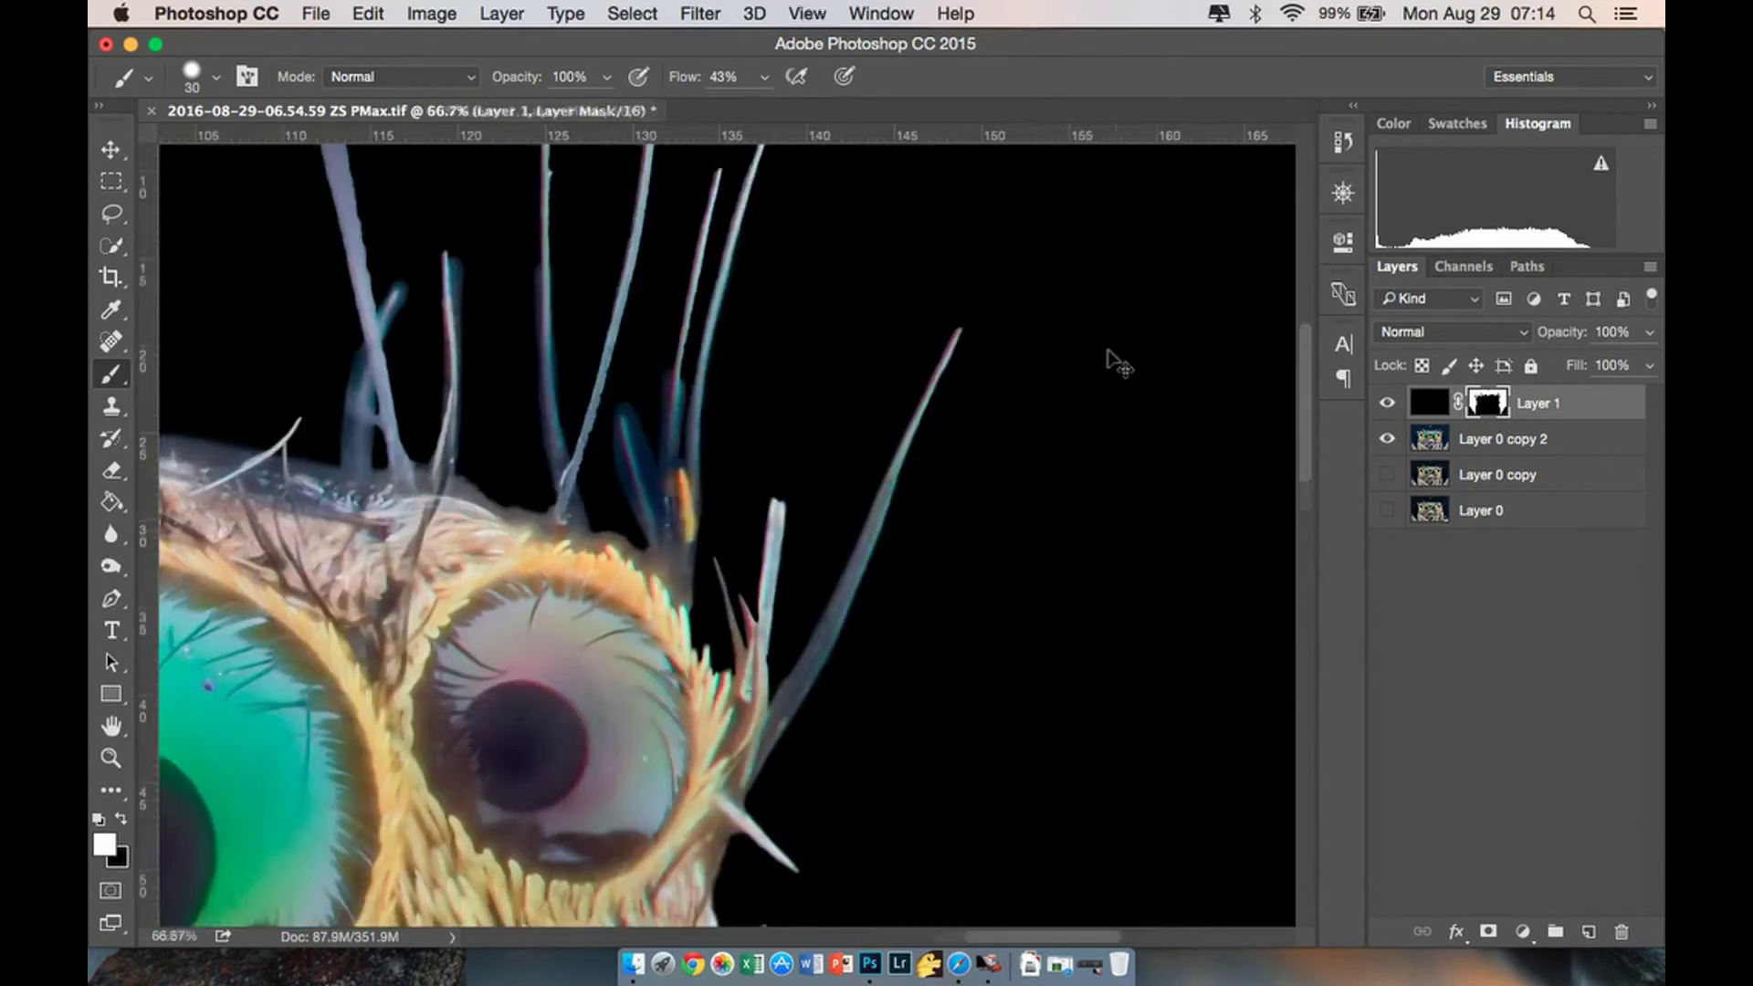
Paint white on the mask to clear the haze from the head edge and around the bristle base above the outer eye.
key("super+plus")
key("super+plus")
key("super+plus")
key("super+plus")
key("super+plus")
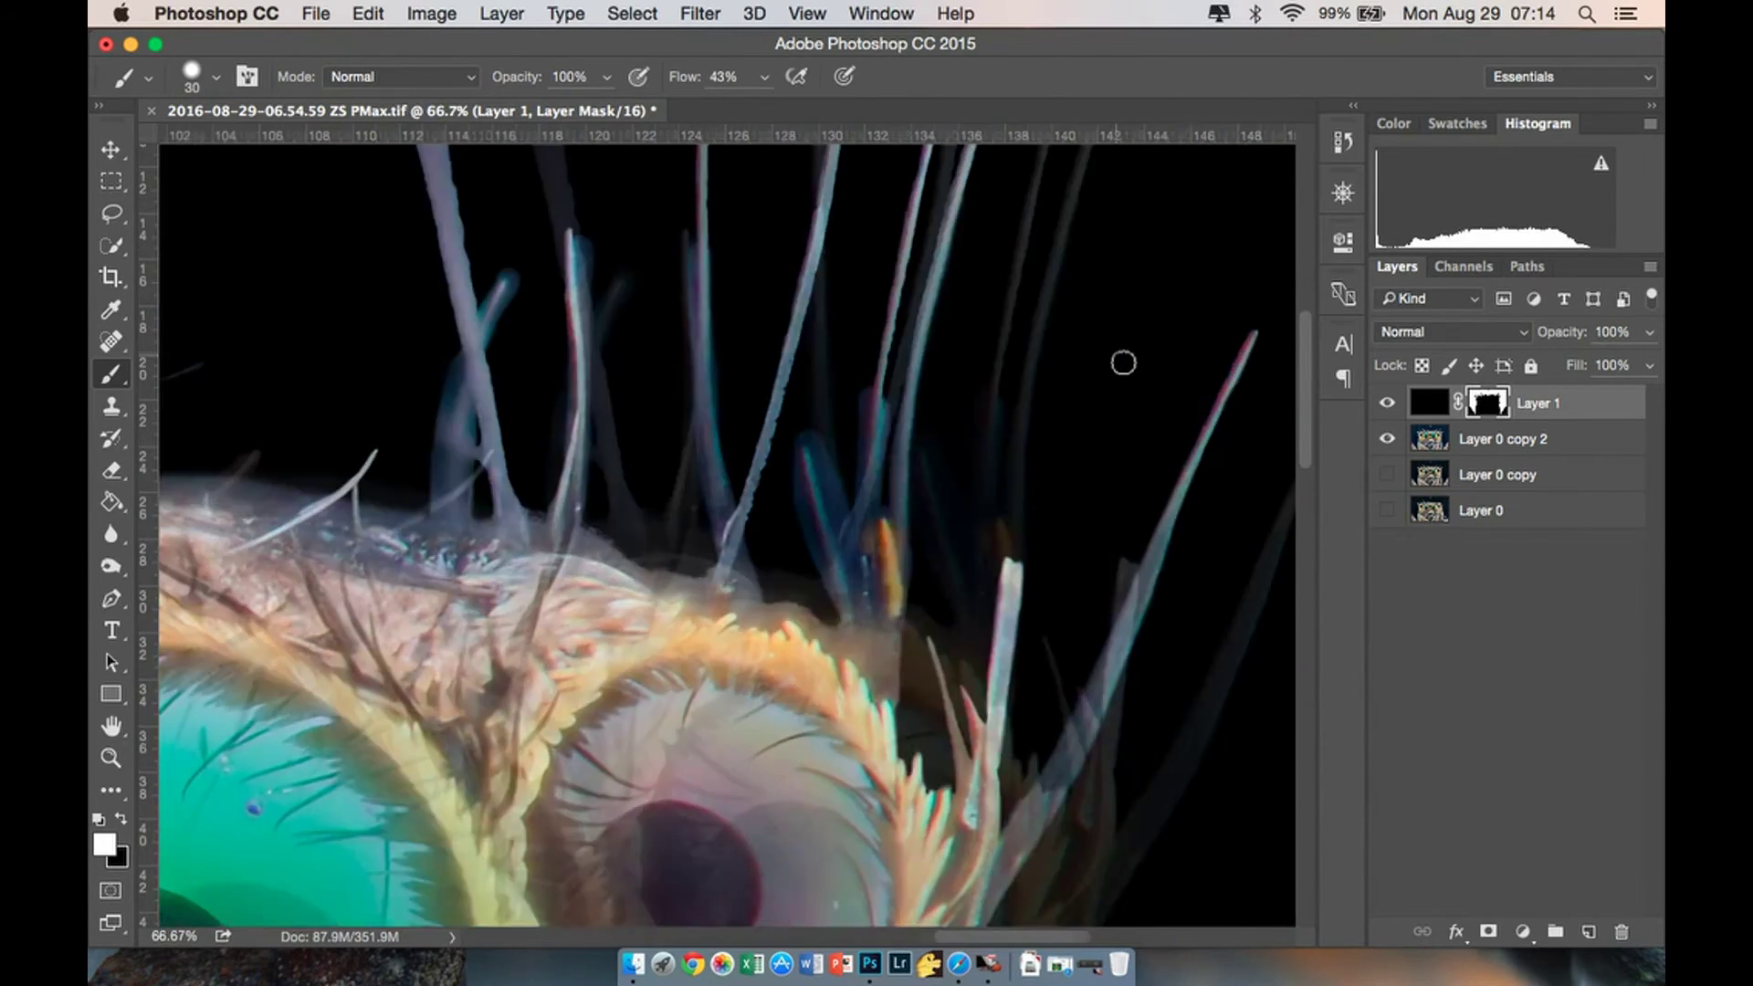
key("super+plus")
mouse_move(815, 647)
left_mouse_down()
mouse_move(786, 427)
mouse_move(892, 841)
mouse_move(825, 810)
mouse_move(713, 815)
mouse_move(650, 782)
mouse_move(614, 673)
mouse_move(721, 794)
left_mouse_up()
mouse_move(557, 365)
left_mouse_down()
mouse_move(518, 587)
mouse_move(579, 199)
mouse_move(494, 518)
mouse_move(482, 717)
mouse_move(500, 674)
mouse_move(386, 689)
mouse_move(429, 696)
mouse_move(263, 563)
mouse_move(469, 724)
left_mouse_up()
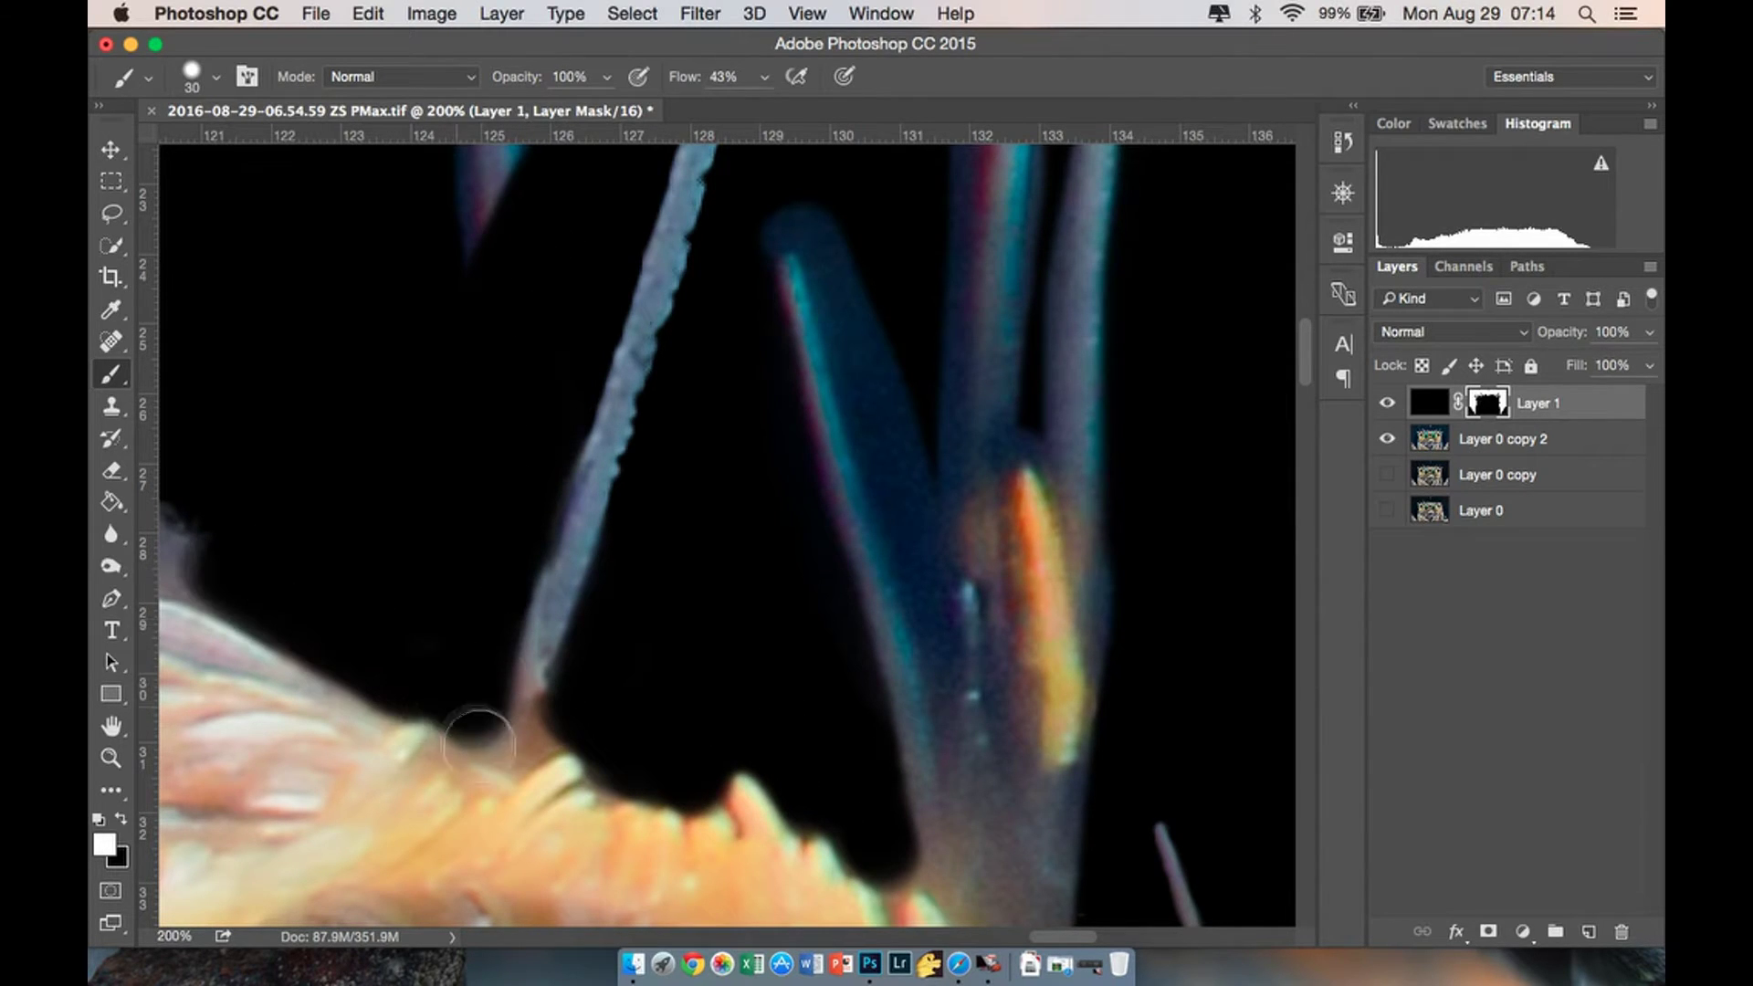
Enlarge the white mask brush to 60 px and paint out the thin hazy bristle next to the long one above the outer eye.
scroll(548, 366, "up", 5)
key("]")
key("]")
key("]")
key("]")
key("]")
mouse_move(557, 584)
left_mouse_down()
mouse_move(513, 602)
mouse_move(494, 183)
left_mouse_up()
left_click_drag(493, 182, 522, 557)
left_click_drag(521, 450, 530, 210)
left_click_drag(539, 219, 566, 662)
left_click_drag(587, 756, 502, 689)
scroll(572, 387, "down", 9)
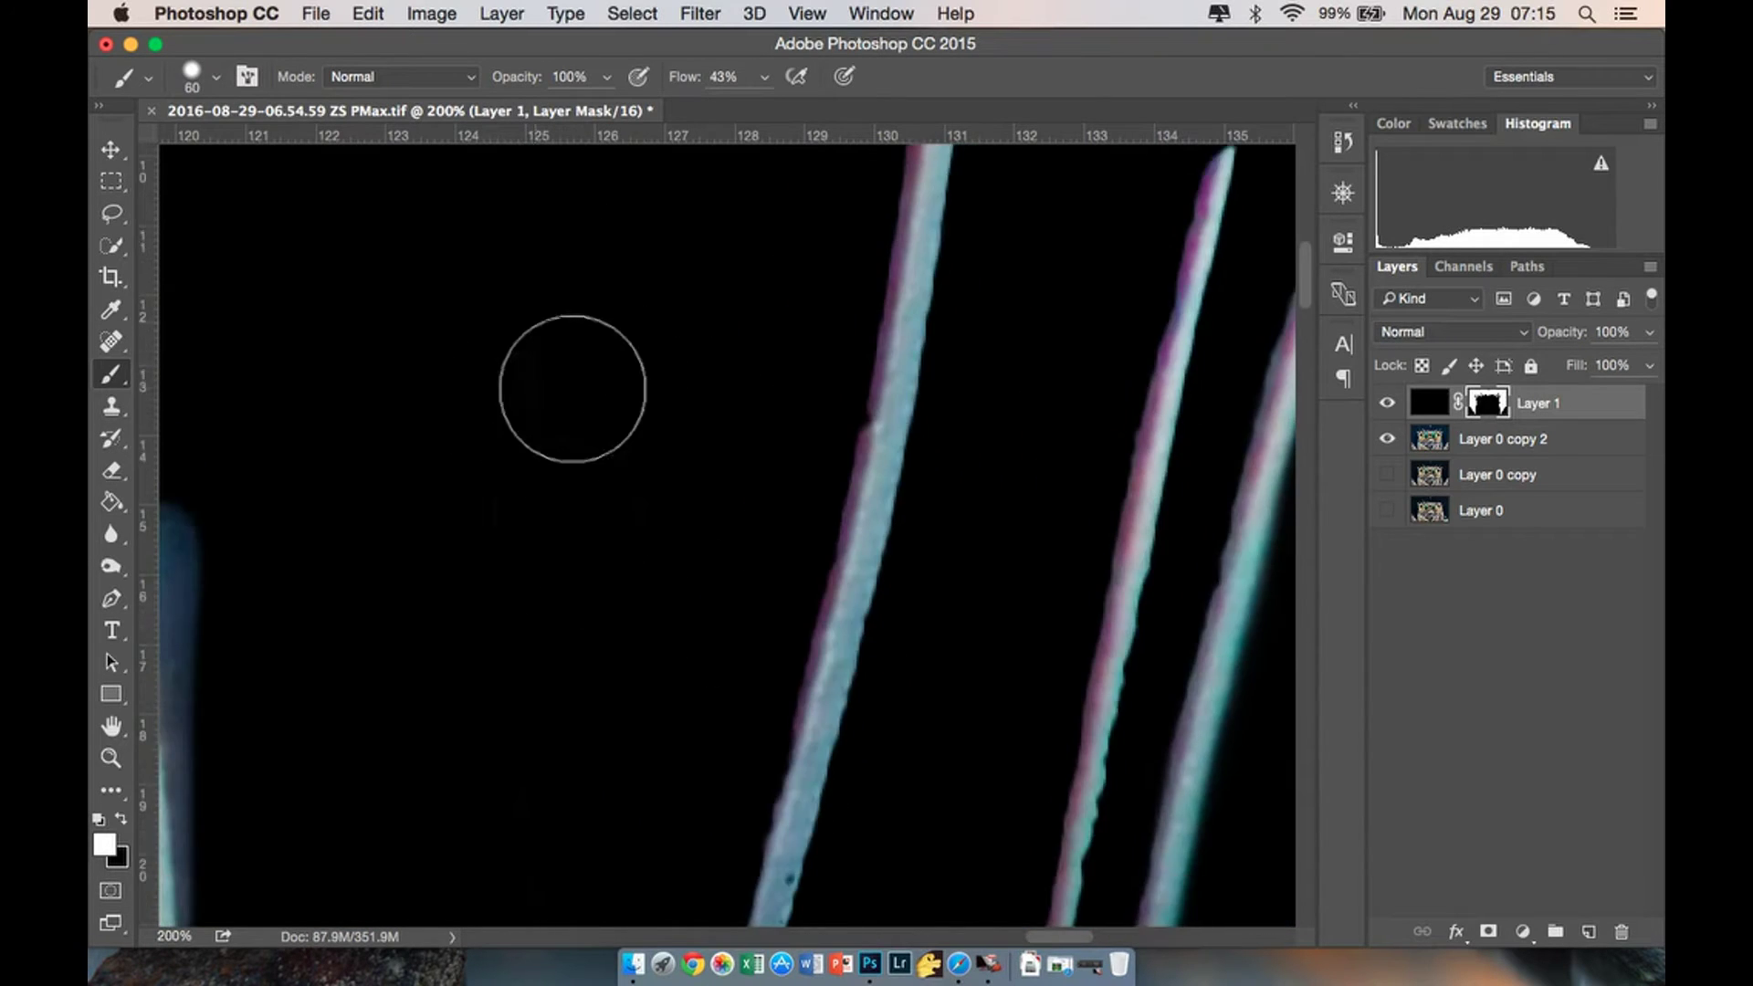
Reduce the mask brush to 35 px and smooth the left edge of the long bristle from its base up to the image's top edge.
key("[")
key("[")
key("[")
key("[")
left_click_drag(781, 263, 680, 708)
scroll(681, 708, "up", 5)
mouse_move(849, 332)
left_mouse_down()
mouse_move(835, 418)
mouse_move(841, 289)
left_mouse_up()
scroll(841, 290, "up", 2)
left_click_drag(858, 422, 881, 233)
scroll(882, 233, "up", 3)
mouse_move(892, 517)
left_mouse_down()
mouse_move(900, 224)
mouse_move(906, 431)
mouse_move(901, 393)
left_mouse_up()
scroll(899, 228, "up", 2)
left_click_drag(913, 541, 899, 769)
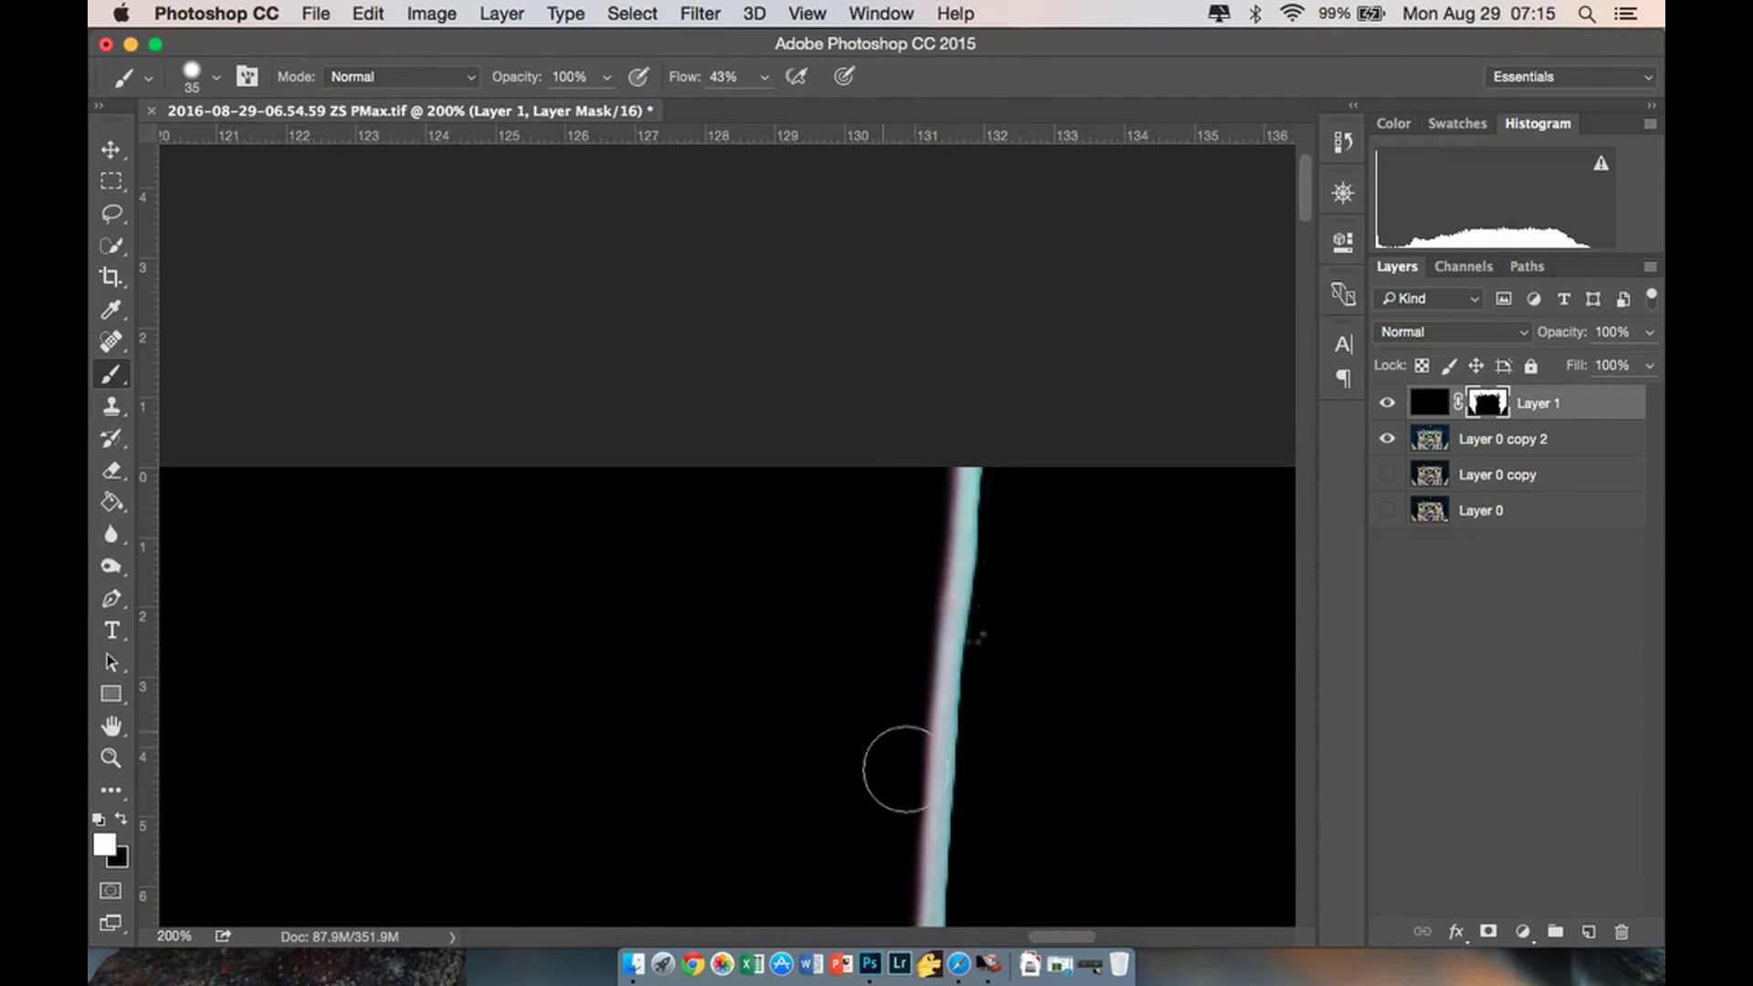
scroll(1040, 447, "down", 10)
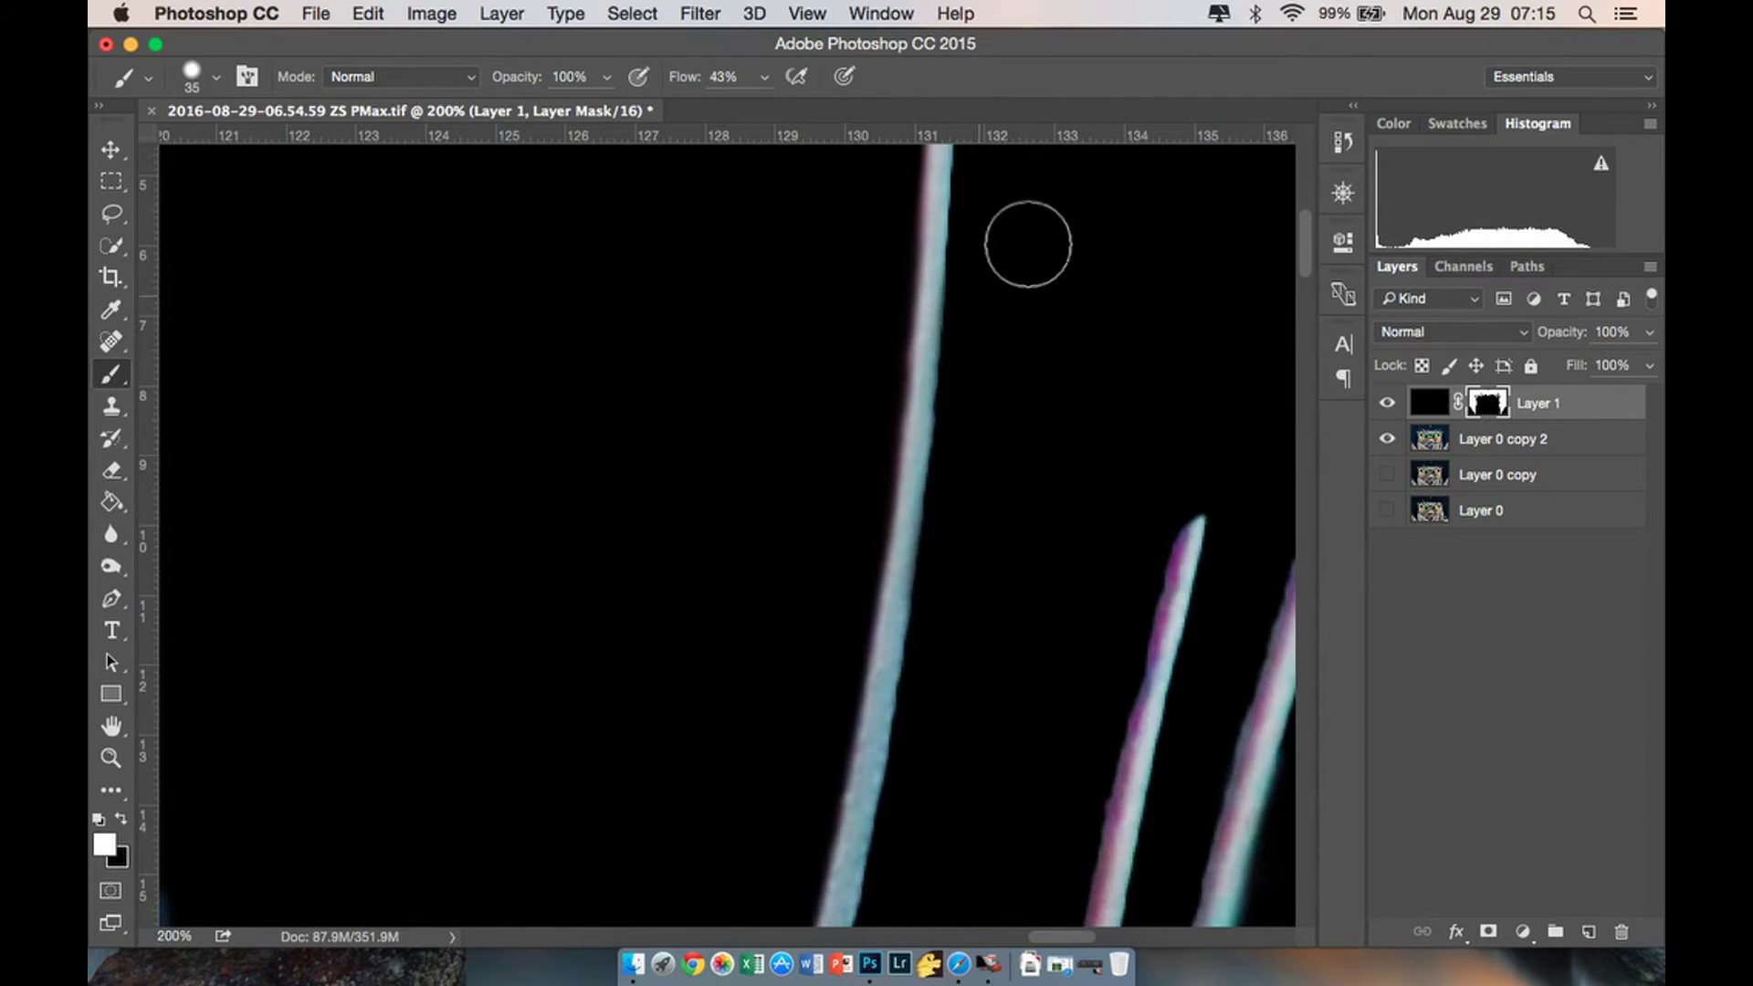
Reduce the mask brush to 20 px and paint out the haze between the short bristle and the long bristle pair.
scroll(950, 457, "down", 3)
scroll(875, 666, "down", 5)
scroll(785, 566, "down", 3)
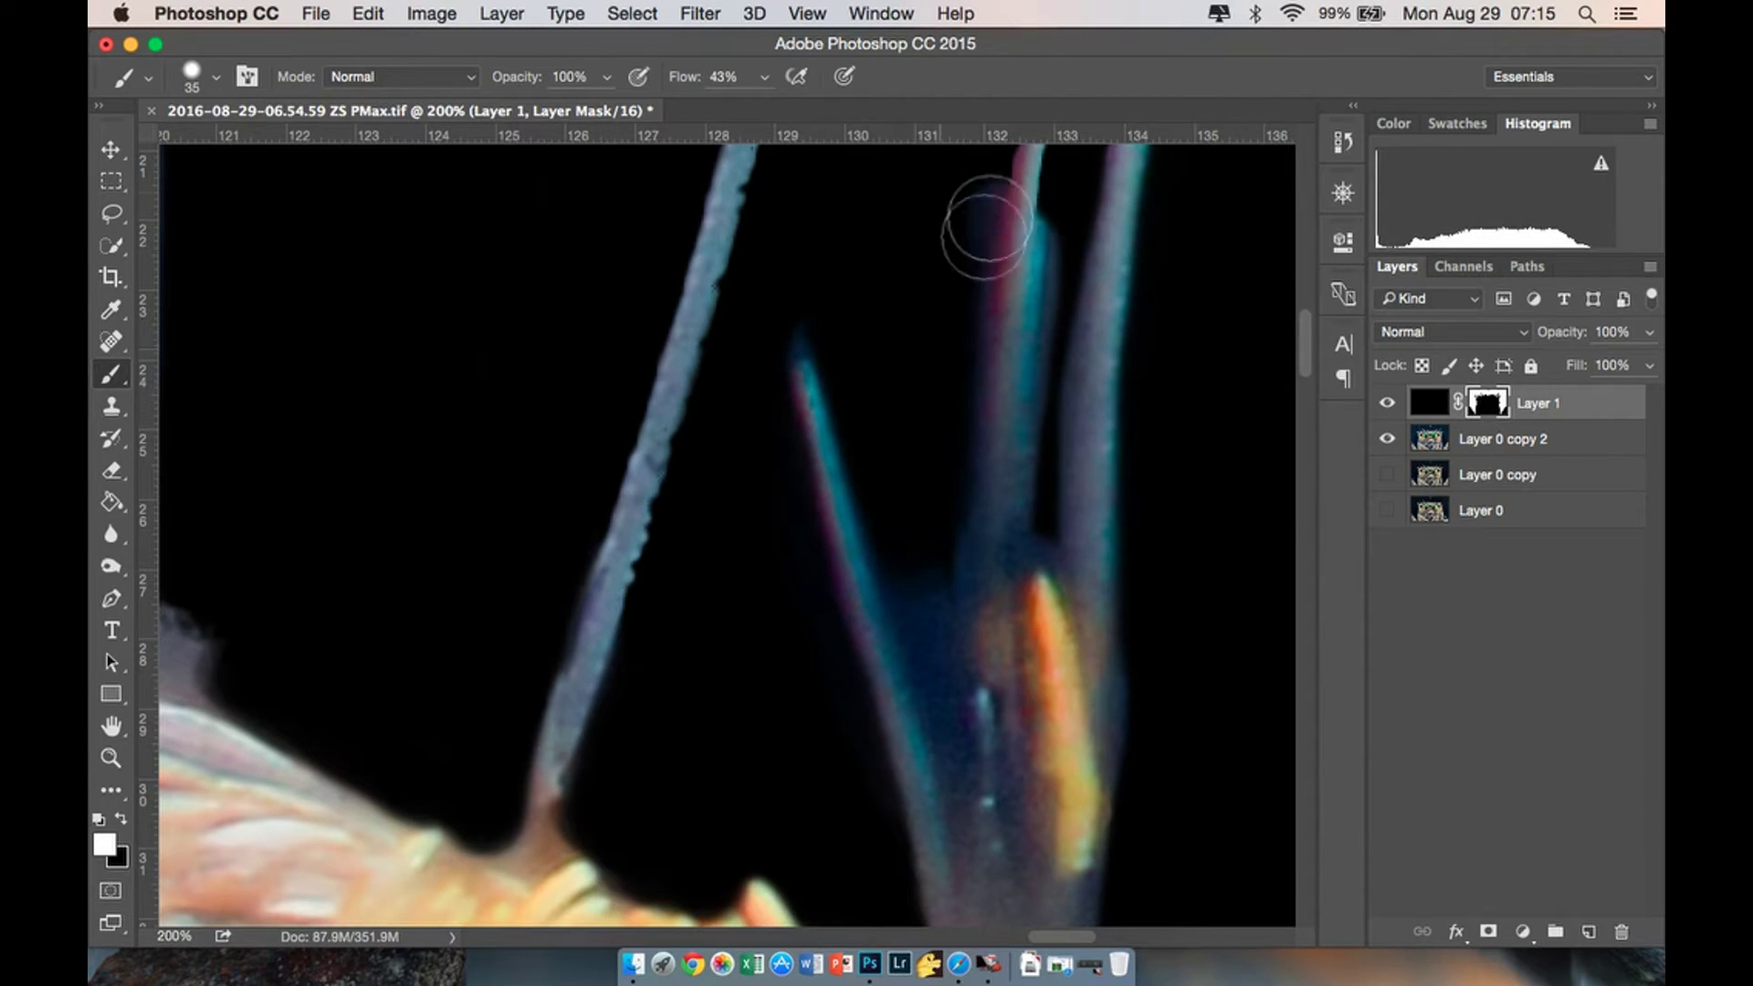
scroll(959, 338, "up", 7)
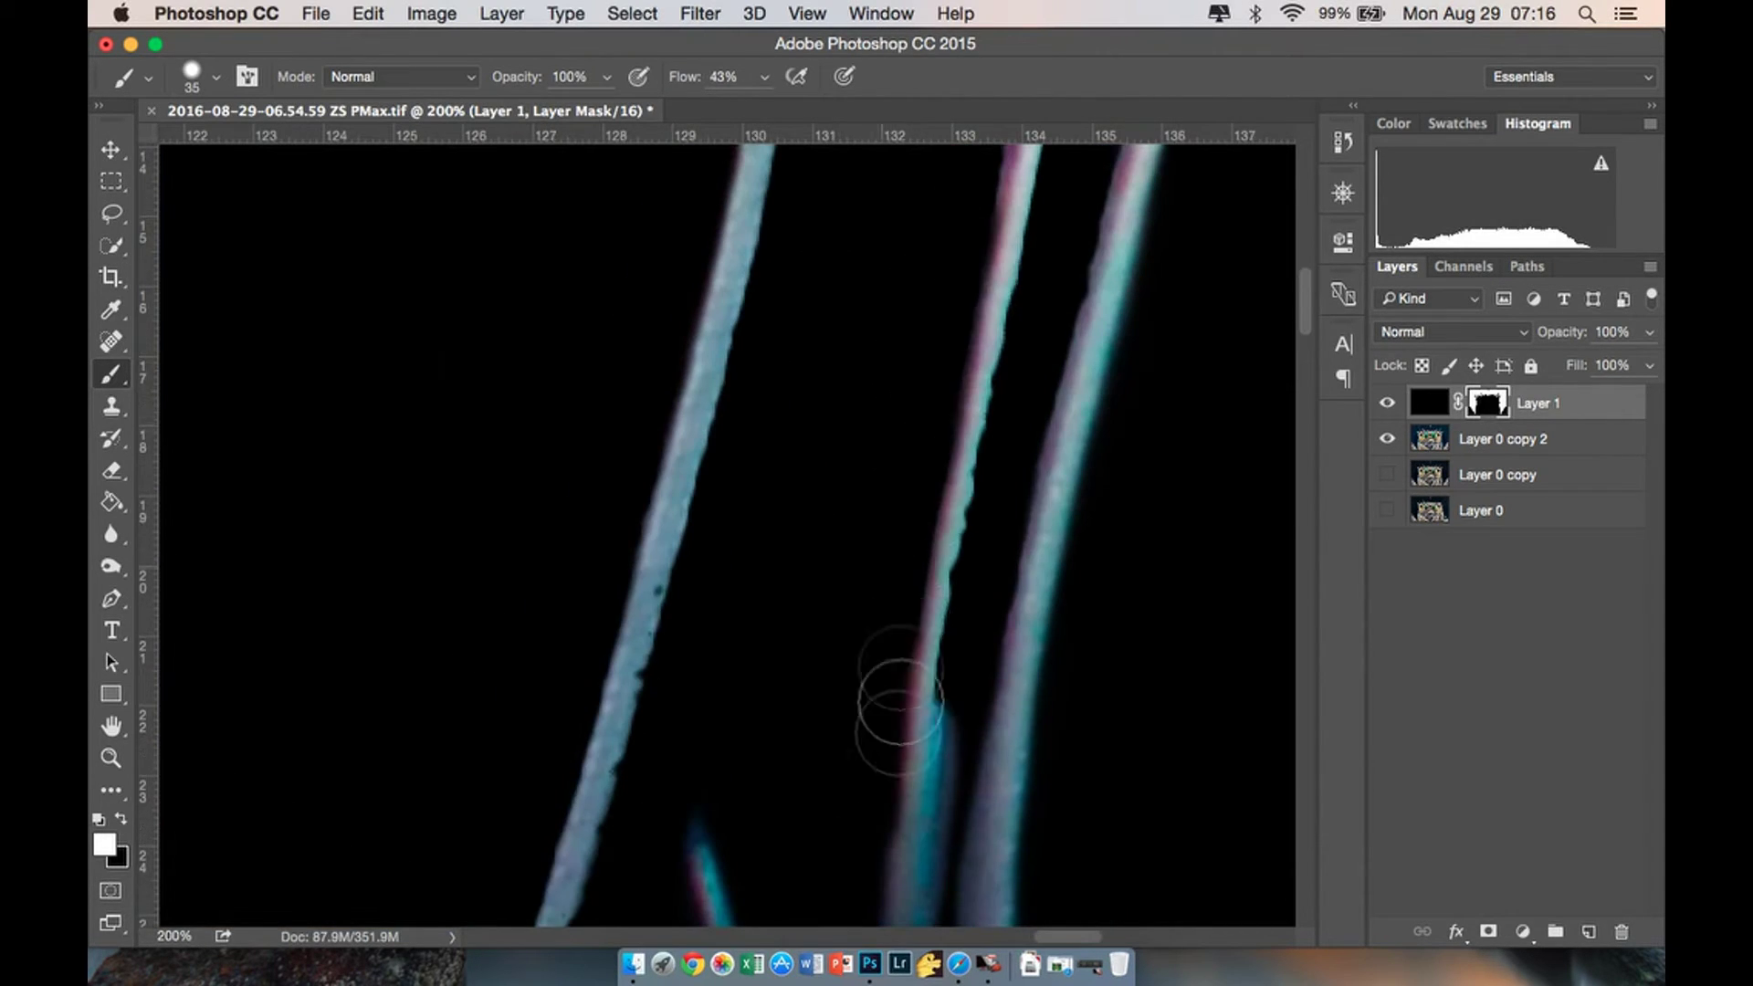
scroll(947, 505, "up", 8)
scroll(853, 771, "down", 15)
key("bracketleft")
key("bracketleft")
key("bracketleft")
mouse_move(826, 394)
left_mouse_down()
mouse_move(819, 660)
mouse_move(777, 504)
left_mouse_up()
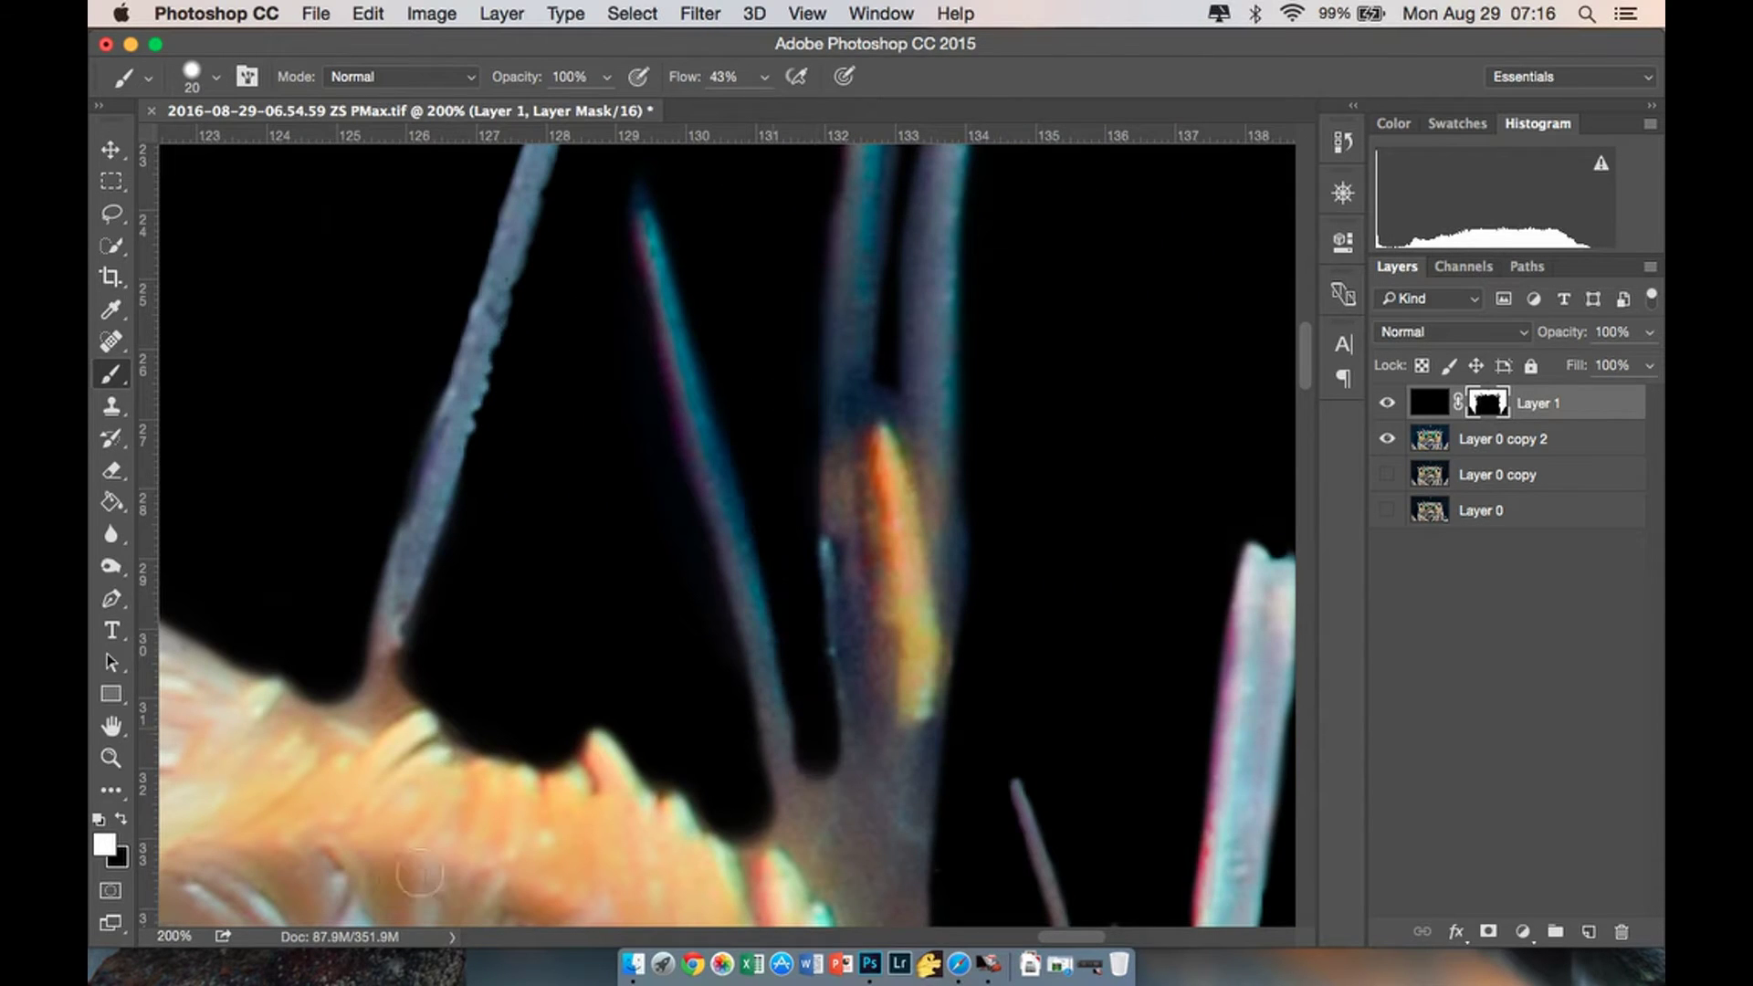
Enlarge the mask brush to 30 px, switch it to black, and restore the long bristle's base beside the orange bristle.
key("bracketright")
key("bracketright")
mouse_move(879, 663)
left_mouse_down()
mouse_move(876, 610)
mouse_move(859, 813)
left_mouse_up()
left_click(123, 819)
key("super+z")
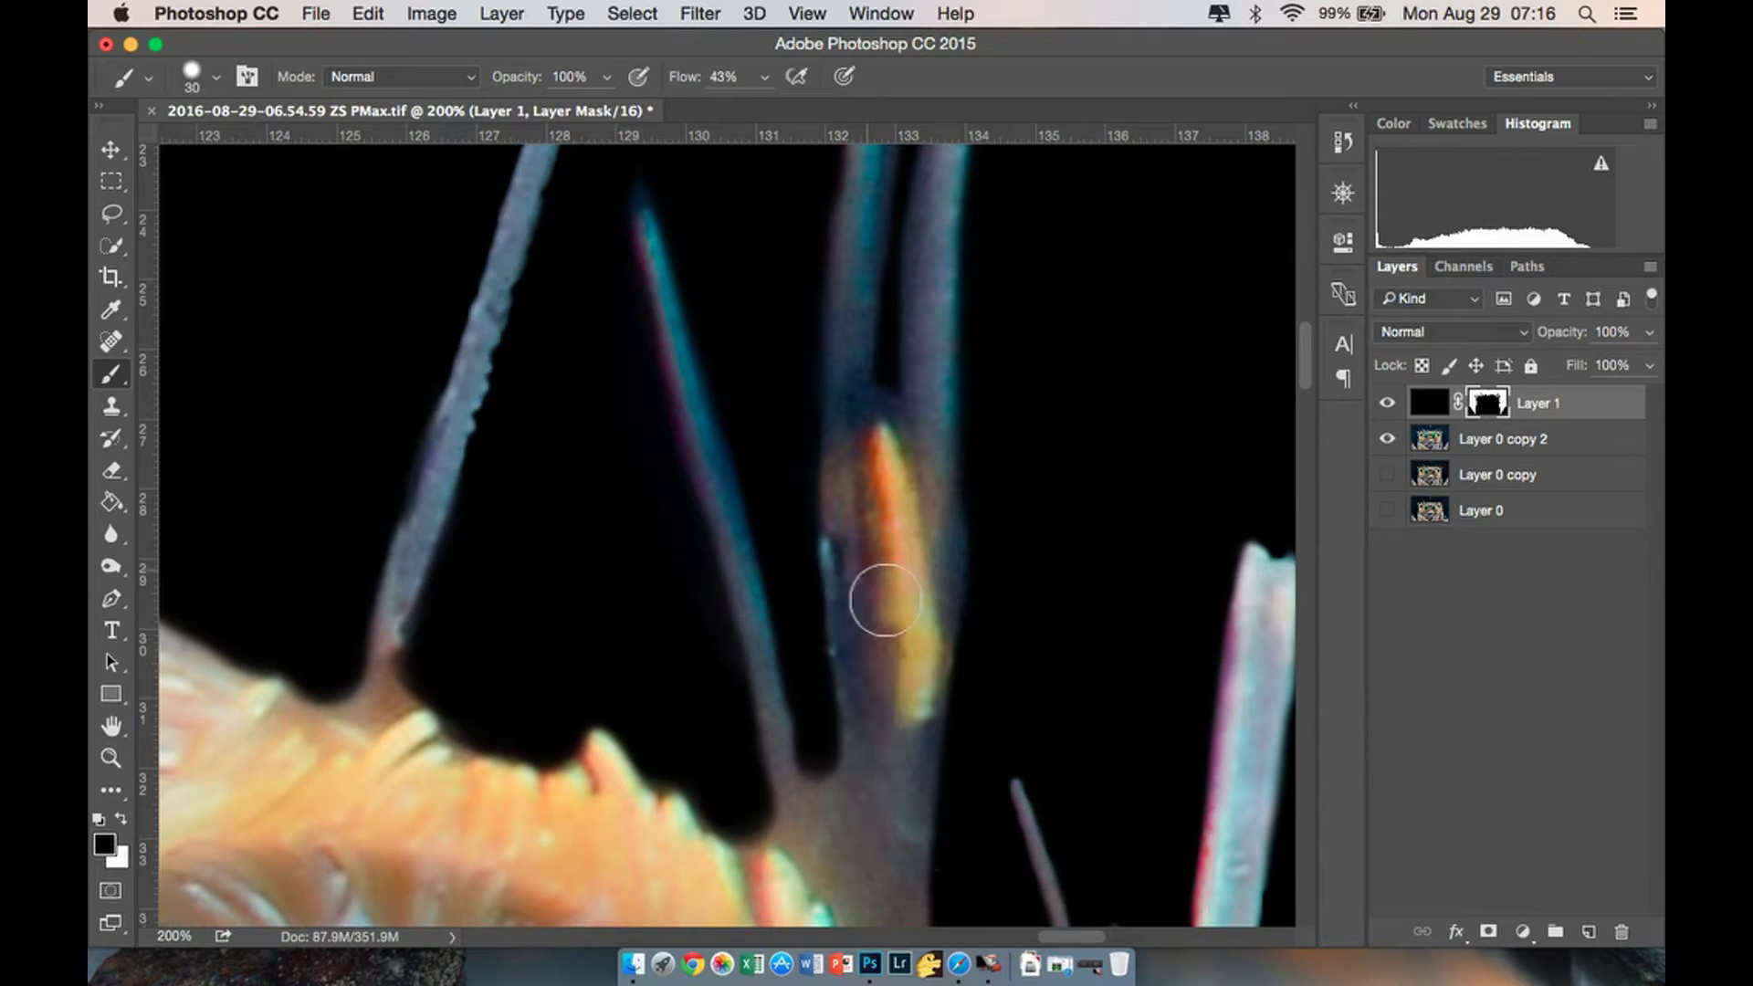
mouse_move(916, 621)
left_mouse_down()
mouse_move(880, 731)
mouse_move(885, 526)
left_mouse_up()
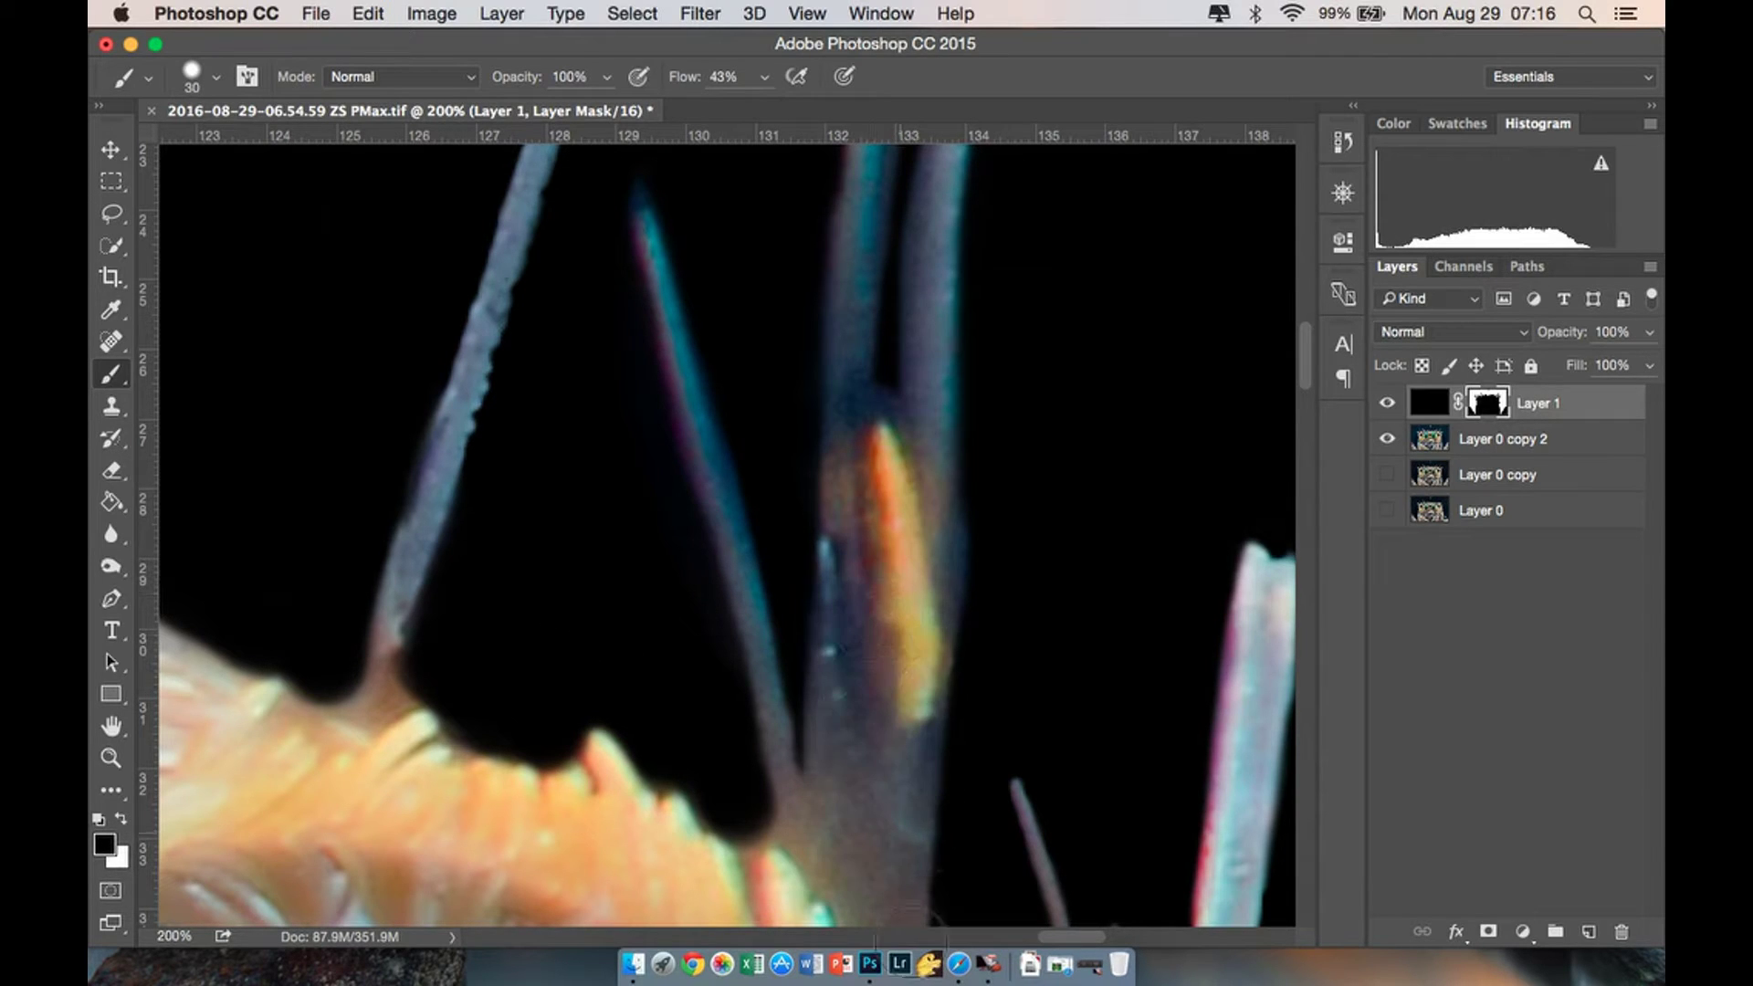
Switch the mask brush to white and trim the facing edges of the two long bristles up towards their tips.
scroll(1038, 587, "up", 10)
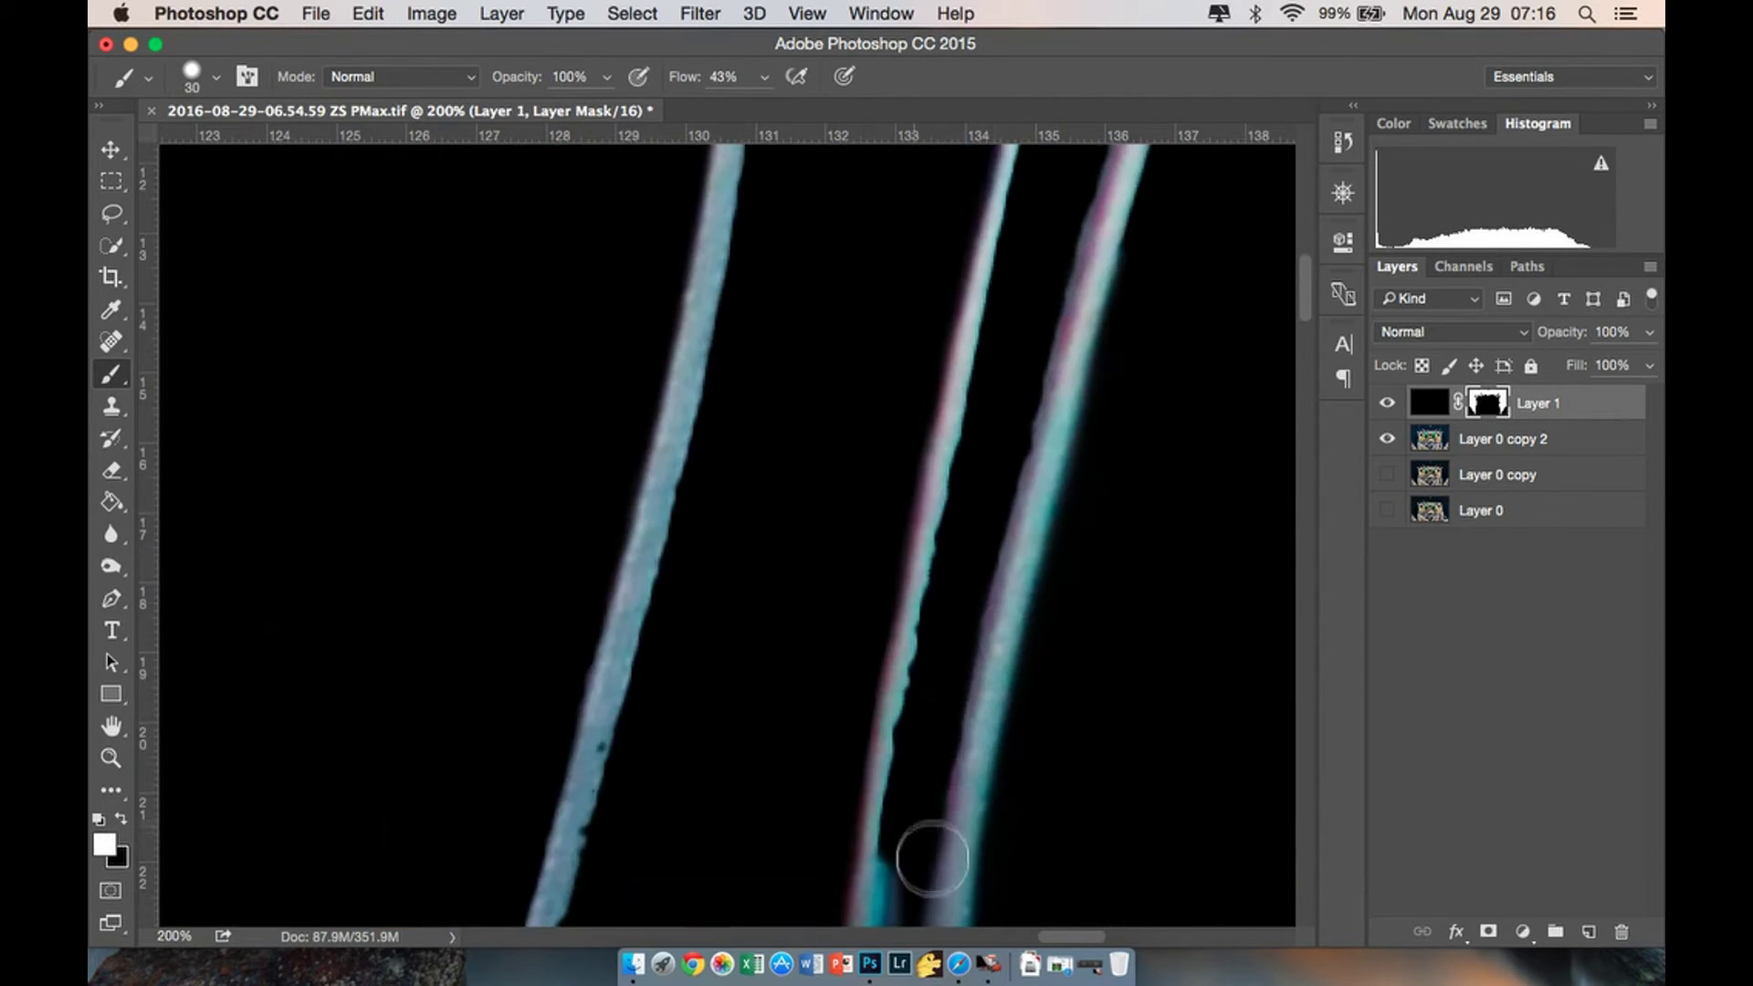
left_click_drag(940, 798, 1060, 301)
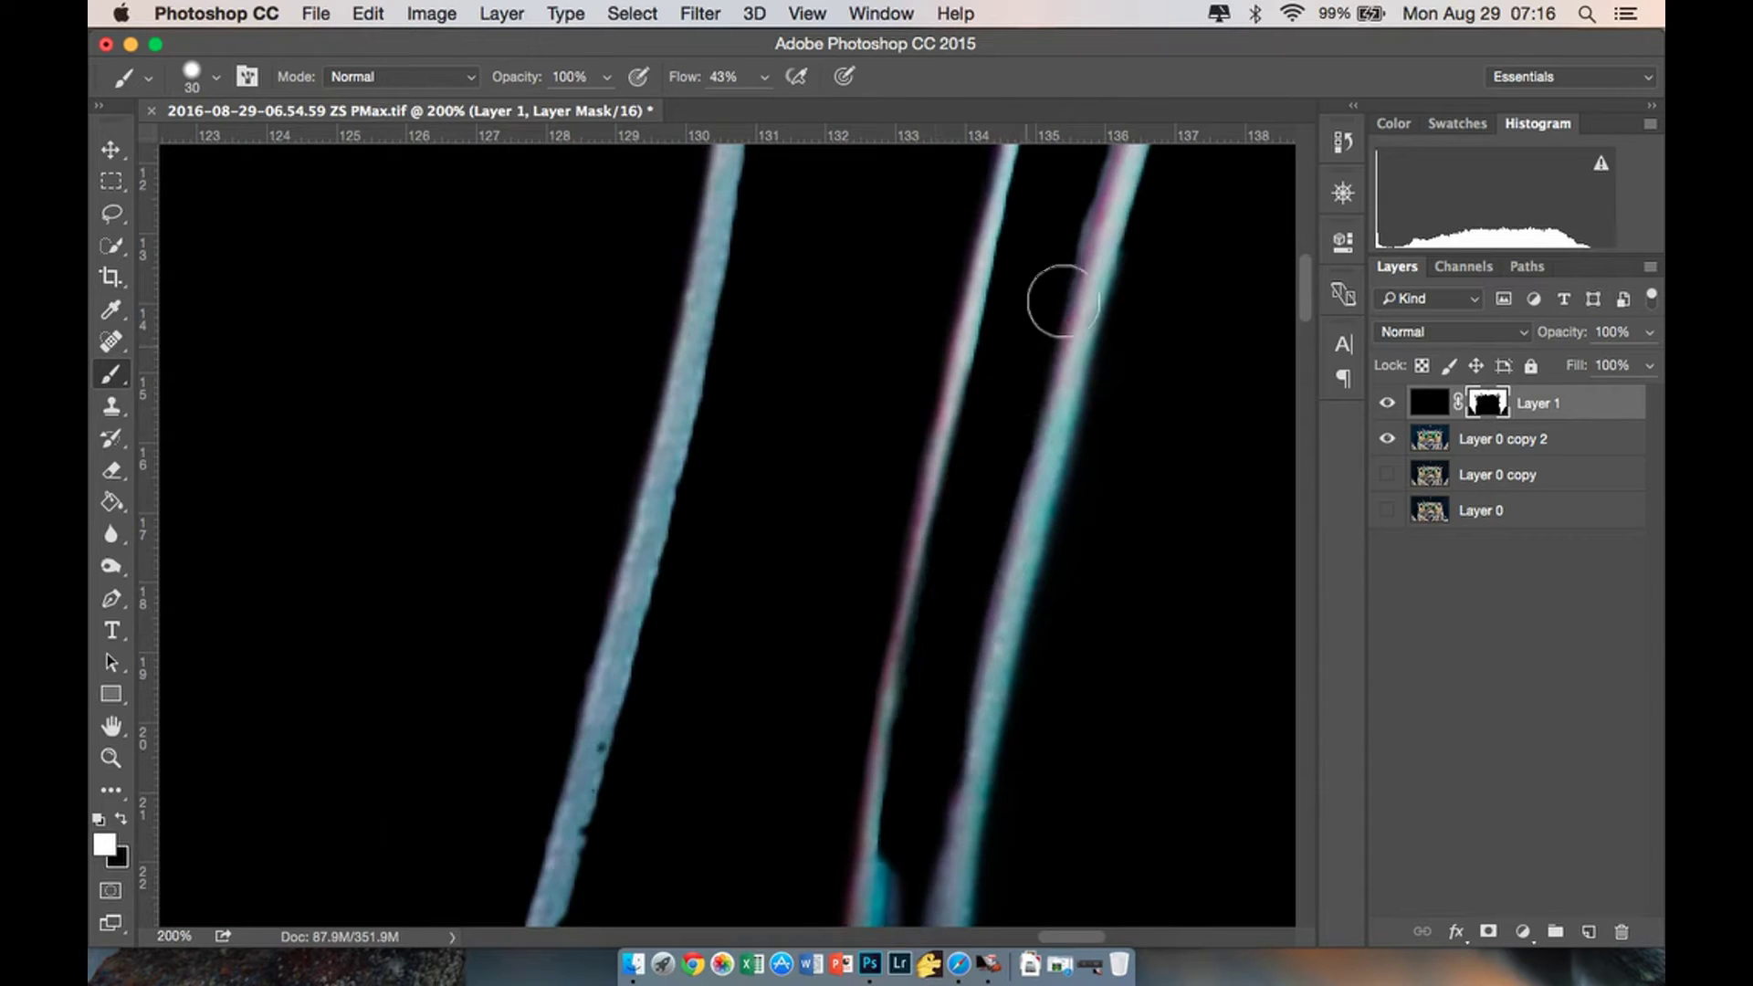
scroll(1050, 511, "up", 5)
left_click_drag(1037, 732, 1127, 423)
scroll(1151, 416, "up", 6)
mouse_move(1182, 612)
left_mouse_down()
mouse_move(1135, 800)
mouse_move(1214, 544)
left_mouse_up()
Paint white on the mask to remove the blurred bristle behind the thick purple bristle between the large eye and outer eye.
key("super+minus")
key("super+minus")
key("super+minus")
key("super+minus")
key("super+minus")
key("super+minus")
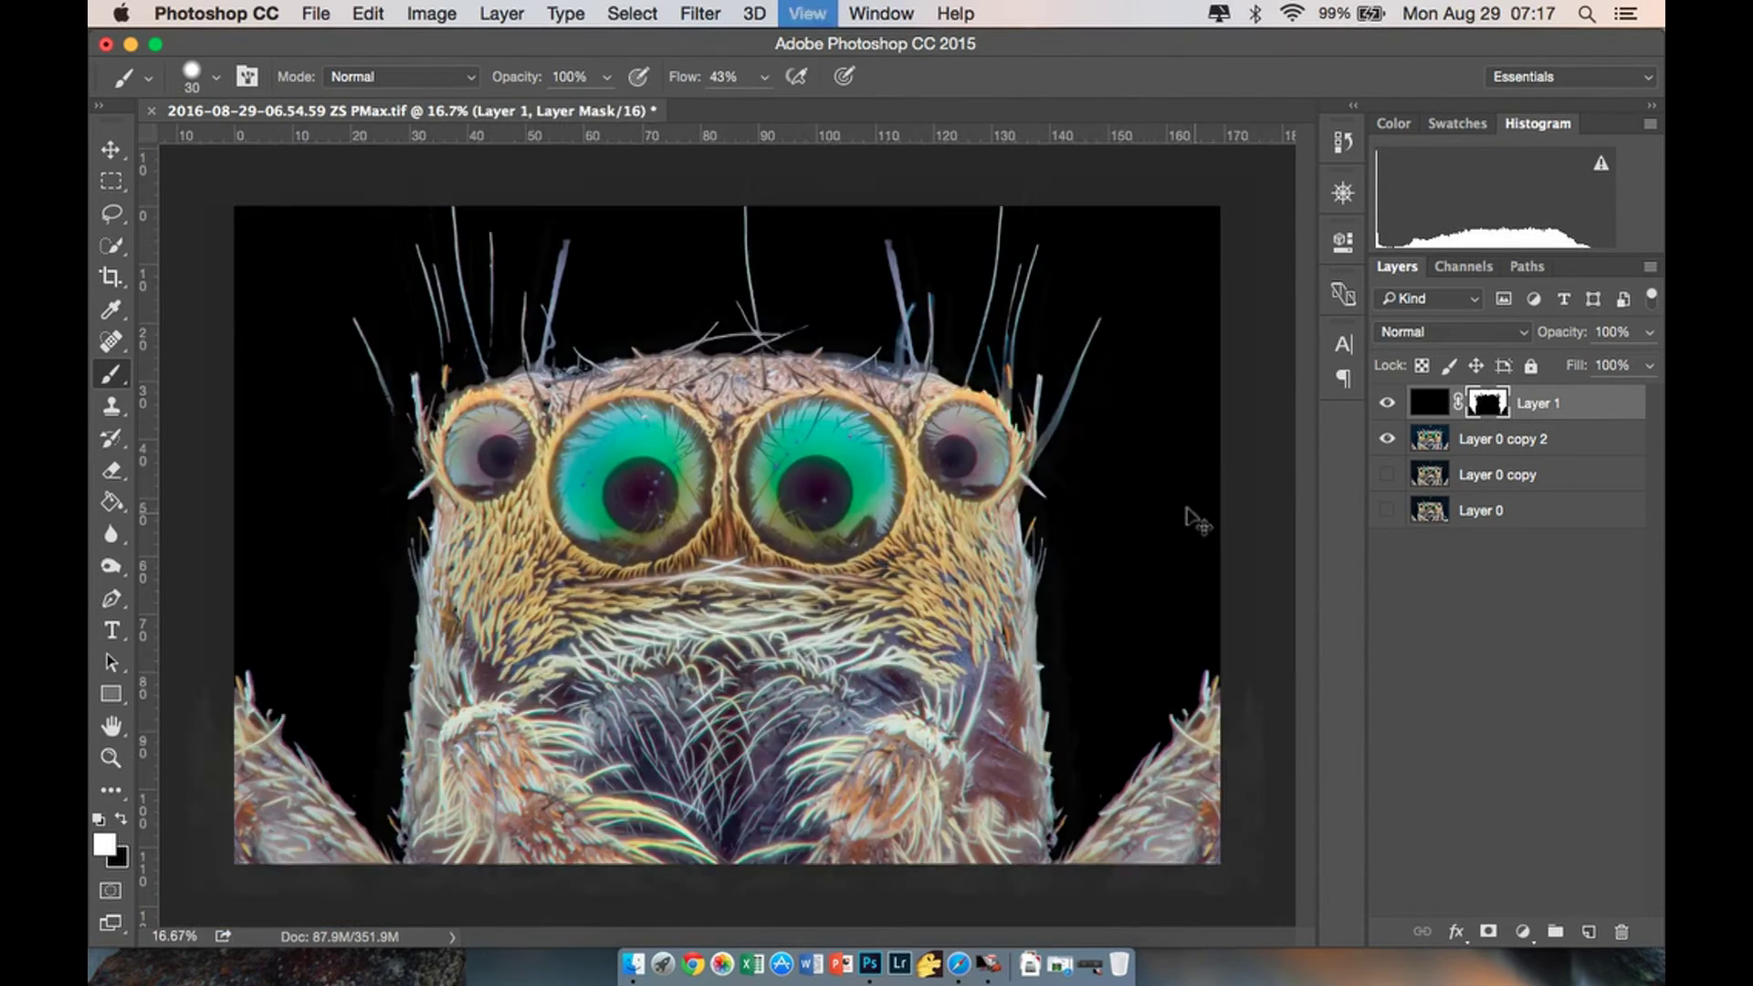
key("super+equal")
key("super+equal")
key("super+equal")
scroll(1200, 517, "right", 7)
scroll(1200, 517, "up", 4)
scroll(977, 544, "left", 3)
key("super+equal")
key("super+equal")
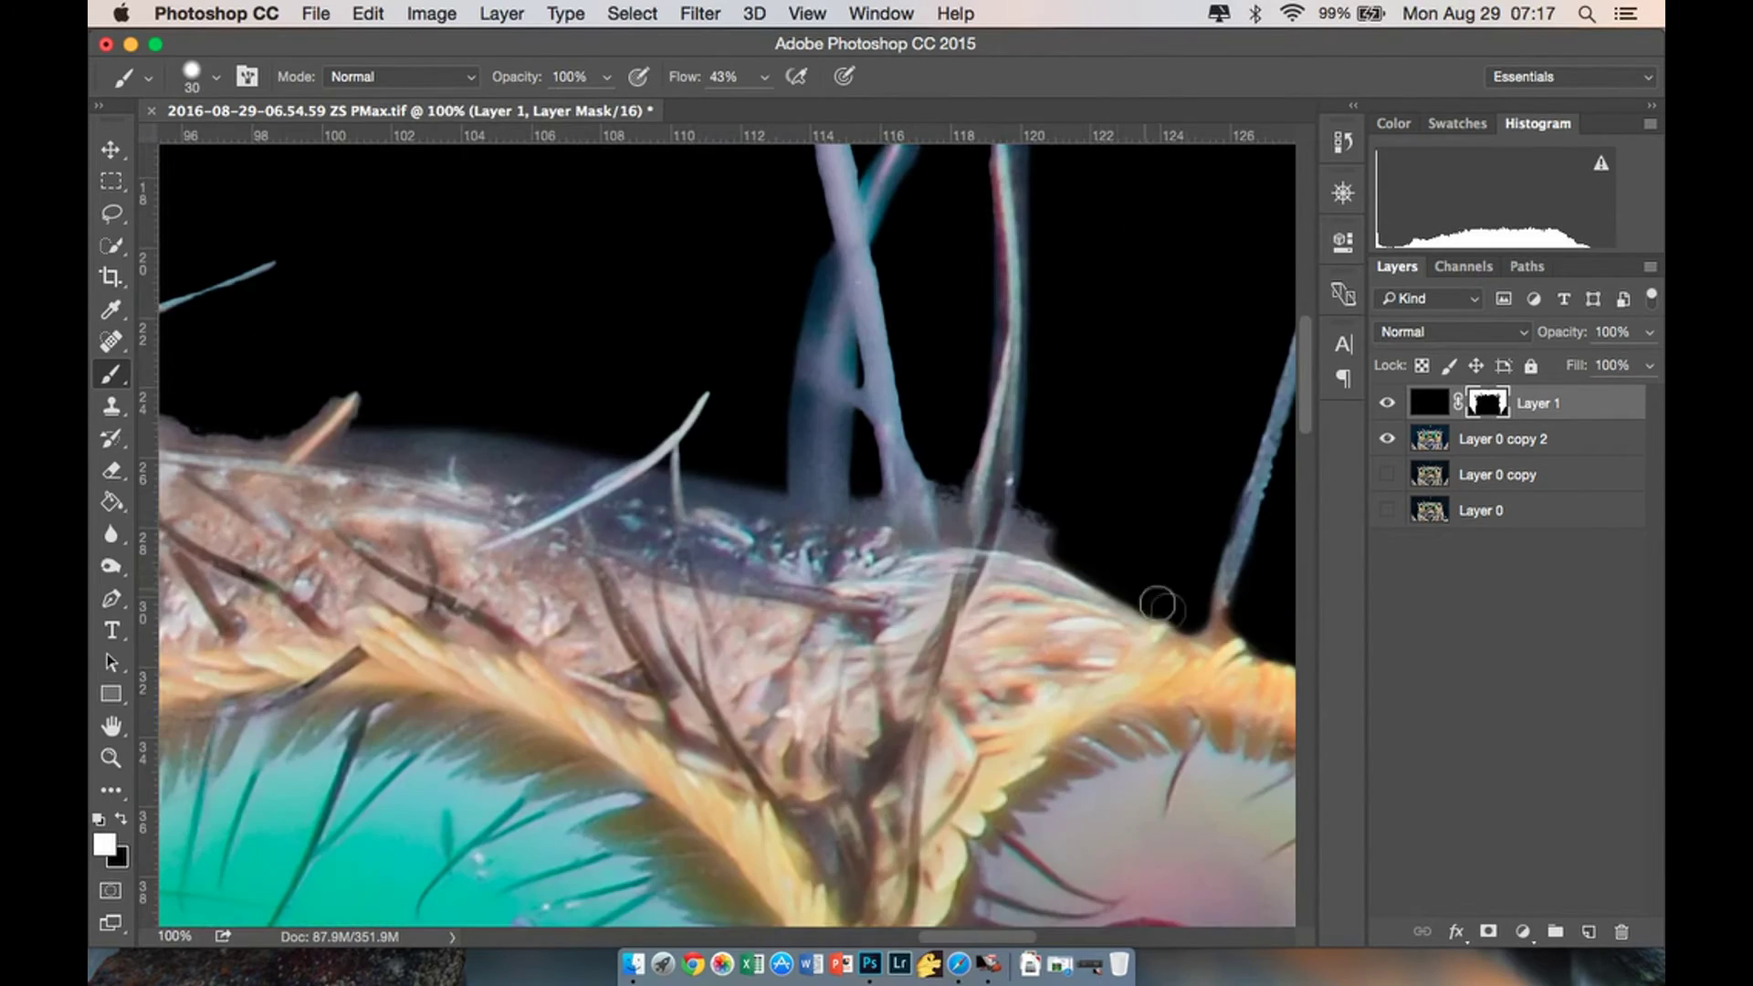
scroll(1044, 399, "up", 6)
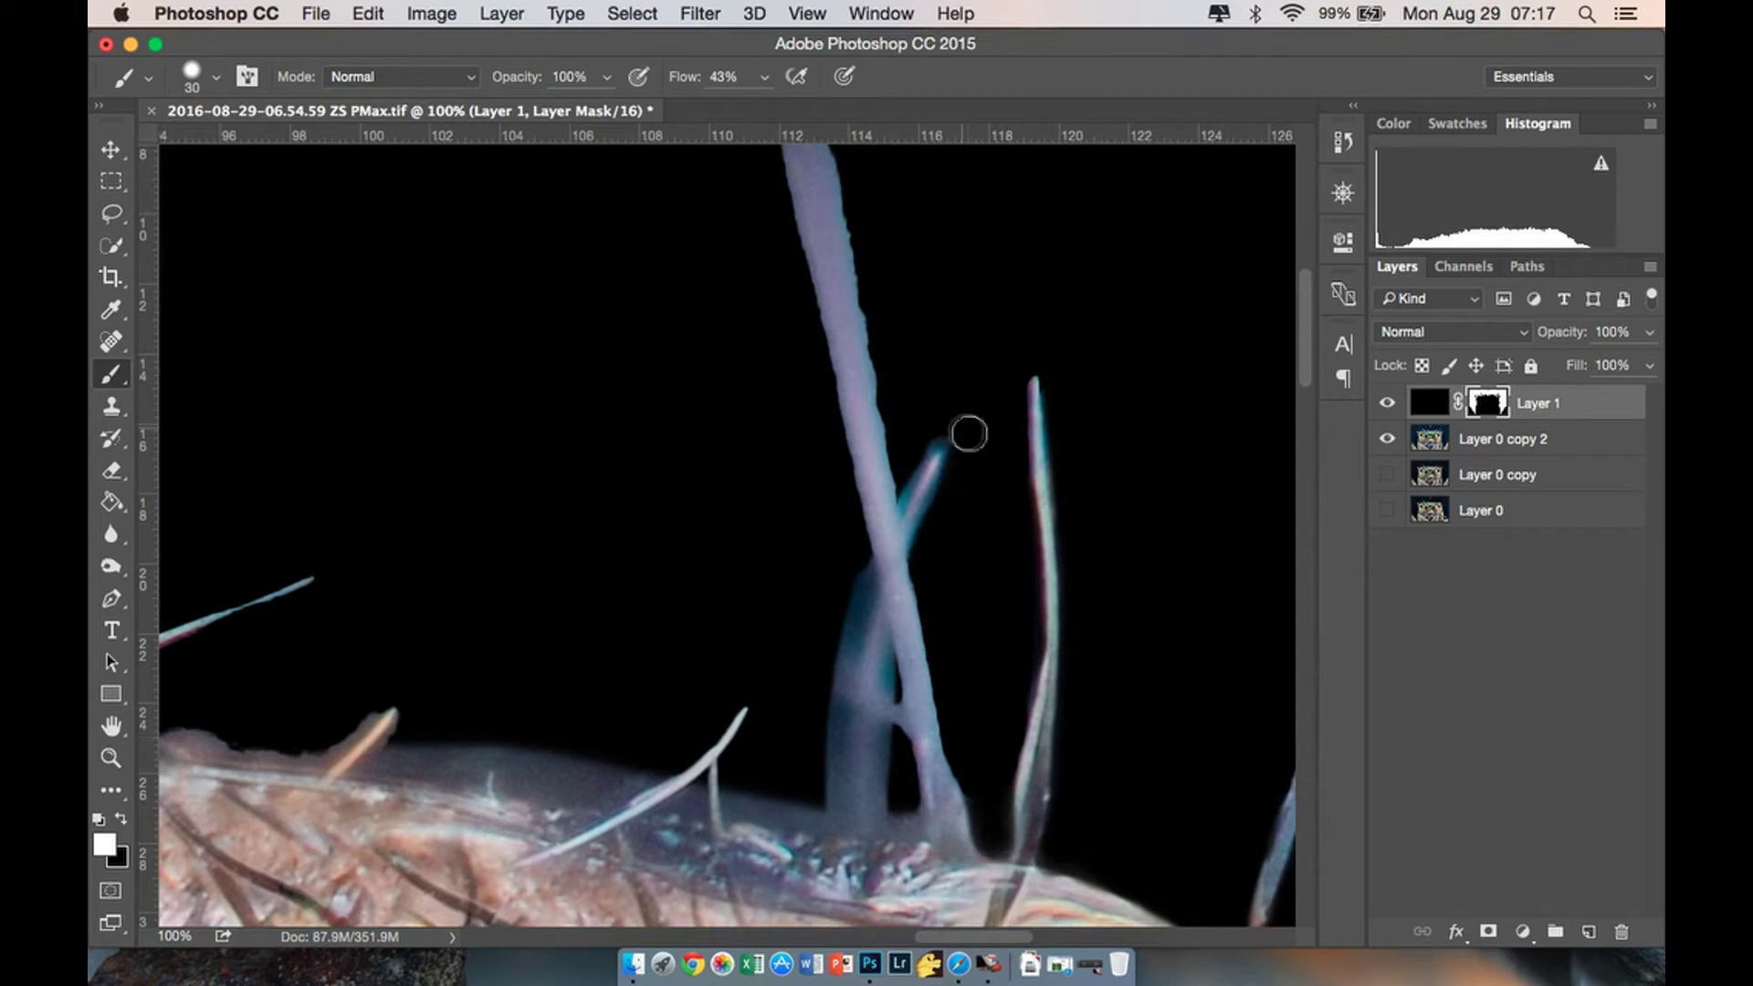
mouse_move(836, 655)
left_mouse_down()
mouse_move(835, 822)
mouse_move(876, 826)
mouse_move(867, 607)
left_mouse_up()
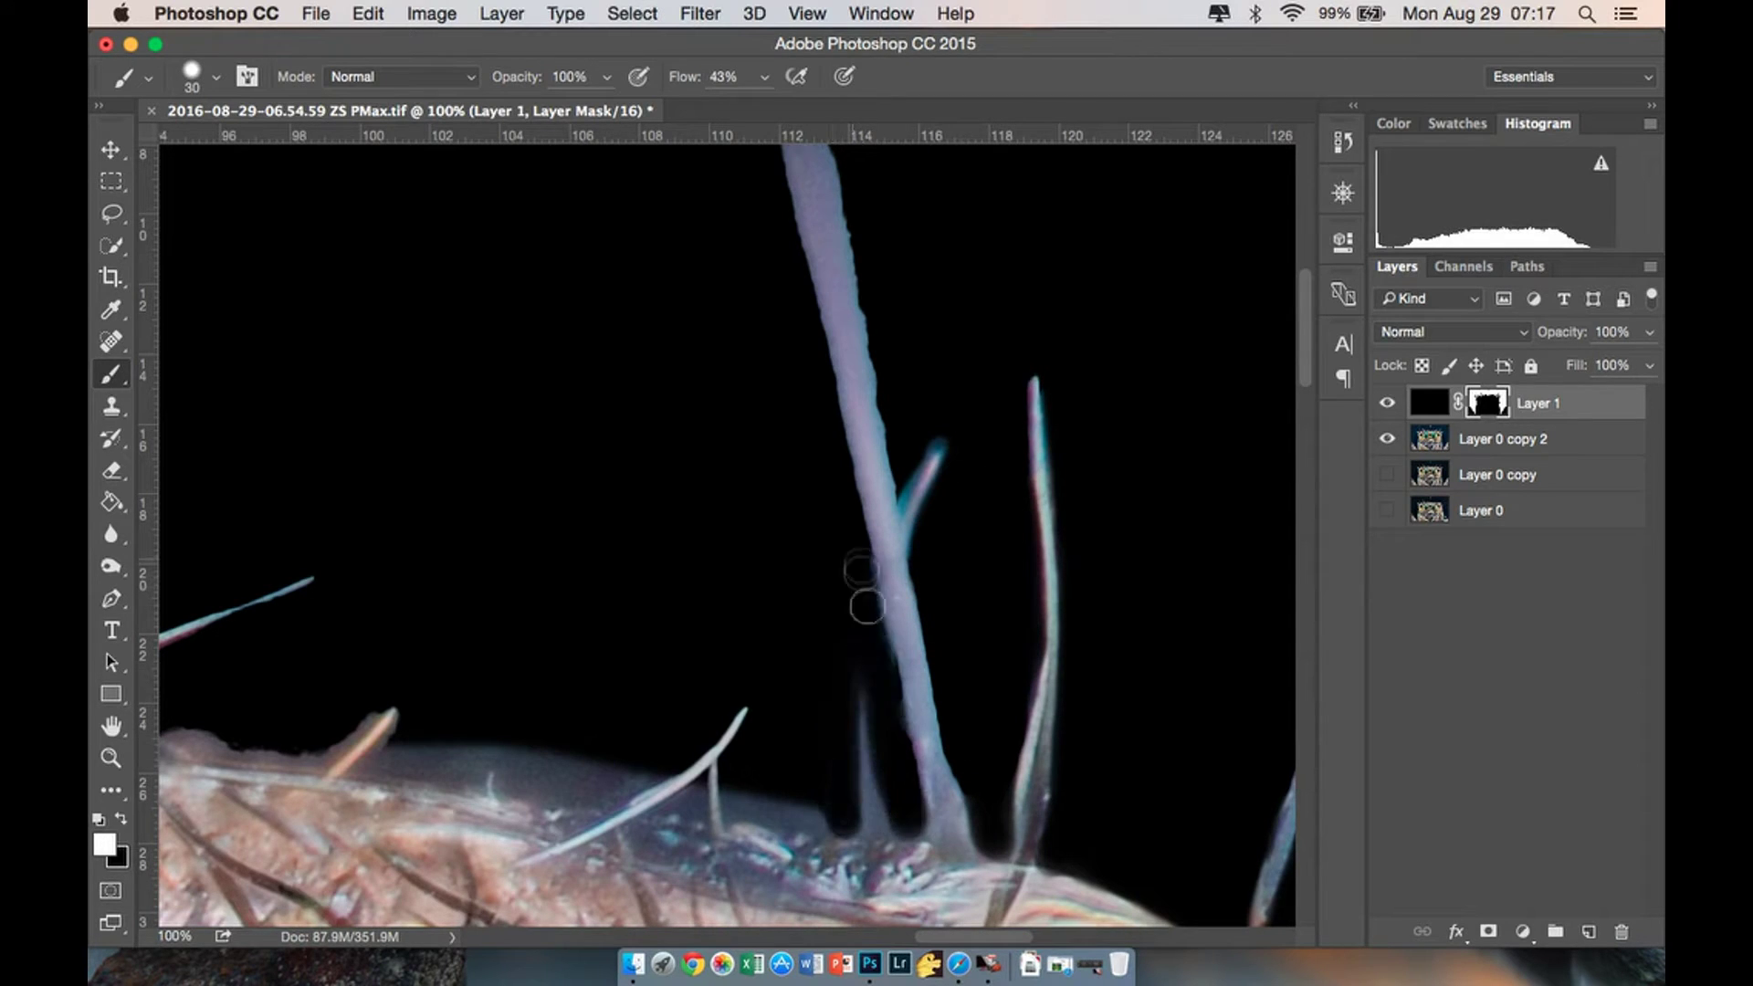
left_click_drag(886, 826, 906, 833)
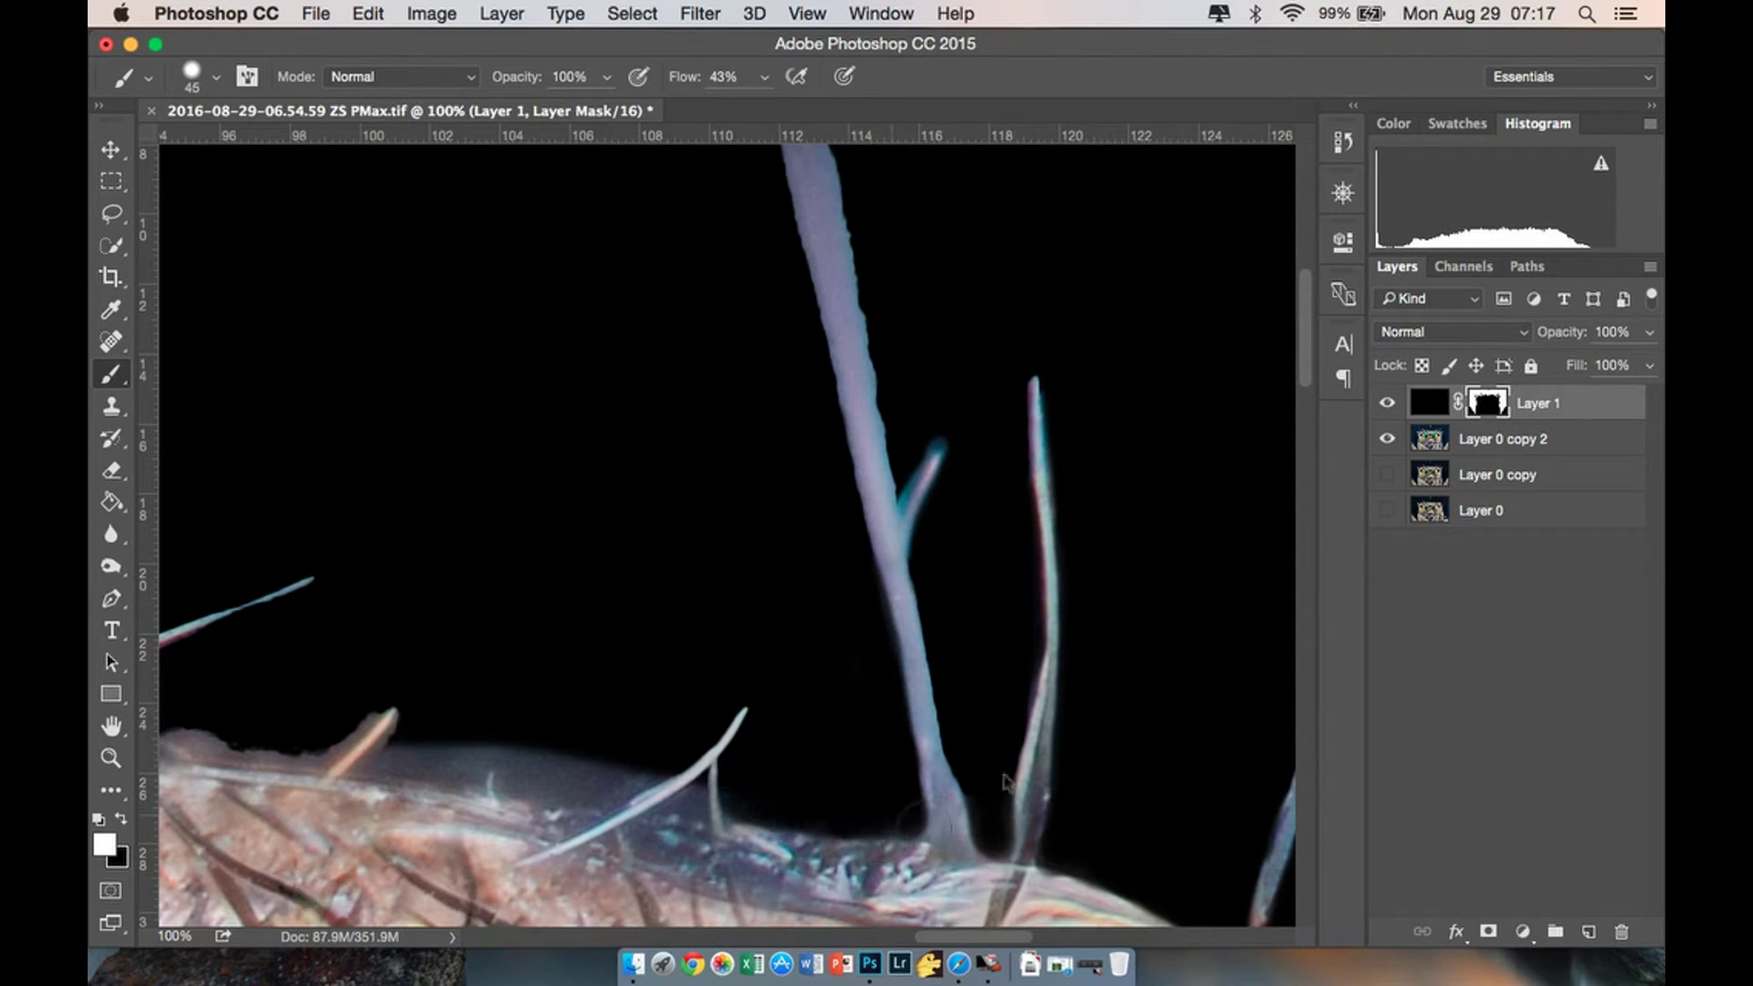
With the mask brush at 45 px, paint out the short stub crossing the thick purple bristle and smooth the bristle's right edge.
left_click_drag(987, 768, 872, 219)
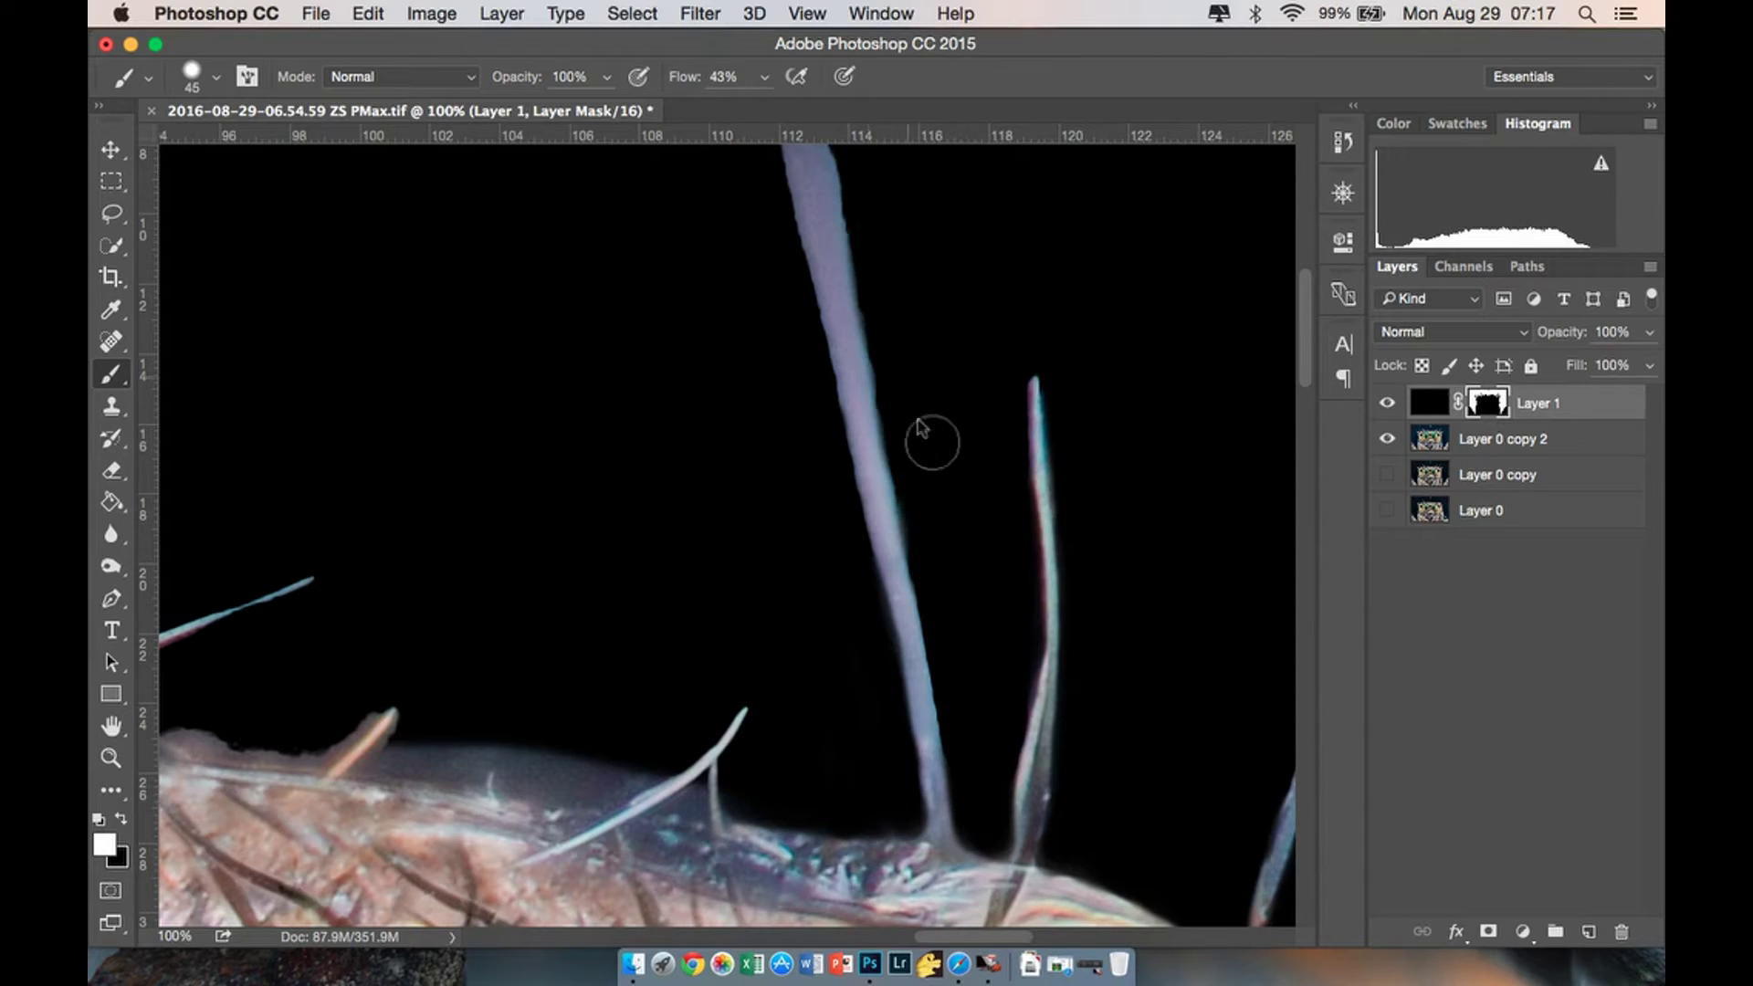
left_click_drag(931, 442, 964, 769)
left_click_drag(903, 513, 862, 411)
Compare the image with Layer 1 hidden and shown, and clear the haze along the thick bristle's left side and the head's top edge.
left_click(1387, 403)
left_click(1387, 402)
left_click_drag(821, 598, 808, 403)
scroll(860, 397, "down", 8)
mouse_move(716, 618)
left_mouse_down()
mouse_move(593, 683)
mouse_move(624, 649)
mouse_move(632, 694)
mouse_move(693, 663)
mouse_move(364, 637)
mouse_move(417, 650)
left_mouse_up()
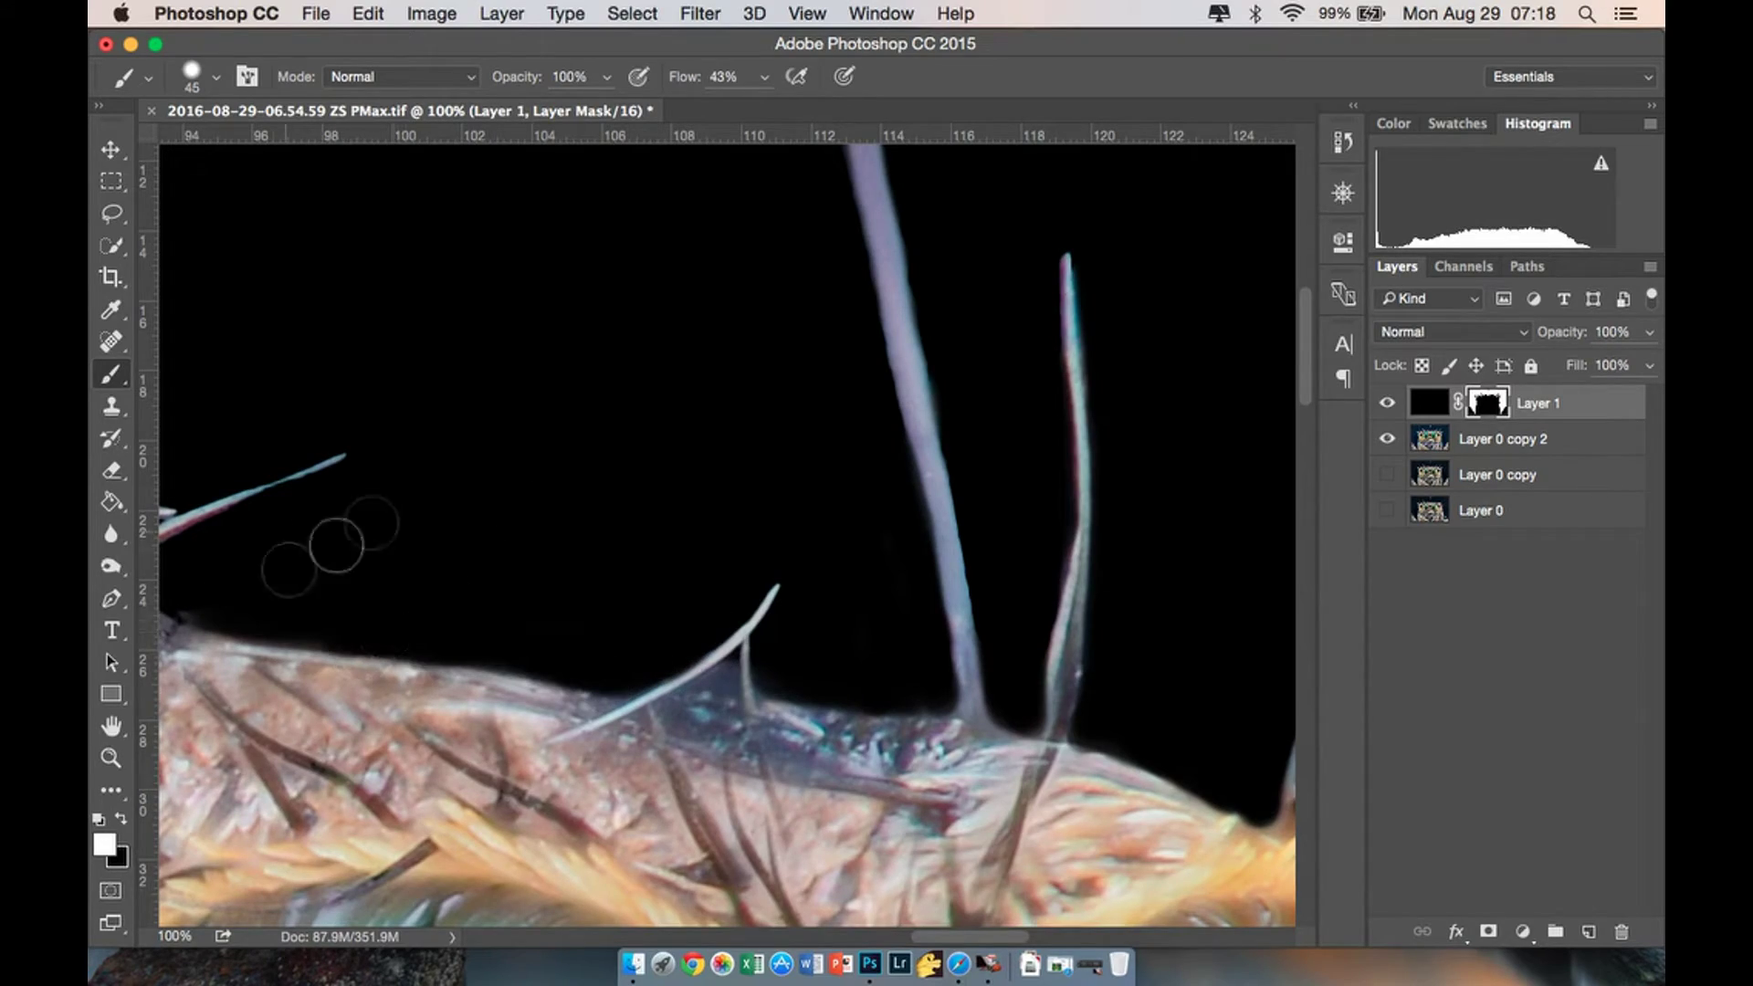
Switch the mask brush to black and paint along the bristles crossing above the centre of the head.
key("super+minus")
key("super+minus")
key("super+minus")
key("super+minus")
key("super+minus")
key("super+plus")
key("super+plus")
key("super+plus")
scroll(698, 611, "up", 6)
scroll(698, 611, "up", 5)
key("super+plus")
key("super+plus")
scroll(685, 610, "down", 5)
key("x")
mouse_move(665, 581)
left_mouse_down()
mouse_move(672, 728)
mouse_move(707, 636)
mouse_move(725, 674)
left_mouse_up()
Reduce the mask brush to 8 px and refine the gaps between the crossing bristles just above the head's centre.
key("super+plus")
key("super+plus")
scroll(693, 681, "down", 3)
key("bracketleft")
key("bracketleft")
key("bracketleft")
key("bracketleft")
key("bracketleft")
mouse_move(950, 710)
left_mouse_down()
mouse_move(713, 698)
mouse_move(782, 626)
mouse_move(763, 442)
mouse_move(556, 529)
left_mouse_up()
key("bracketleft")
key("bracketleft")
key("bracketleft")
mouse_move(408, 614)
left_mouse_down()
mouse_move(423, 683)
mouse_move(594, 703)
mouse_move(444, 567)
mouse_move(424, 655)
mouse_move(551, 698)
mouse_move(471, 654)
left_mouse_up()
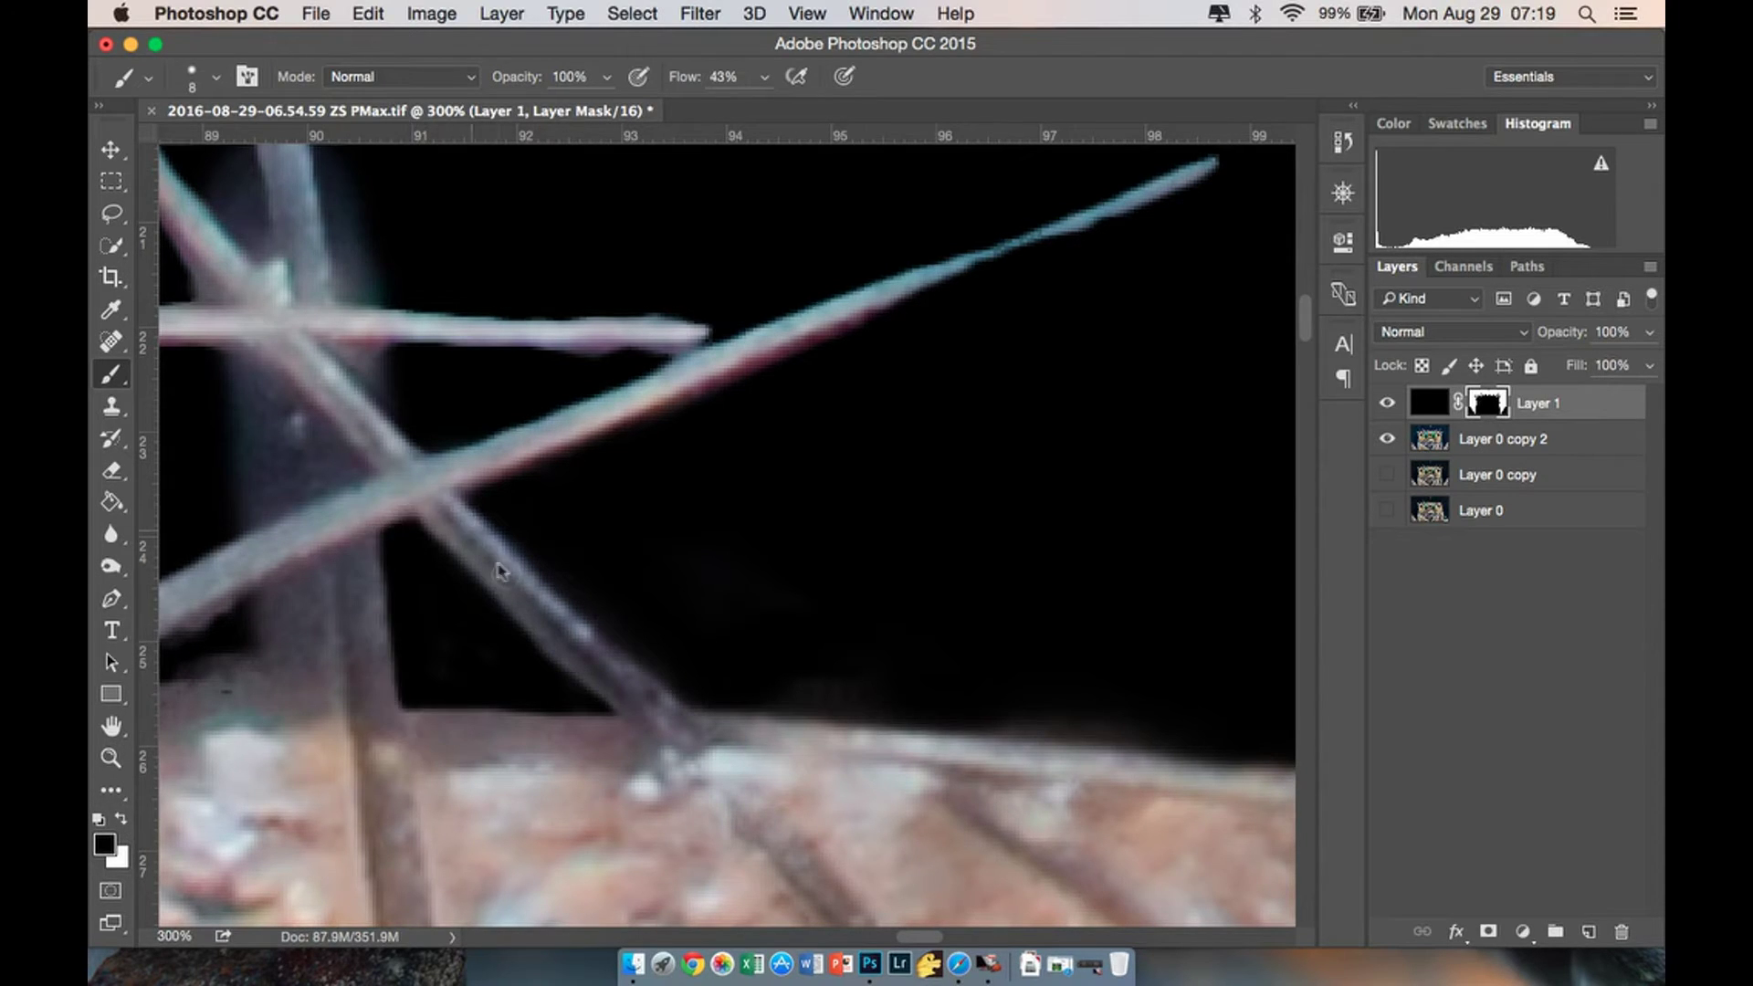
Paint white on the mask to clear the haze left of the upright bristle and around the long diagonal bristle, enlarging the brush to 10 px.
scroll(498, 475, "left", 5)
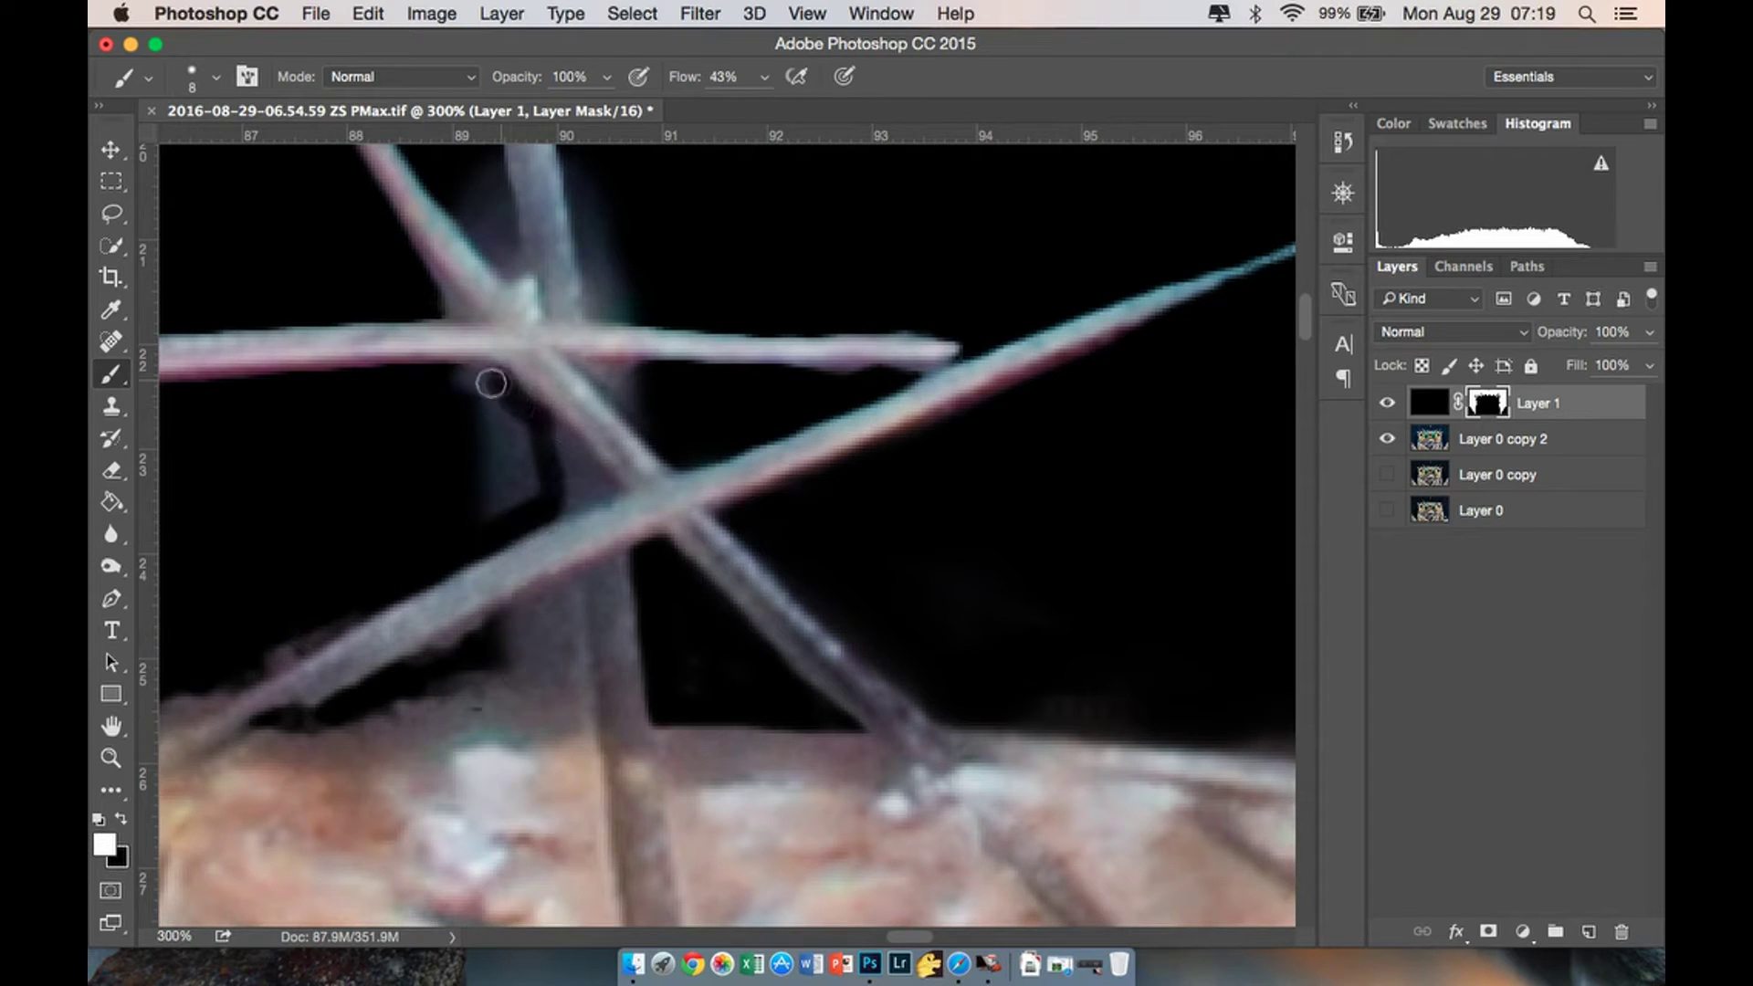
mouse_move(491, 383)
left_mouse_down()
mouse_move(493, 426)
mouse_move(539, 497)
left_mouse_up()
mouse_move(314, 725)
left_mouse_down()
mouse_move(580, 598)
mouse_move(587, 726)
mouse_move(318, 737)
mouse_move(493, 712)
left_mouse_up()
left_click_drag(534, 647, 576, 636)
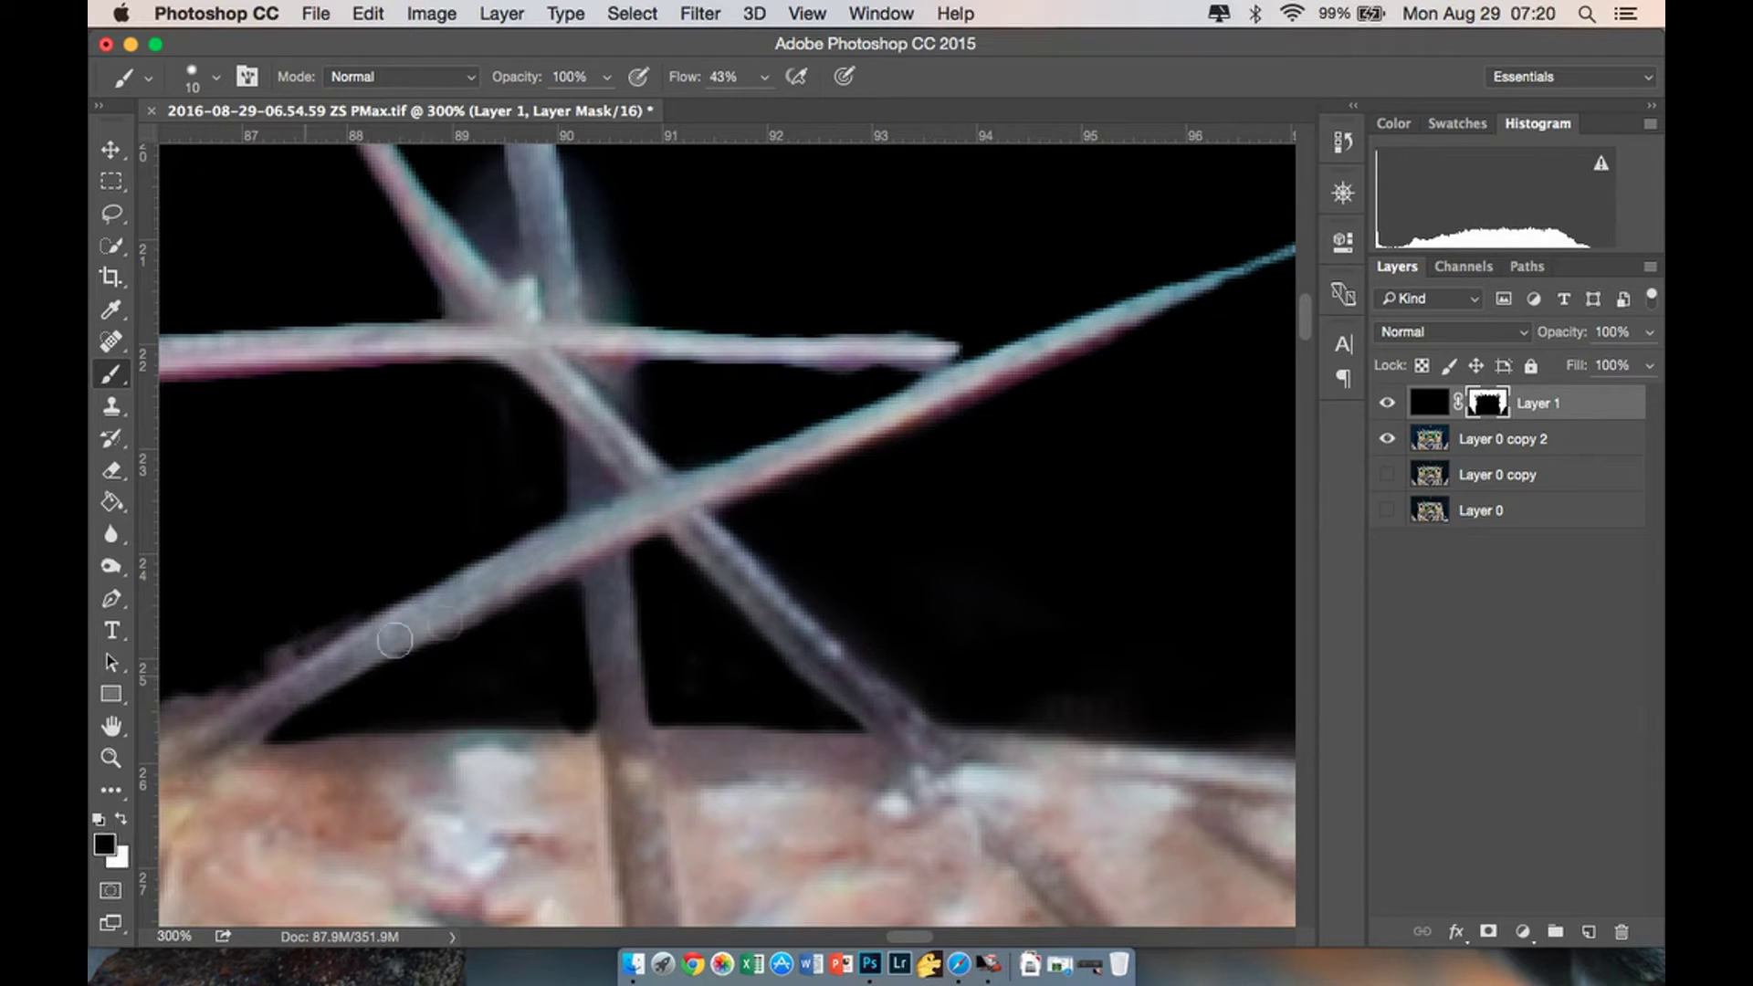
left_click_drag(309, 719, 235, 701)
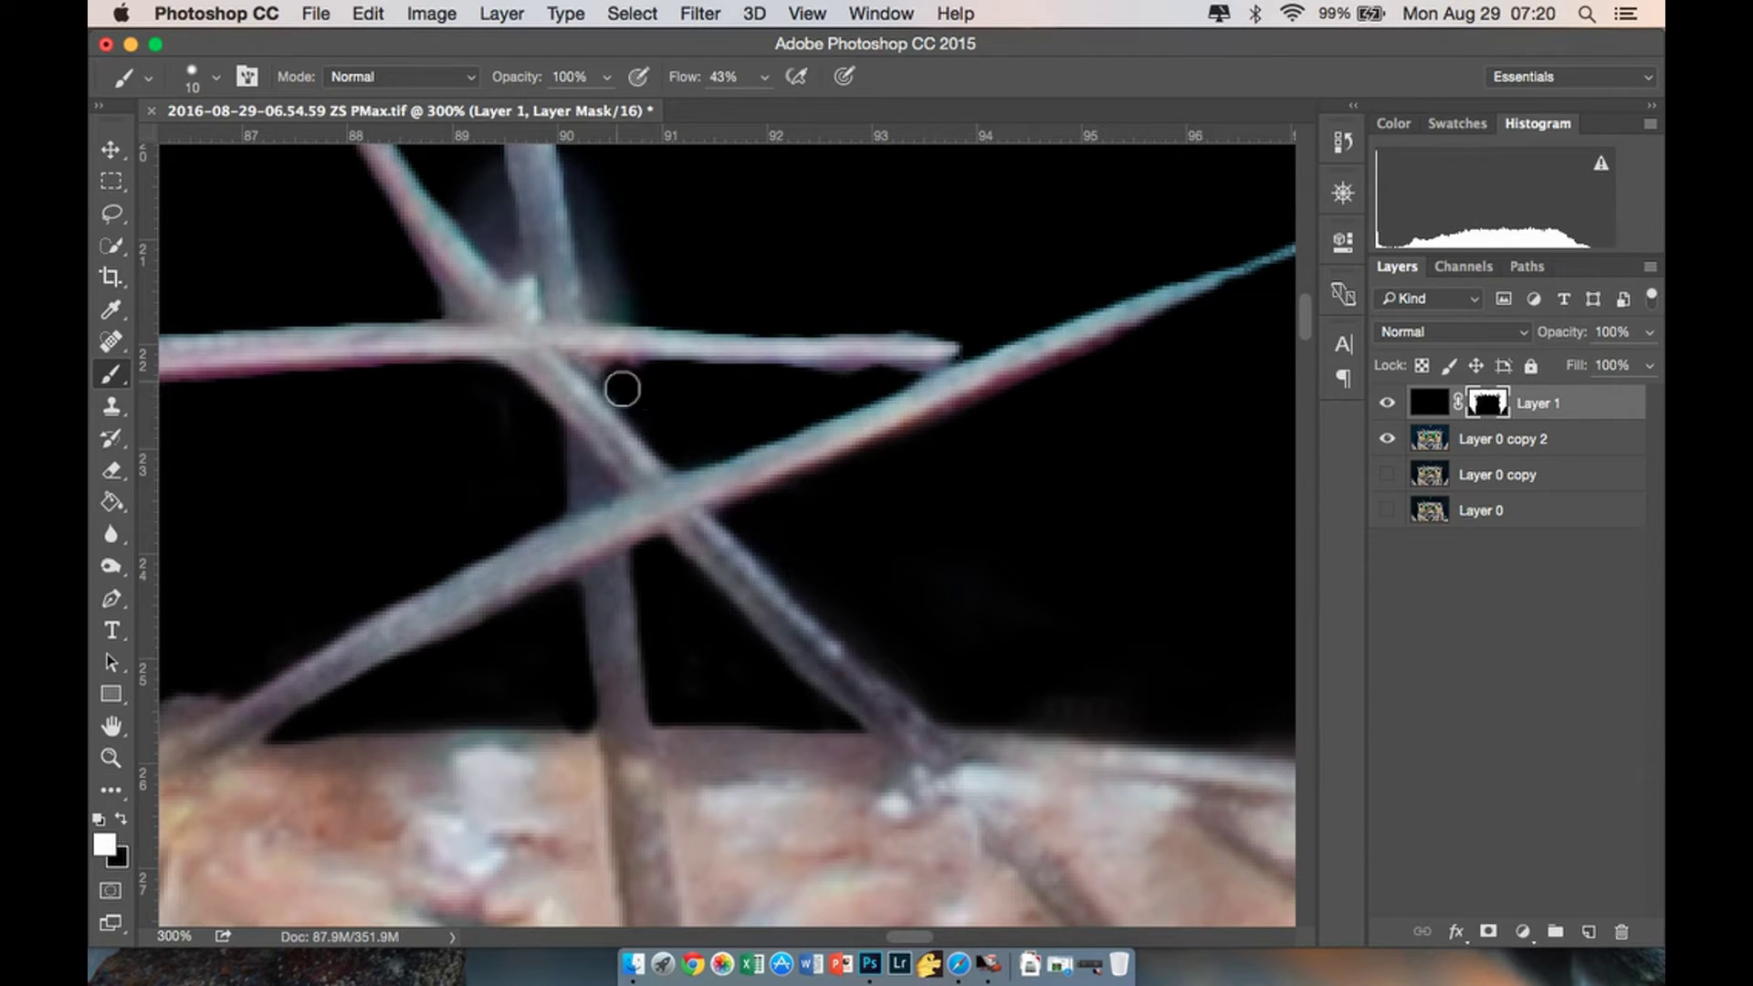
Clear the haze around the upright central bristle just above where it crosses the horizontal bristle.
left_click_drag(666, 319, 589, 224)
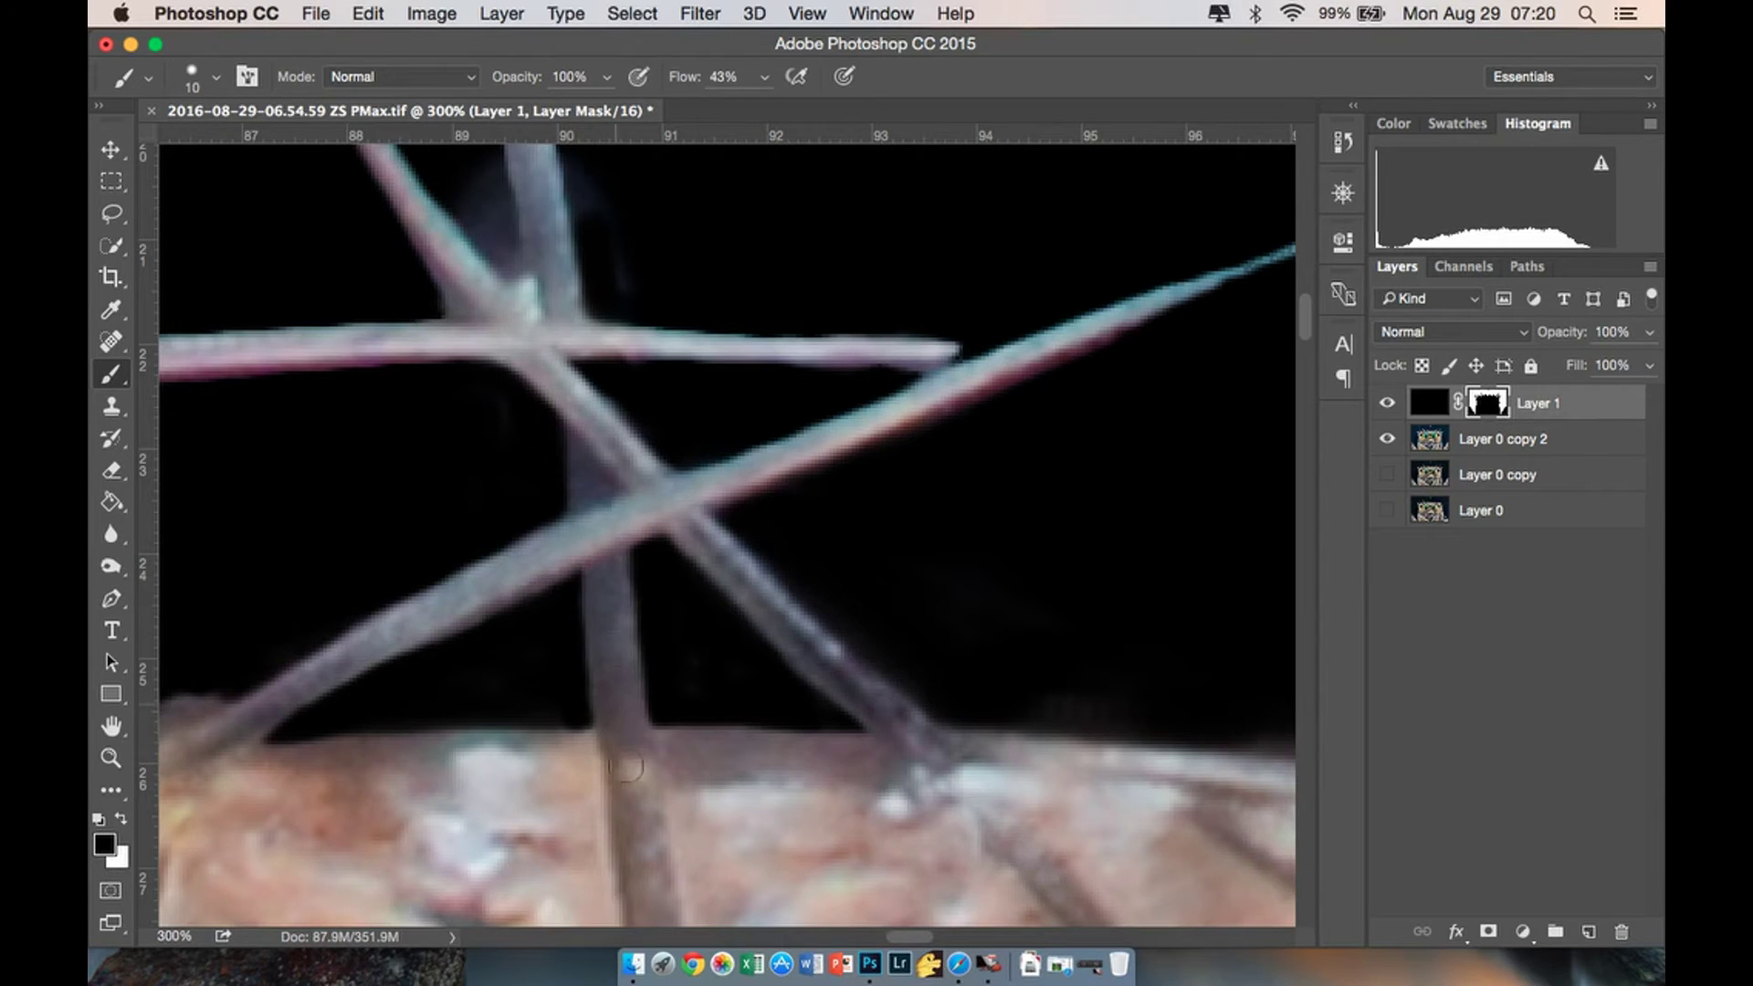
scroll(573, 786, "up", 5)
left_click(123, 821)
left_click_drag(584, 535, 532, 156)
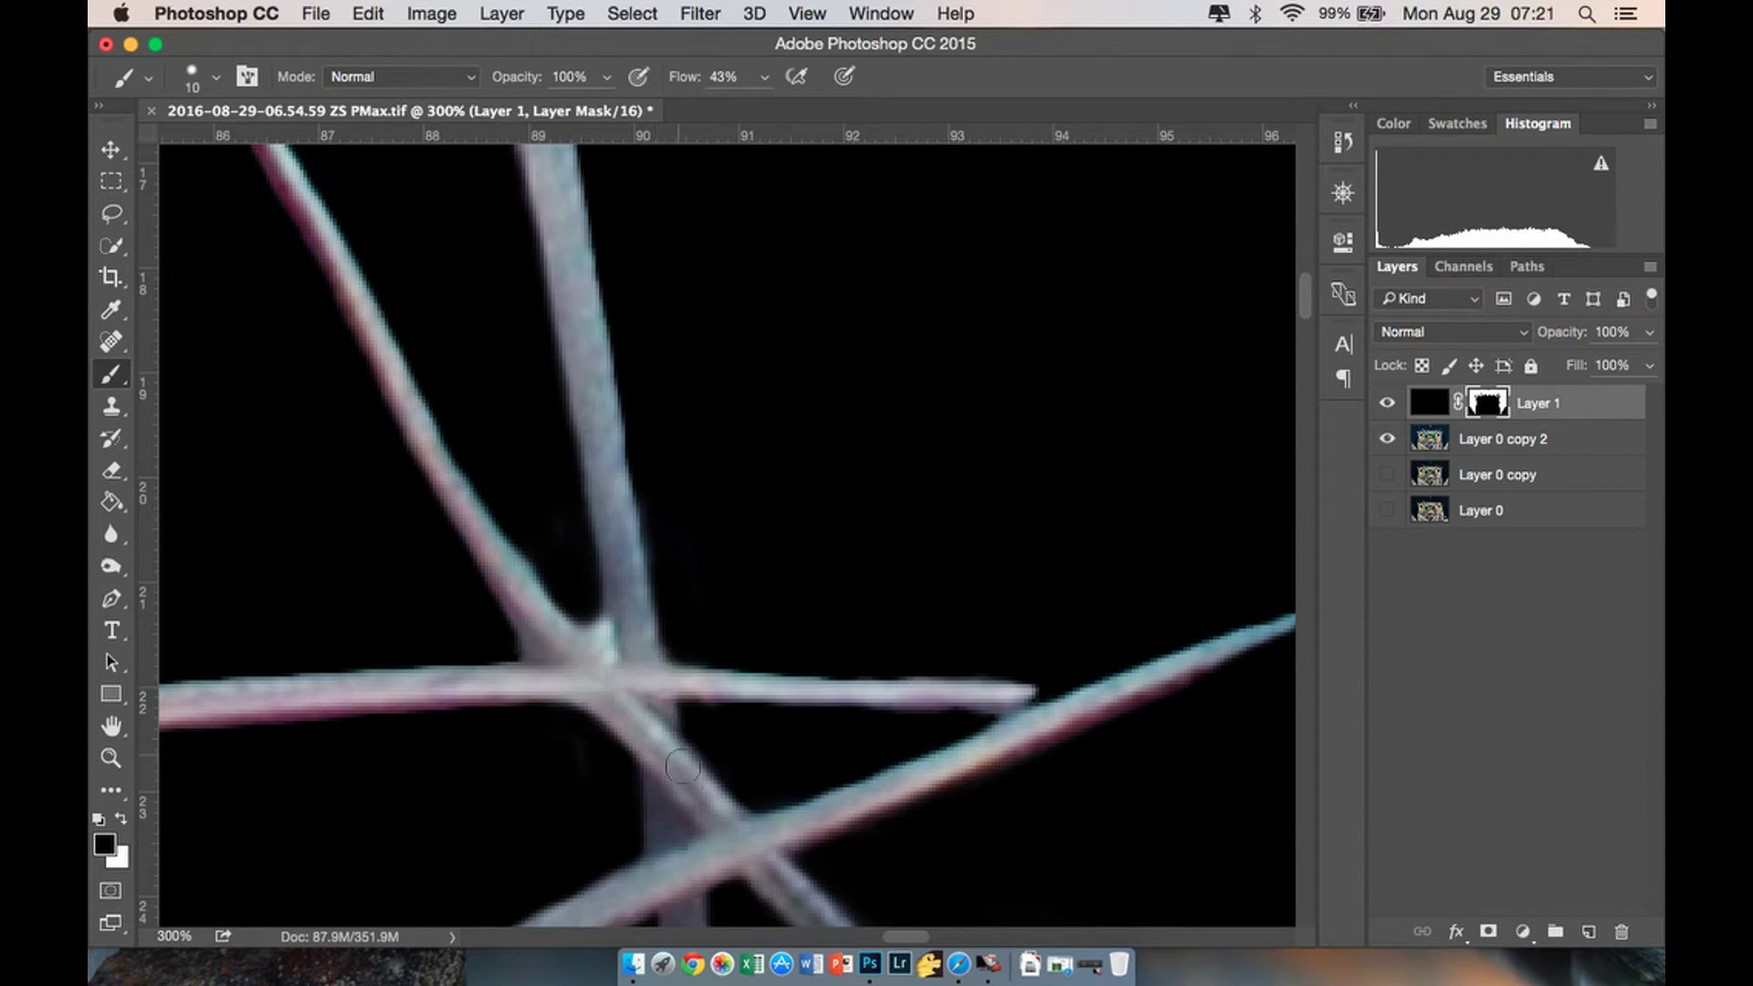
Enlarge the white mask brush to 25 px and clean the specks along the upright central bristle up to the image's top edge.
scroll(657, 719, "up", 10)
key("x")
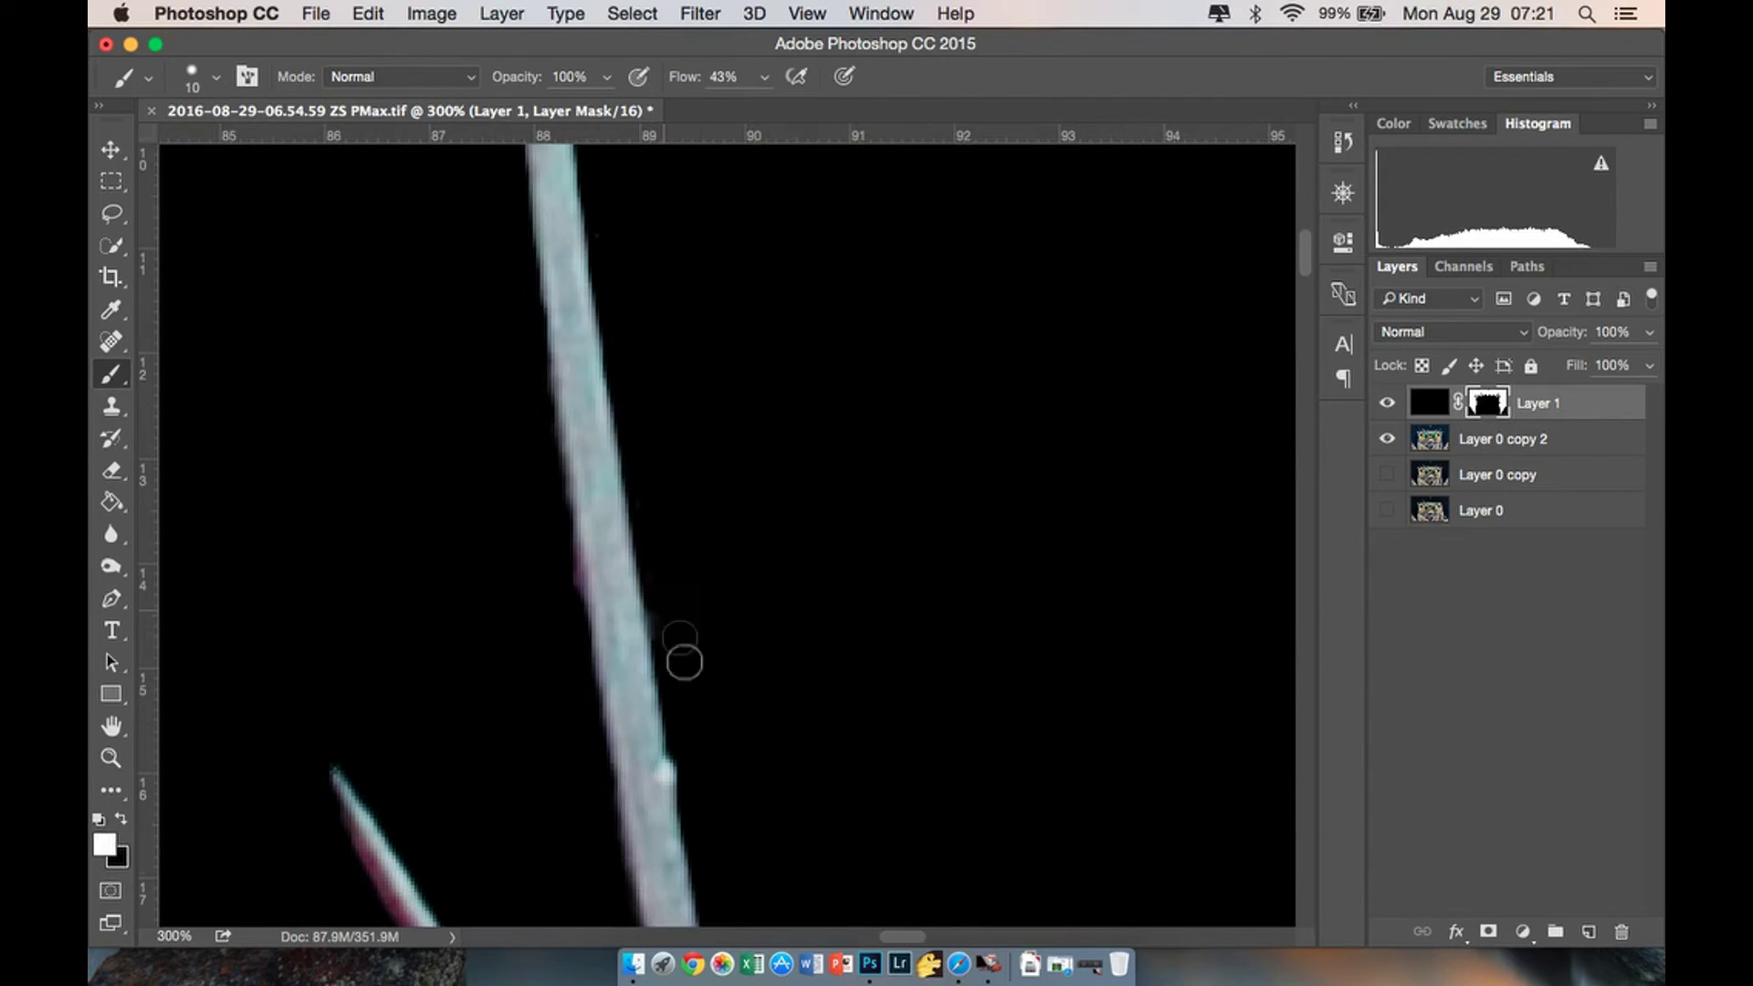
scroll(575, 621, "up", 10)
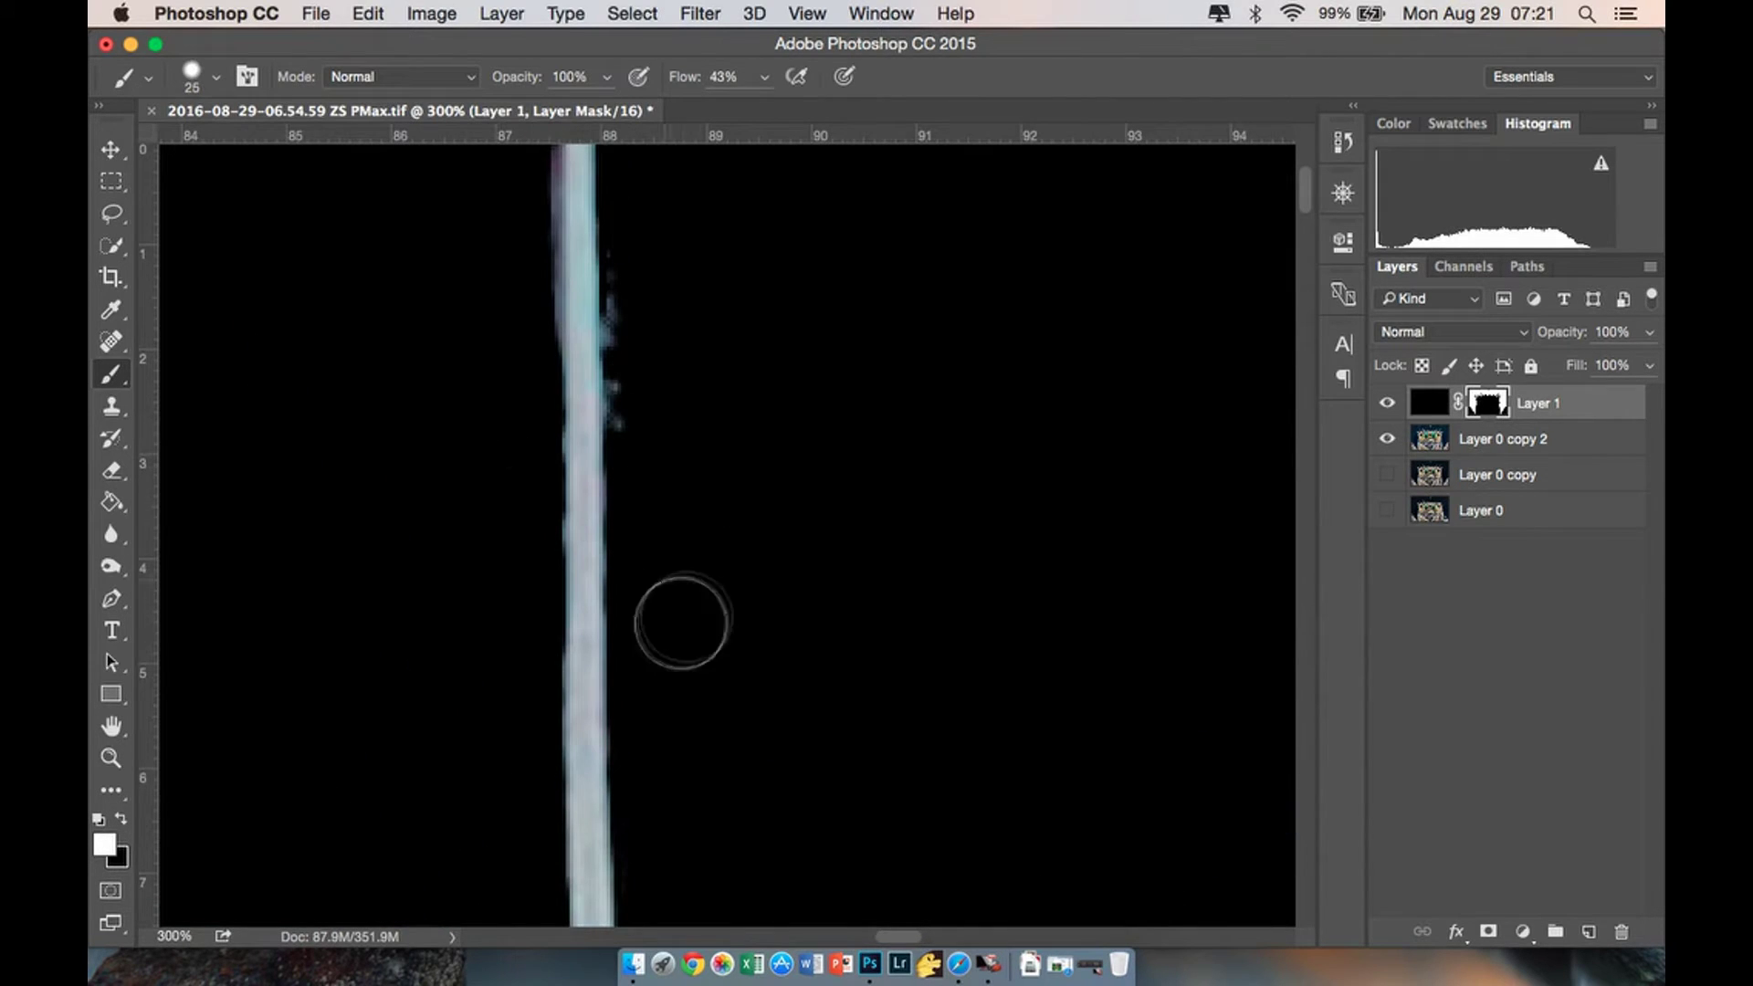
scroll(527, 439, "up", 5)
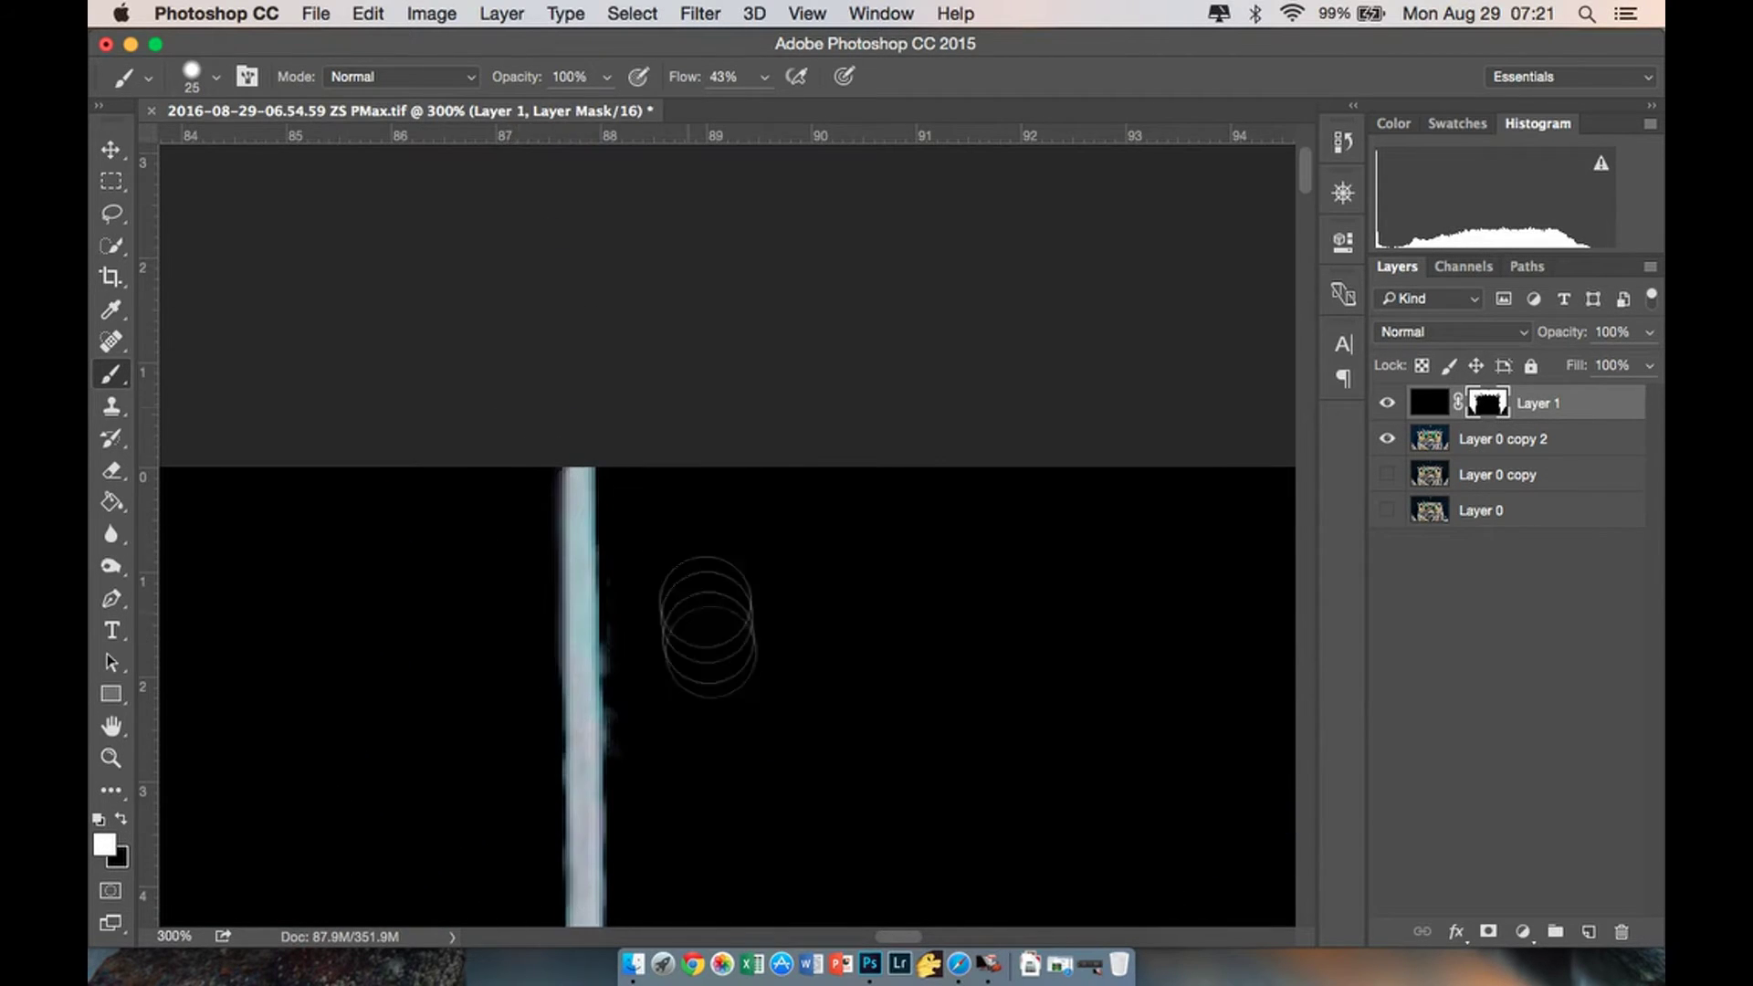
Reduce the mask brush to 9 px and trim the purple fringe along the lower edge of the short slanted bristle.
scroll(707, 621, "down", 20)
key("bracketleft")
key("bracketleft")
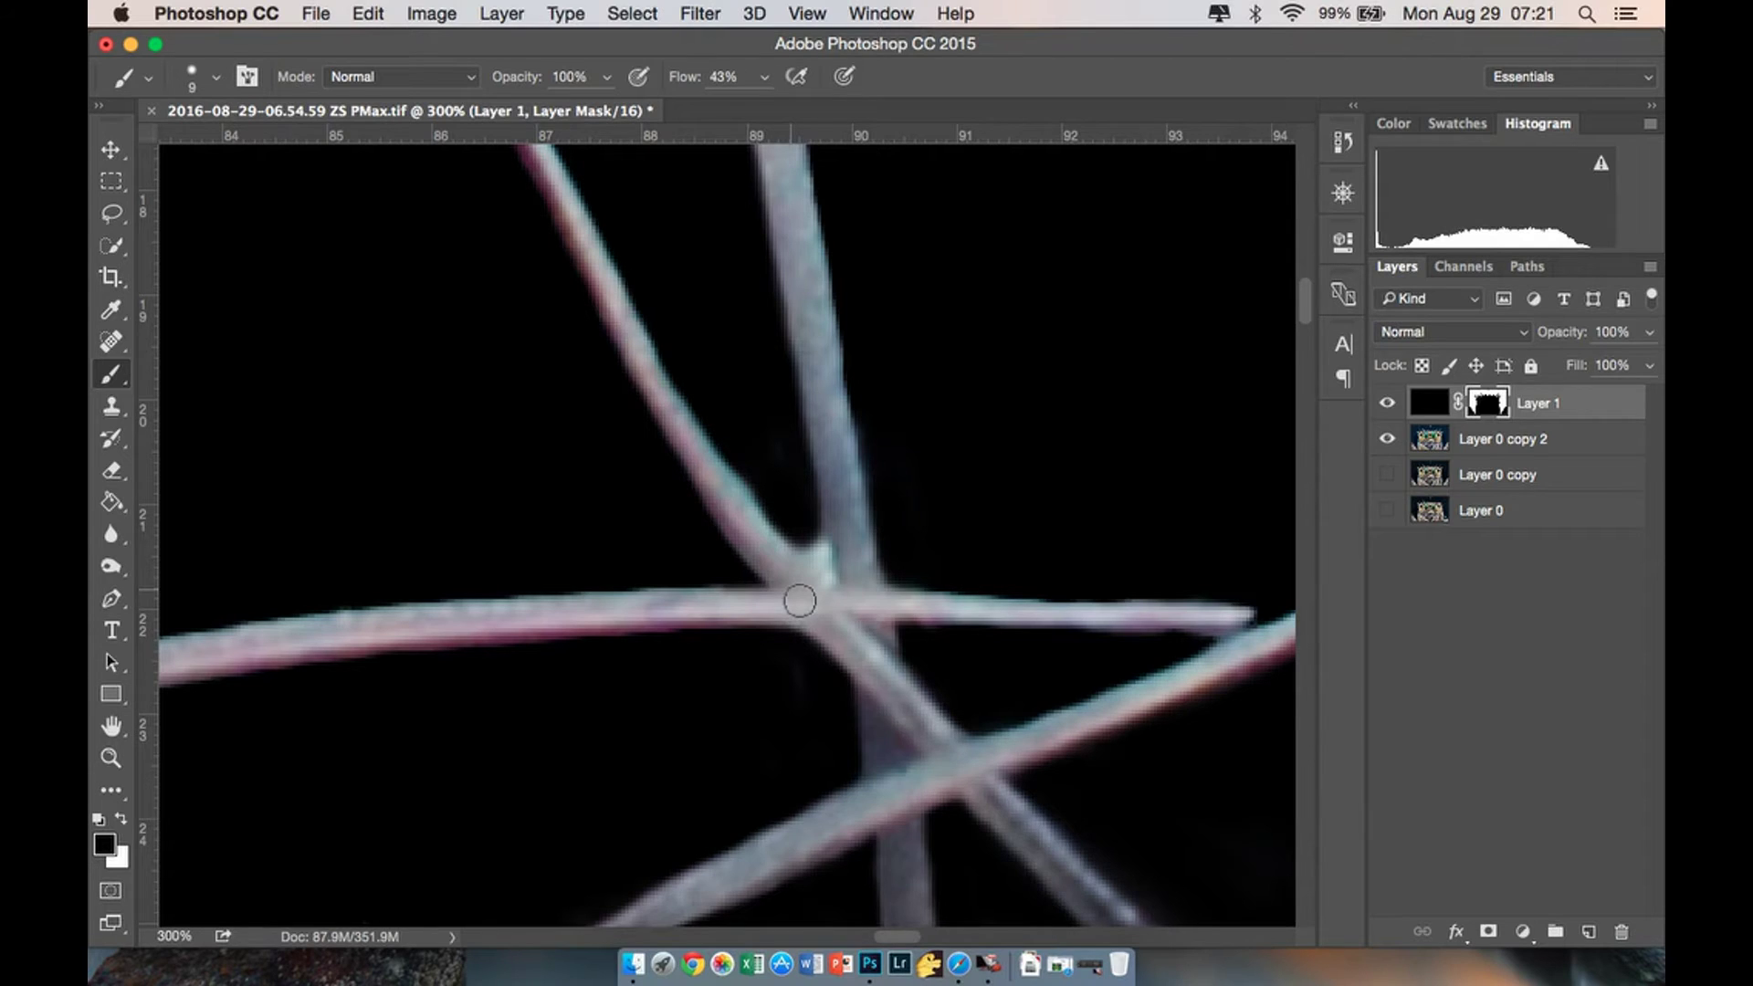
scroll(799, 601, "left", 10)
scroll(800, 601, "down", 3)
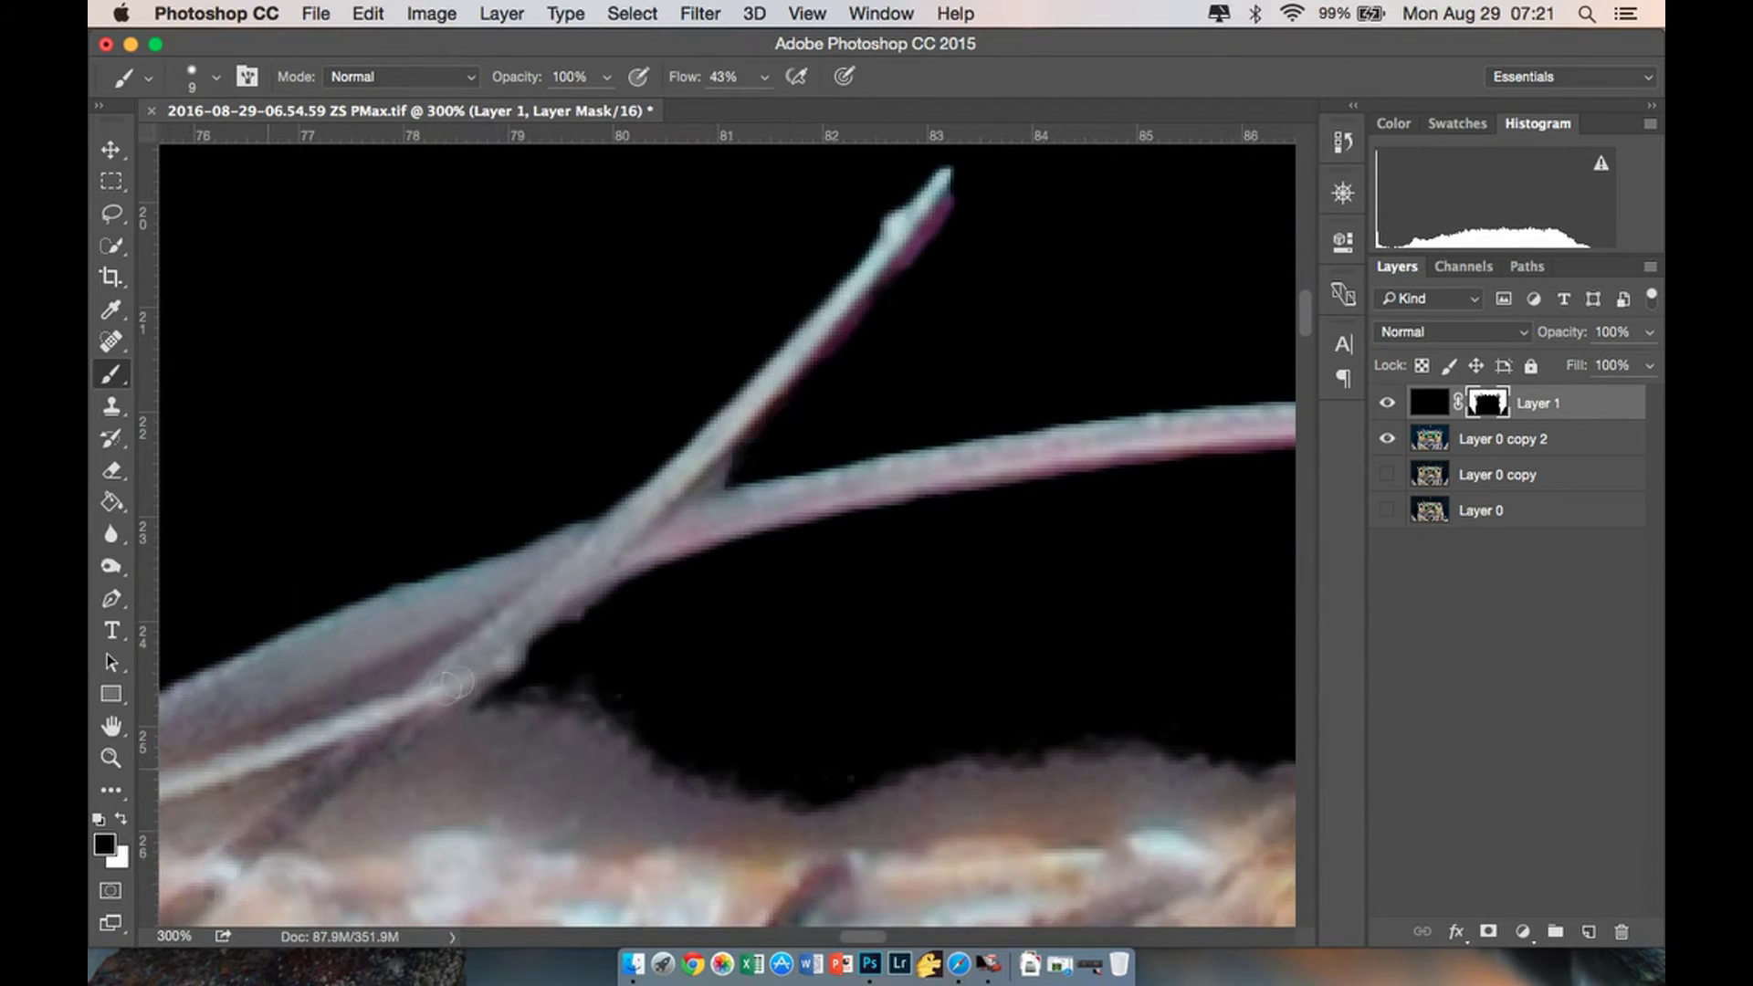
left_click_drag(795, 433, 810, 395)
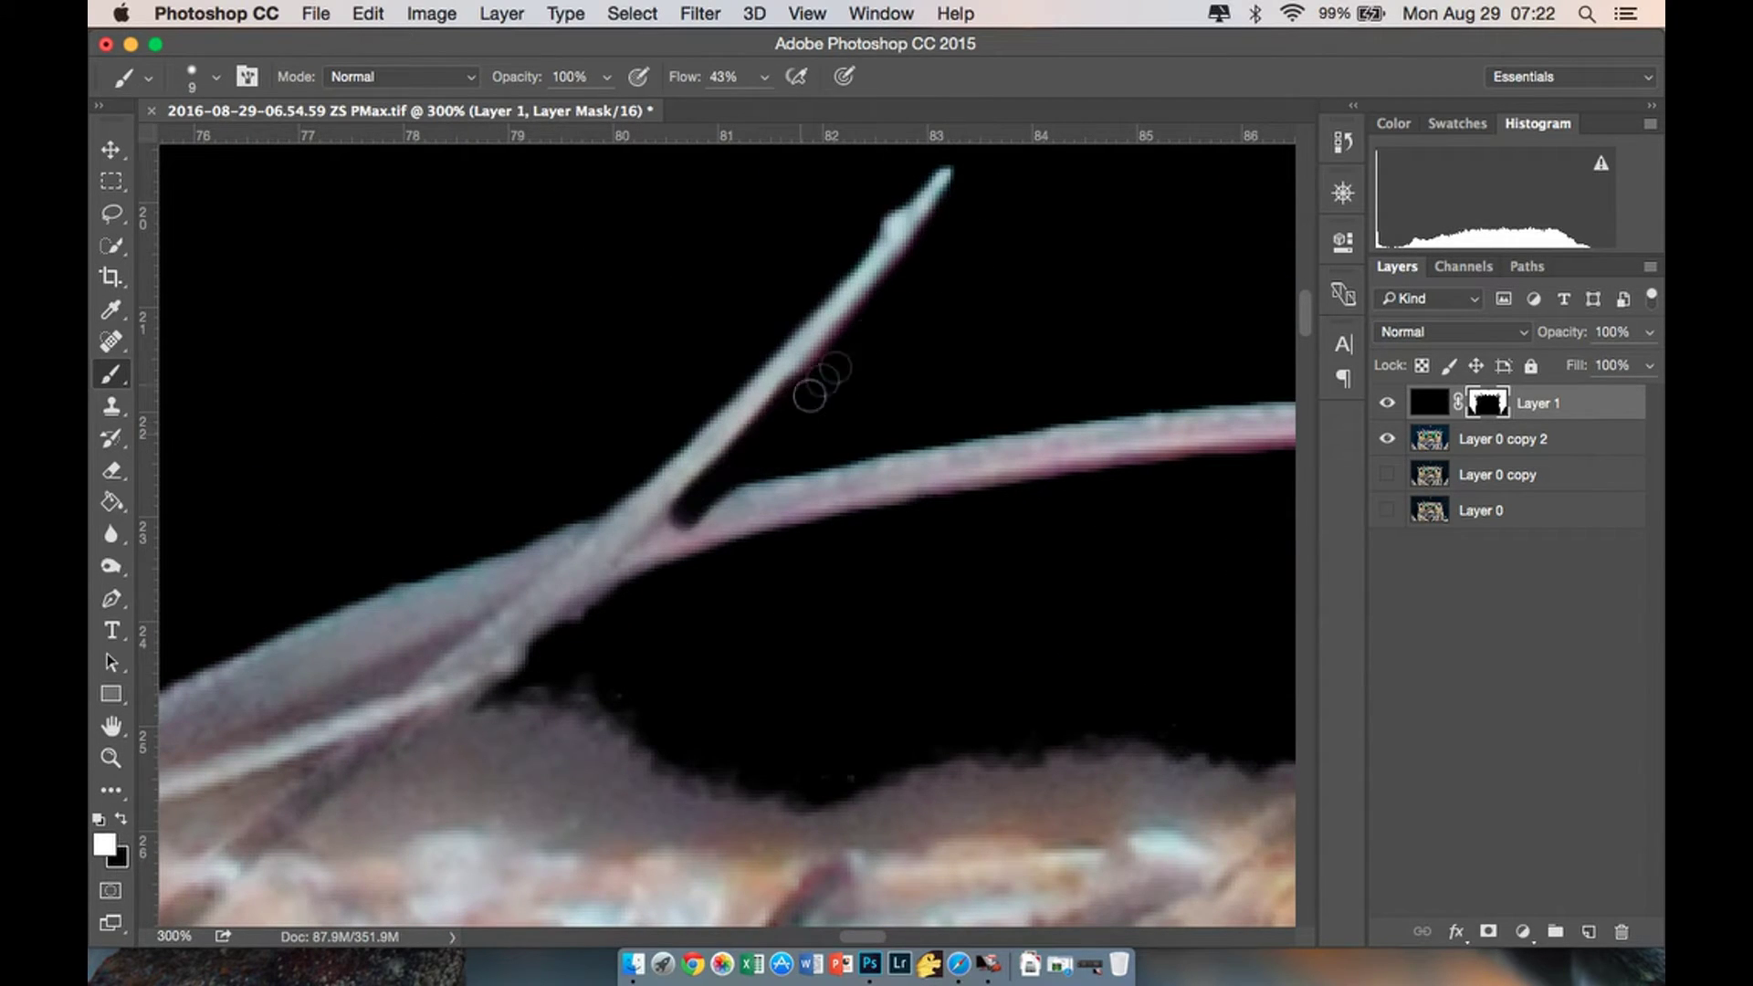
Enlarge the white mask brush to 25 px and clear the haze above the head's edge beneath the long curved bristle.
key("bracketright")
key("bracketright")
key("bracketright")
key("x")
mouse_move(539, 758)
left_mouse_down()
mouse_move(560, 834)
mouse_move(868, 841)
mouse_move(1122, 815)
left_mouse_up()
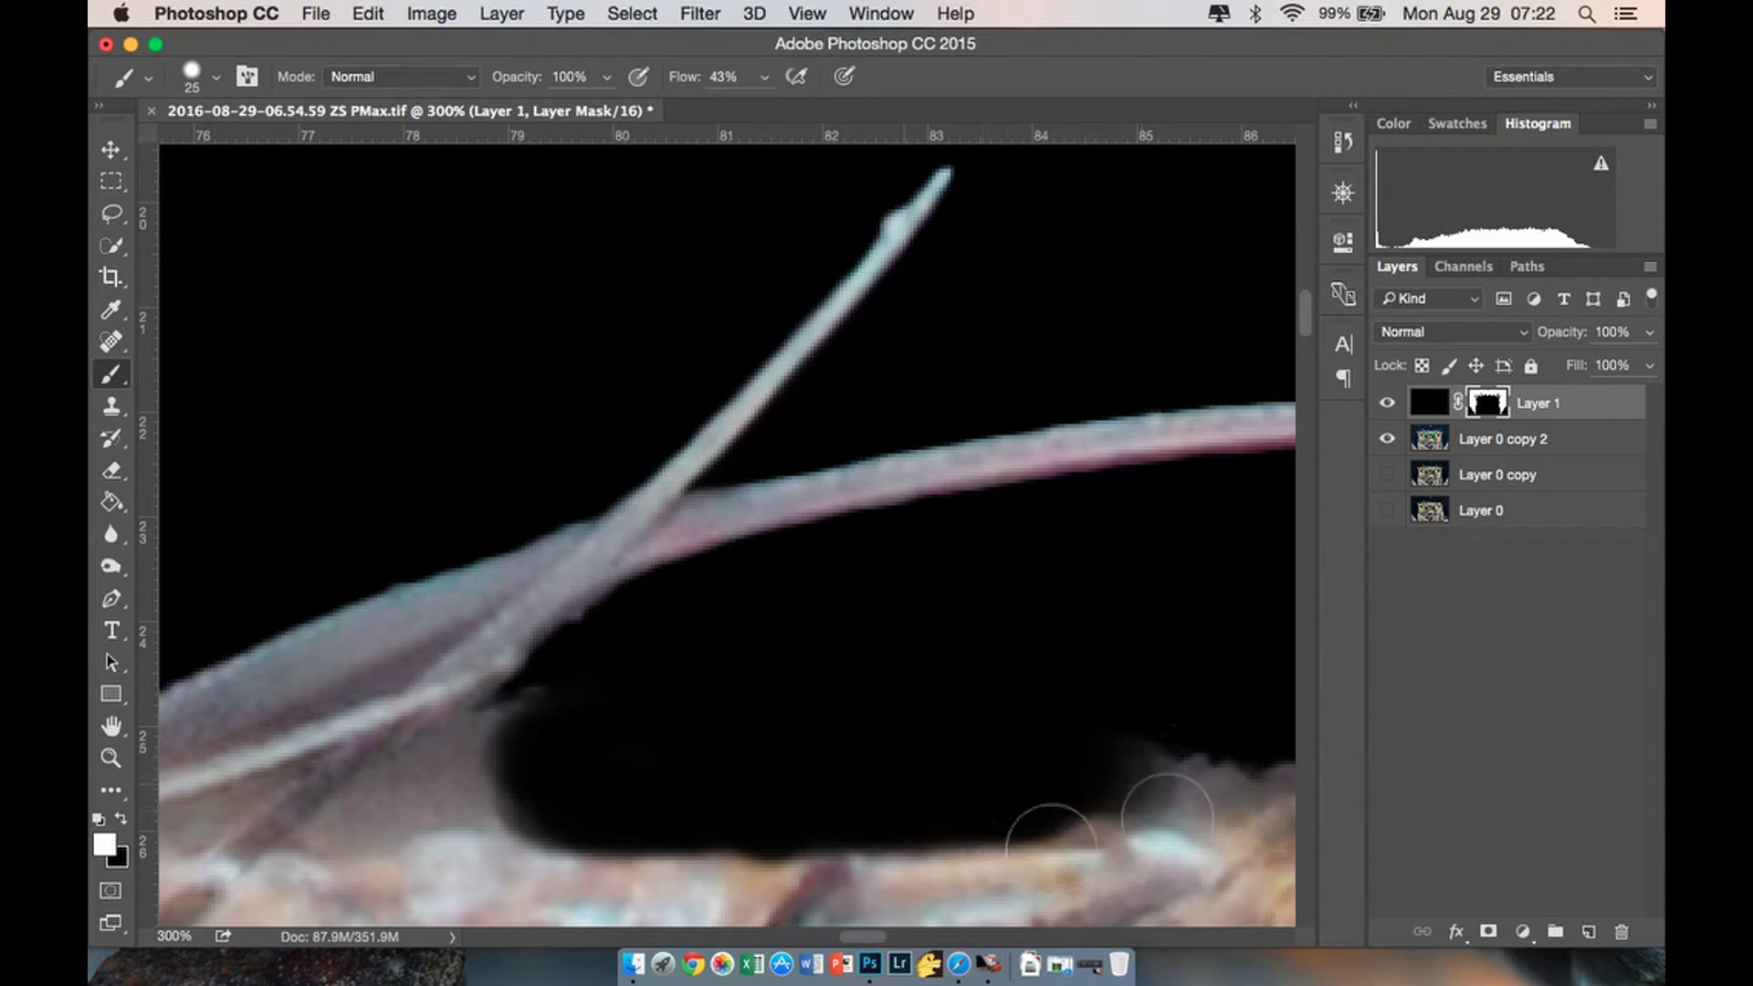
scroll(639, 694, "right", 8)
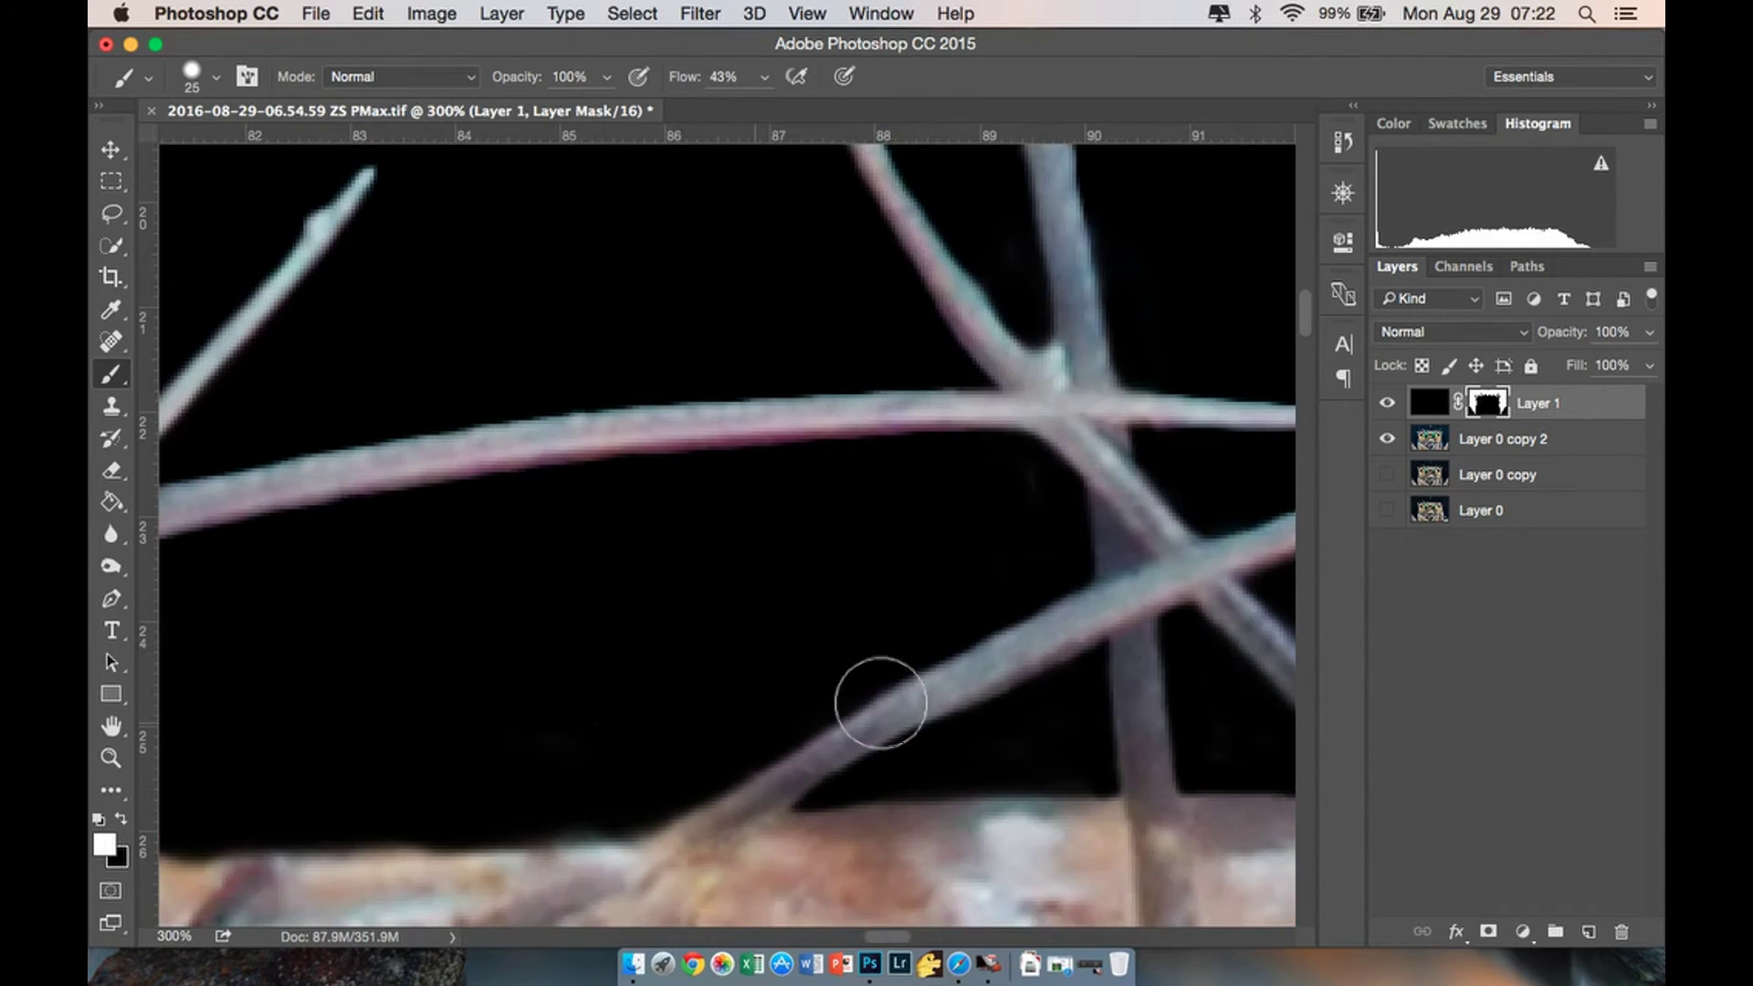
Reduce the mask brush to 10 px and clear the remaining haze in the corner between the slanted bristle's base and the head's edge.
scroll(779, 762, "left", 9)
key("bracketleft")
key("bracketleft")
key("bracketleft")
mouse_move(665, 802)
left_mouse_down()
mouse_move(419, 833)
mouse_move(534, 756)
mouse_move(598, 749)
mouse_move(546, 833)
left_mouse_up()
left_click_drag(423, 849, 411, 848)
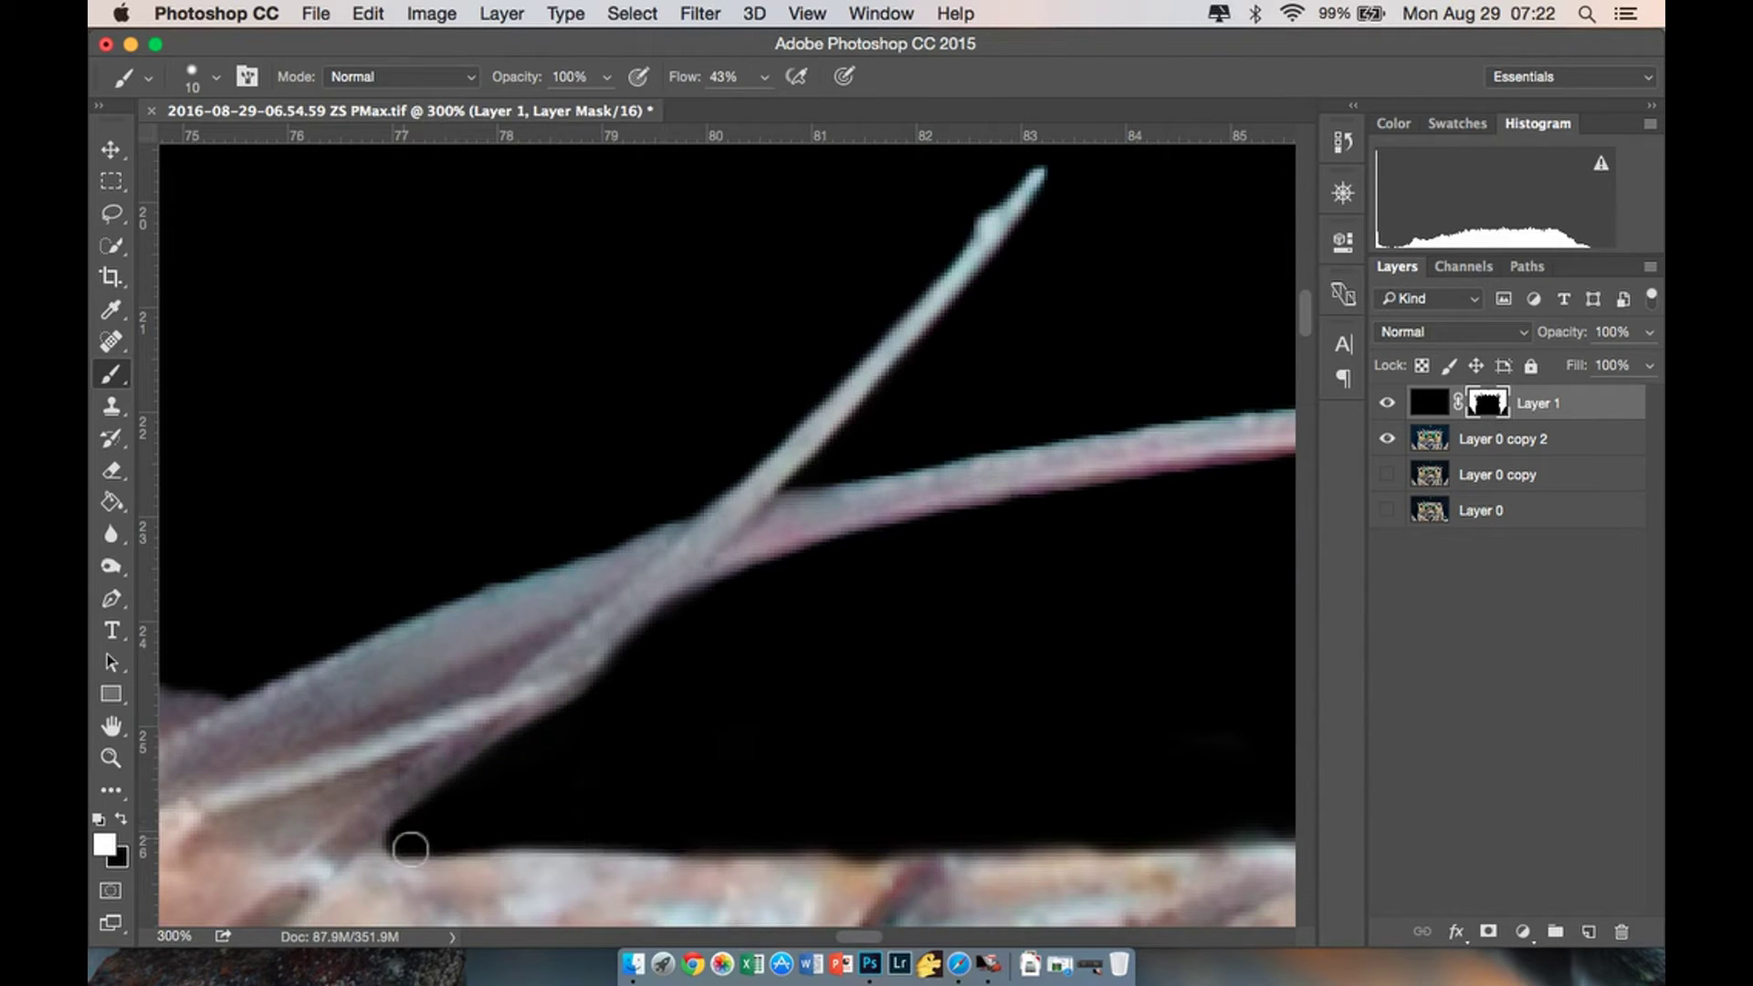
Switch the mask brush to black and restore the head's top edge beneath the cleaned gap.
key("x")
scroll(452, 826, "down", 3)
left_click_drag(384, 778, 776, 773)
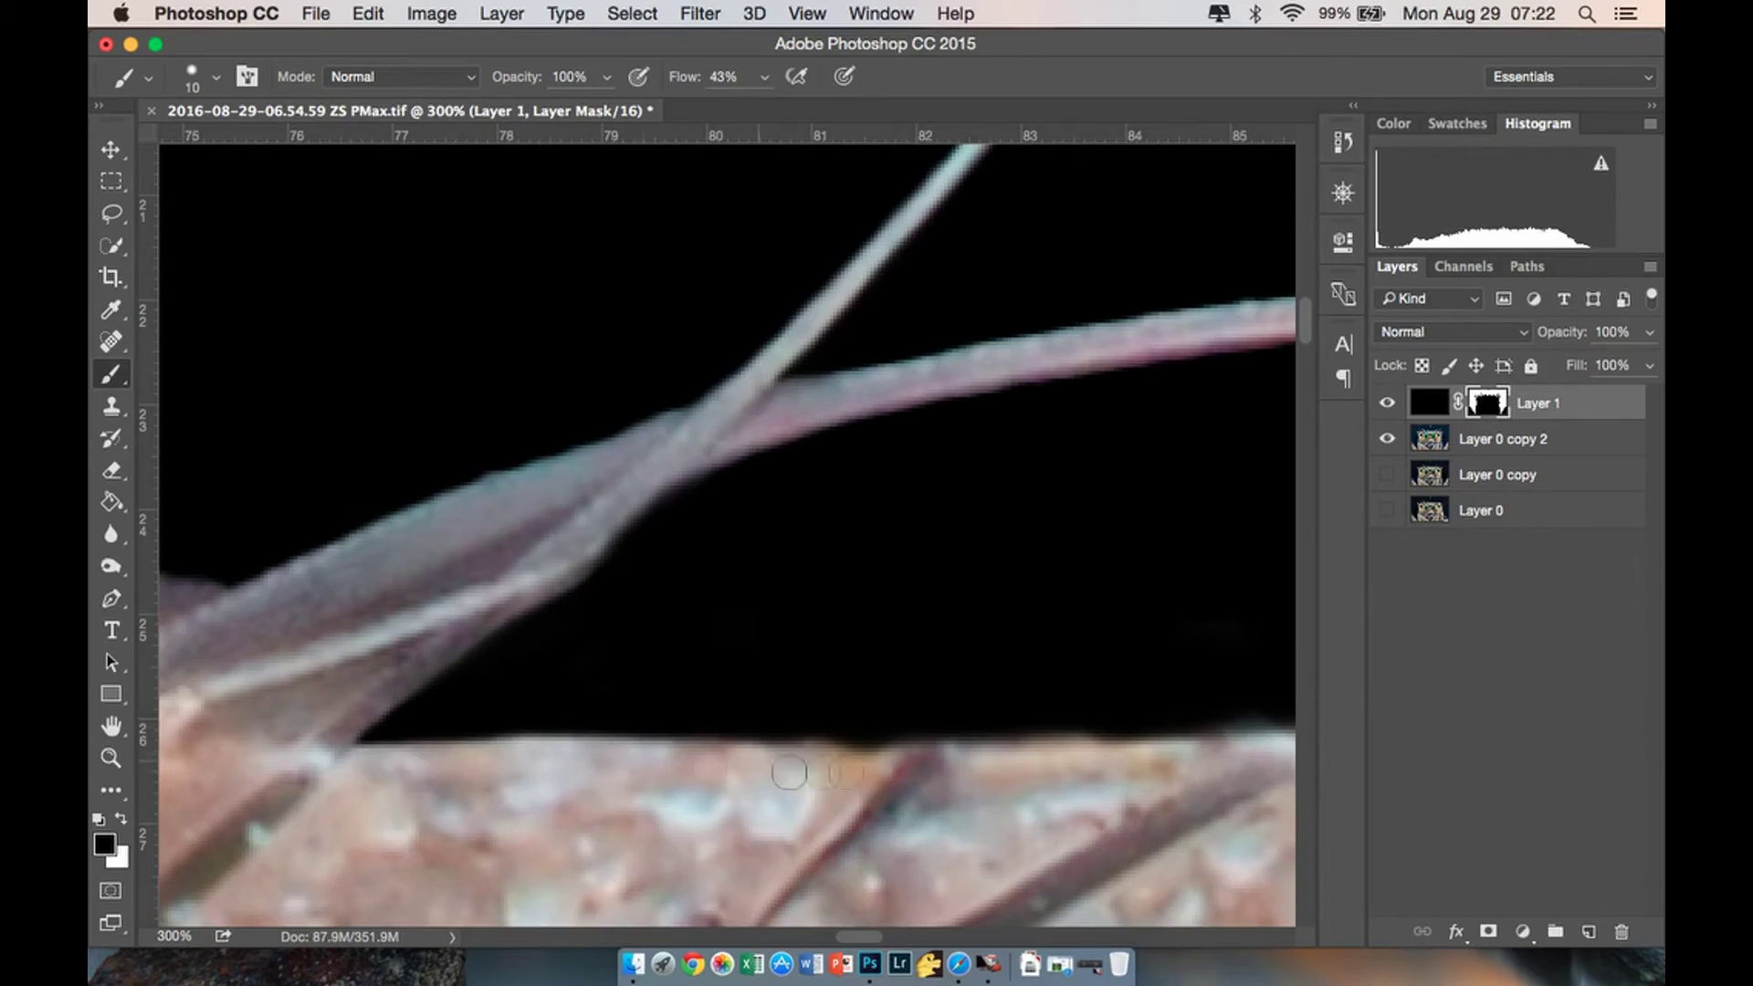
Paint white at 30 px to clear the haze around the small orange bristle and along the head's top edge above the left large eye.
key("super+minus")
key("super+minus")
key("super+minus")
key("super+minus")
key("super+minus")
key("super+minus")
key("super+plus")
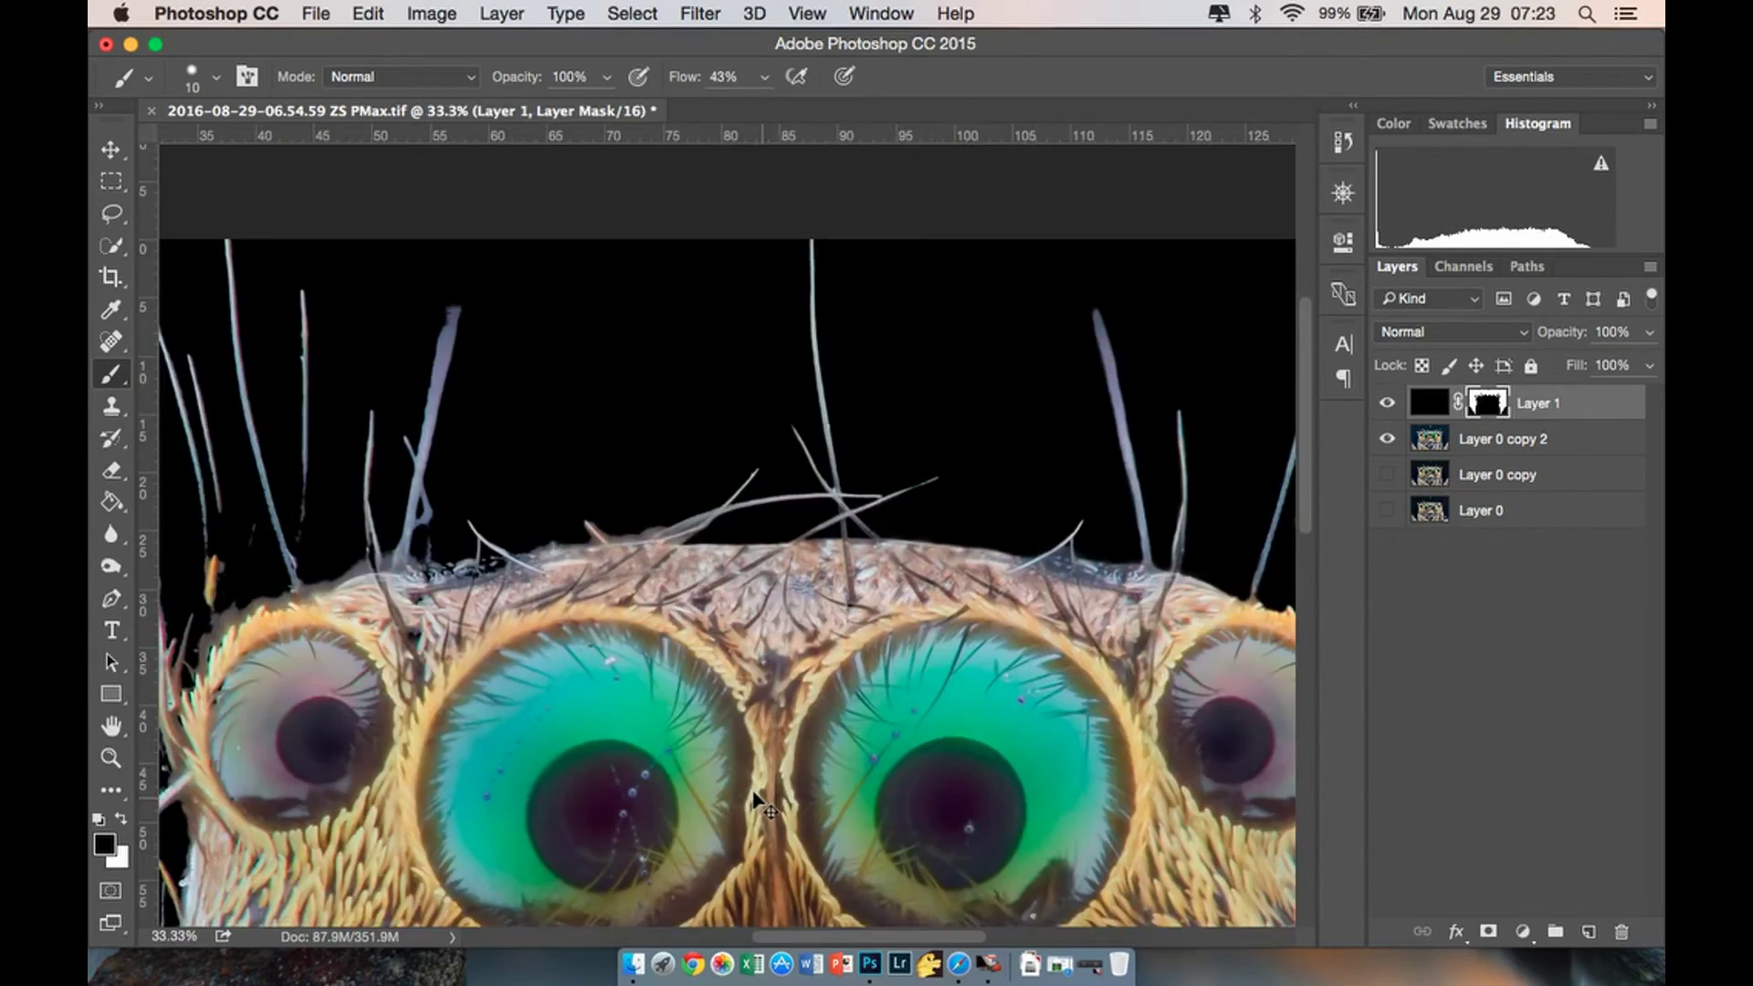
key("super+minus")
key("super+minus")
scroll(767, 807, "up", 6)
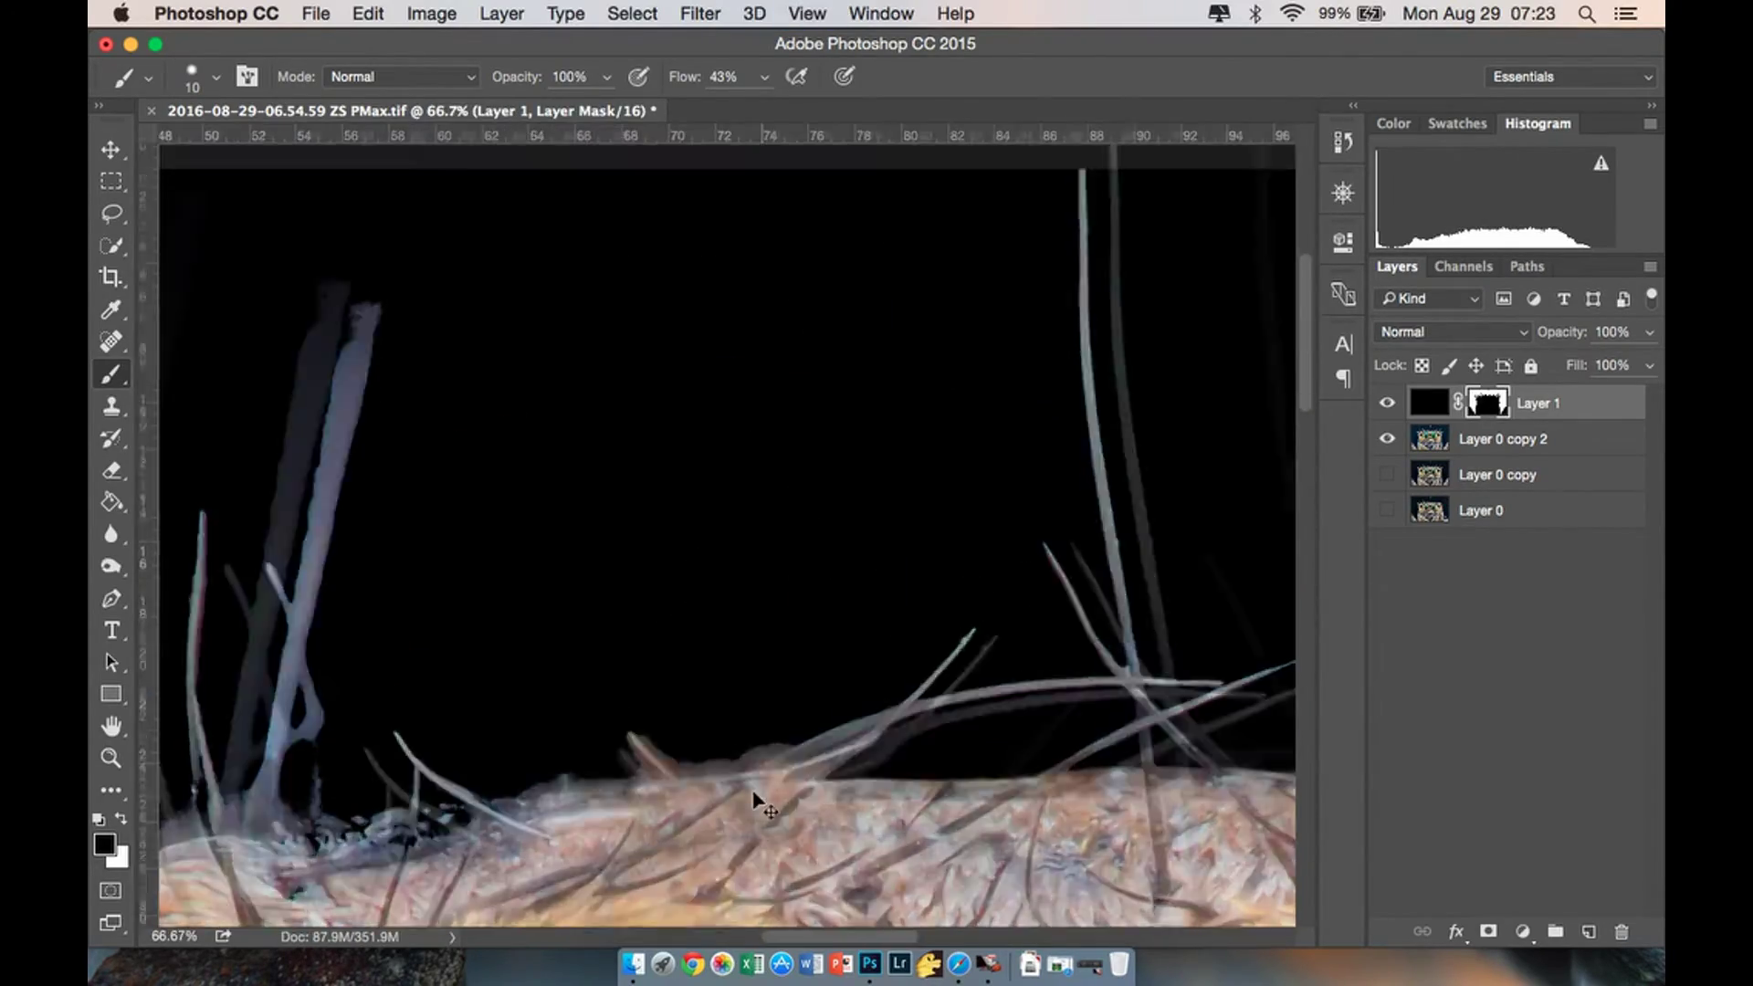
key("x")
mouse_move(955, 749)
left_mouse_down()
mouse_move(845, 754)
mouse_move(931, 747)
mouse_move(708, 825)
mouse_move(597, 835)
mouse_move(466, 738)
mouse_move(298, 712)
mouse_move(504, 704)
mouse_move(298, 677)
left_mouse_up()
scroll(438, 653, "down", 4)
key("x")
mouse_move(504, 730)
left_mouse_down()
mouse_move(384, 783)
mouse_move(498, 775)
mouse_move(446, 738)
left_mouse_up()
scroll(498, 776, "left", 5)
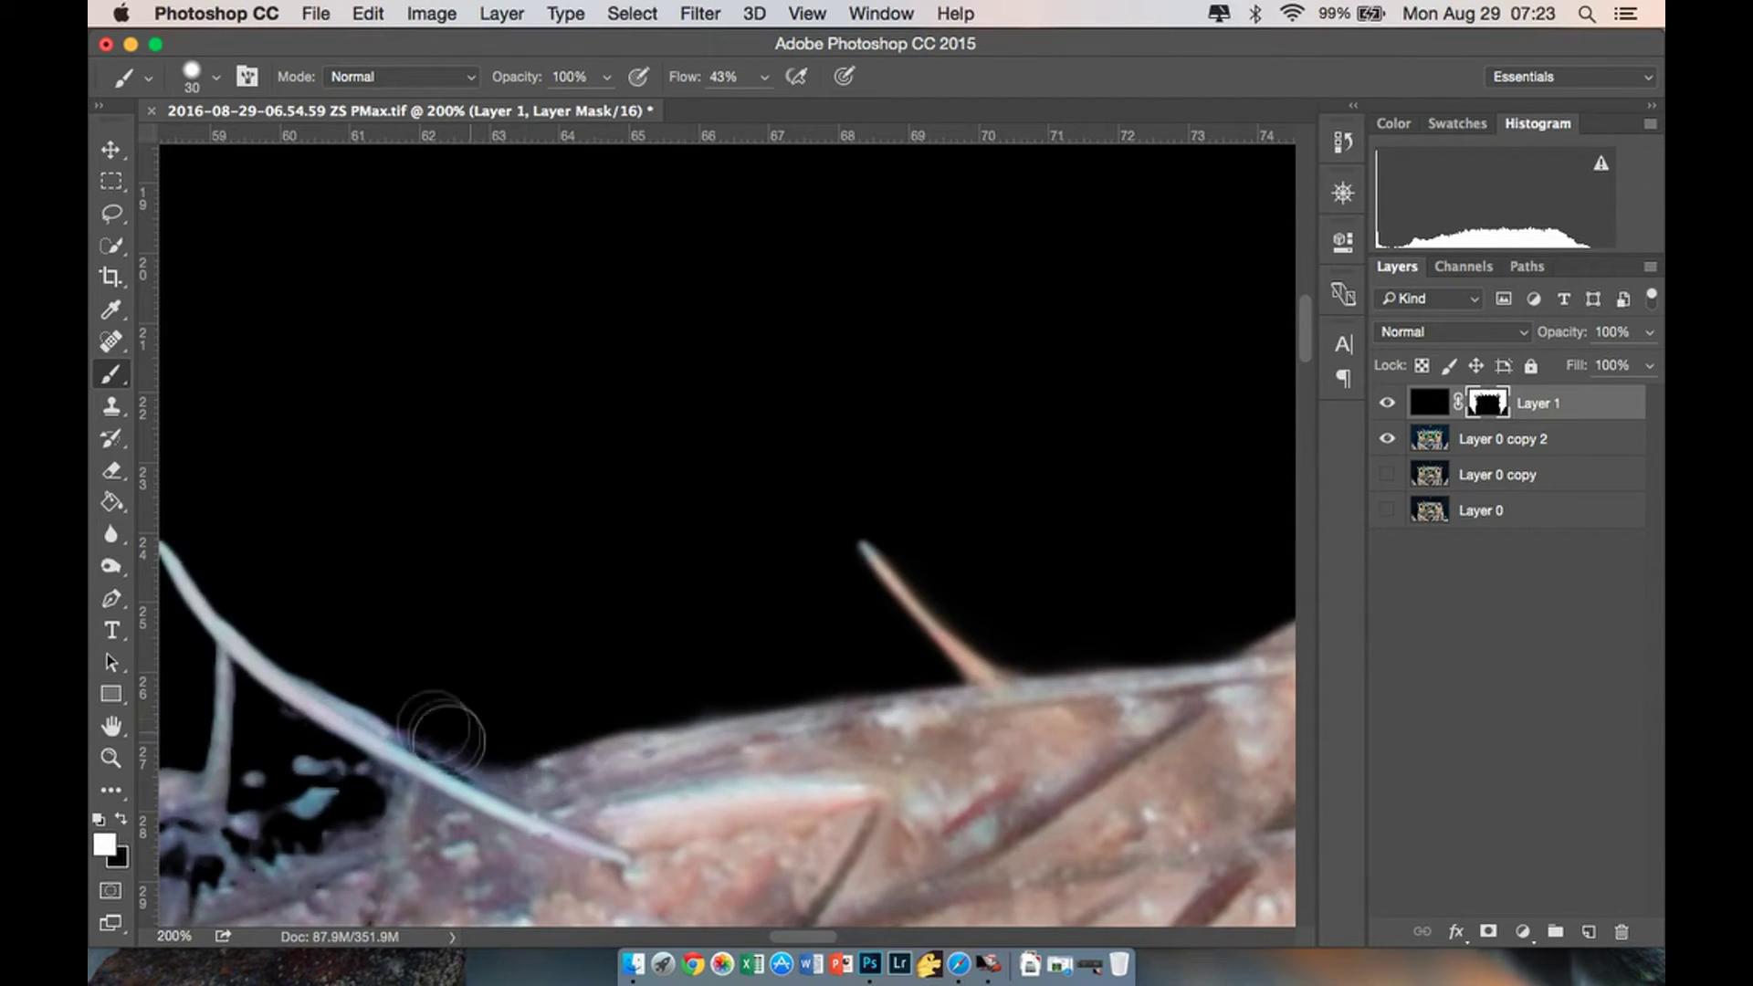
Paint black on the layer mask to restore the thin bristles beside the orange-yellow bristle on the head's right edge.
key("super+0")
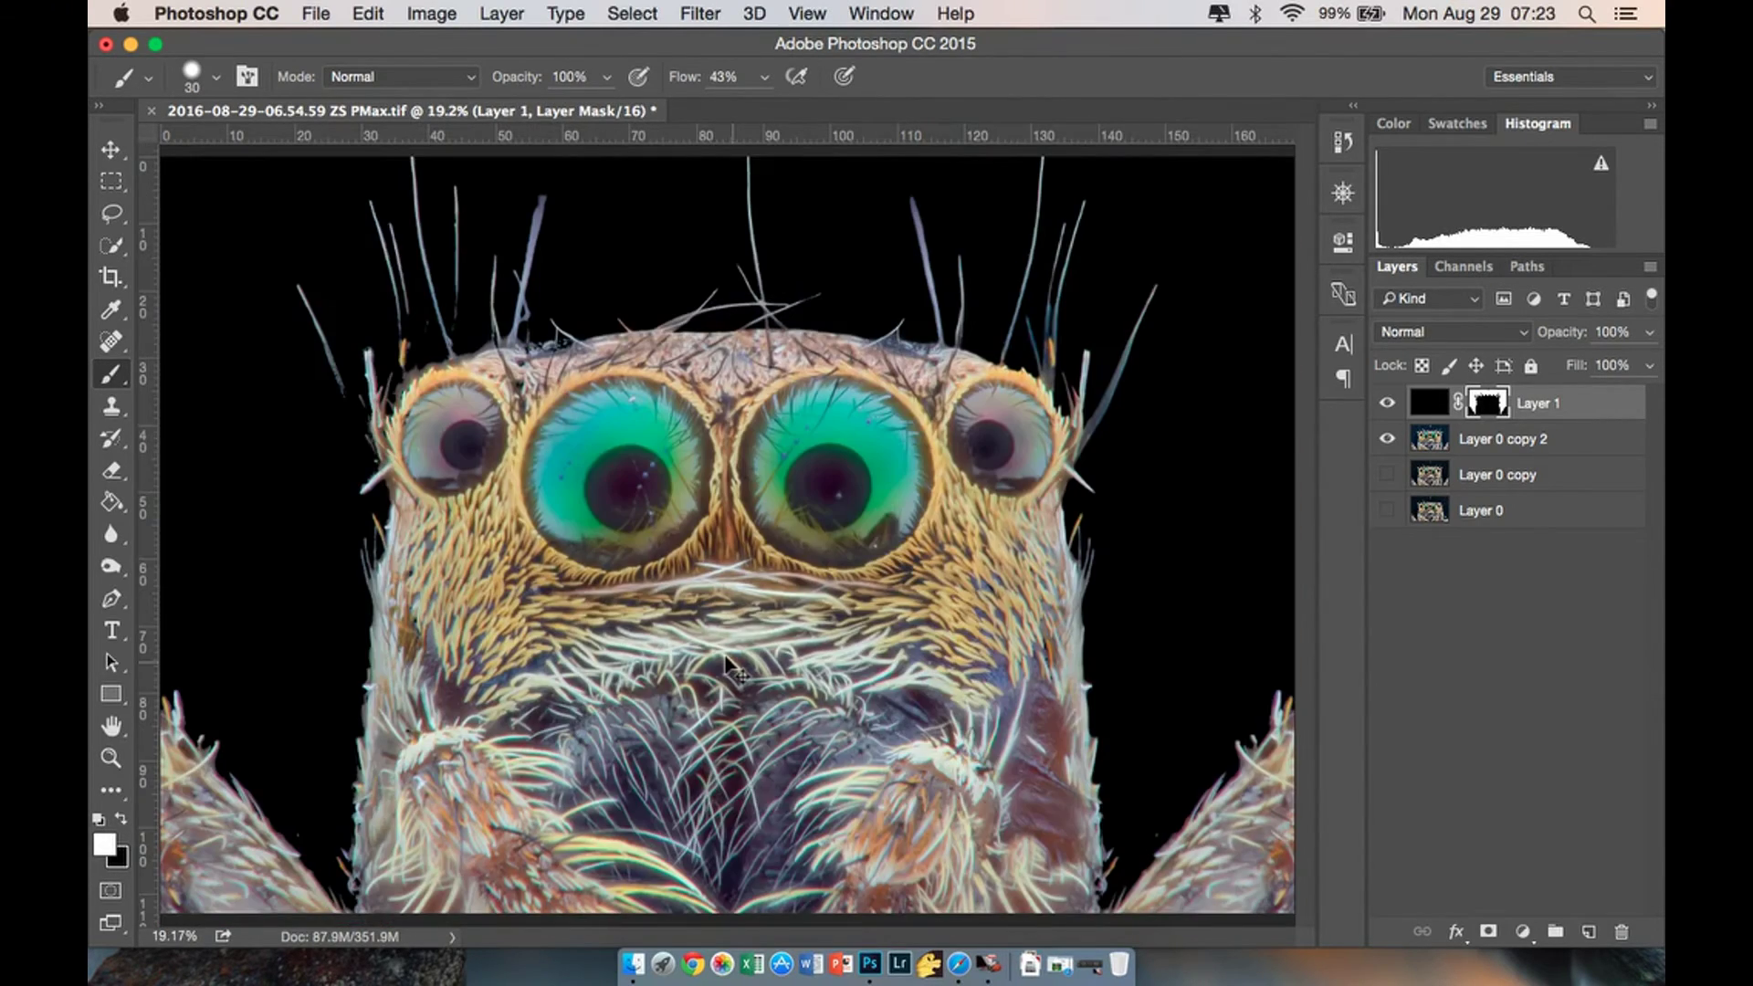
key("super+plus")
key("super+plus")
key("super+plus")
scroll(736, 666, "right", 10)
key("super+plus")
key("super+plus")
key("super+plus")
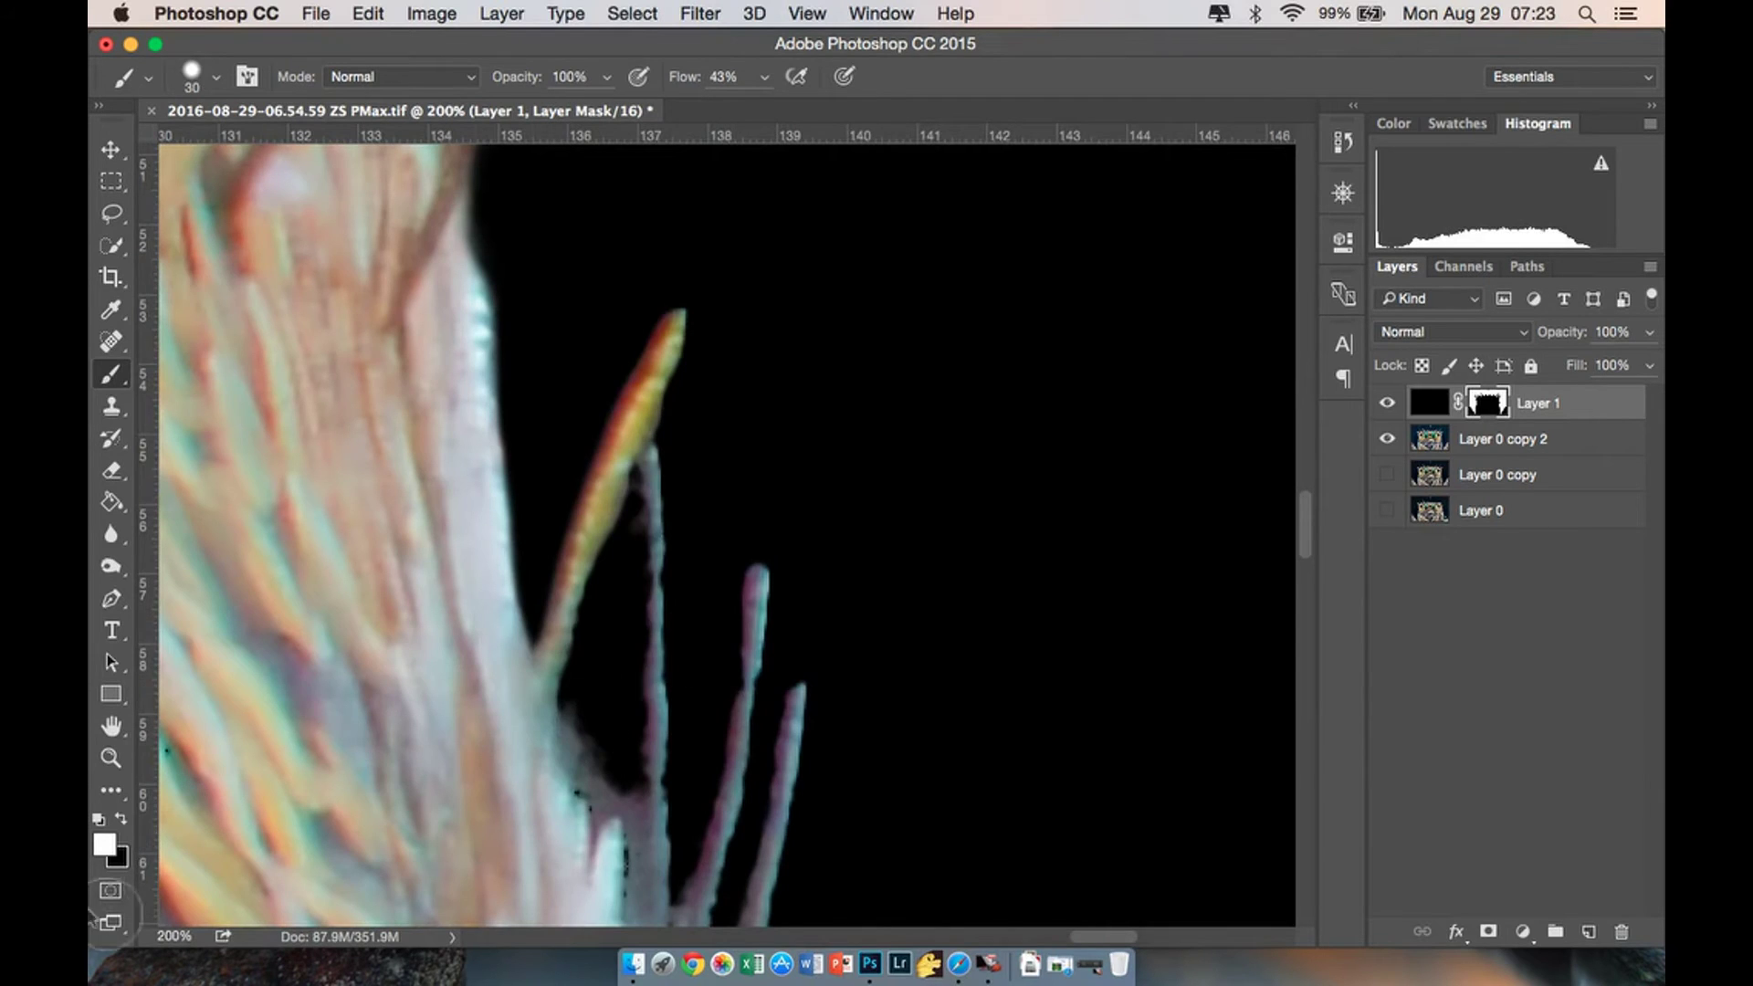
left_click_drag(678, 483, 675, 676)
key("super+z")
left_click(122, 819)
left_click_drag(668, 461, 666, 913)
scroll(738, 575, "down", 5)
scroll(654, 676, "up", 10)
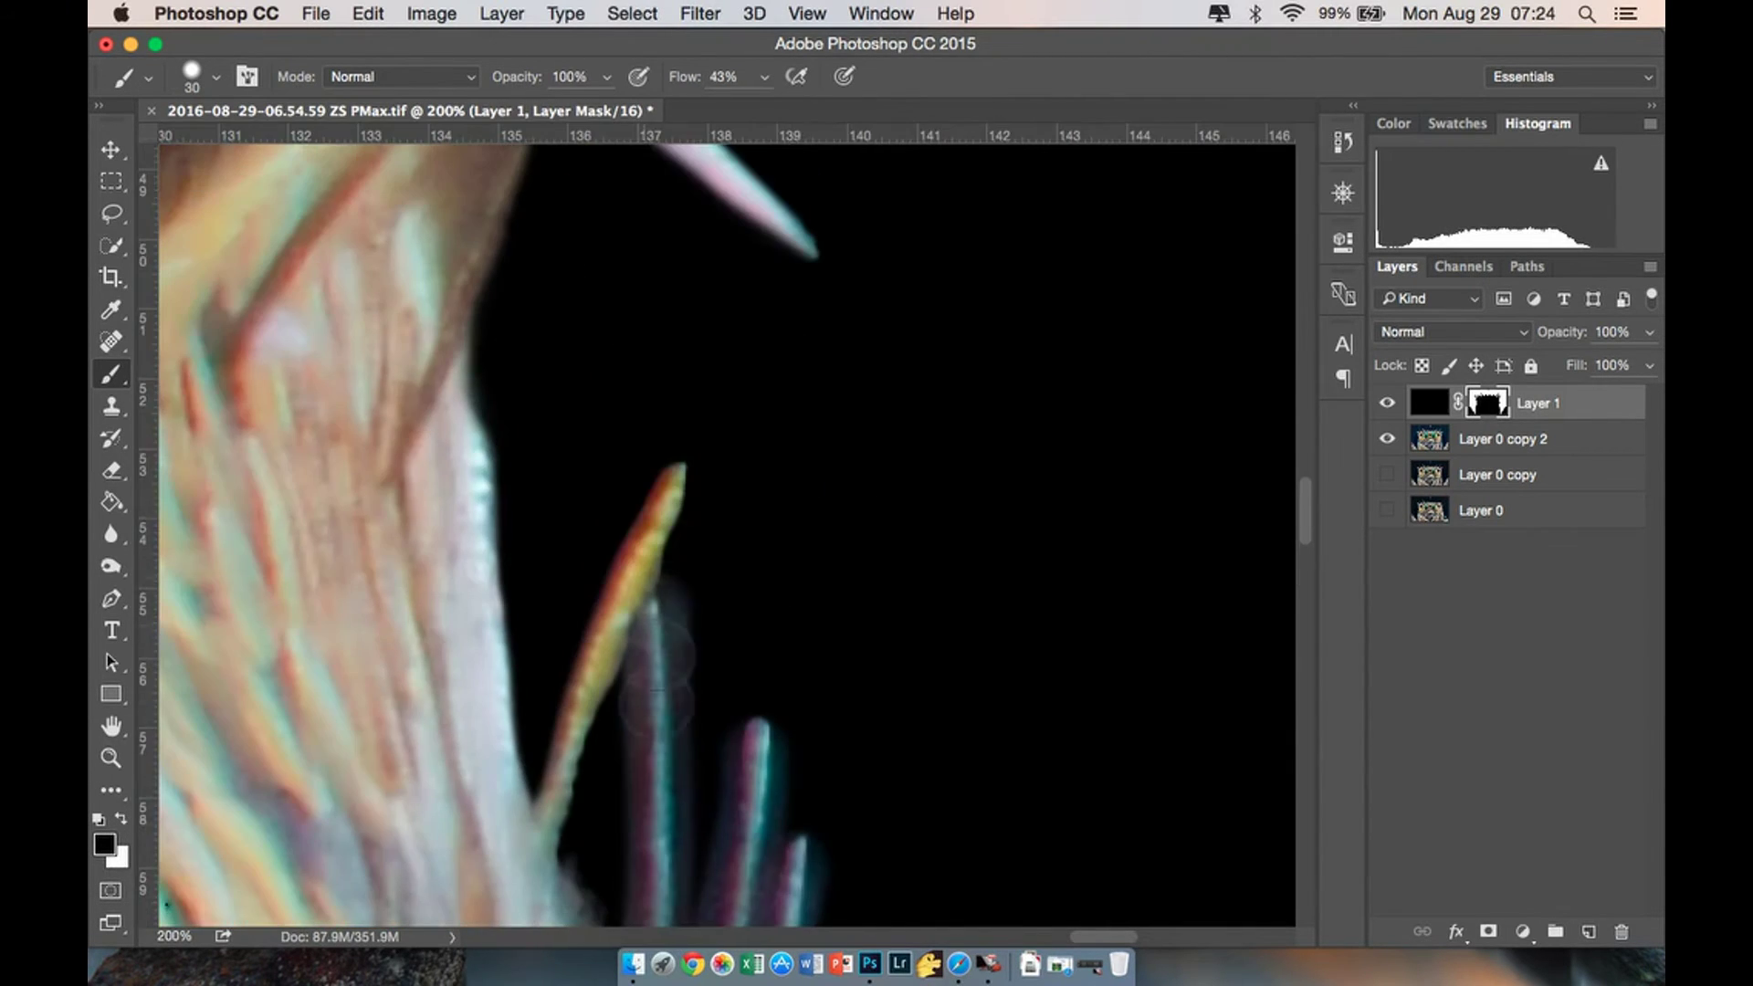
Reduce the white mask brush to 9 px and clear the haze between the head's edge and the thin bristles.
left_click(121, 819)
key("super+plus")
scroll(748, 728, "down", 10)
key("bracketleft")
key("bracketleft")
key("bracketleft")
key("bracketleft")
key("bracketleft")
mouse_move(669, 535)
left_mouse_down()
mouse_move(695, 694)
mouse_move(734, 733)
mouse_move(778, 529)
mouse_move(789, 619)
mouse_move(794, 586)
mouse_move(744, 318)
left_mouse_up()
scroll(744, 318, "up", 5)
left_click_drag(820, 553, 806, 815)
left_click_drag(680, 400, 655, 749)
mouse_move(789, 338)
left_mouse_down()
mouse_move(666, 720)
mouse_move(674, 760)
left_mouse_up()
scroll(802, 419, "down", 5)
left_click_drag(802, 419, 776, 639)
Undo the last mask stroke and paint black at 9 px to restore the base of the innermost thin bristle.
left_click(123, 818)
key("super+z")
mouse_move(814, 390)
left_mouse_down()
mouse_move(811, 874)
mouse_move(692, 859)
mouse_move(695, 735)
left_mouse_up()
left_click(120, 819)
scroll(637, 507, "down", 5)
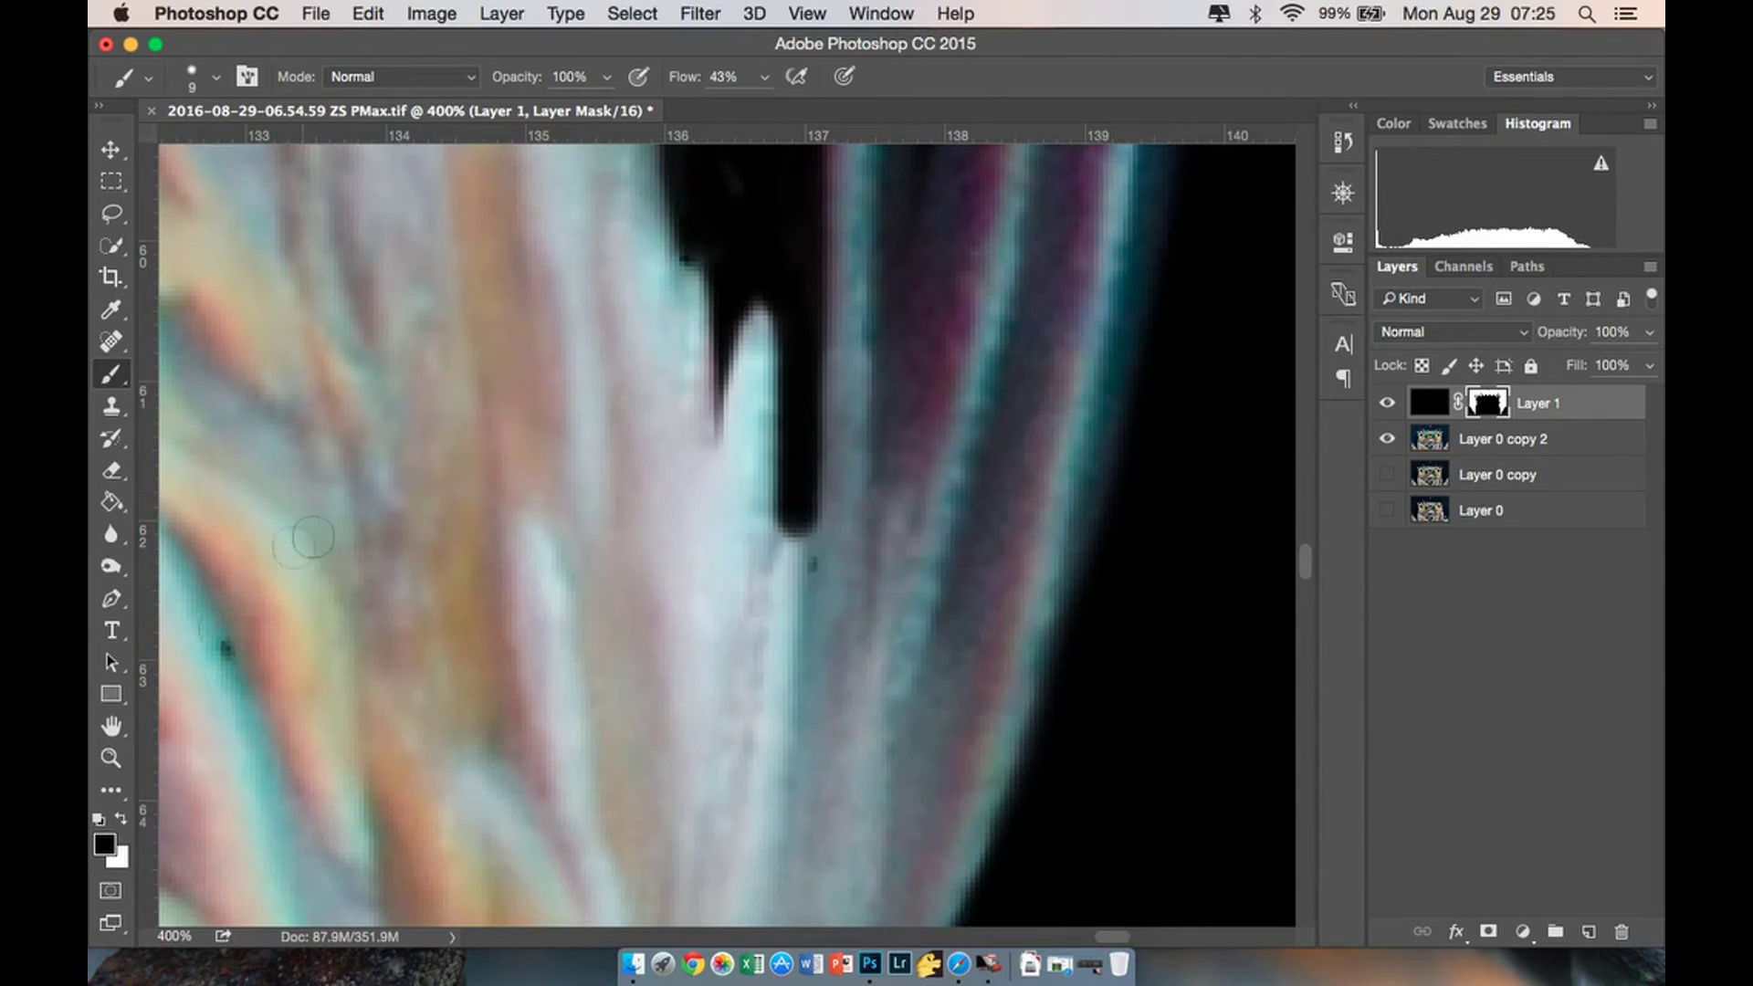
left_click_drag(836, 530, 854, 414)
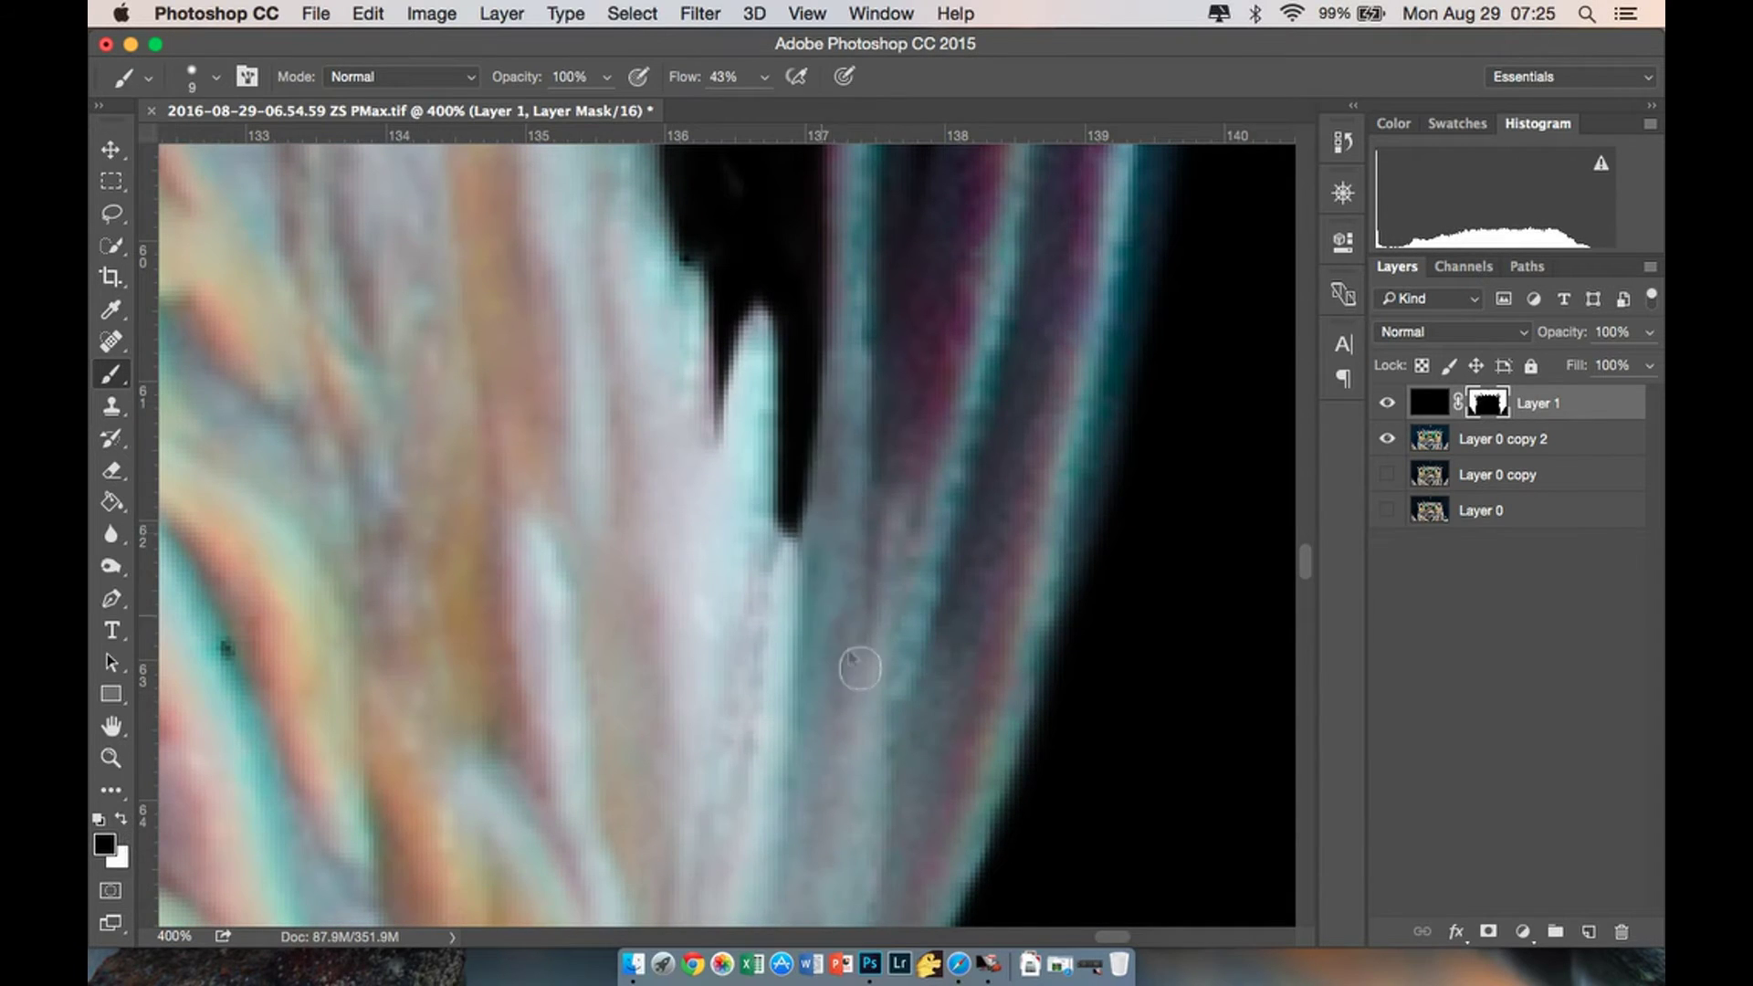
Paint white on the mask to clear the haze between the first and second thin bristles down to their fork.
scroll(855, 416, "up", 10)
key("x")
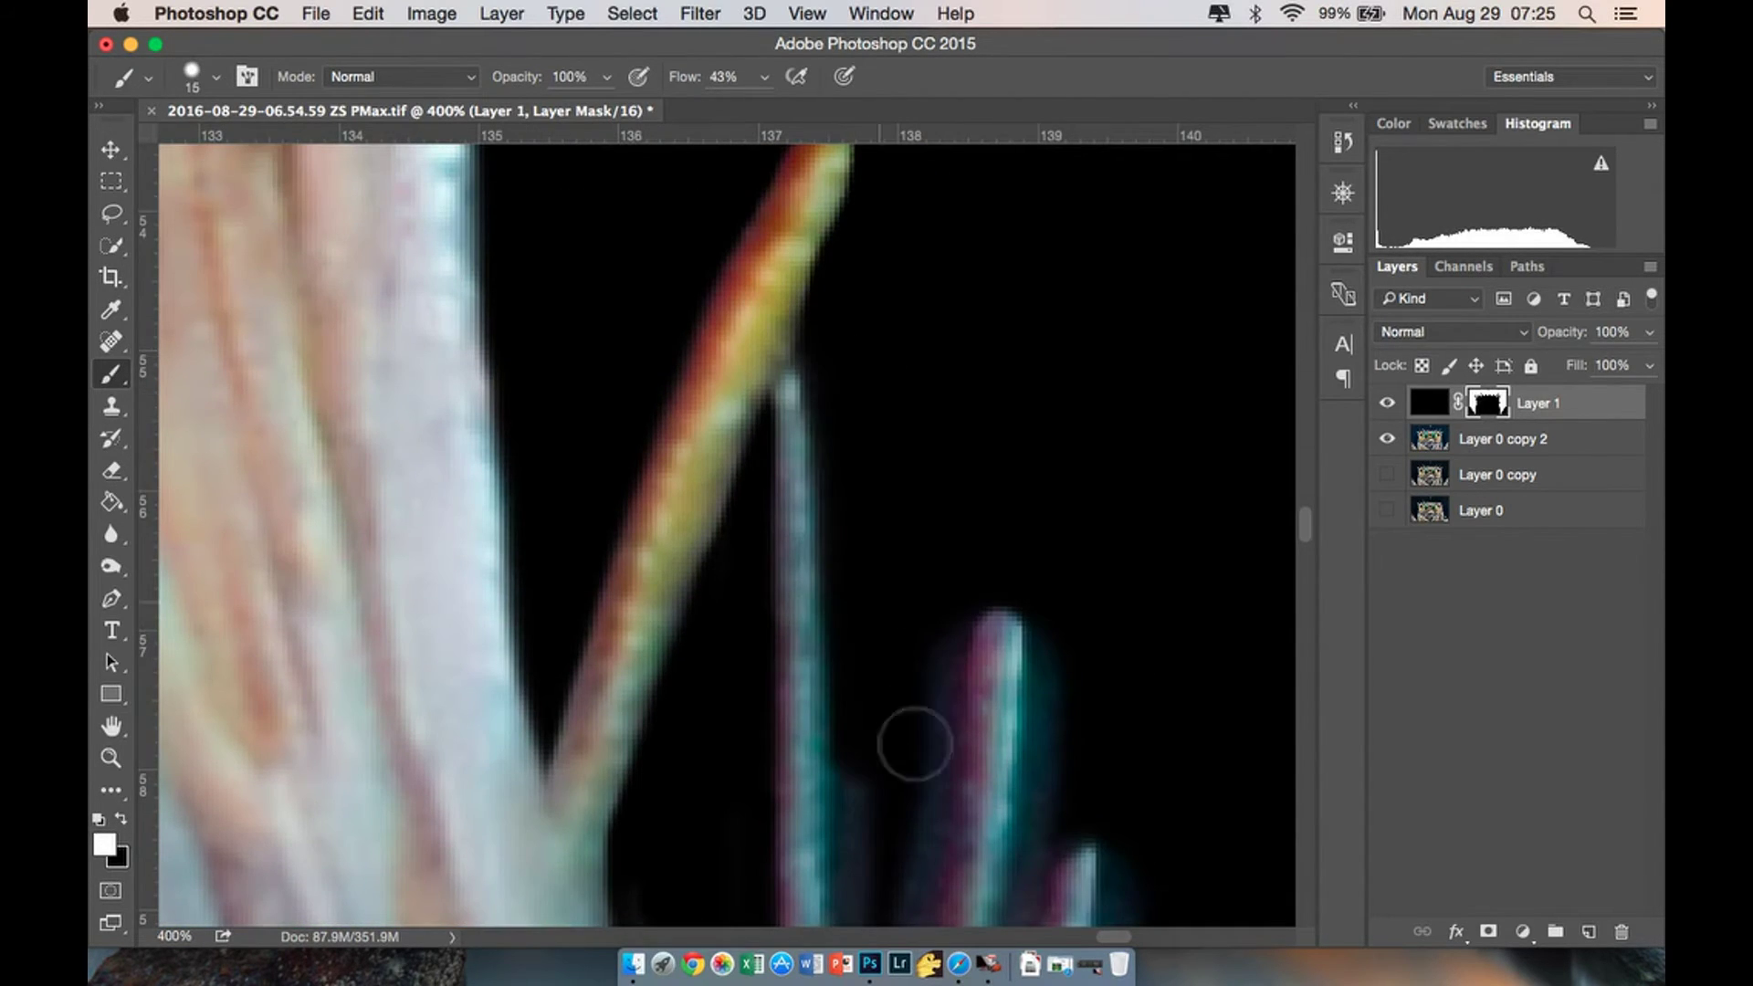
scroll(955, 544, "down", 3)
scroll(887, 588, "down", 3)
mouse_move(901, 497)
left_mouse_down()
mouse_move(880, 685)
mouse_move(880, 645)
left_mouse_up()
mouse_move(816, 584)
left_mouse_down()
mouse_move(794, 818)
mouse_move(818, 752)
left_mouse_up()
mouse_move(867, 851)
left_mouse_down()
mouse_move(952, 581)
mouse_move(996, 333)
left_mouse_up()
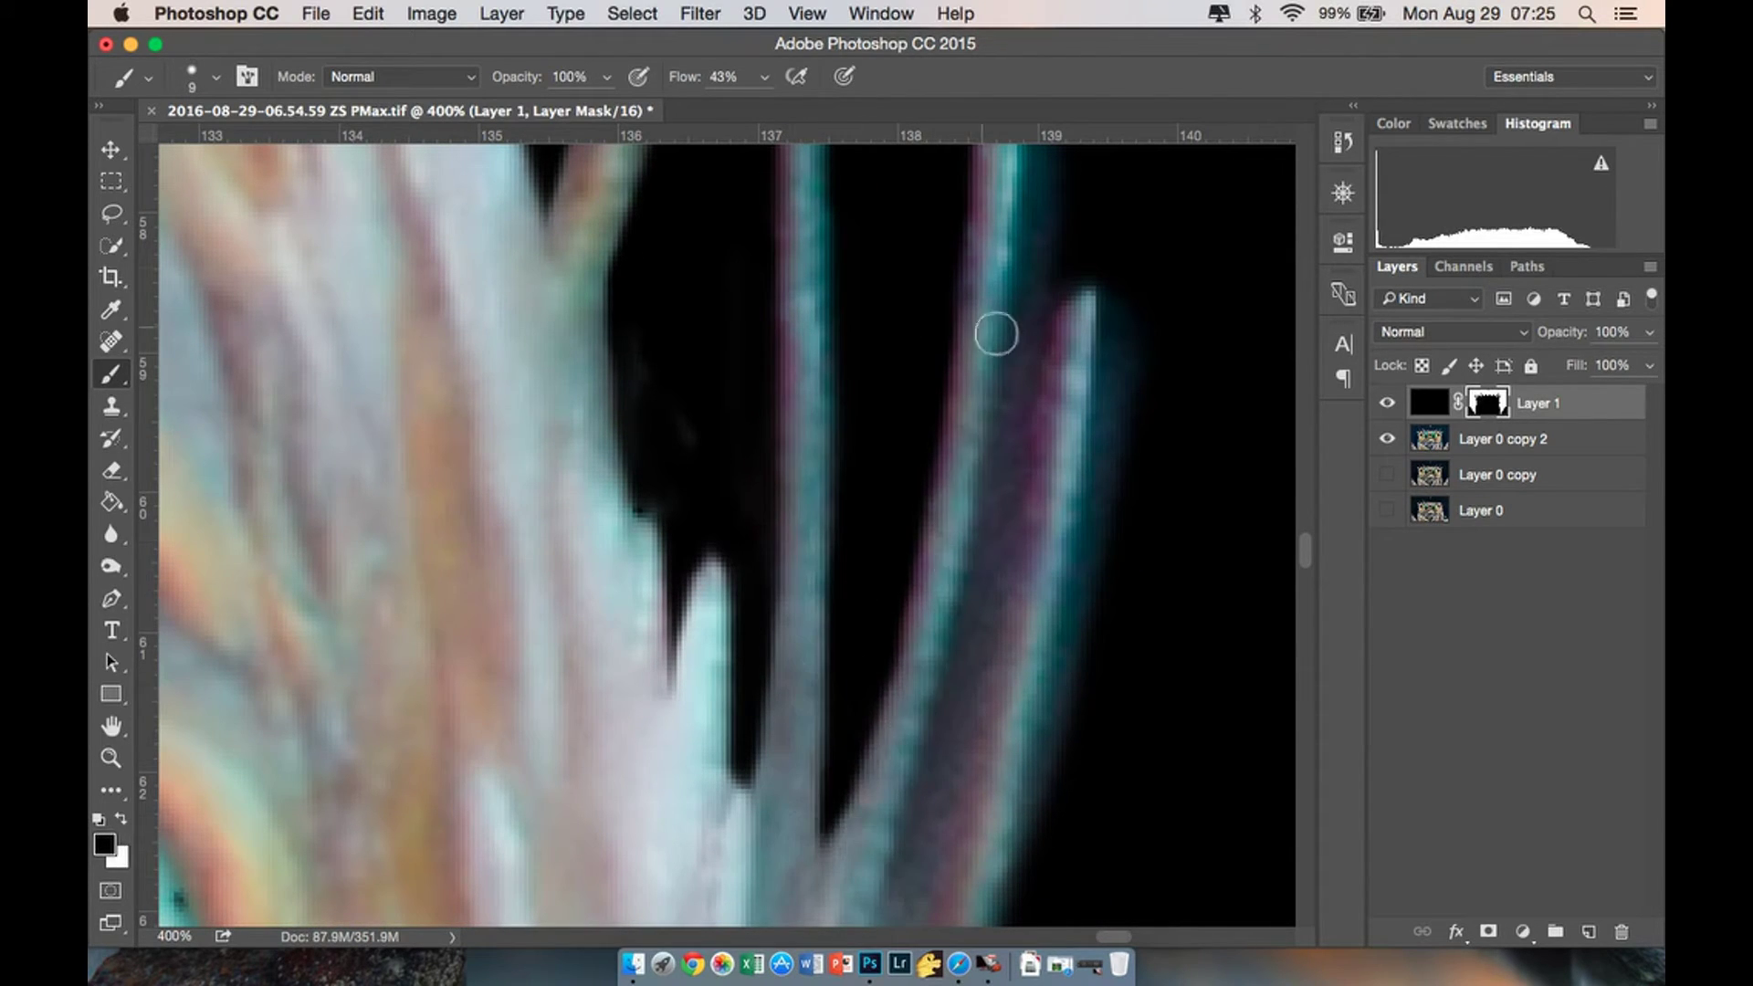
Paint white to clear the purple haze between the second thin bristle and the outermost one.
scroll(982, 532, "up", 5)
left_click_drag(1013, 520, 1016, 778)
scroll(1022, 439, "down", 5)
mouse_move(885, 854)
left_mouse_down()
mouse_move(995, 592)
mouse_move(940, 749)
left_mouse_up()
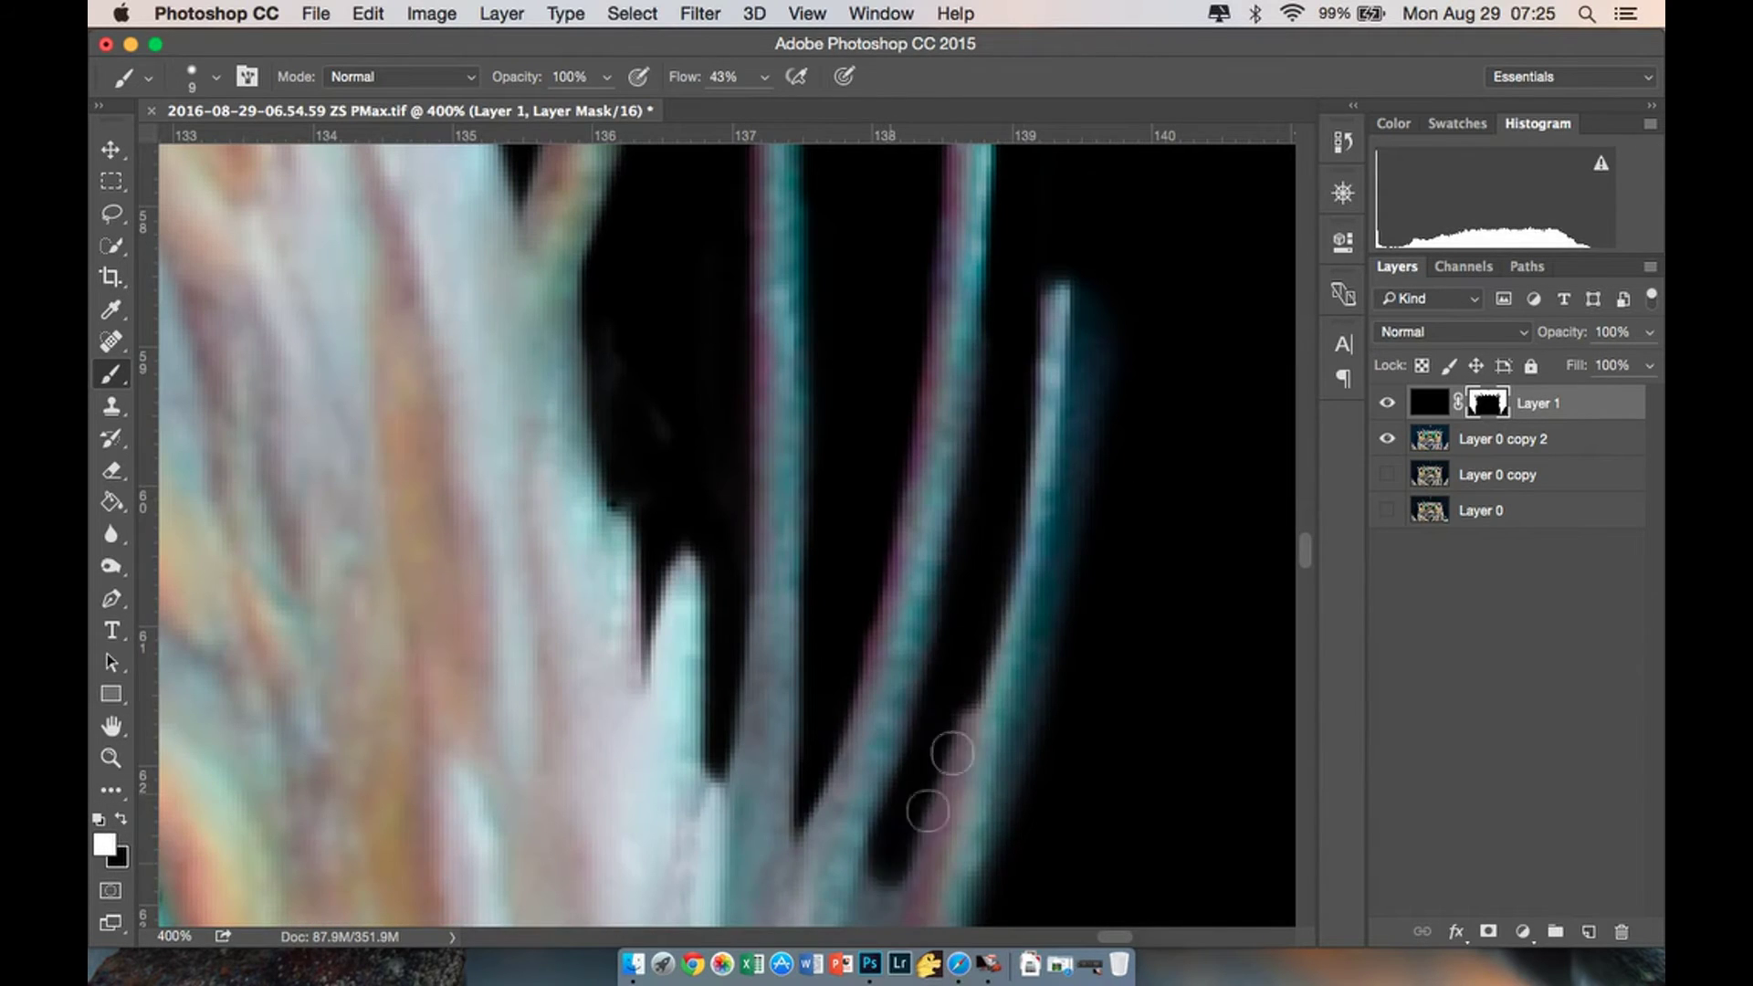
scroll(904, 673, "down", 2)
left_click_drag(904, 673, 937, 581)
scroll(1006, 262, "up", 3)
left_click_drag(988, 438, 1041, 195)
Refine the gap between the second and outermost bristles down to their base, restoring the outermost bristle's lower part with black.
scroll(1041, 210, "up", 3)
scroll(1023, 347, "down", 9)
mouse_move(1052, 497)
left_mouse_down()
mouse_move(1053, 267)
mouse_move(941, 580)
left_mouse_up()
key("]")
left_click_drag(936, 325, 918, 701)
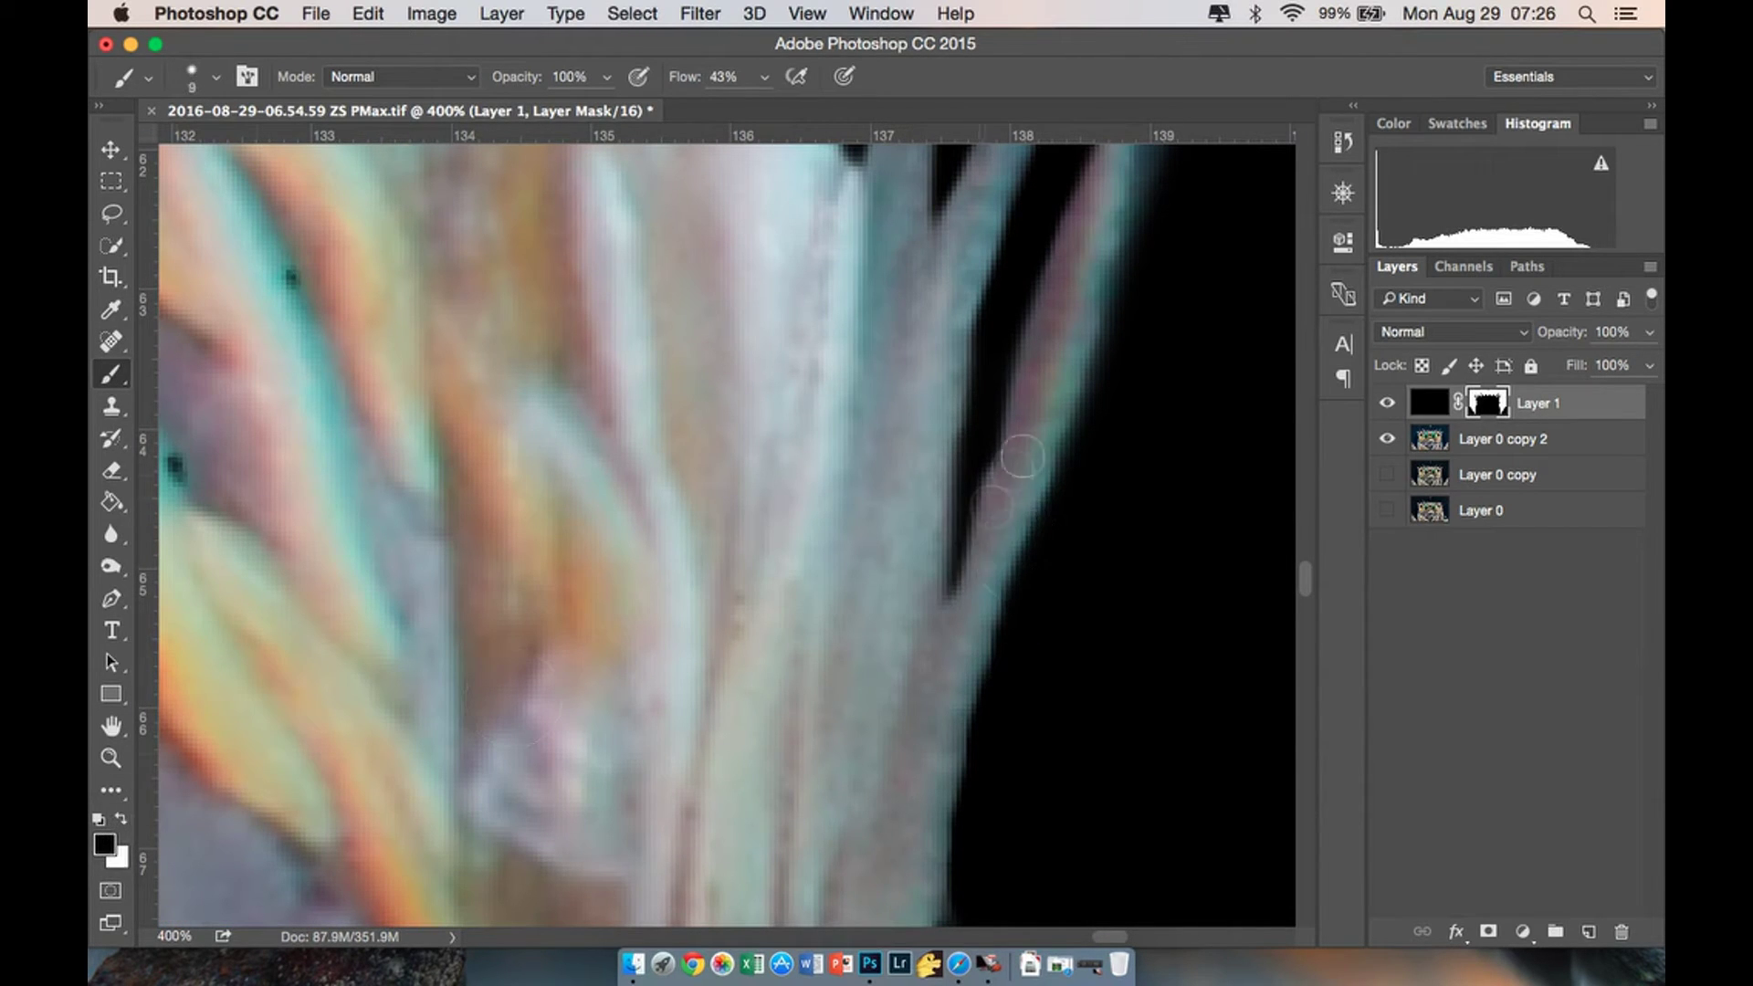
Enlarge the white mask brush to 15 px and clear the haze along the outer side of the outermost bristle.
scroll(1060, 361, "up", 7)
scroll(1060, 362, "right", 3)
key("x")
mouse_move(974, 348)
left_mouse_down()
mouse_move(931, 639)
mouse_move(946, 473)
left_mouse_up()
scroll(931, 484, "down", 2)
key("bracketright")
key("bracketright")
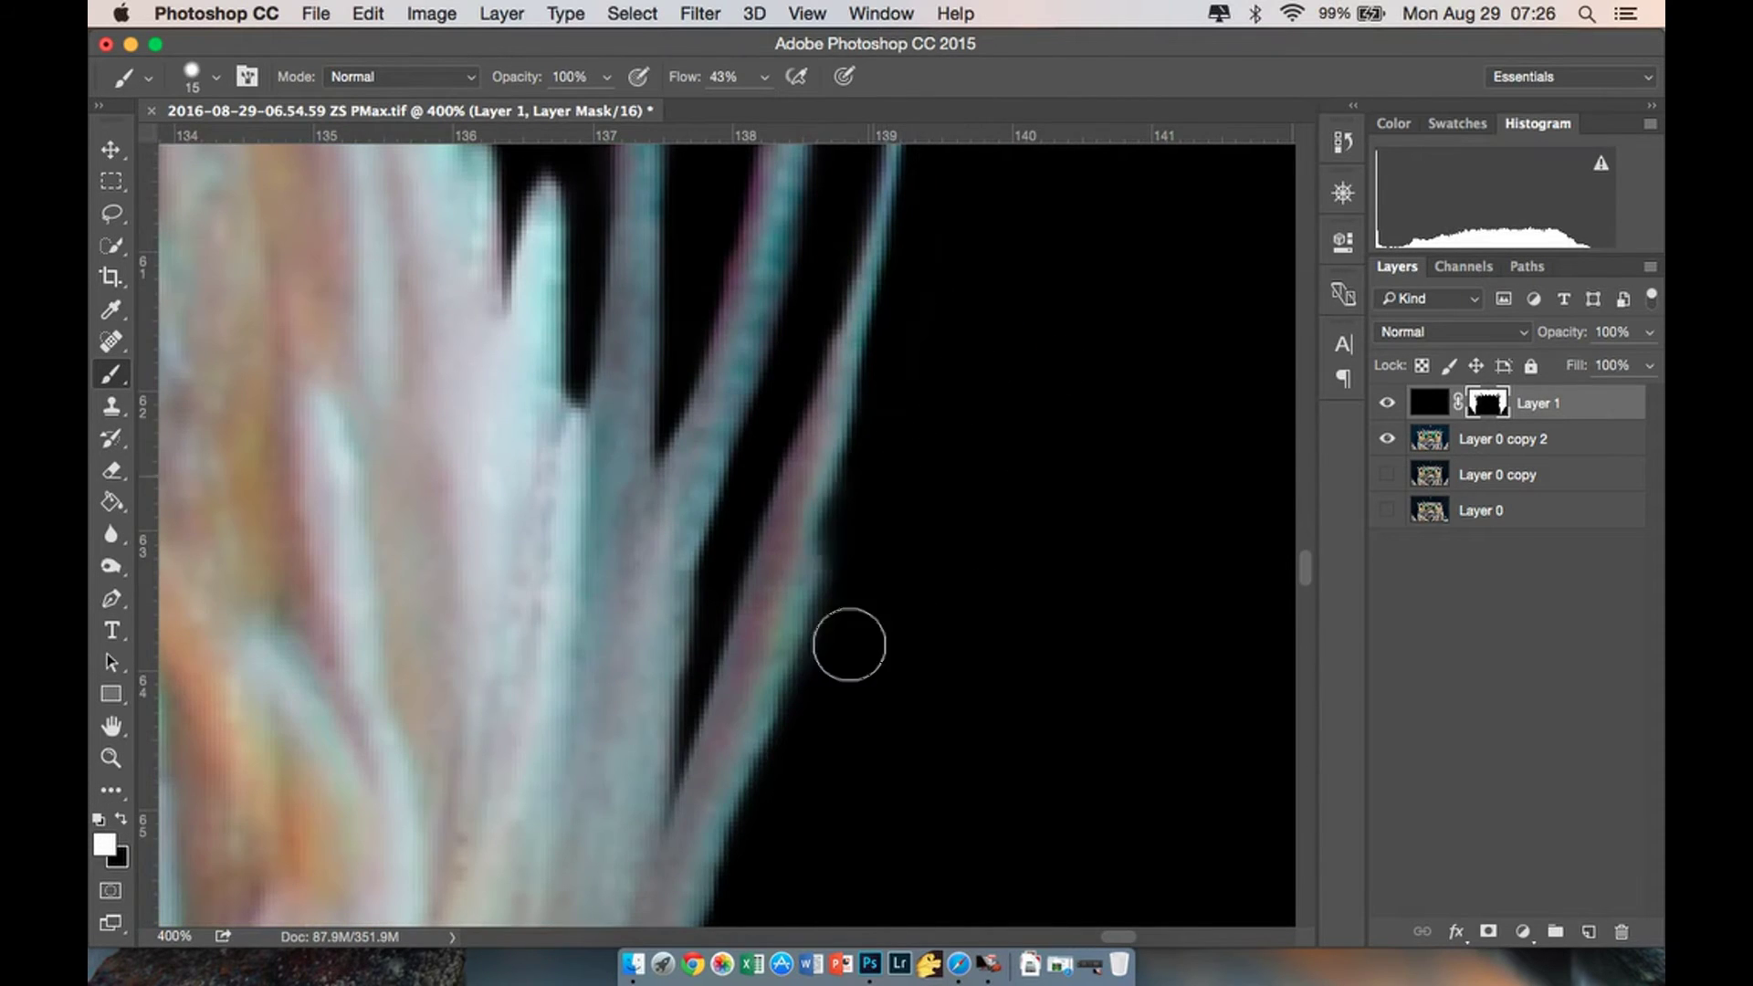
scroll(924, 635, "down", 2)
left_click_drag(772, 479, 701, 781)
Continue painting white along the head's edge below the outermost bristle to clear the remaining haze.
scroll(770, 700, "down", 3)
scroll(688, 454, "up", 1)
left_click_drag(688, 393, 639, 552)
scroll(689, 551, "down", 2)
left_click_drag(693, 274, 630, 411)
left_click_drag(626, 503, 630, 228)
Clean the mask around the short pointed bristle lower on the head's edge, painting white on the haze and black on the bristle.
scroll(650, 277, "up", 2)
scroll(649, 278, "right", 1)
mouse_move(534, 511)
left_mouse_down()
mouse_move(464, 776)
mouse_move(506, 635)
left_mouse_up()
key("x")
mouse_move(436, 787)
left_mouse_down()
mouse_move(456, 548)
mouse_move(548, 802)
mouse_move(548, 783)
left_mouse_up()
scroll(548, 776, "down", 3)
scroll(748, 776, "up", 4)
left_click_drag(749, 803, 669, 470)
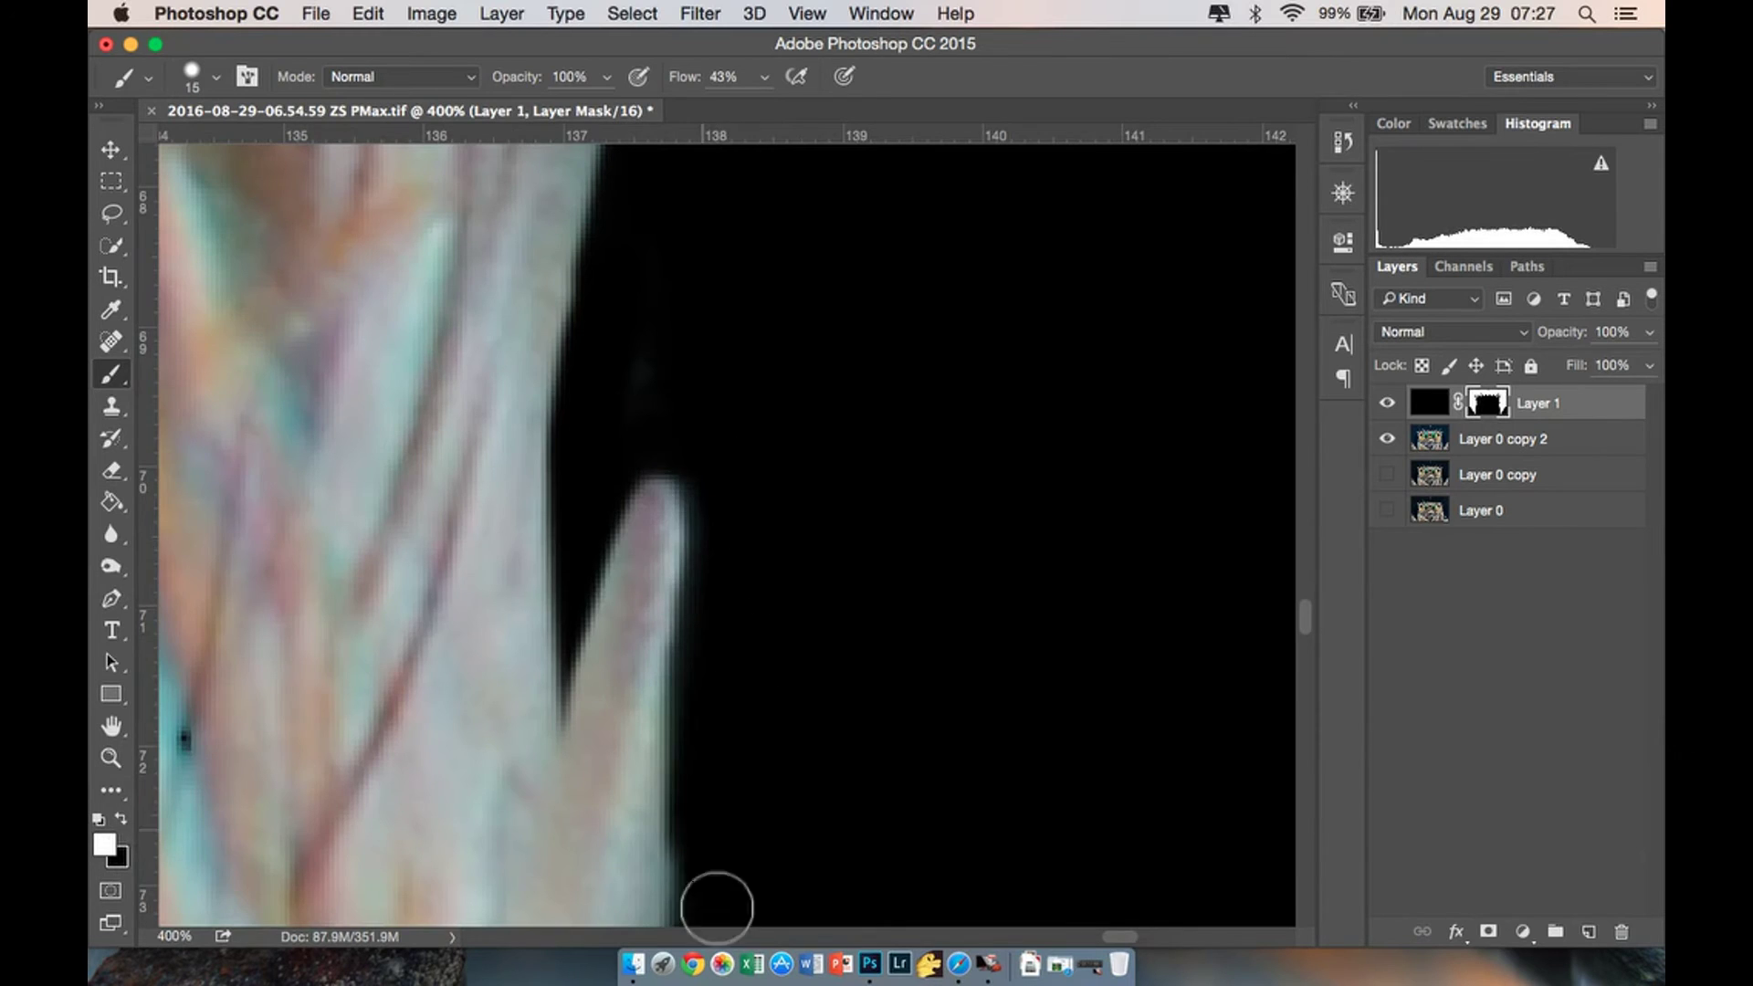
Paint white at 20 px to clear the haze between the short pointed bristle and the small white spur below it.
key("super+minus")
key("super+minus")
key("super+minus")
key("super+minus")
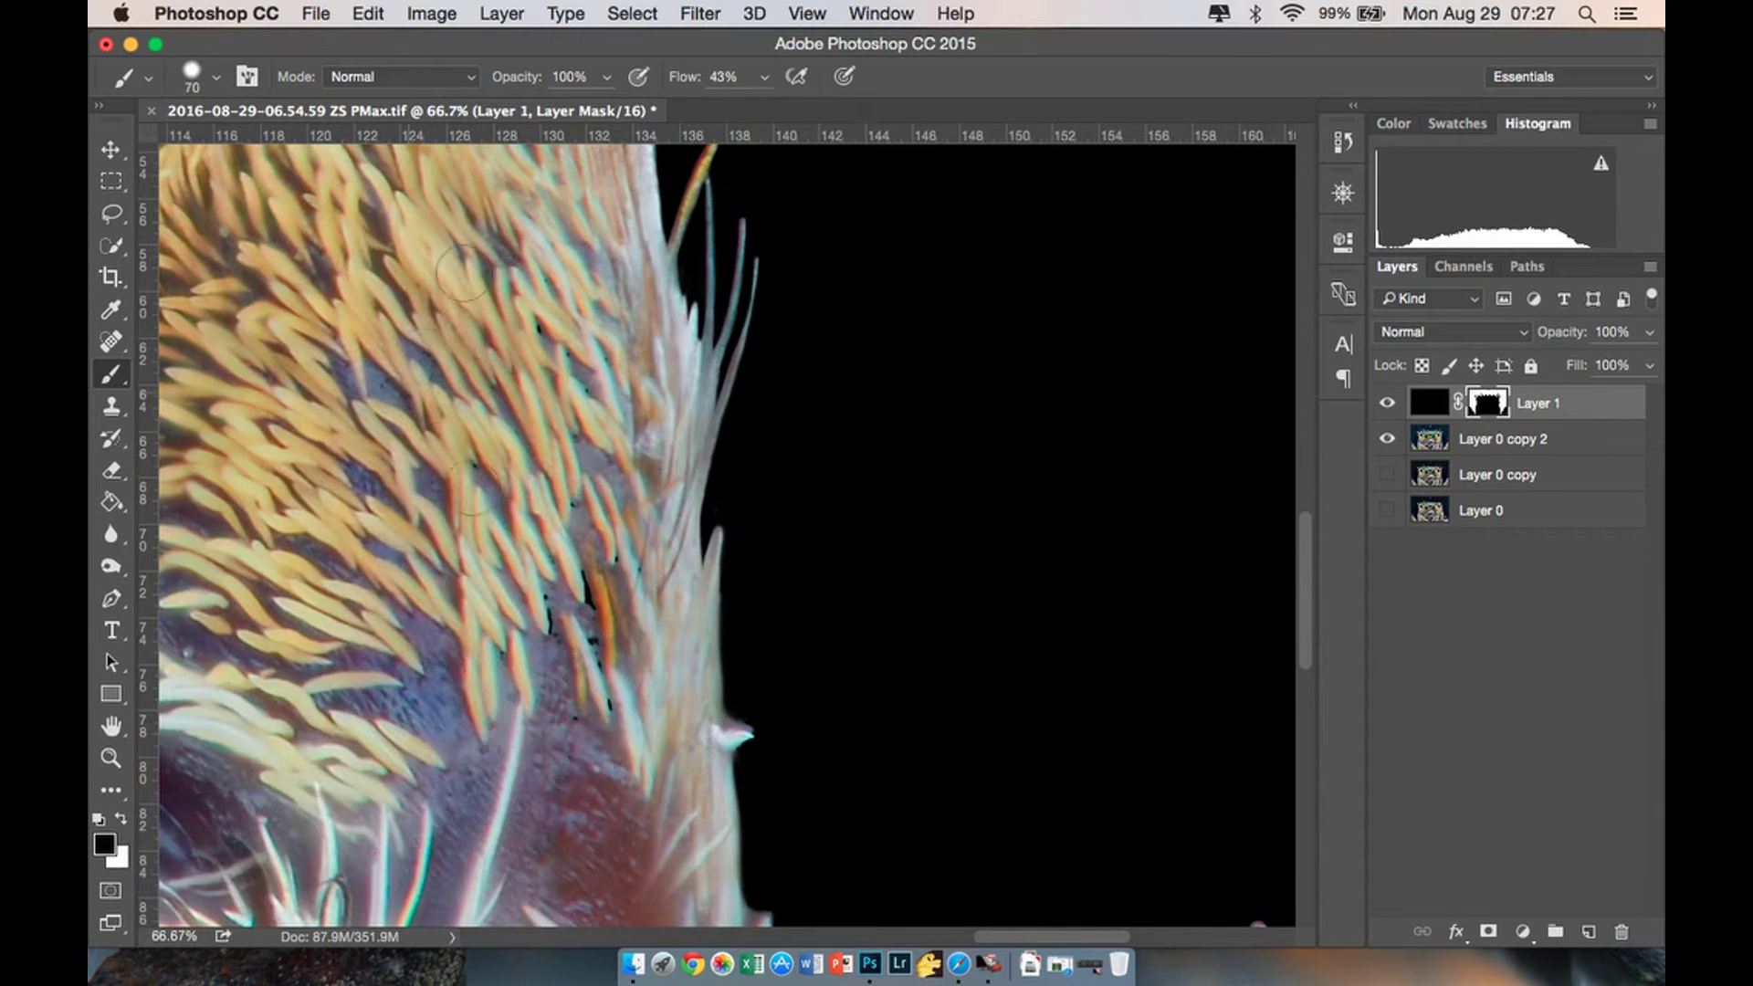
scroll(688, 352, "up", 6)
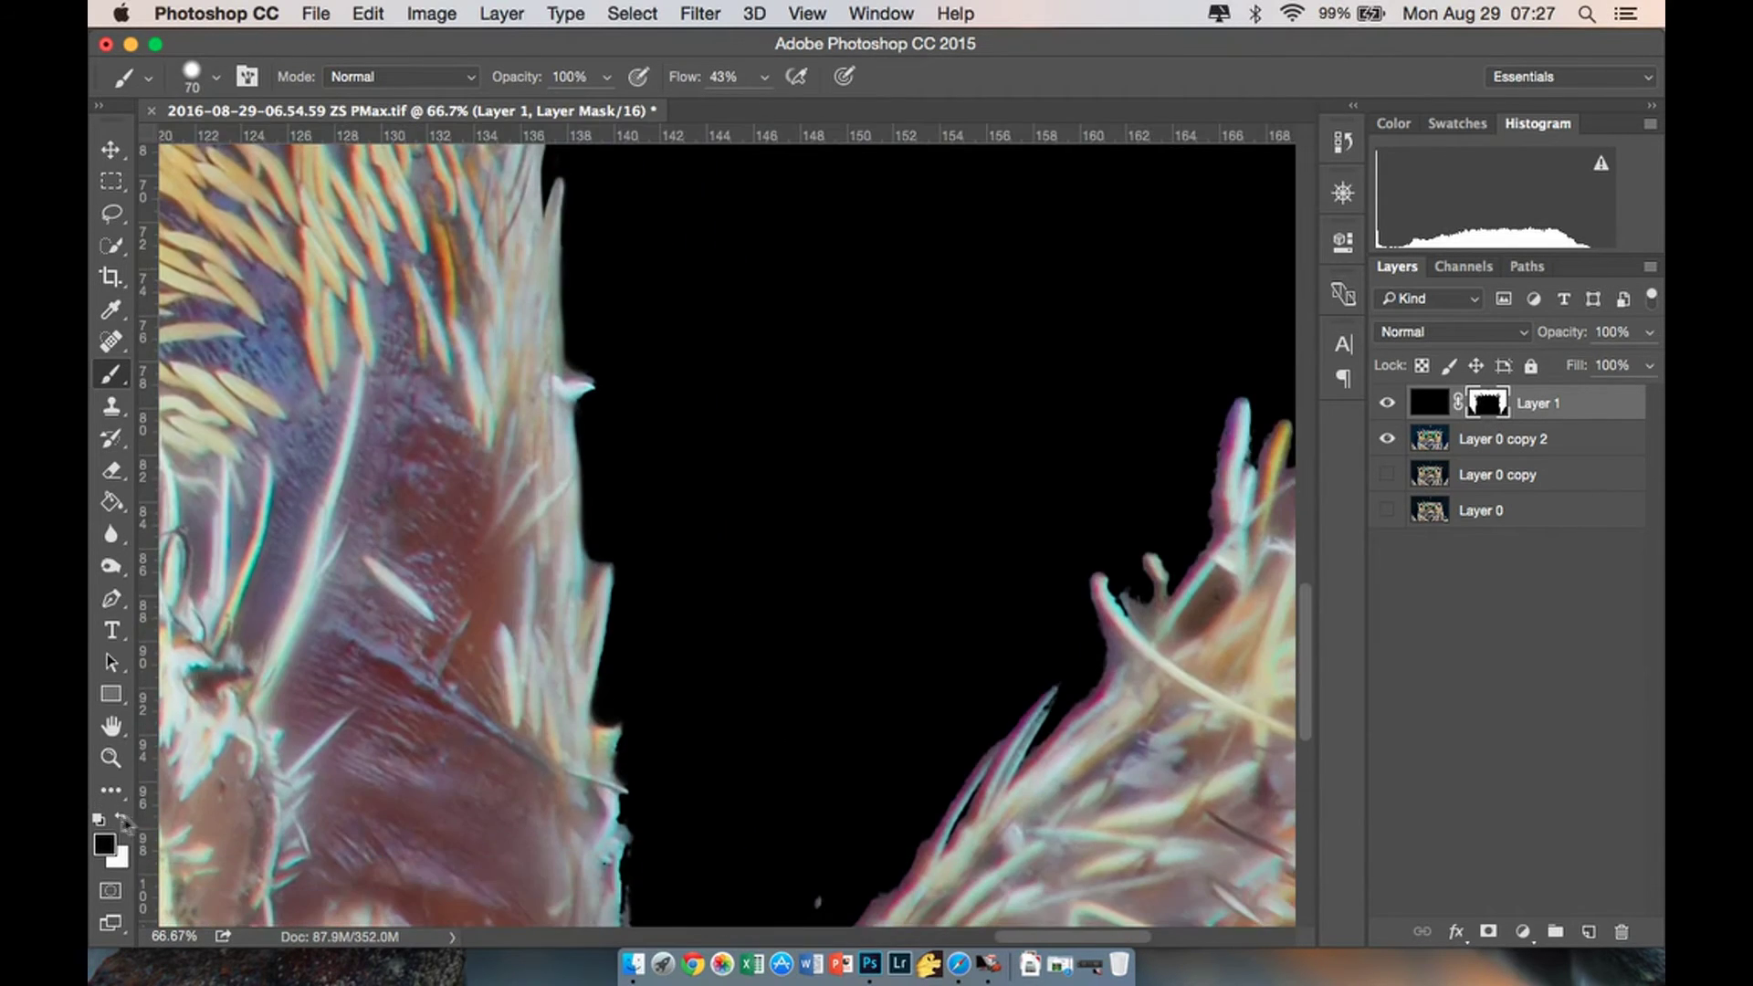
key("x")
key("bracketleft")
key("bracketleft")
key("bracketleft")
key("bracketleft")
key("bracketleft")
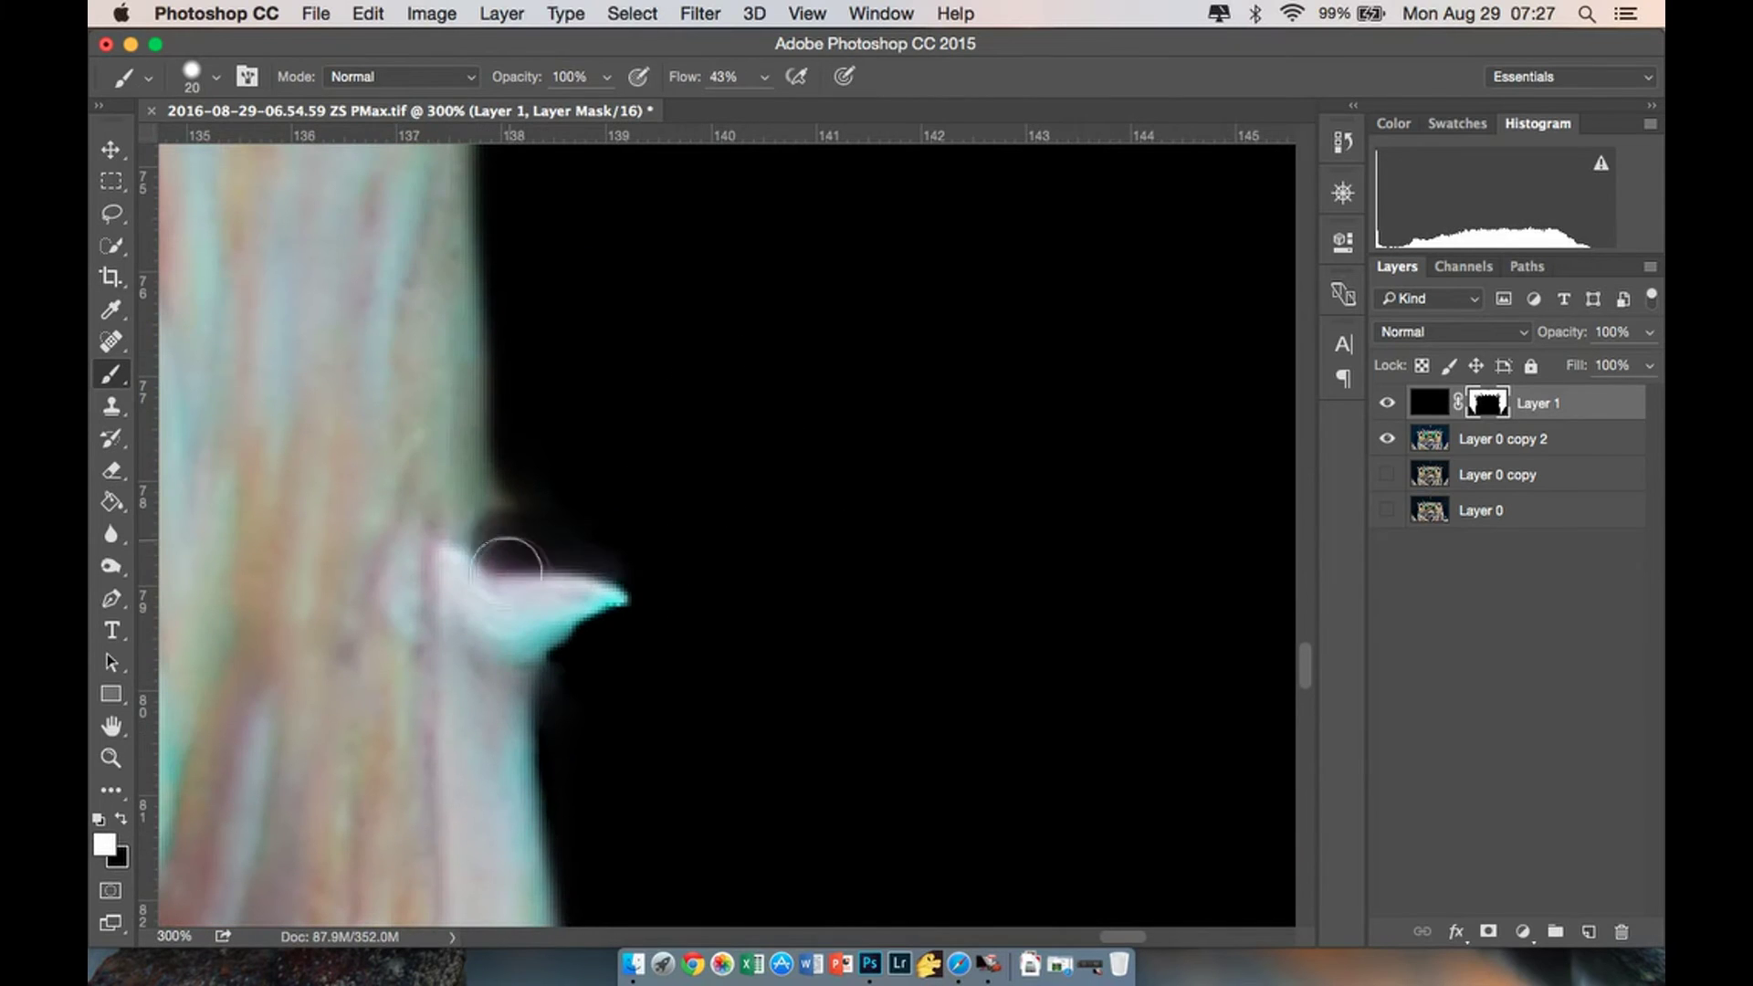
scroll(548, 411, "up", 6)
scroll(566, 584, "up", 2)
left_click_drag(494, 774, 545, 618)
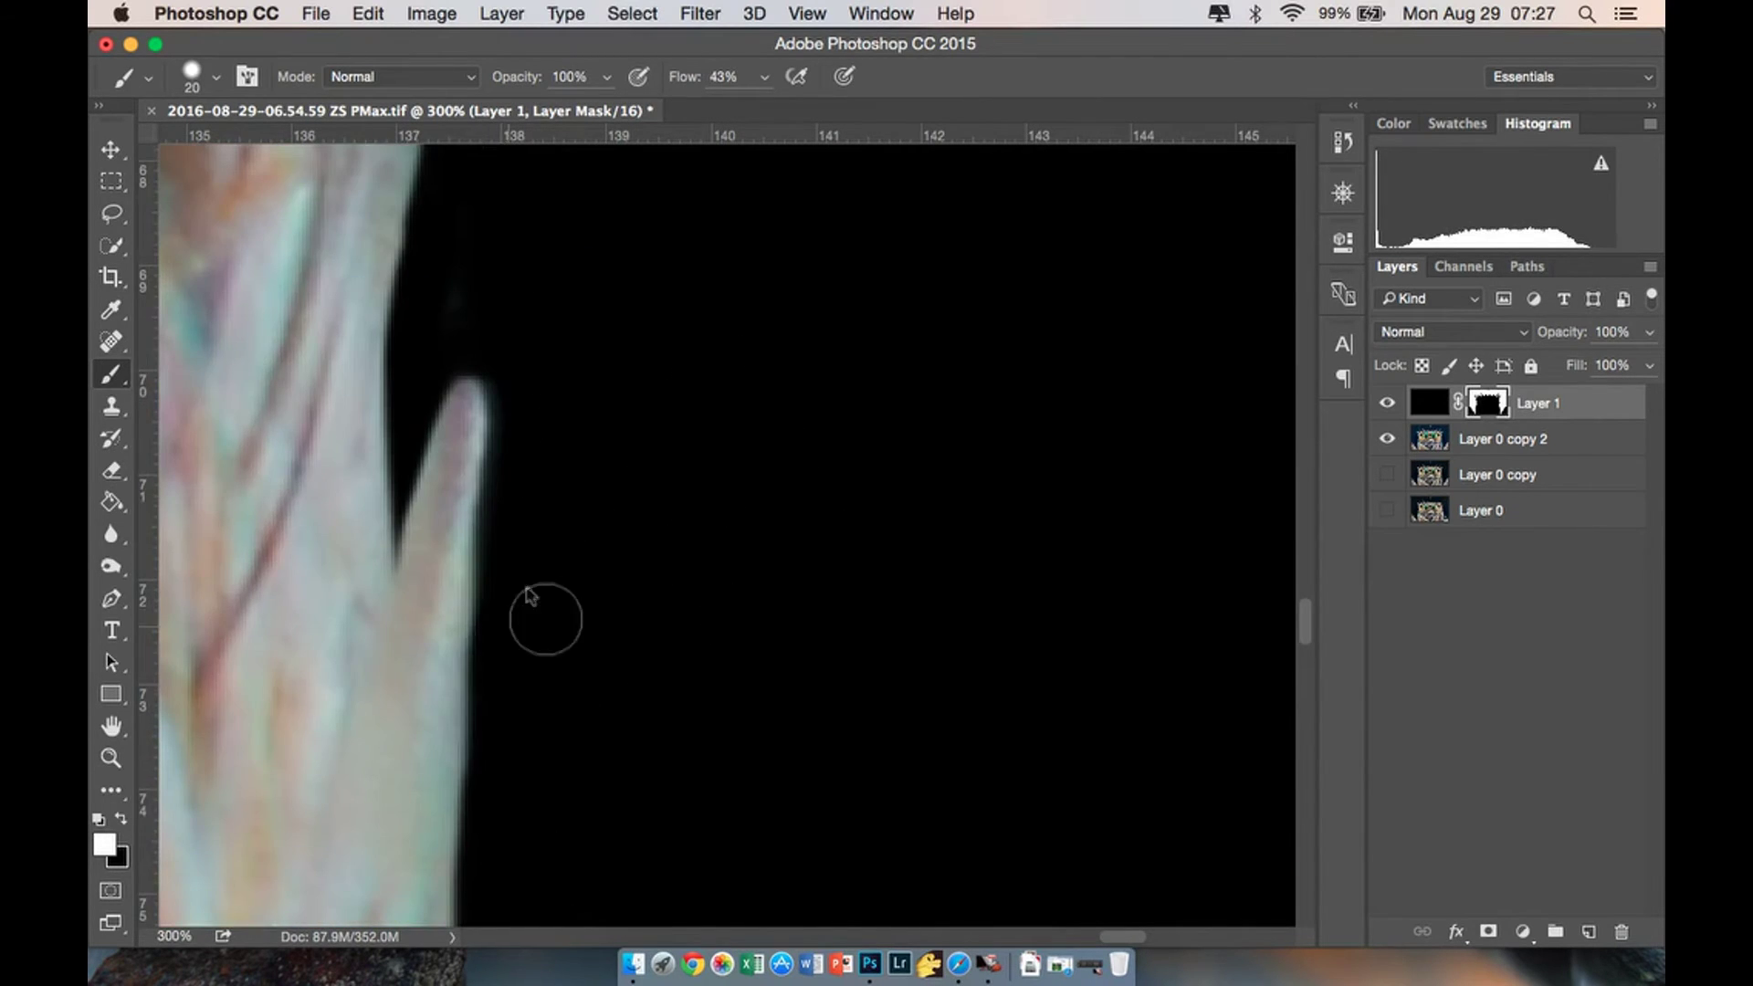
Continue the 20 px white mask strokes along the head's right edge below the short pointed bristle.
scroll(545, 618, "down", 9)
mouse_move(644, 438)
left_mouse_down()
mouse_move(548, 466)
mouse_move(571, 680)
left_mouse_up()
mouse_move(550, 774)
left_mouse_down()
mouse_move(560, 524)
mouse_move(598, 406)
left_mouse_up()
scroll(743, 403, "down", 7)
mouse_move(630, 566)
left_mouse_down()
mouse_move(740, 410)
mouse_move(620, 356)
left_mouse_up()
scroll(621, 470, "up", 2)
scroll(623, 477, "up", 1)
Switch the mask brush to black and restore the head's edge details along the cleaned stretch.
key("x")
mouse_move(584, 457)
left_mouse_down()
mouse_move(606, 333)
mouse_move(528, 346)
left_mouse_up()
left_click_drag(636, 260, 626, 830)
scroll(676, 502, "down", 8)
left_click_drag(666, 372, 628, 543)
Switch the mask brush back to white and clear the haze around the bristles along the head's lower right edge.
key("x")
mouse_move(606, 261)
left_mouse_down()
mouse_move(615, 593)
mouse_move(607, 292)
left_mouse_up()
scroll(169, 835, "down", 2)
left_click_drag(750, 669, 820, 294)
left_click_drag(845, 355, 816, 663)
mouse_move(816, 663)
left_mouse_down()
mouse_move(822, 380)
mouse_move(787, 355)
left_mouse_up()
left_click_drag(810, 705, 845, 409)
scroll(844, 408, "down", 2)
mouse_move(717, 240)
left_mouse_down()
mouse_move(700, 457)
mouse_move(759, 411)
mouse_move(729, 212)
left_mouse_up()
scroll(907, 532, "down", 5)
mouse_move(867, 548)
left_mouse_down()
mouse_move(880, 854)
mouse_move(857, 286)
mouse_move(858, 669)
mouse_move(841, 493)
left_mouse_up()
Paint white at 20 px to remove the detached purple bristle fragment above the orange bristle near the image's lower edge.
scroll(840, 675, "up", 4)
key("super+minus")
key("super+minus")
key("super+minus")
key("super+minus")
key("super+minus")
key("super+minus")
key("super+plus")
key("super+plus")
scroll(849, 667, "right", 6)
scroll(857, 666, "down", 6)
key("super+equal")
key("super+equal")
key("super+equal")
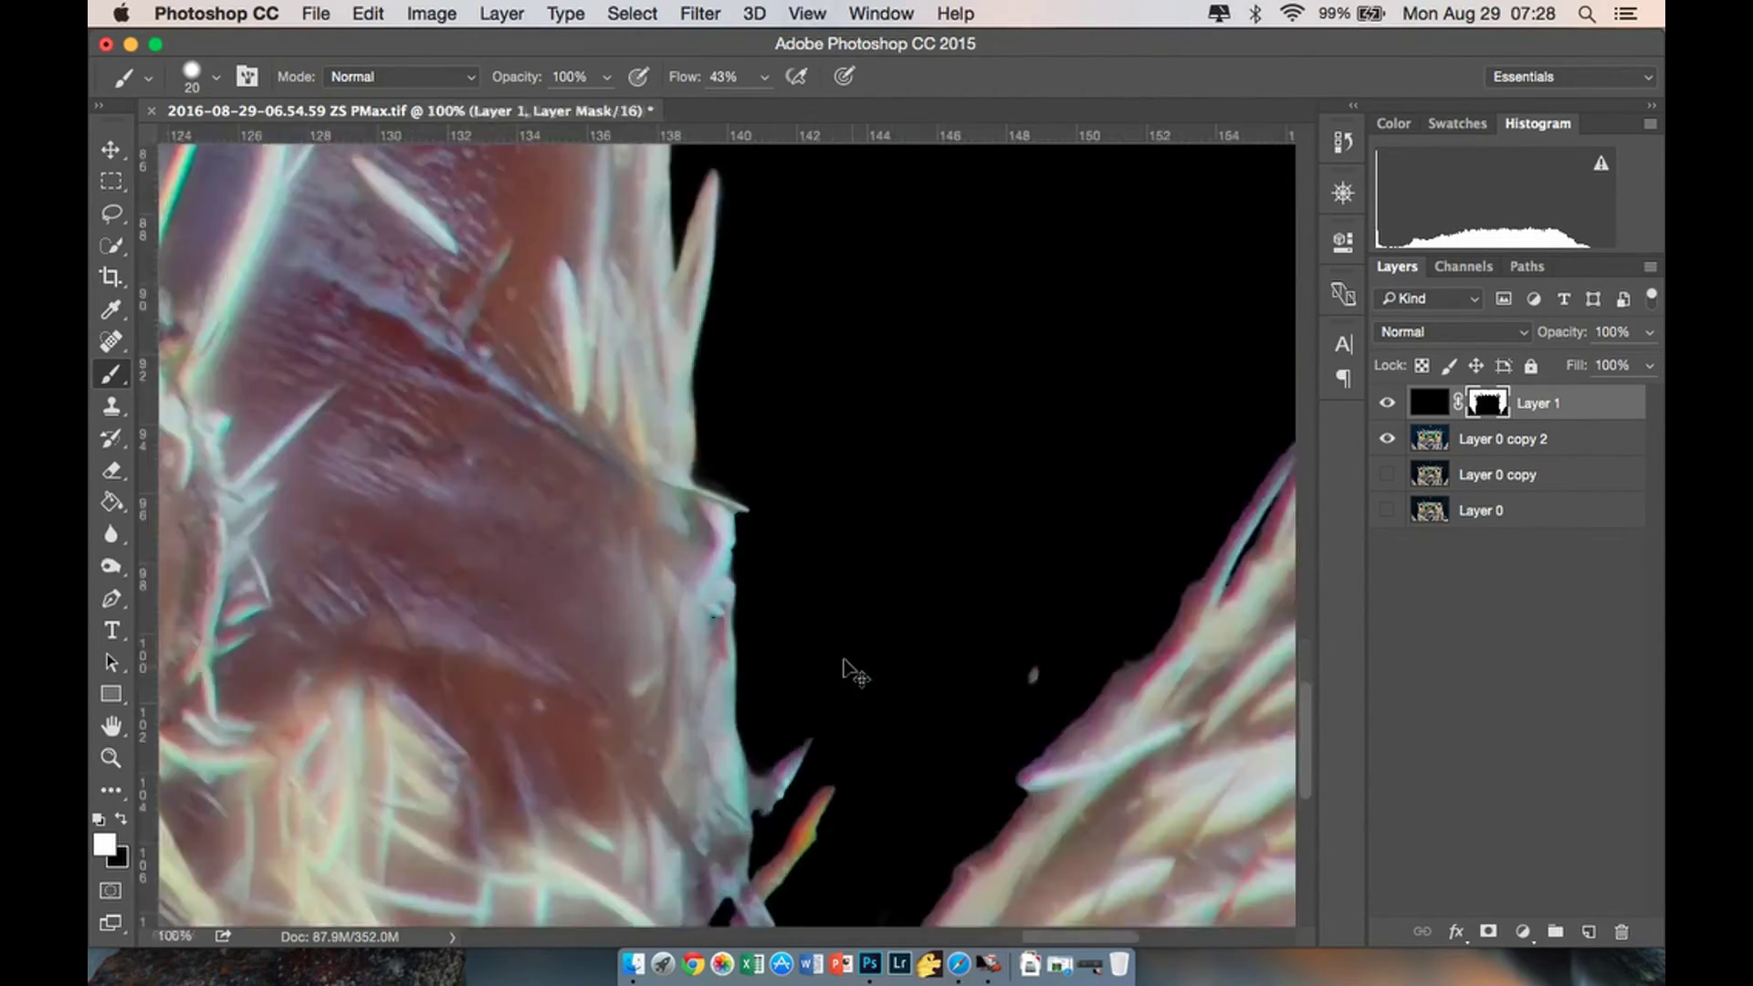
scroll(825, 541, "down", 10)
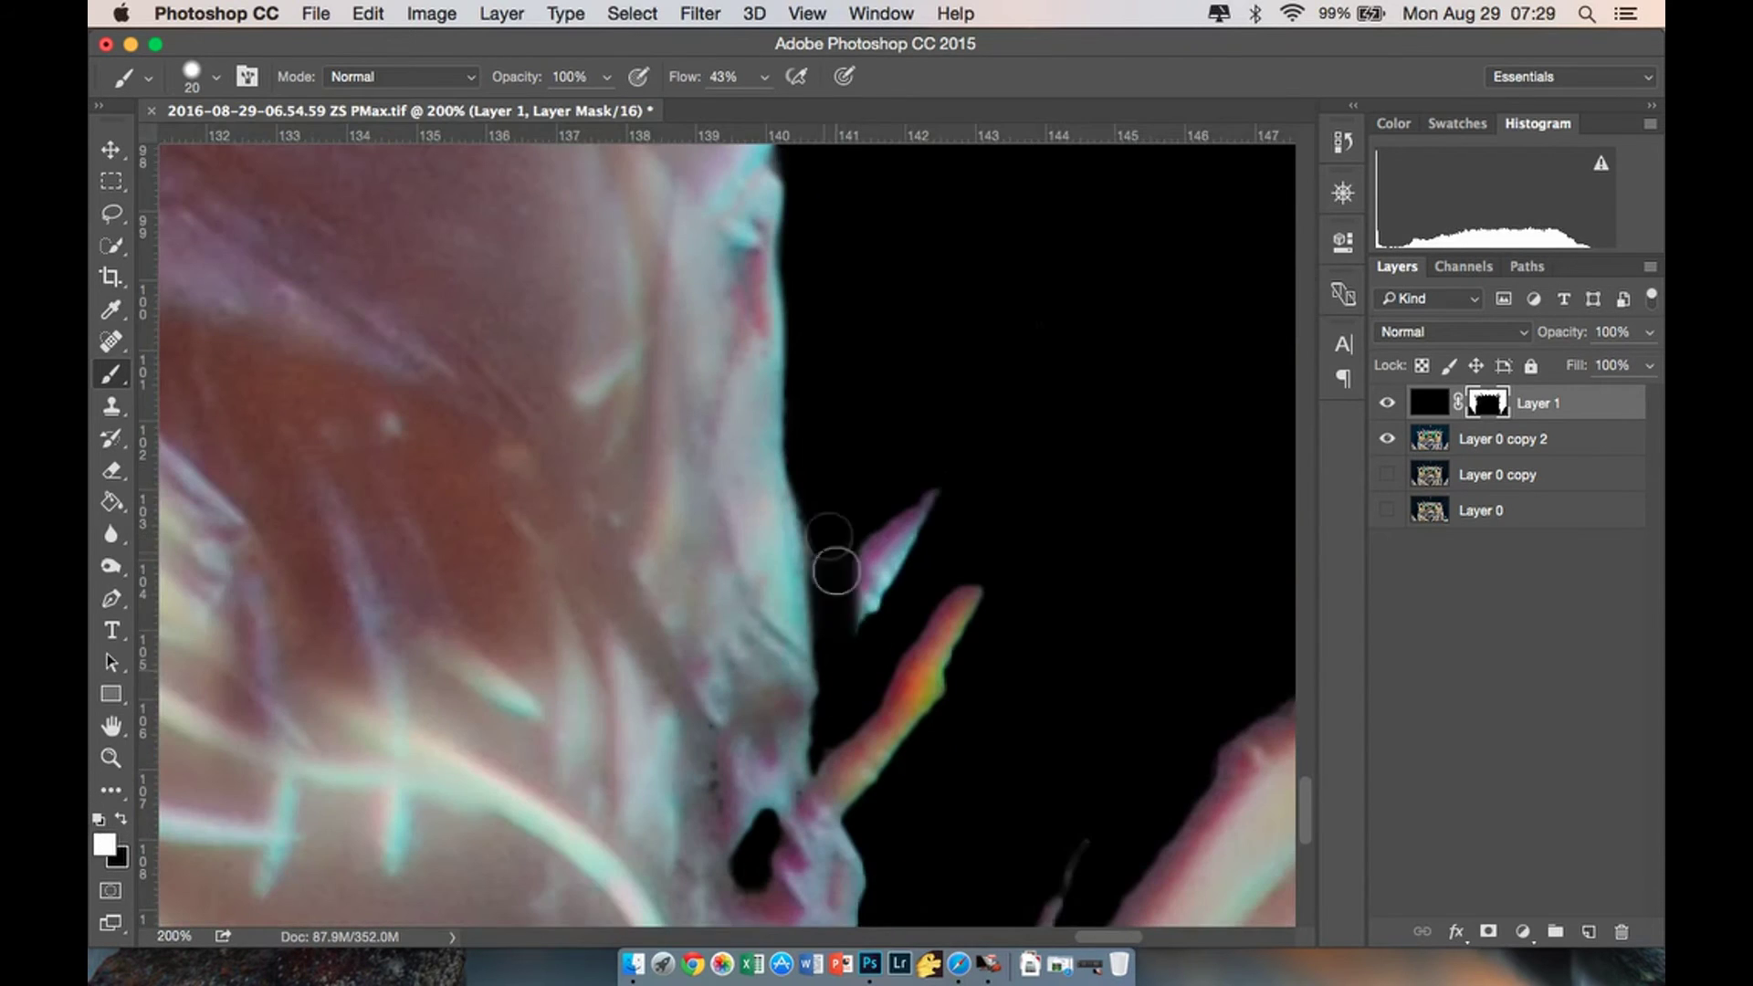
scroll(849, 716, "down", 5)
Paint black to restore the head's edge at the orange bristle's base, toggling Layer 1's visibility to compare.
left_click(123, 818)
mouse_move(767, 401)
left_mouse_down()
mouse_move(822, 538)
mouse_move(795, 783)
left_mouse_up()
left_click(1391, 405)
left_click(1390, 404)
mouse_move(814, 560)
left_mouse_down()
mouse_move(861, 727)
mouse_move(853, 779)
mouse_move(843, 629)
mouse_move(931, 677)
mouse_move(969, 300)
mouse_move(825, 693)
left_mouse_up()
key("x")
Examine the whole masked image and the gap between the head and the right leg for remaining haze and specks.
key("super+minus")
key("super+minus")
key("super+minus")
key("super+minus")
key("super+minus")
key("super+minus")
key("super+minus")
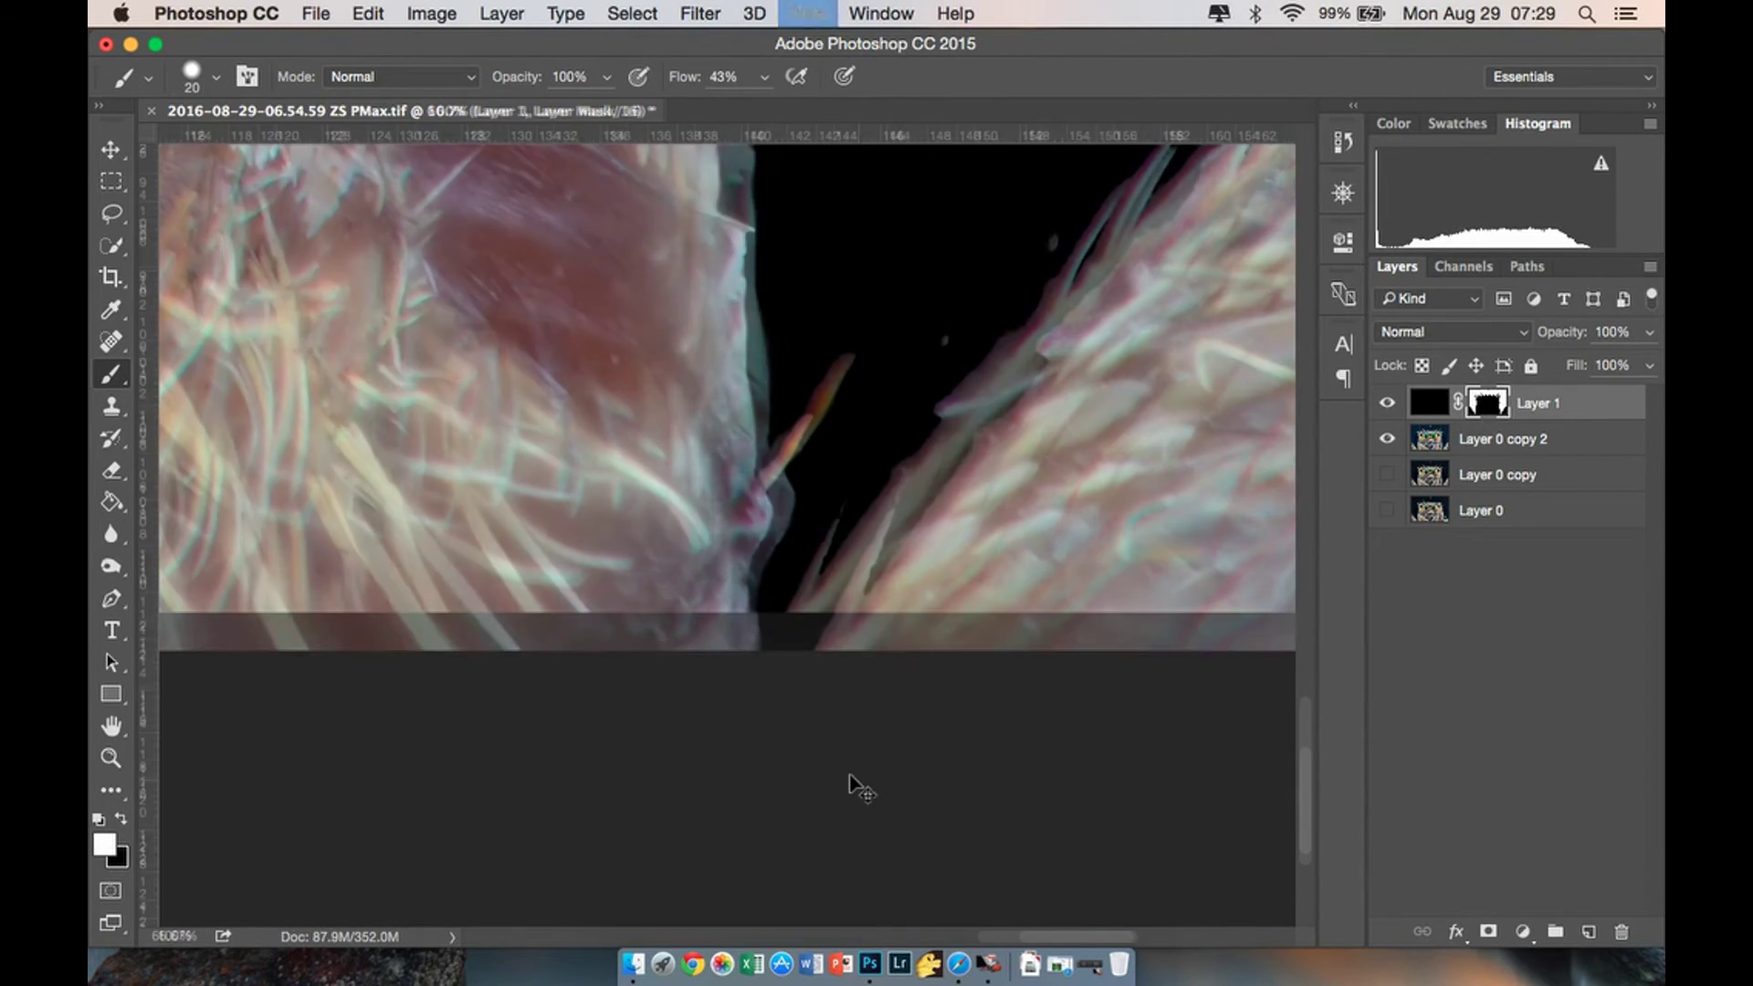
key("super+plus")
key("super+plus")
key("super+plus")
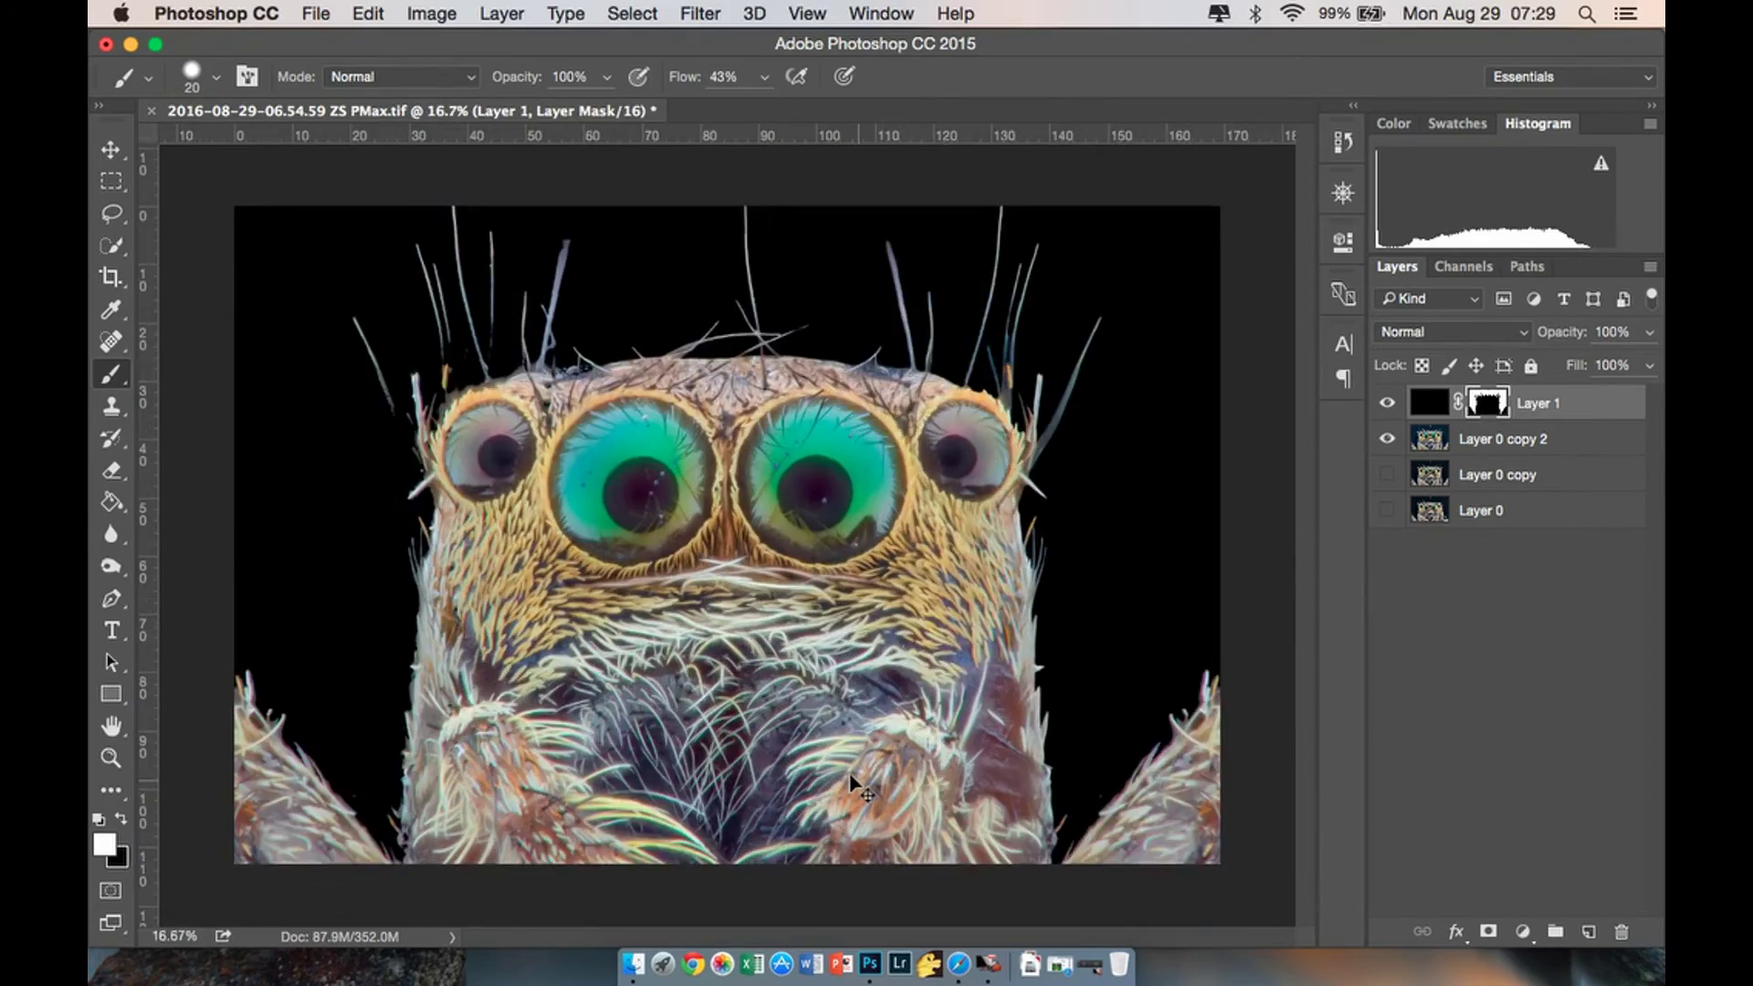
scroll(856, 781, "right", 7)
scroll(856, 781, "down", 4)
key("super+plus")
key("super+plus")
key("super+plus")
scroll(865, 788, "right", 4)
scroll(864, 787, "down", 3)
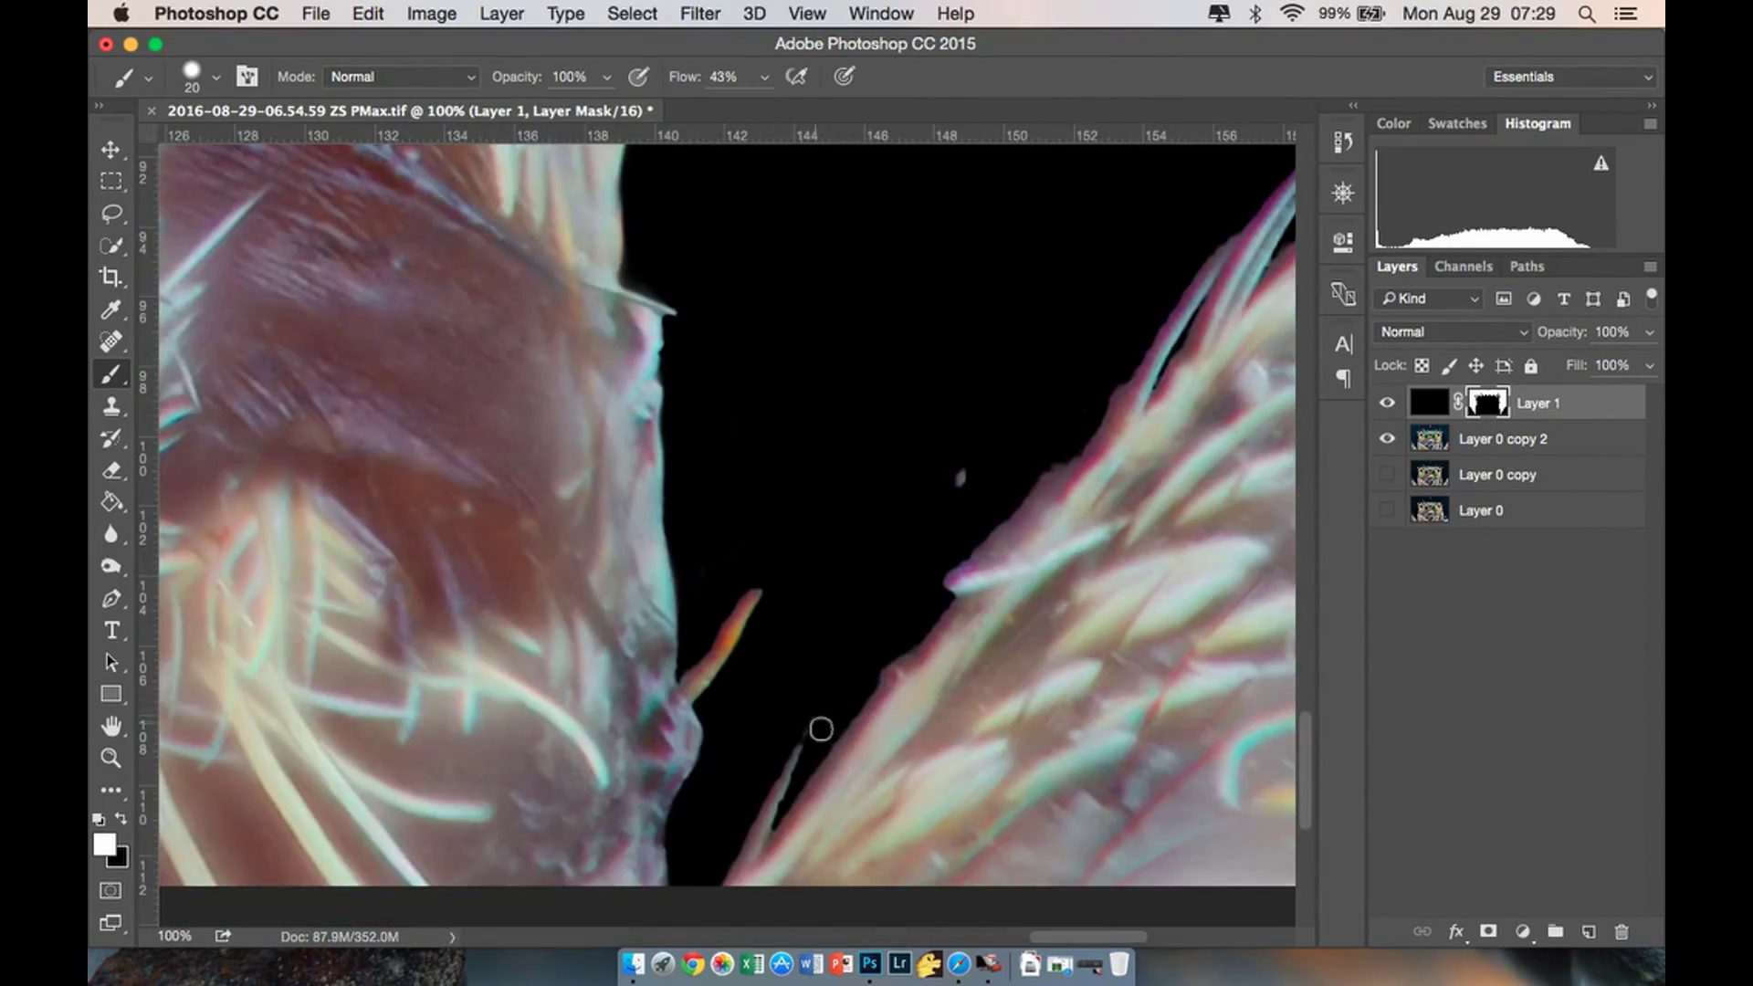
key("super+minus")
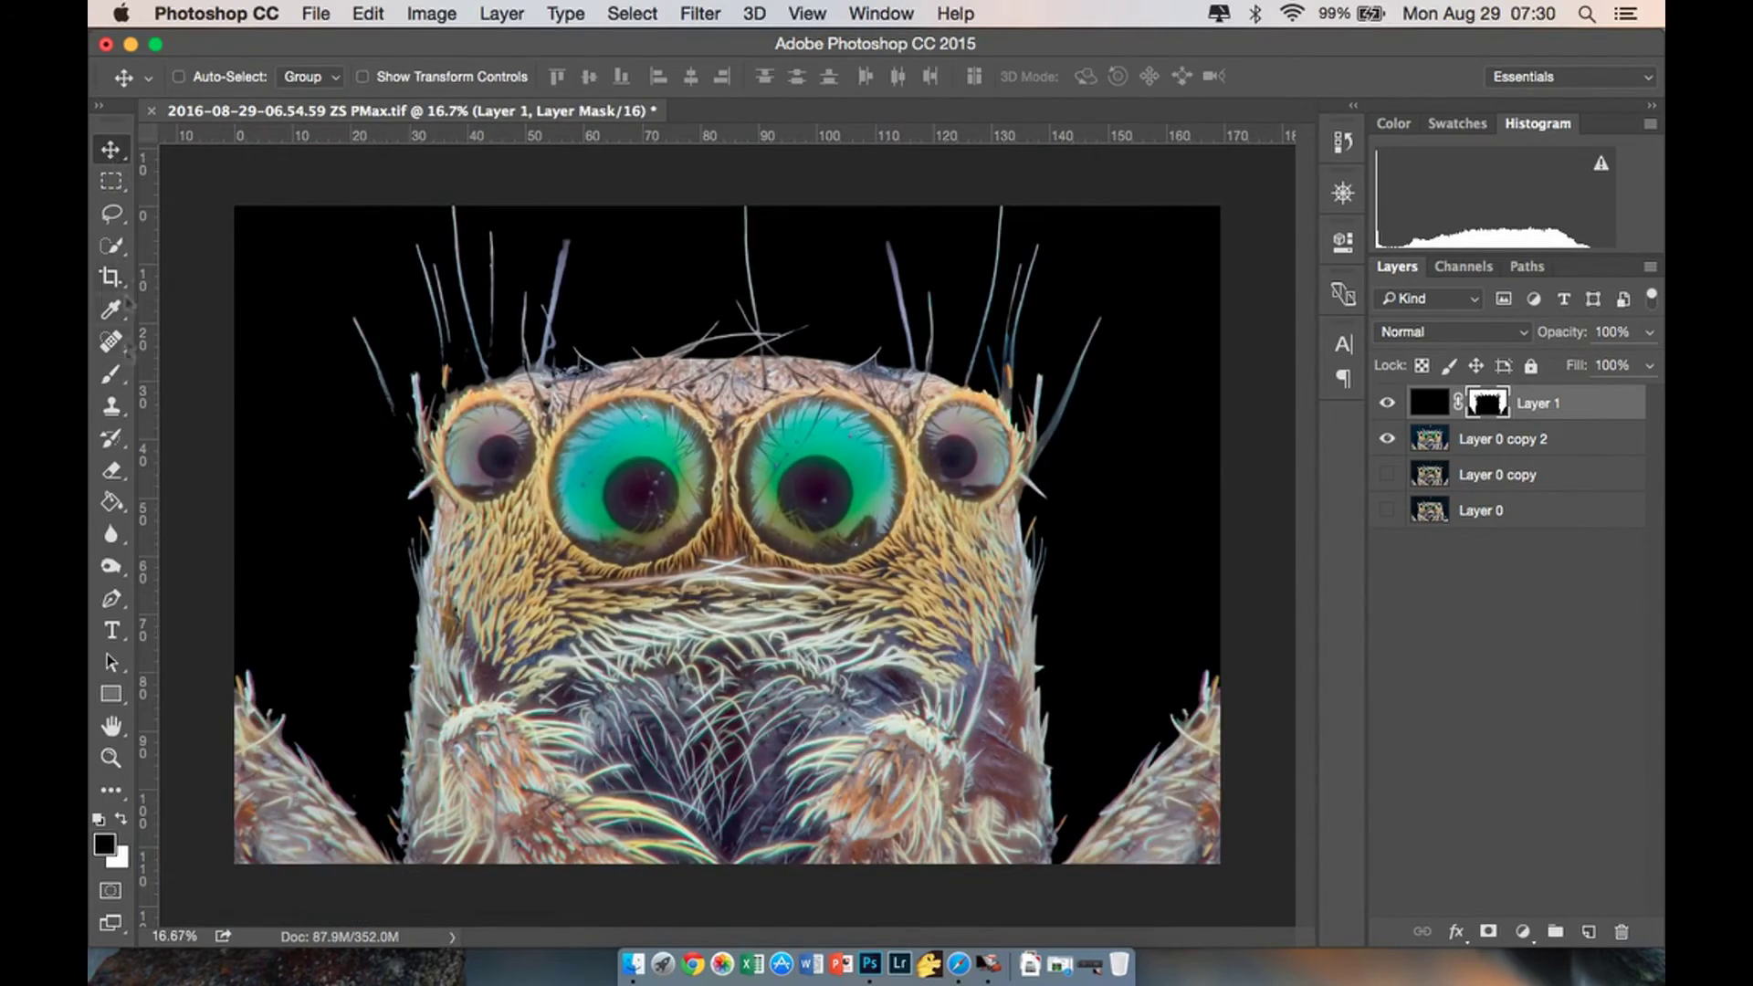
key("b")
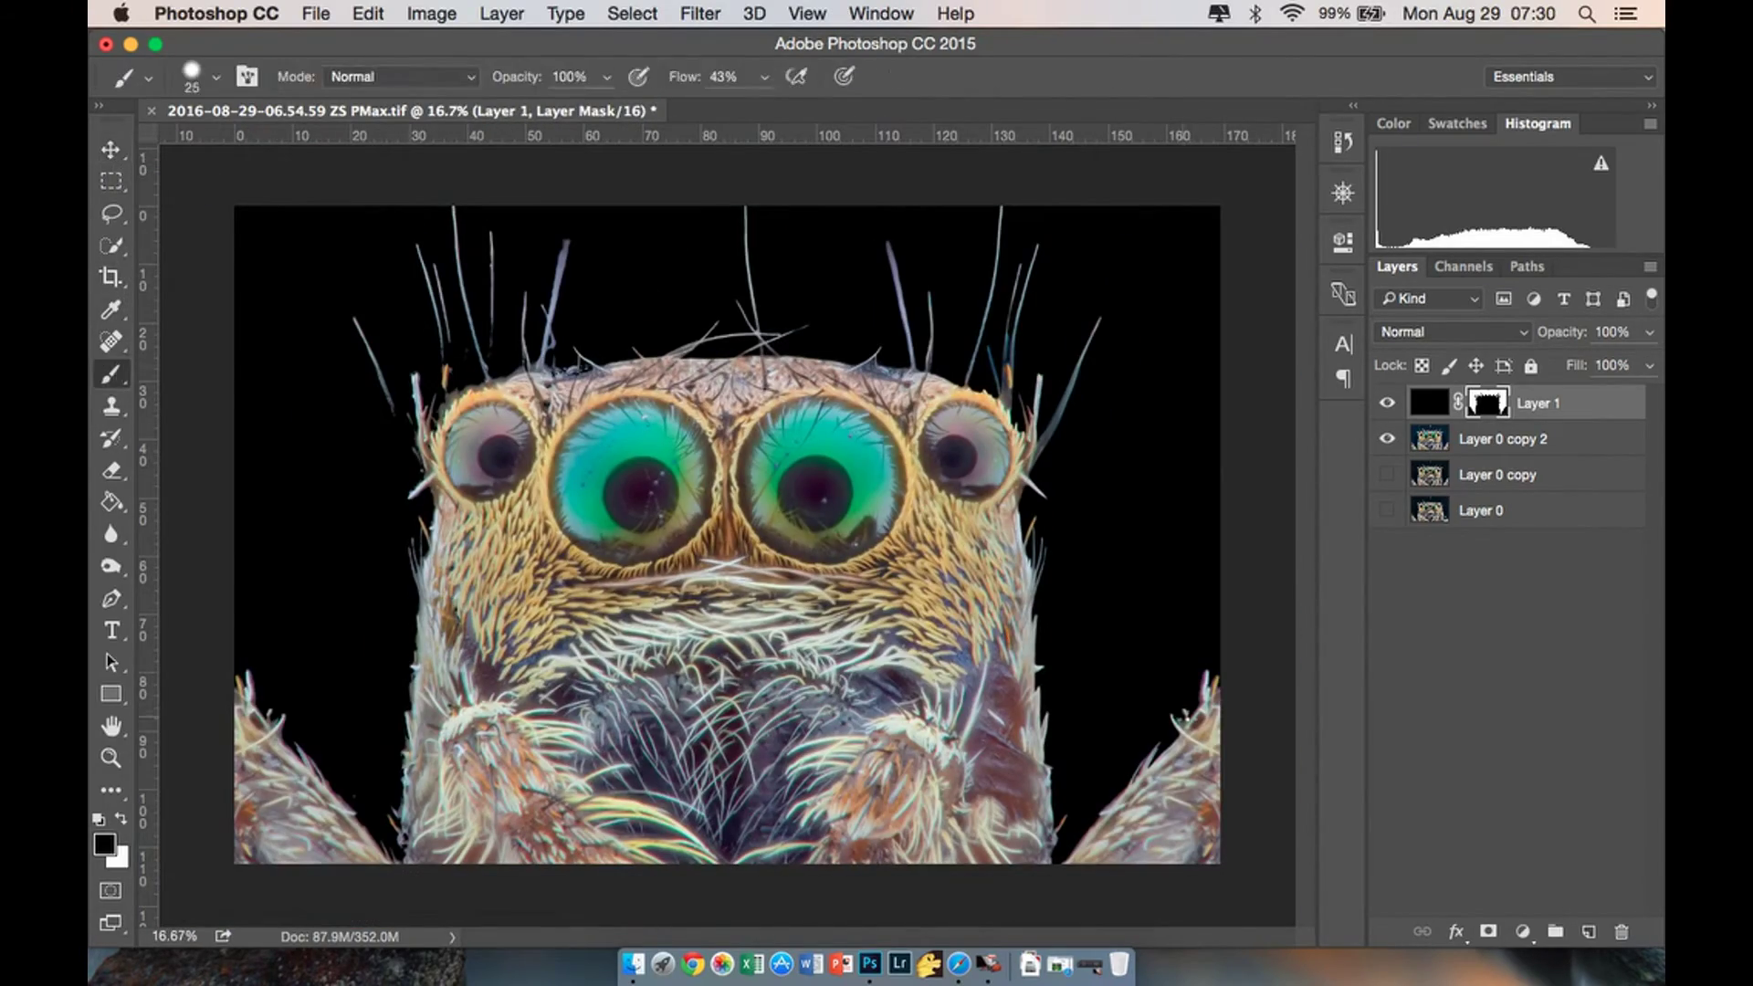
Paint out the leg at the image's lower right on Layer 1's mask with a white 300 px brush at 100% hardness and 100% flow.
key("x")
key("]")
key("]")
key("]")
key("]")
key("]")
key("]")
key("]")
right_click(1026, 407)
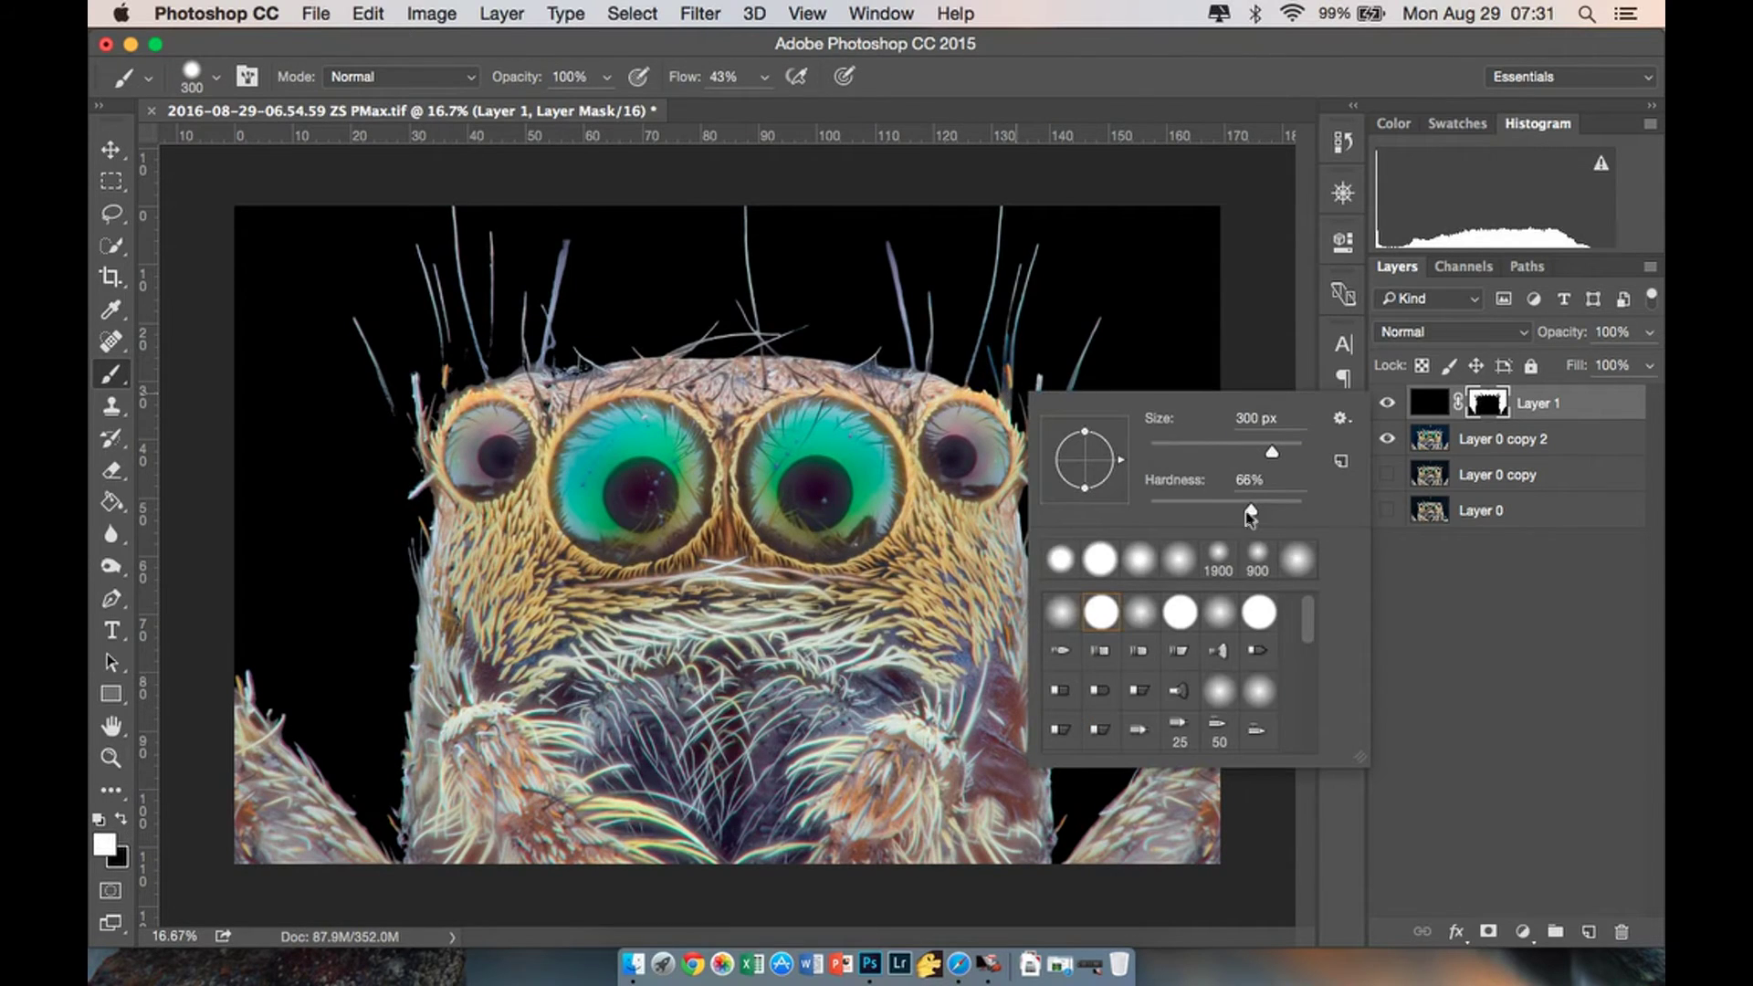
left_click_drag(1252, 512, 1305, 510)
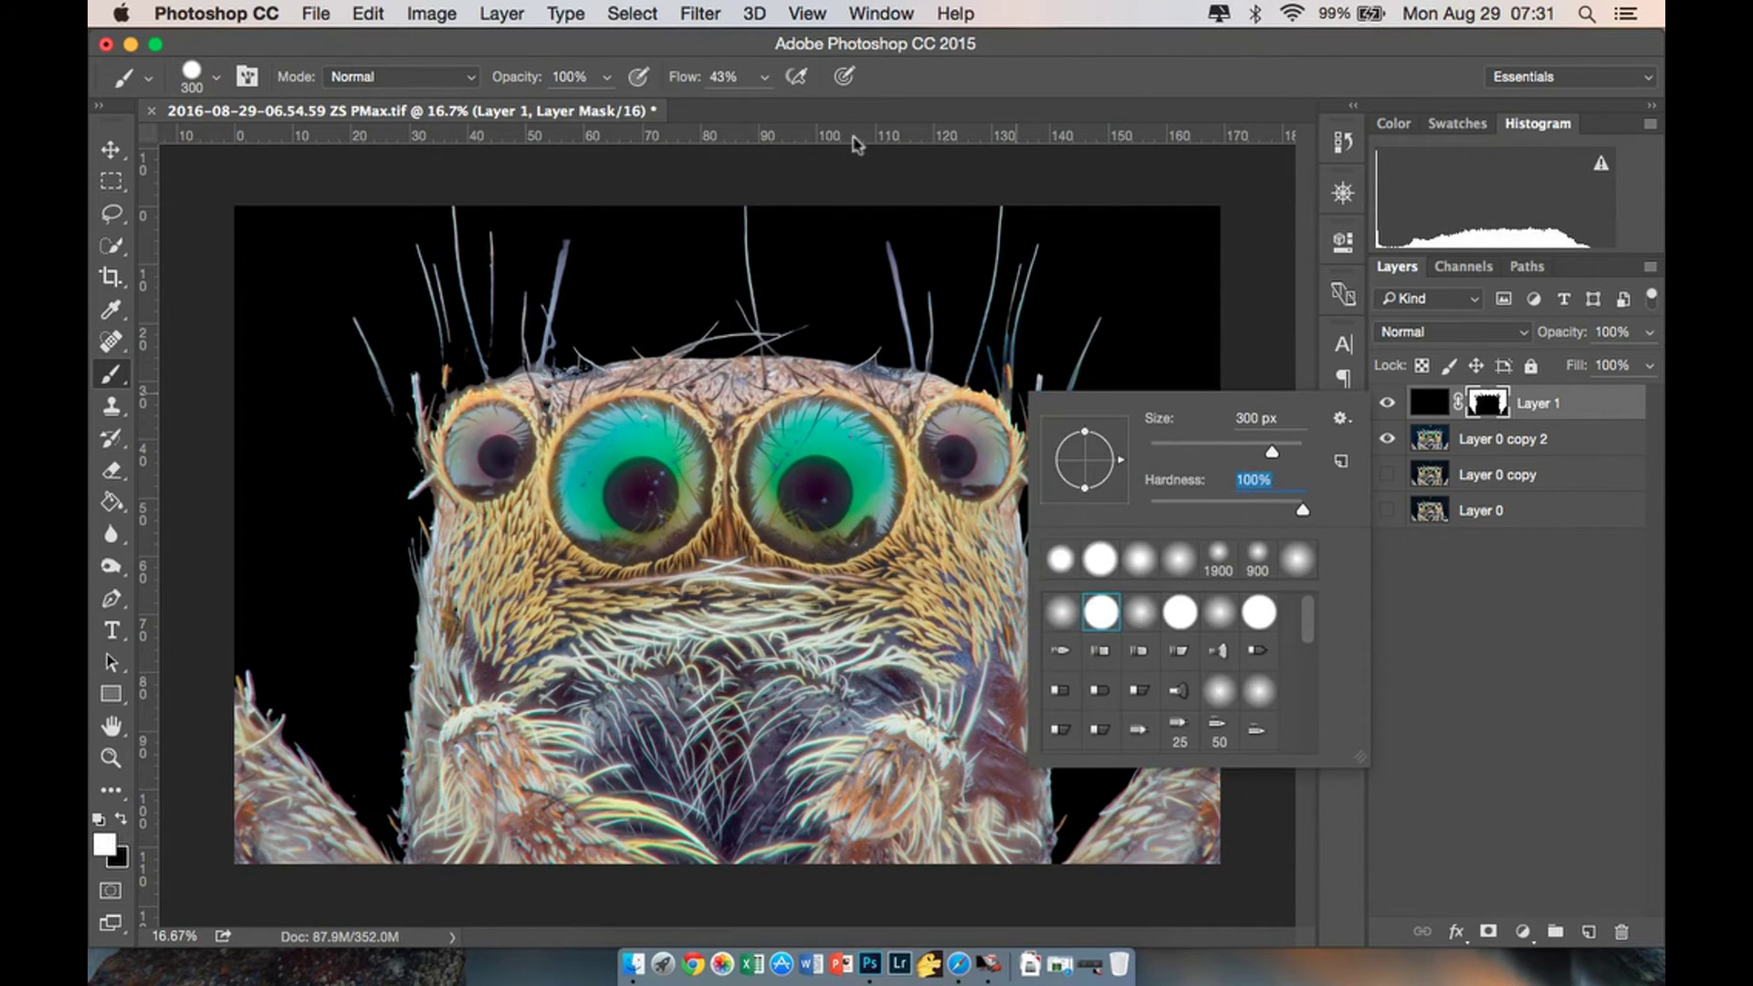
left_click(764, 80)
left_click_drag(762, 112, 922, 105)
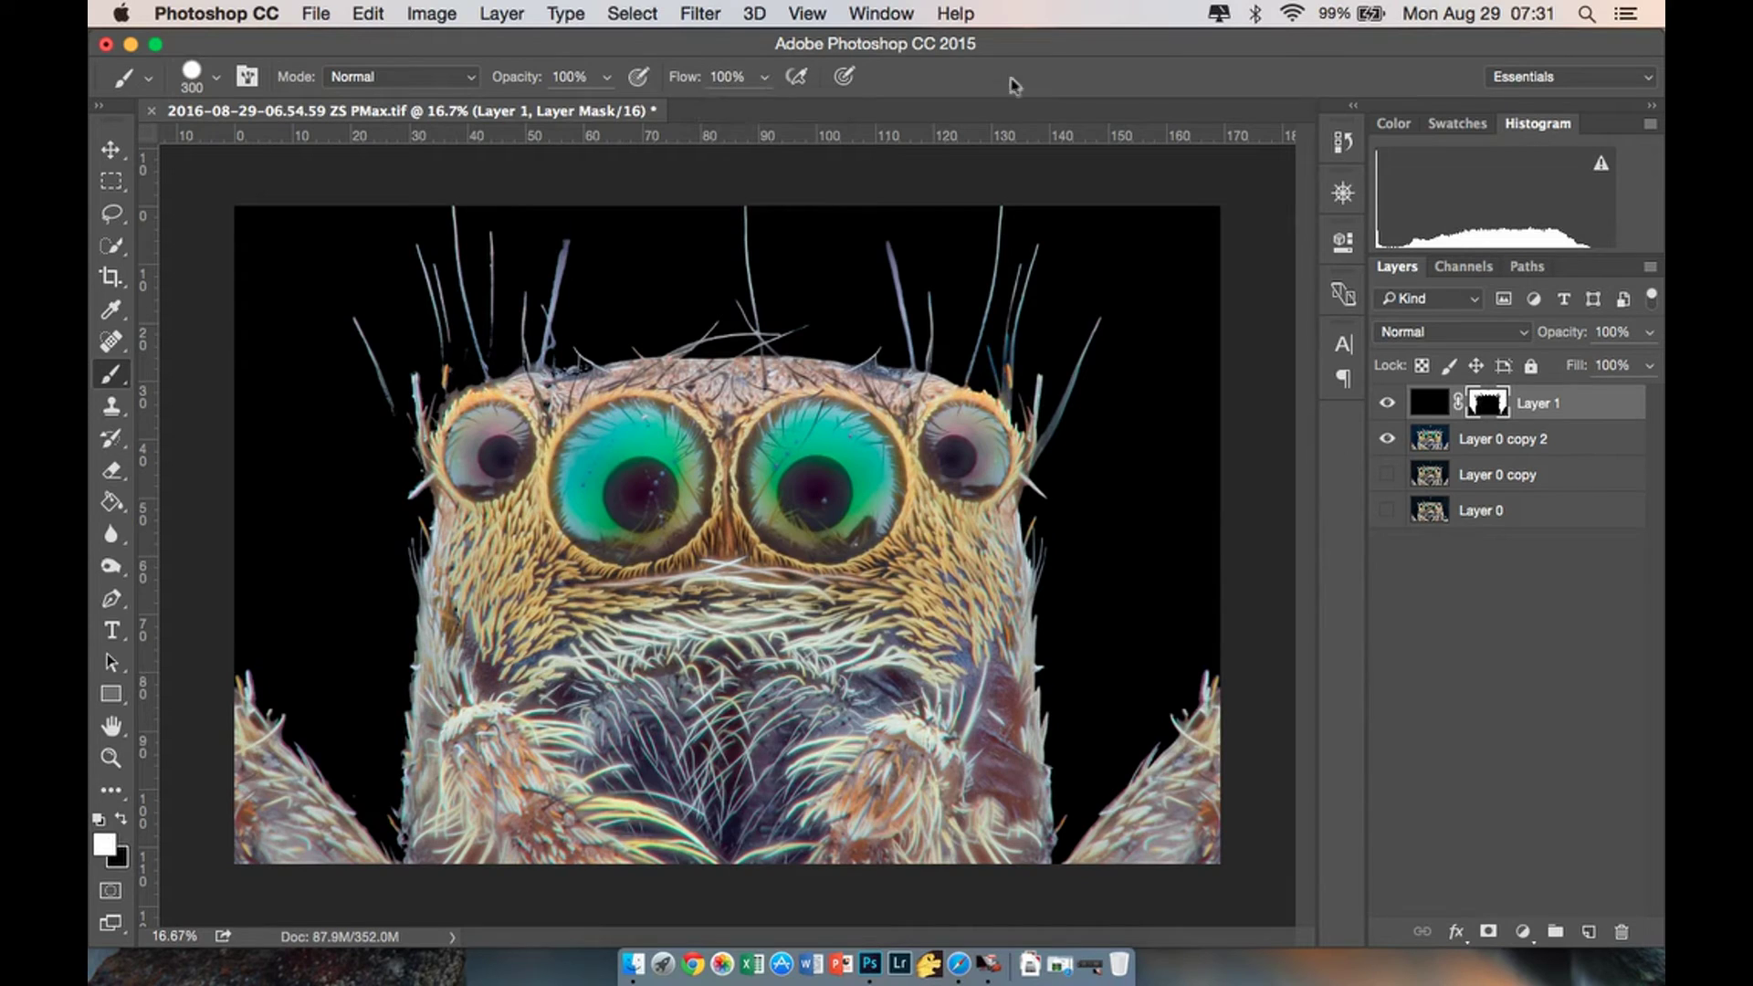
mouse_move(1224, 712)
left_mouse_down()
mouse_move(1197, 813)
mouse_move(1156, 806)
mouse_move(1111, 891)
left_mouse_up()
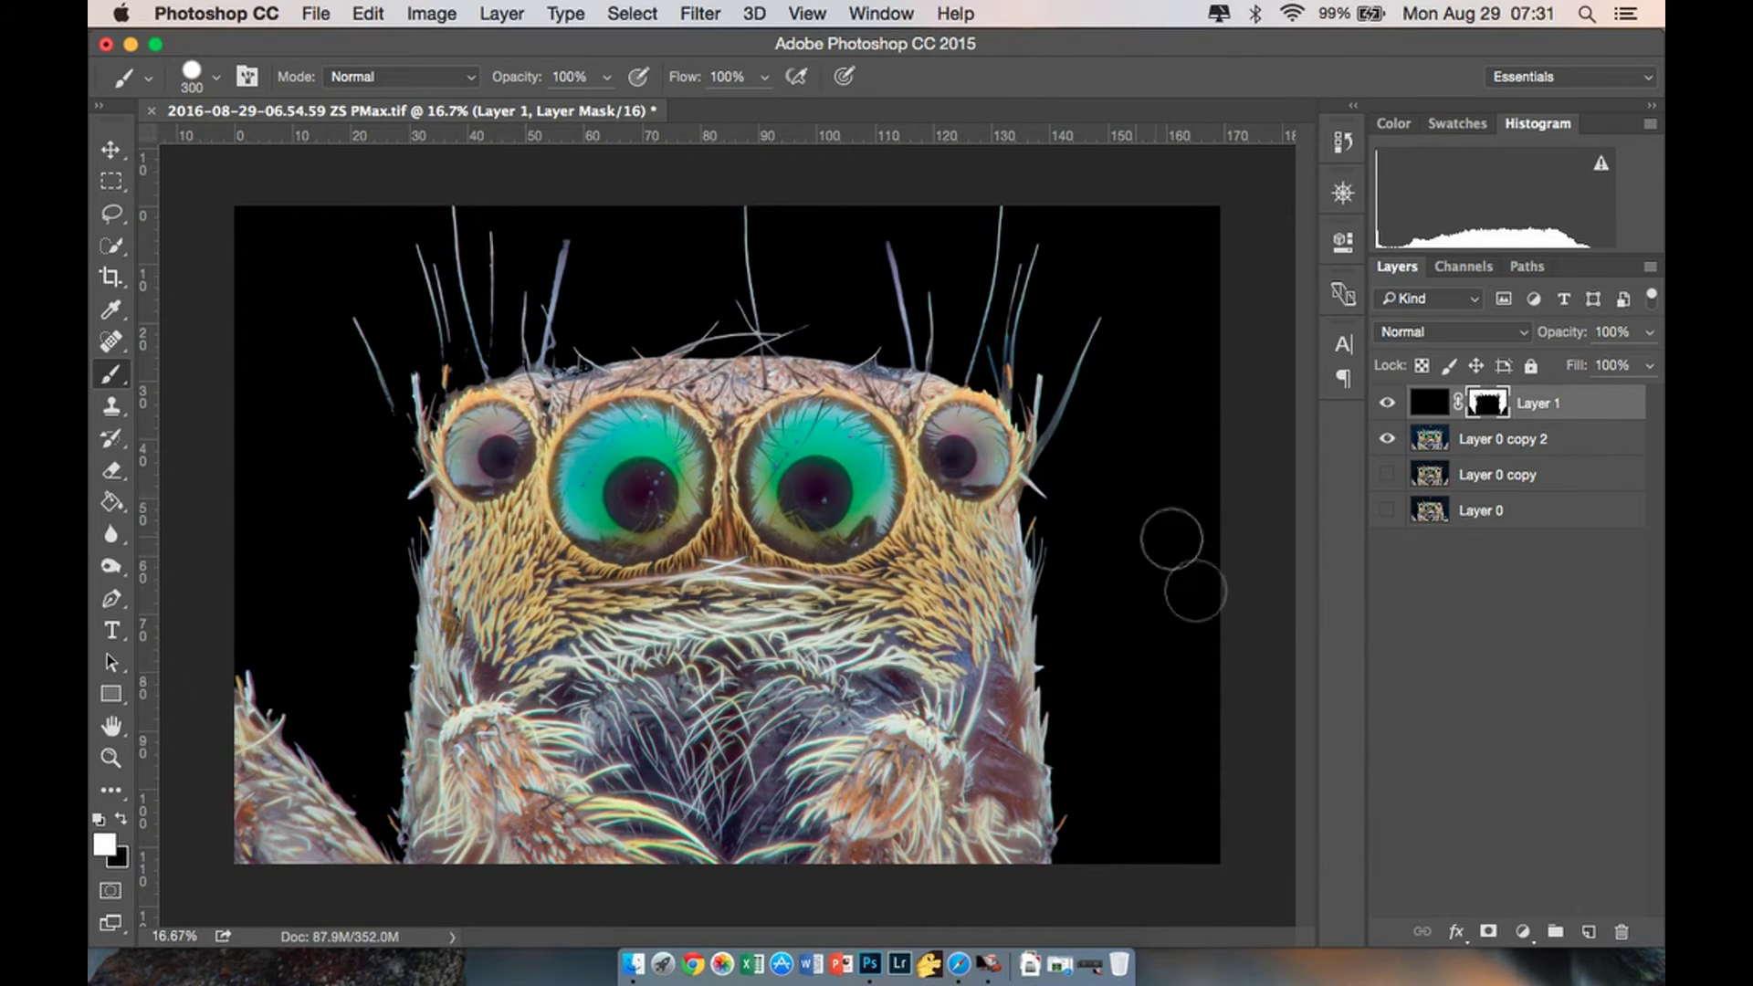
Duplicate Layer 0 copy 2 and the masked Layer 1, and hide the duplicate of Layer 1.
left_click(1534, 453)
key("super+j")
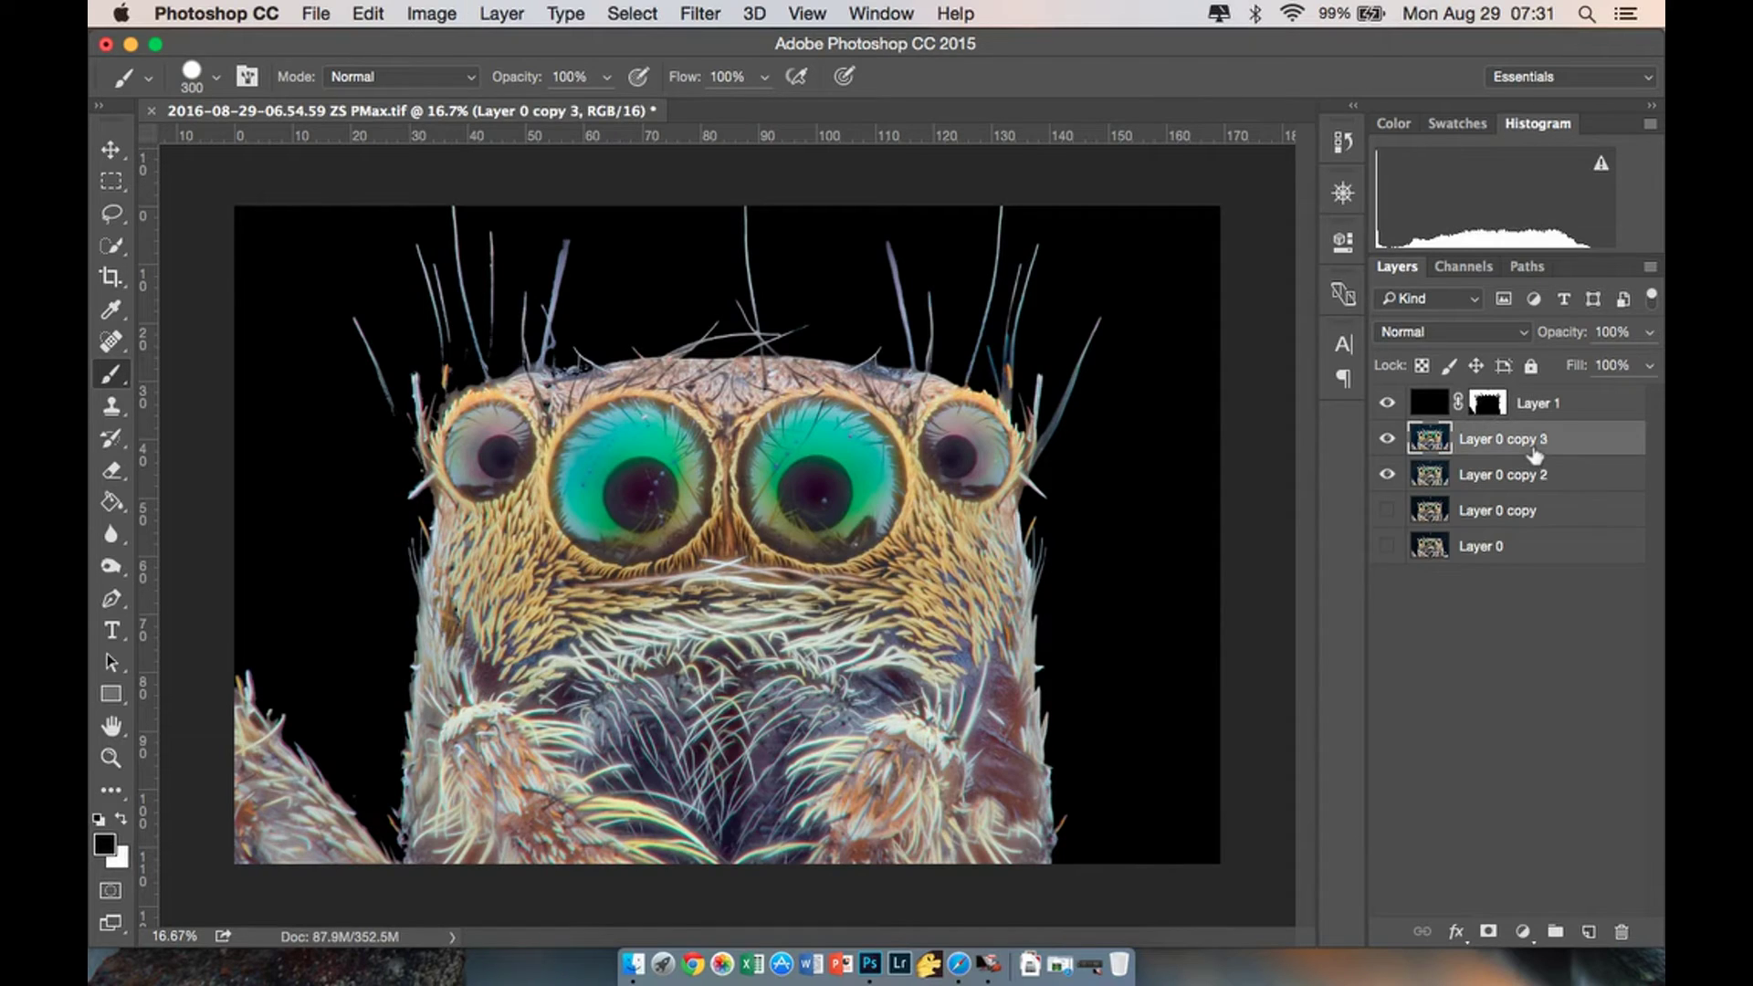
left_click(1552, 413)
key("super+j")
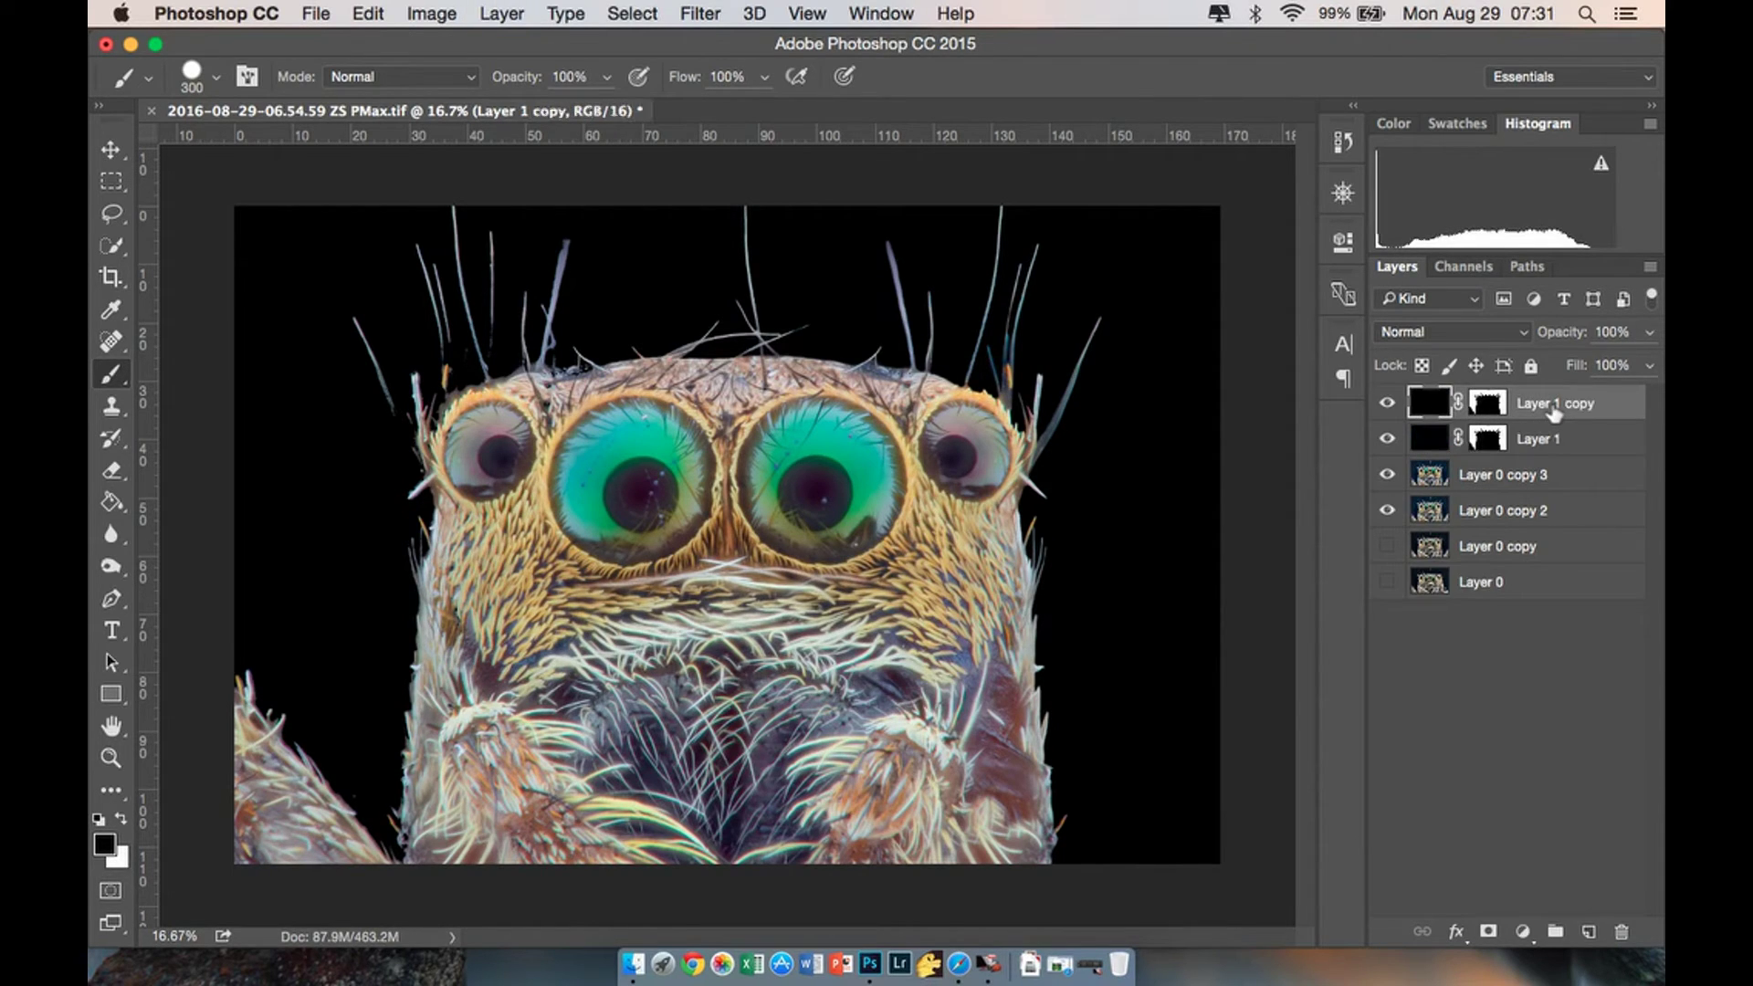
left_click(1387, 403)
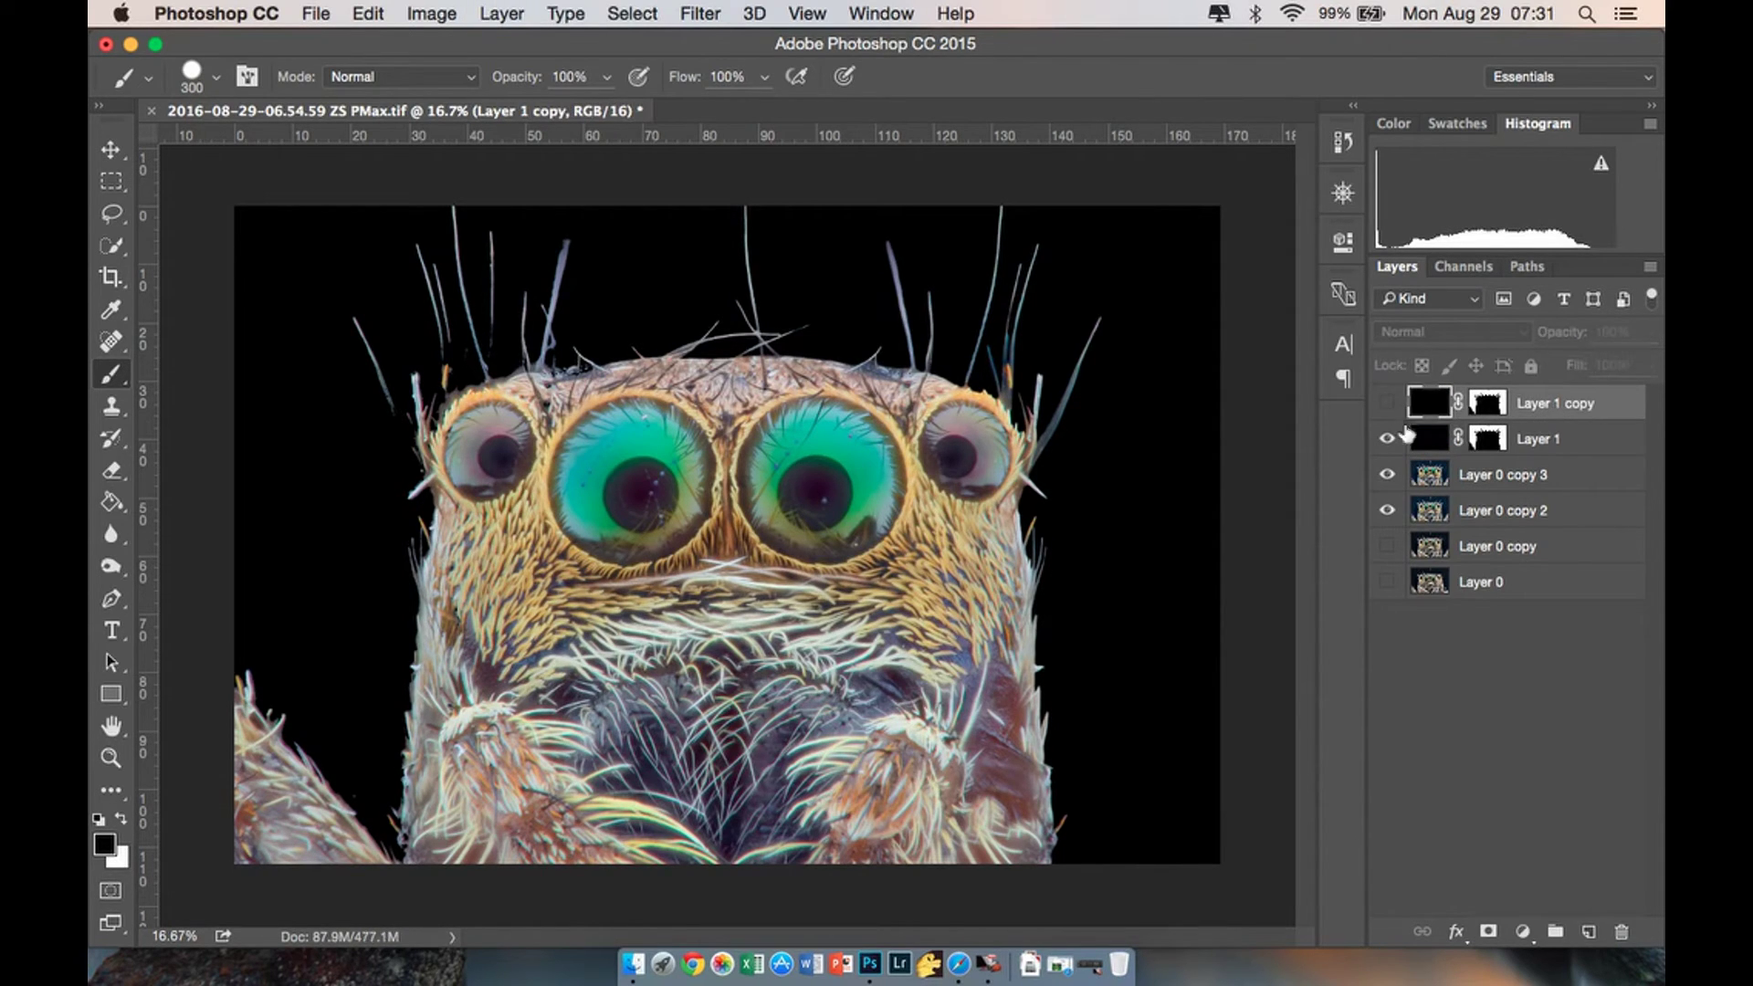
Merge the masked Layer 1 with Layer 0 copy 3 into a single layer.
left_click(1543, 442)
left_click(1567, 477, "shift")
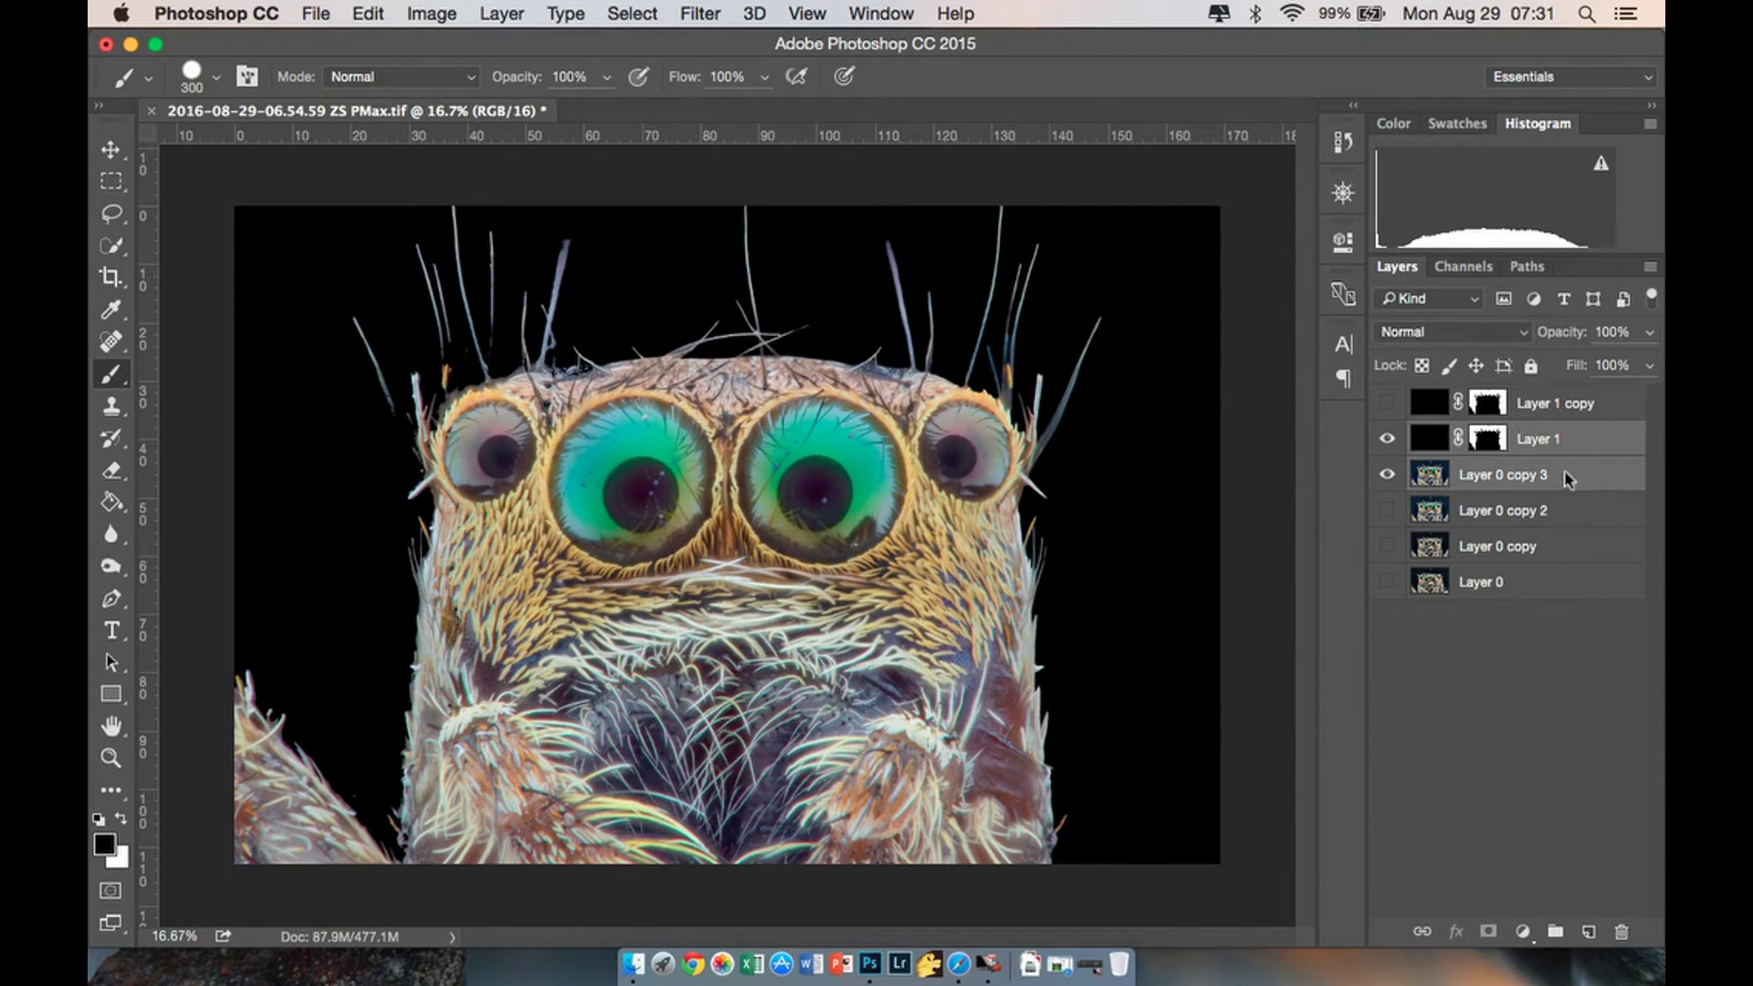
right_click(1567, 476)
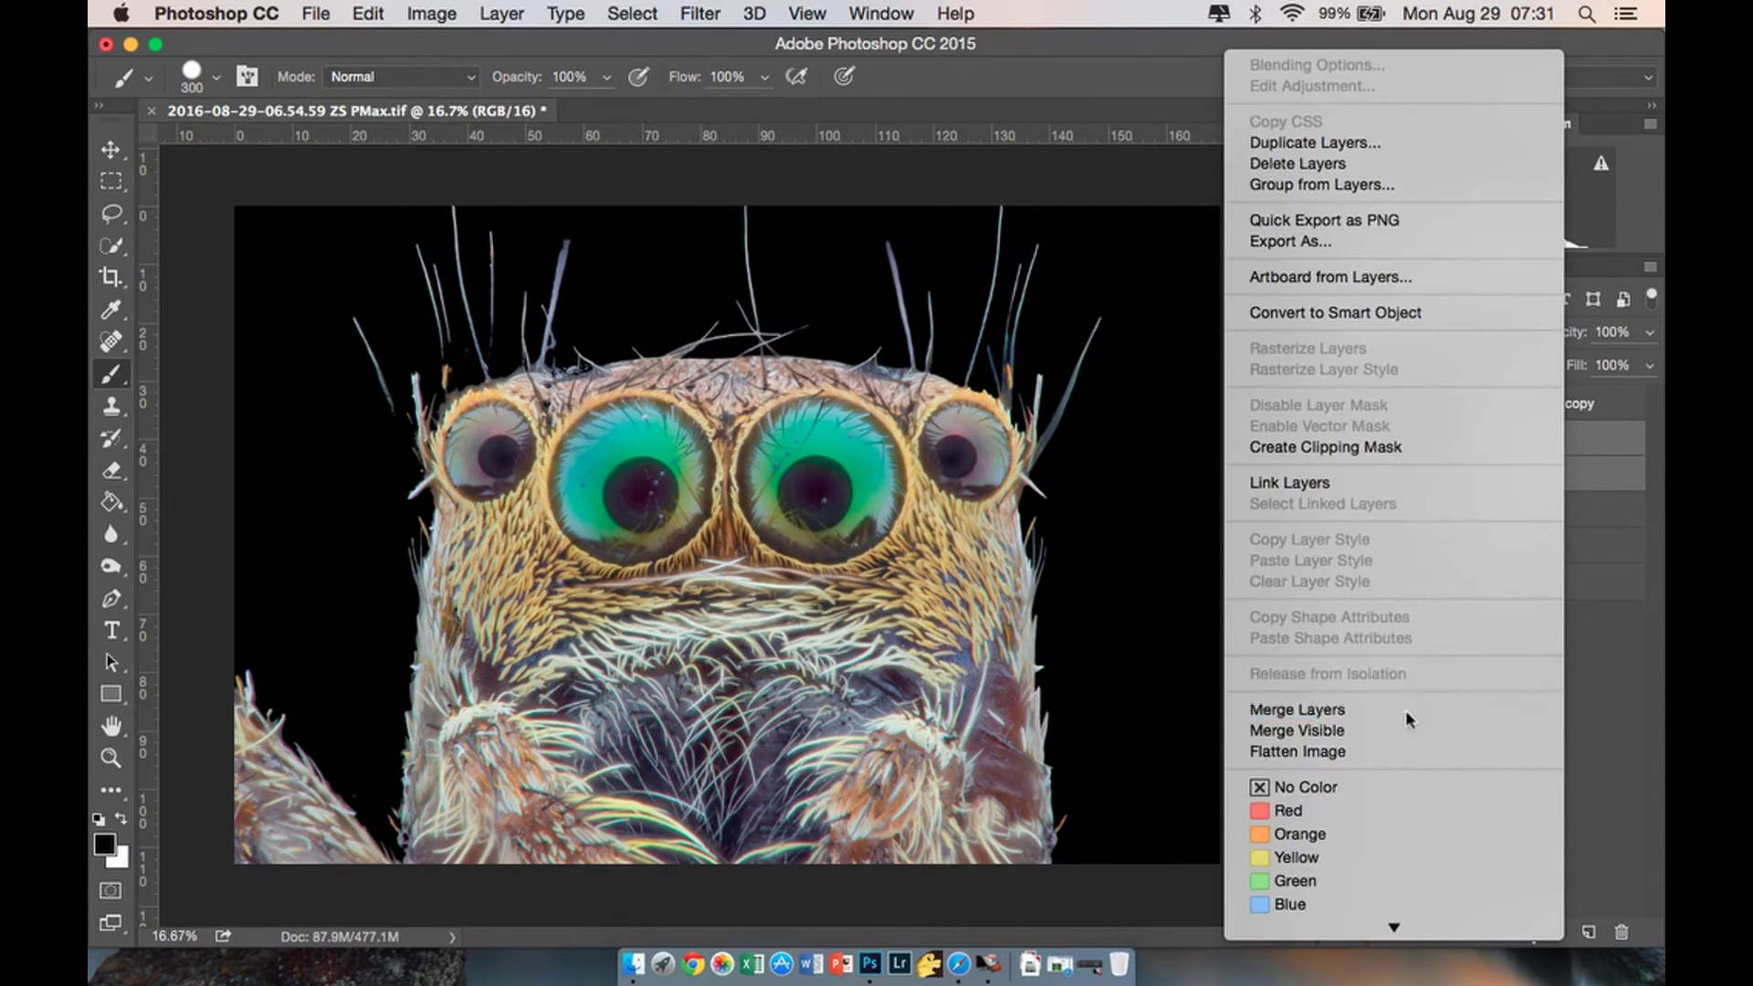
left_click(1406, 717)
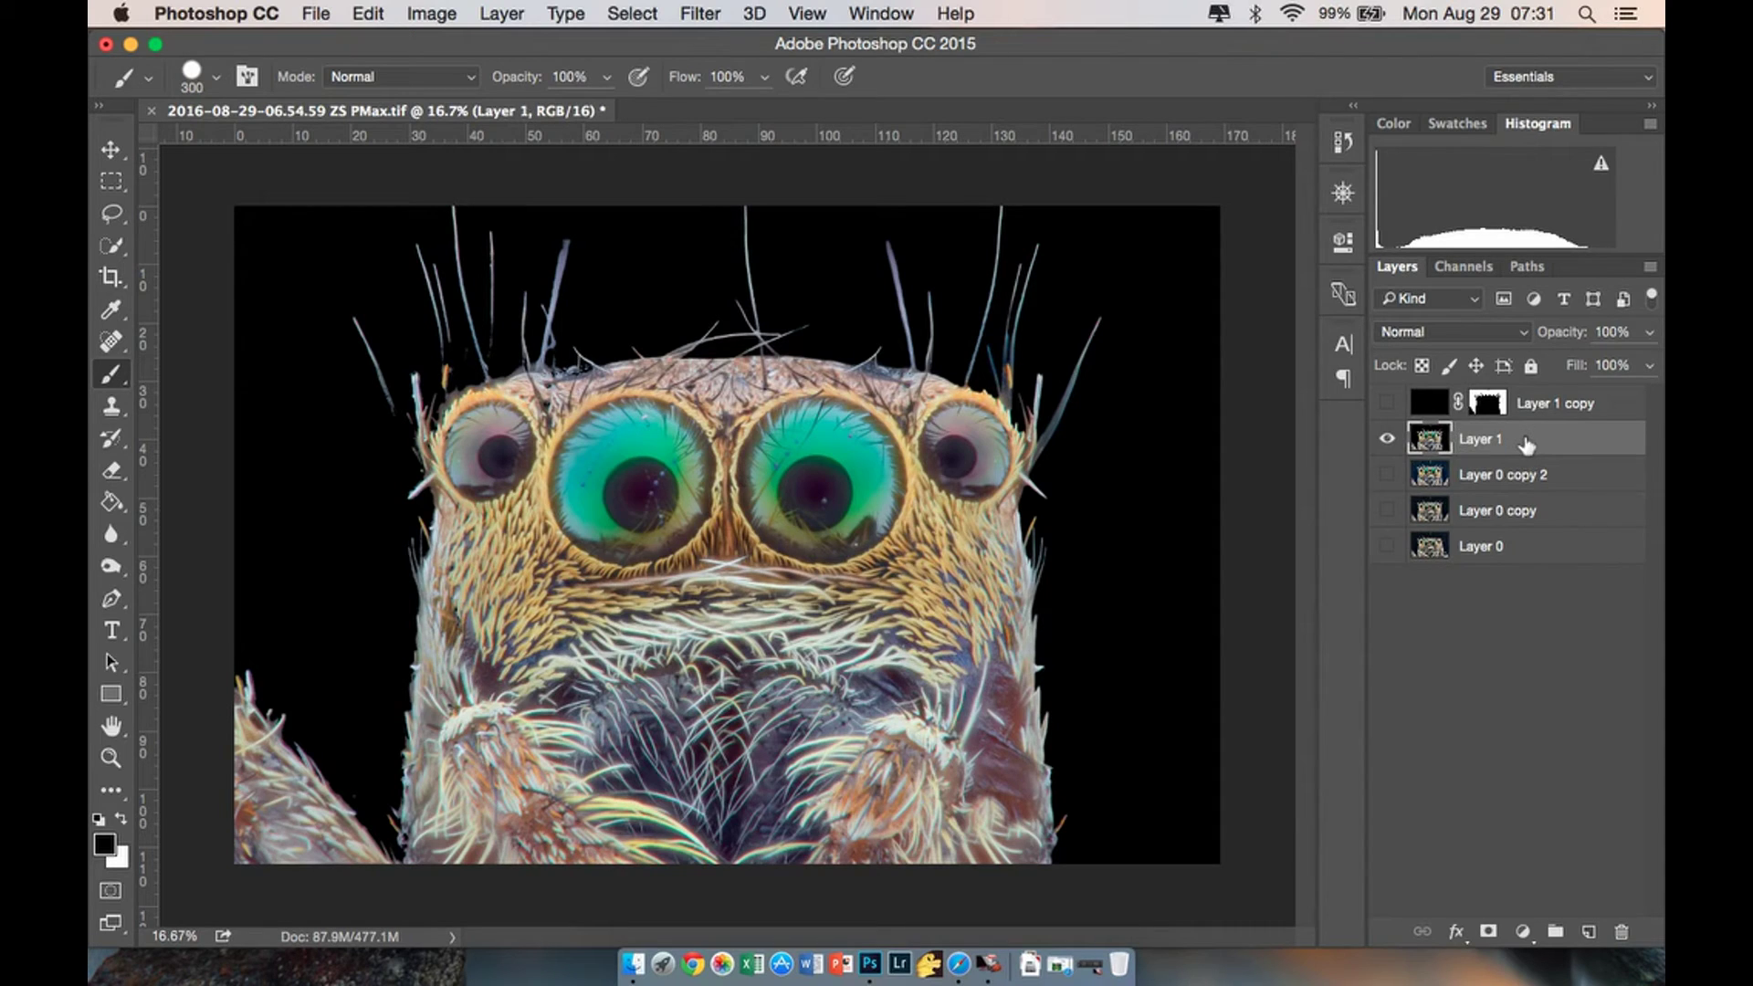
Duplicate the merged Layer 1 as Layer 1 copy 2 and flip the duplicate horizontally.
right_click(1527, 445)
left_click(1369, 522)
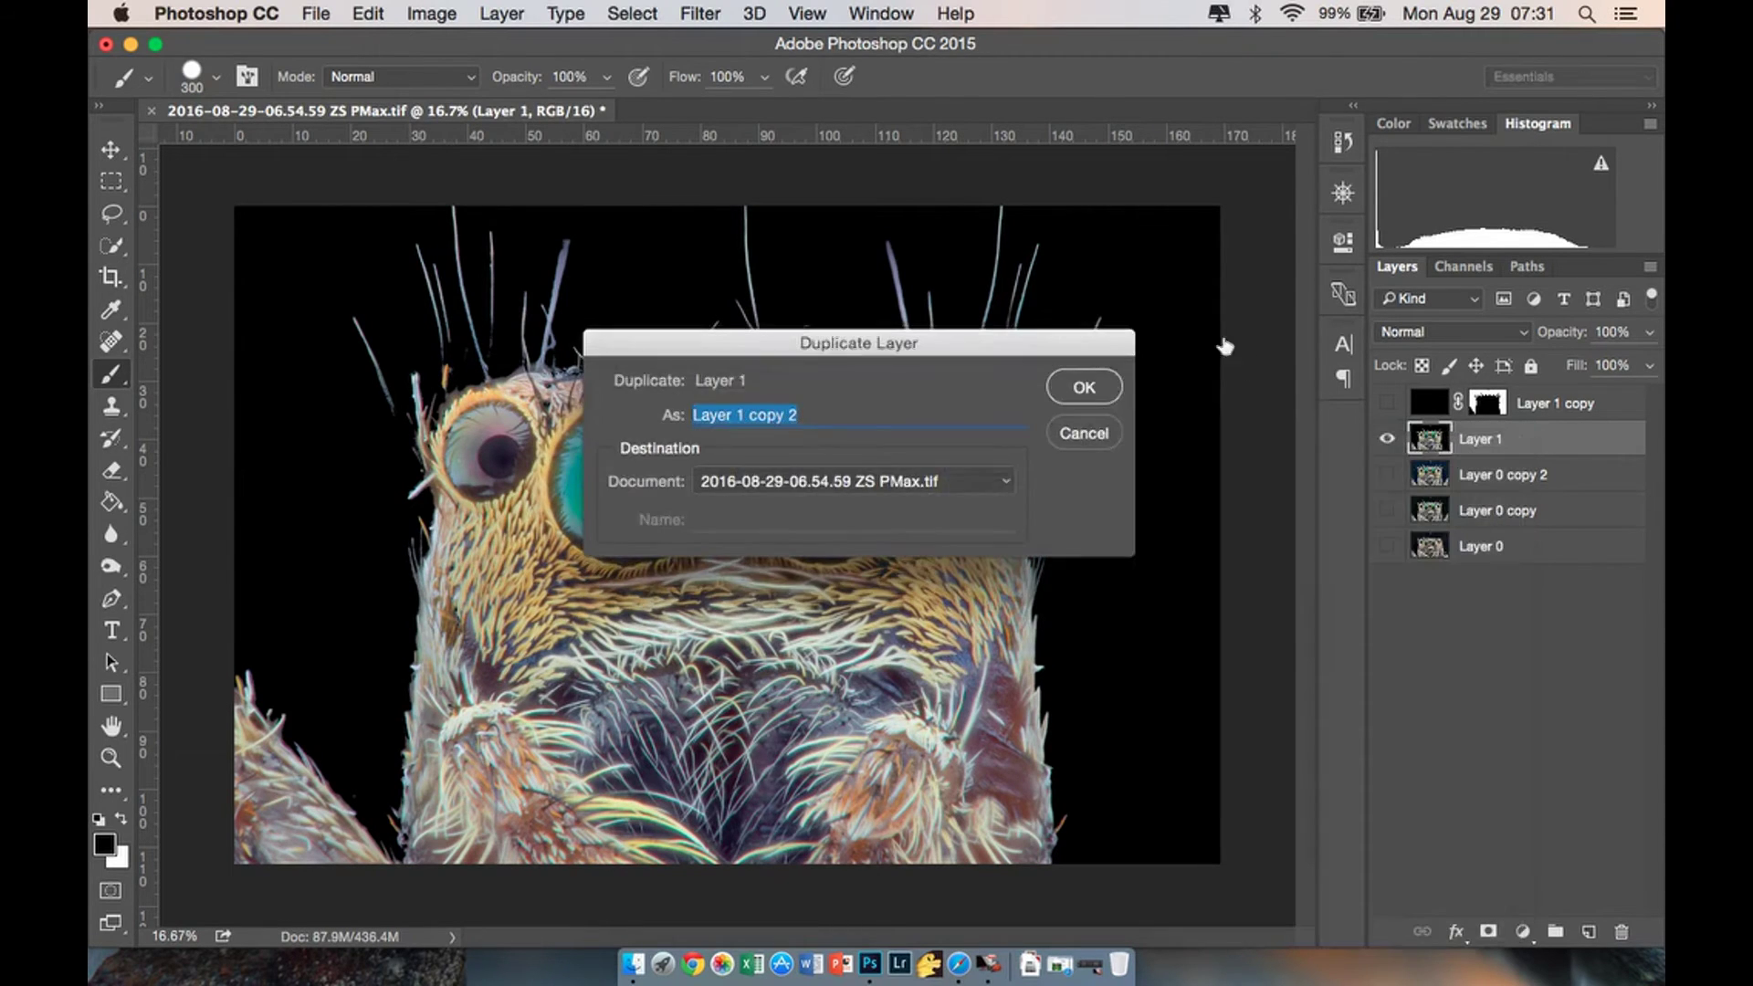
left_click(1084, 387)
left_click(368, 13)
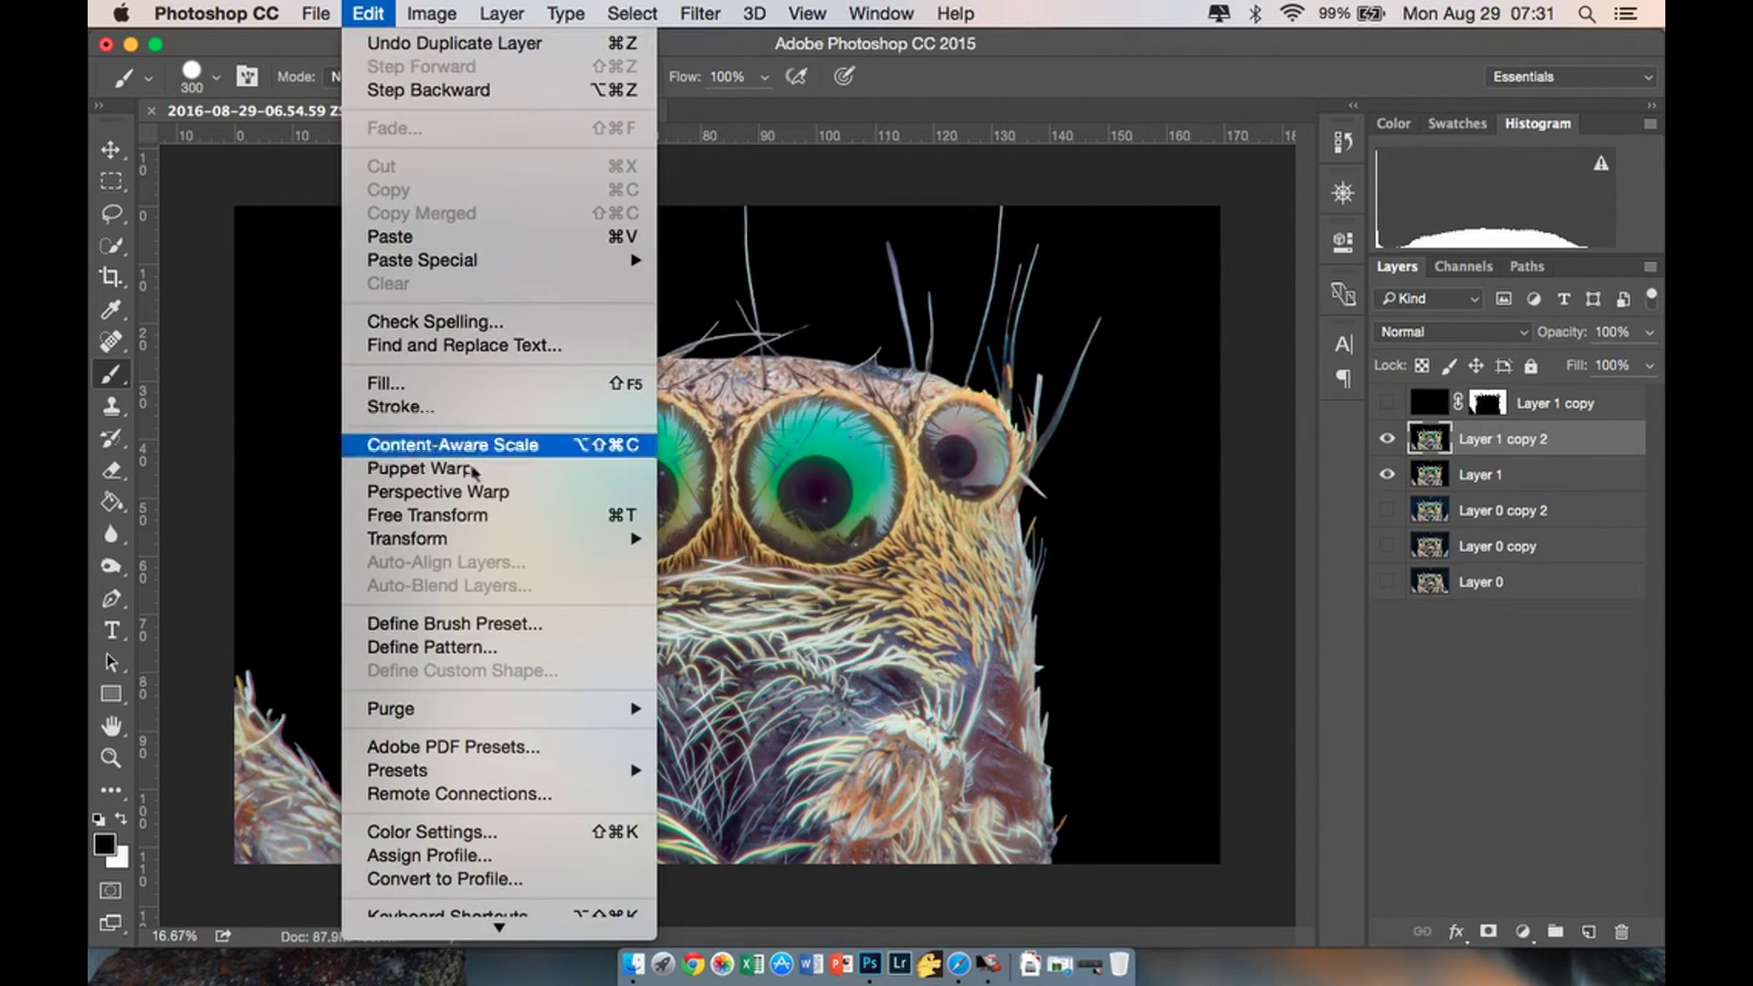
mouse_move(473, 534)
left_click(766, 816)
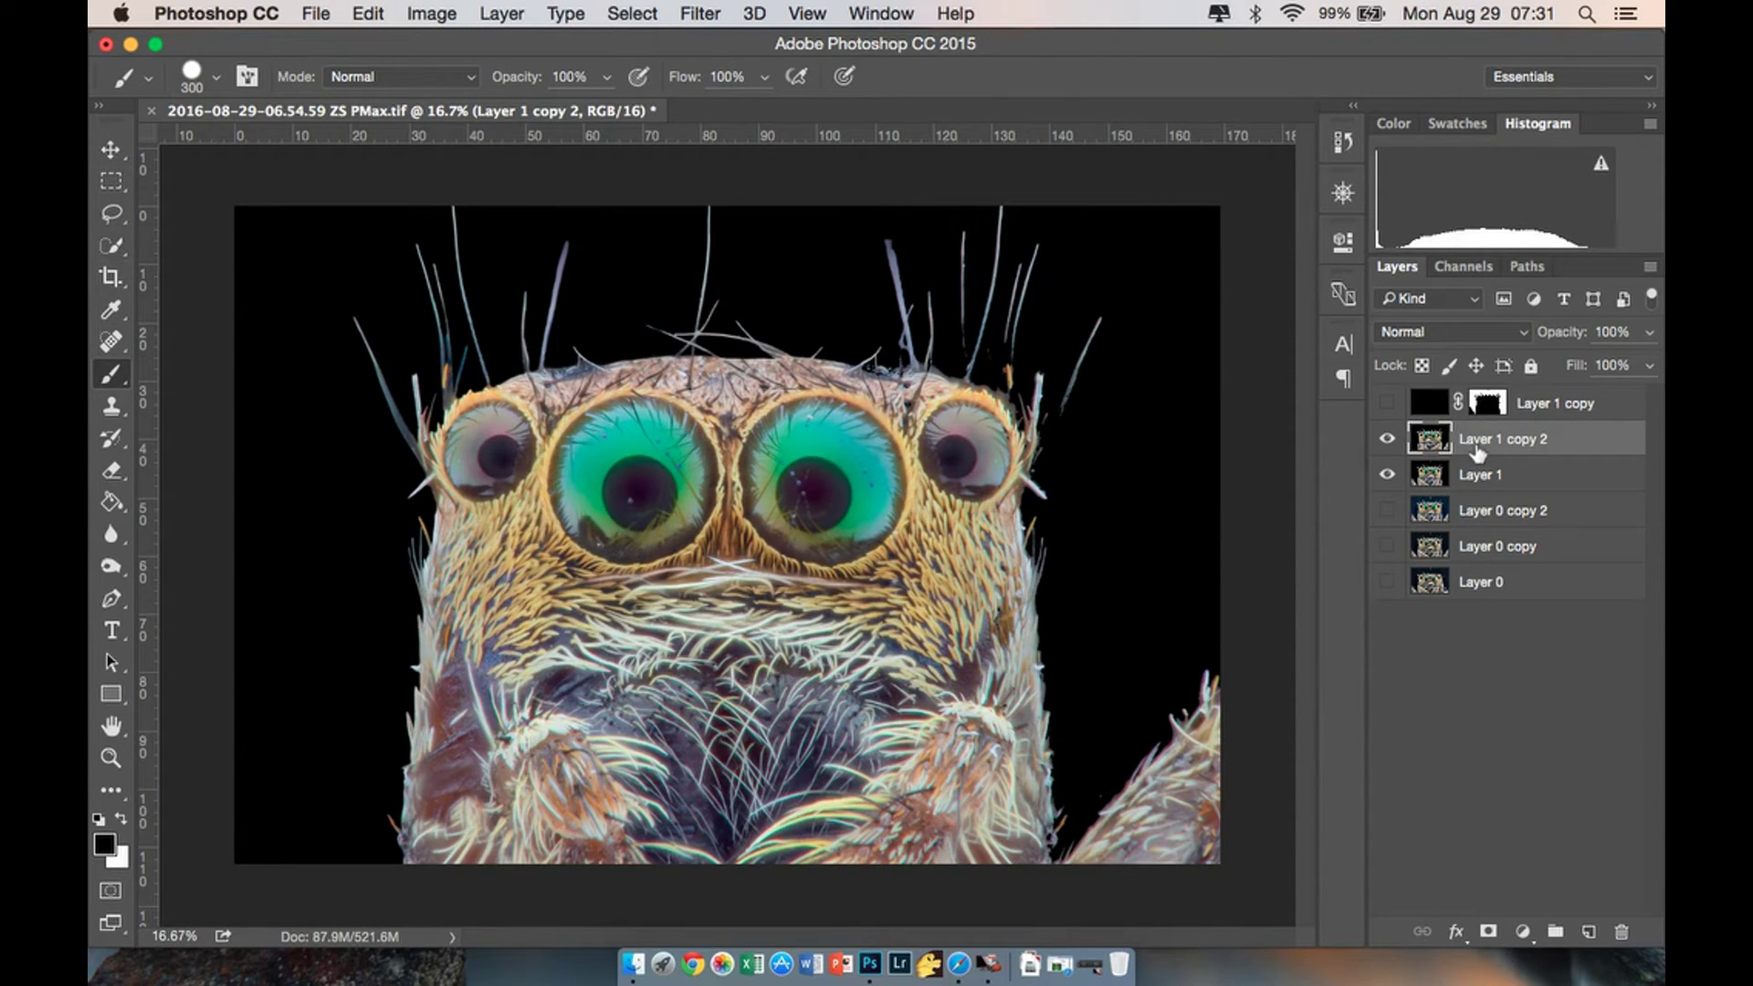
Add a mask to Layer 1 copy 2 and paint black over the right half of the head with a 1500 px, 15% hardness brush.
left_click(1488, 929)
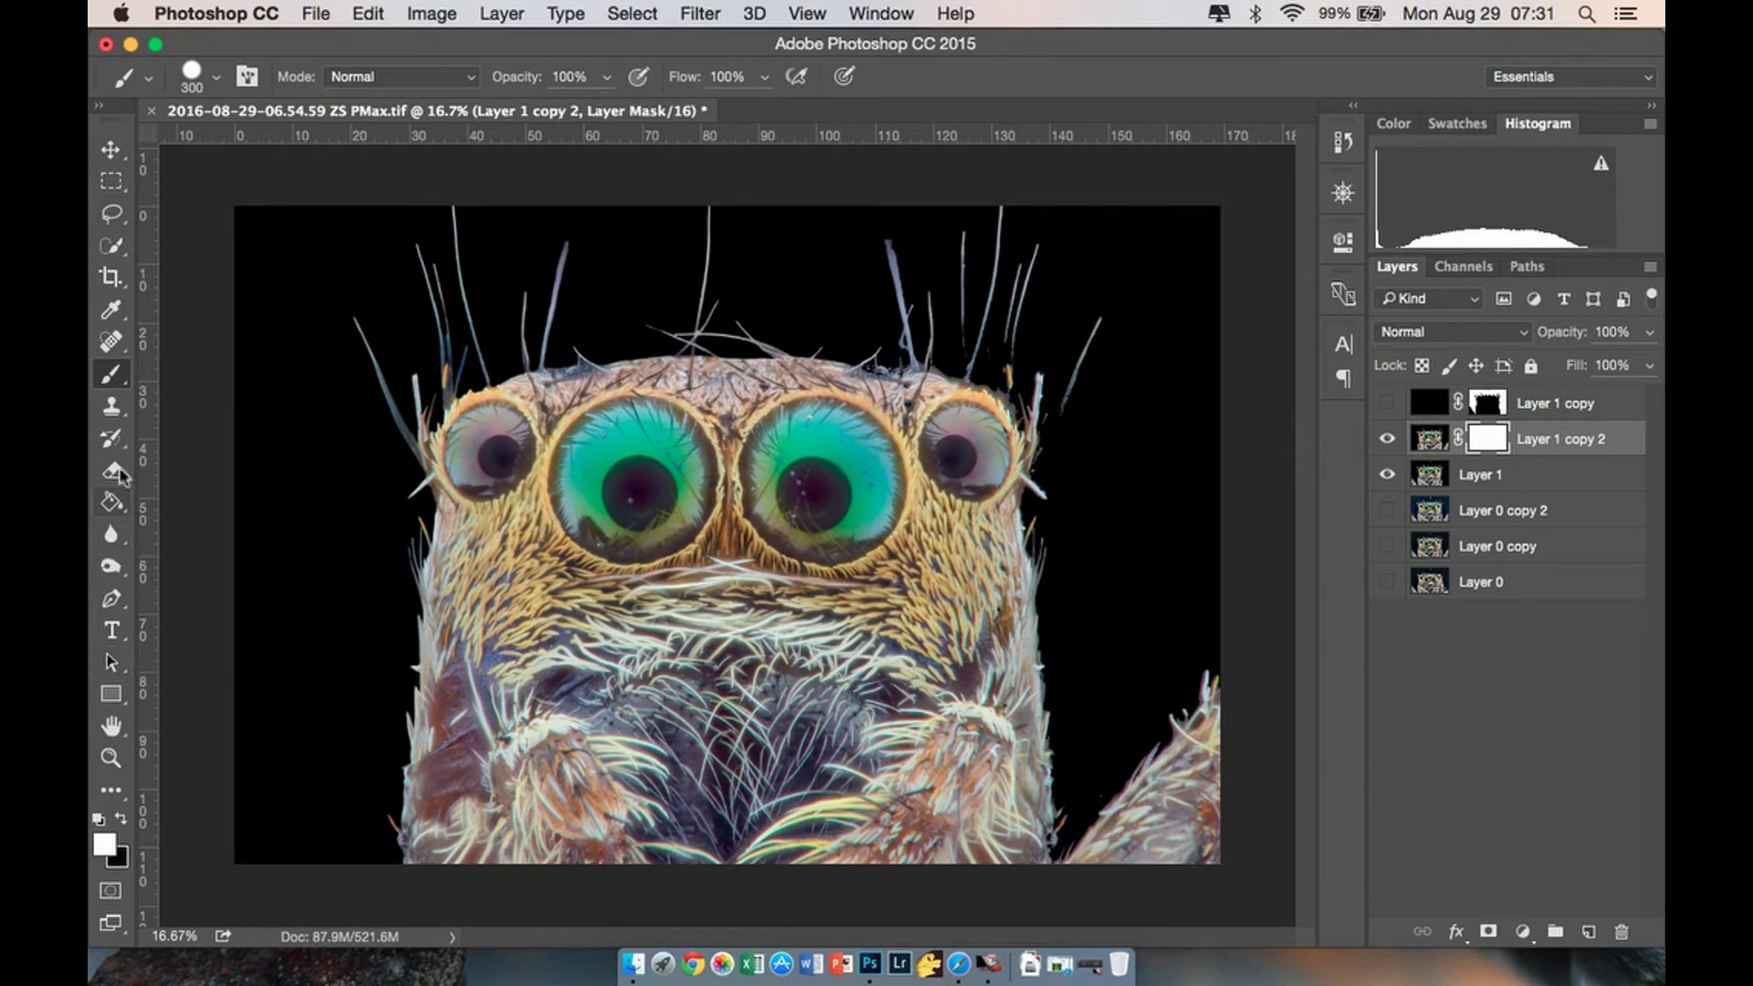
left_click(120, 819)
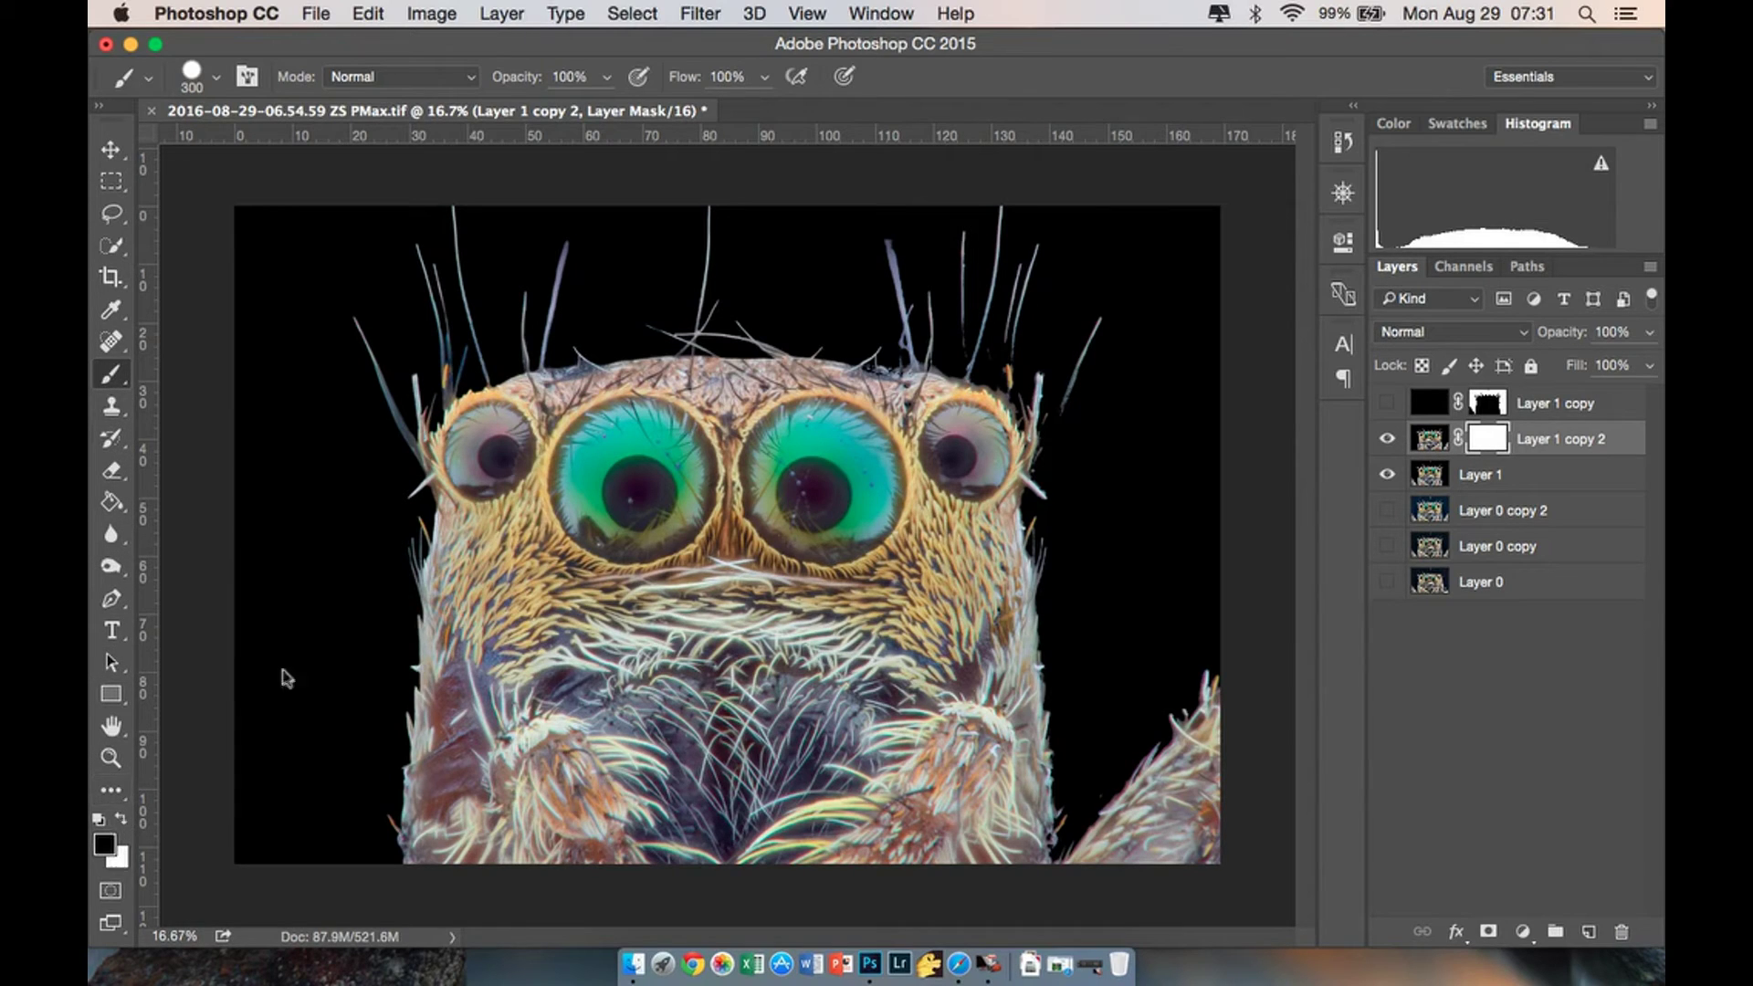
right_click(716, 507)
left_click(857, 610)
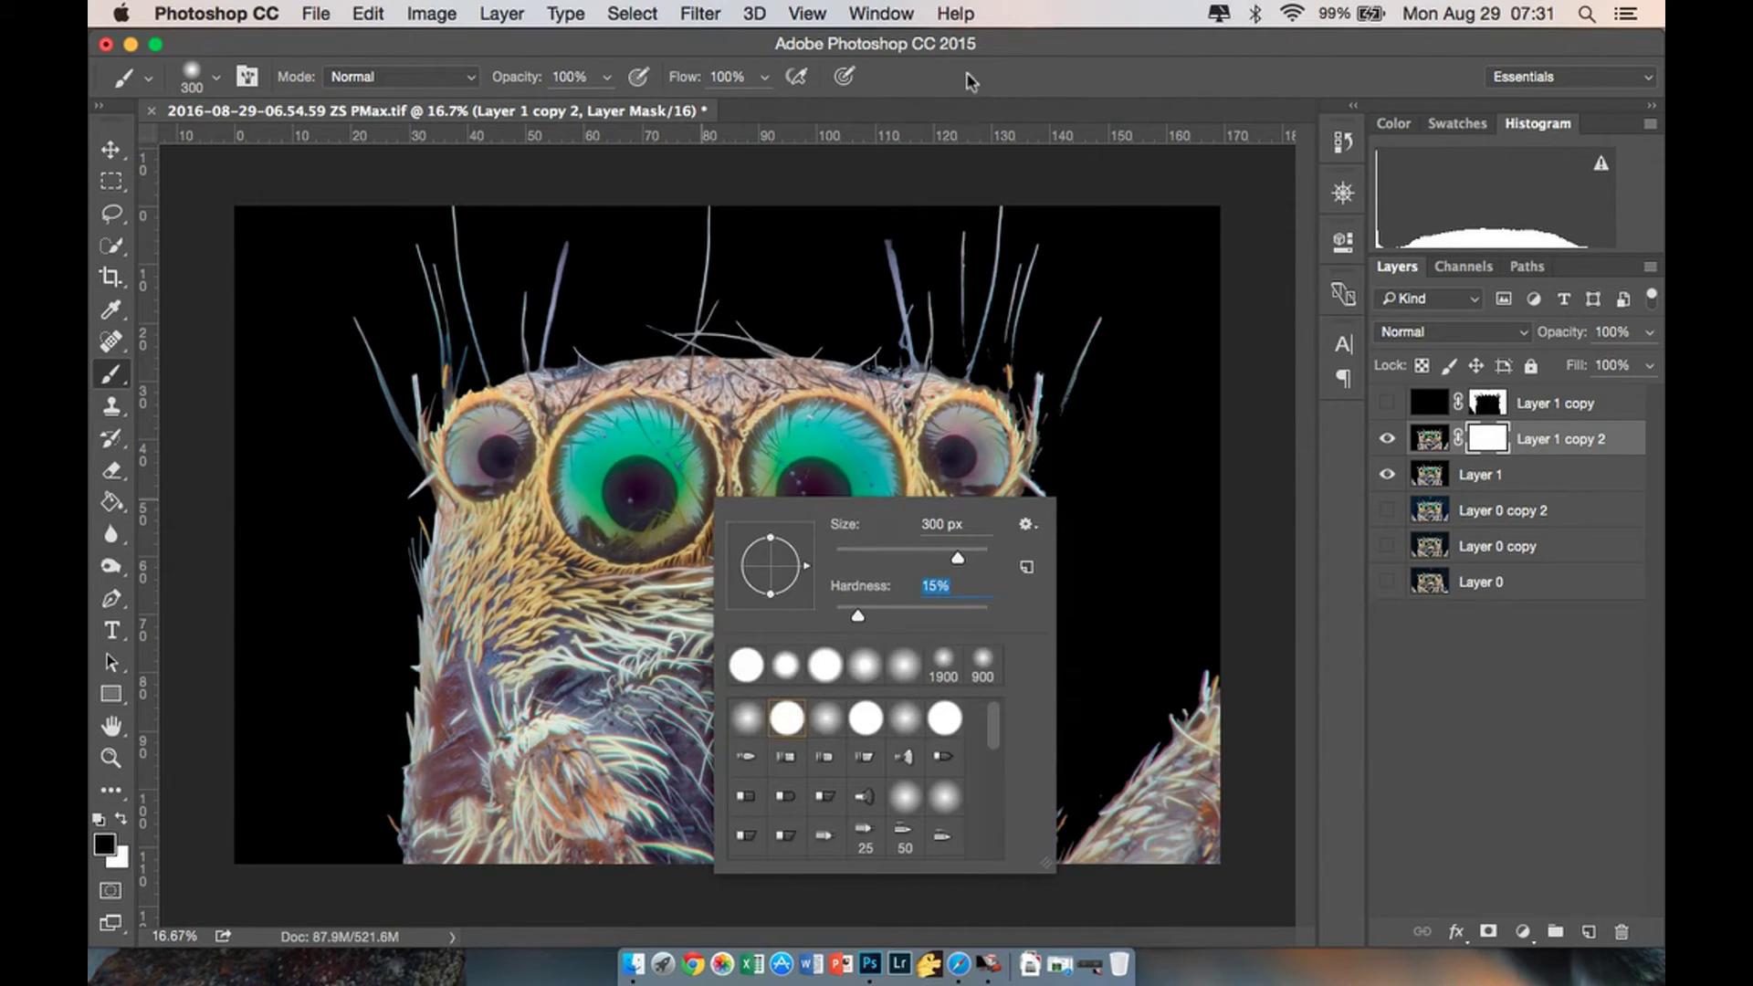
key("Return")
key("bracketright")
key("bracketright")
key("bracketright")
key("bracketright")
key("bracketright")
key("bracketright")
key("bracketright")
key("bracketright")
key("bracketright")
key("bracketright")
key("bracketright")
mouse_move(858, 619)
left_mouse_down()
mouse_move(1041, 489)
mouse_move(1094, 566)
mouse_move(965, 487)
mouse_move(1031, 466)
mouse_move(954, 703)
left_mouse_up()
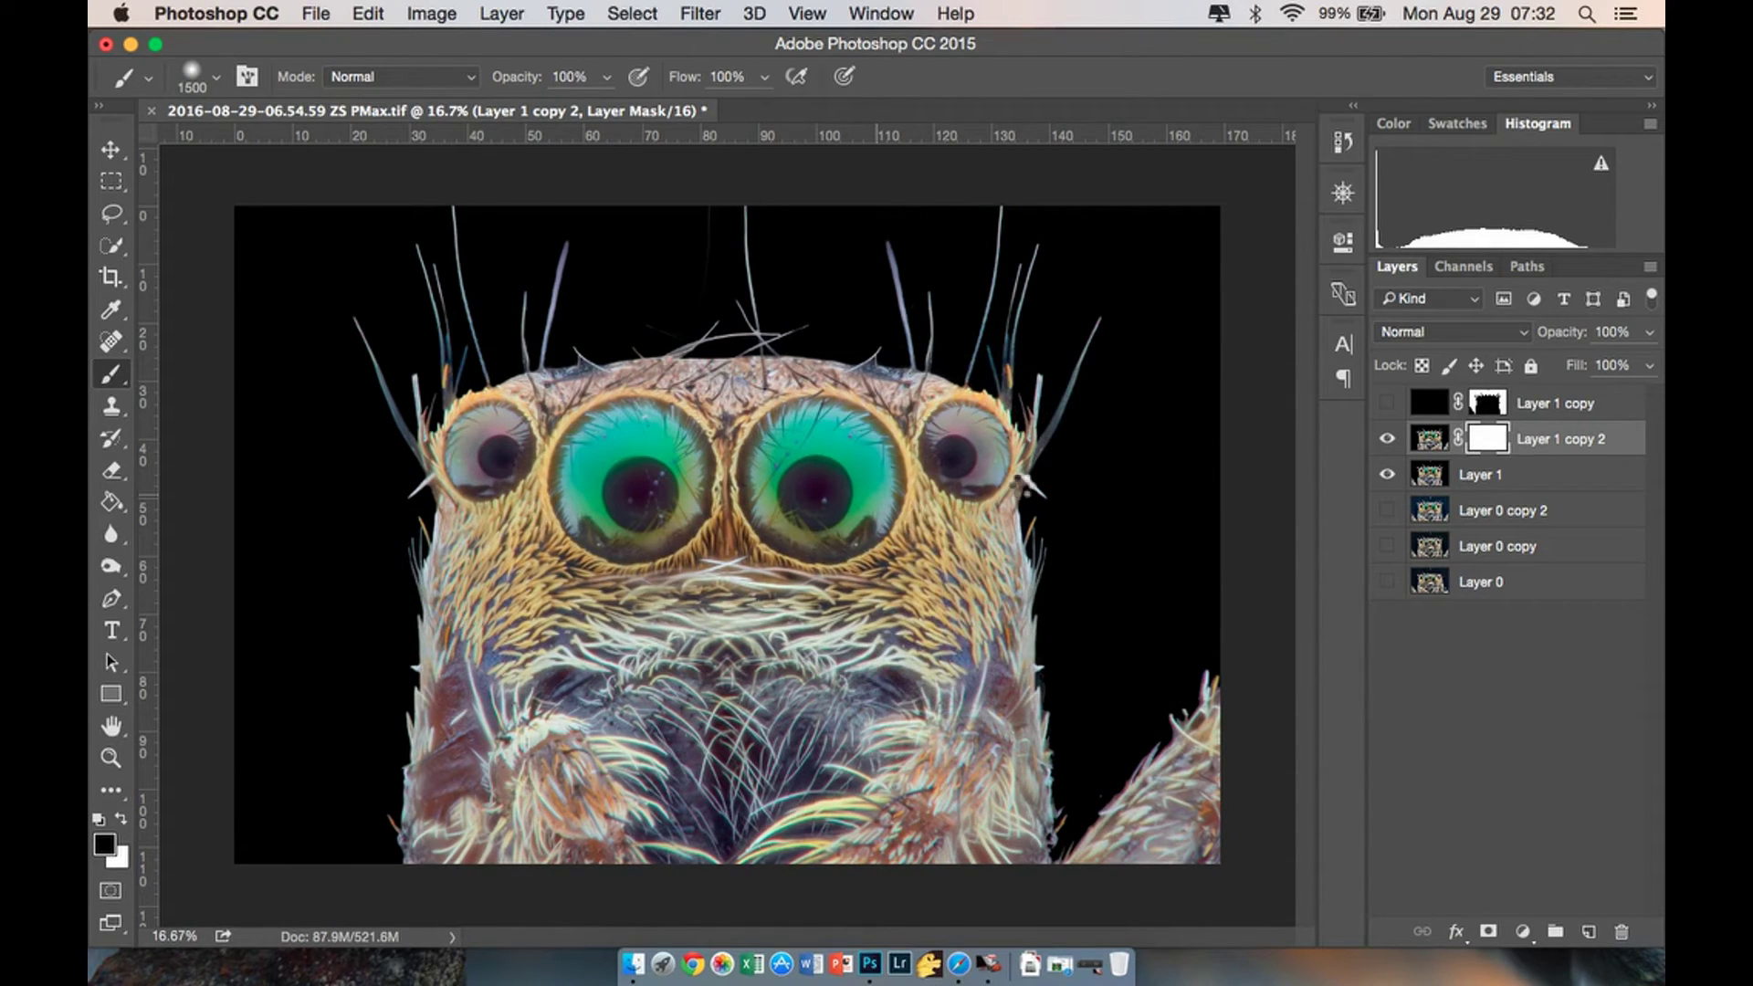
left_click_drag(1023, 491, 1085, 605)
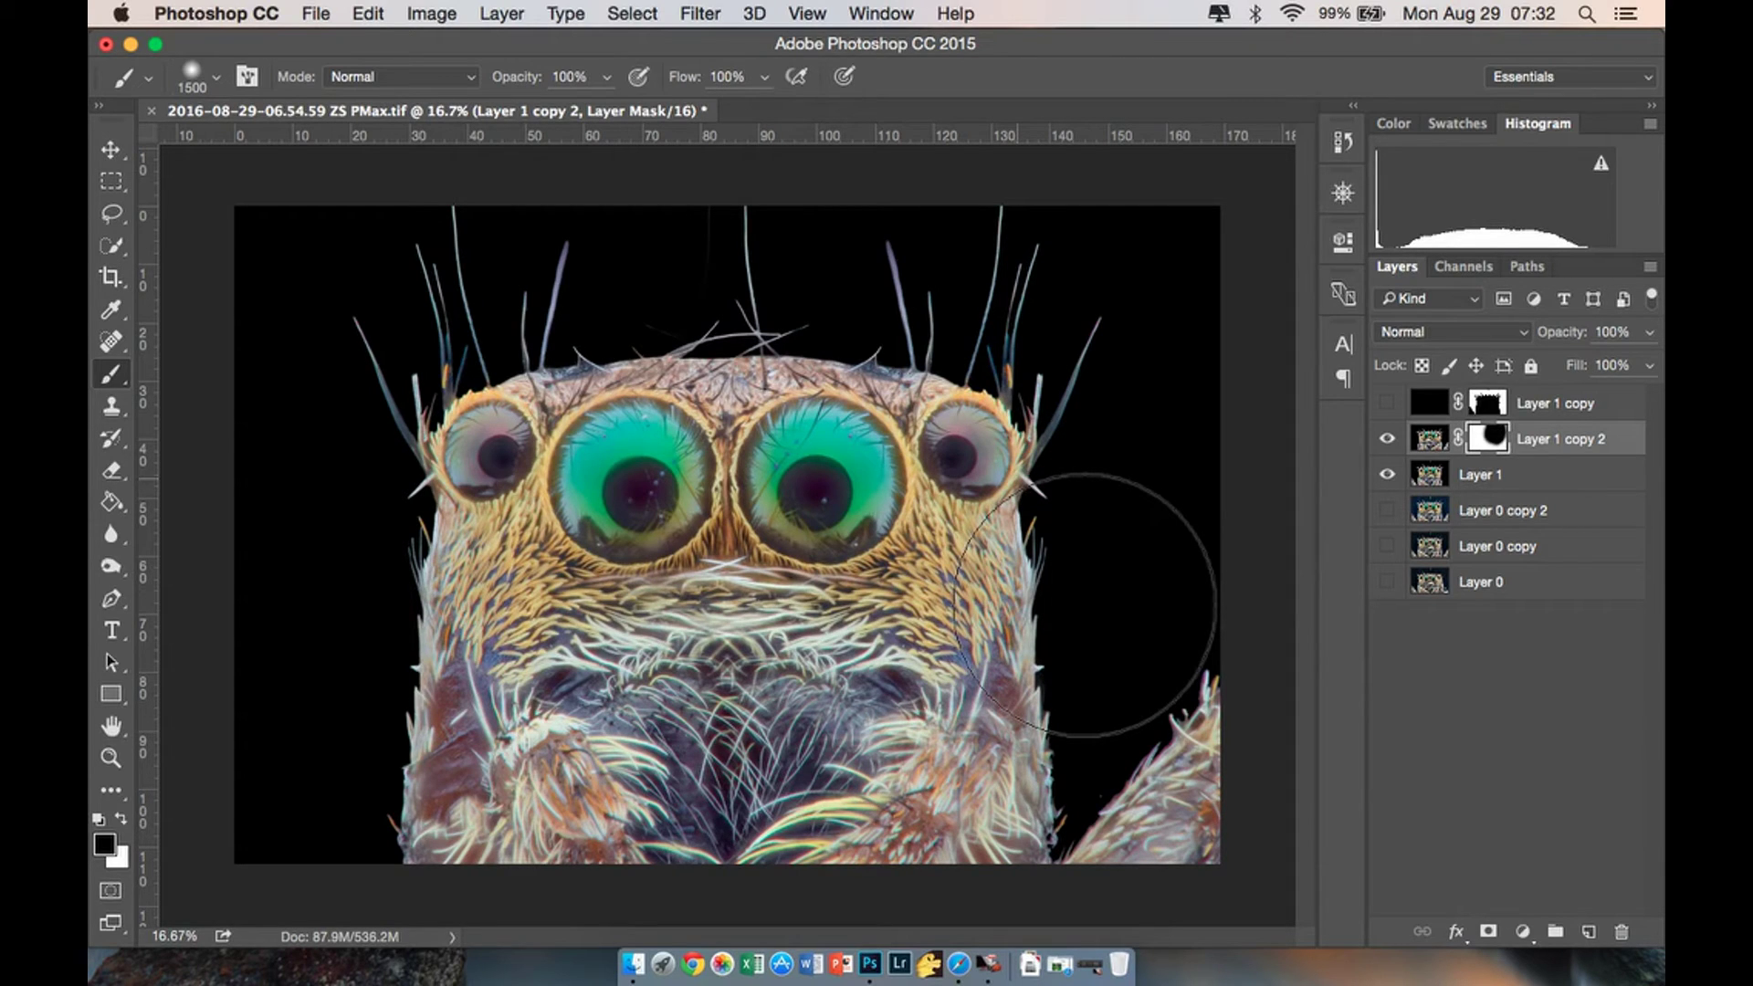
Mask out the mirrored leg at the image's lower right on Layer 1 copy 2 with a black 1000 px brush.
key("bracketleft")
key("bracketleft")
key("bracketleft")
key("bracketleft")
key("bracketleft")
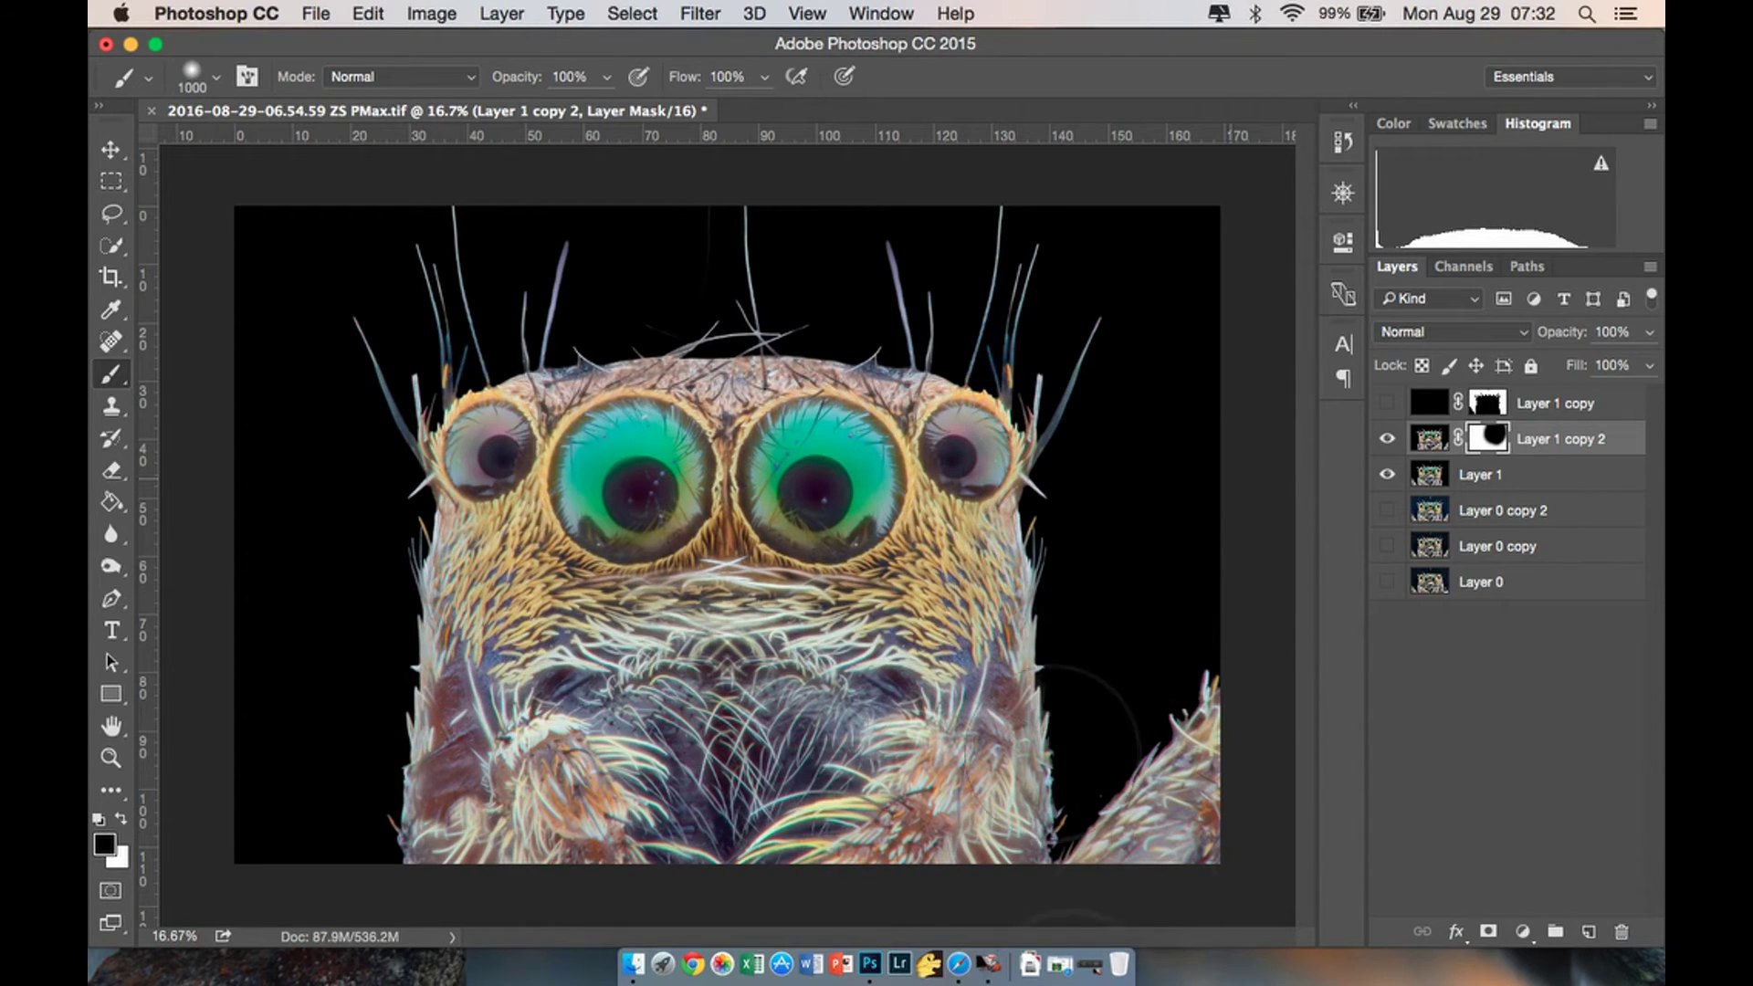
mouse_move(1160, 749)
left_mouse_down()
mouse_move(1093, 904)
mouse_move(748, 730)
mouse_move(658, 895)
mouse_move(905, 890)
left_mouse_up()
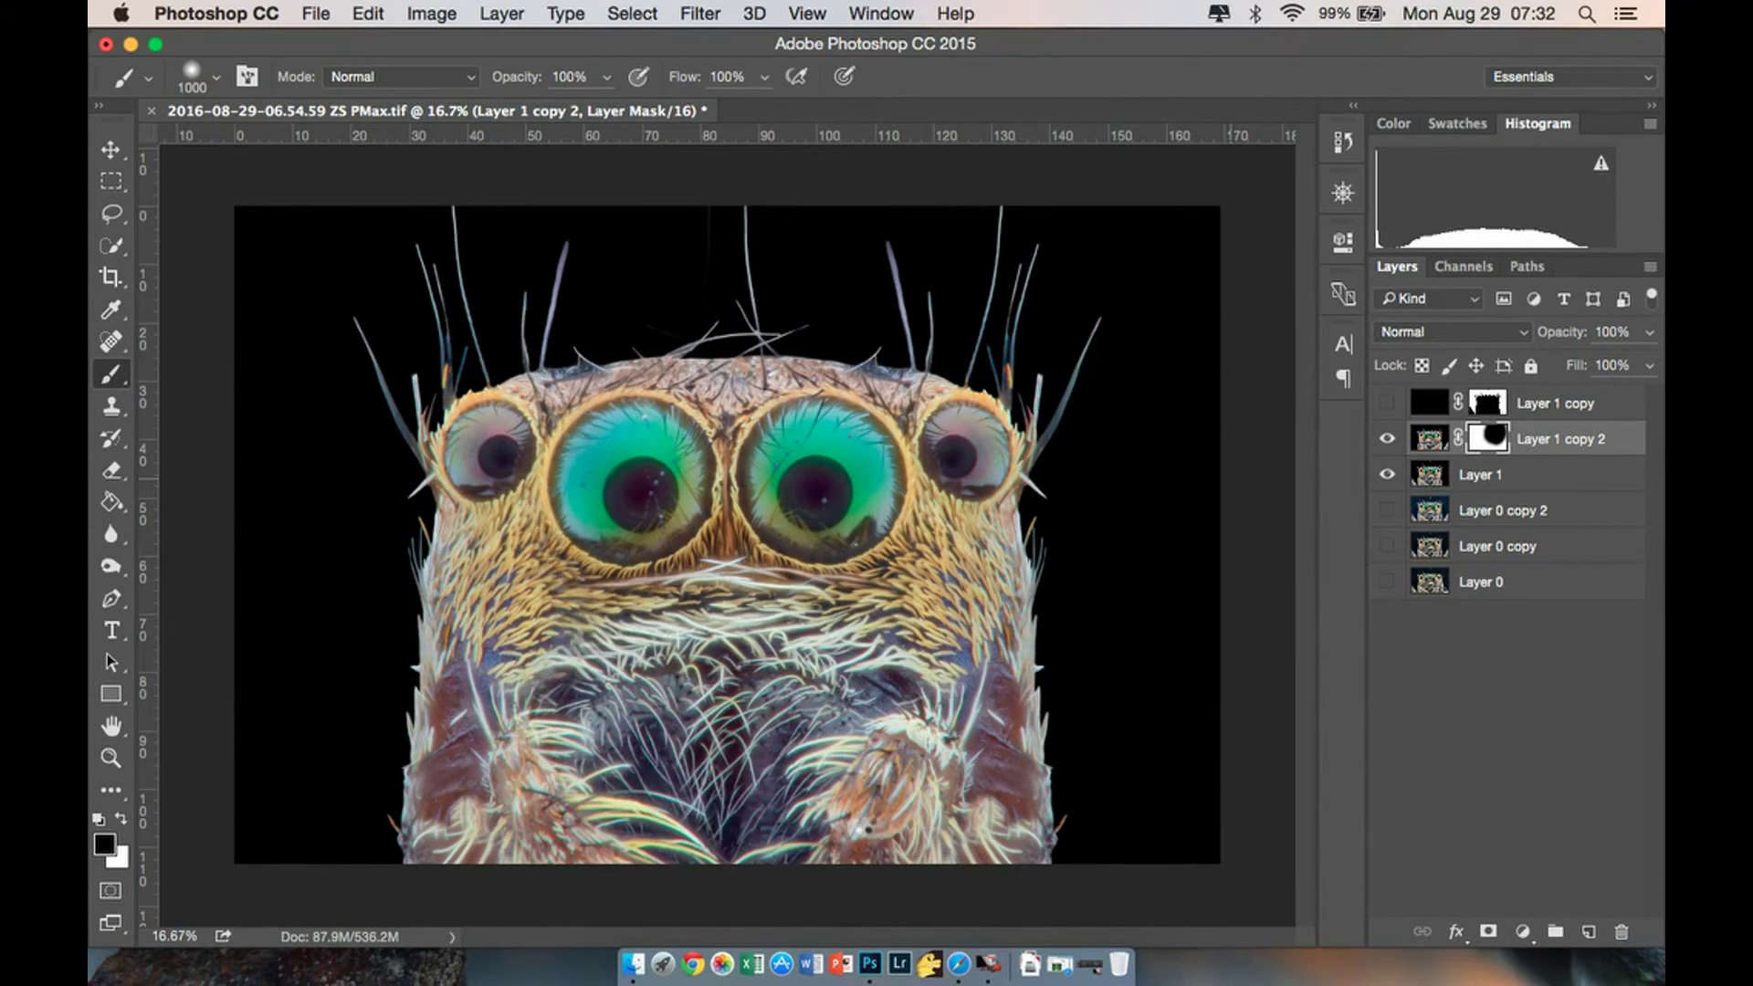
Paint black at 400 px on the mask to reveal the original lower left mouthpart beneath the mirrored layer.
key("bracketleft")
key("bracketleft")
key("bracketleft")
key("bracketleft")
key("bracketleft")
key("bracketleft")
mouse_move(511, 812)
left_mouse_down()
mouse_move(516, 694)
mouse_move(470, 756)
mouse_move(502, 594)
mouse_move(607, 671)
left_mouse_up()
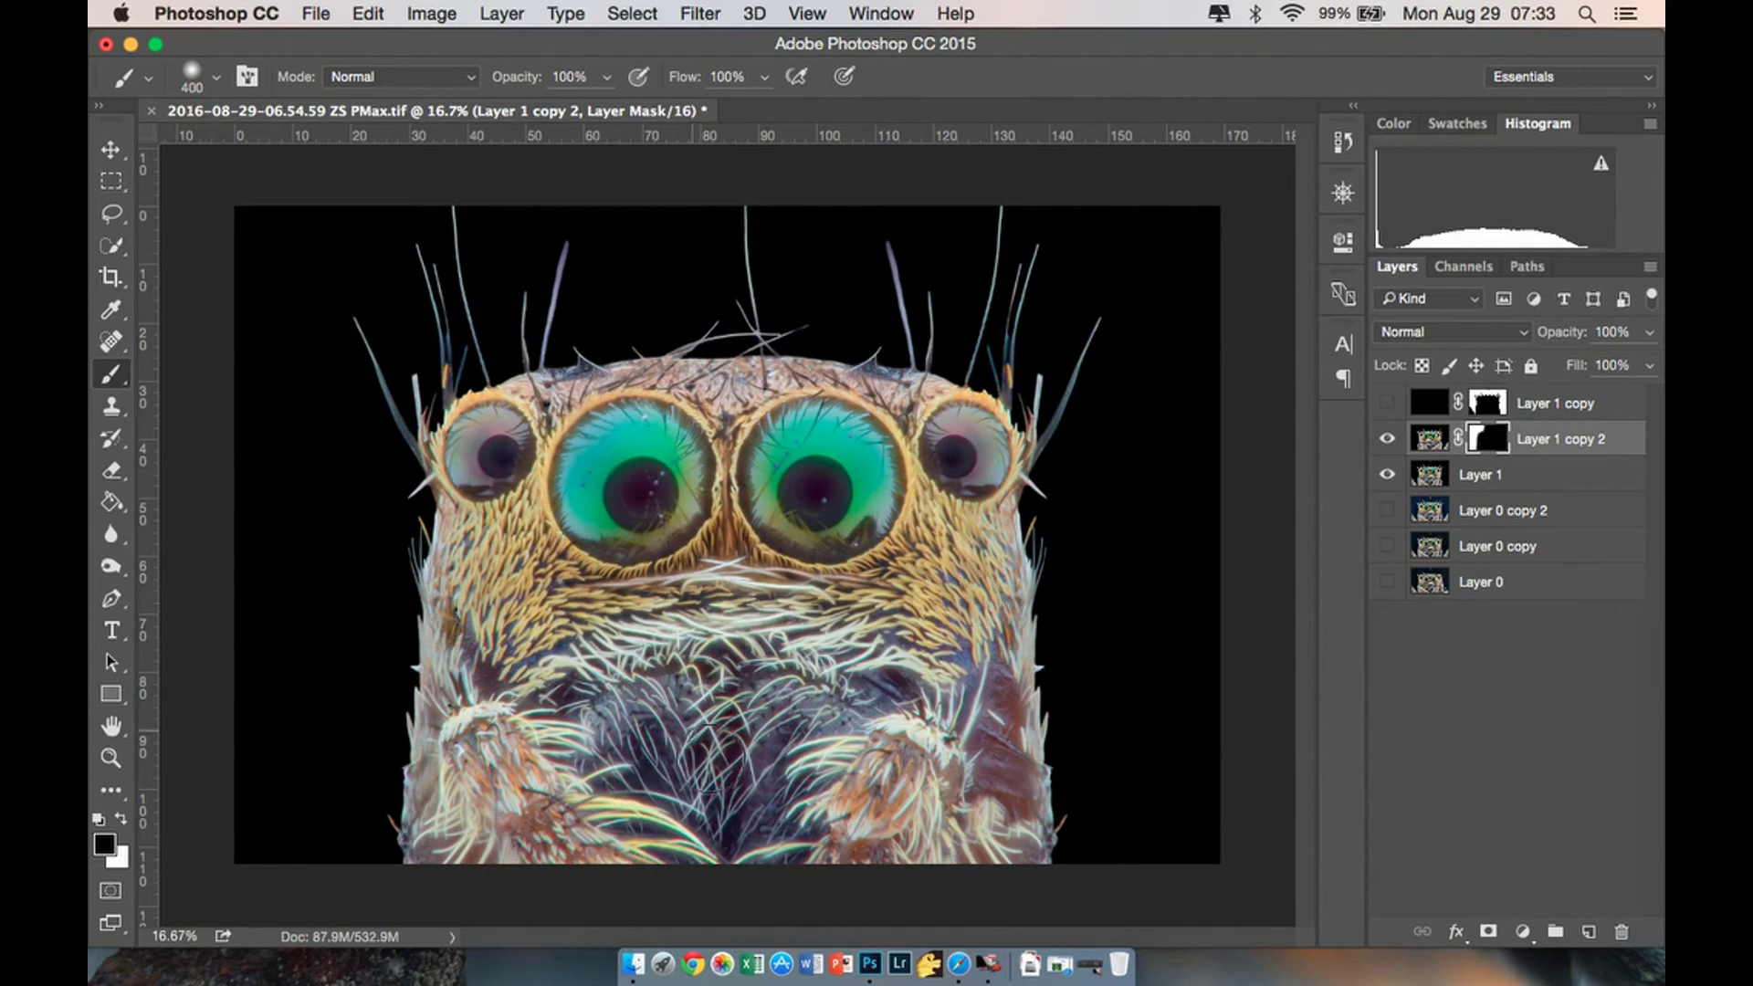
Merge Layer 1 copy 2 with Layer 1.
left_click(1611, 470, "shift")
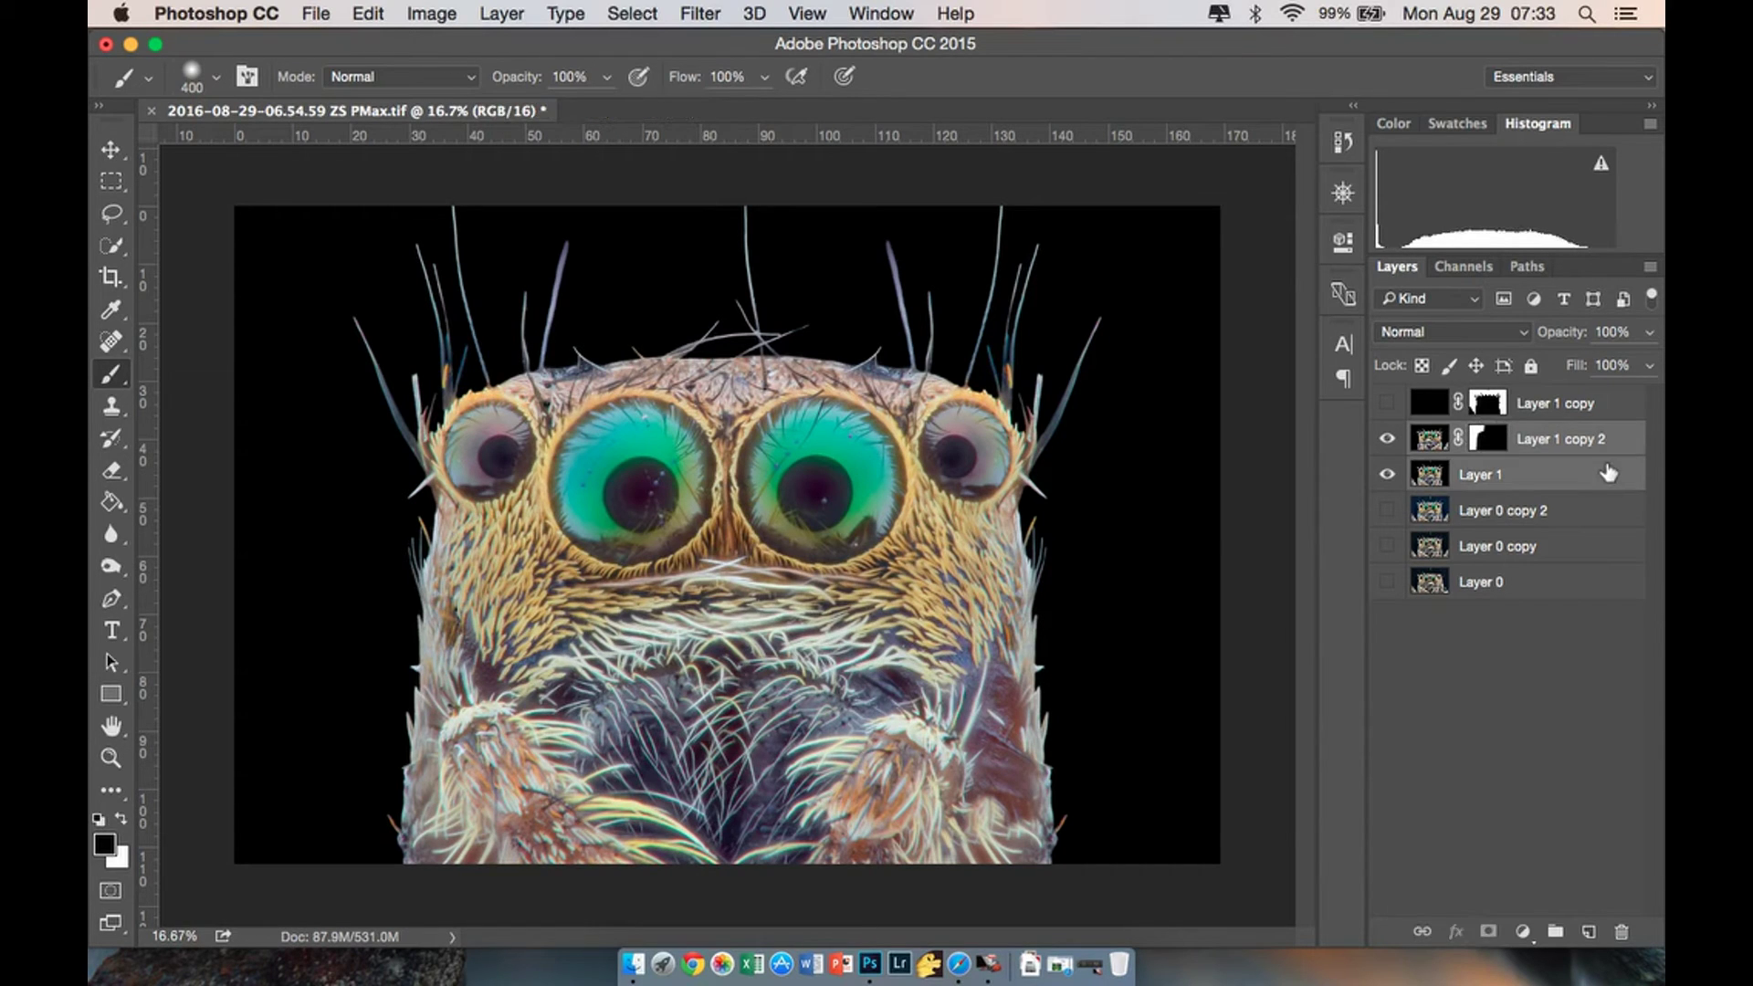
right_click(1609, 472)
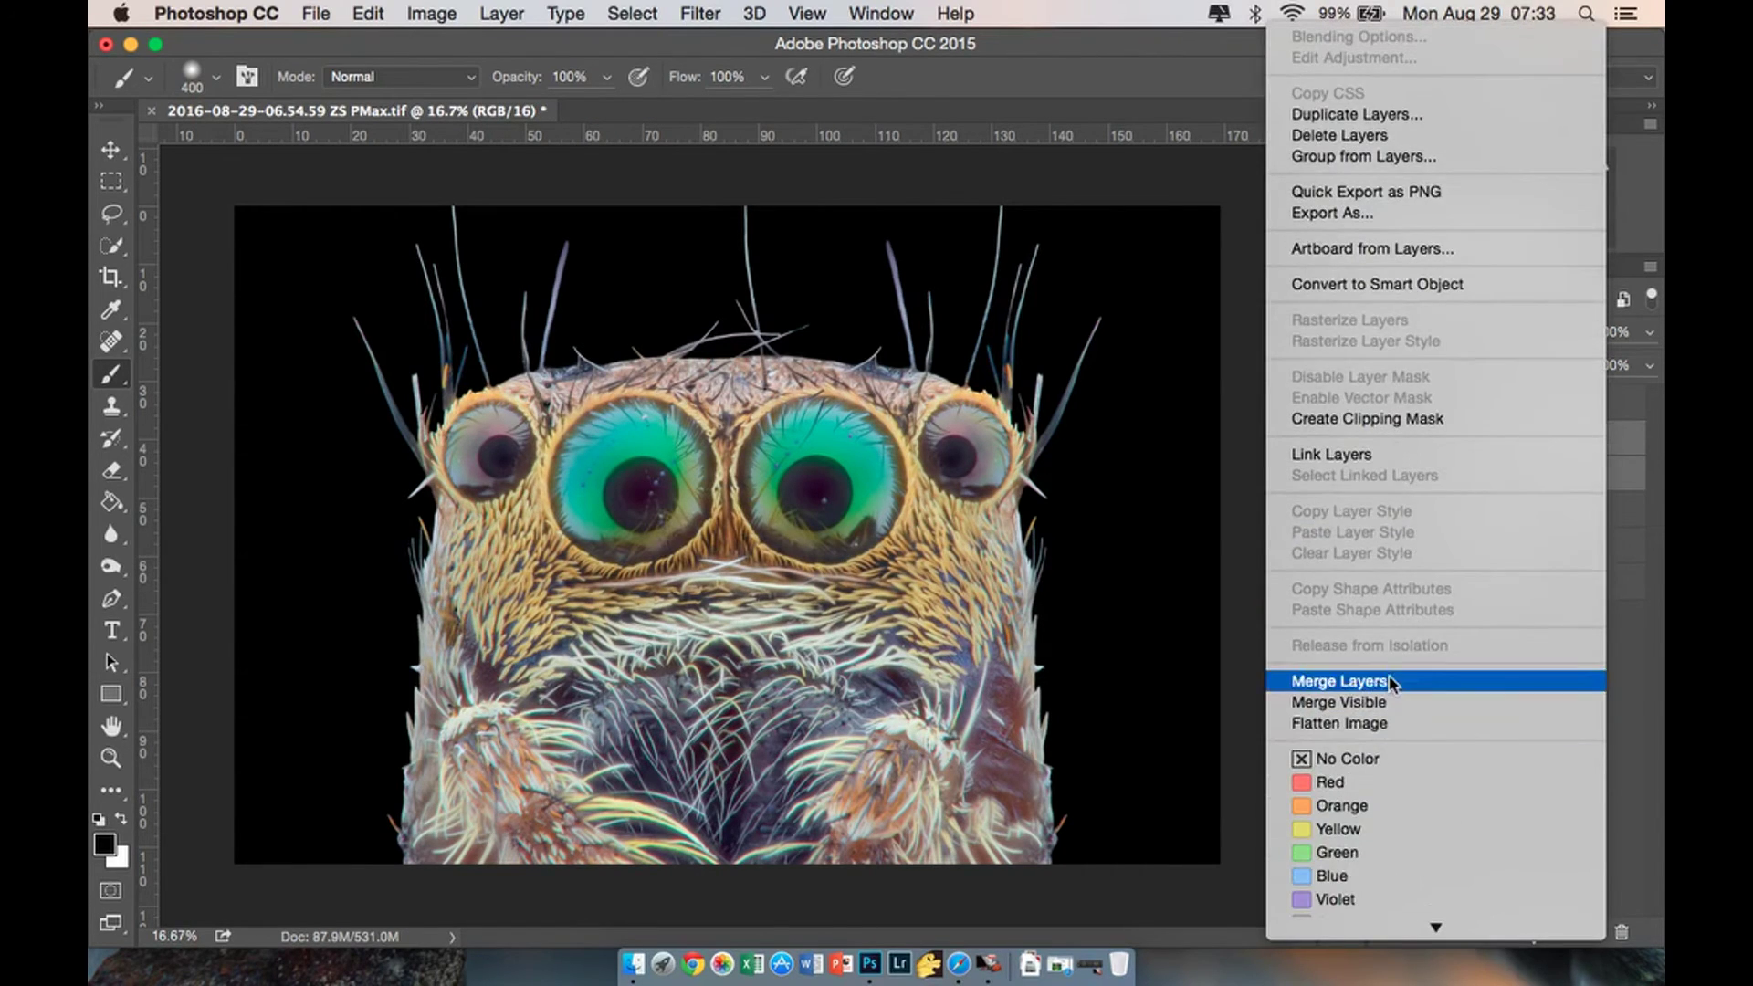
left_click(1389, 675)
Display the Move tool's transform controls and place a vertical guide through the centre of the canvas.
left_click(111, 151)
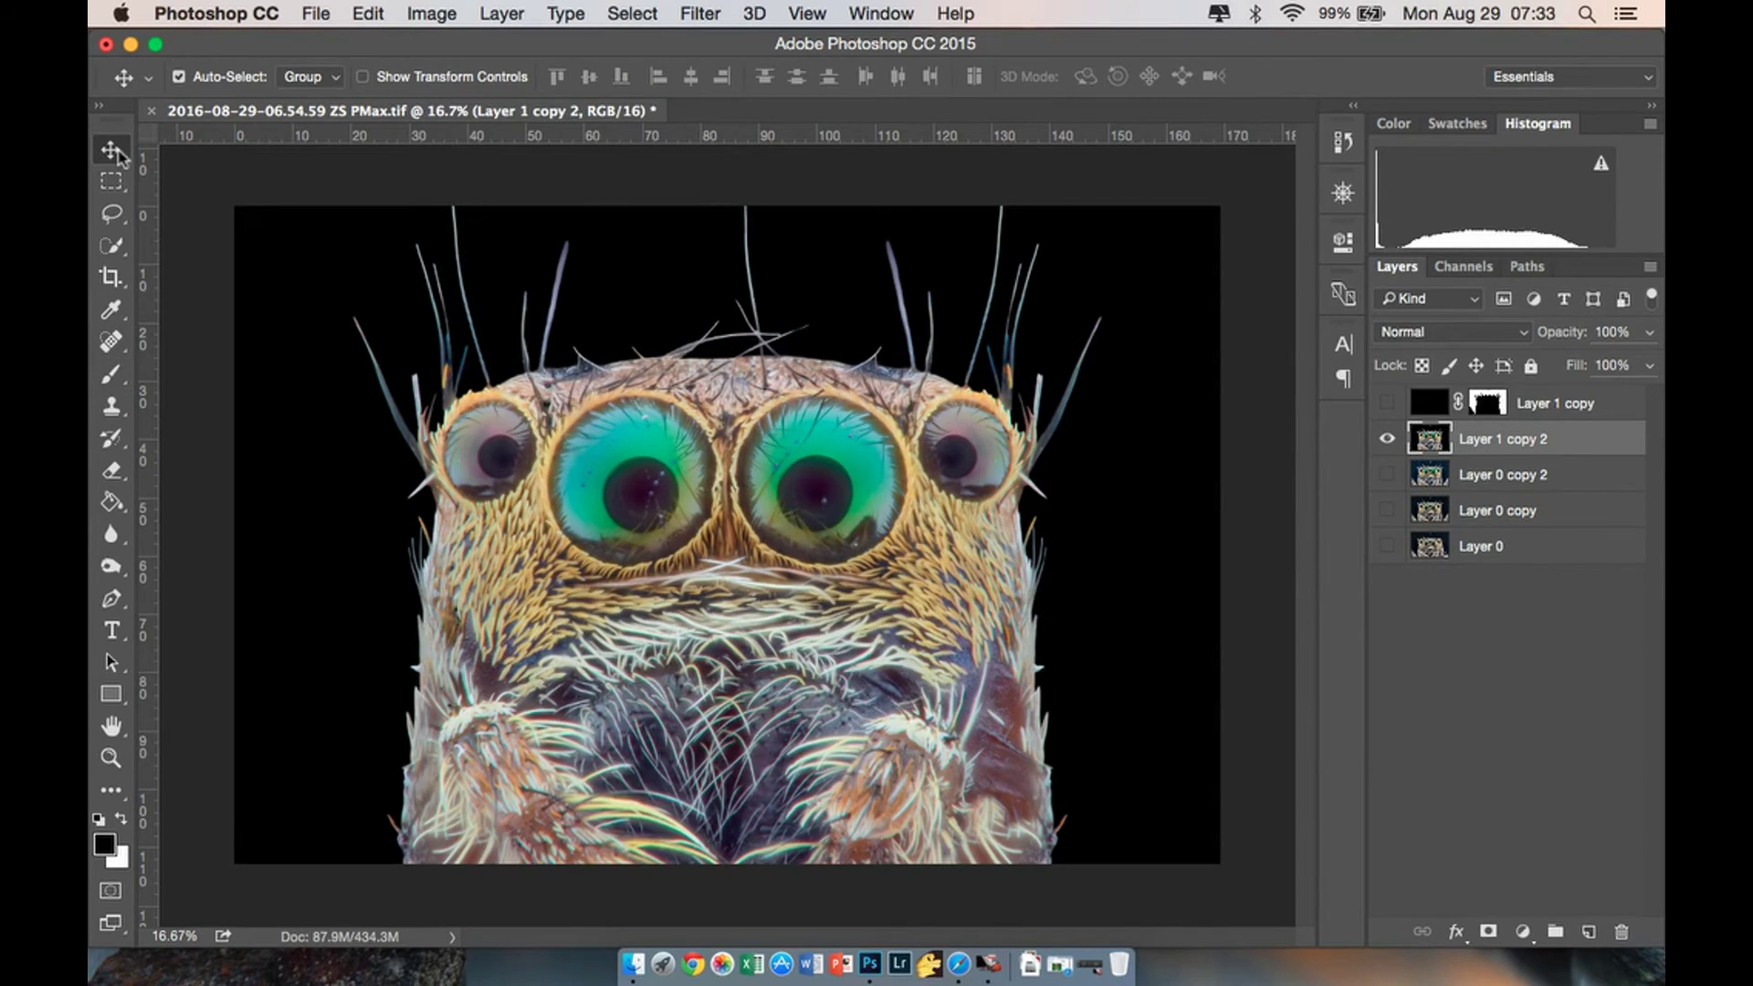
key("super+minus")
left_click(393, 80)
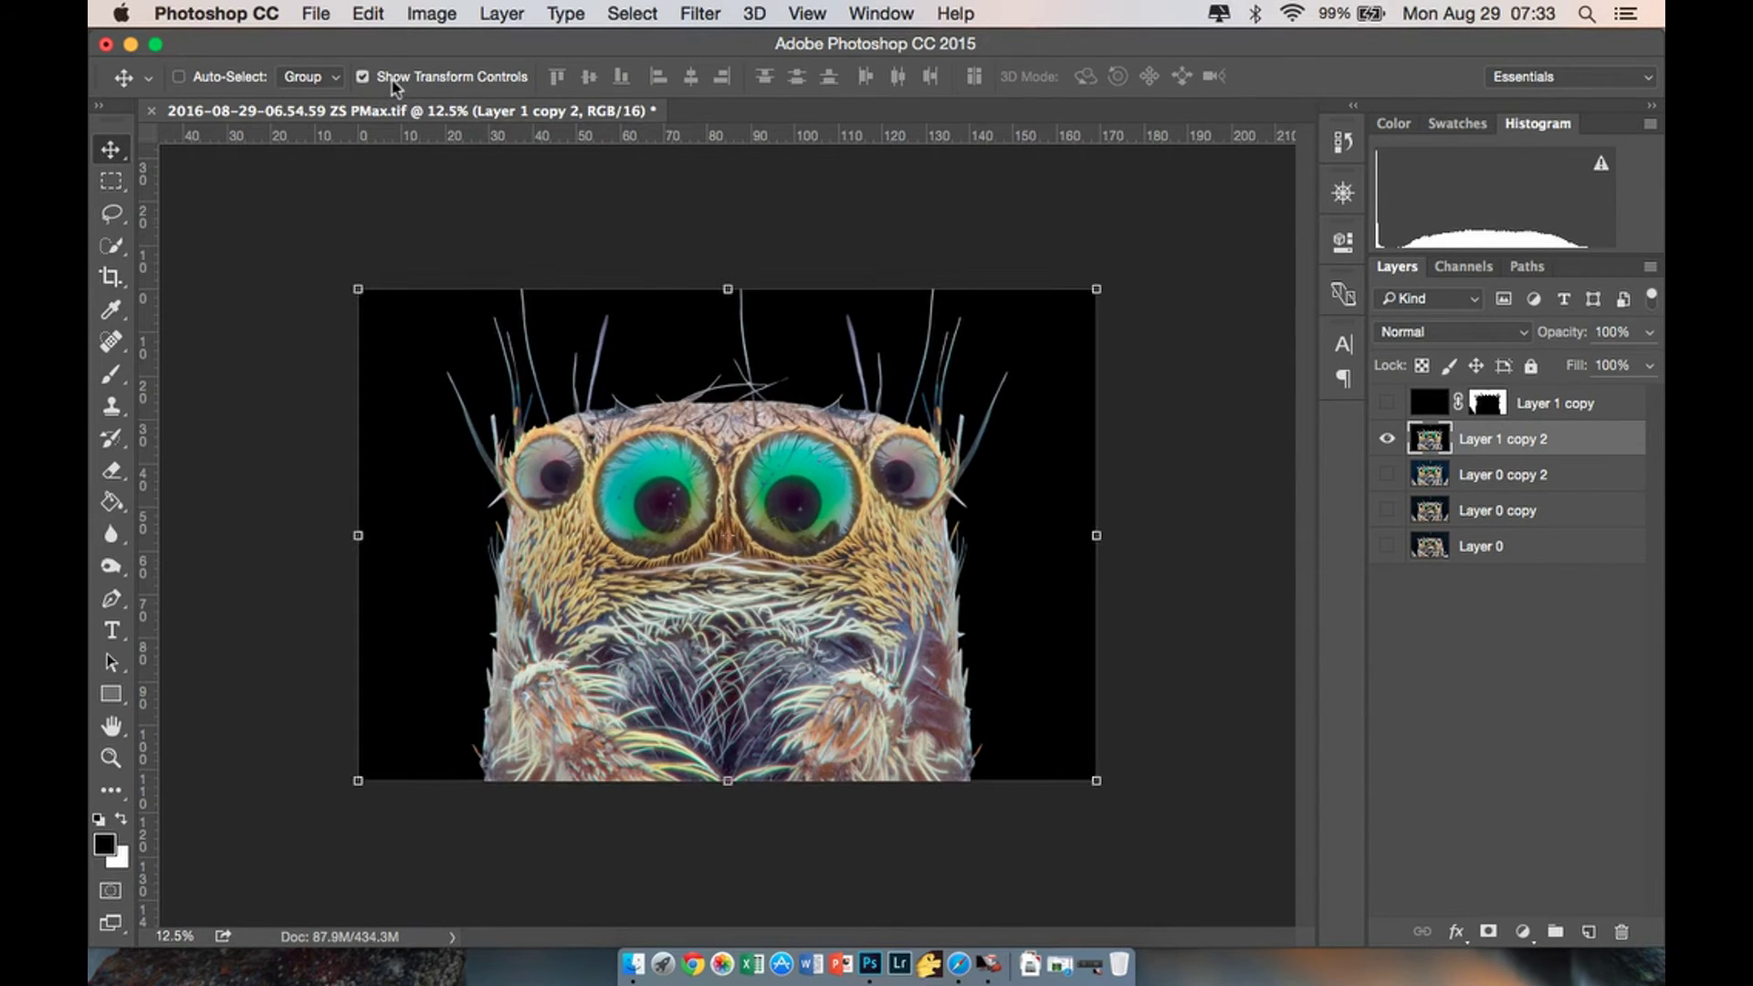
left_click_drag(137, 531, 722, 558)
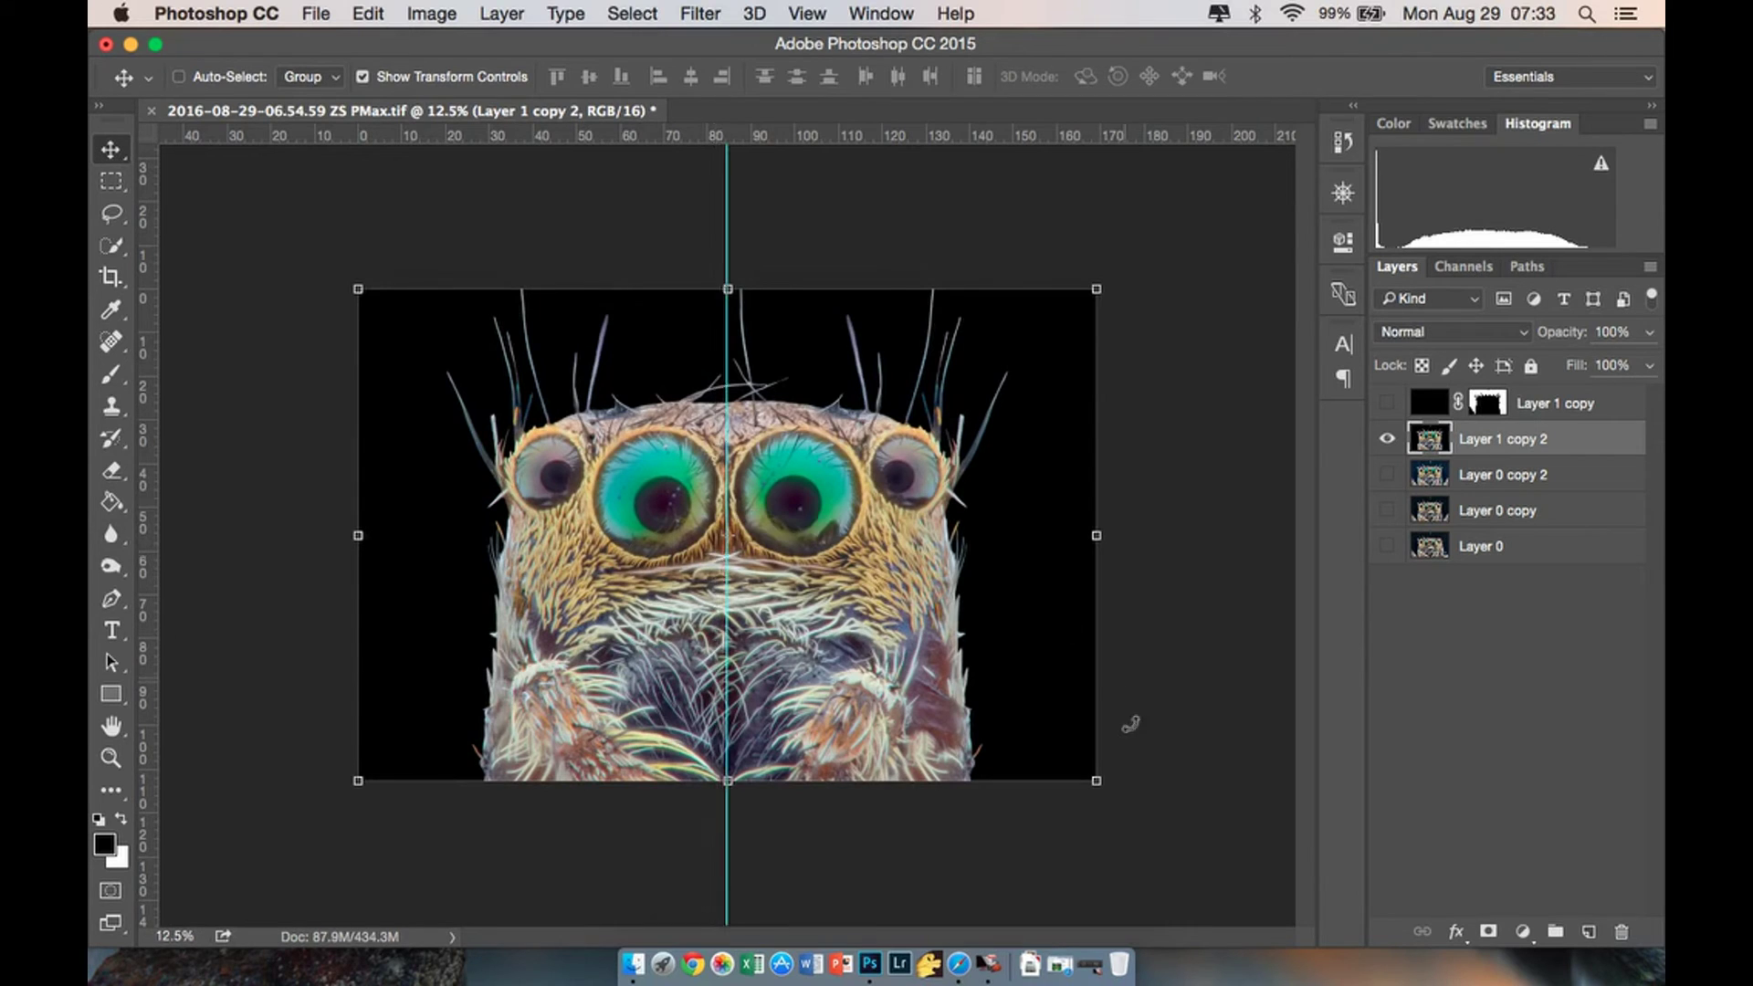
Scale the merged spider layer up proportionally to about 118.5%, centred on the vertical guide, and apply the transform.
left_click_drag(1099, 775, 1164, 825)
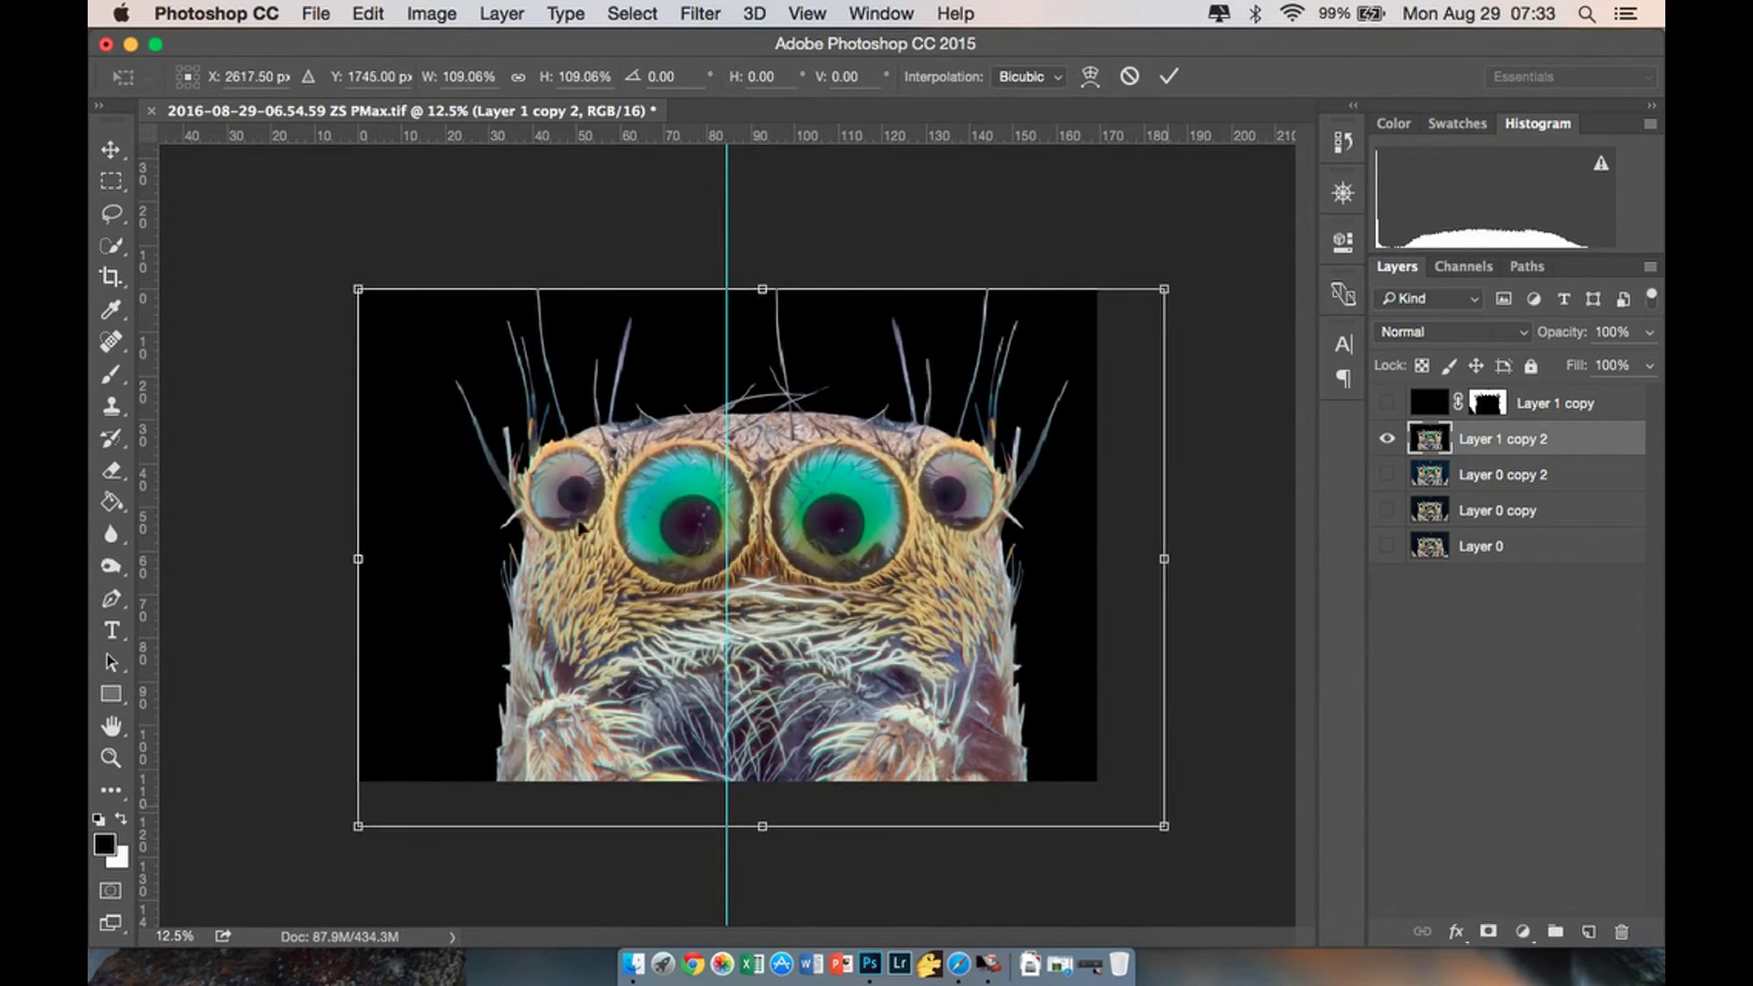
left_click_drag(356, 831, 267, 844)
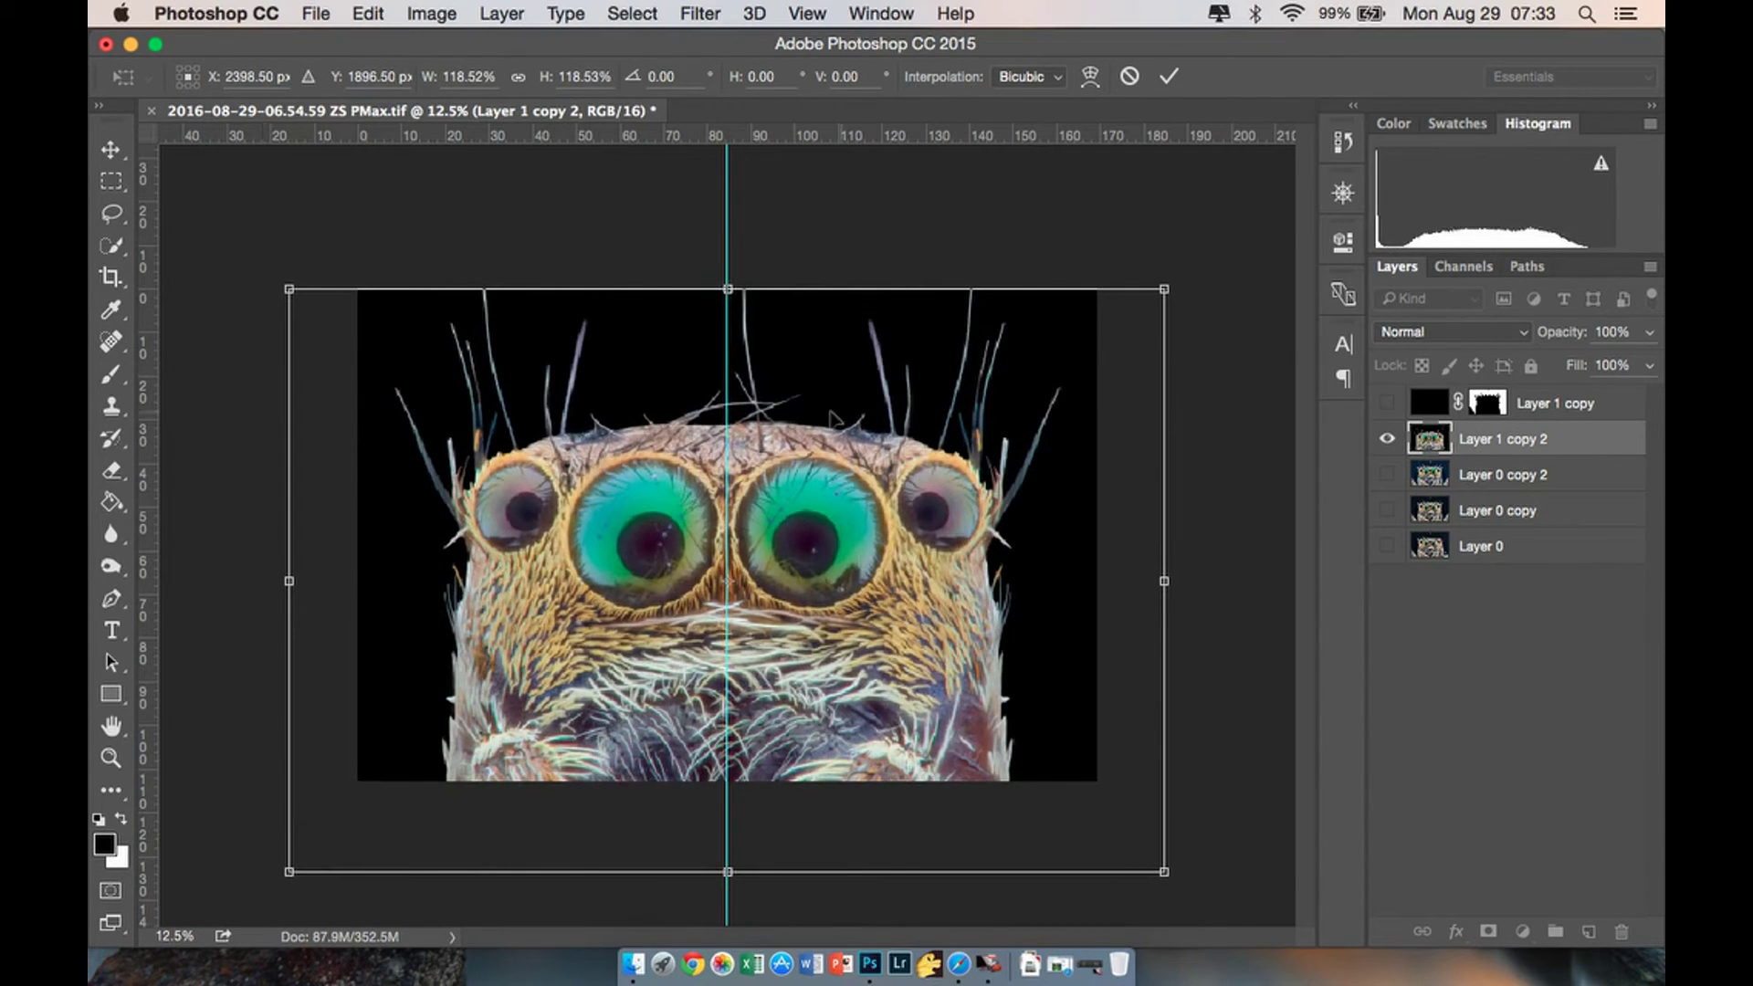
left_click_drag(856, 138, 852, 138)
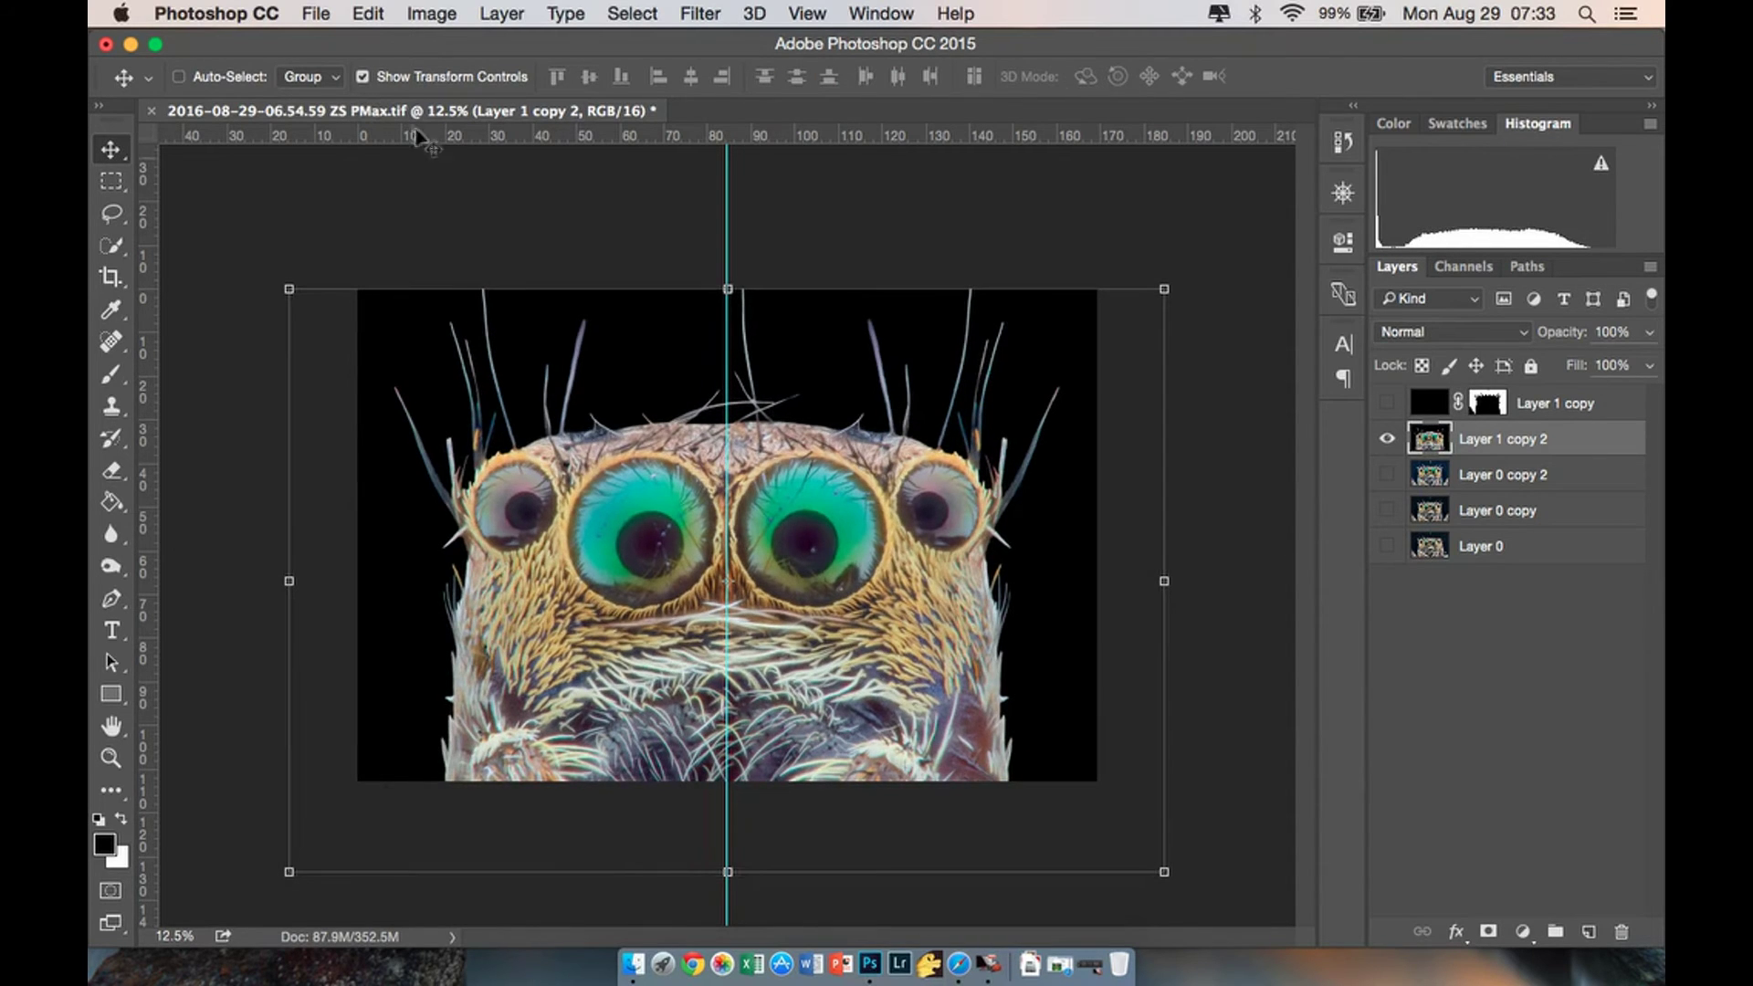
Move the enlarged spider higher in the frame using a temporary horizontal guide at mid-height, and clear the guides.
left_click_drag(648, 146, 652, 534)
left_click_drag(826, 537, 876, 91)
left_click_drag(731, 225, 102, 154)
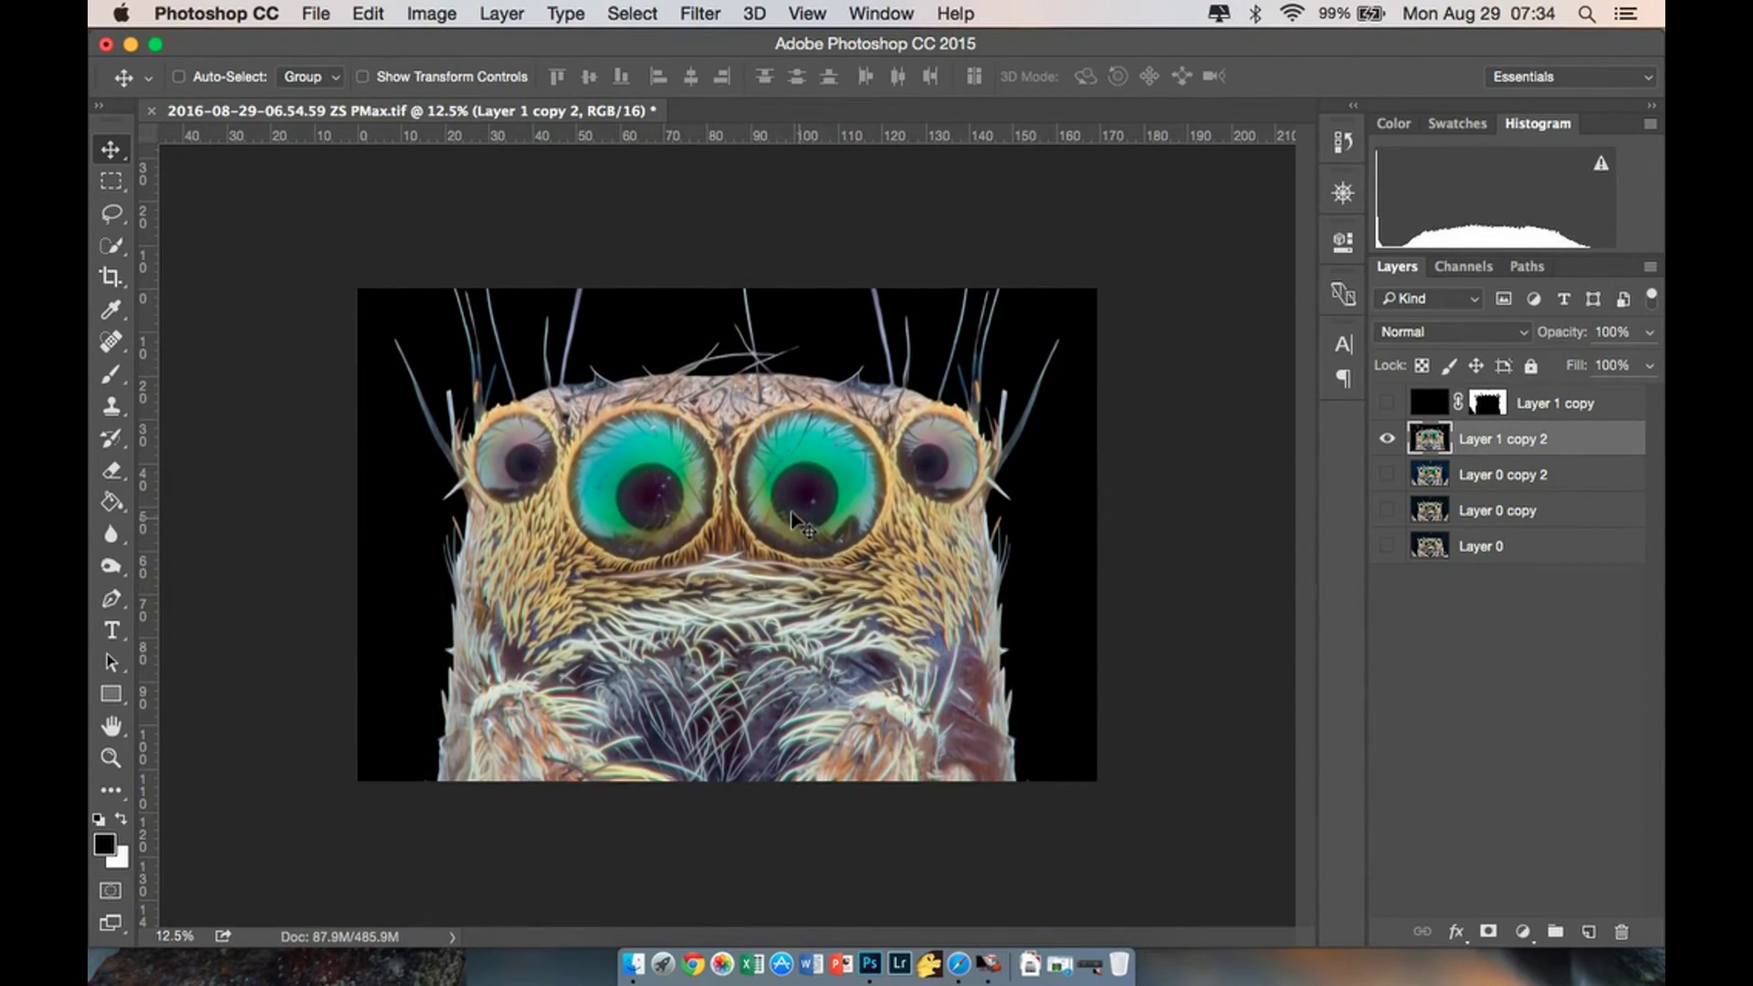
Crop the image to the existing canvas bounds at 2:3, deleting the pixels outside the frame.
left_click(110, 276)
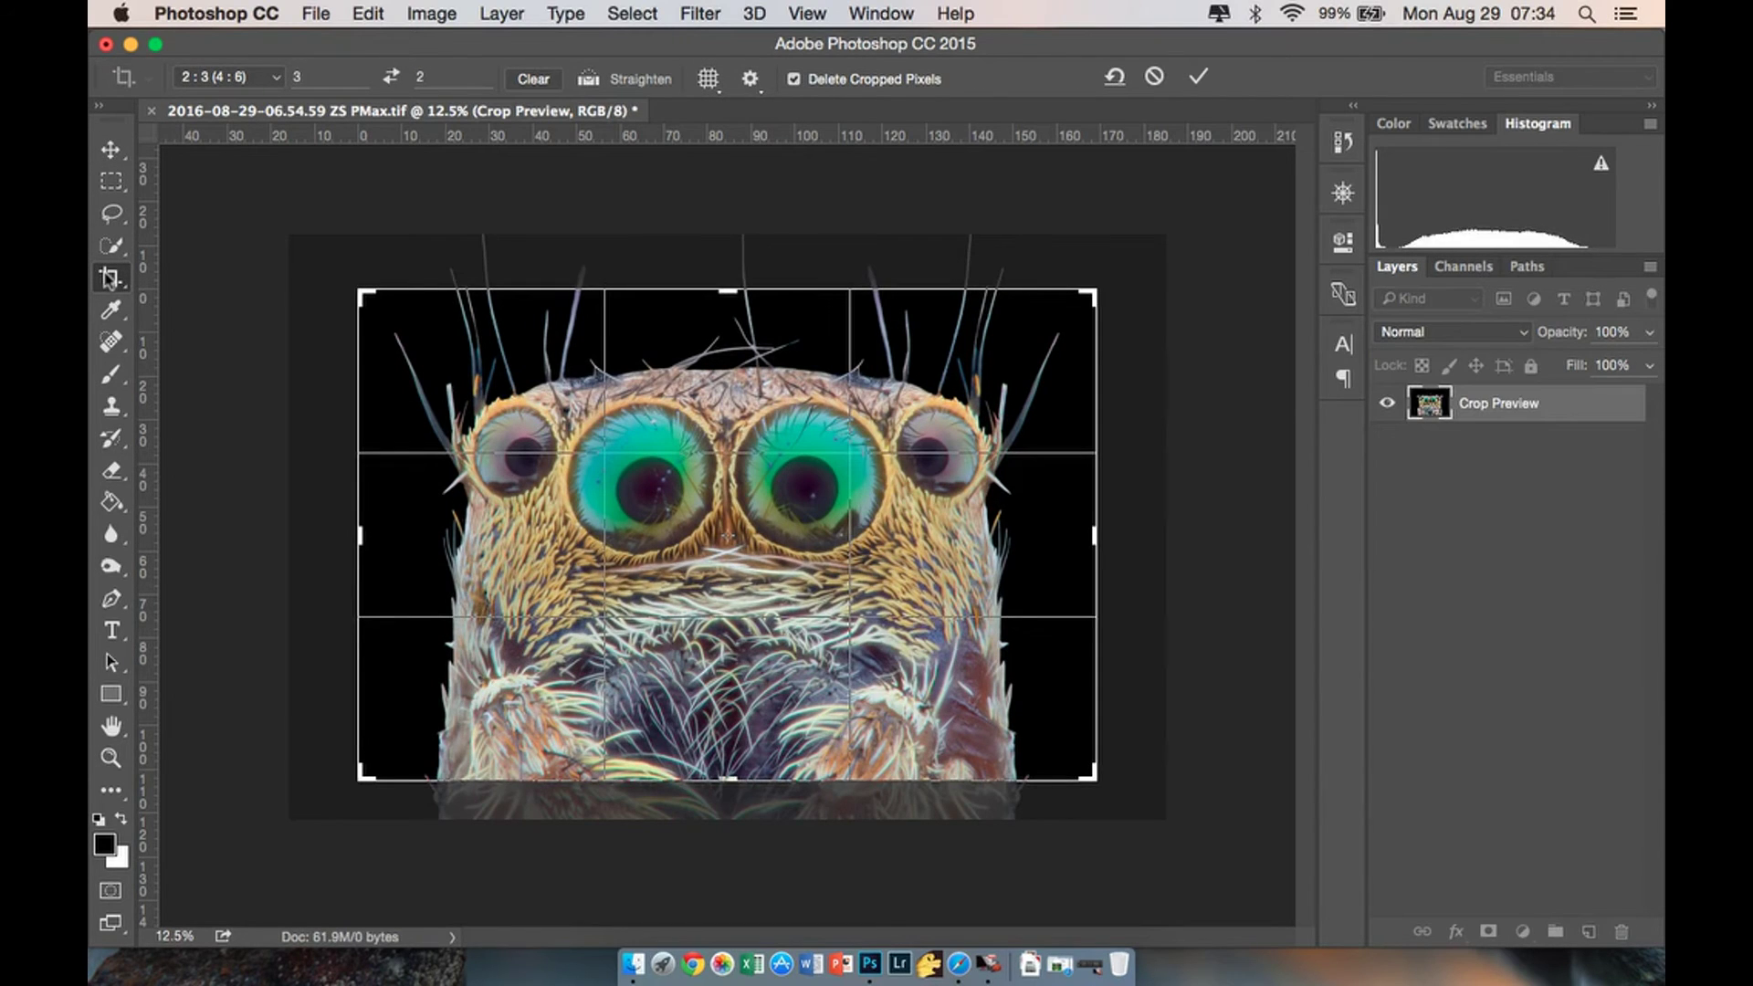
key("Return")
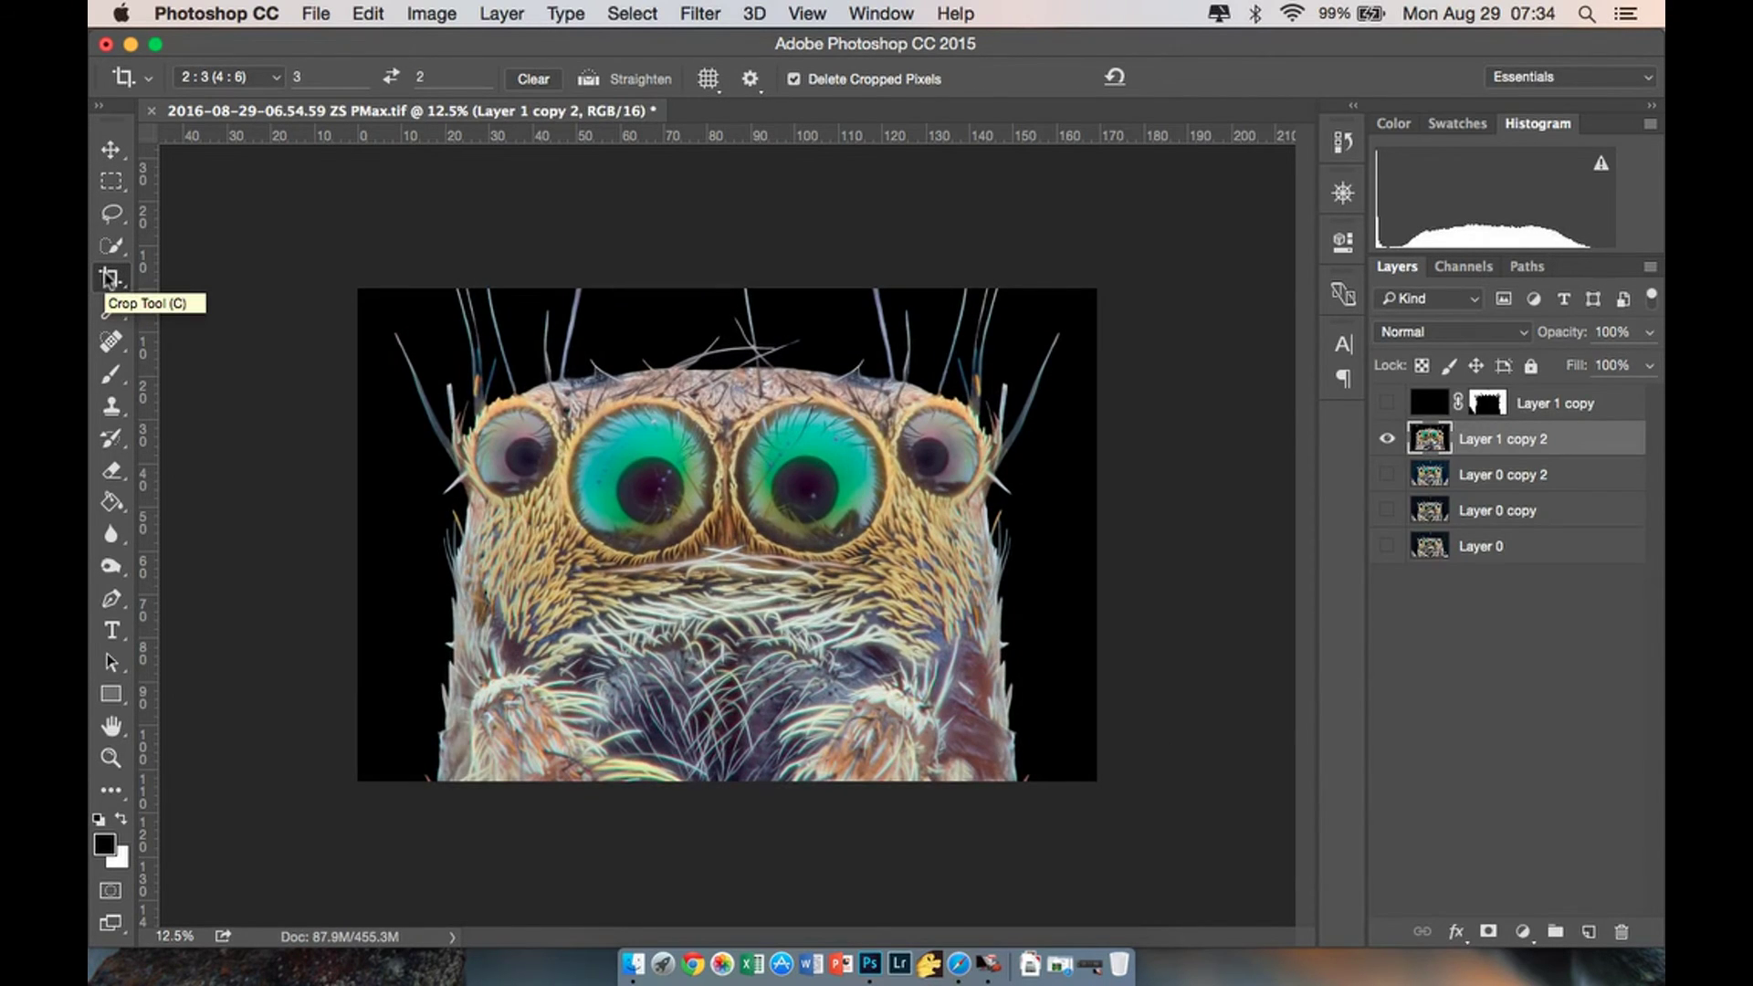
left_click(114, 153)
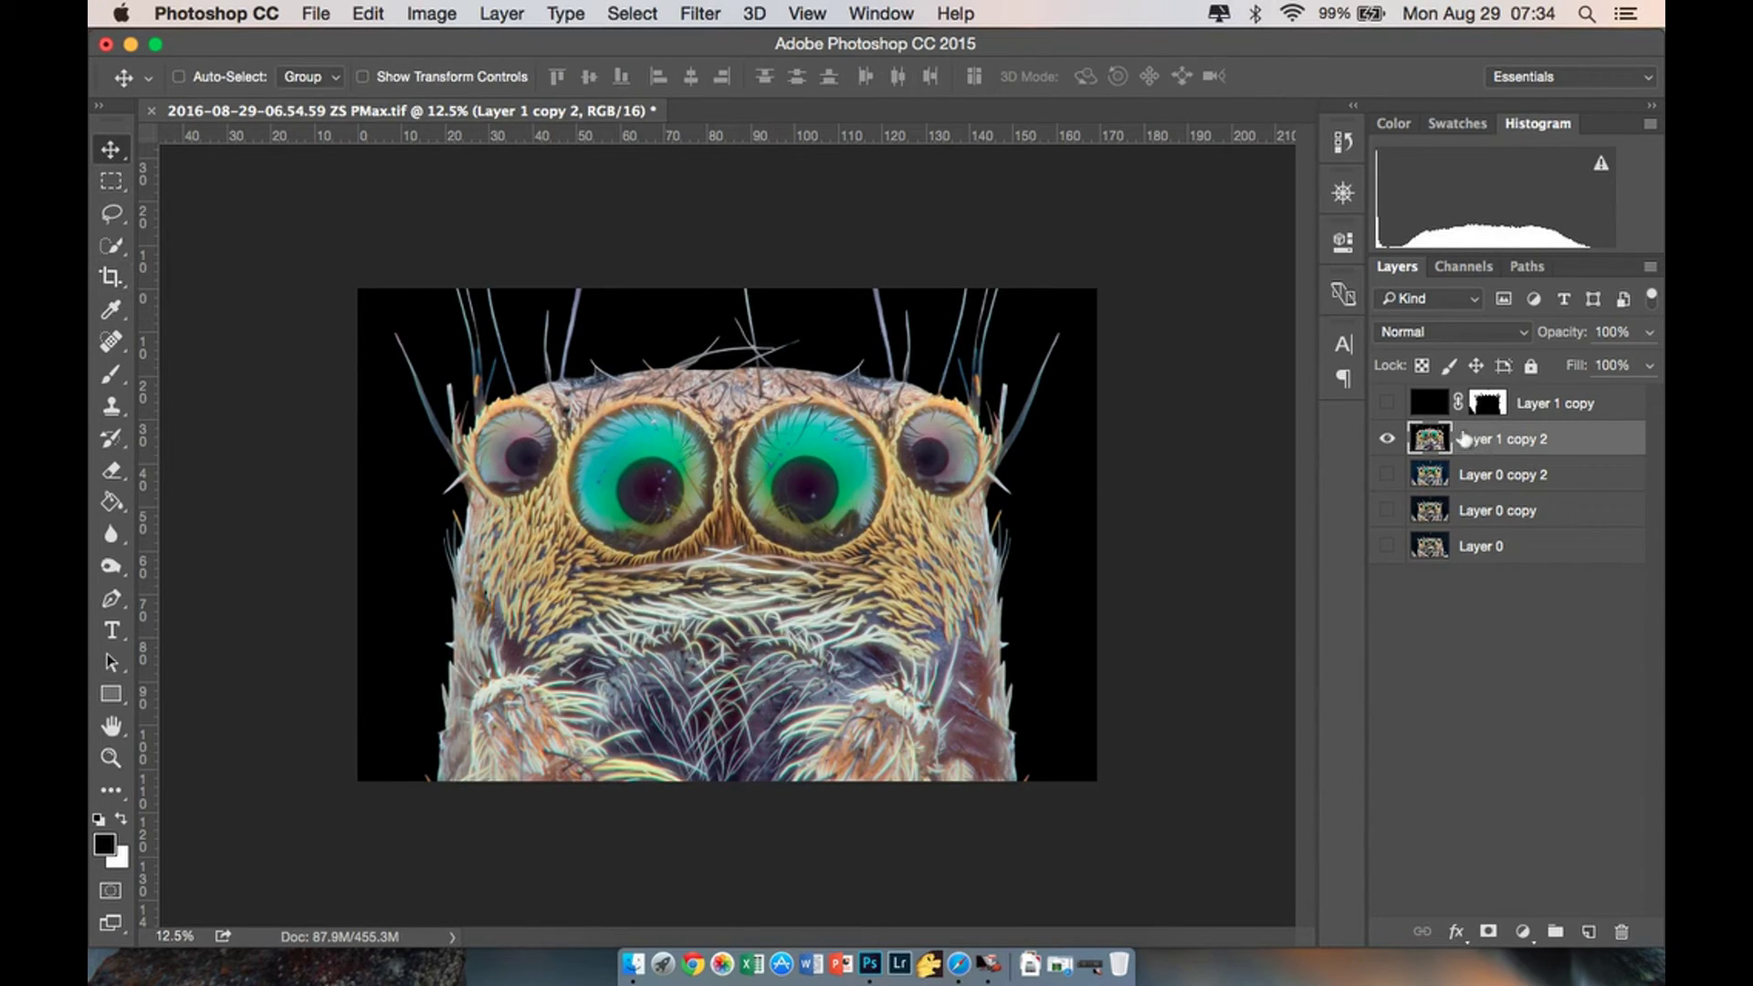
left_click(1387, 510)
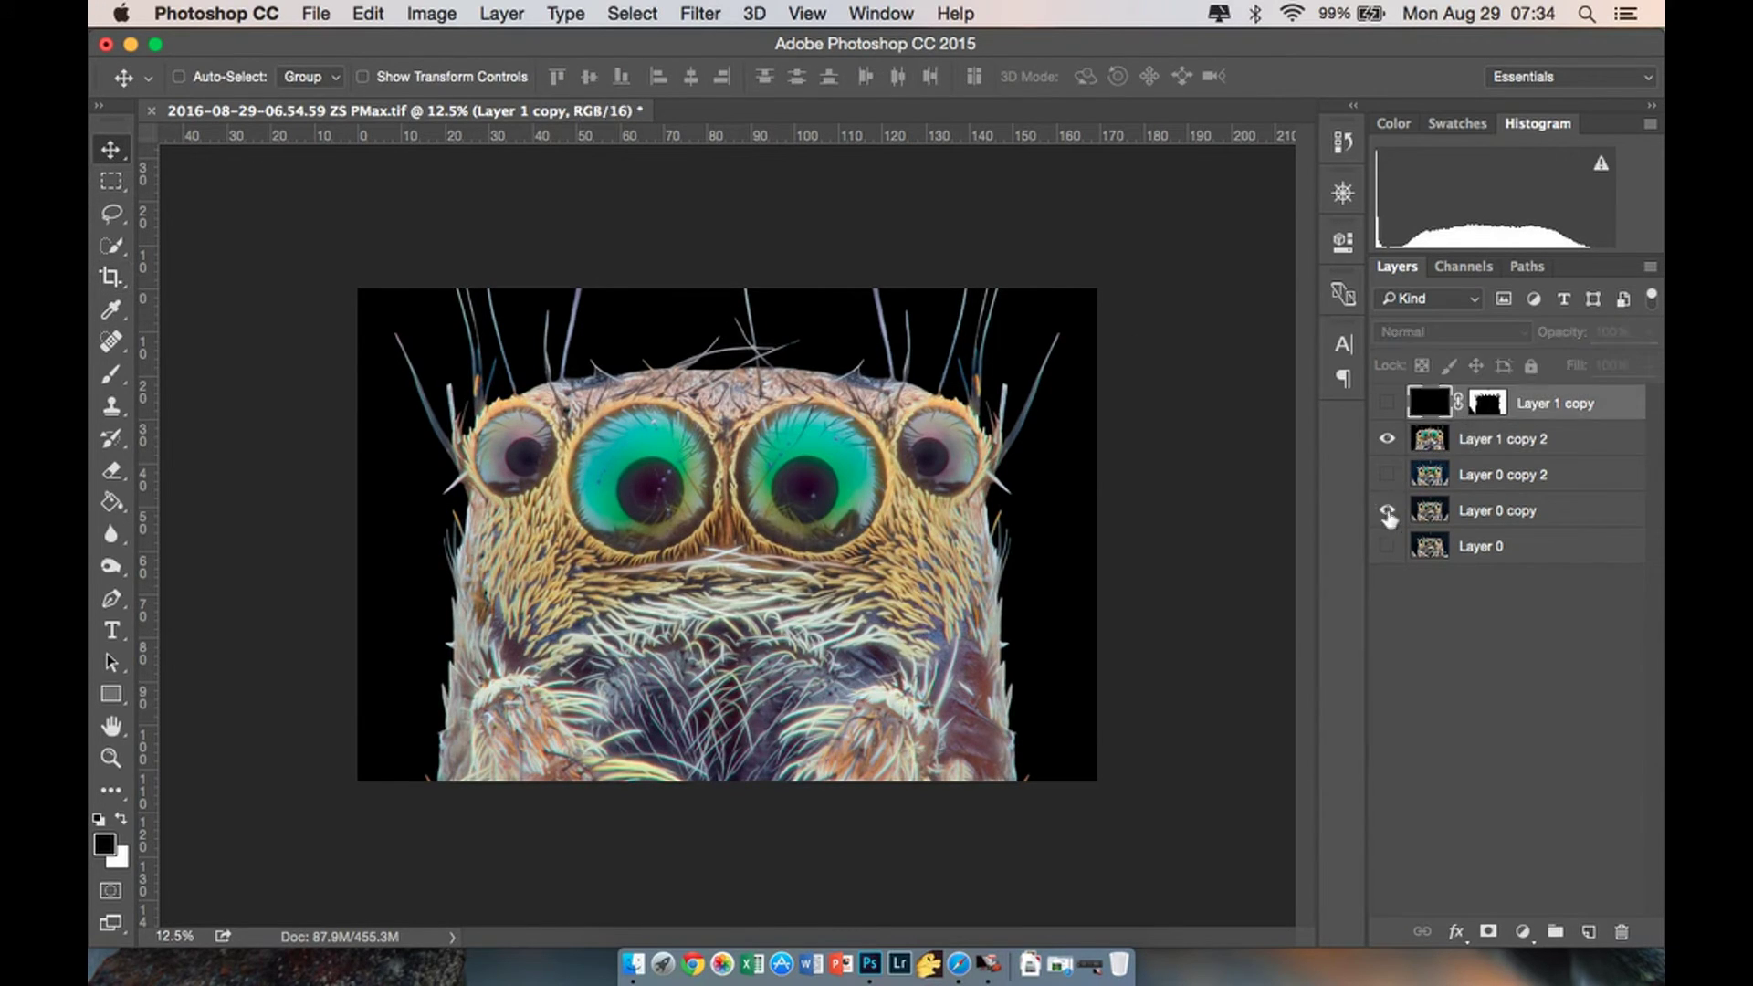
left_click(1465, 441)
left_click(1541, 417)
left_click(1543, 476)
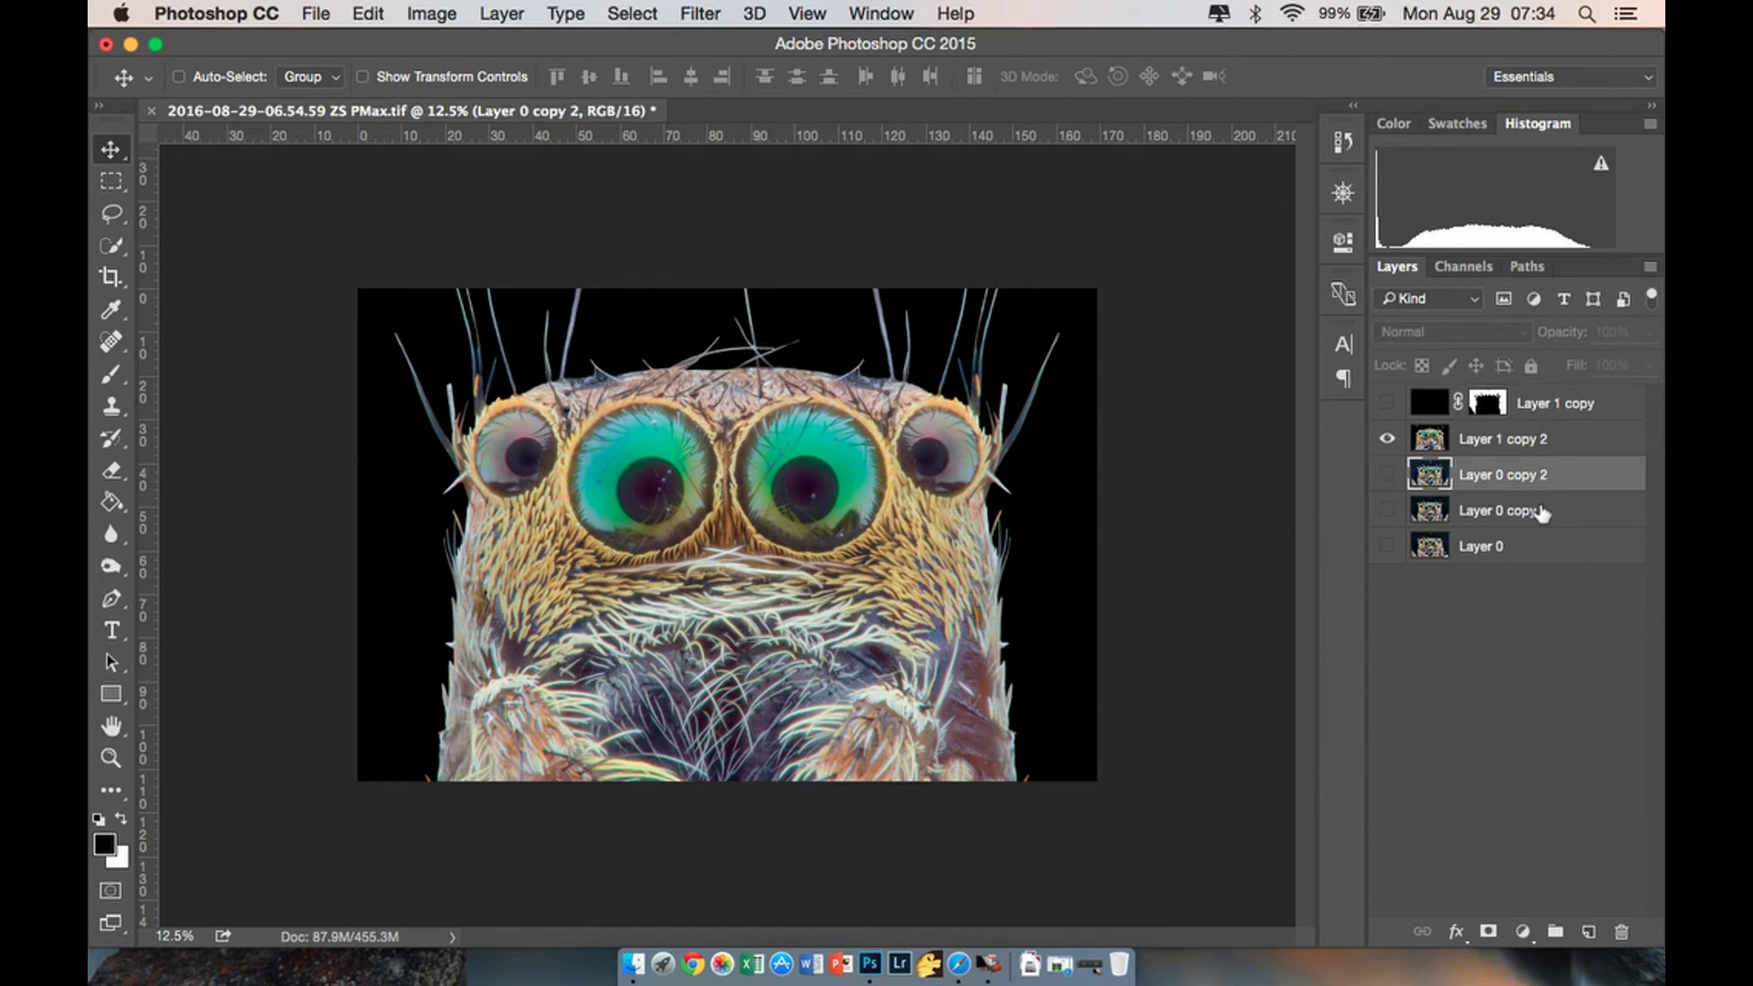
Delete the hidden layers Layer 0, Layer 0 copy, Layer 0 copy 2 and the masked Layer 1 copy.
left_click(1541, 513, "shift")
left_click(1541, 540, "shift")
key("Delete")
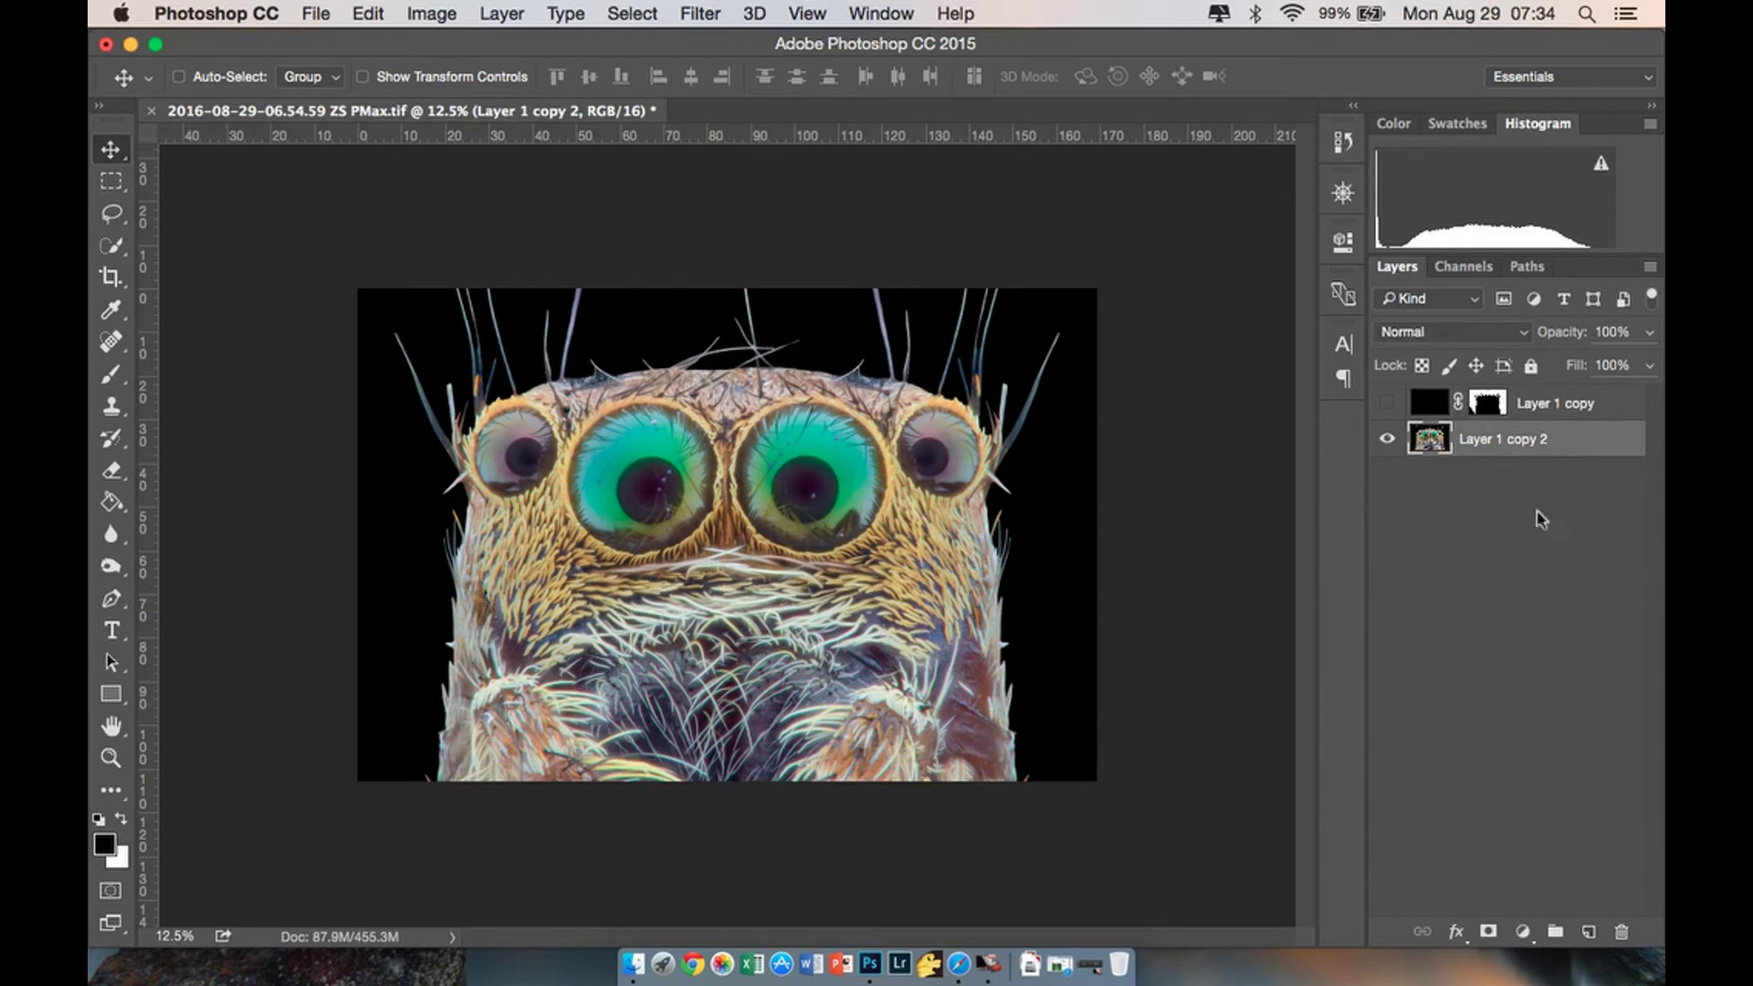
left_click(1552, 410)
key("Delete")
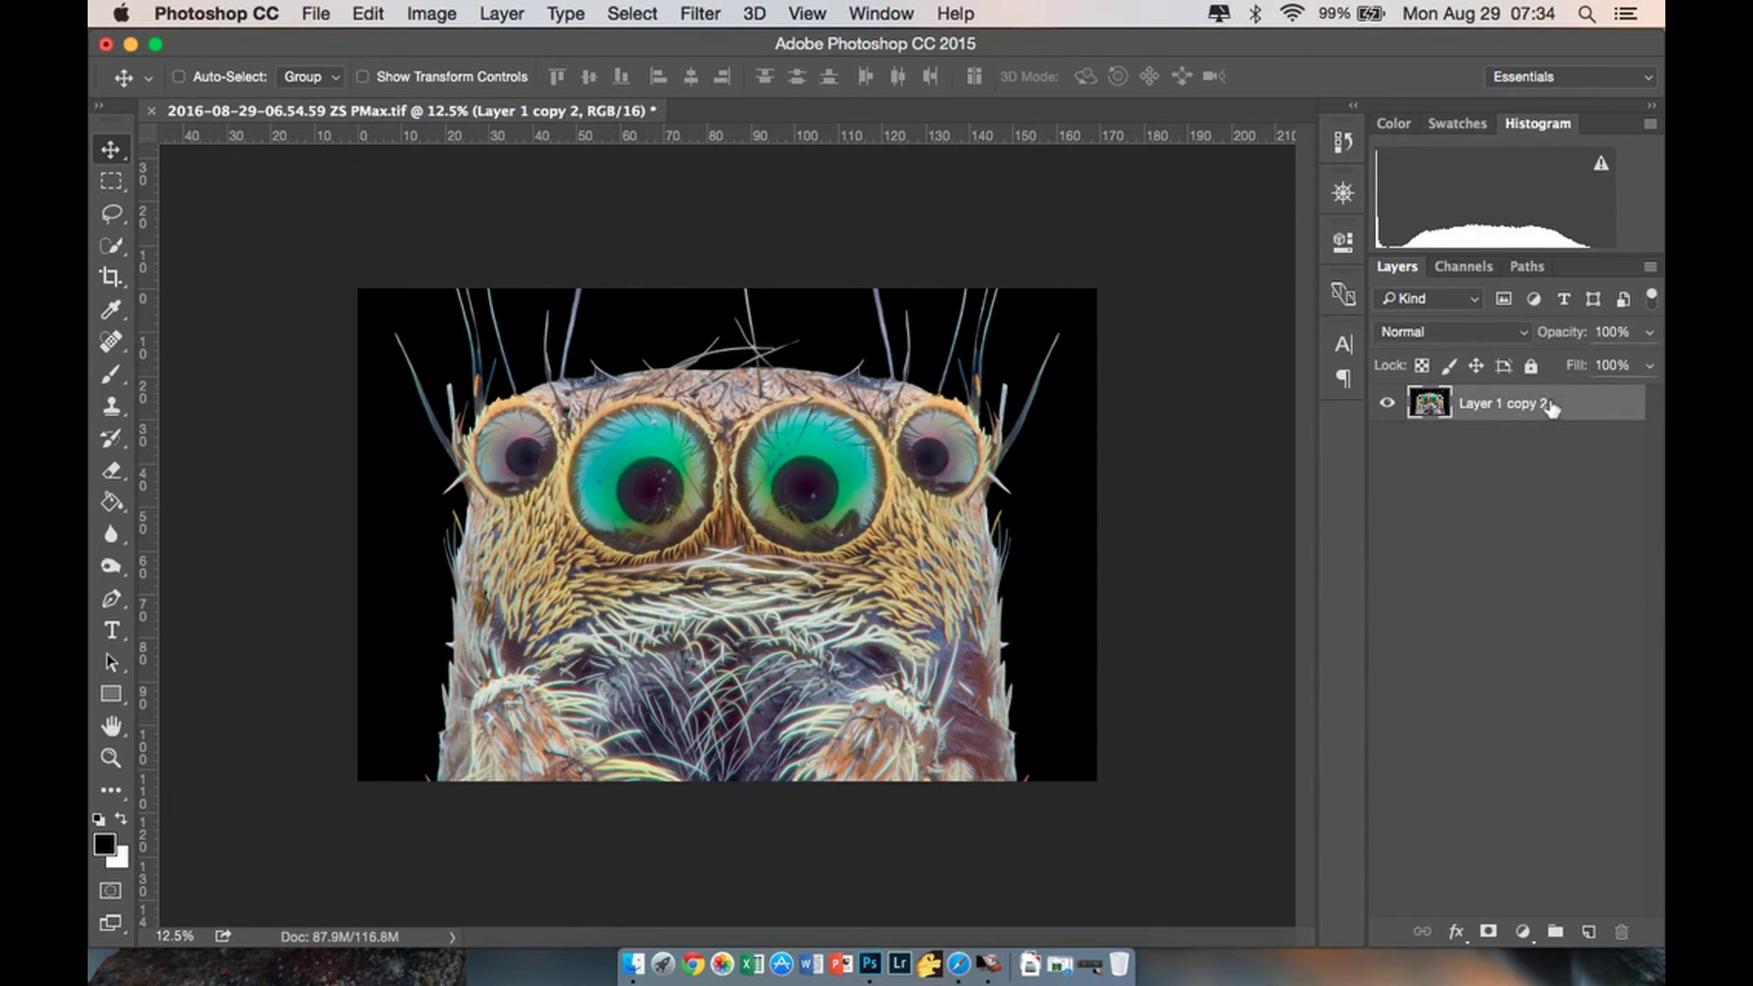
Duplicate the remaining spider layer, Layer 1 copy 2.
right_click(1553, 410)
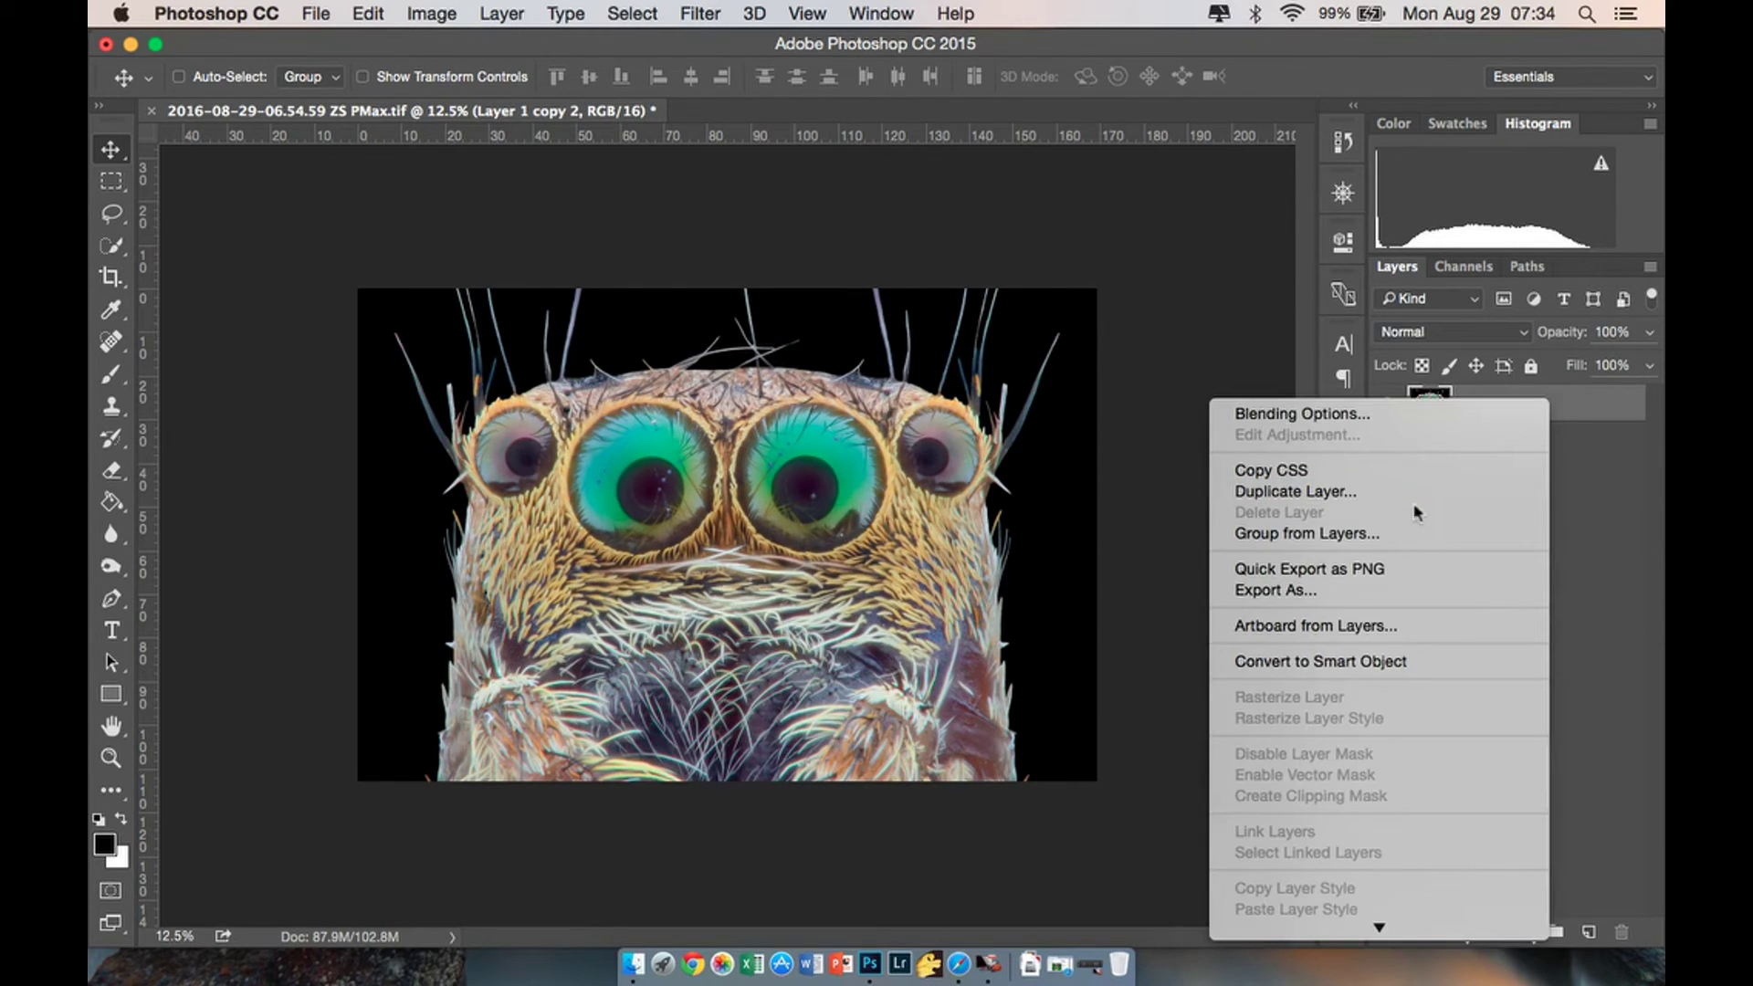
left_click(1396, 493)
left_click(1084, 388)
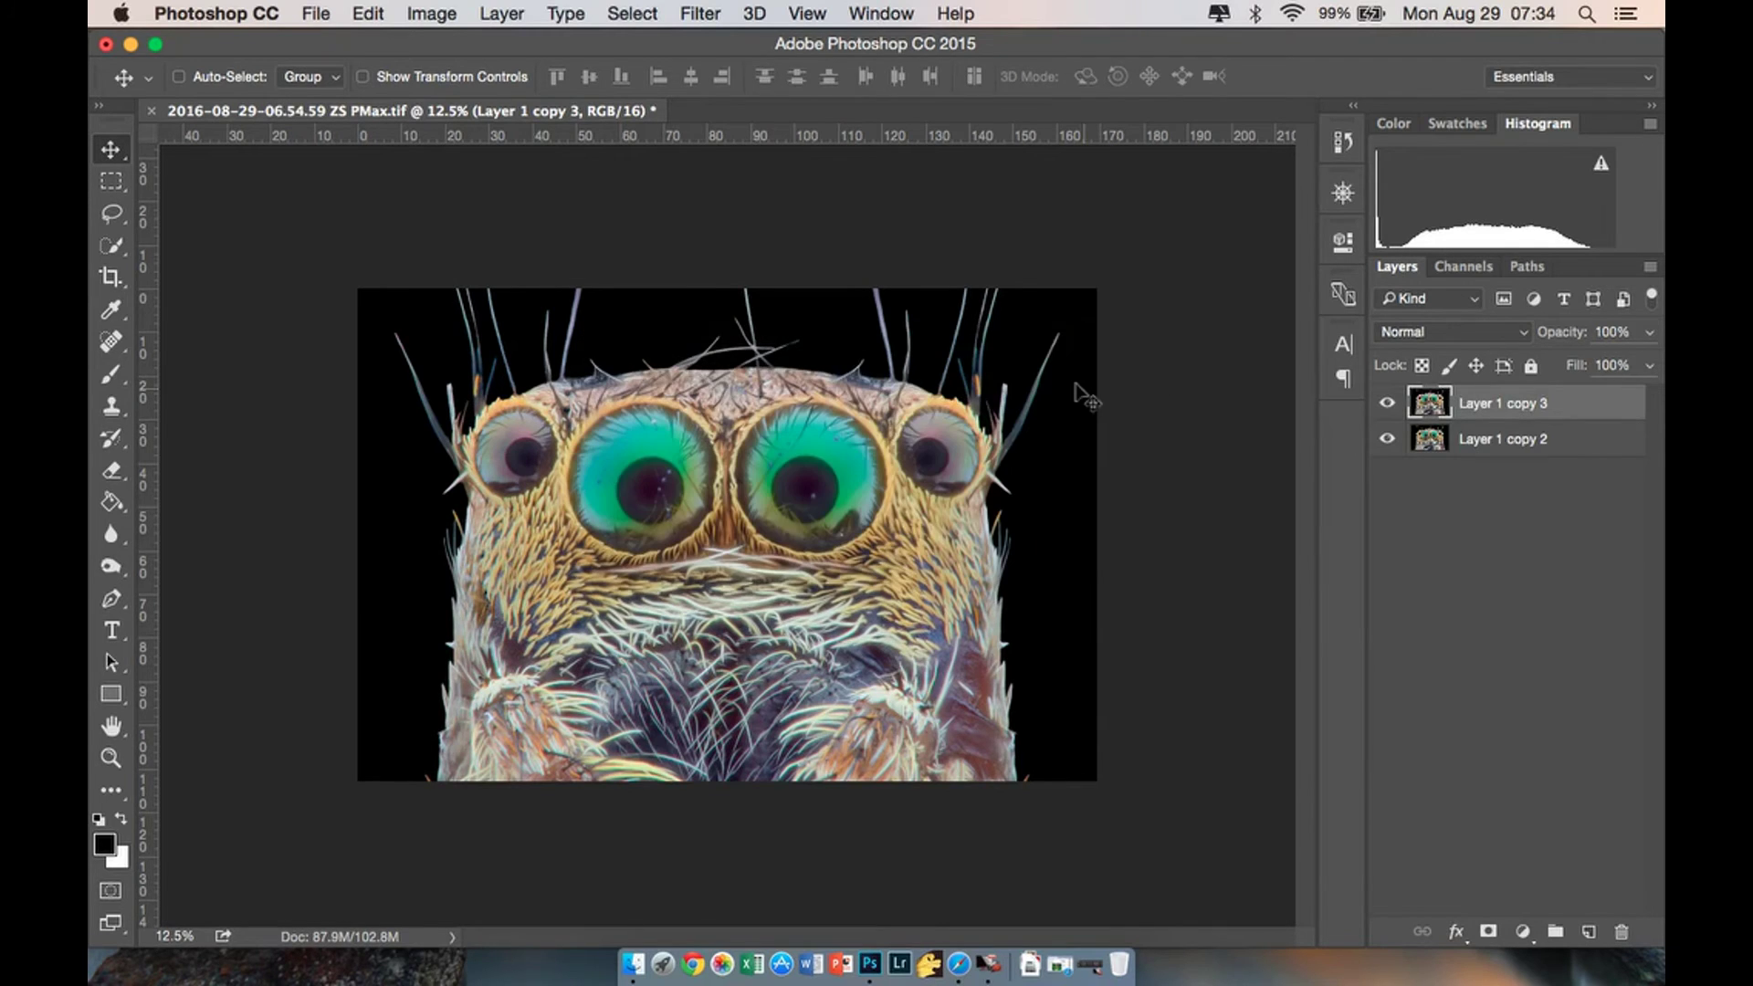
Apply a Levels adjustment to the duplicated spider layer with midtones at 0.83 and the white input at 218.
left_click(444, 14)
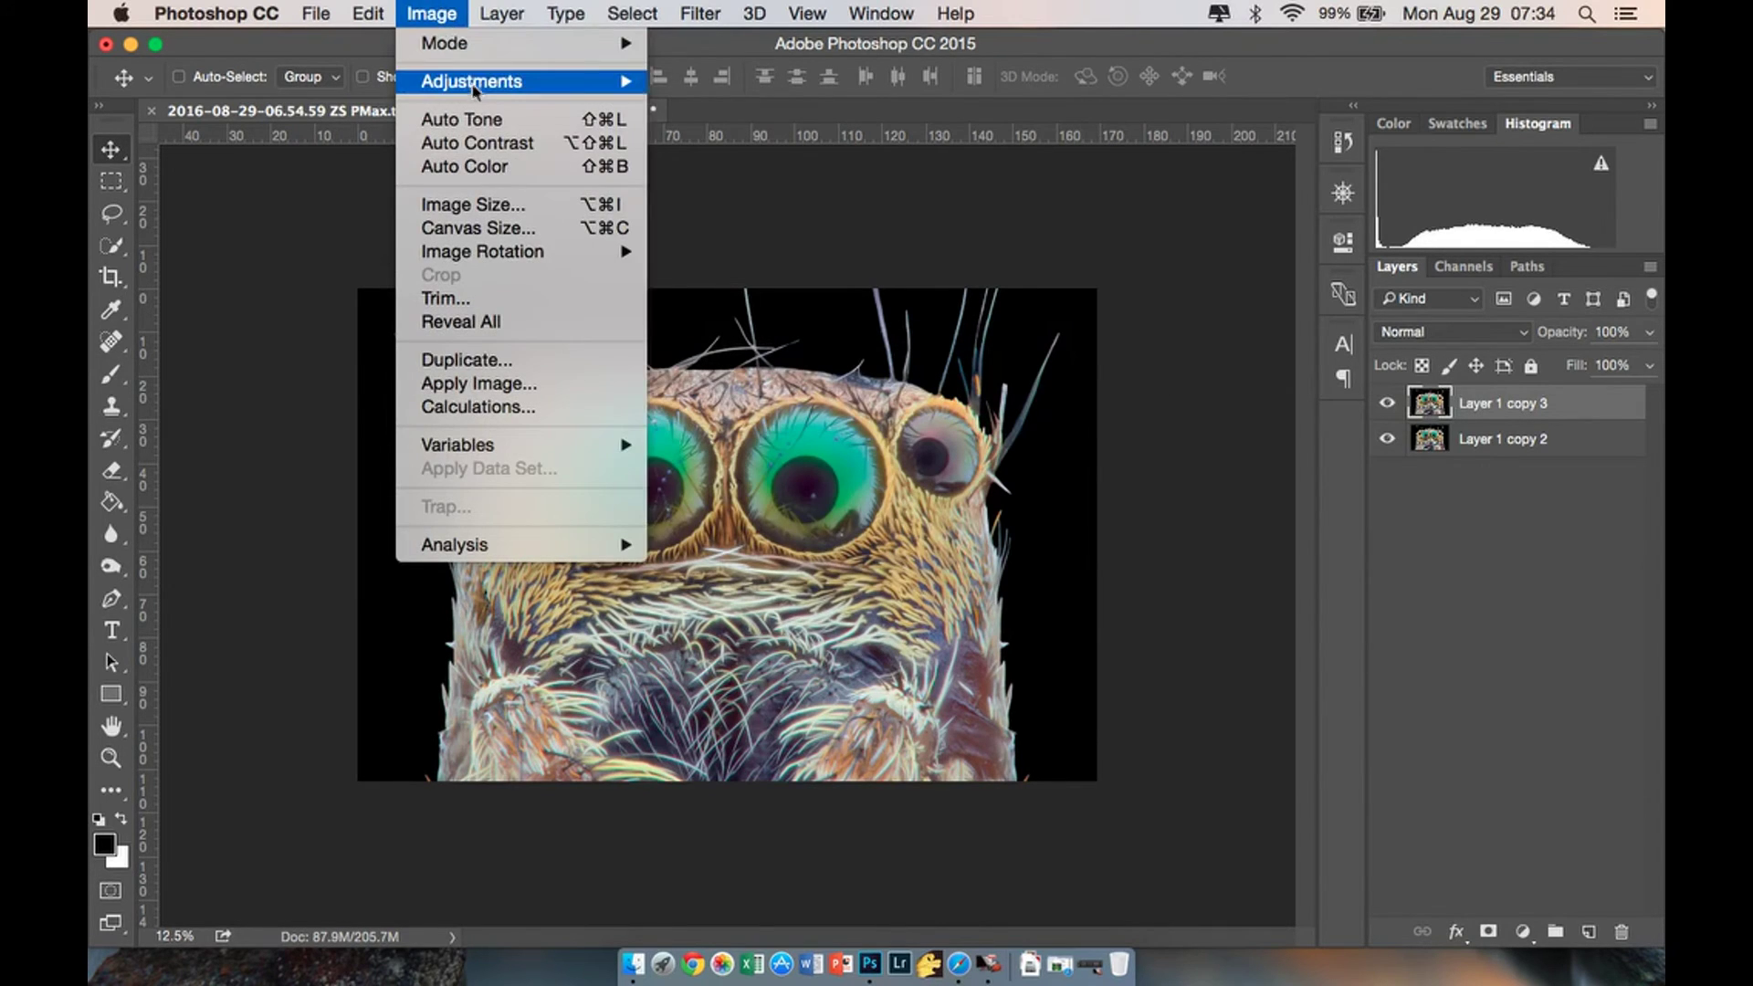
mouse_move(512, 79)
left_click(703, 105)
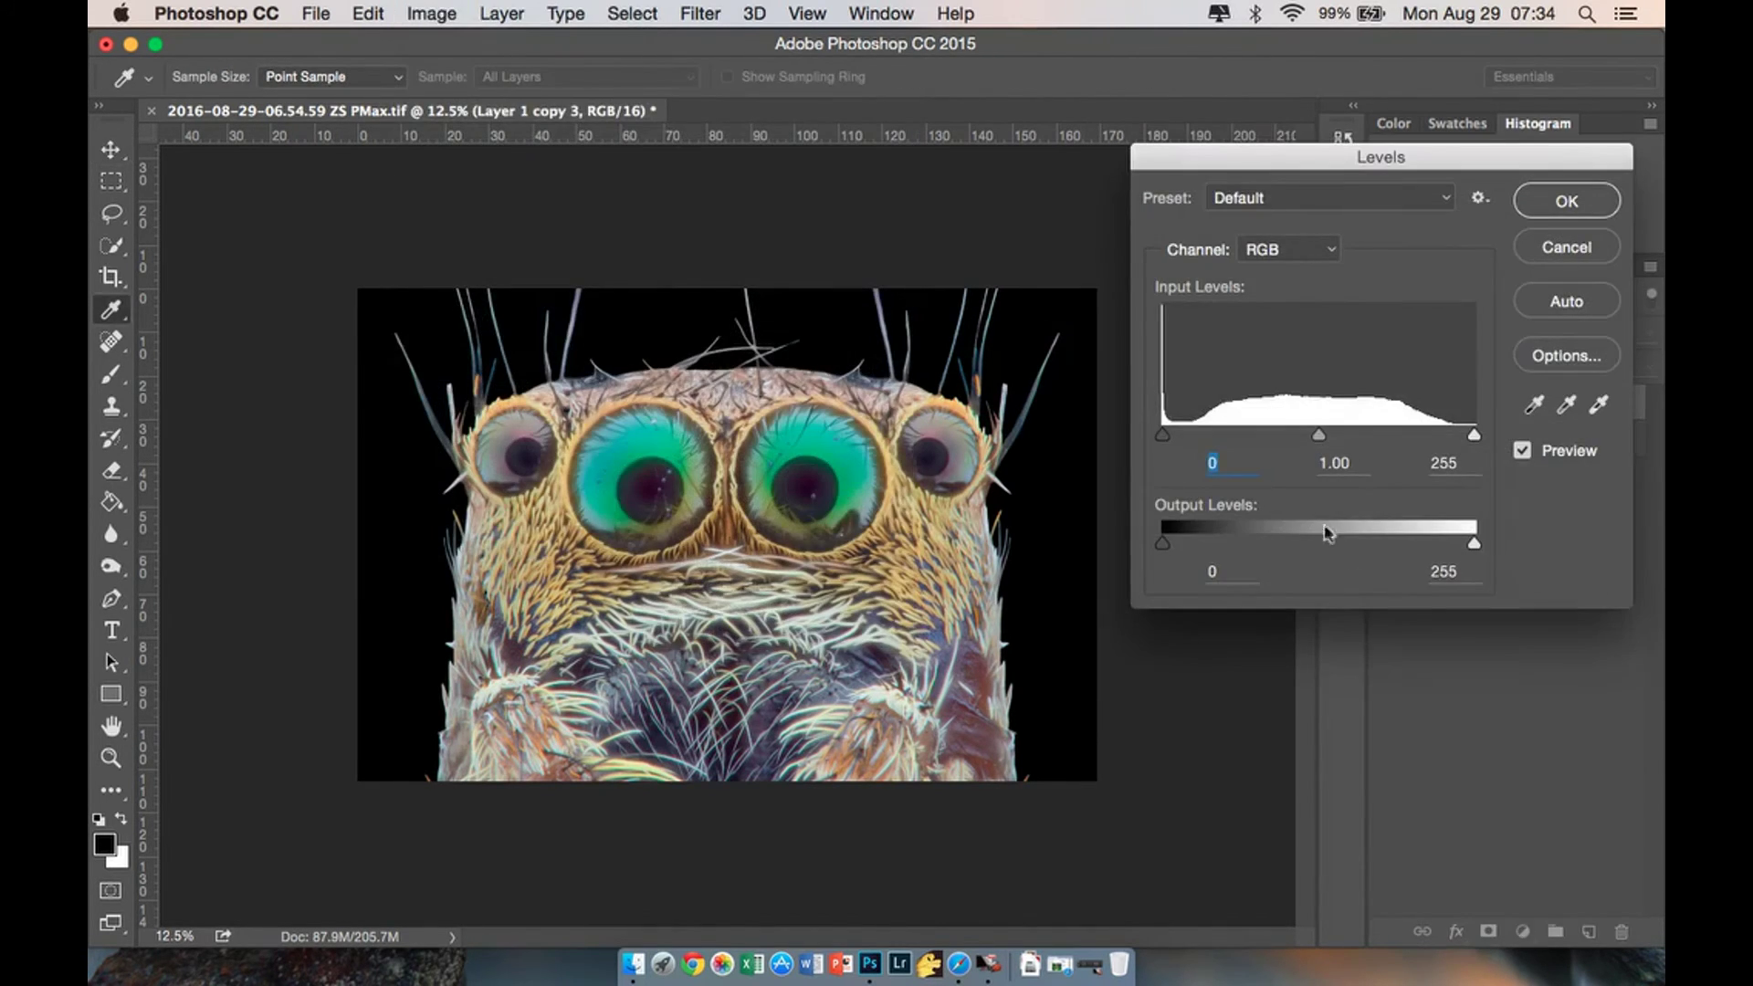
left_click_drag(1319, 438, 1339, 440)
left_click_drag(1474, 436, 1430, 445)
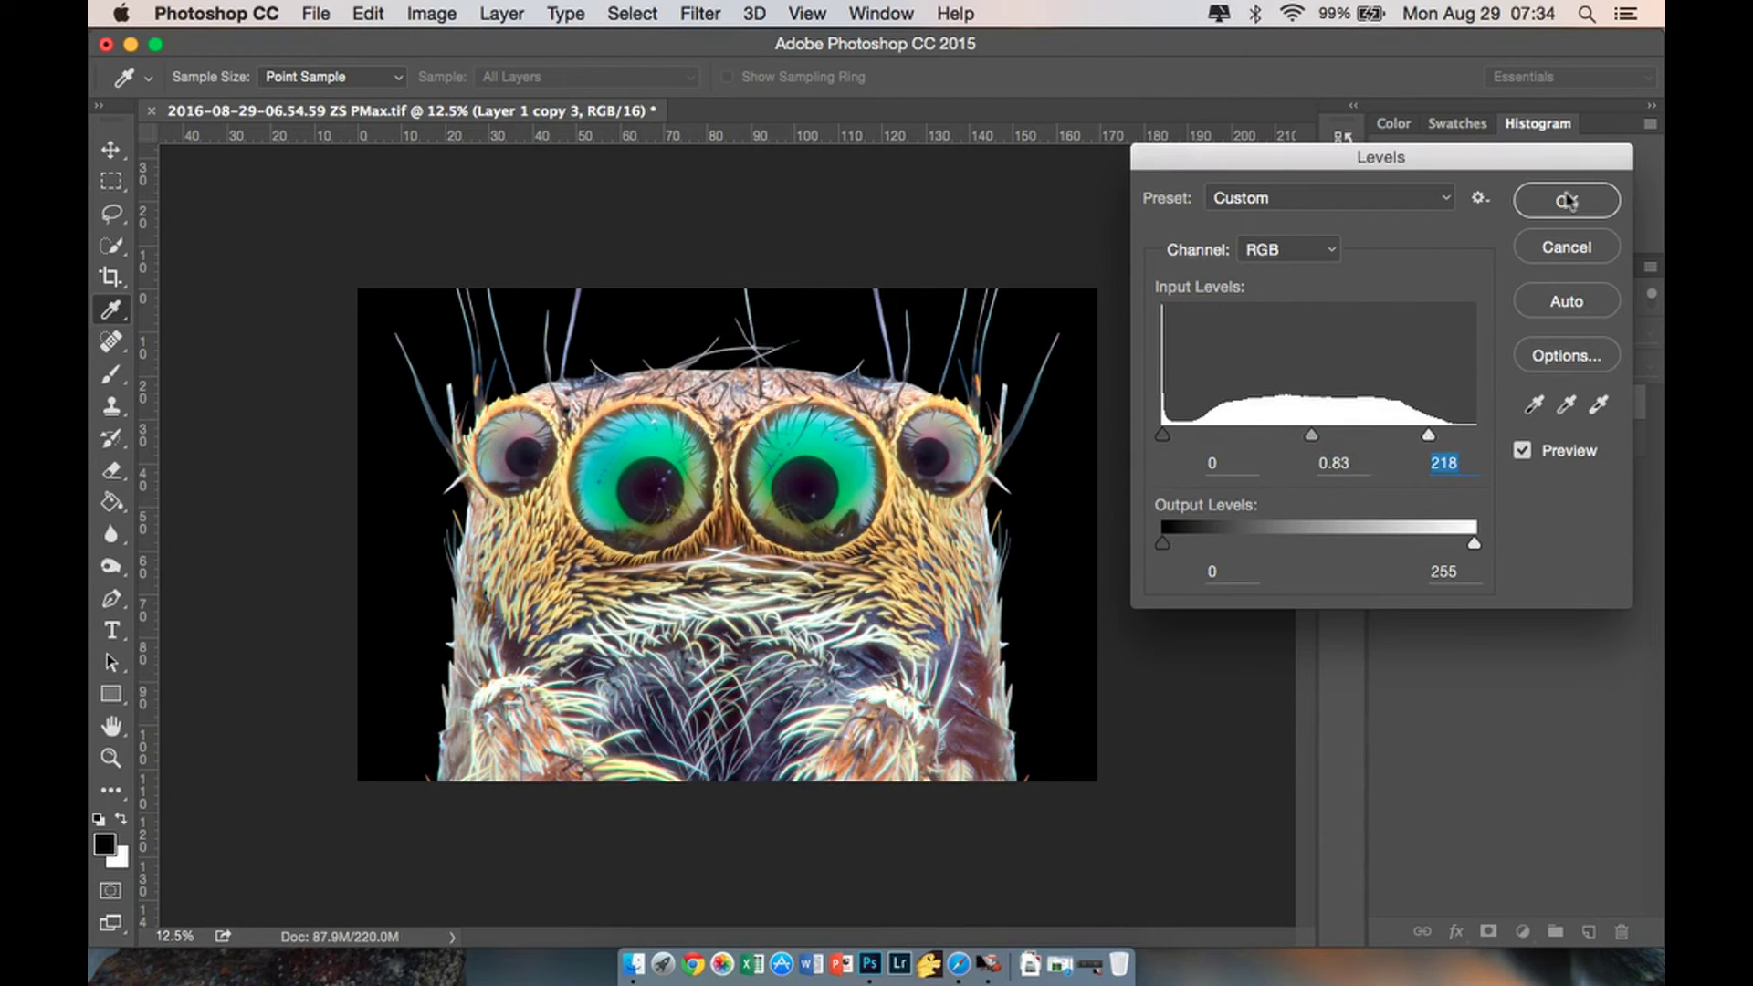
left_click(1566, 201)
key("v")
Examine the head, eyes and hairs up close and compare the levels-adjusted layer with the layer beneath it.
key("super+equal")
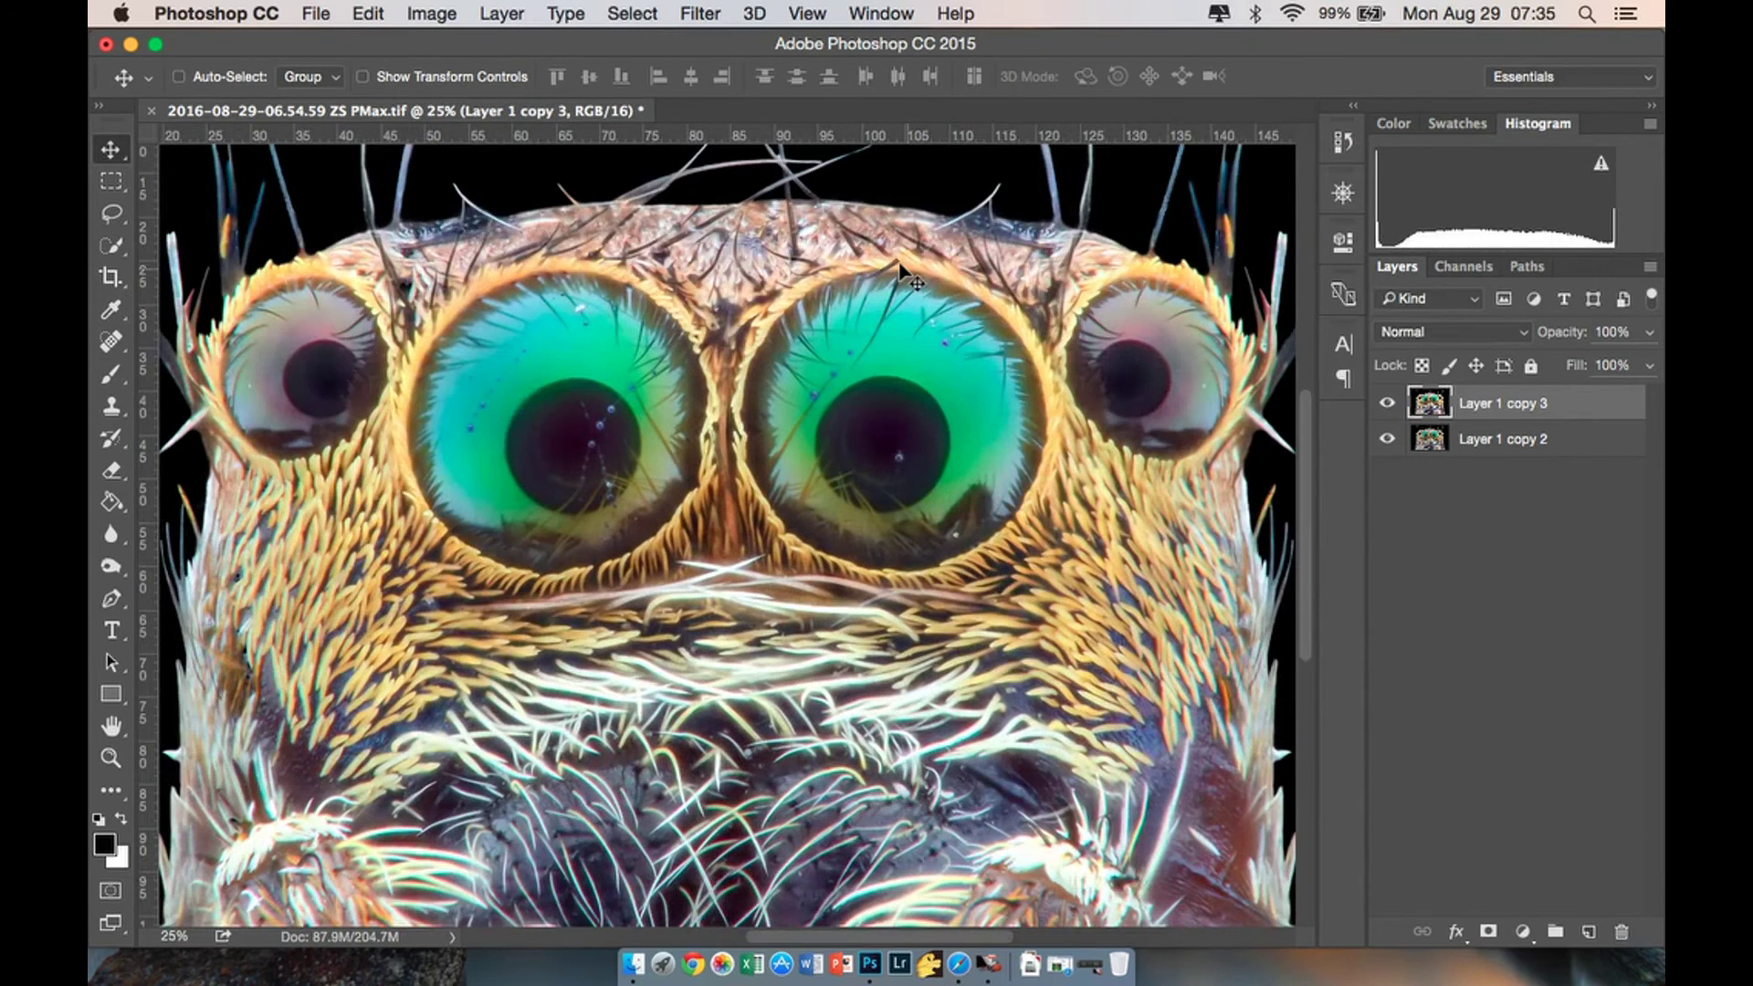
scroll(793, 450, "up", 5)
scroll(793, 450, "right", 2)
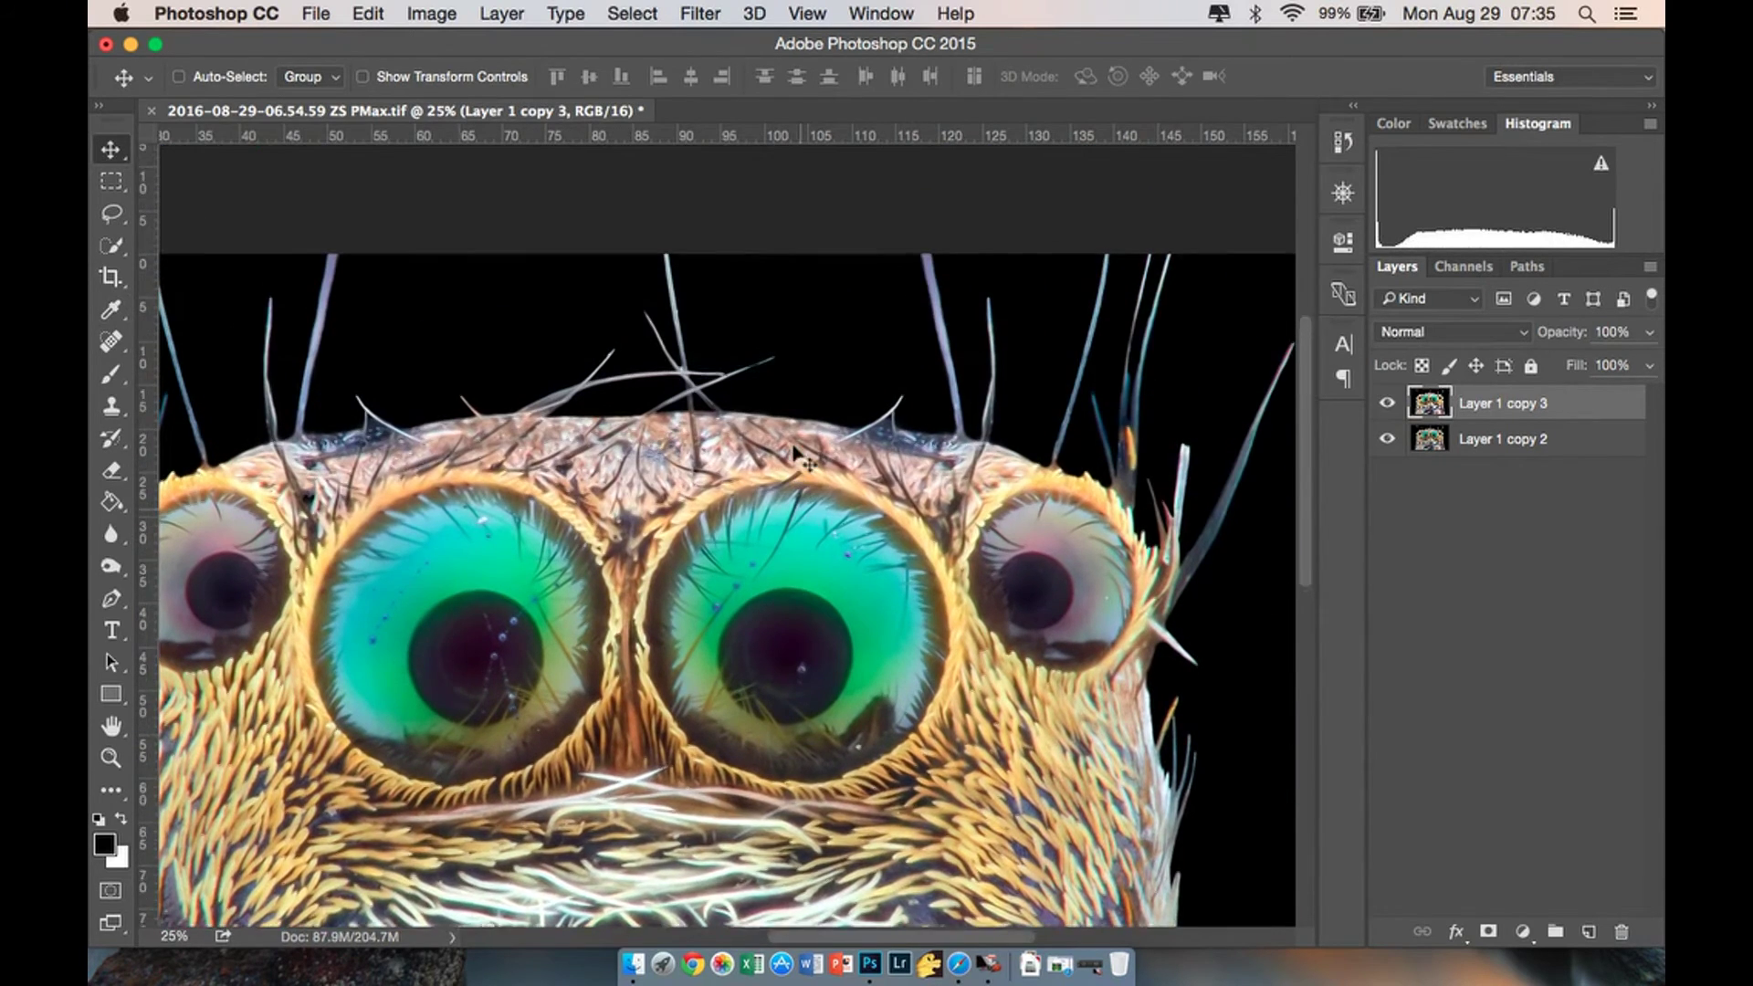
scroll(792, 447, "left", 2)
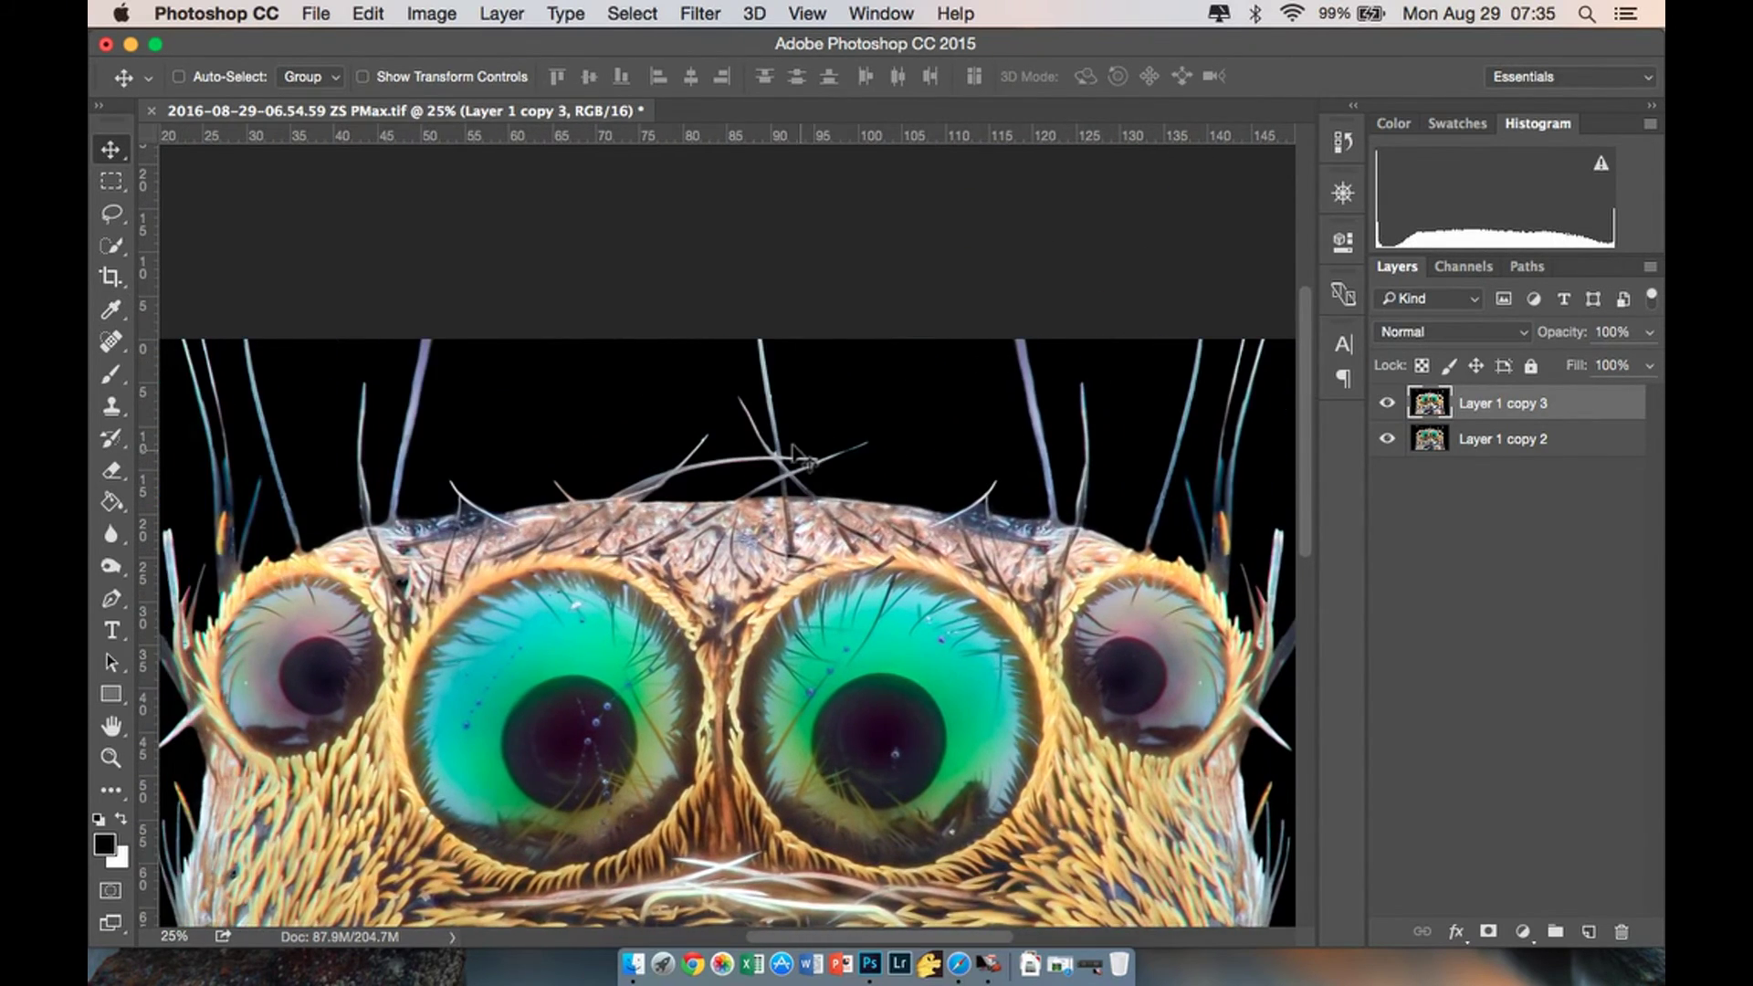
key("super+minus")
key("super+minus")
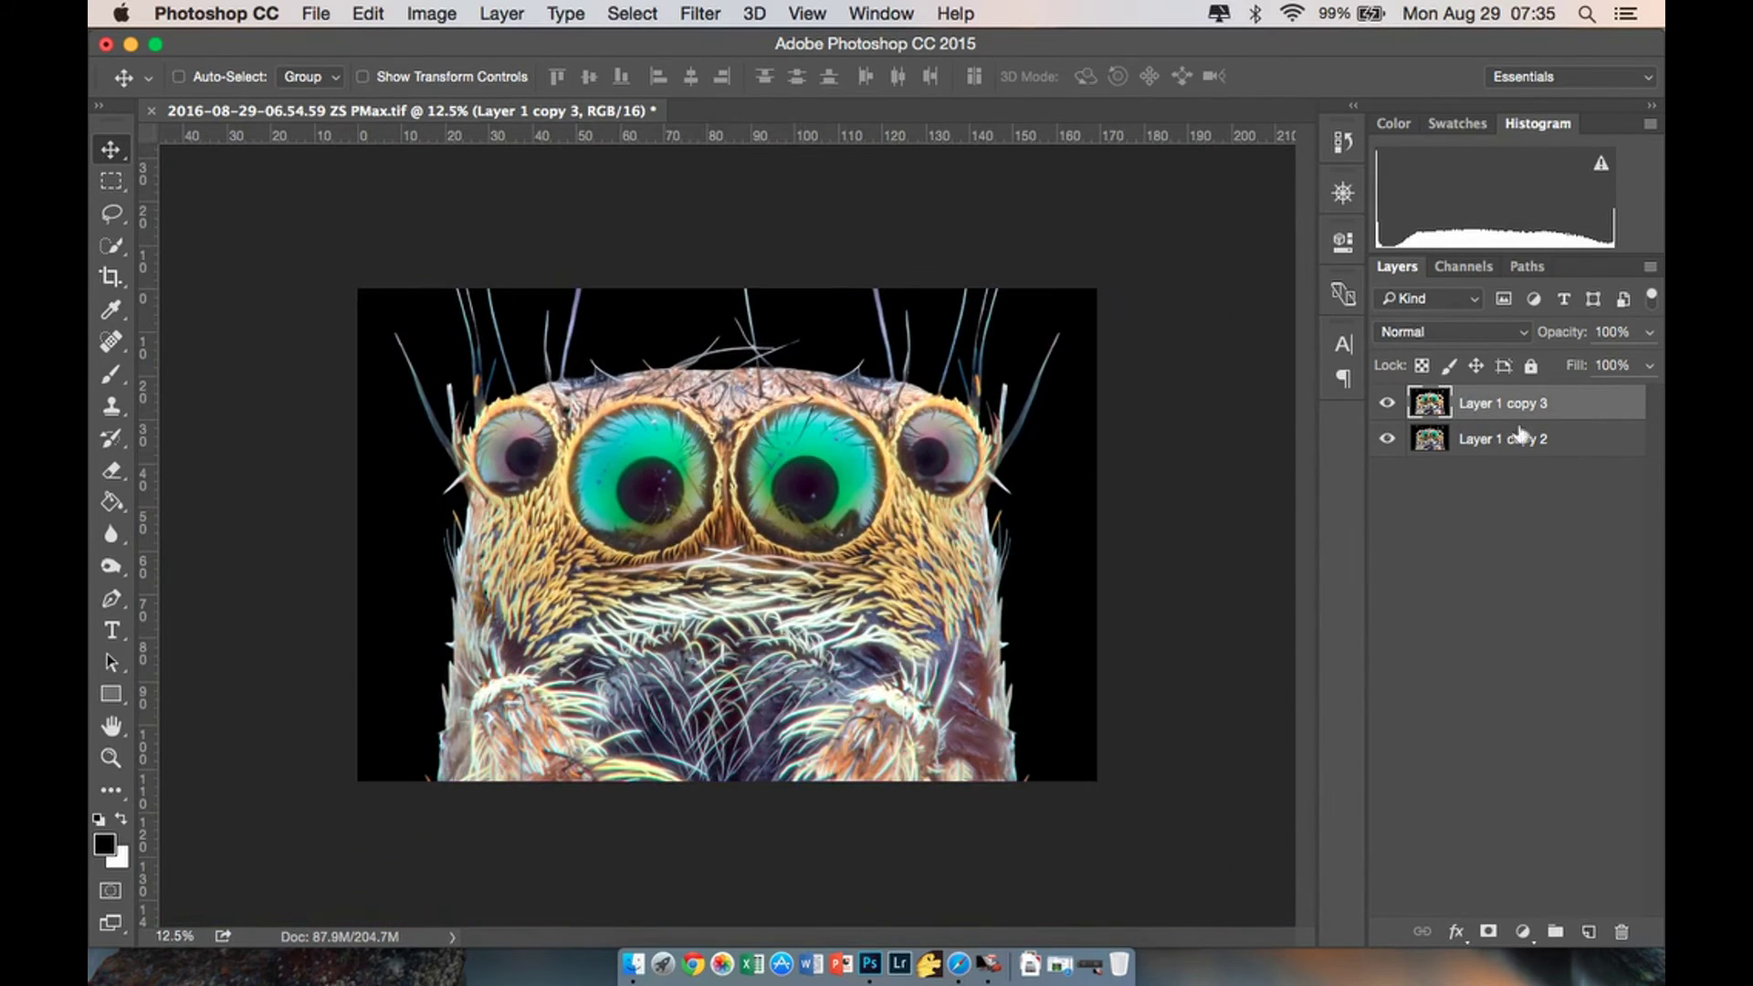
left_click(1388, 403)
left_click(1389, 403)
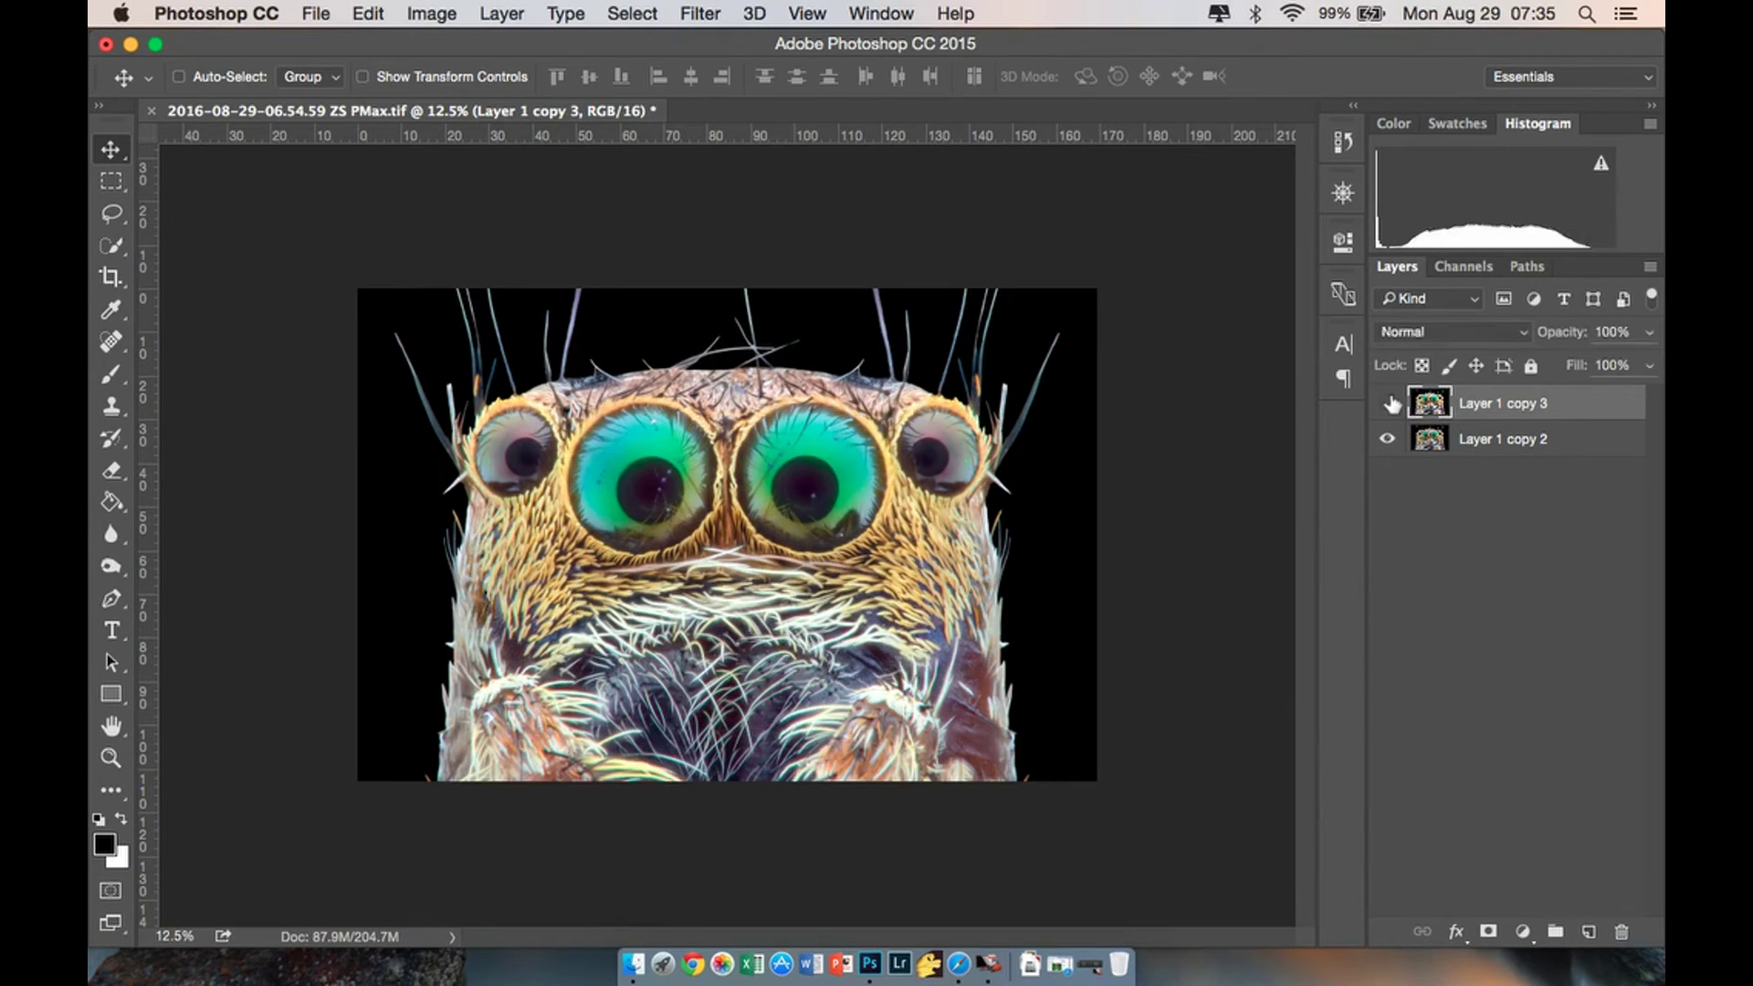
left_click(1389, 402)
left_click(1389, 402)
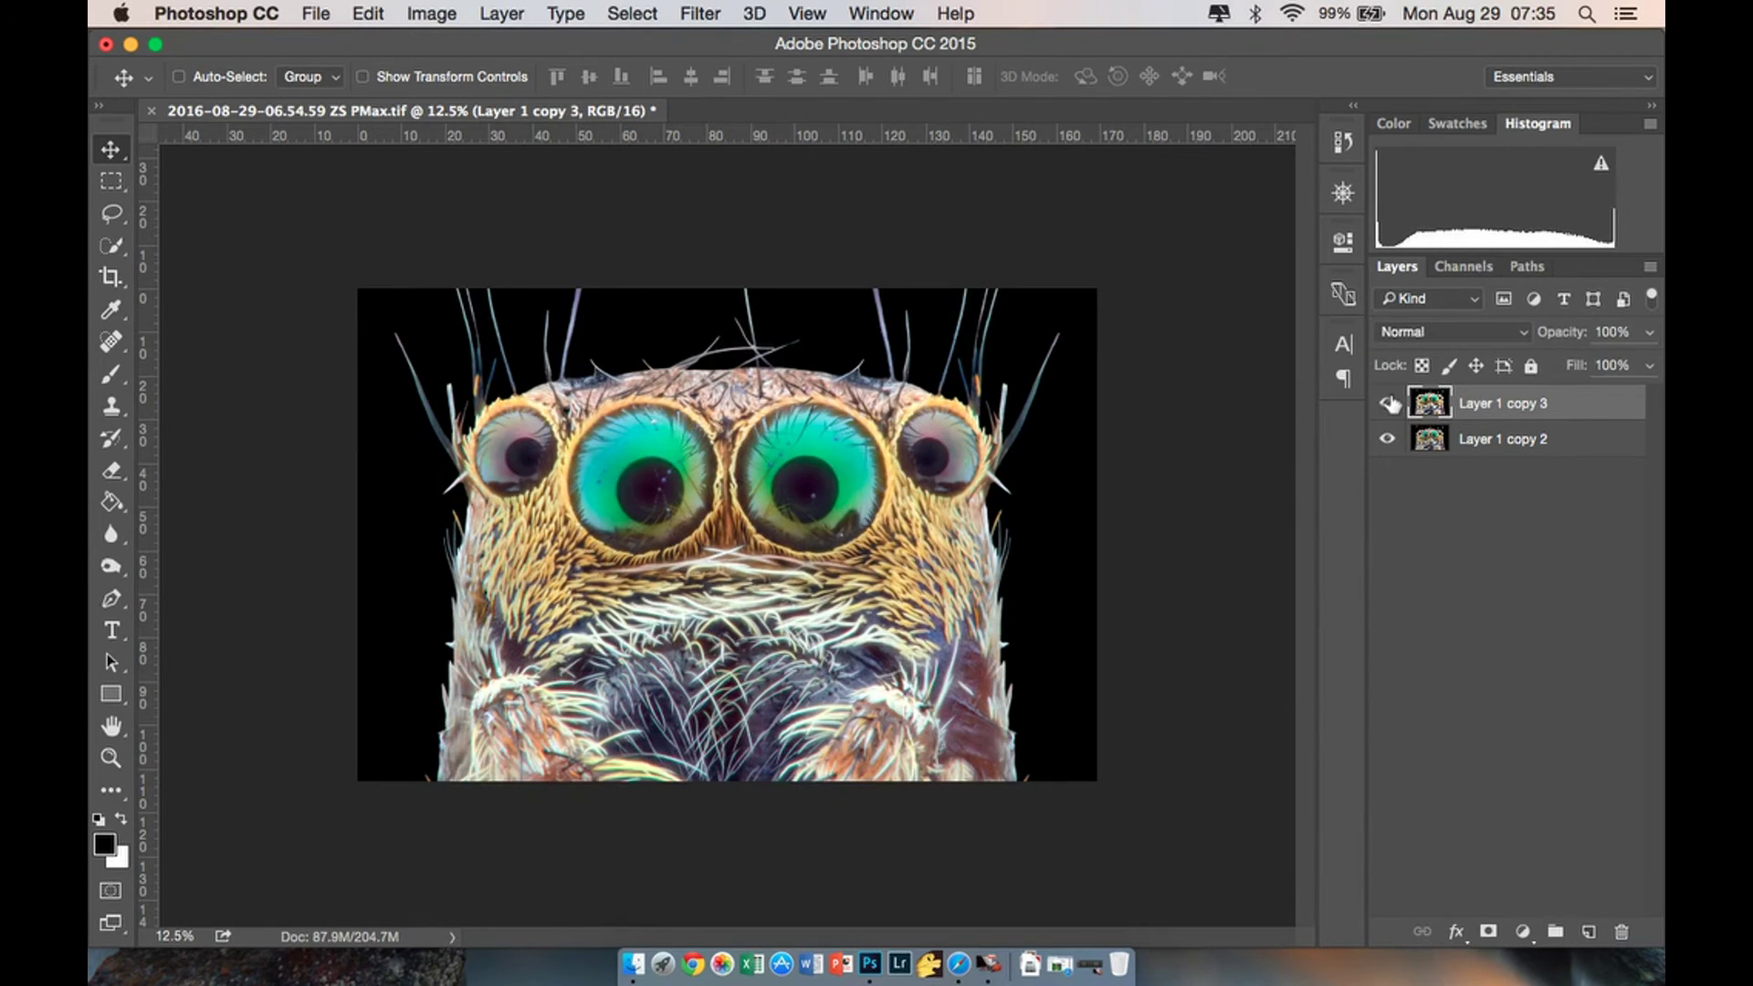
Start the Topaz DeNoise 5 filter on the adjusted spider layer and set the overall noise reduction strength to 0.15, previewing the eyes.
left_click(703, 23)
mouse_move(796, 636)
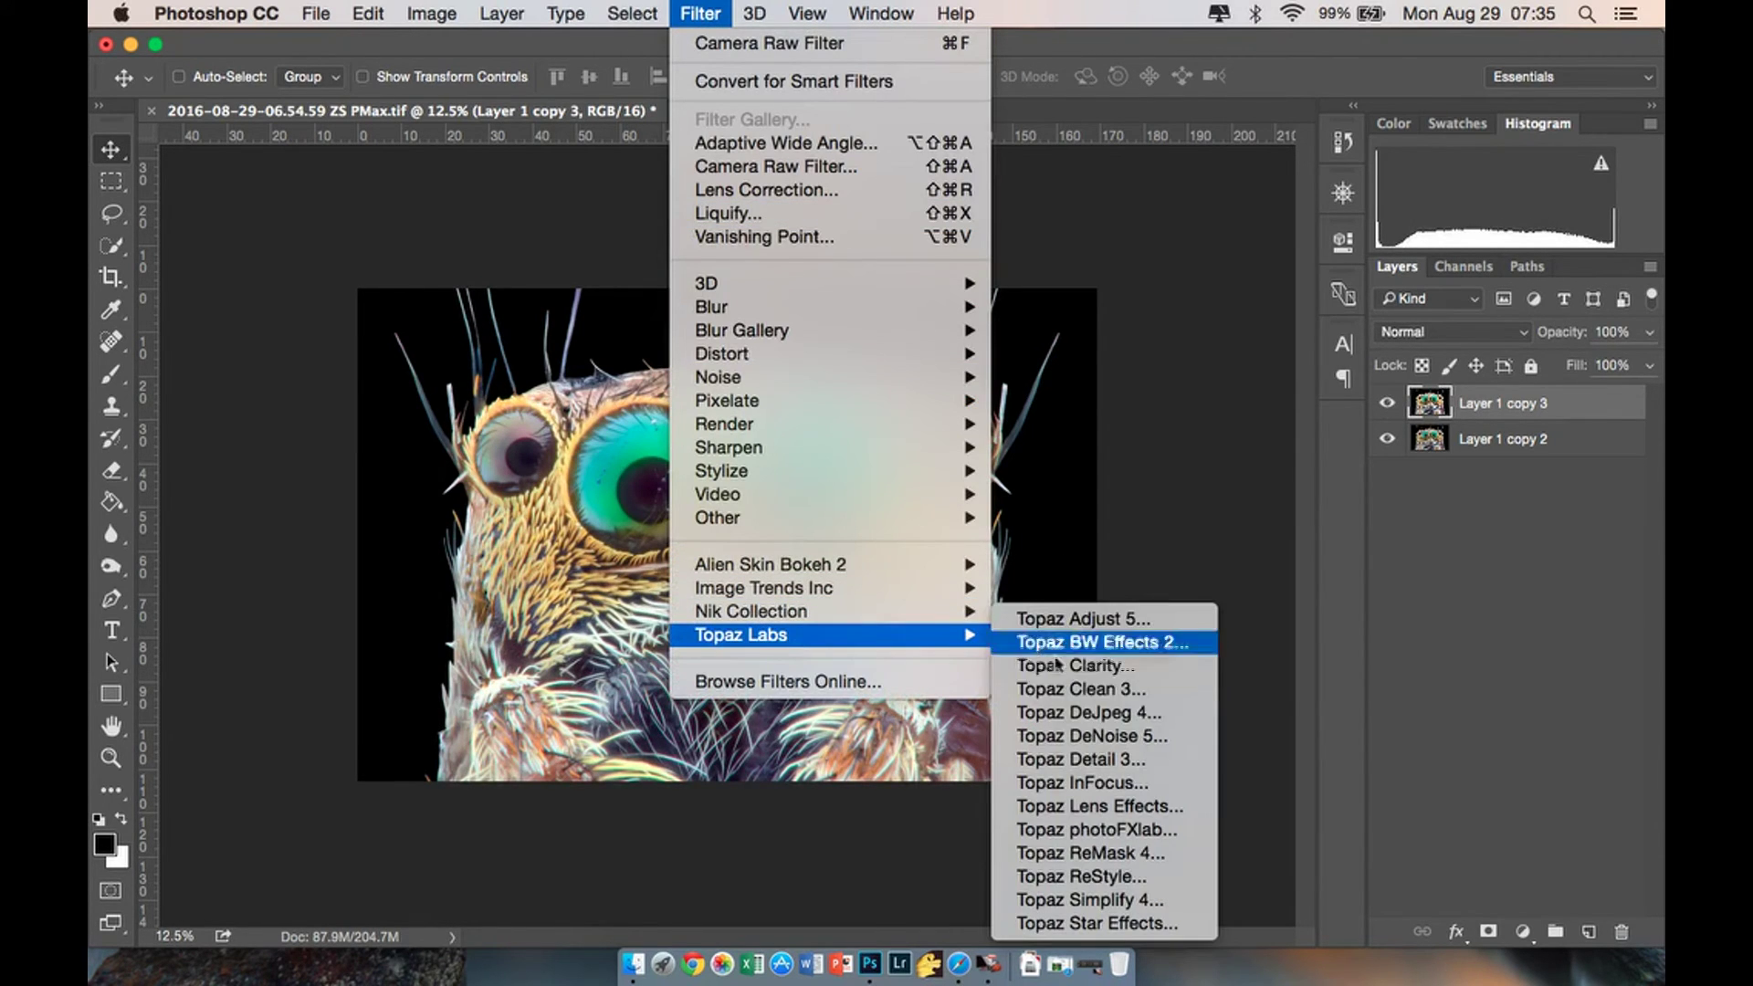
left_click(1086, 736)
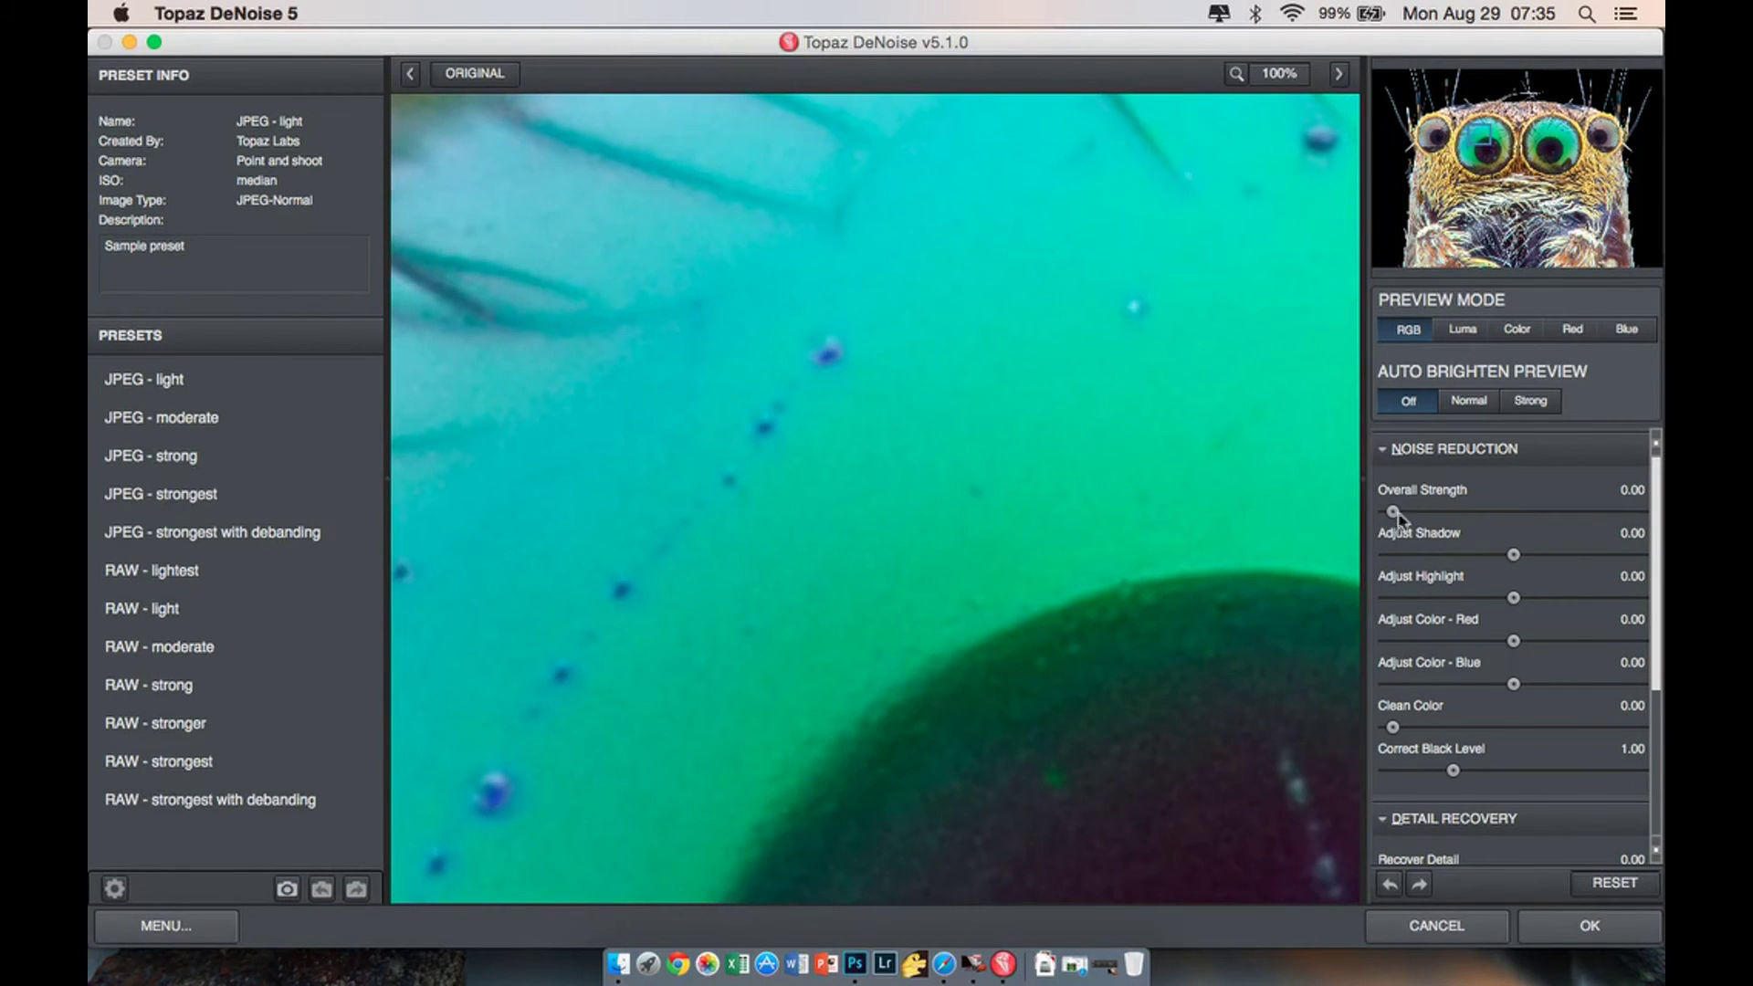
left_click_drag(1401, 514, 1416, 516)
left_click_drag(1479, 144, 1432, 139)
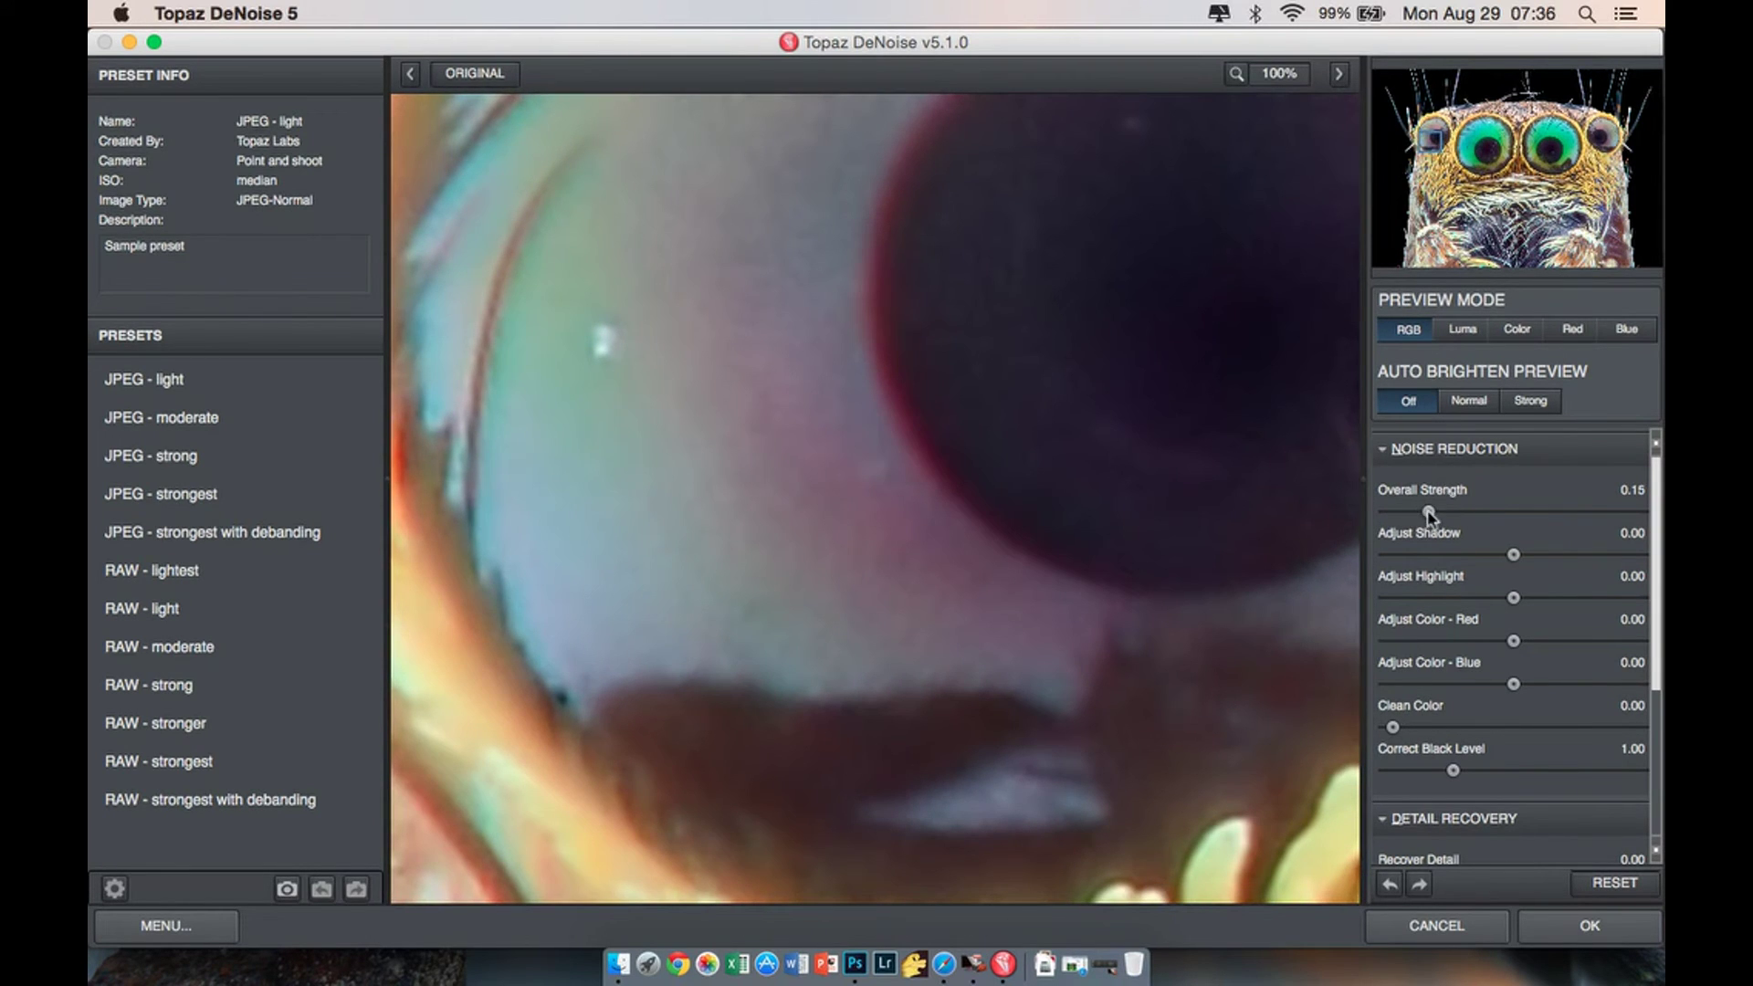
Set Recover Detail to 0.15, Reduce Blur to 0.10 and Add Grain to 0.20, and apply the noise reduction.
scroll(1655, 721, "down", 3)
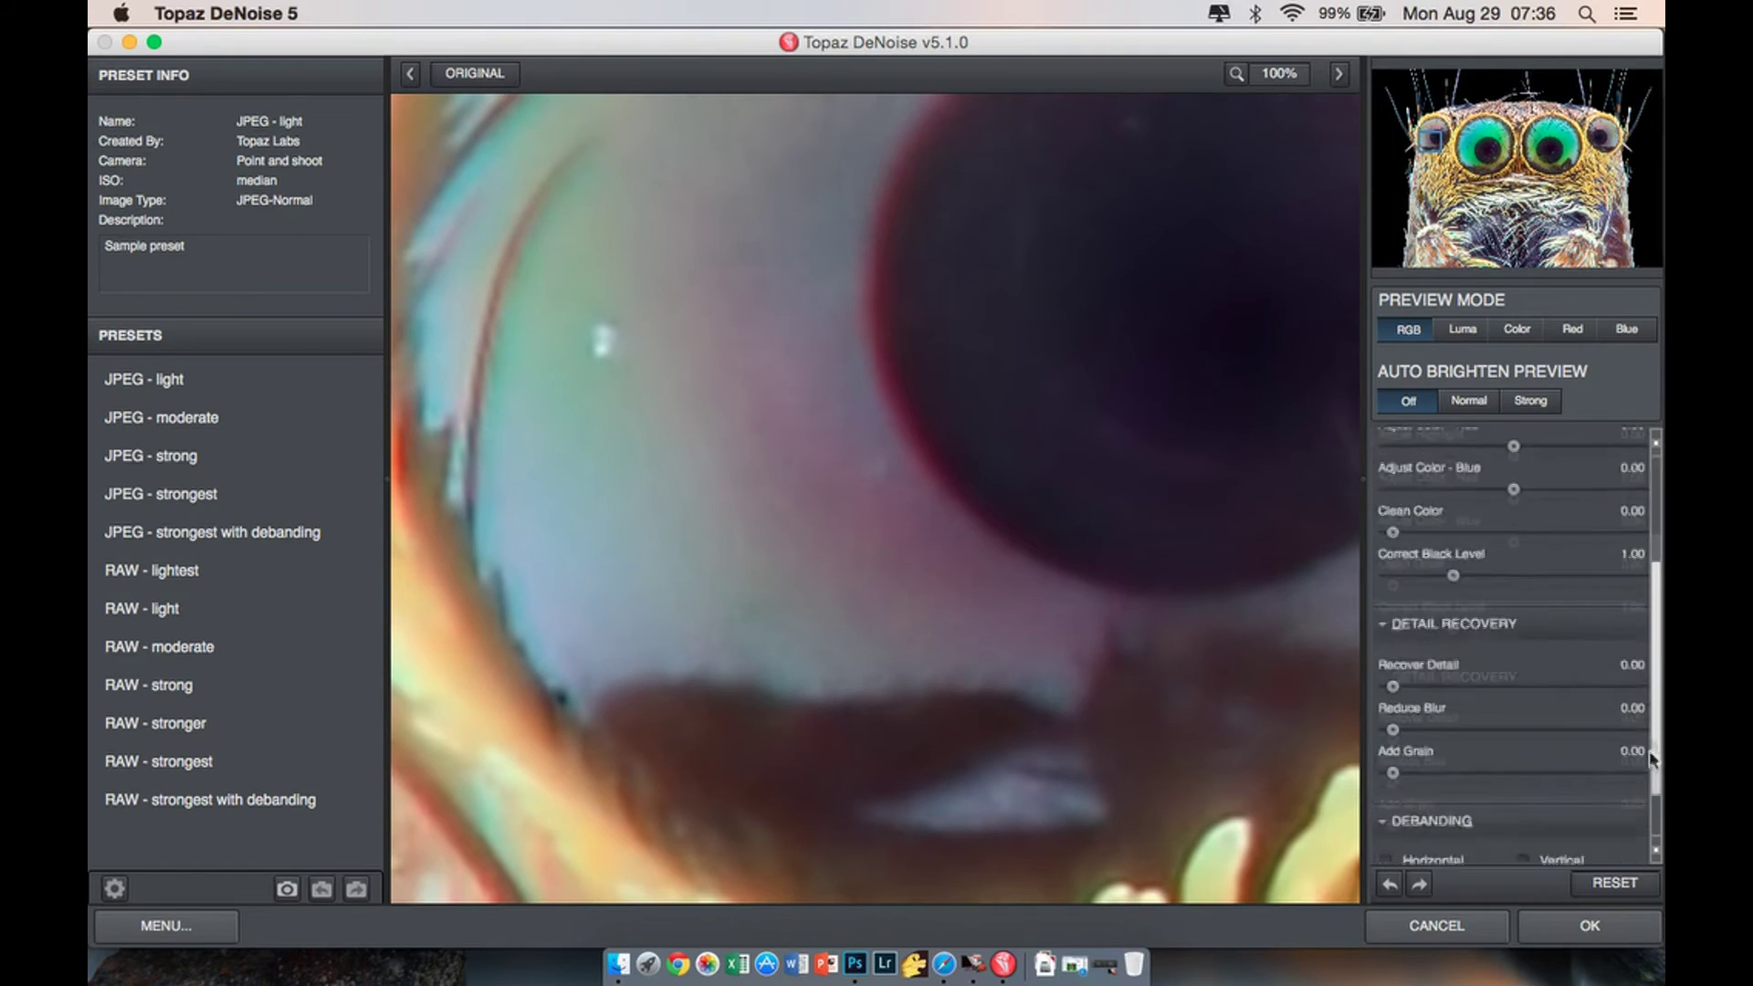
left_click_drag(1393, 700, 1441, 701)
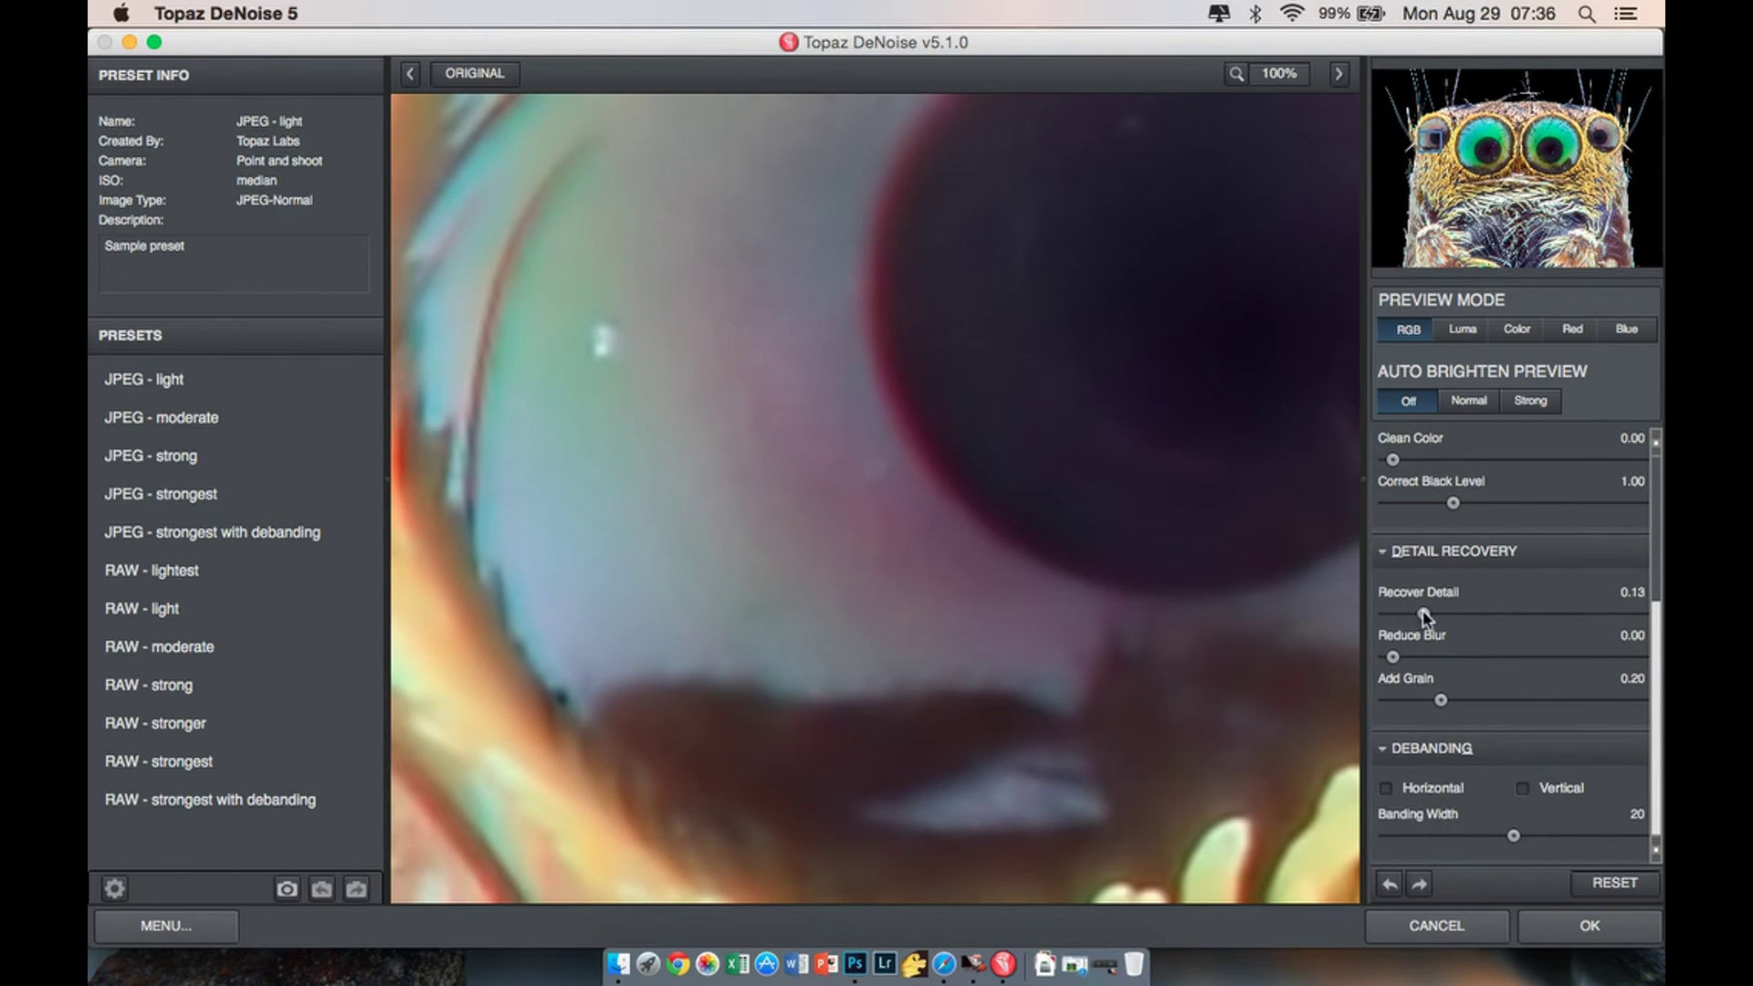
left_click_drag(1393, 656, 1410, 658)
left_click_drag(1431, 140, 1555, 154)
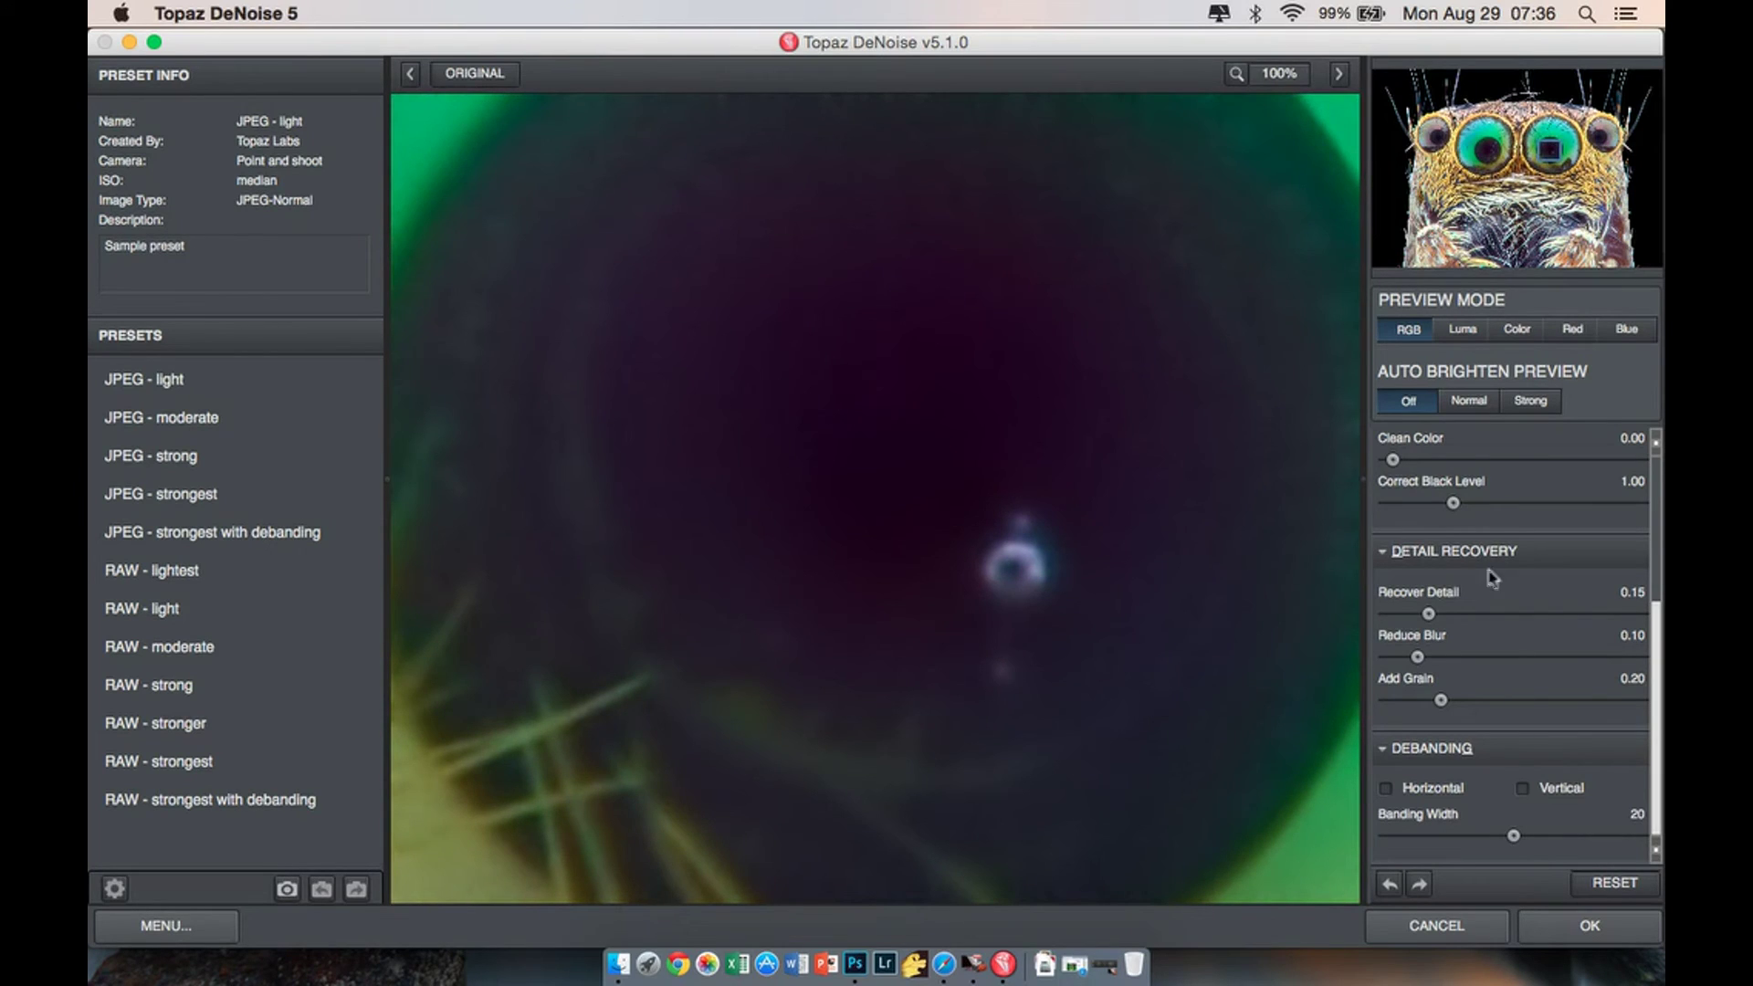
left_click(1539, 933)
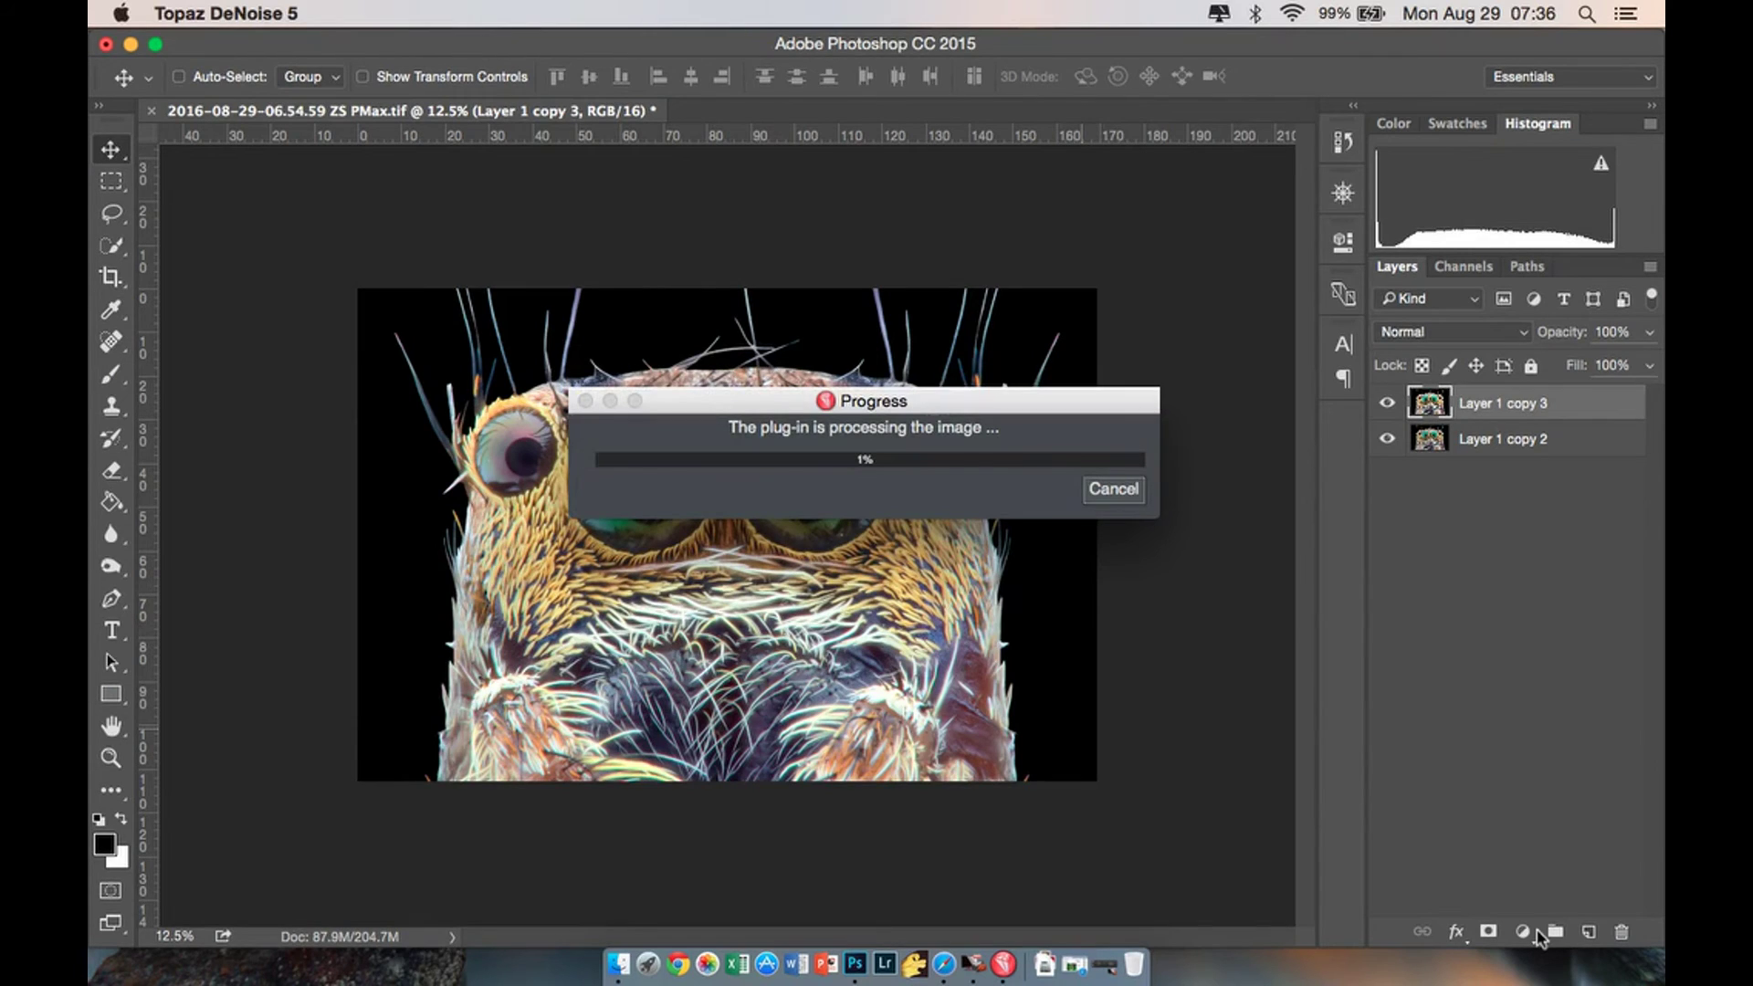
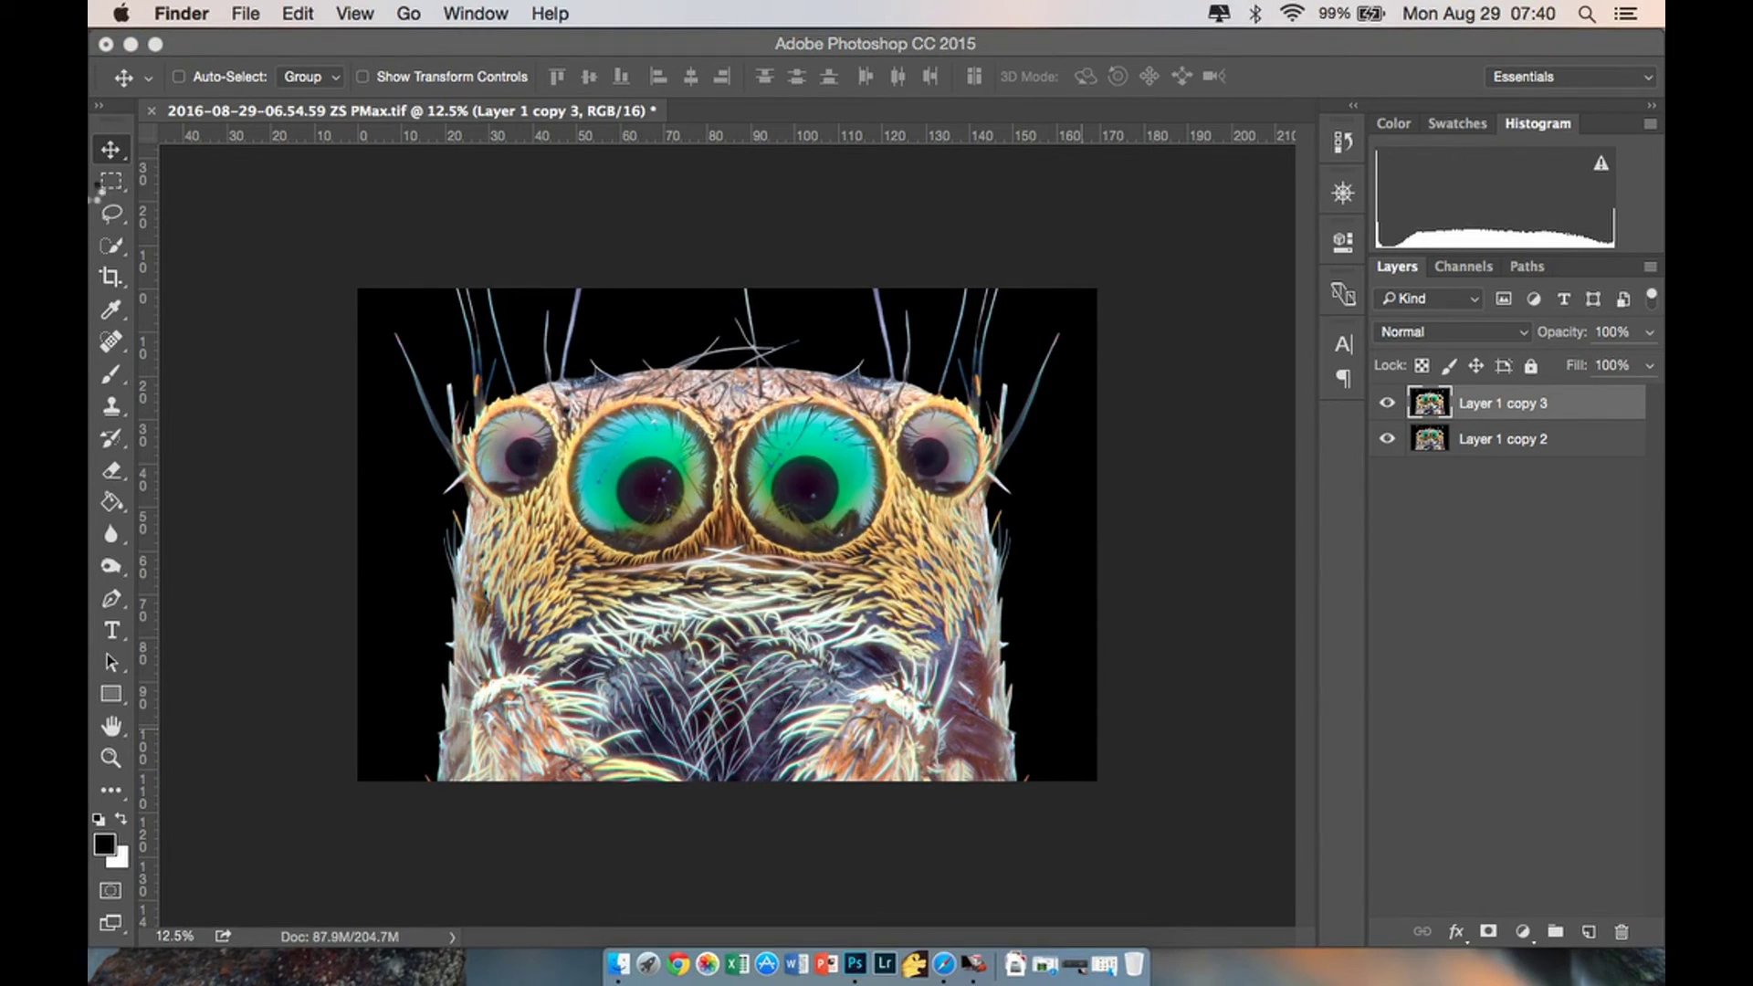
Place the bokeh image 358-9.jpg from Finder's Download folder into the Photoshop document and enlarge it to cover the whole canvas.
left_click(117, 152)
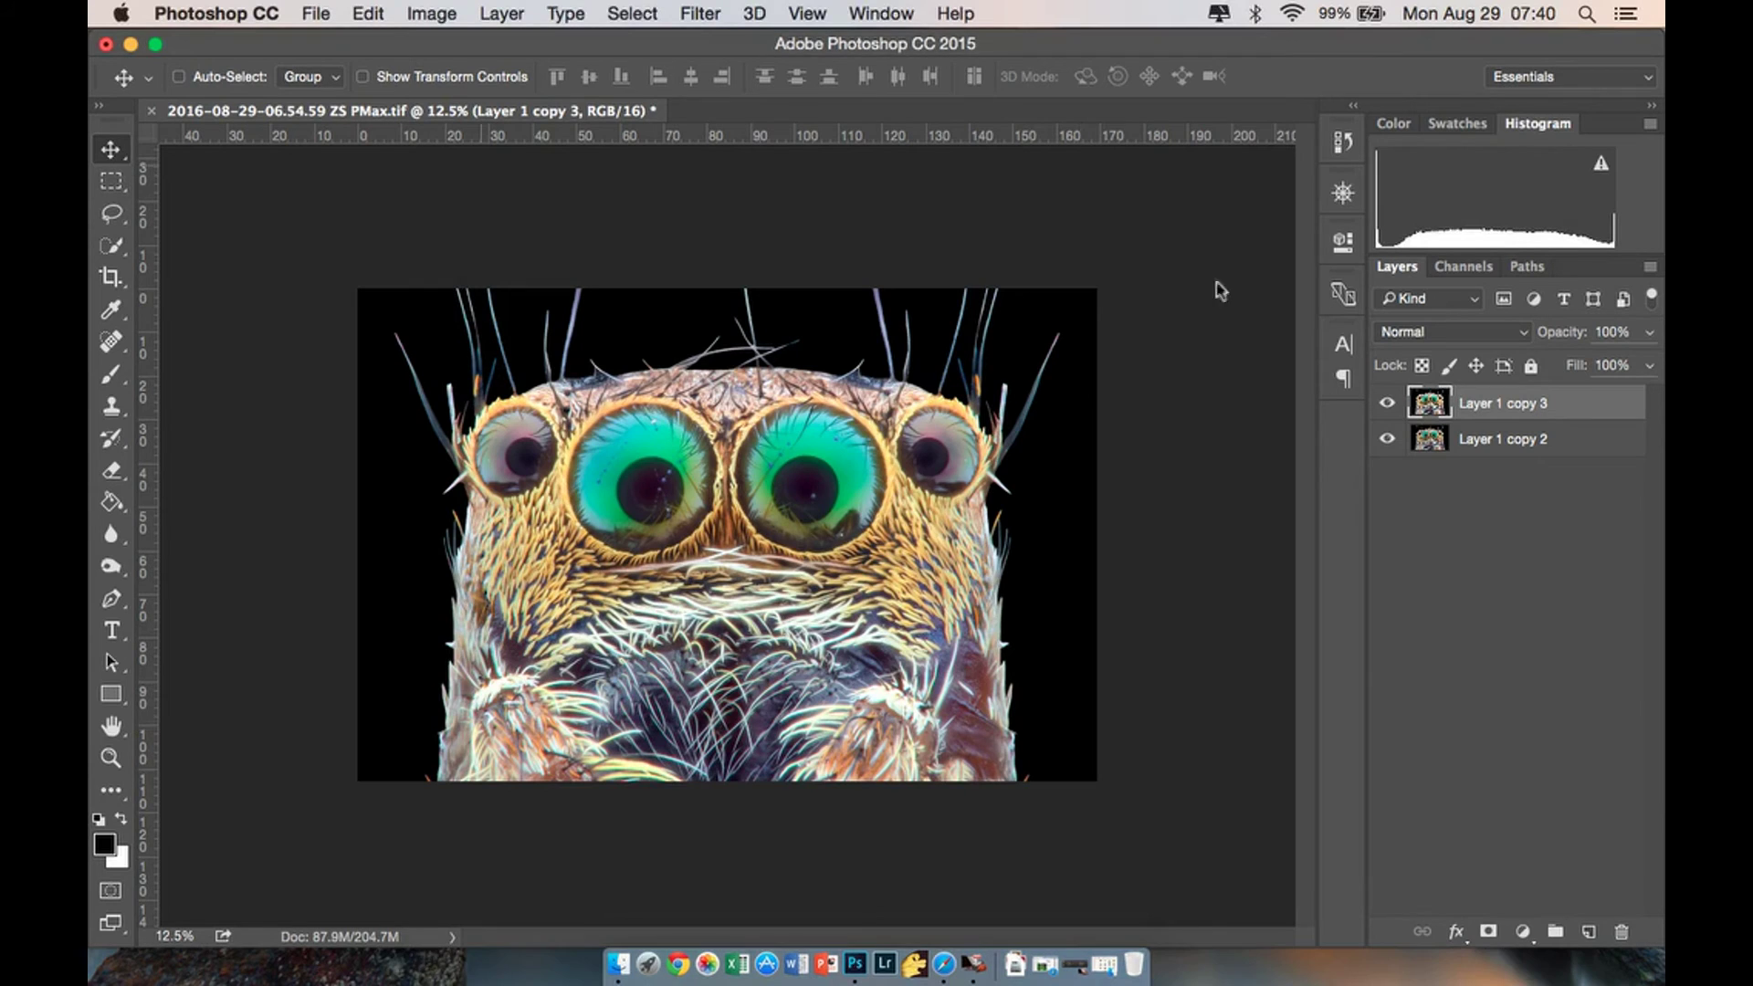
left_click(1519, 448)
left_click(1517, 416)
left_click(1105, 959)
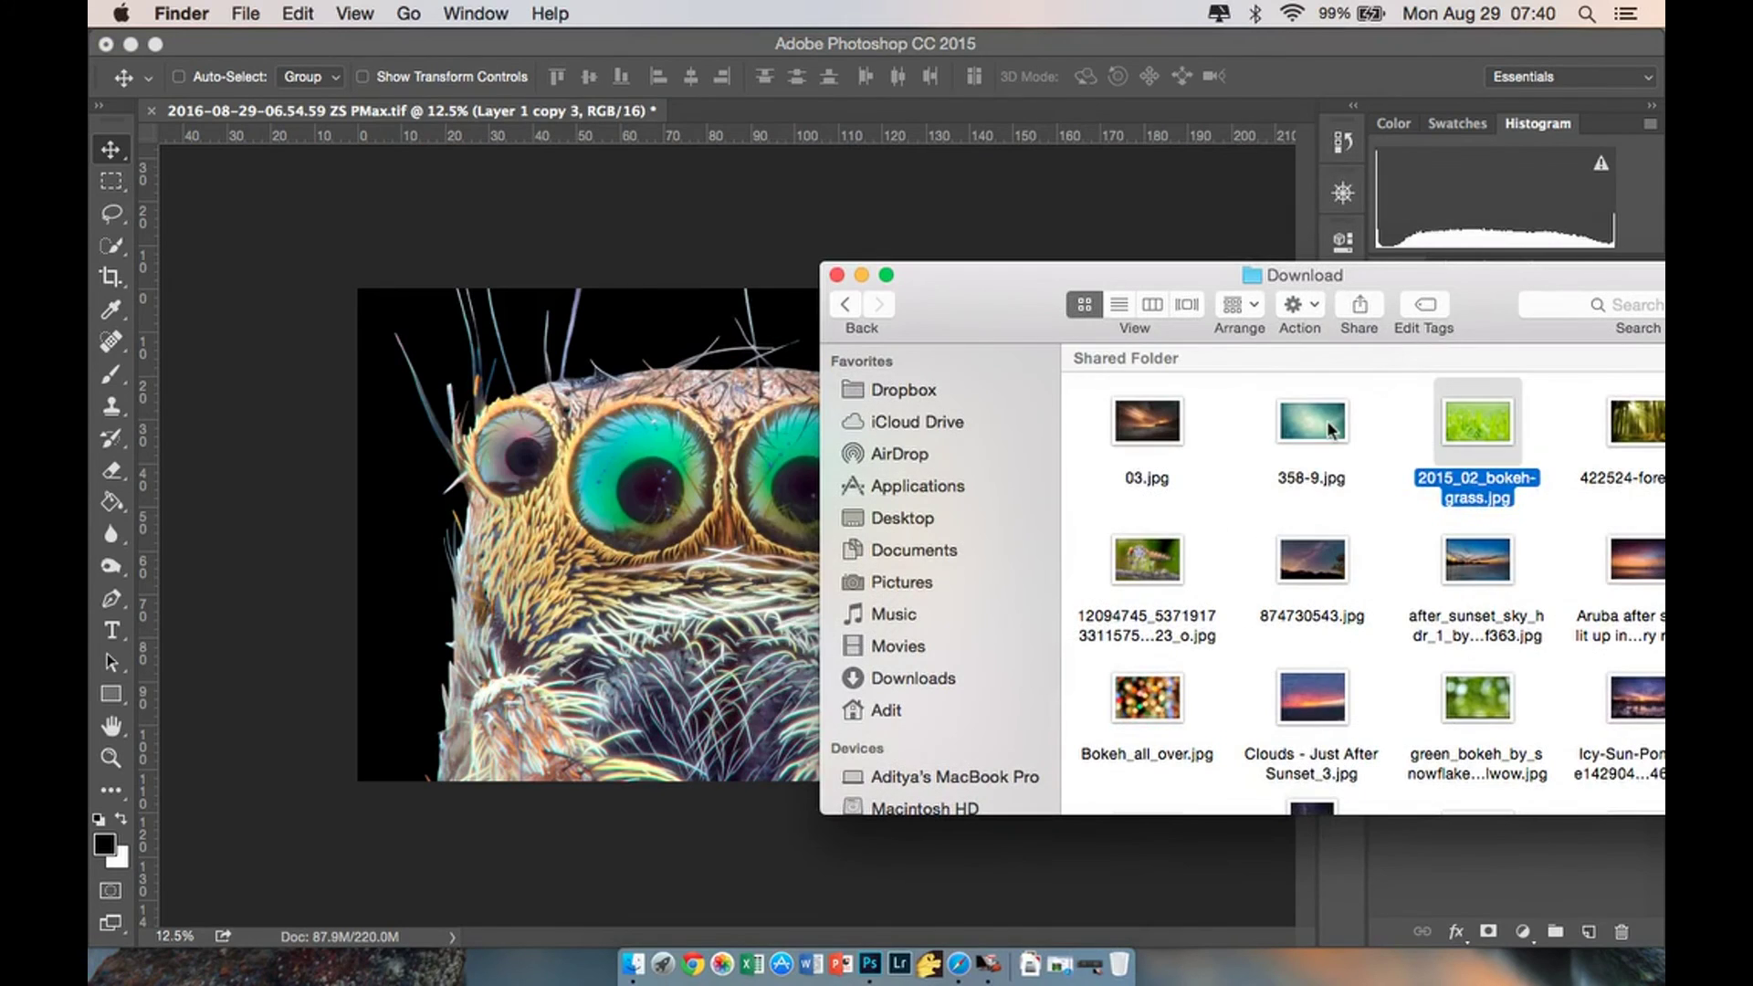
left_click_drag(1327, 420, 628, 484)
left_click_drag(770, 505, 532, 333)
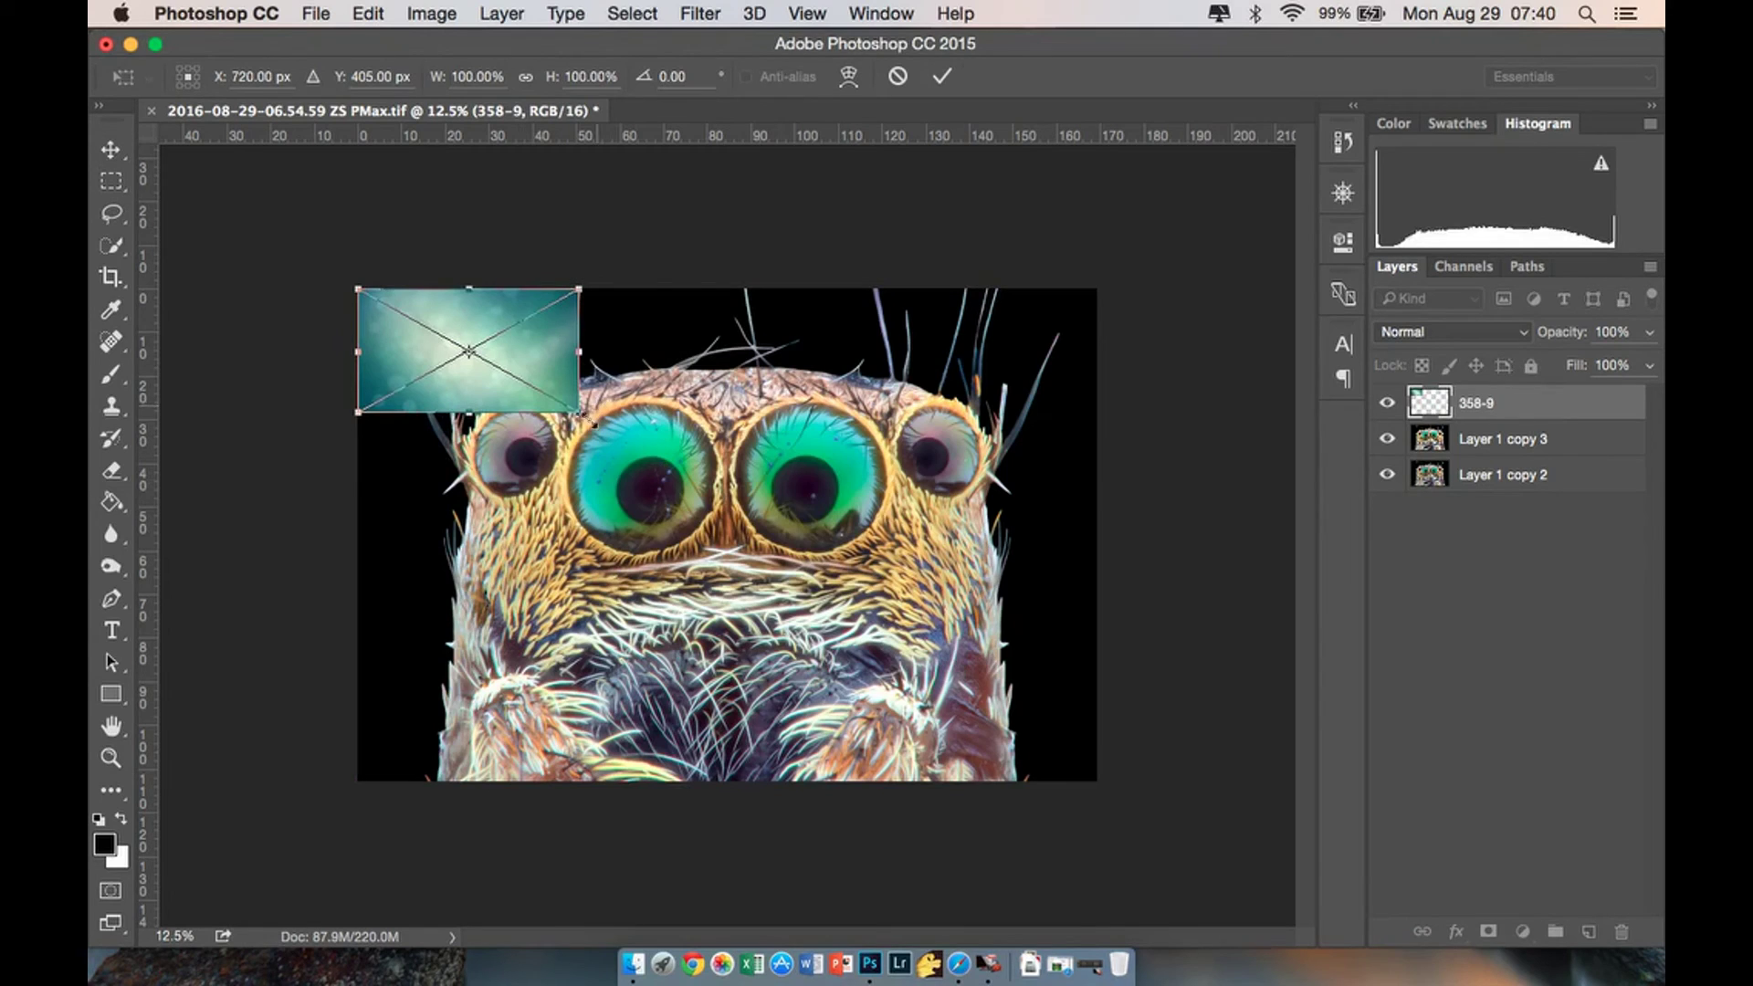
left_click_drag(579, 415, 1193, 833)
key("Return")
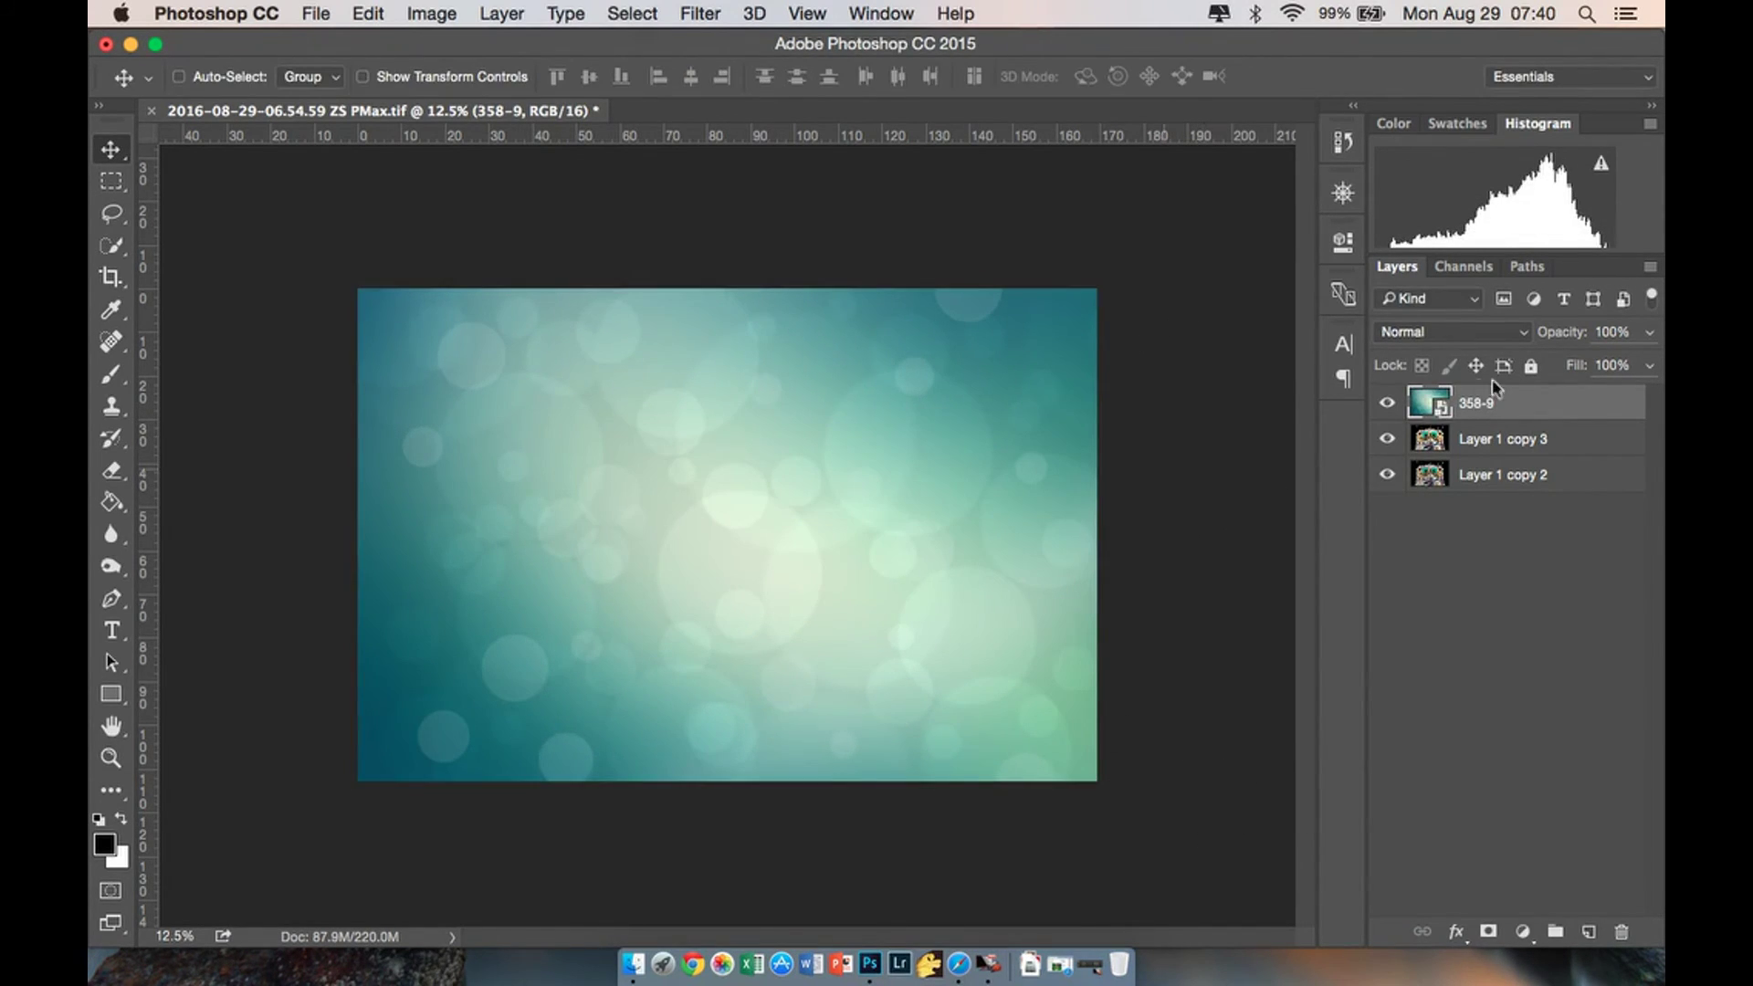
Rasterize the 358-9 background layer and shift it slightly to the left.
right_click(1471, 405)
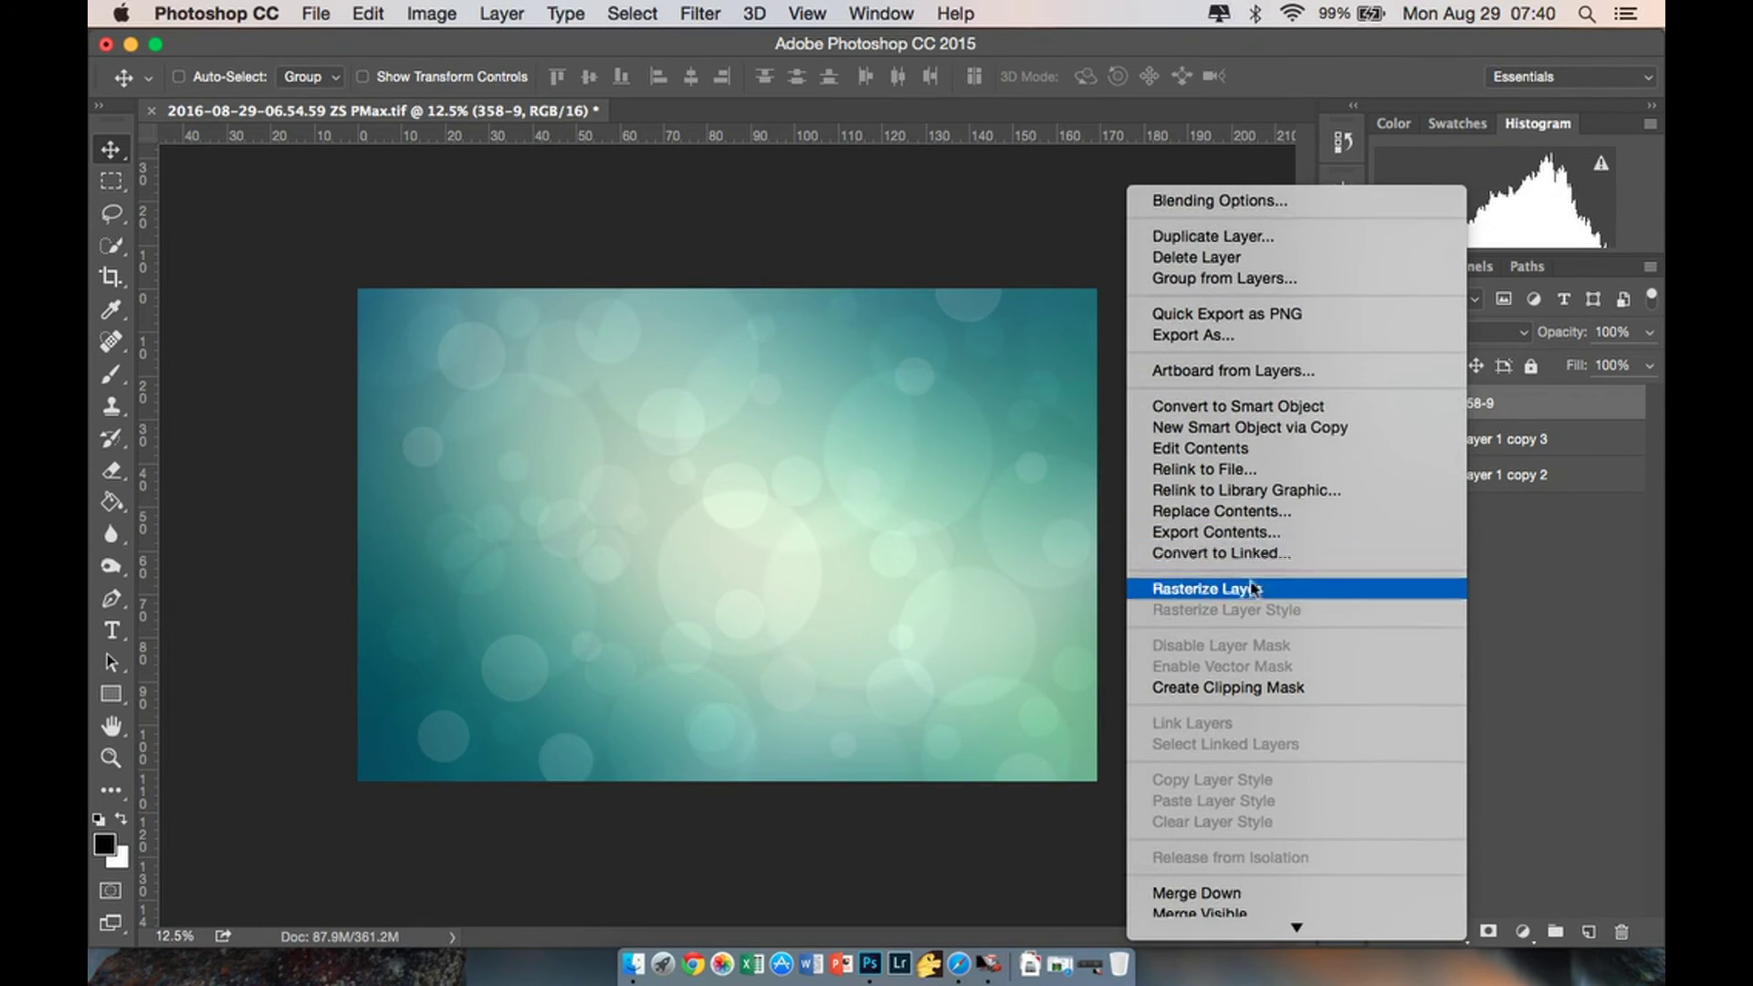
left_click(1243, 589)
left_click_drag(1013, 483, 969, 482)
Crop away the background pixels outside the 2:3 canvas and hide the 358-9 layer.
left_click(112, 282)
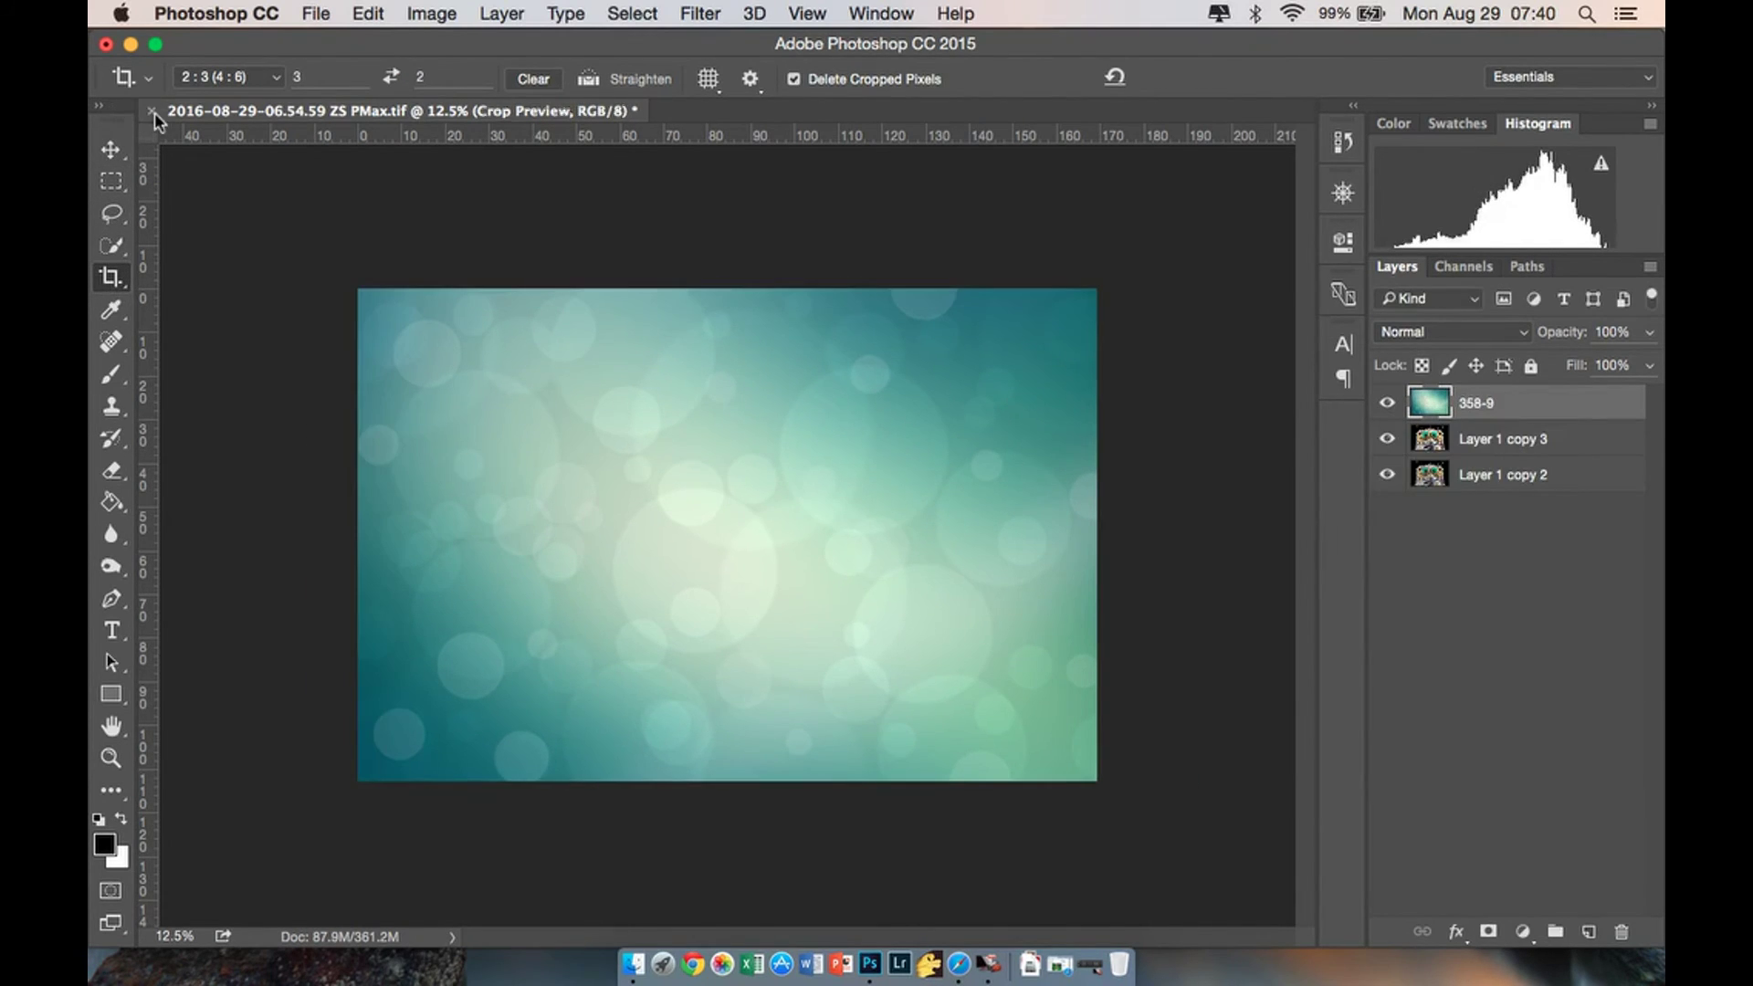
left_click(111, 149)
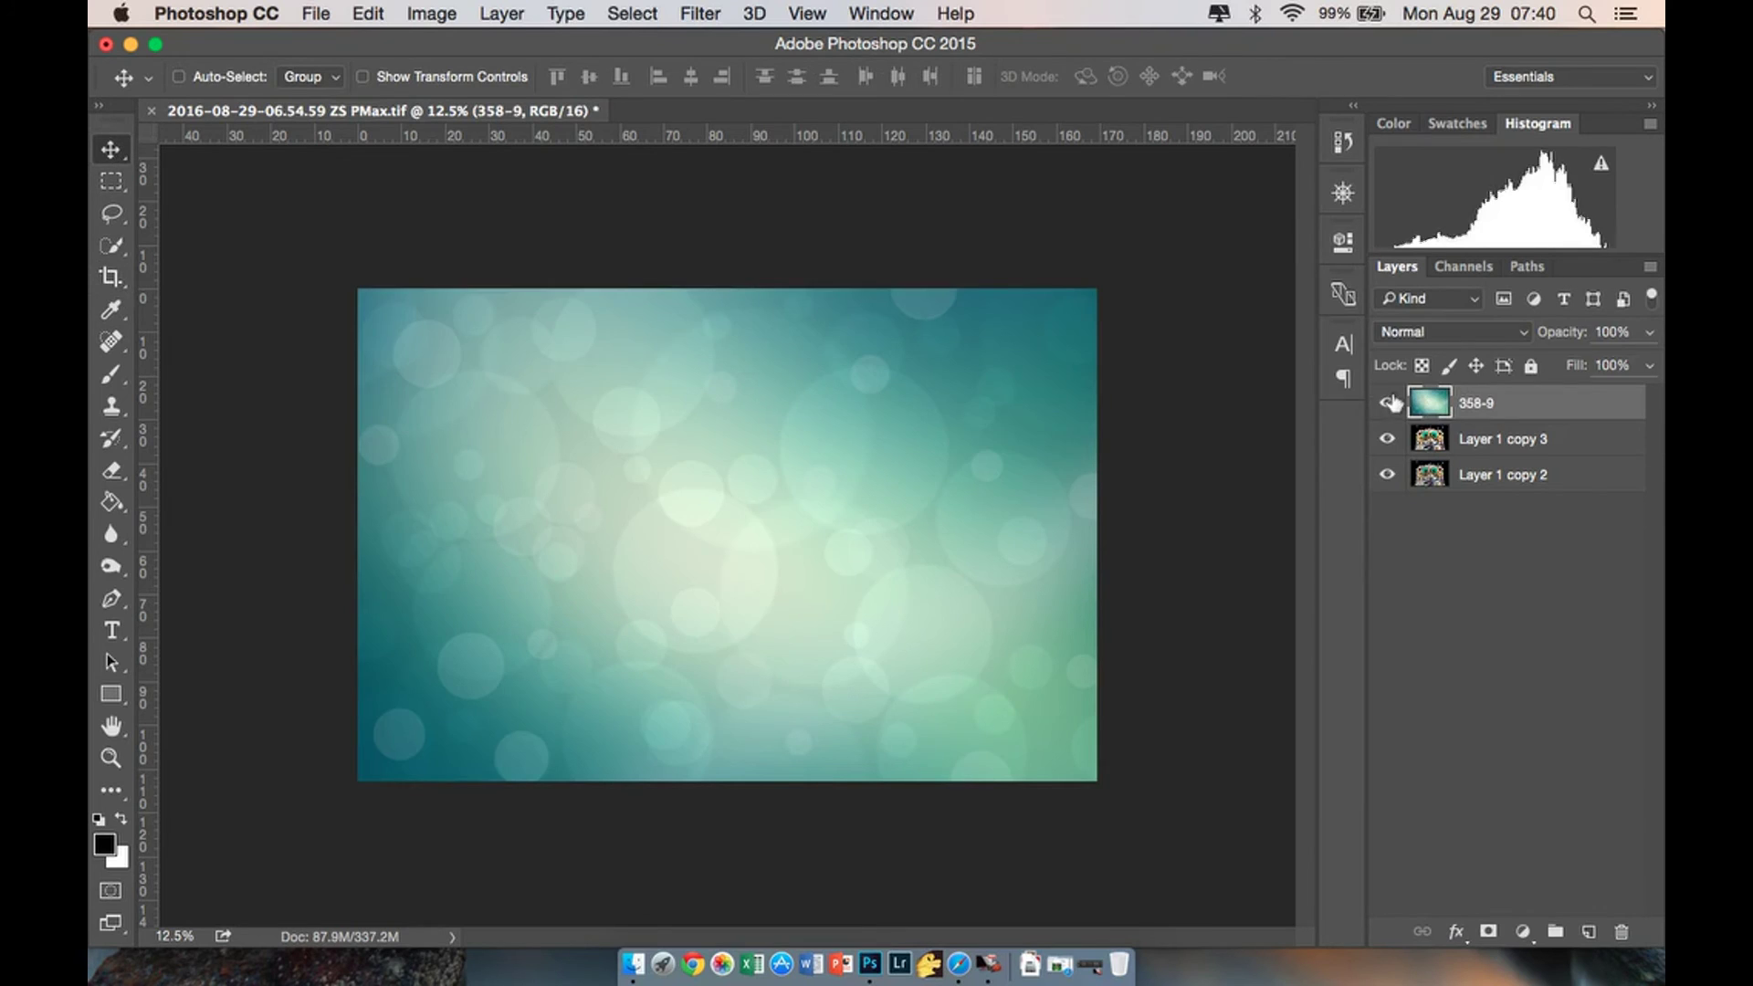
left_click(1389, 403)
Duplicate the Red channel with the denoised spider layer, Layer 1 copy 3, selected.
left_click(1498, 440)
left_click(1466, 268)
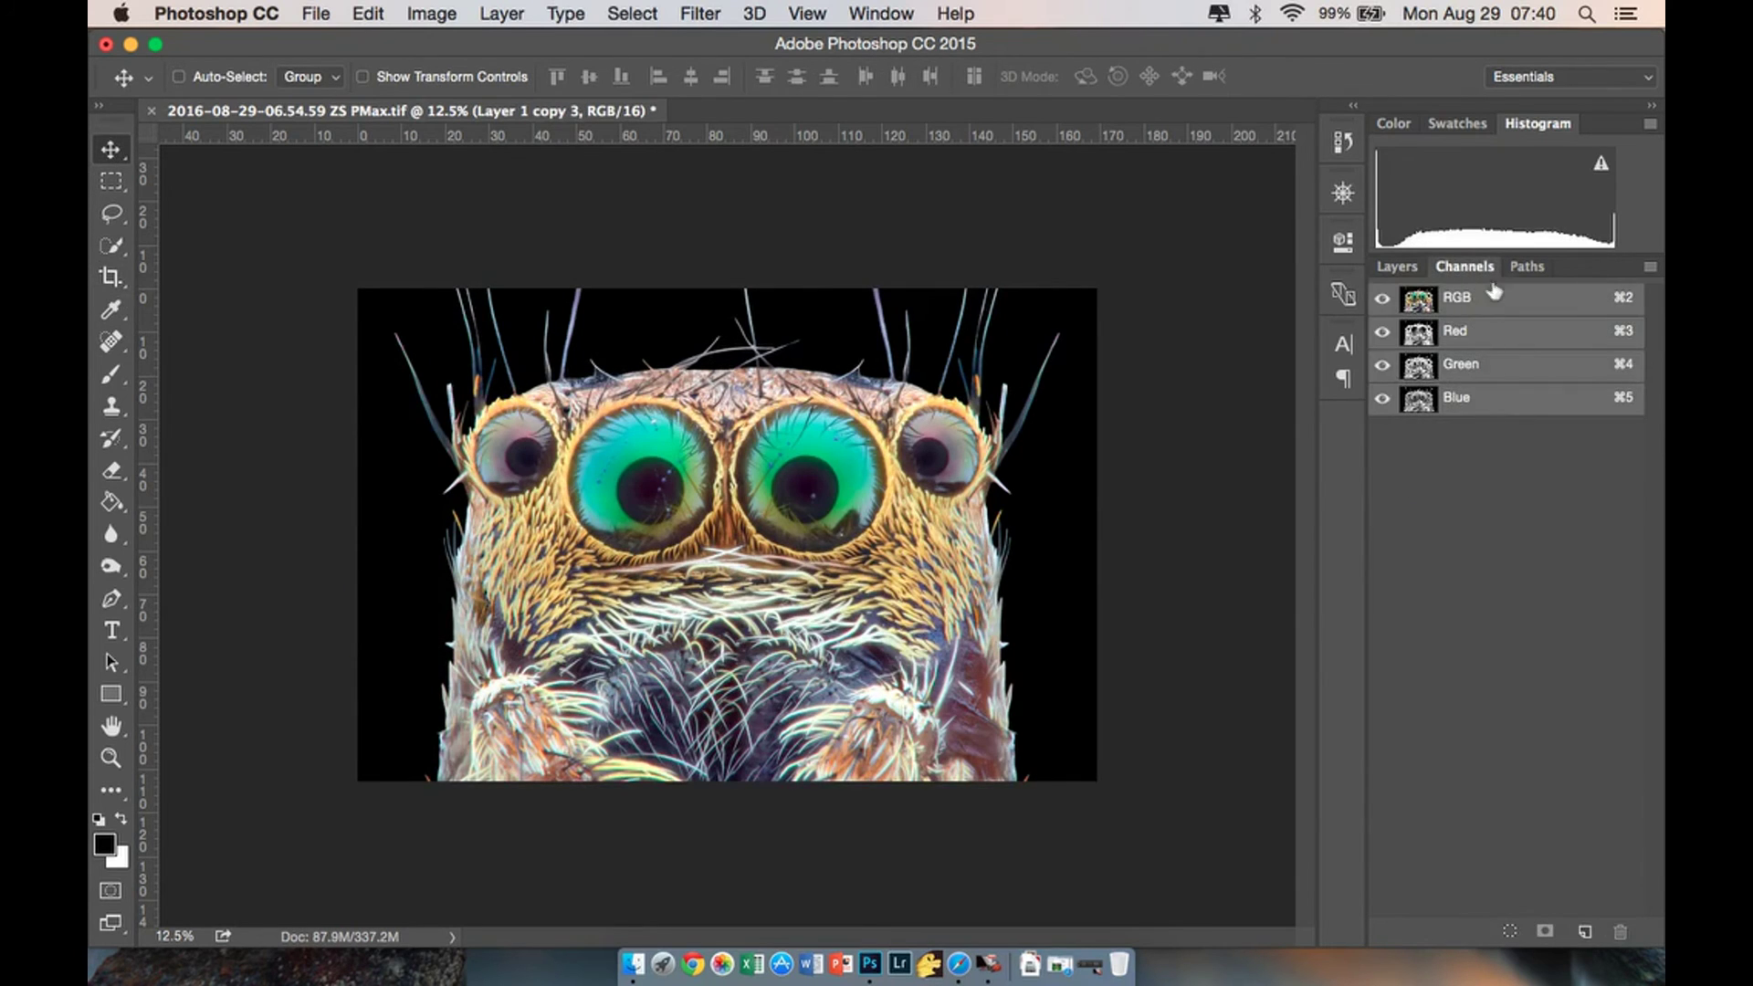
left_click(1484, 338)
left_click_drag(1496, 340, 1586, 930)
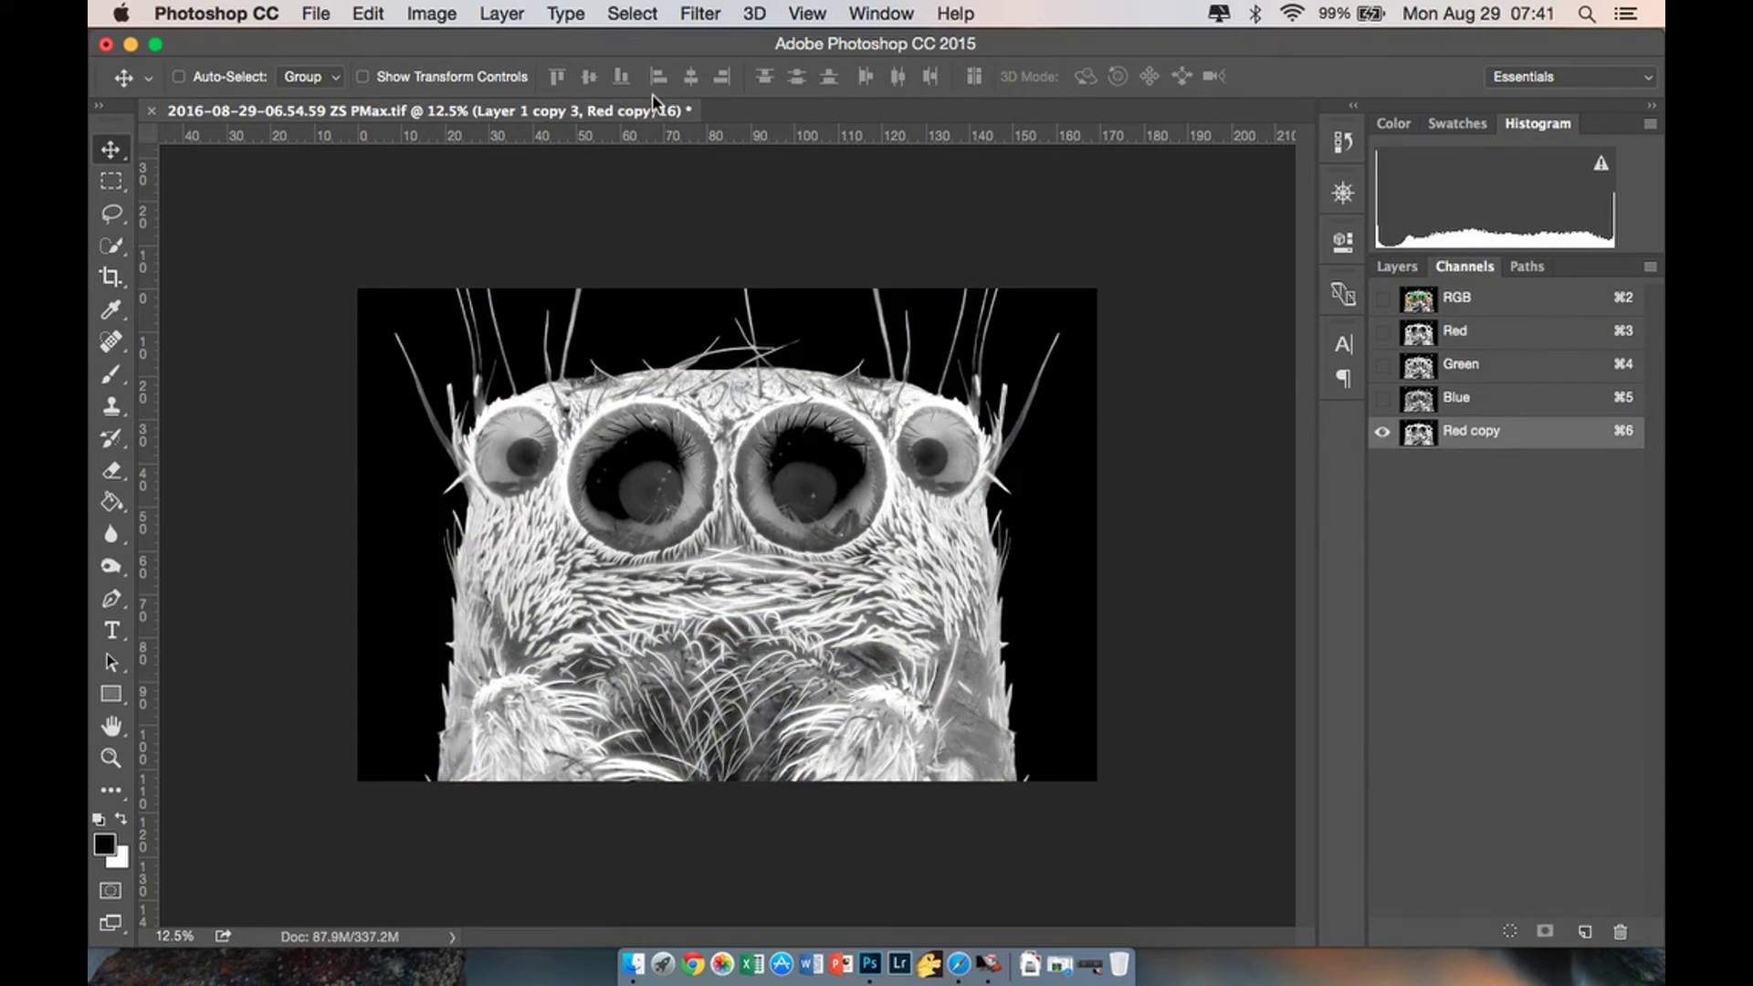
Apply extreme Levels to the Red copy channel, raising the black input and strongly lowering the white input to separate spider from background.
left_click(431, 14)
mouse_move(470, 87)
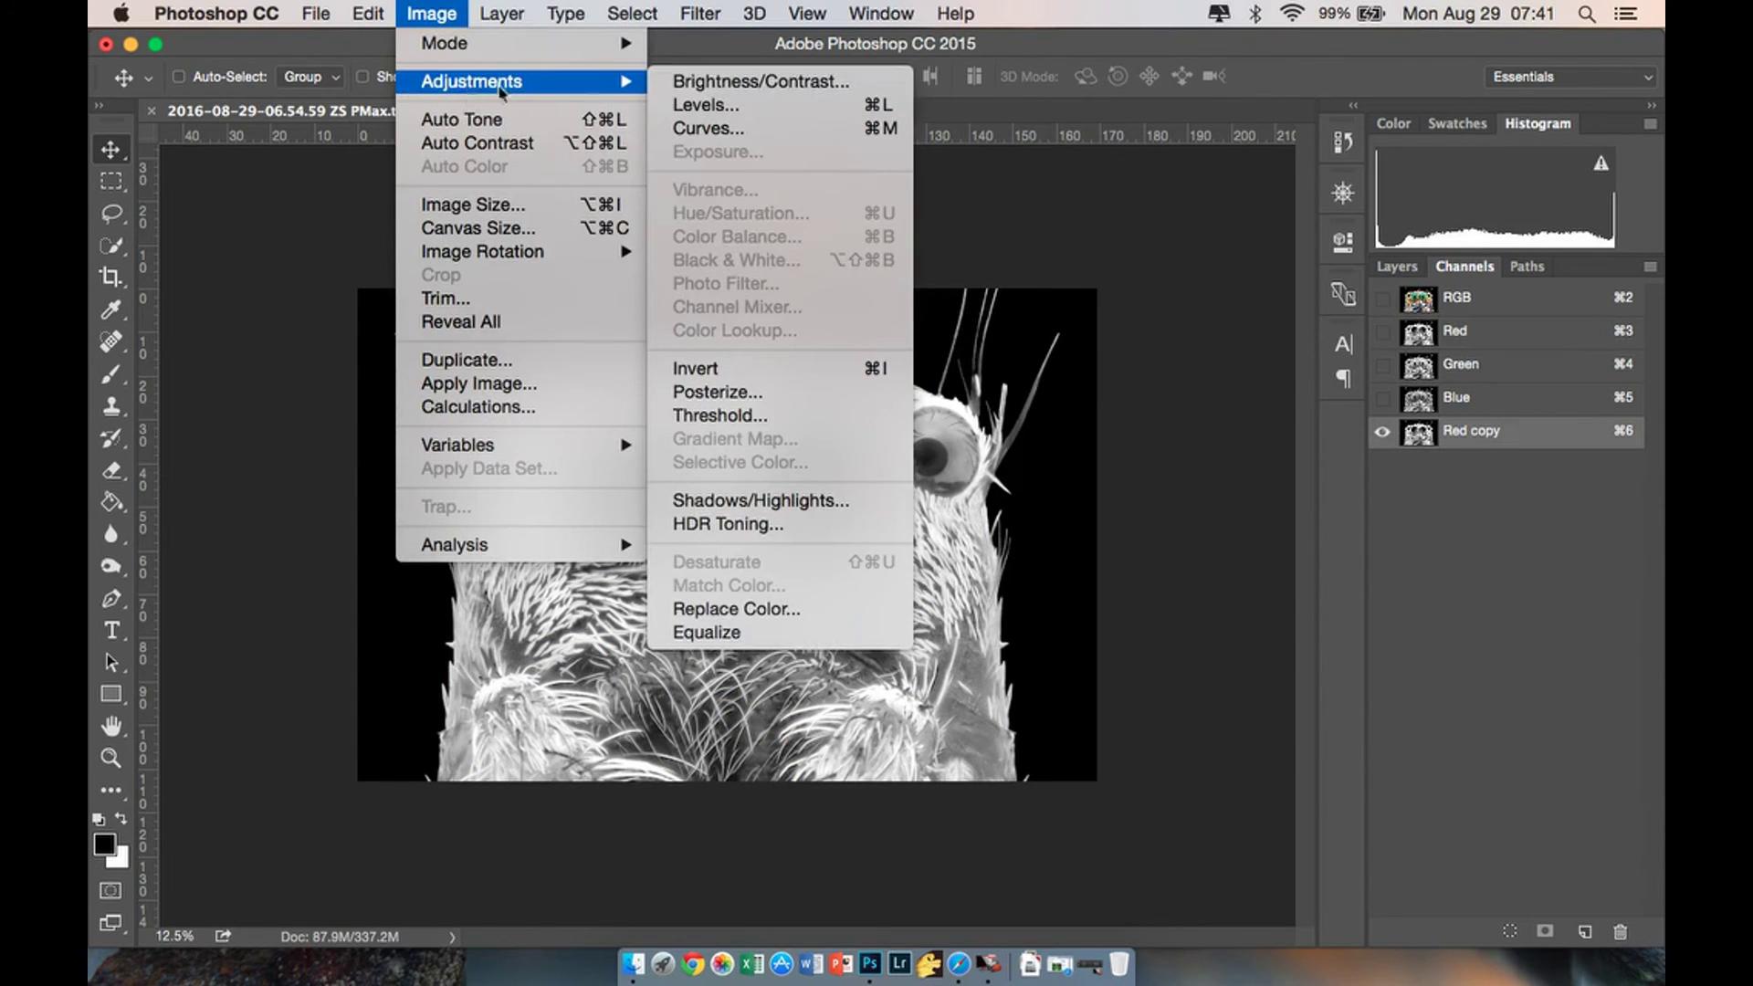
left_click(739, 105)
left_click_drag(1162, 435, 1189, 436)
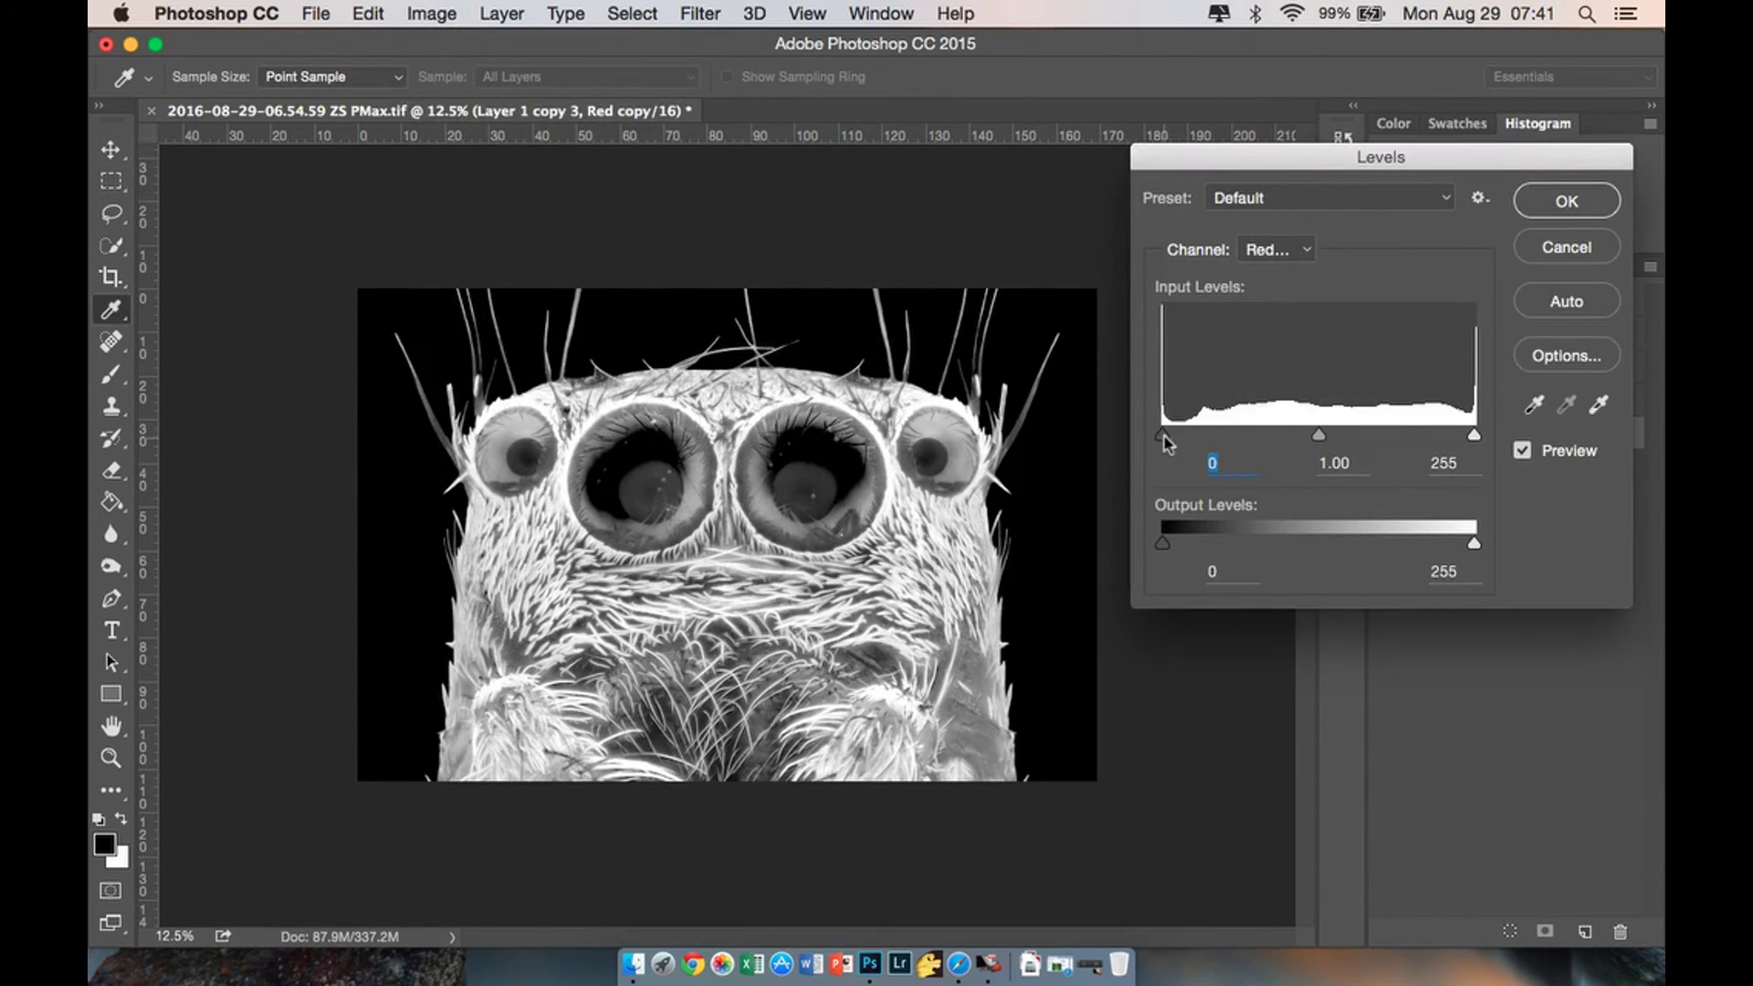
left_click_drag(1467, 440, 1212, 441)
left_click(1567, 201)
key("v")
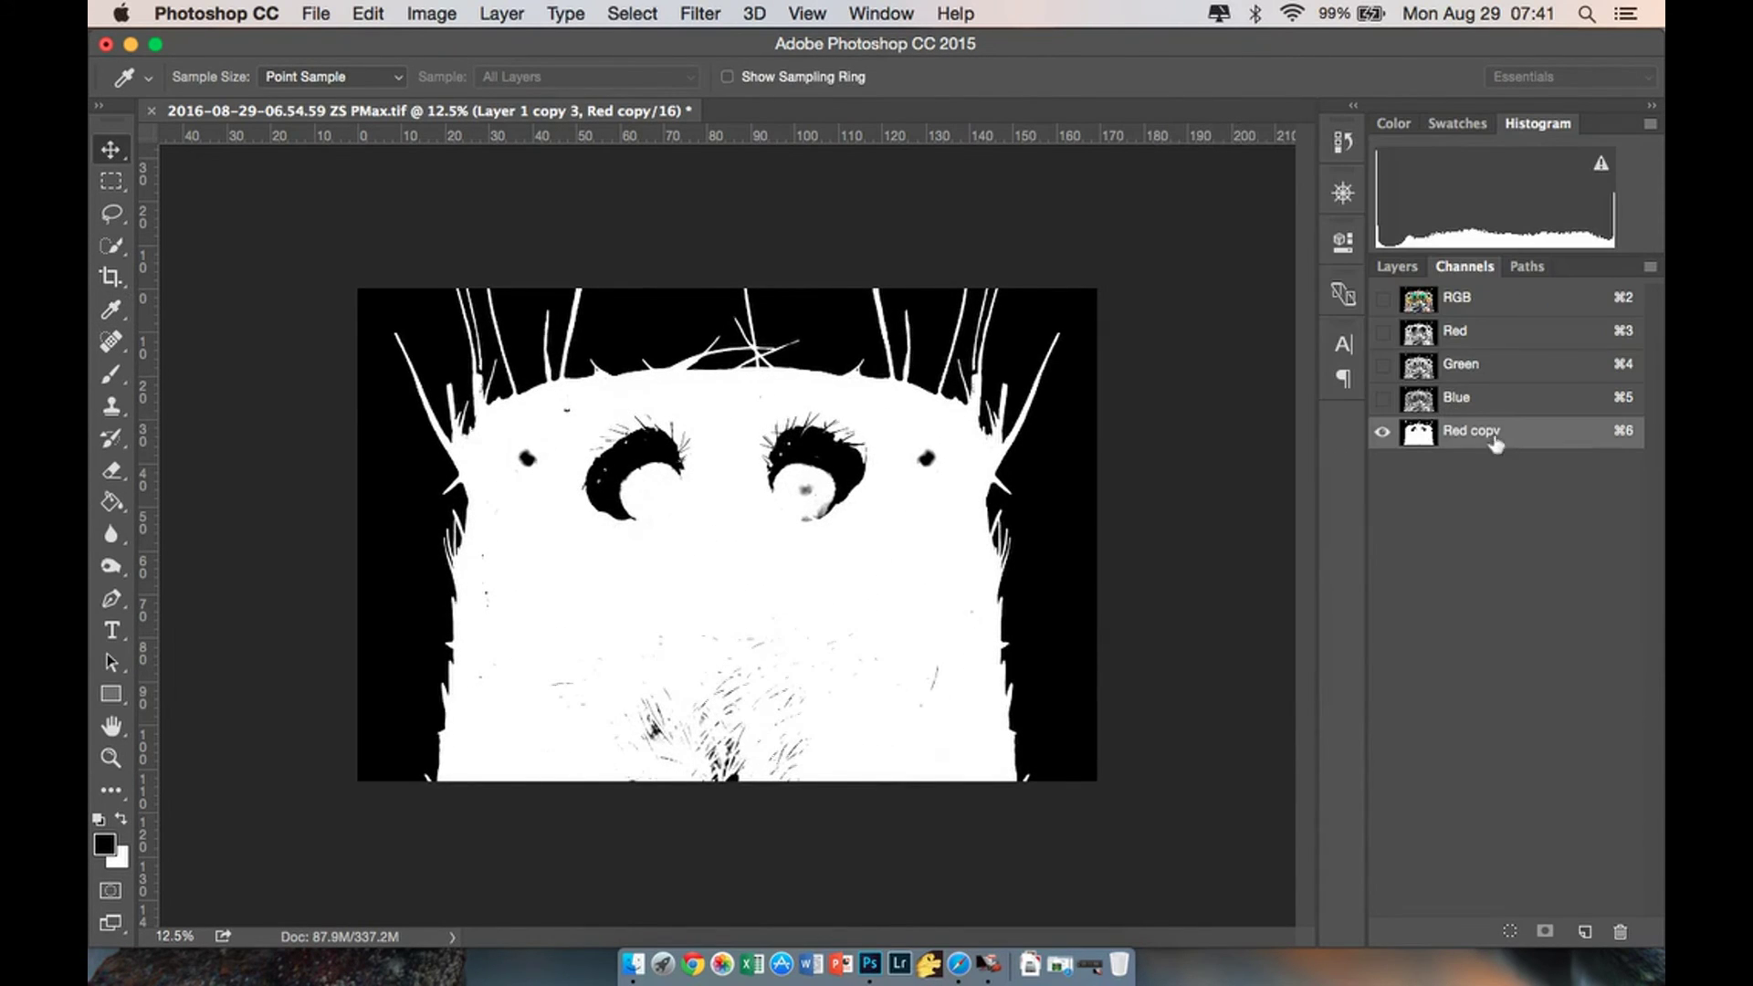
Load the Red copy channel as a selection and delete that channel.
left_click(1509, 932)
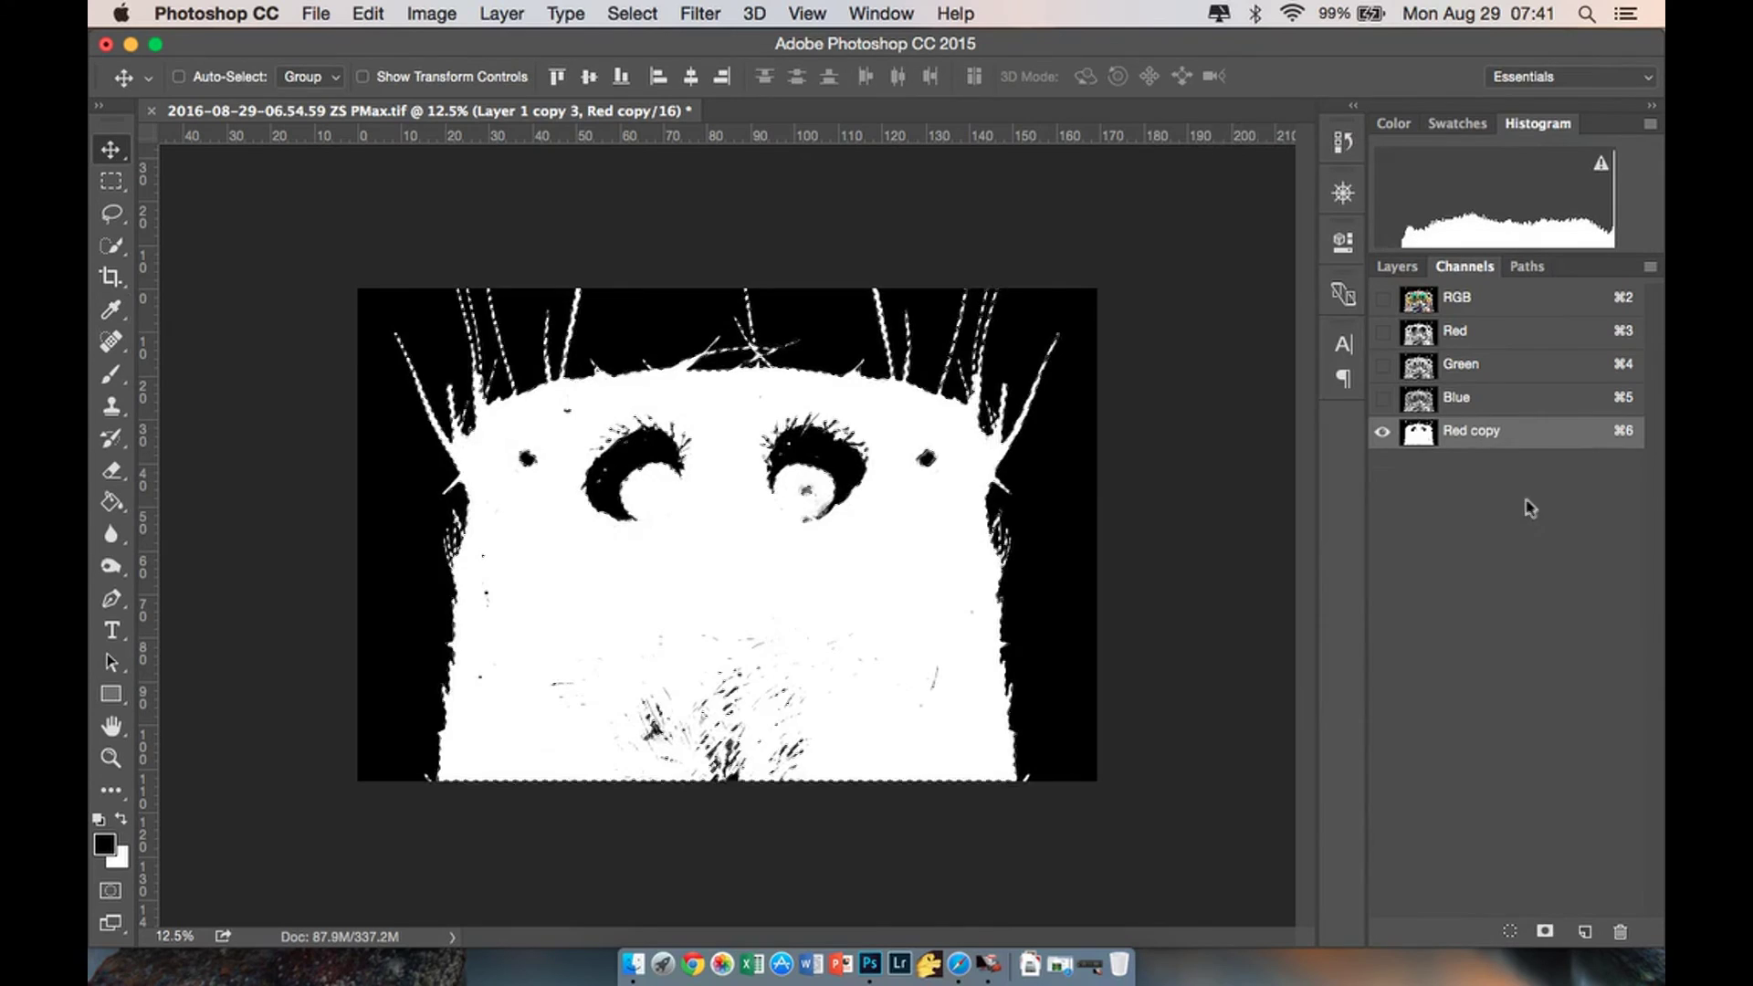
left_click_drag(1509, 447, 1620, 931)
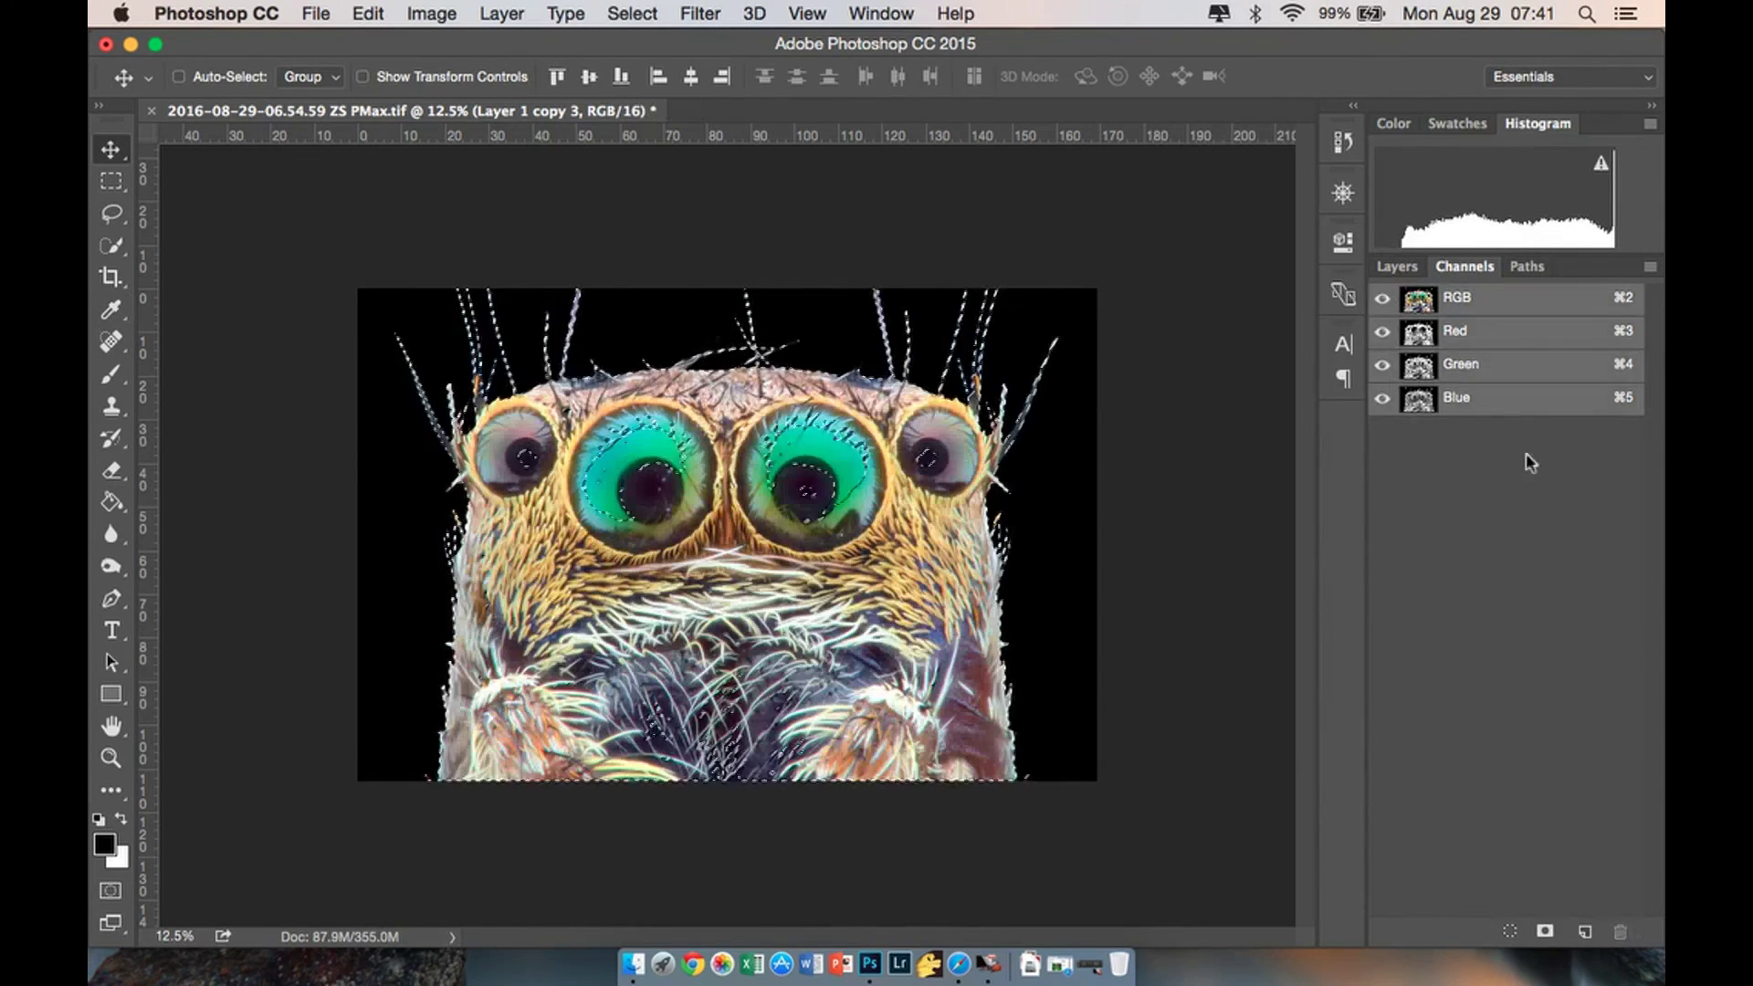
Show the 358-9 bokeh layer and add a layer mask to it from the active spider selection.
left_click(1397, 266)
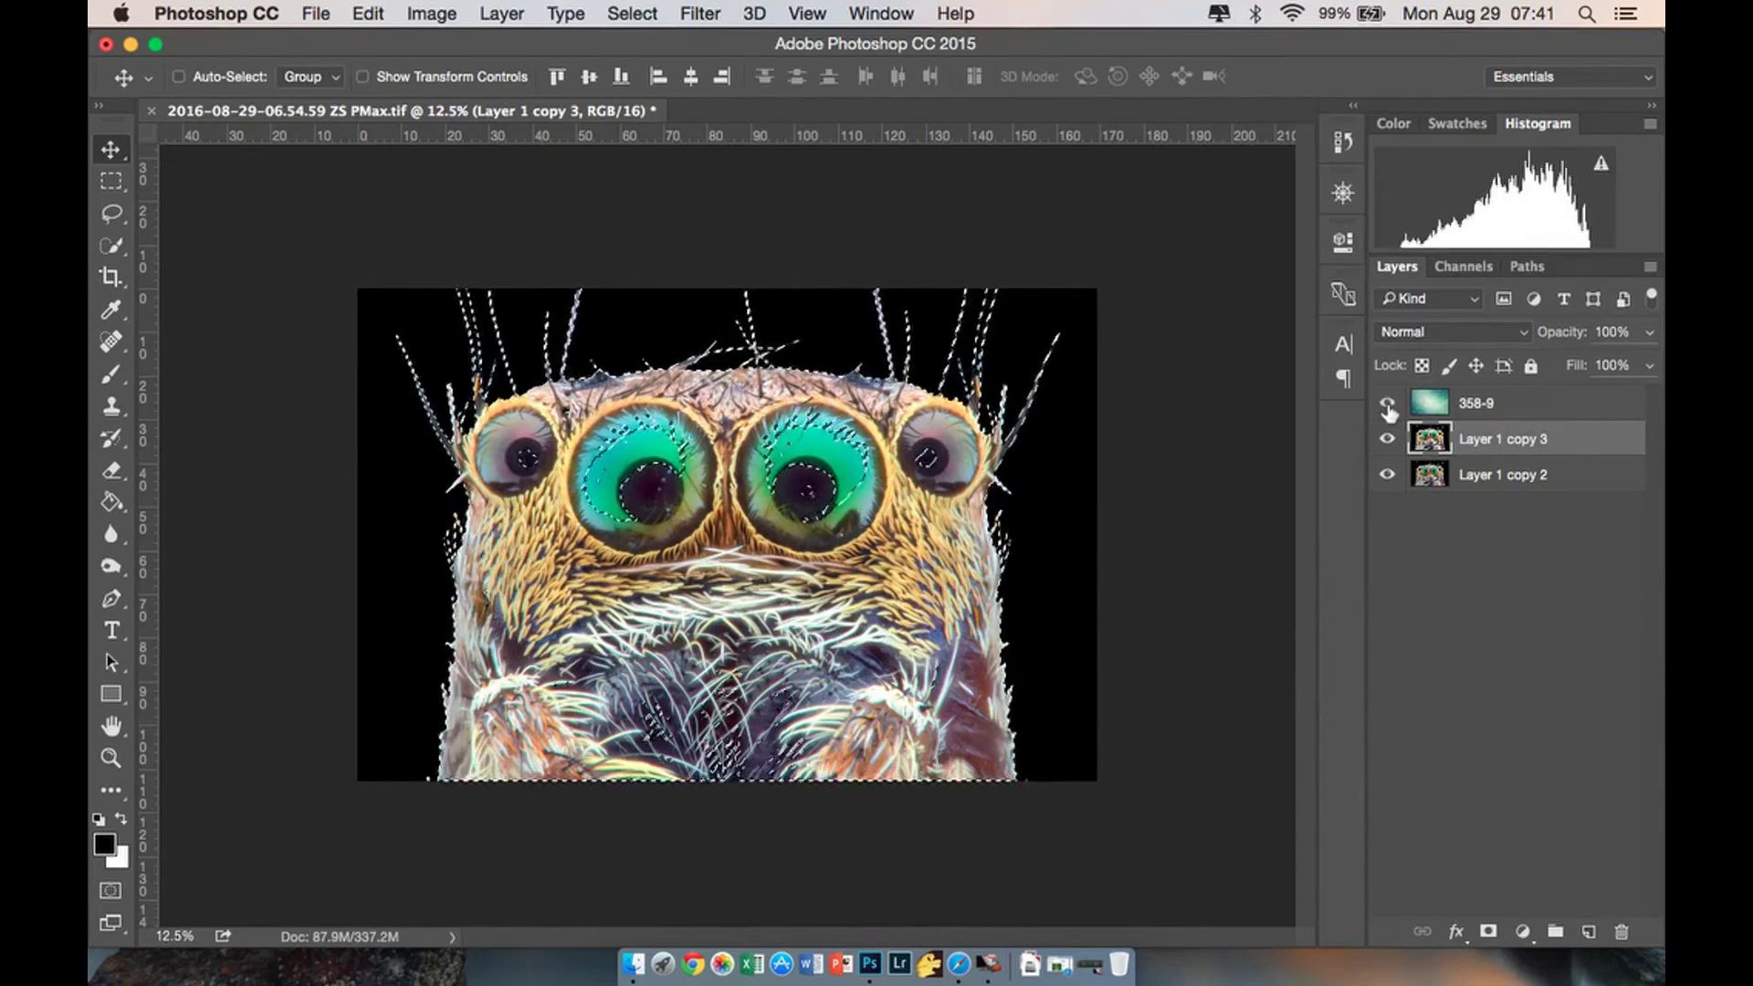
left_click(1386, 402)
left_click(1429, 402)
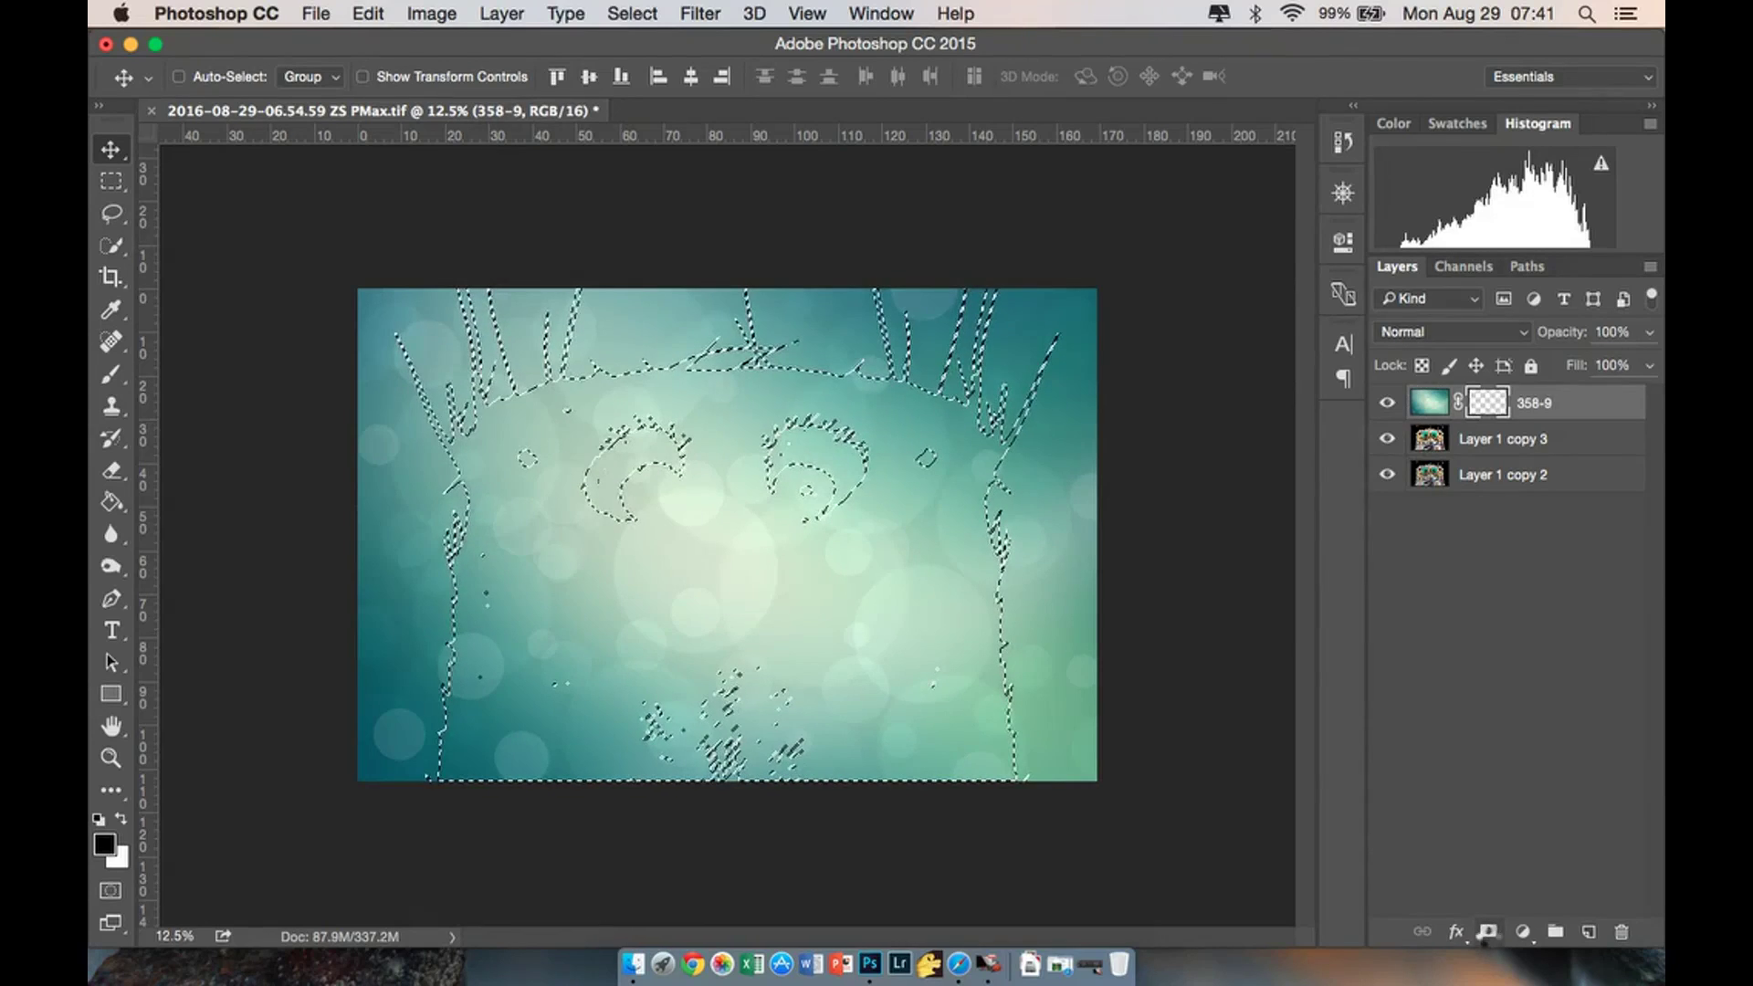
left_click(1488, 932)
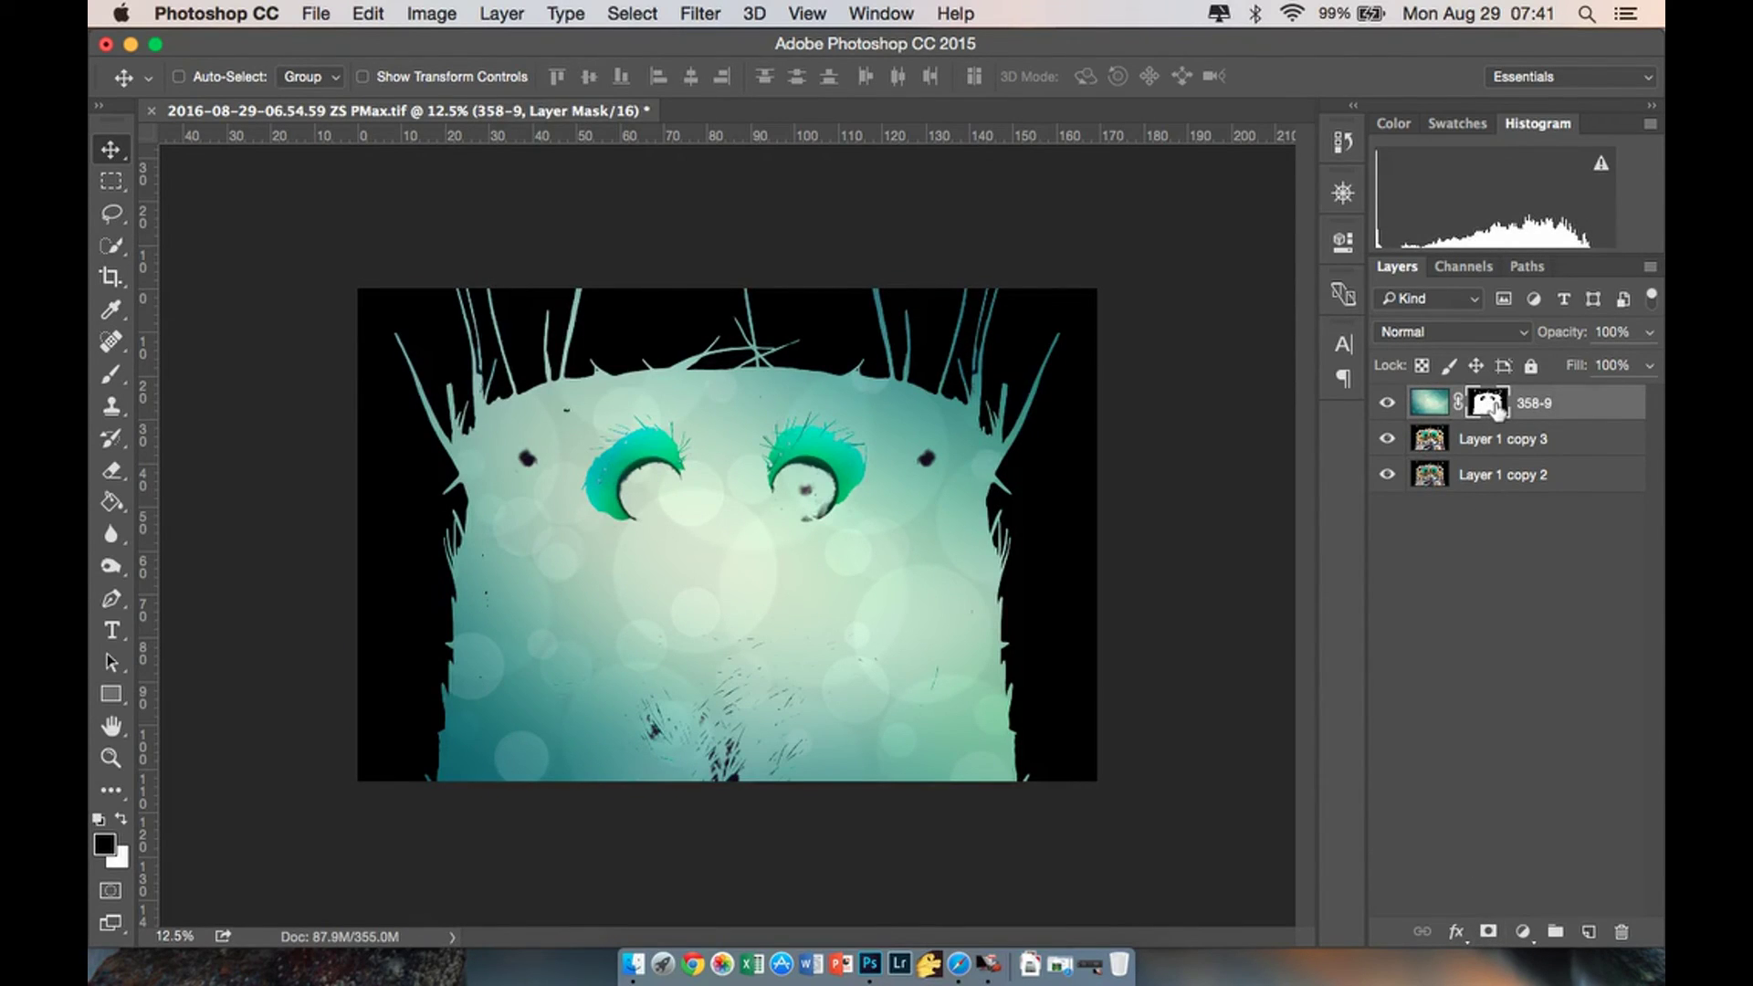
Invert the 358-9 layer's mask so the bokeh covers only the area around the spider.
left_click(431, 15)
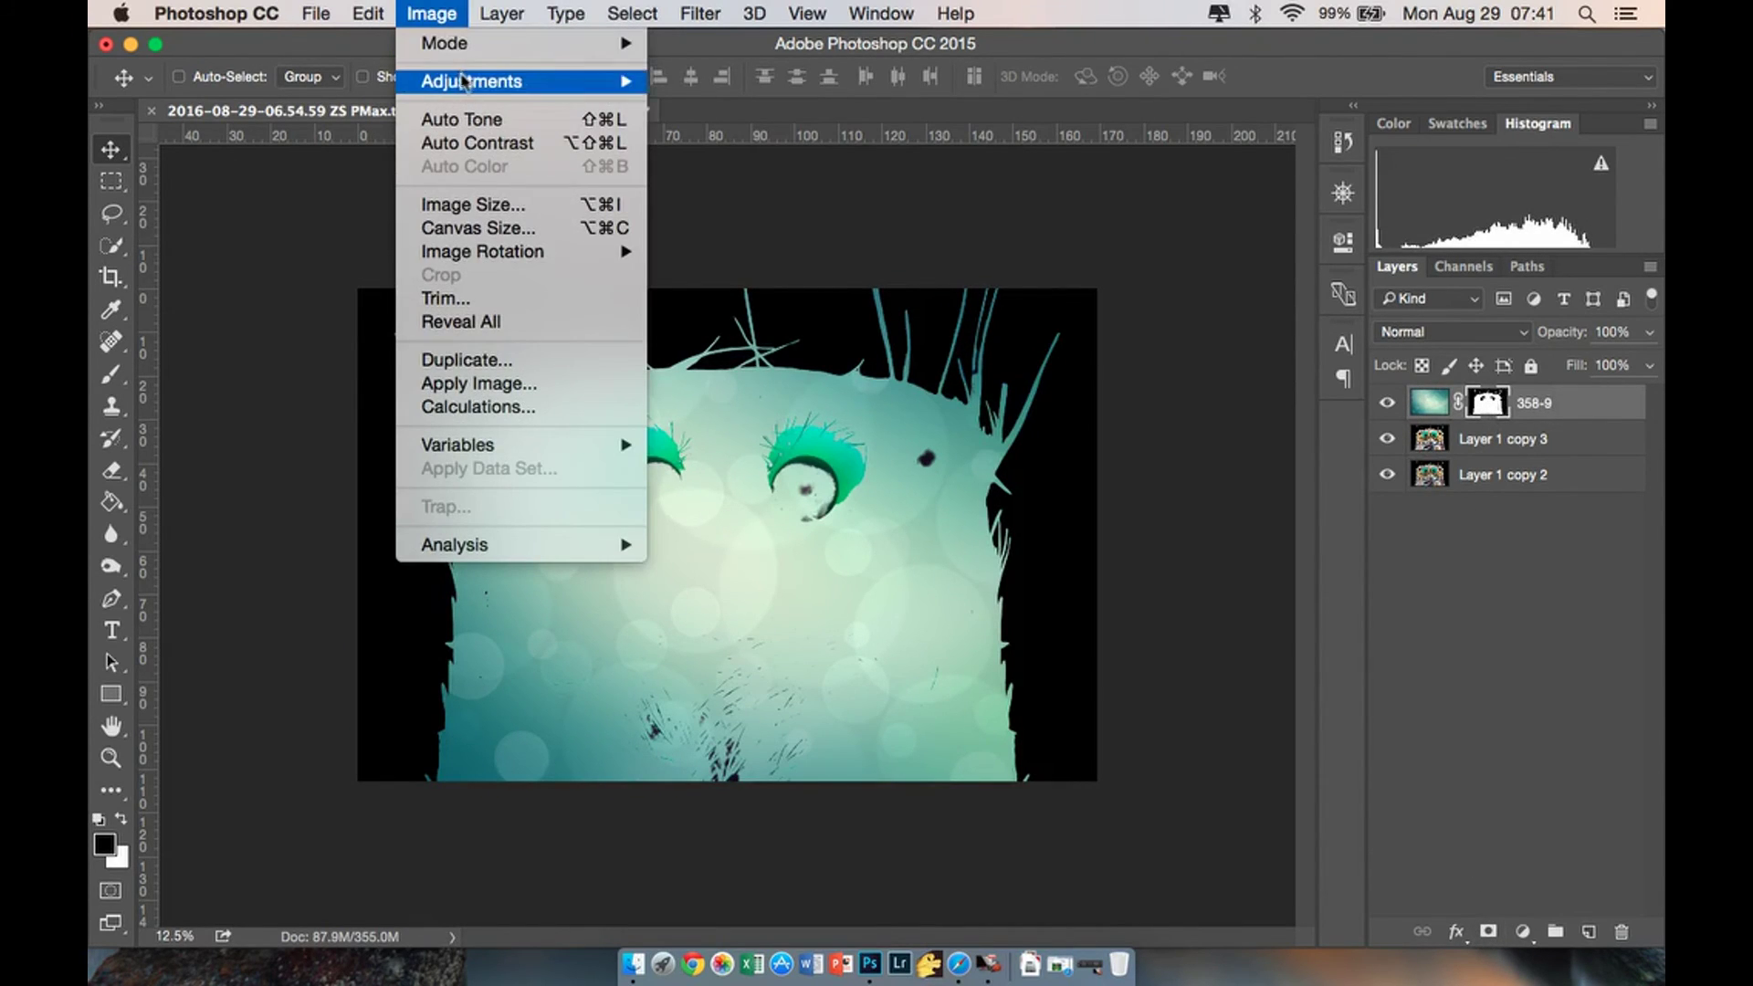
mouse_move(467, 81)
left_click(741, 369)
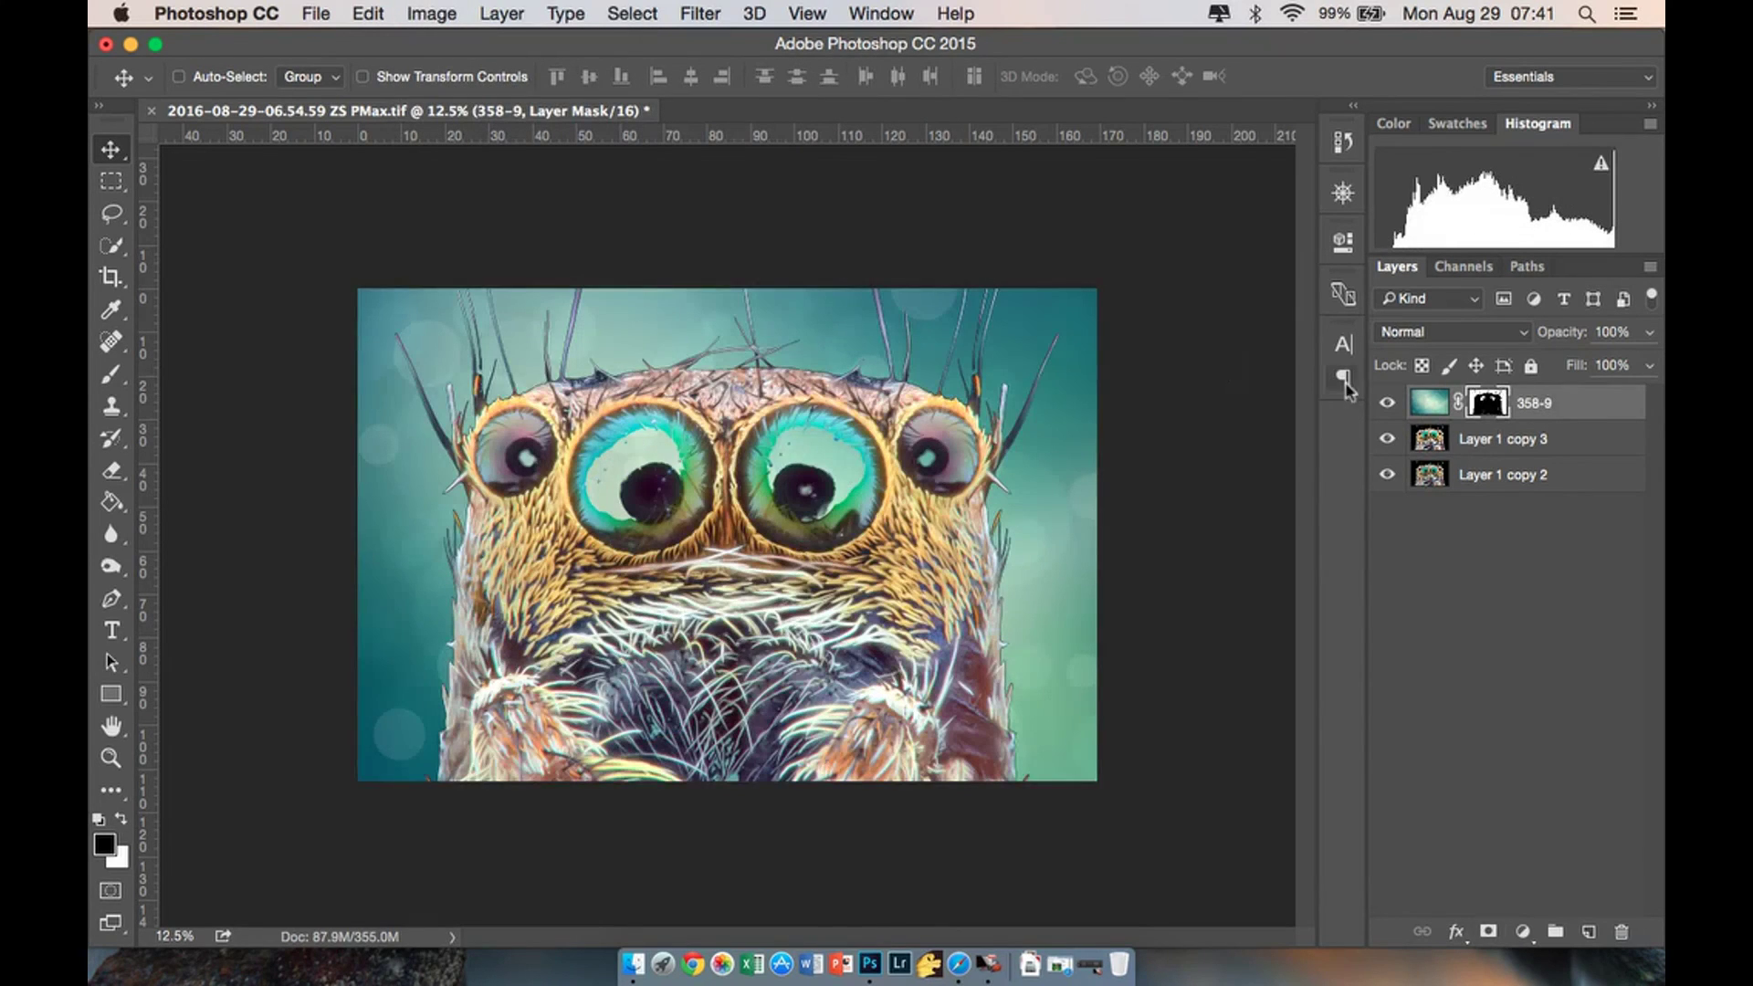
Paint black on the 358-9 mask over the eyes and face with a 400 px brush at 86% hardness.
left_click(110, 374)
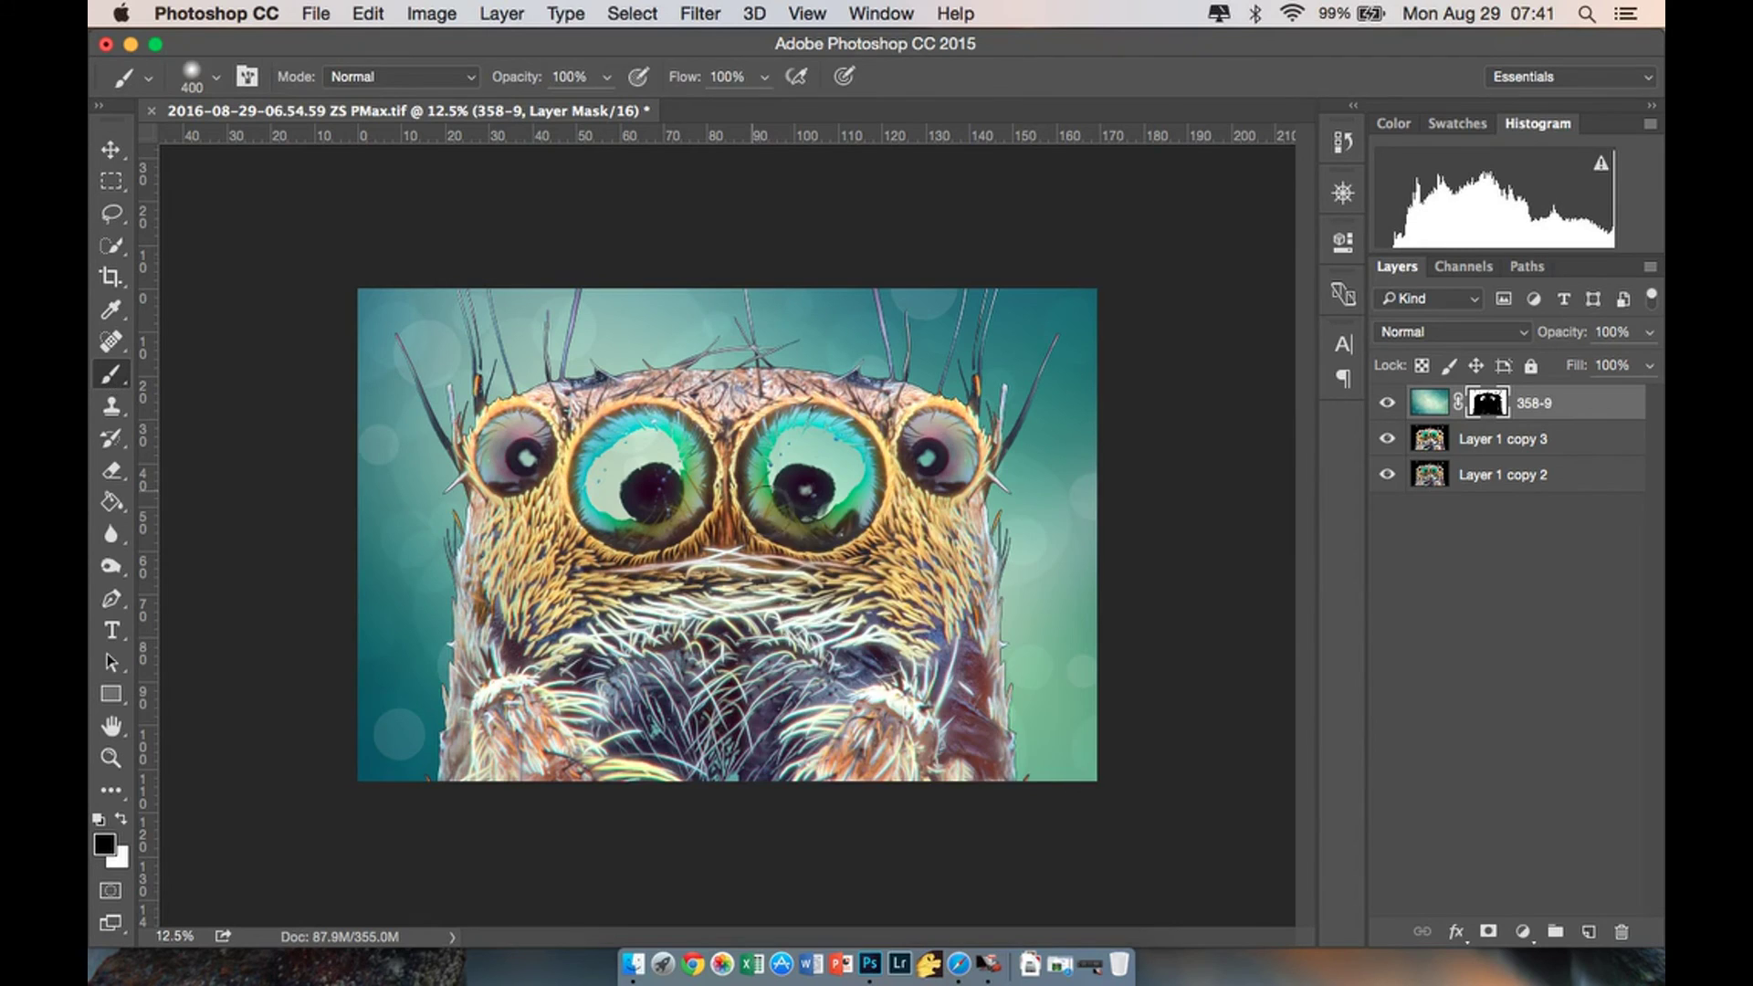
right_click(769, 493)
left_click(1019, 605)
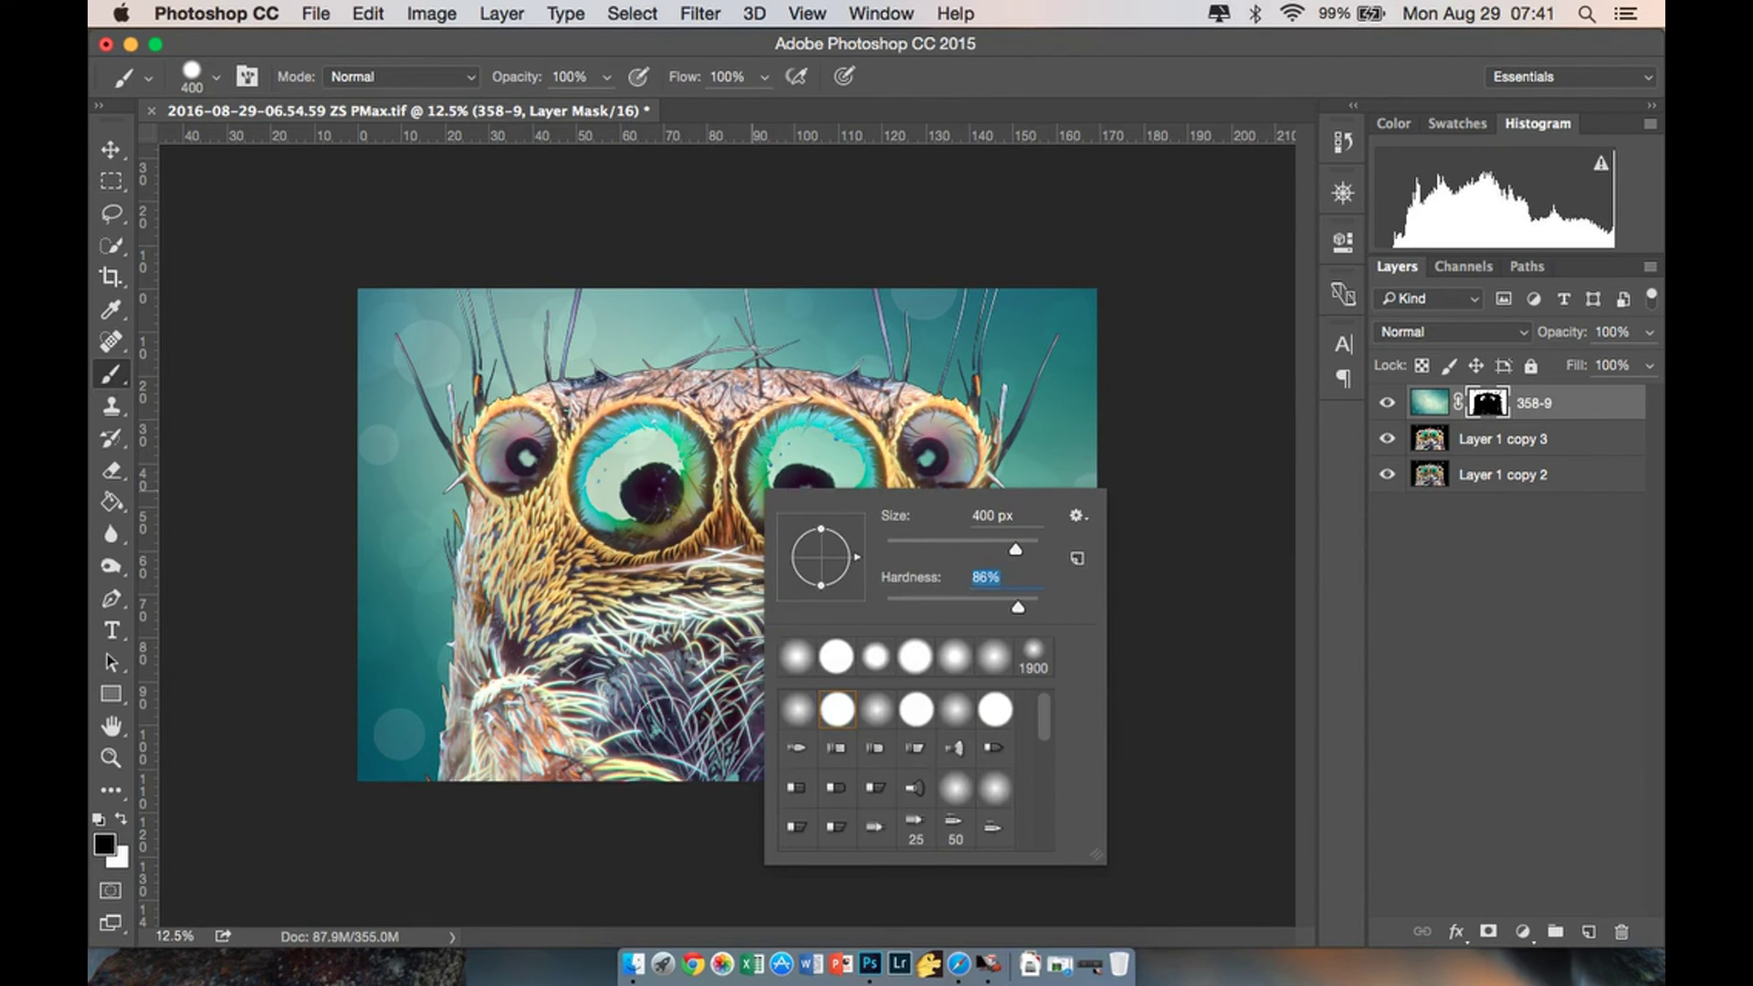
left_click(673, 725)
mouse_move(954, 557)
left_mouse_down()
mouse_move(813, 452)
mouse_move(808, 493)
mouse_move(639, 452)
mouse_move(650, 504)
mouse_move(649, 466)
mouse_move(534, 804)
mouse_move(917, 508)
mouse_move(553, 472)
left_mouse_up()
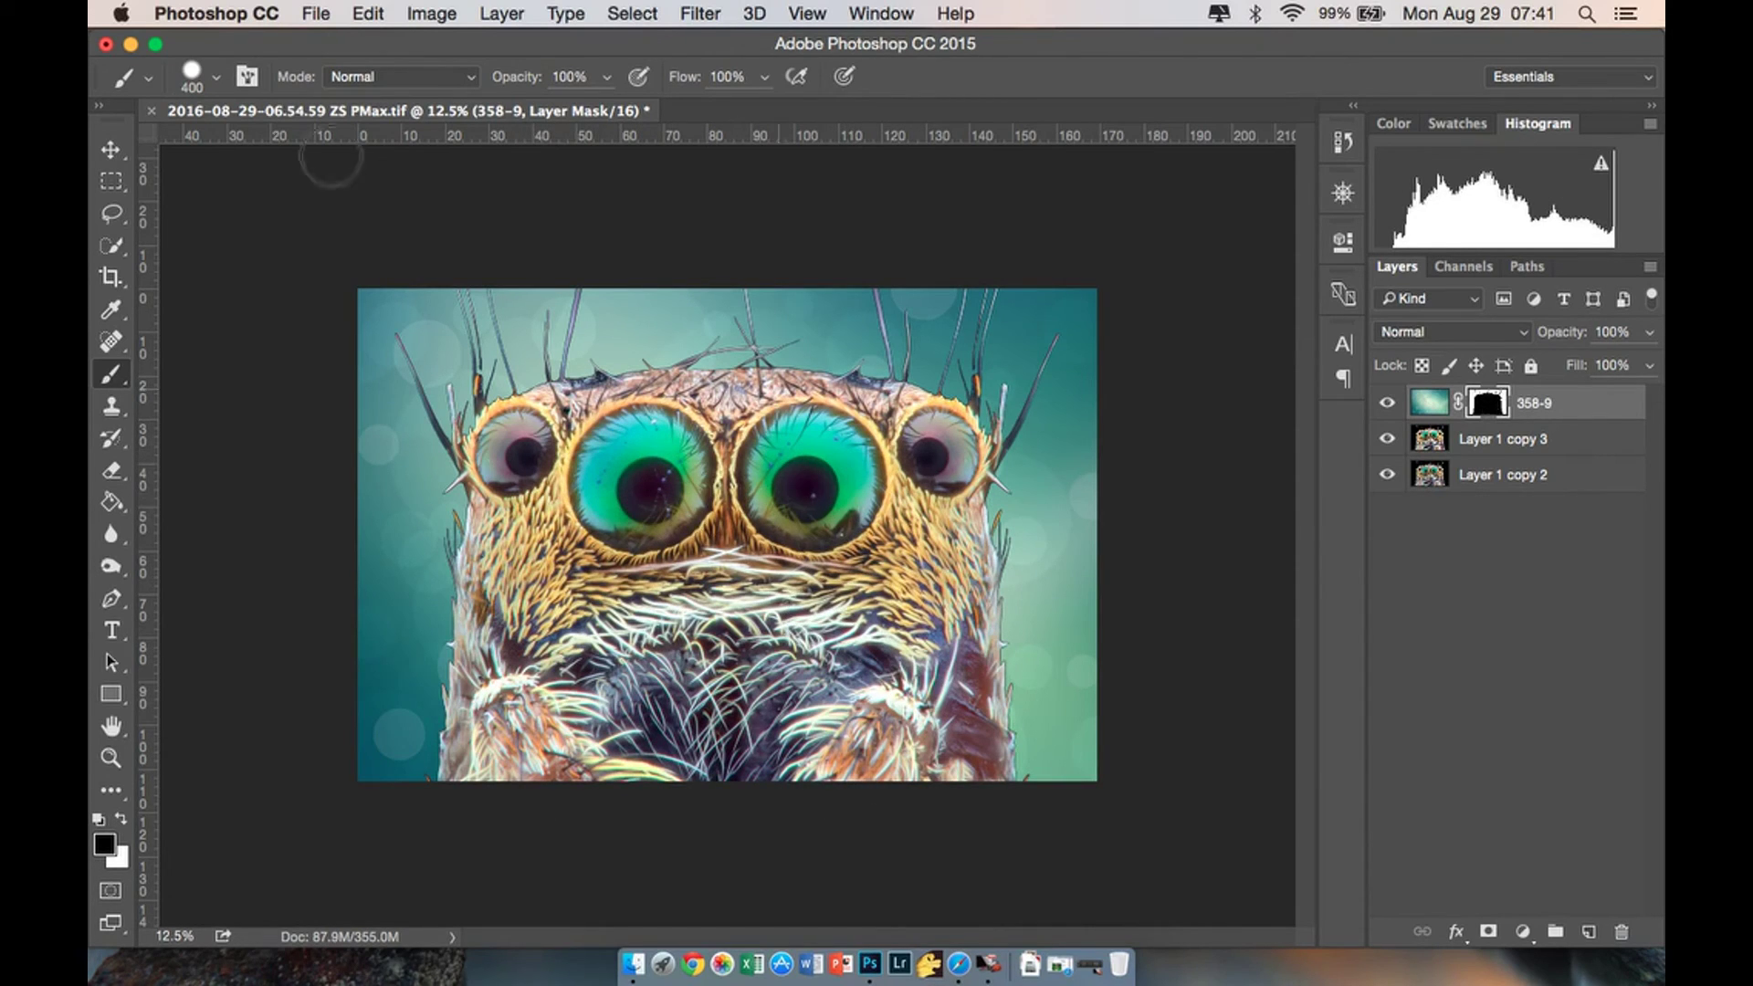
Lower the opacity of the 358-9 bokeh layer to 35%.
left_click(110, 149)
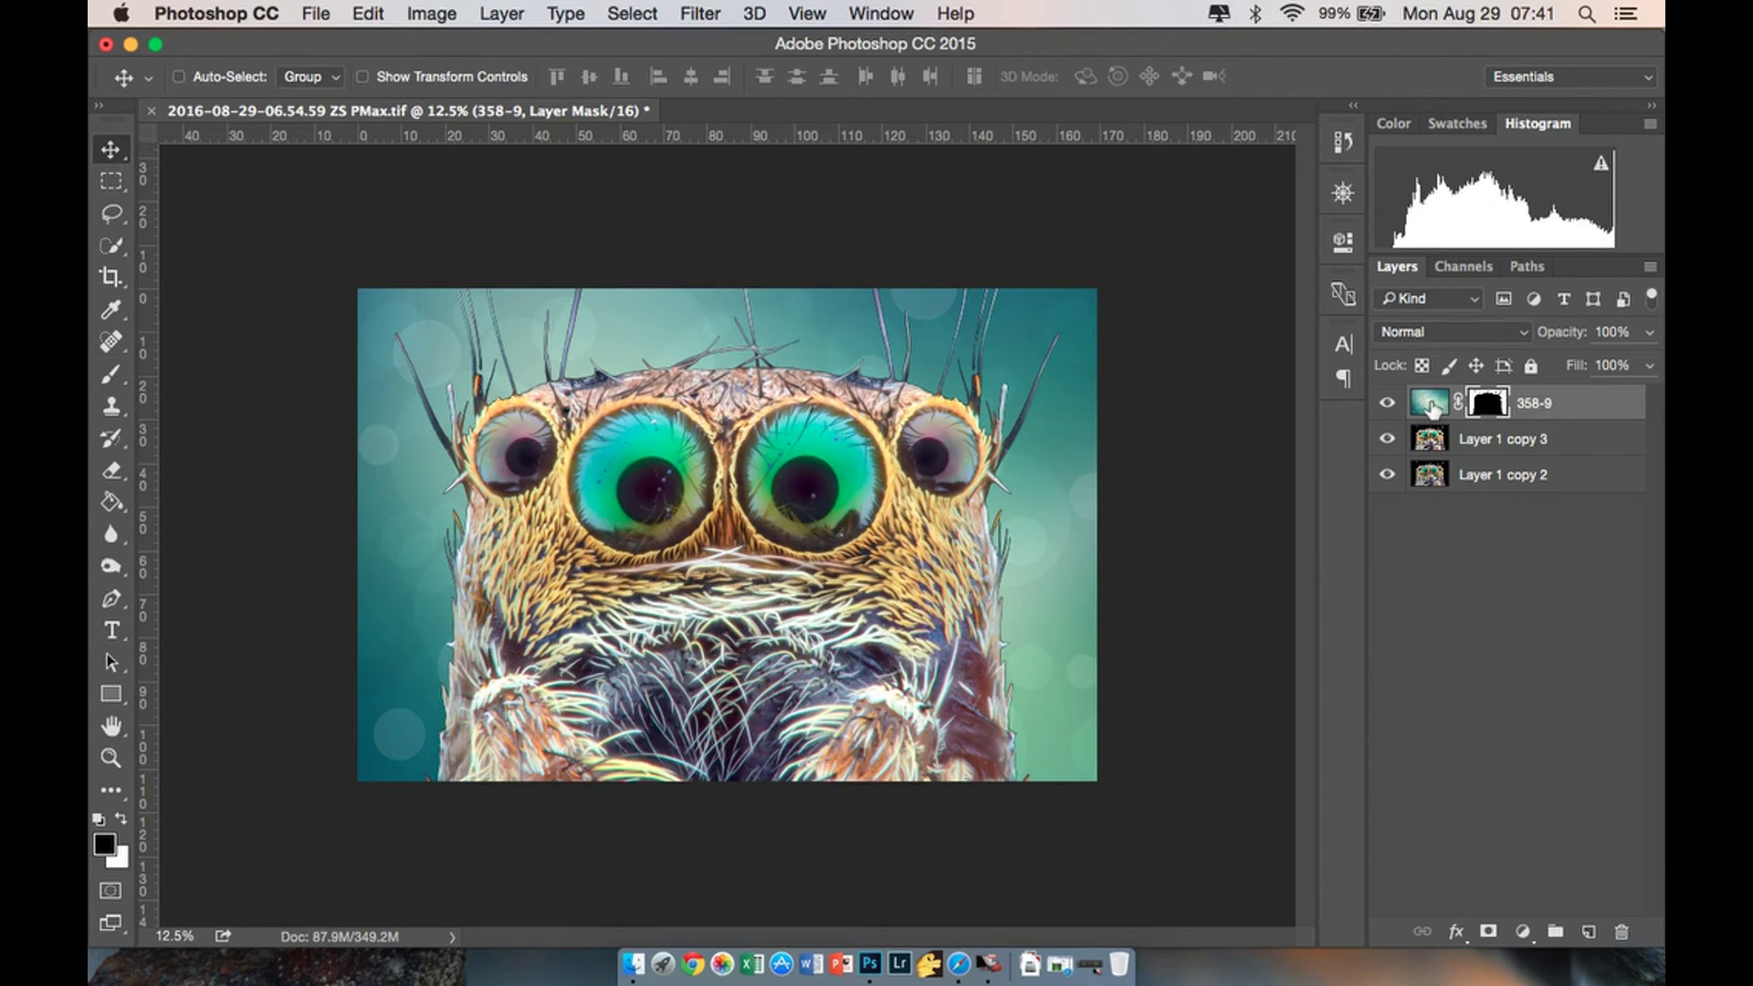
left_click(1431, 406)
left_click(1648, 334)
left_click_drag(1598, 368, 1574, 365)
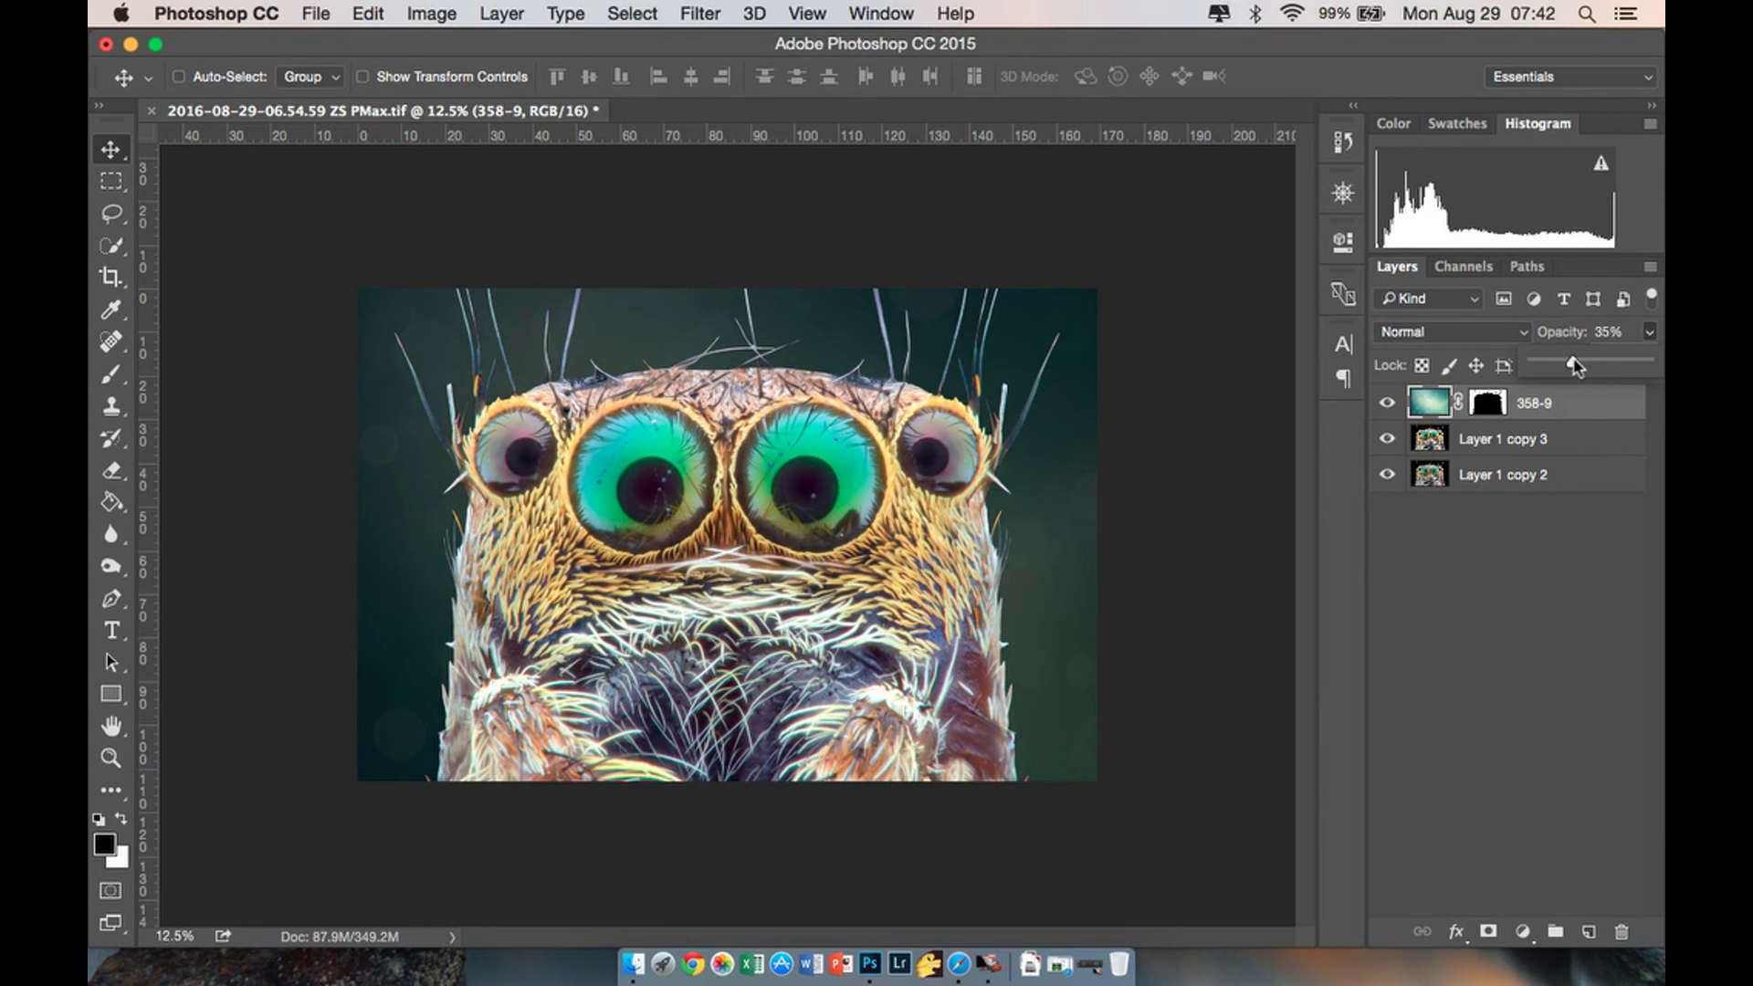
Merge the 358-9 bokeh layer with Layer 1 copy 3.
left_click(1597, 438)
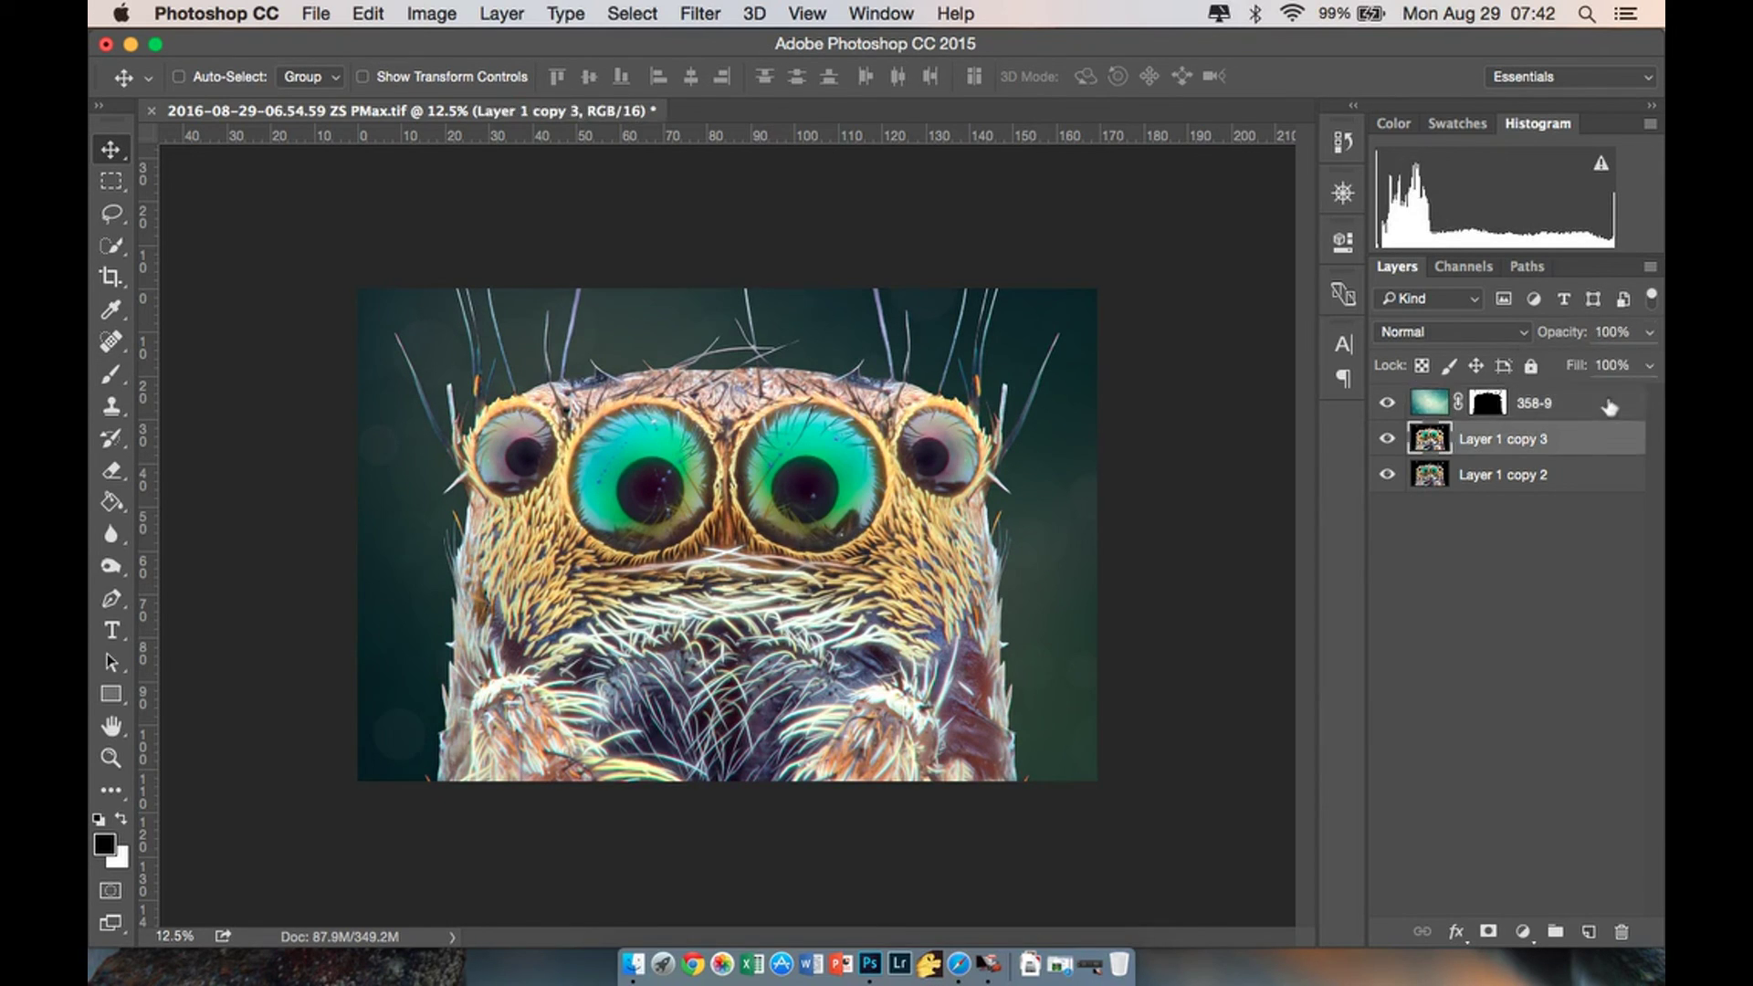
left_click(1609, 407)
right_click(1610, 407)
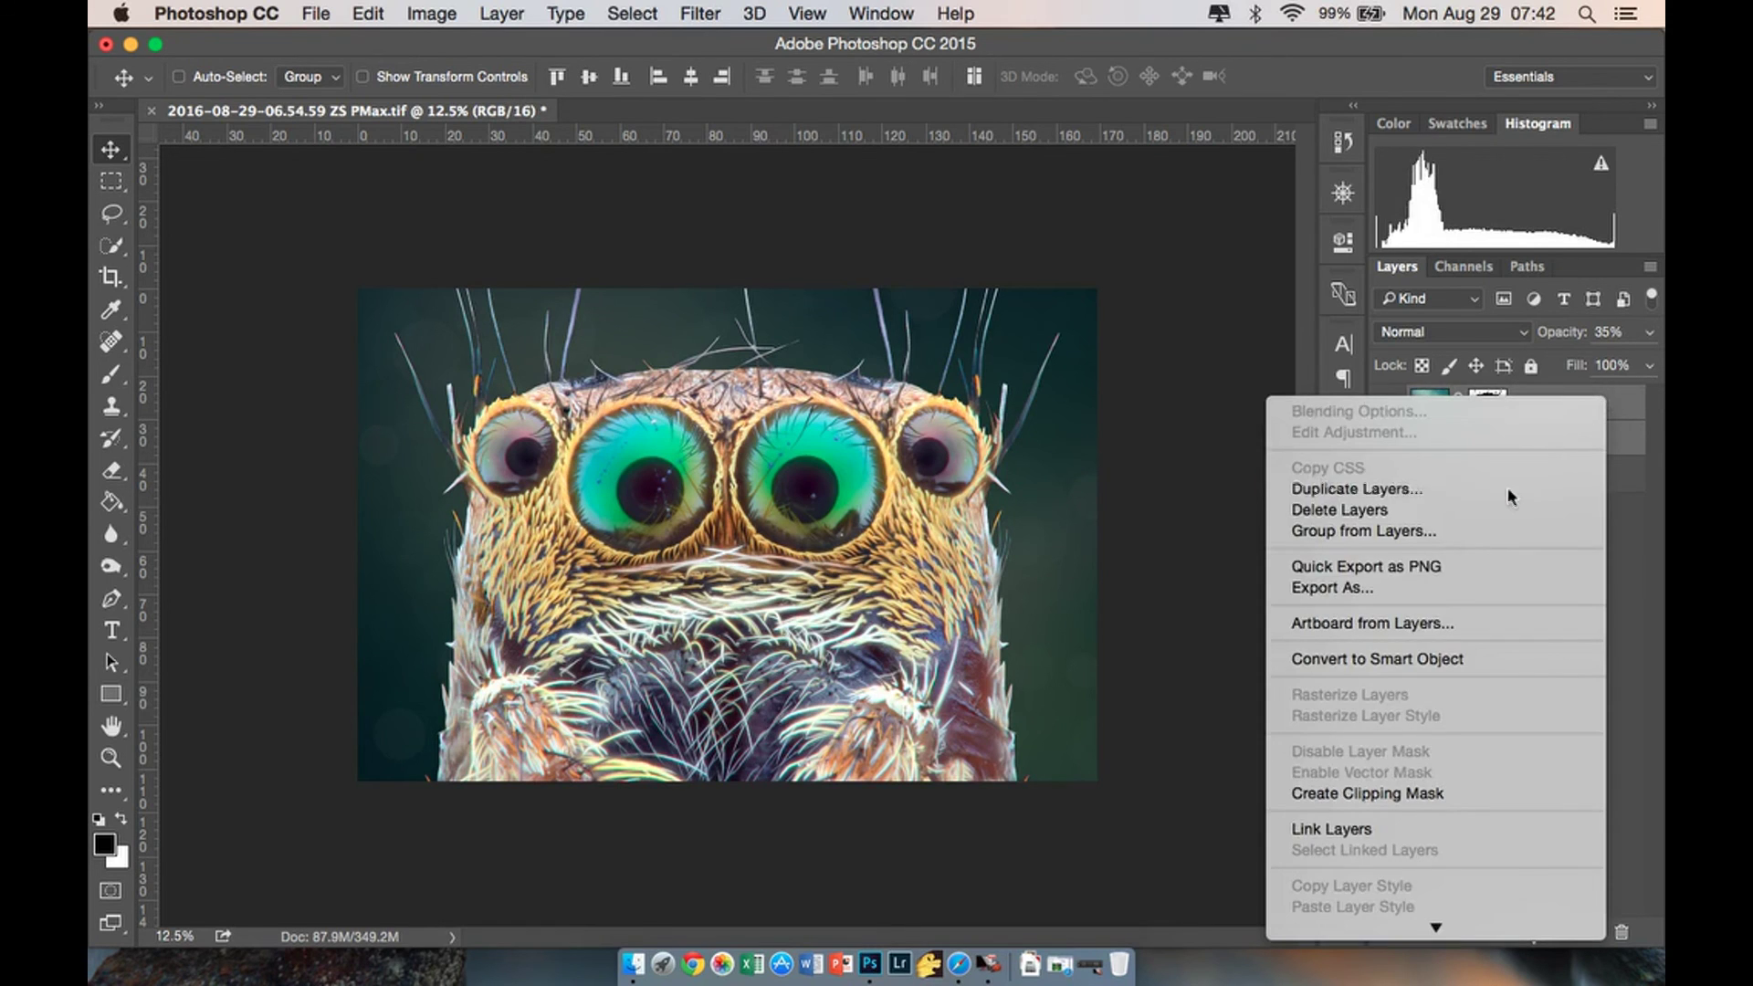
scroll(1502, 493, "down", 4)
left_click(1456, 595)
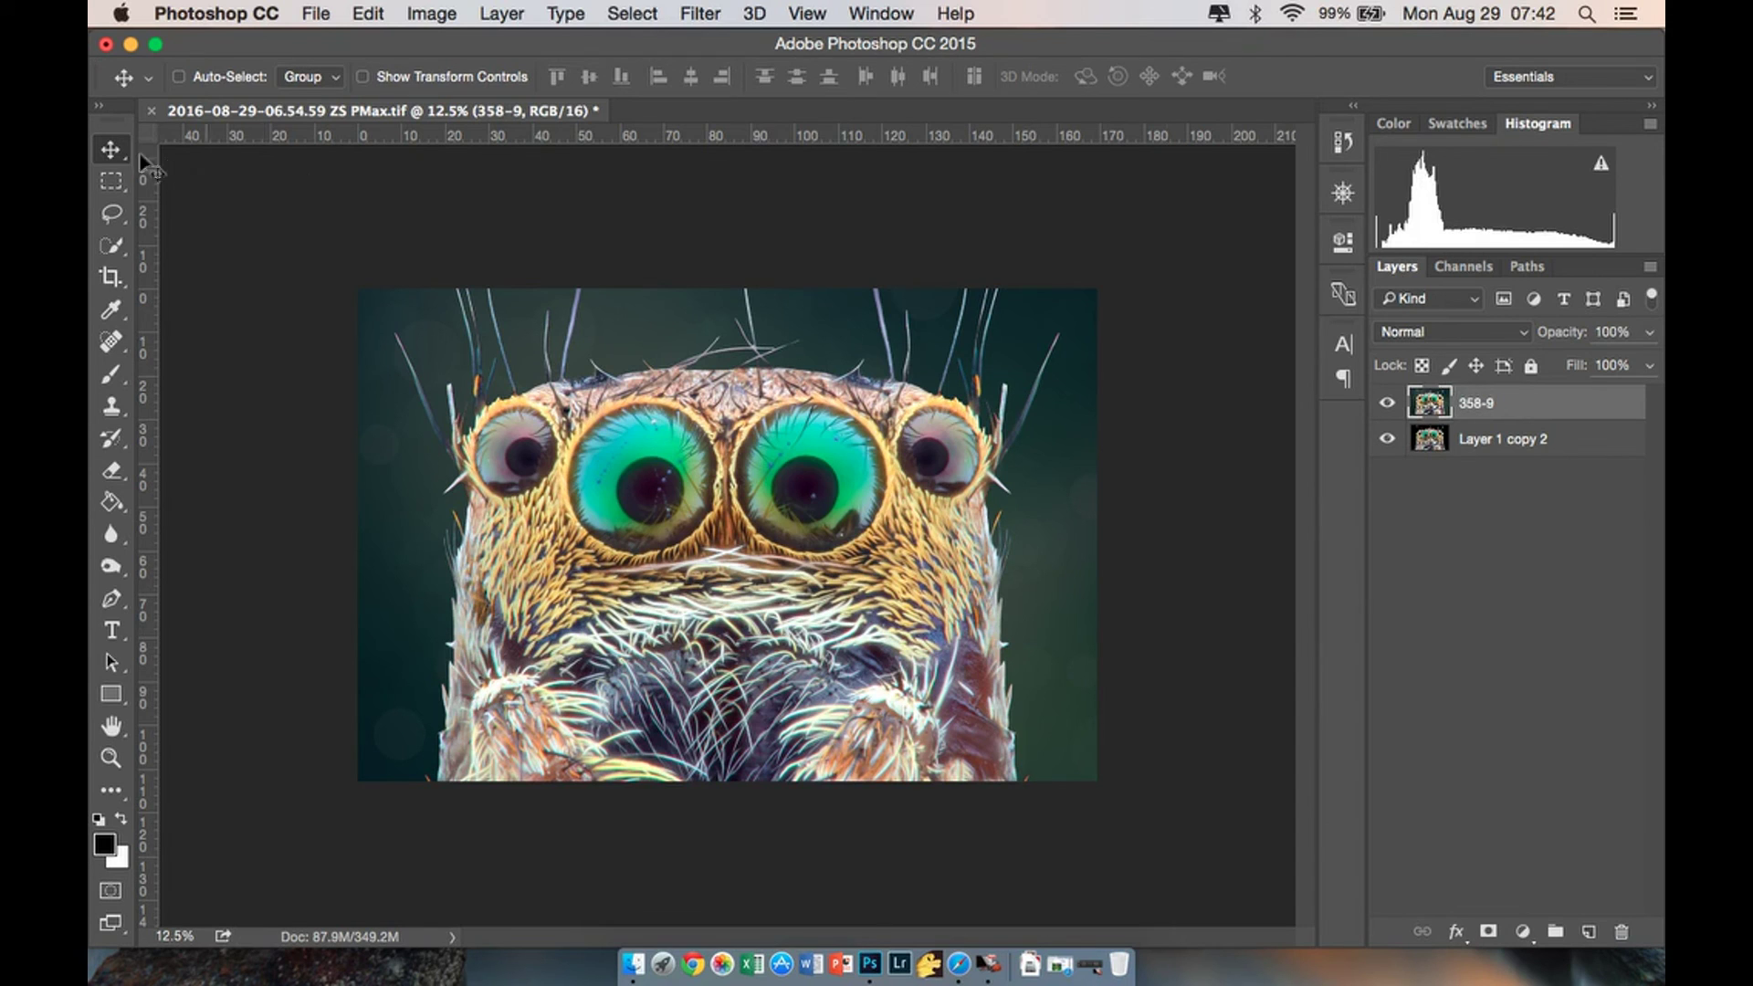
Sharpen the merged 358-9 layer with Unsharp Mask at amount 200%, radius 1.8 pixels and threshold 10 levels.
left_click(699, 13)
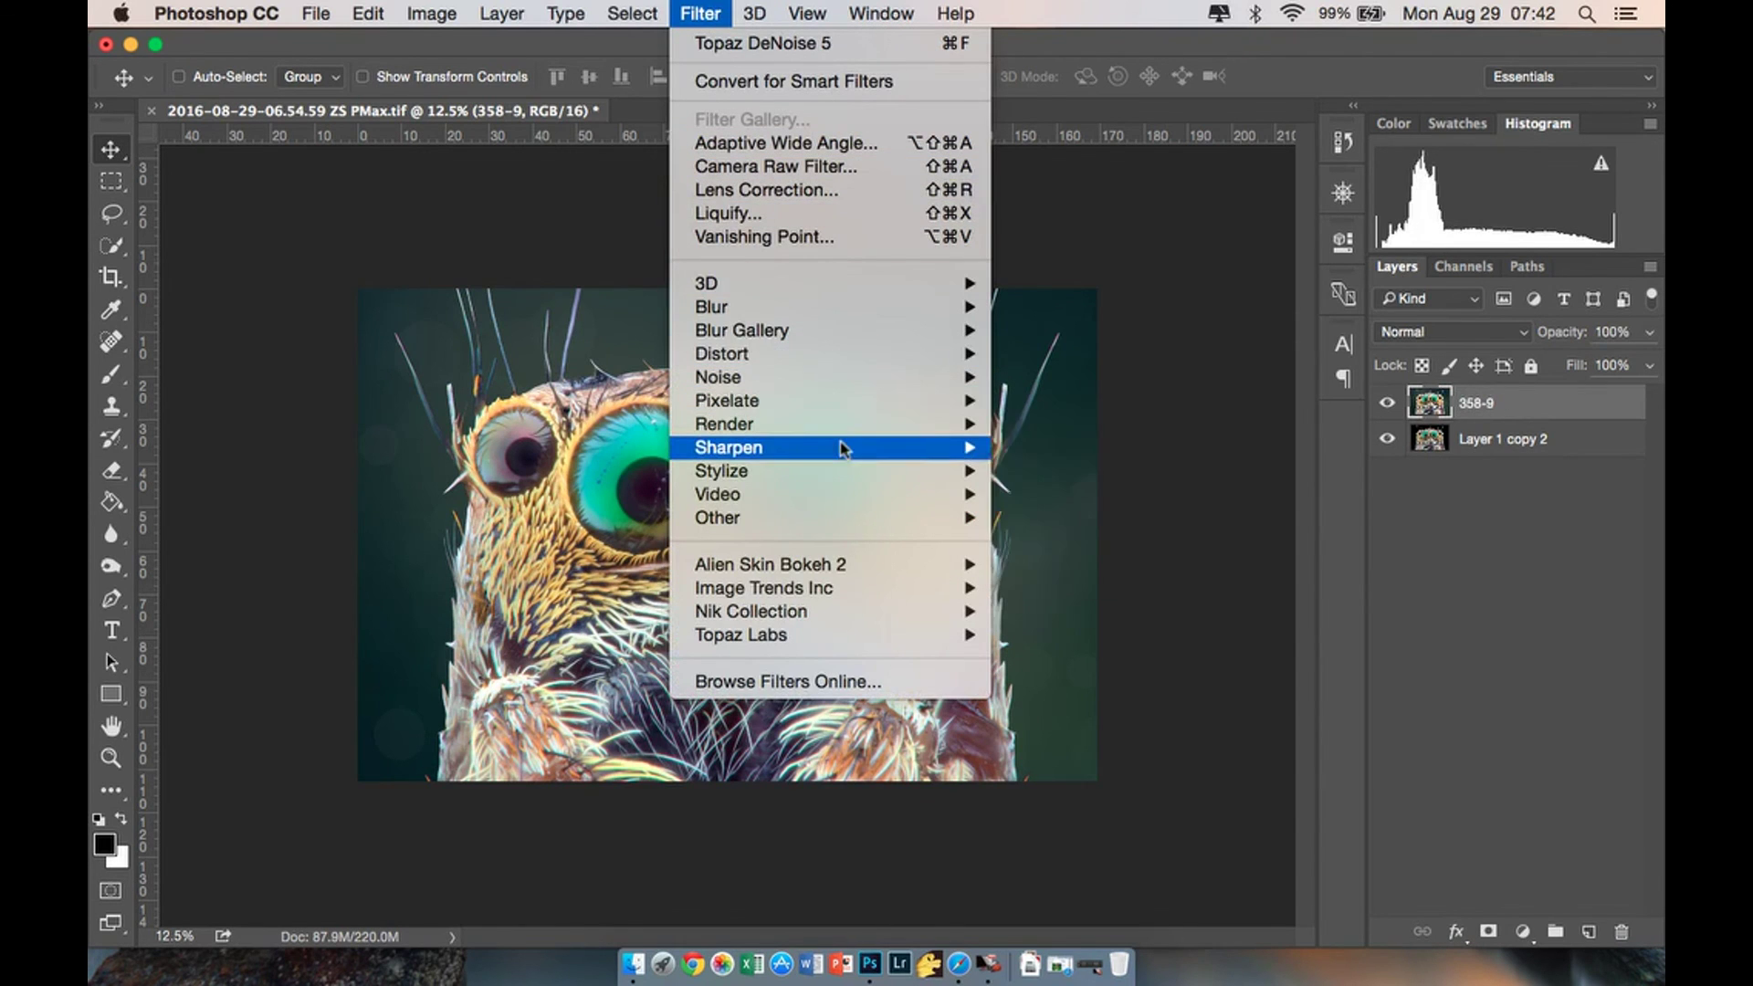
mouse_move(908, 447)
left_click(1105, 566)
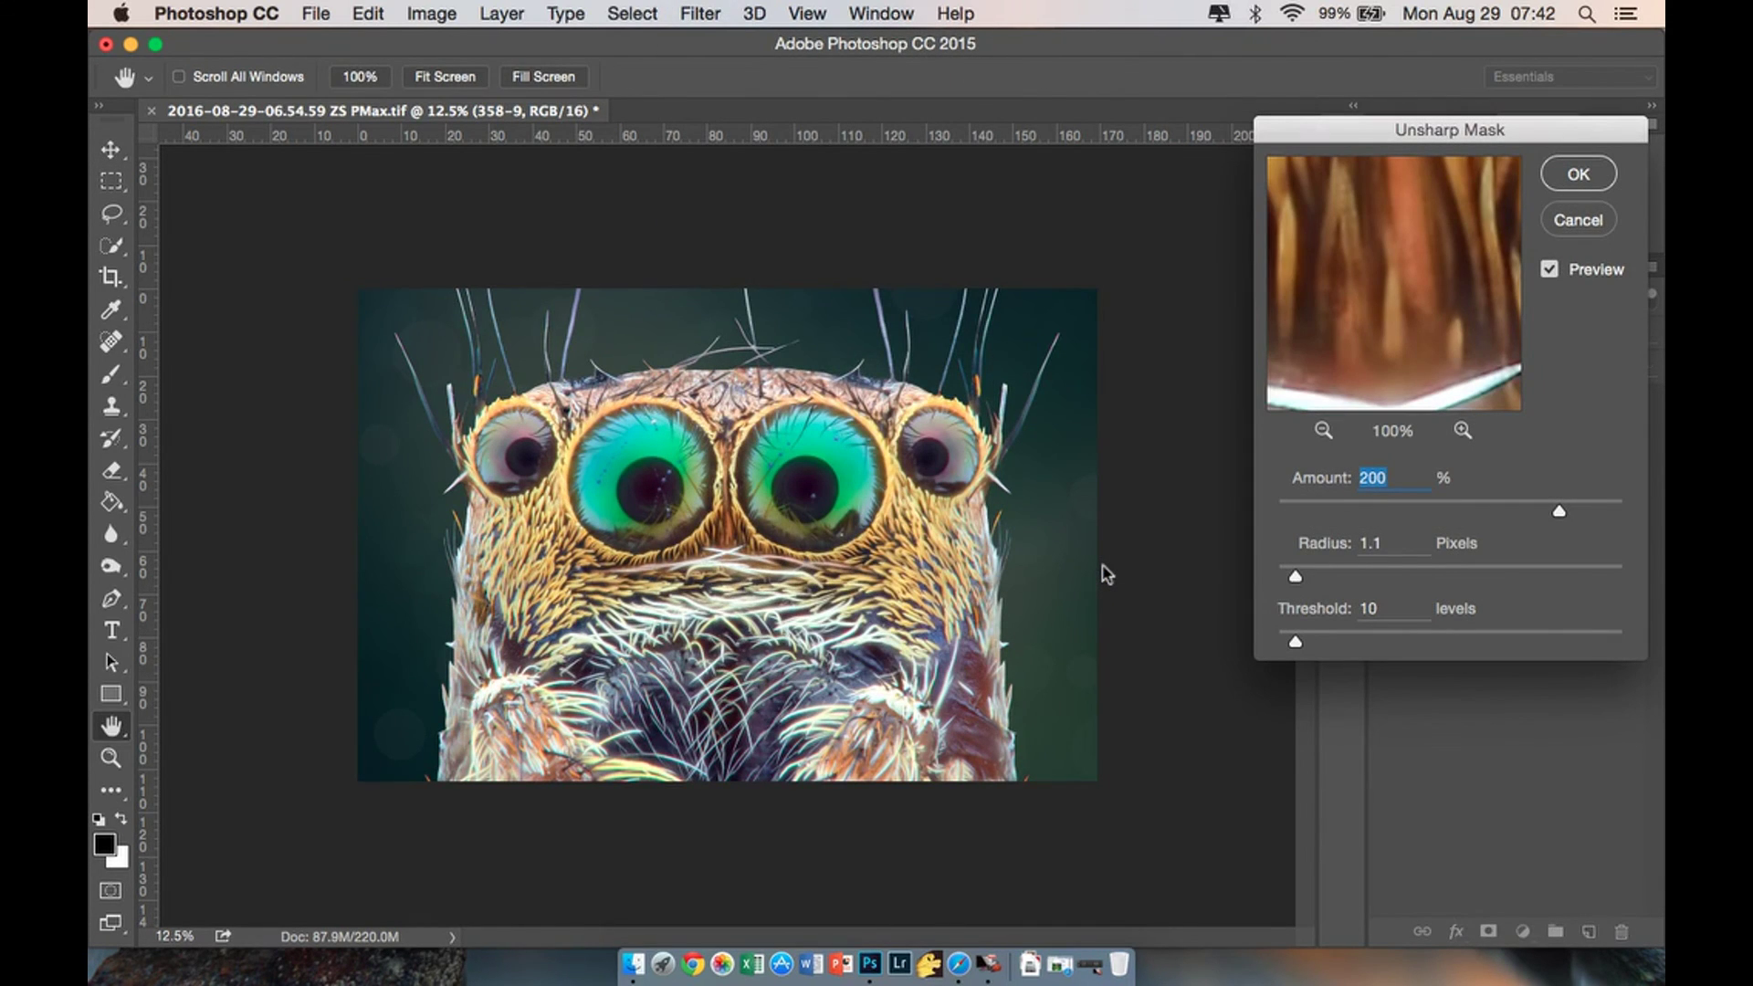
left_click(1103, 570, "super")
left_click(1103, 571, "super")
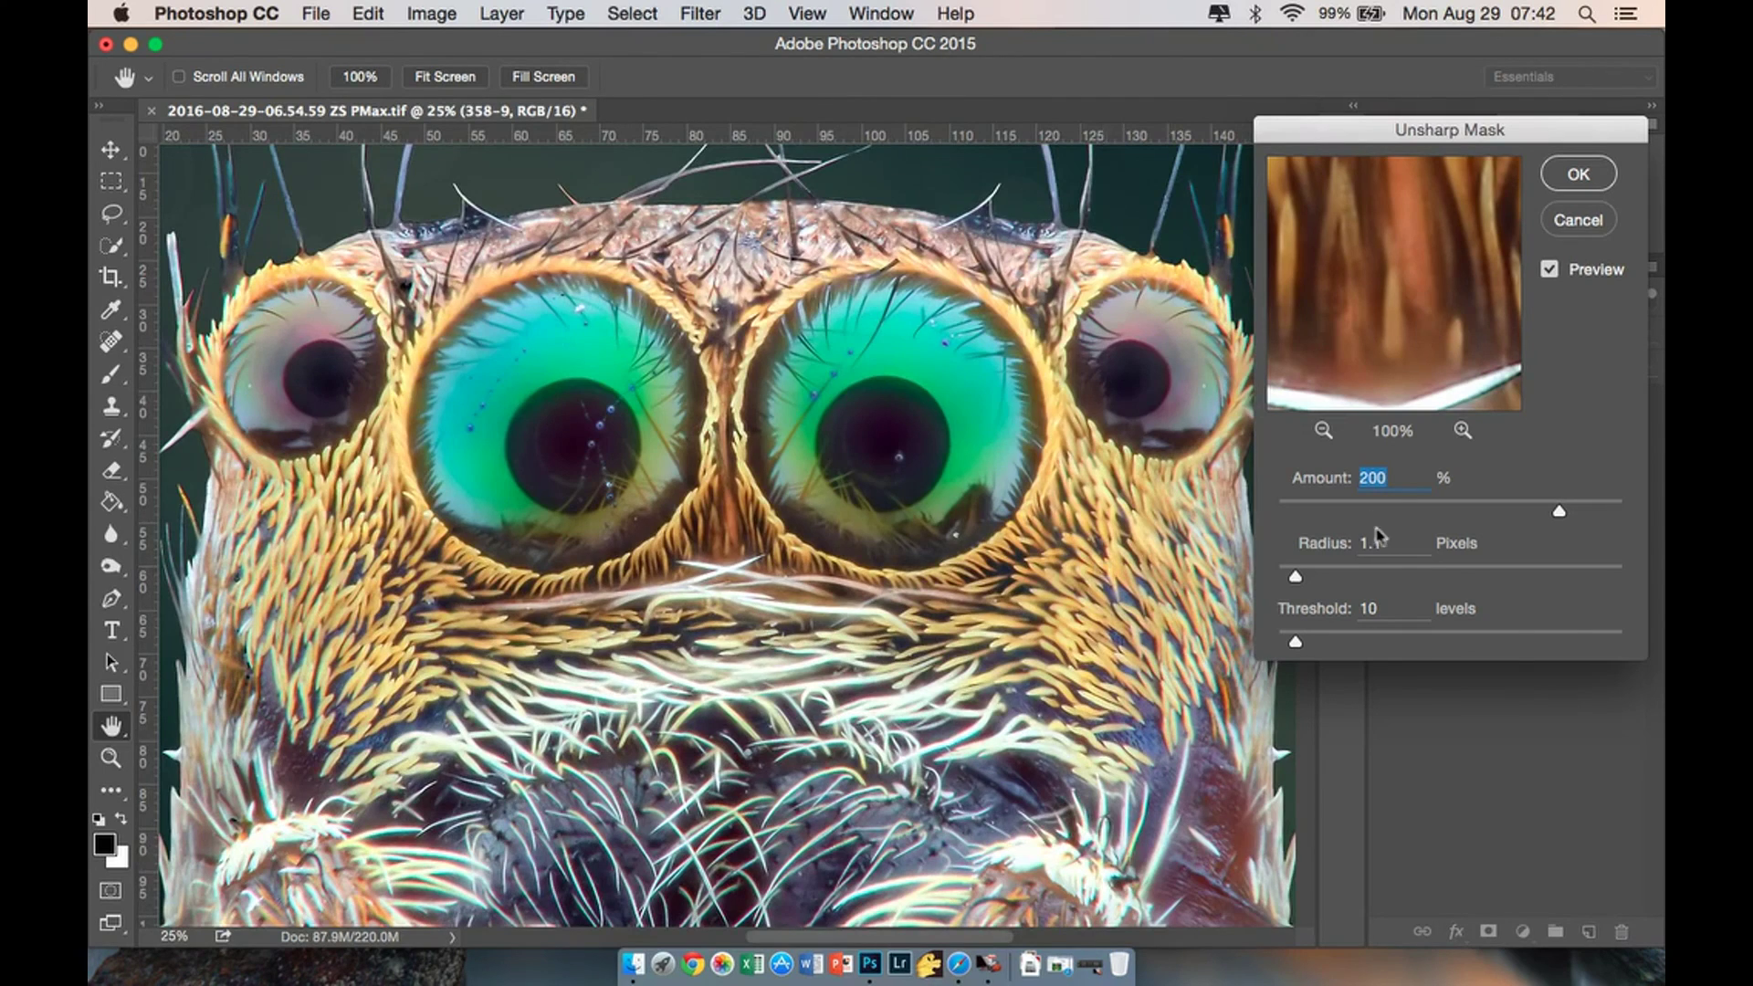
left_click(1393, 613)
left_click(1405, 616)
left_click_drag(1293, 573, 1335, 579)
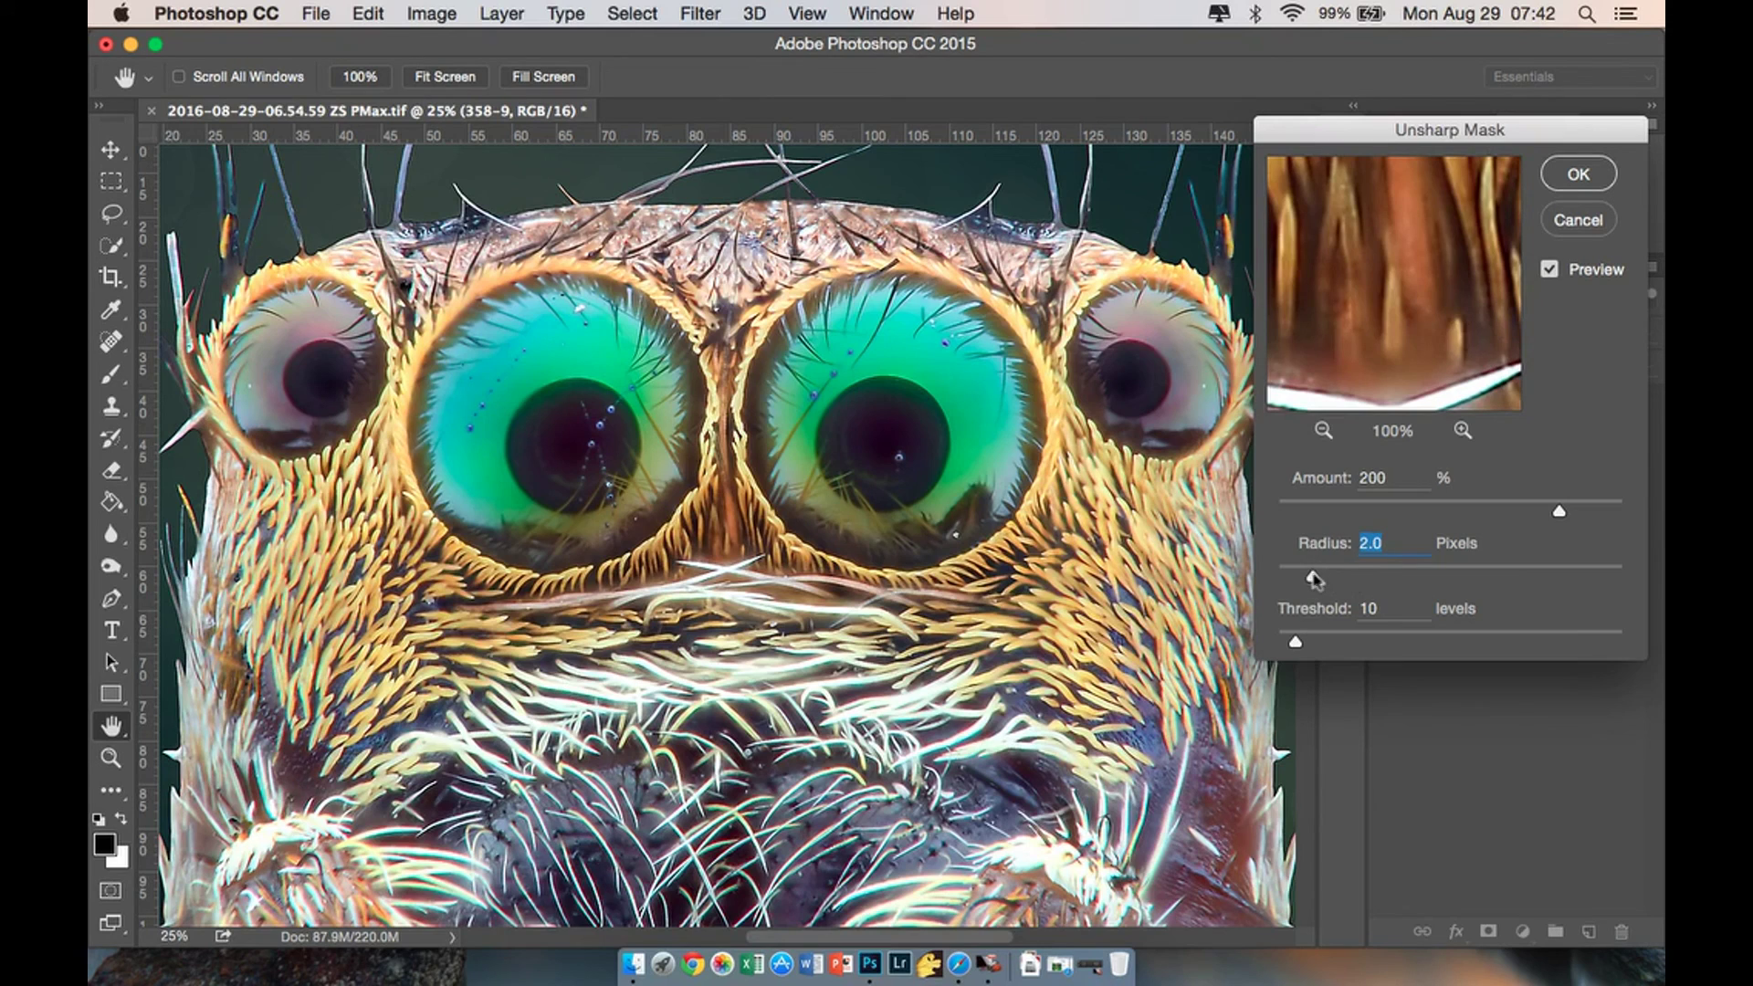
left_click(1549, 271)
left_click(1550, 271)
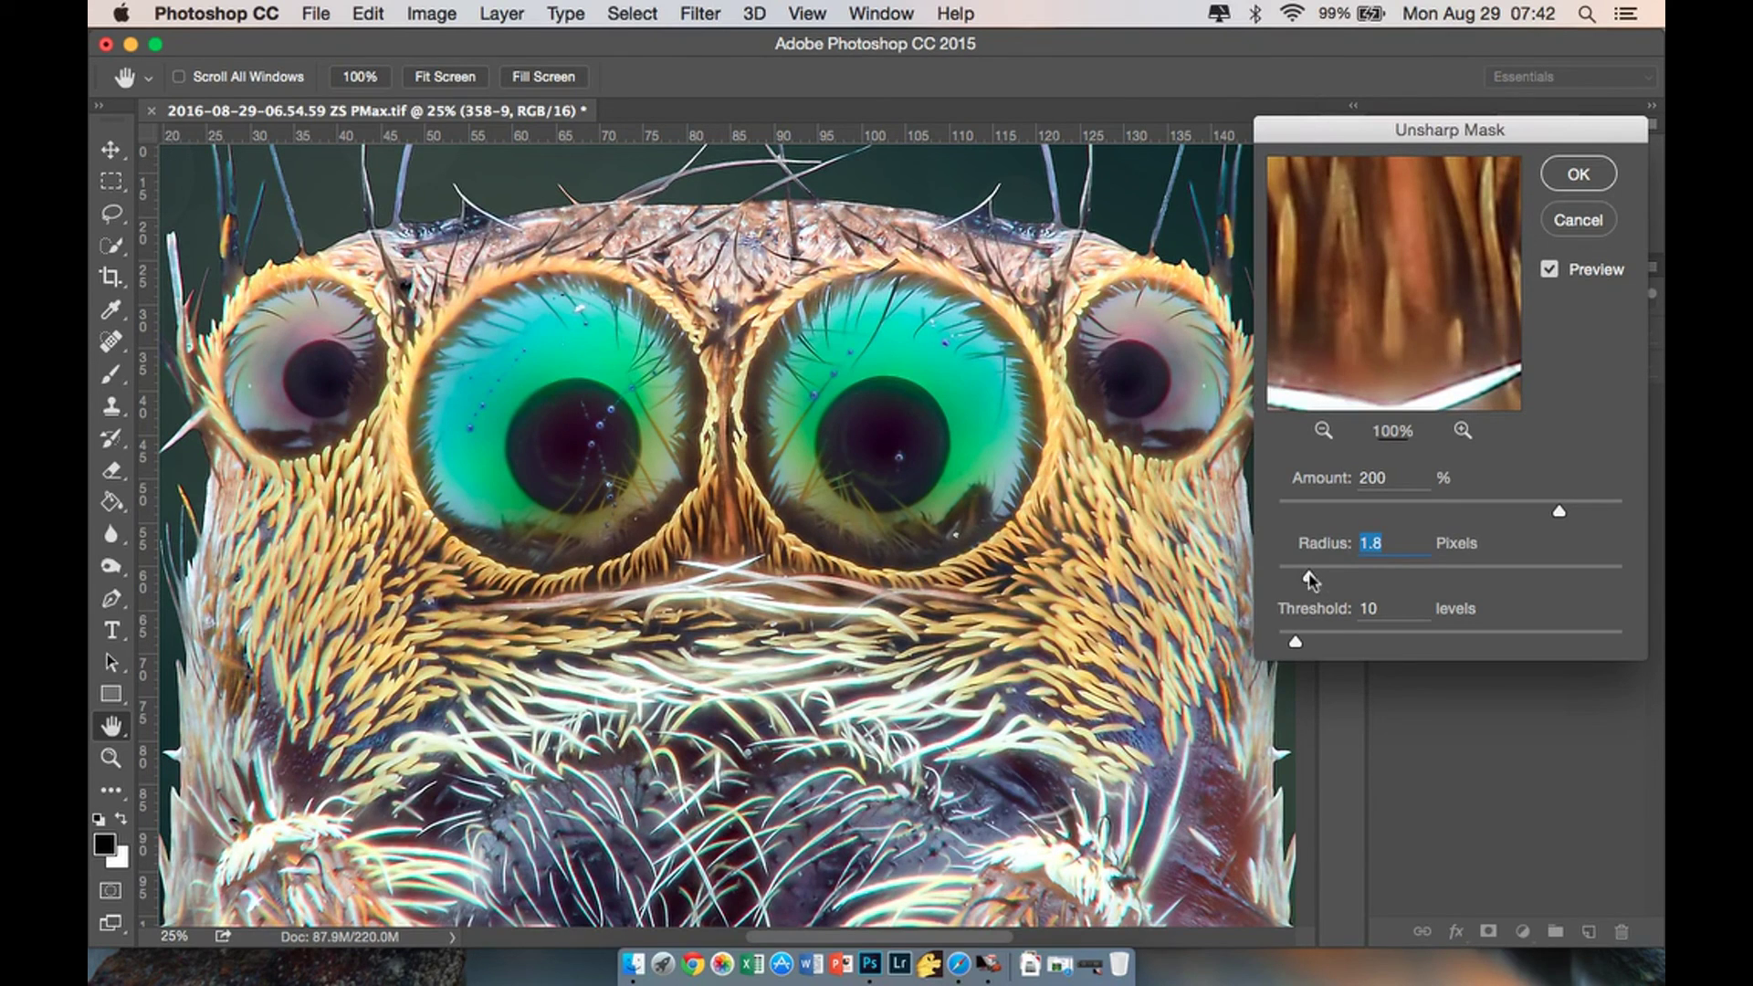
left_click(1579, 178)
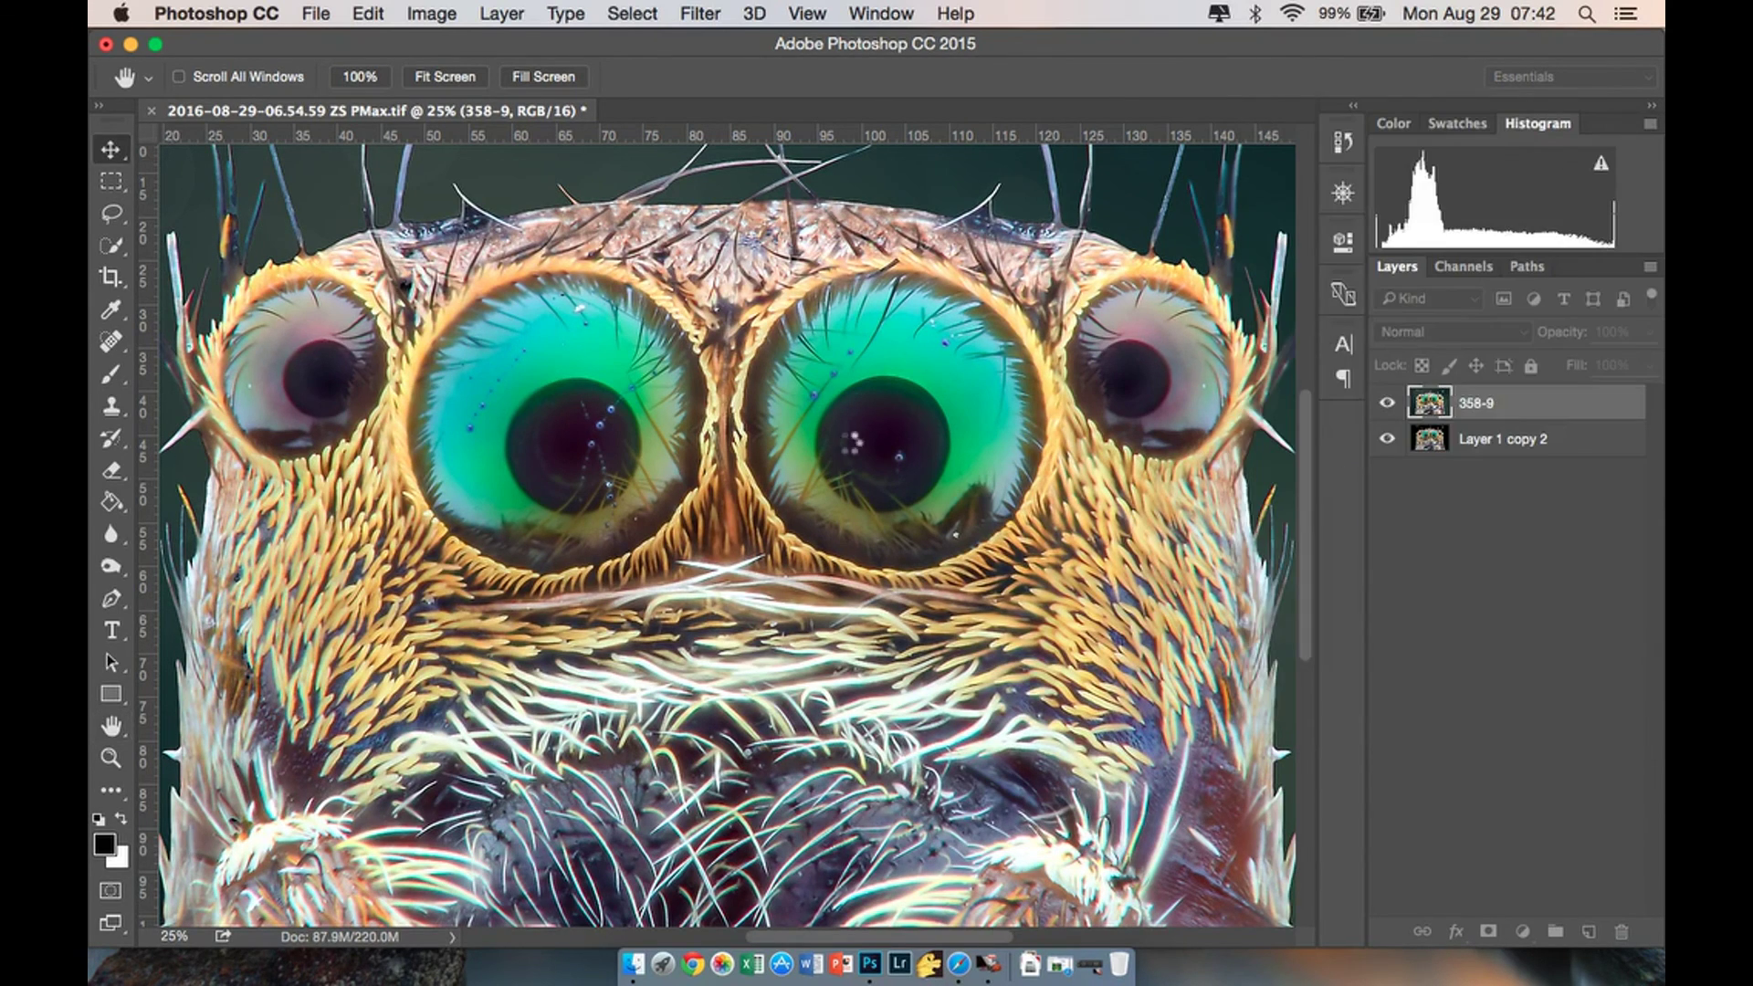
Merge the sharpened 358-9 layer down into Layer 1 copy 2.
key("super+minus")
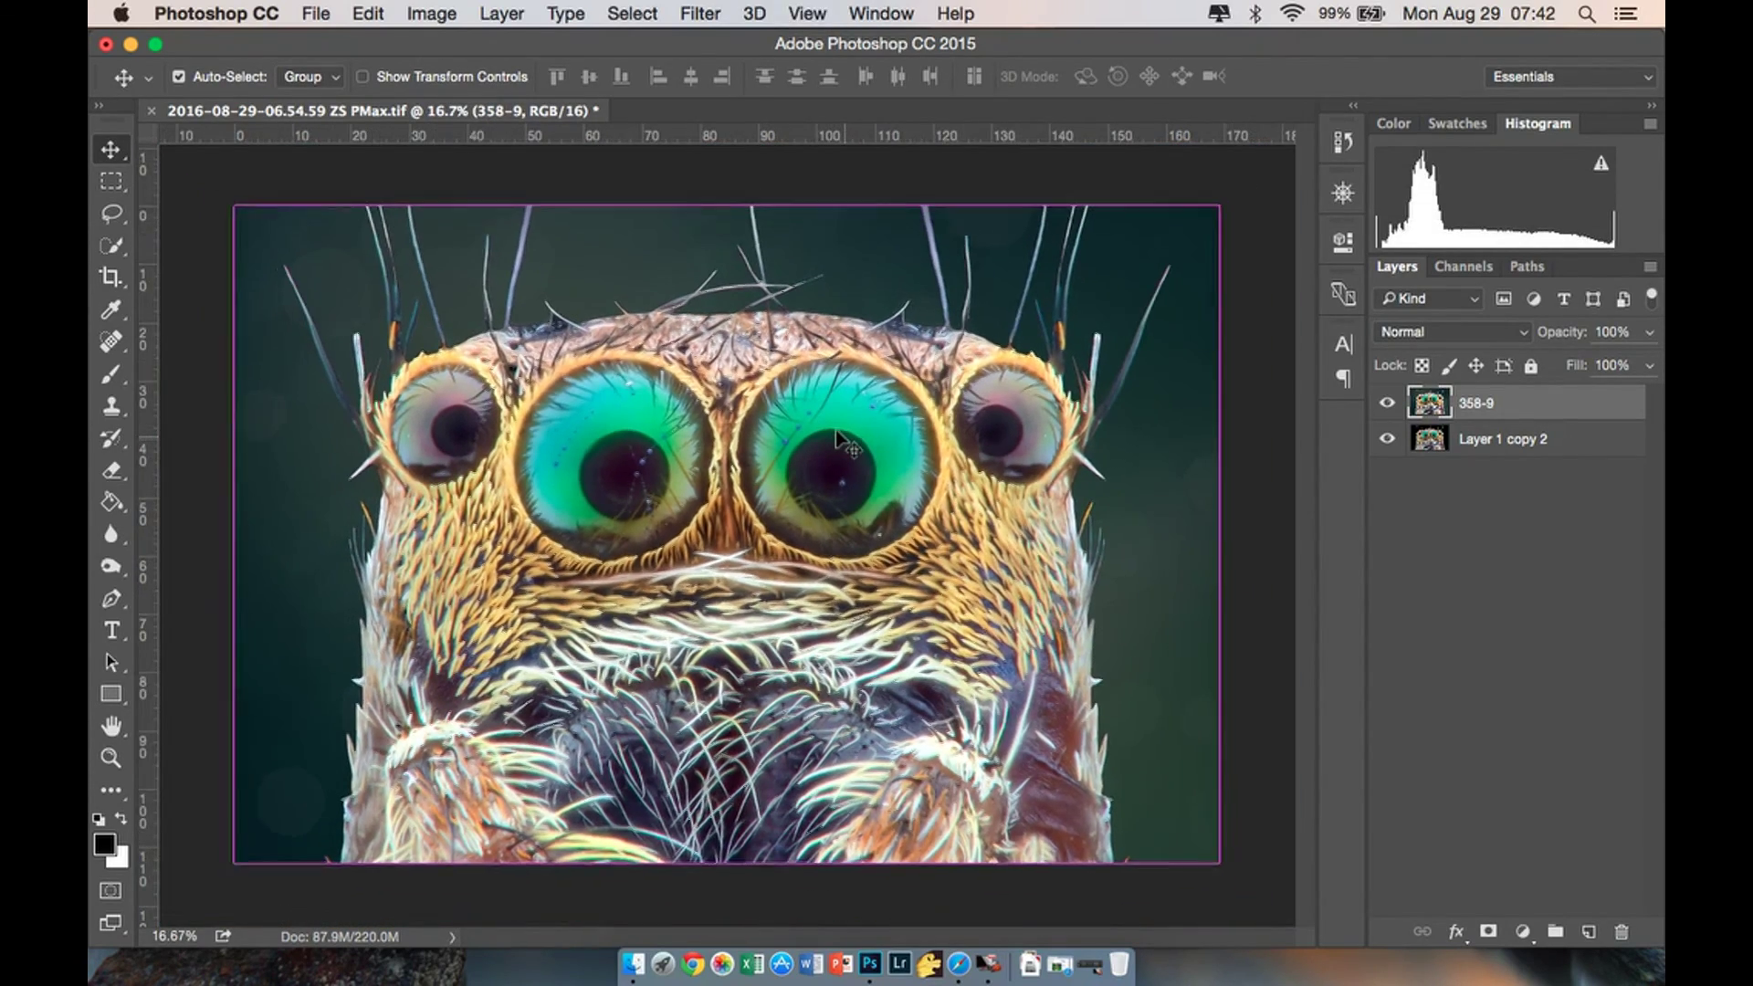
key("super+minus")
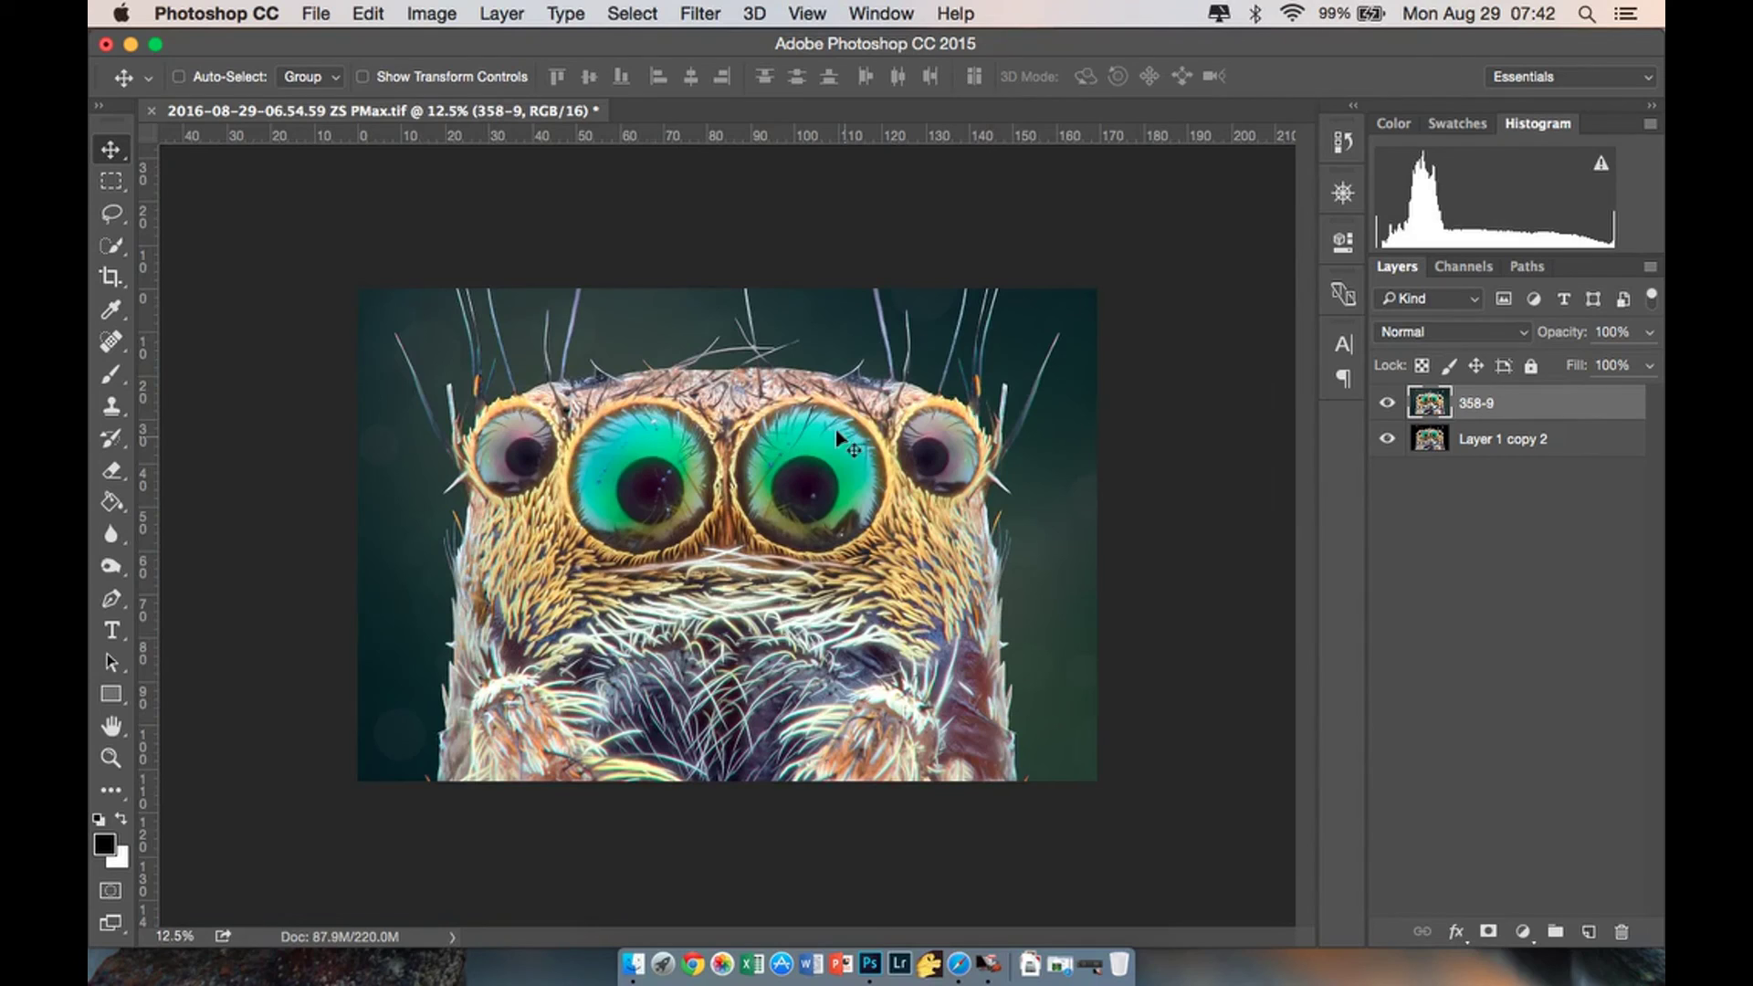
right_click(1507, 413)
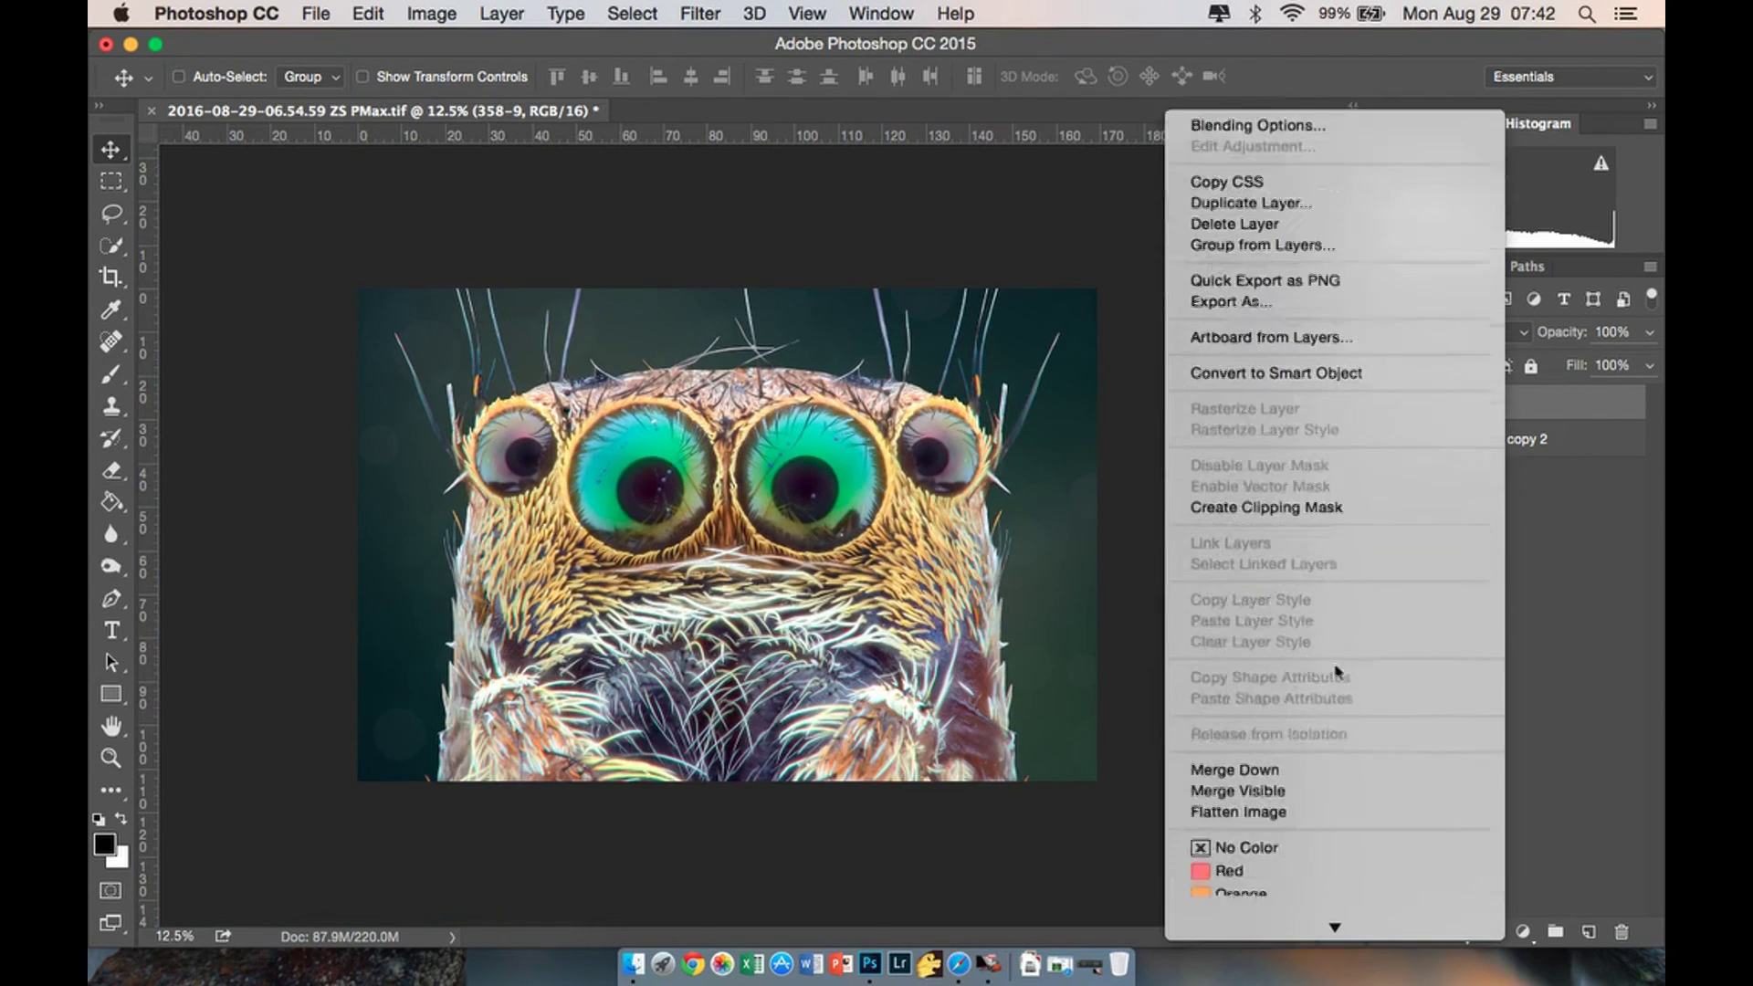
left_click(1321, 726)
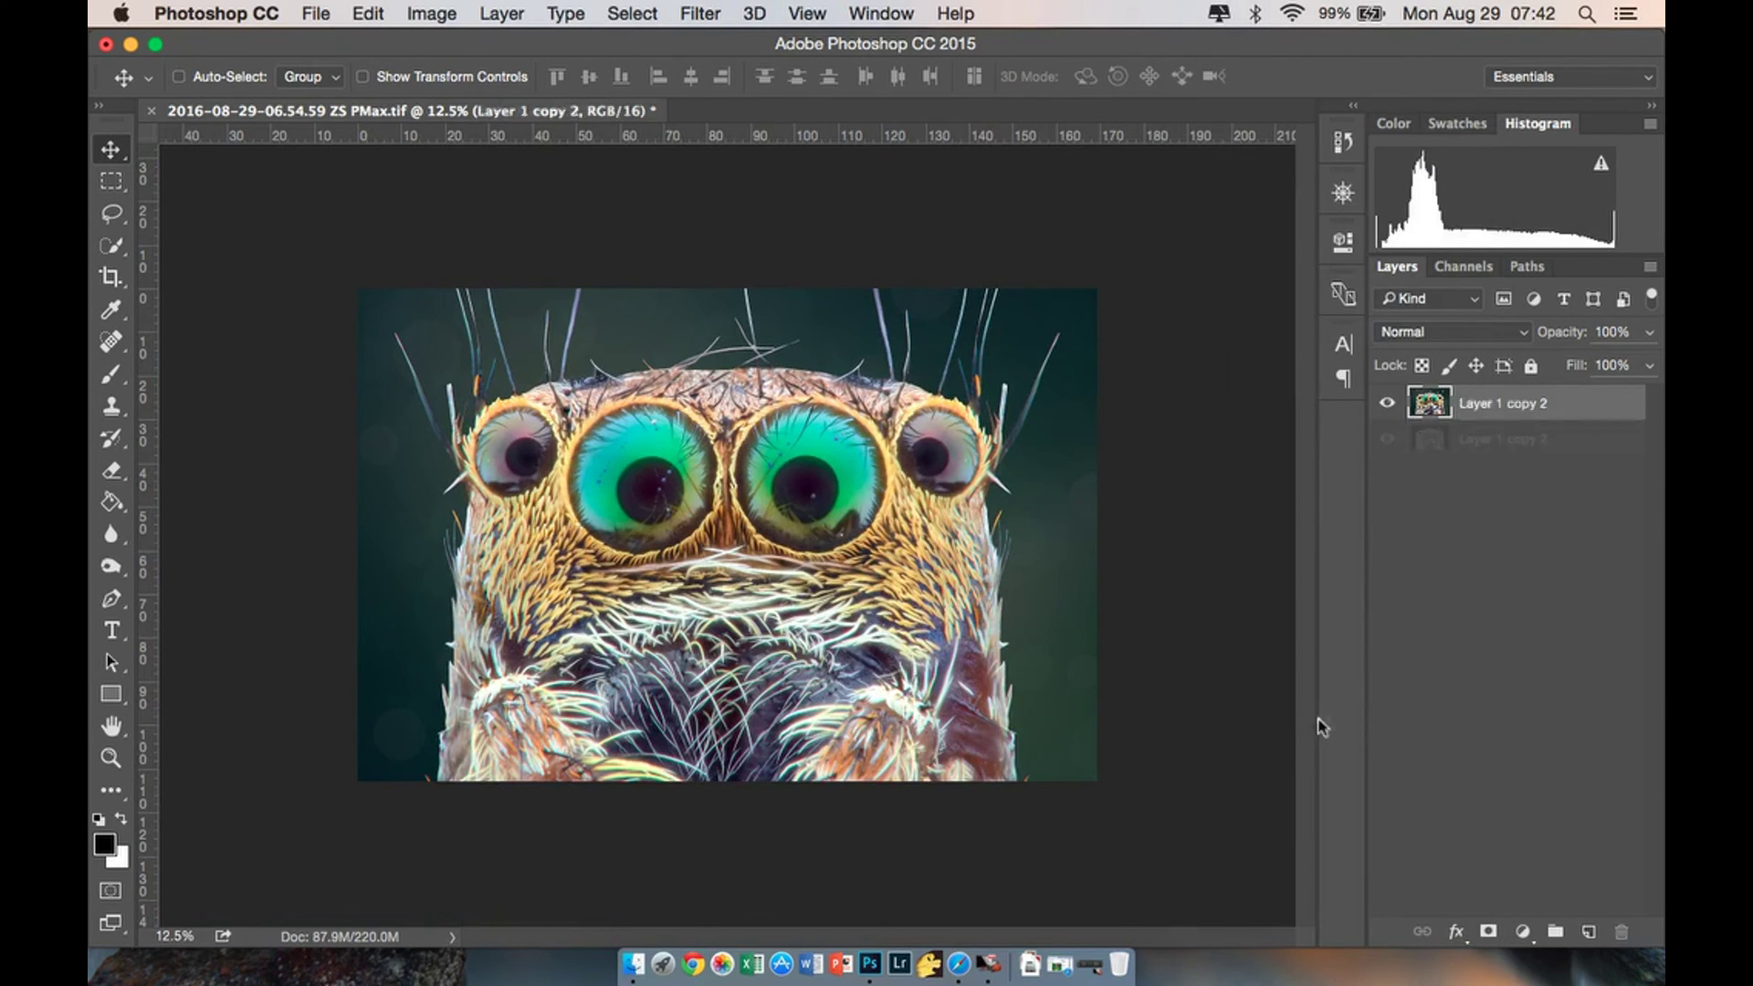
Save a JPEG copy of the image to the Desktop at quality 12 with the Baseline ("Standard") format.
left_click(330, 13)
left_click(372, 265)
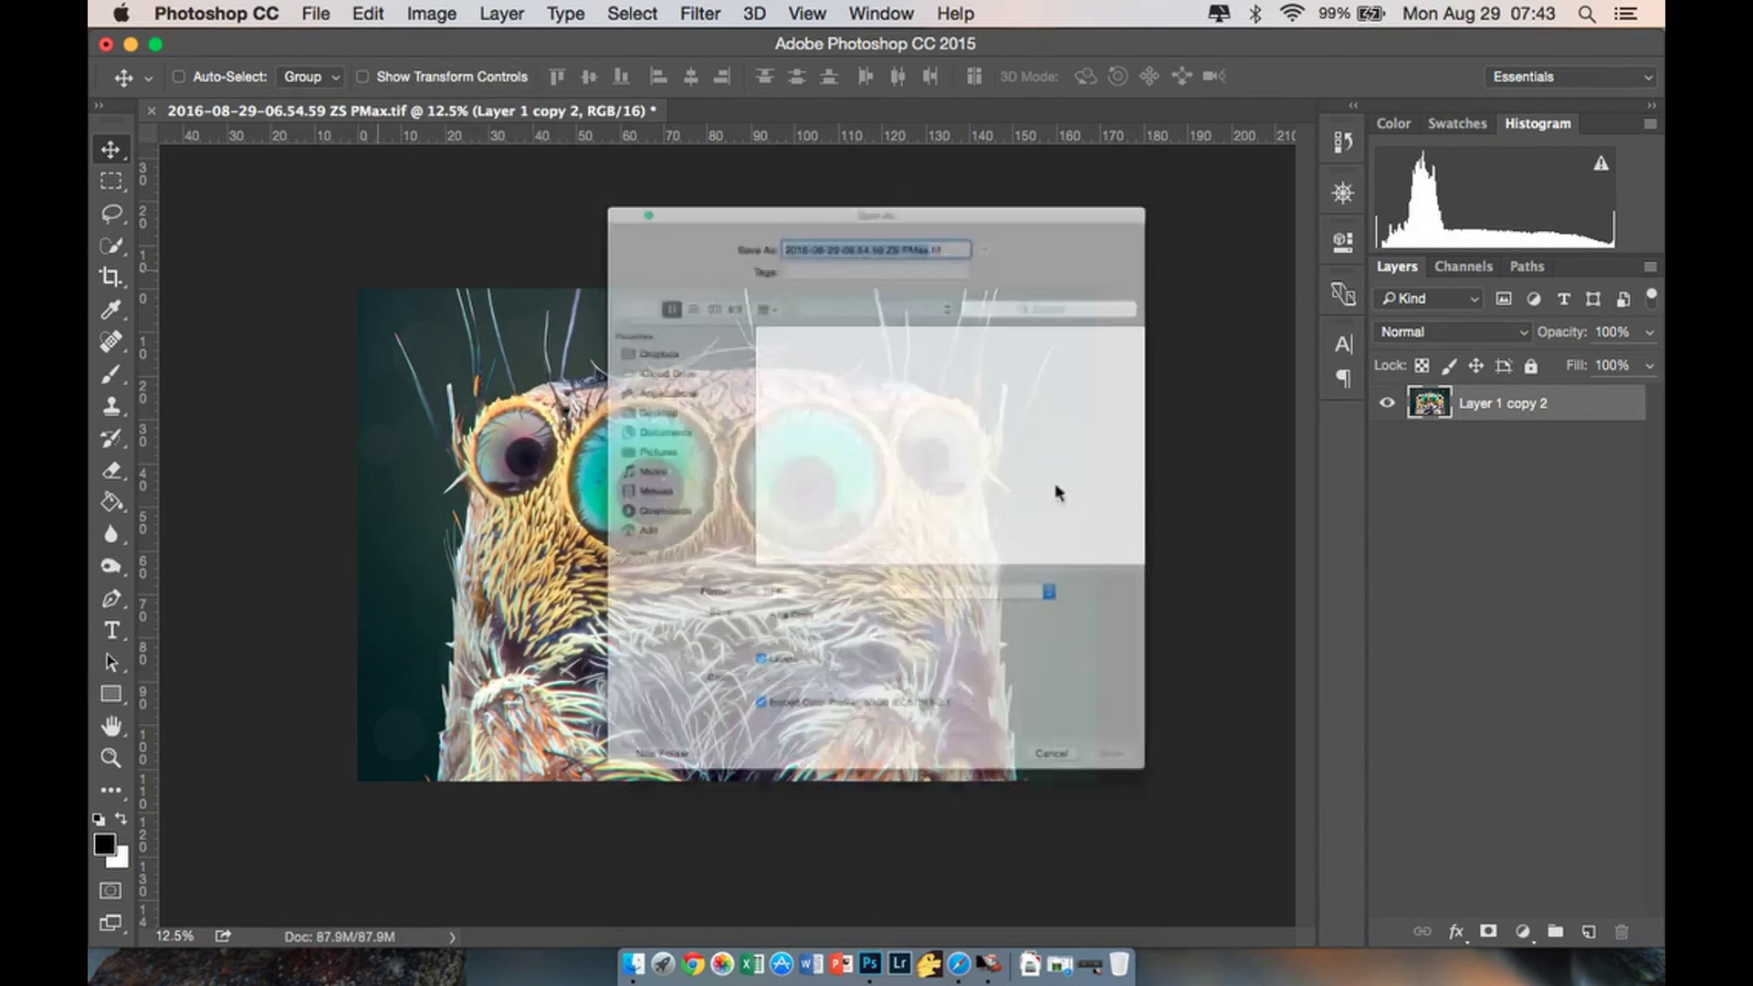
left_click(1014, 656)
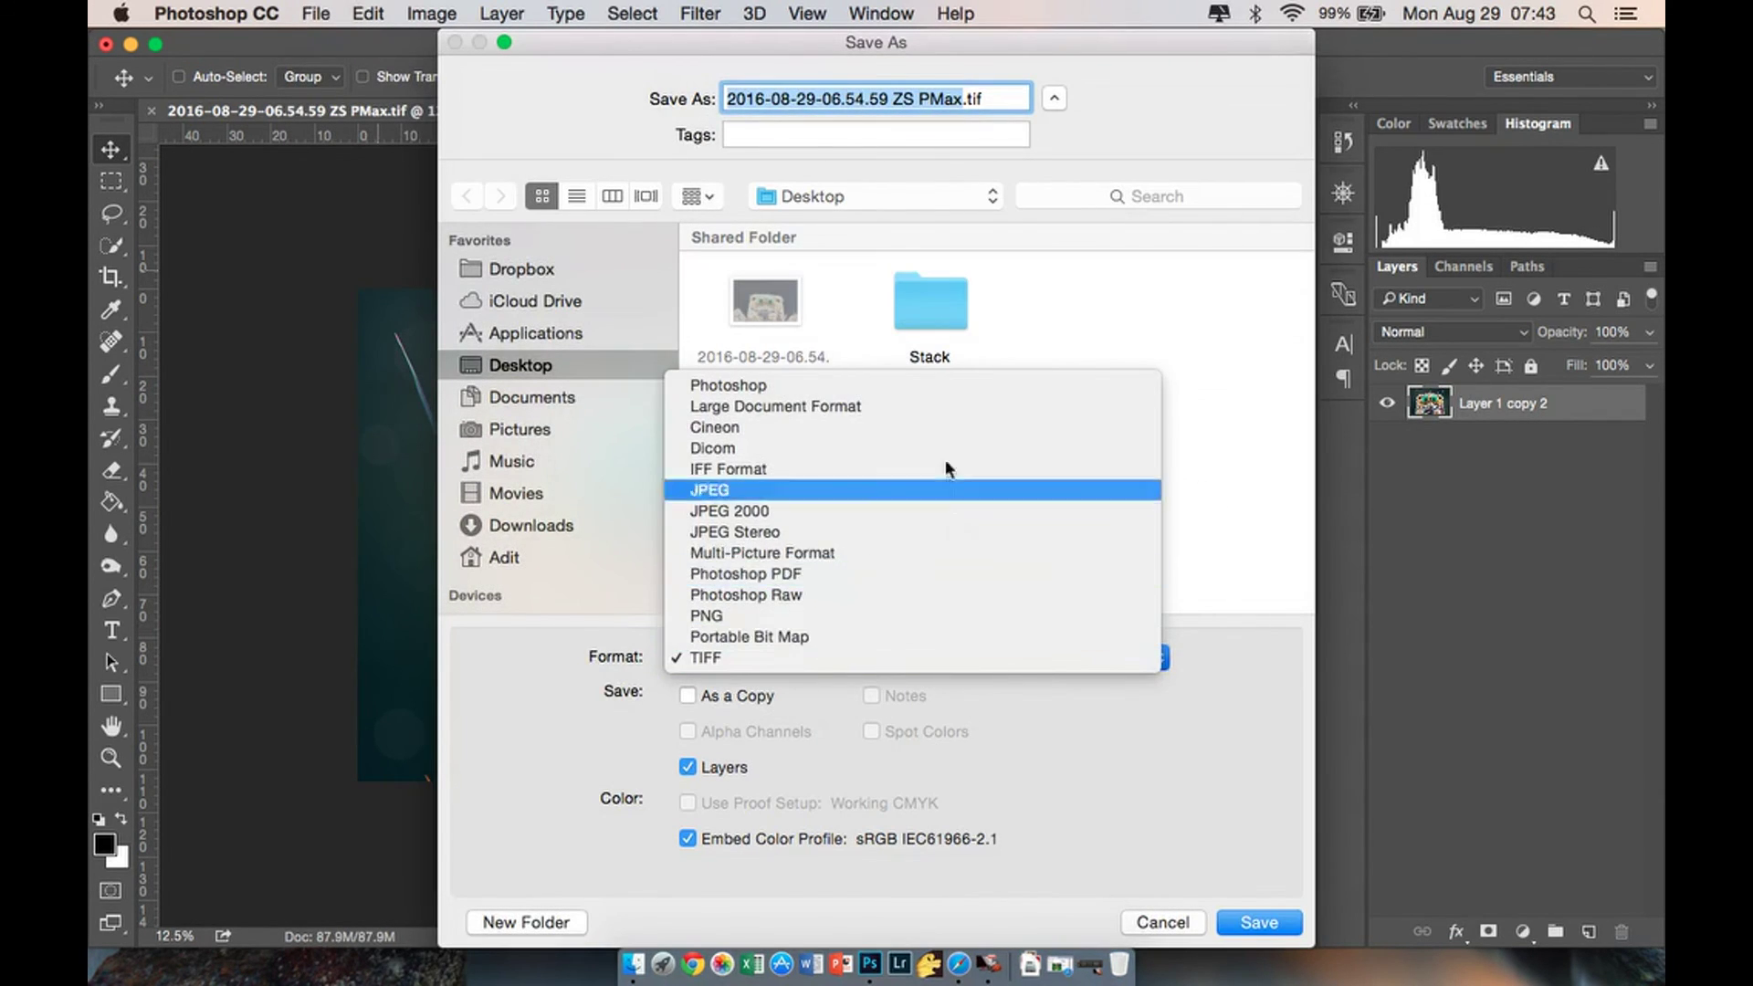
left_click(931, 490)
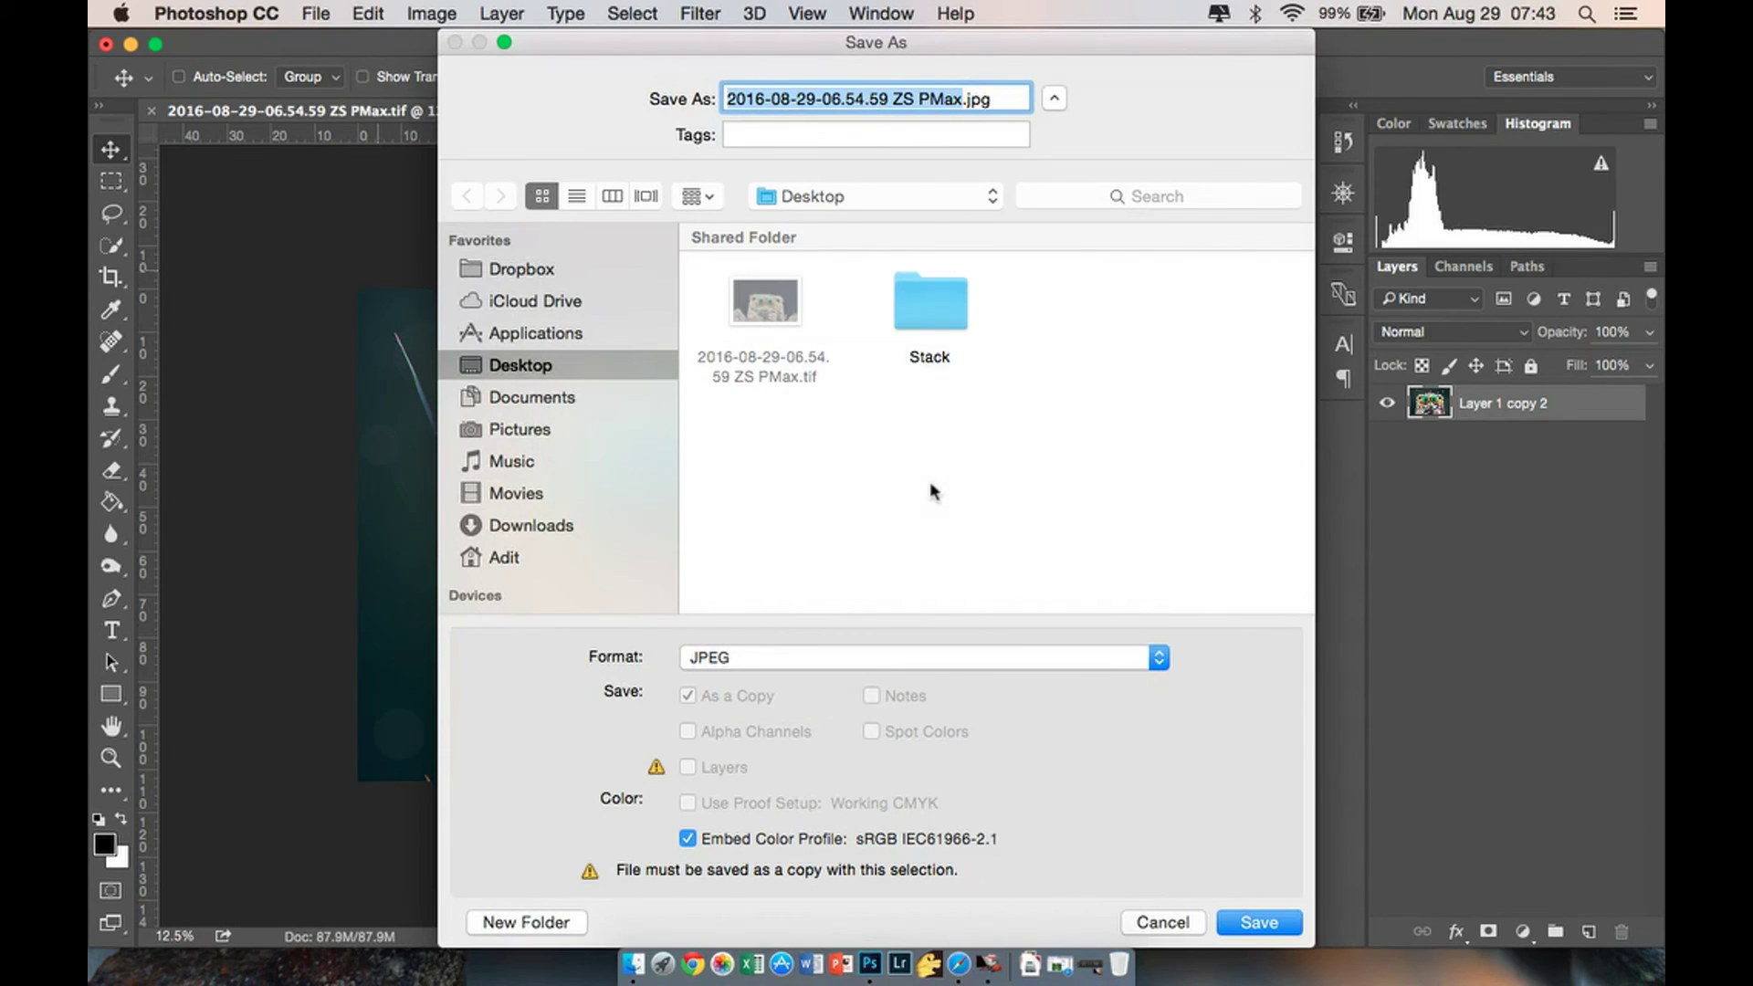
left_click(1258, 922)
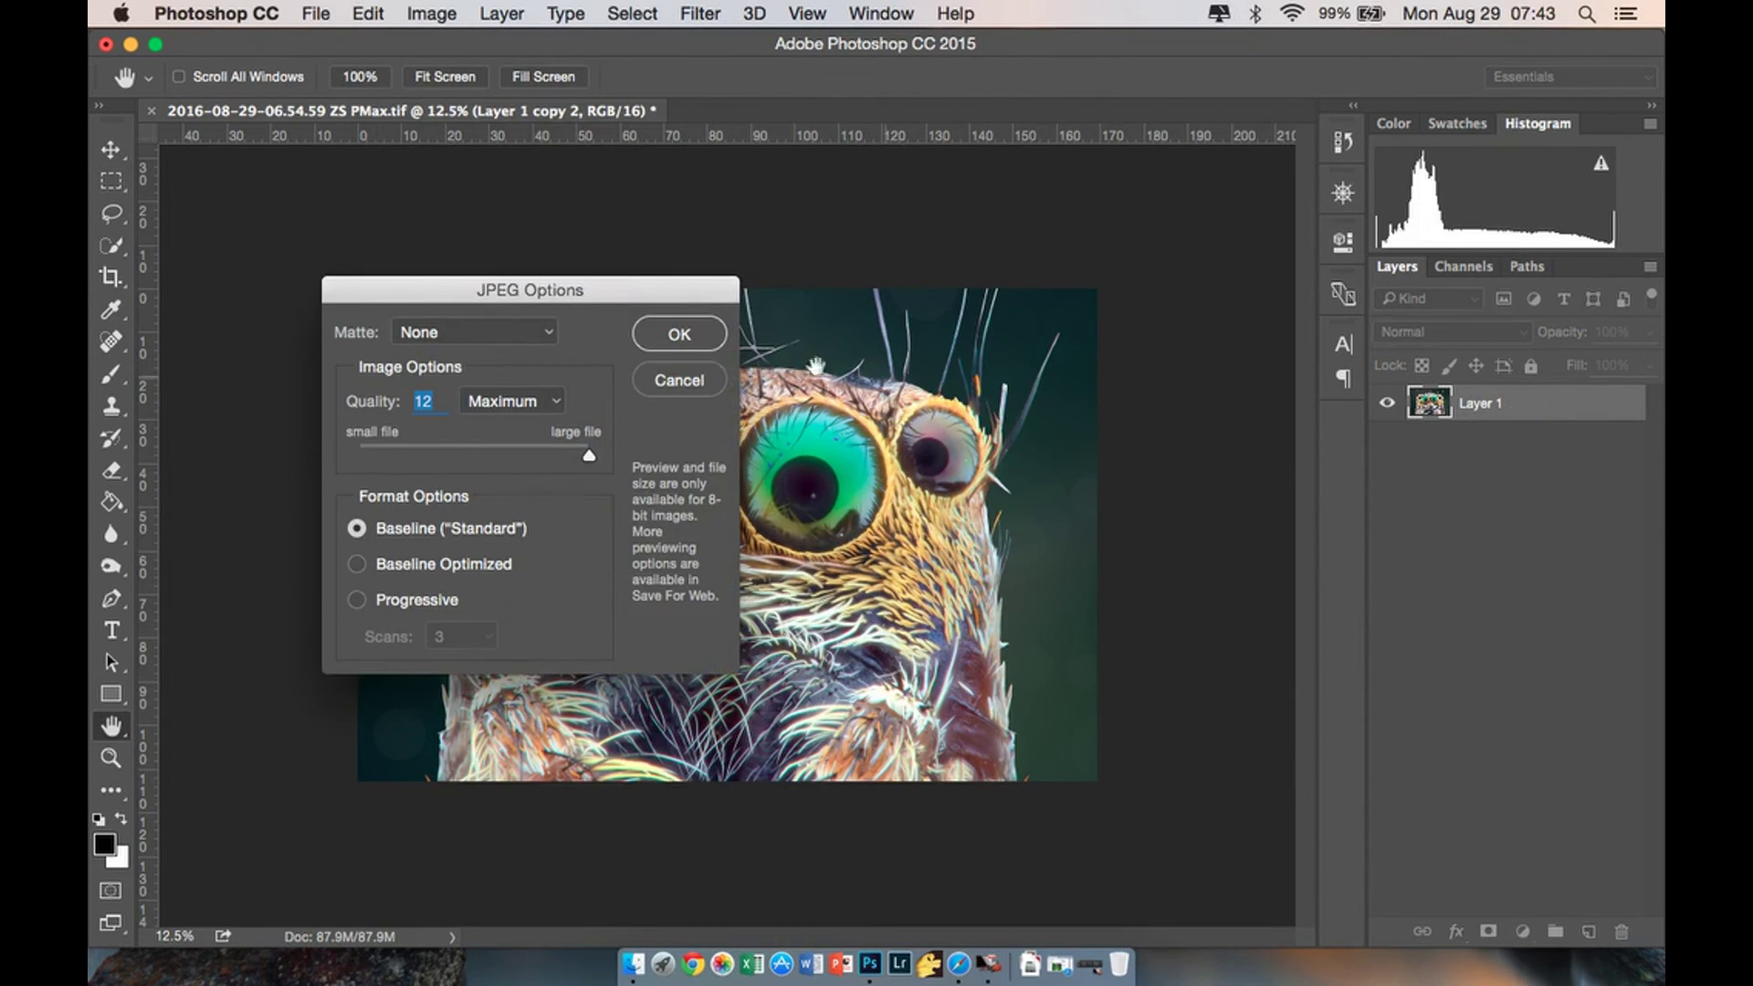
left_click(680, 335)
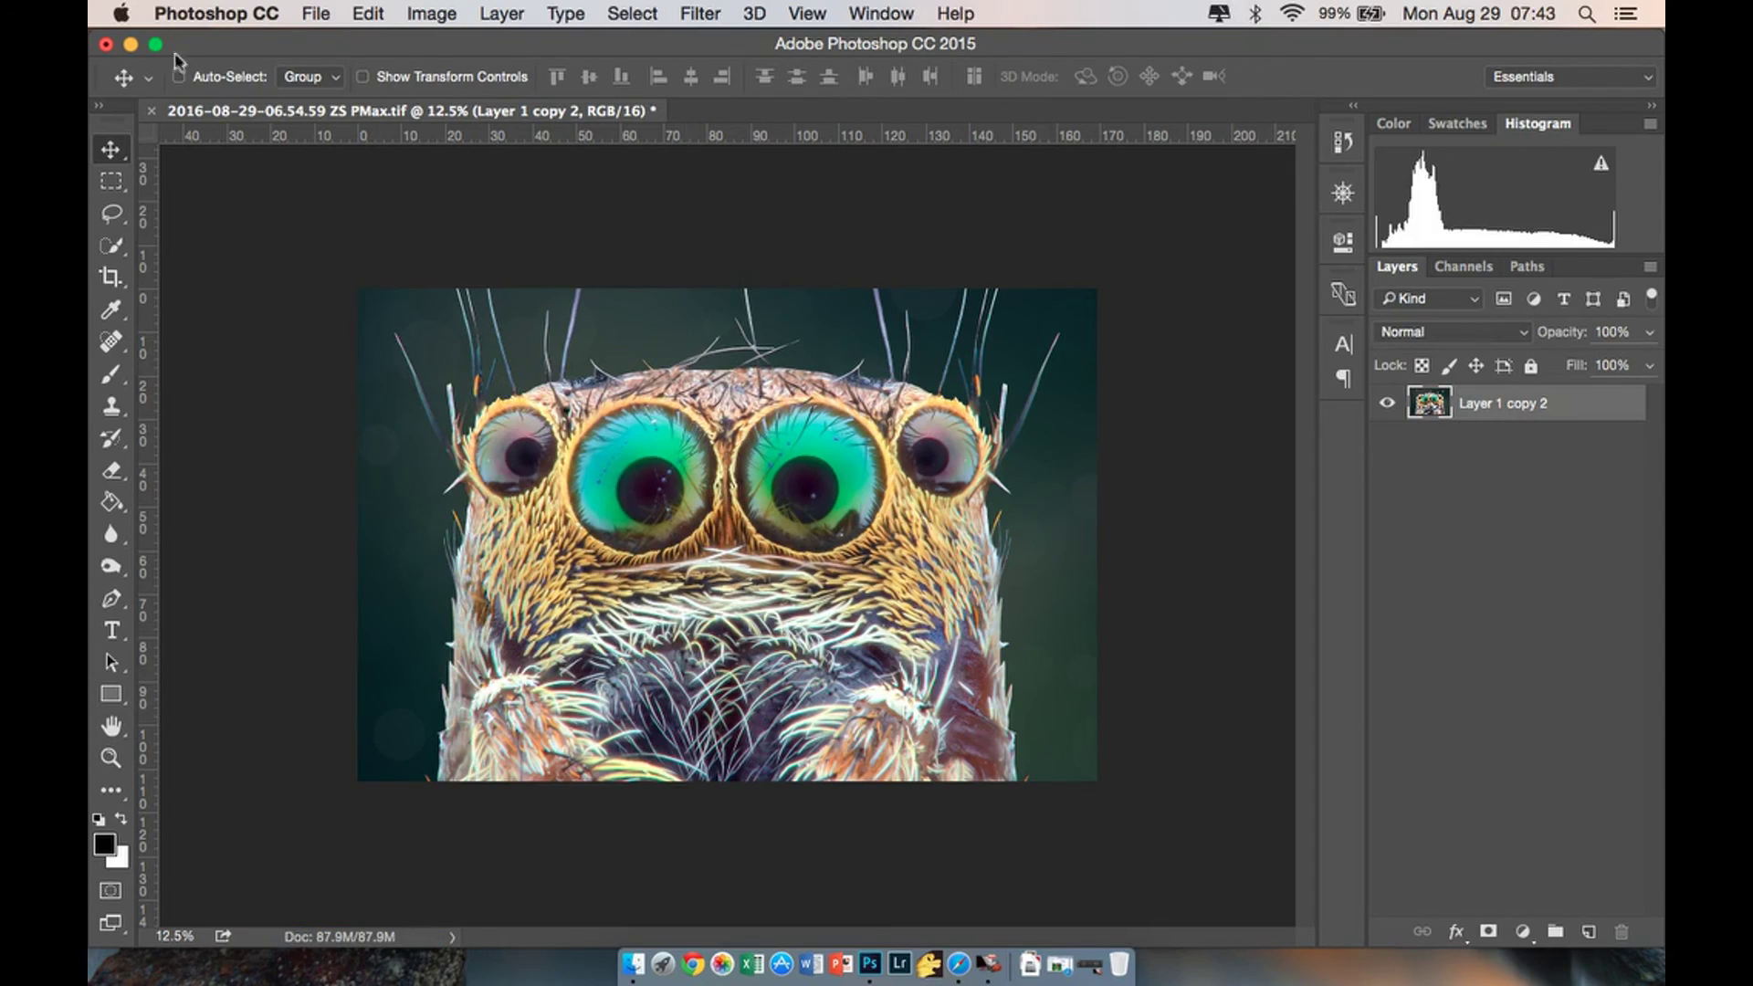
Minimize the Photoshop window and the Finder window of the Download folder to clear the desktop.
left_click(132, 47)
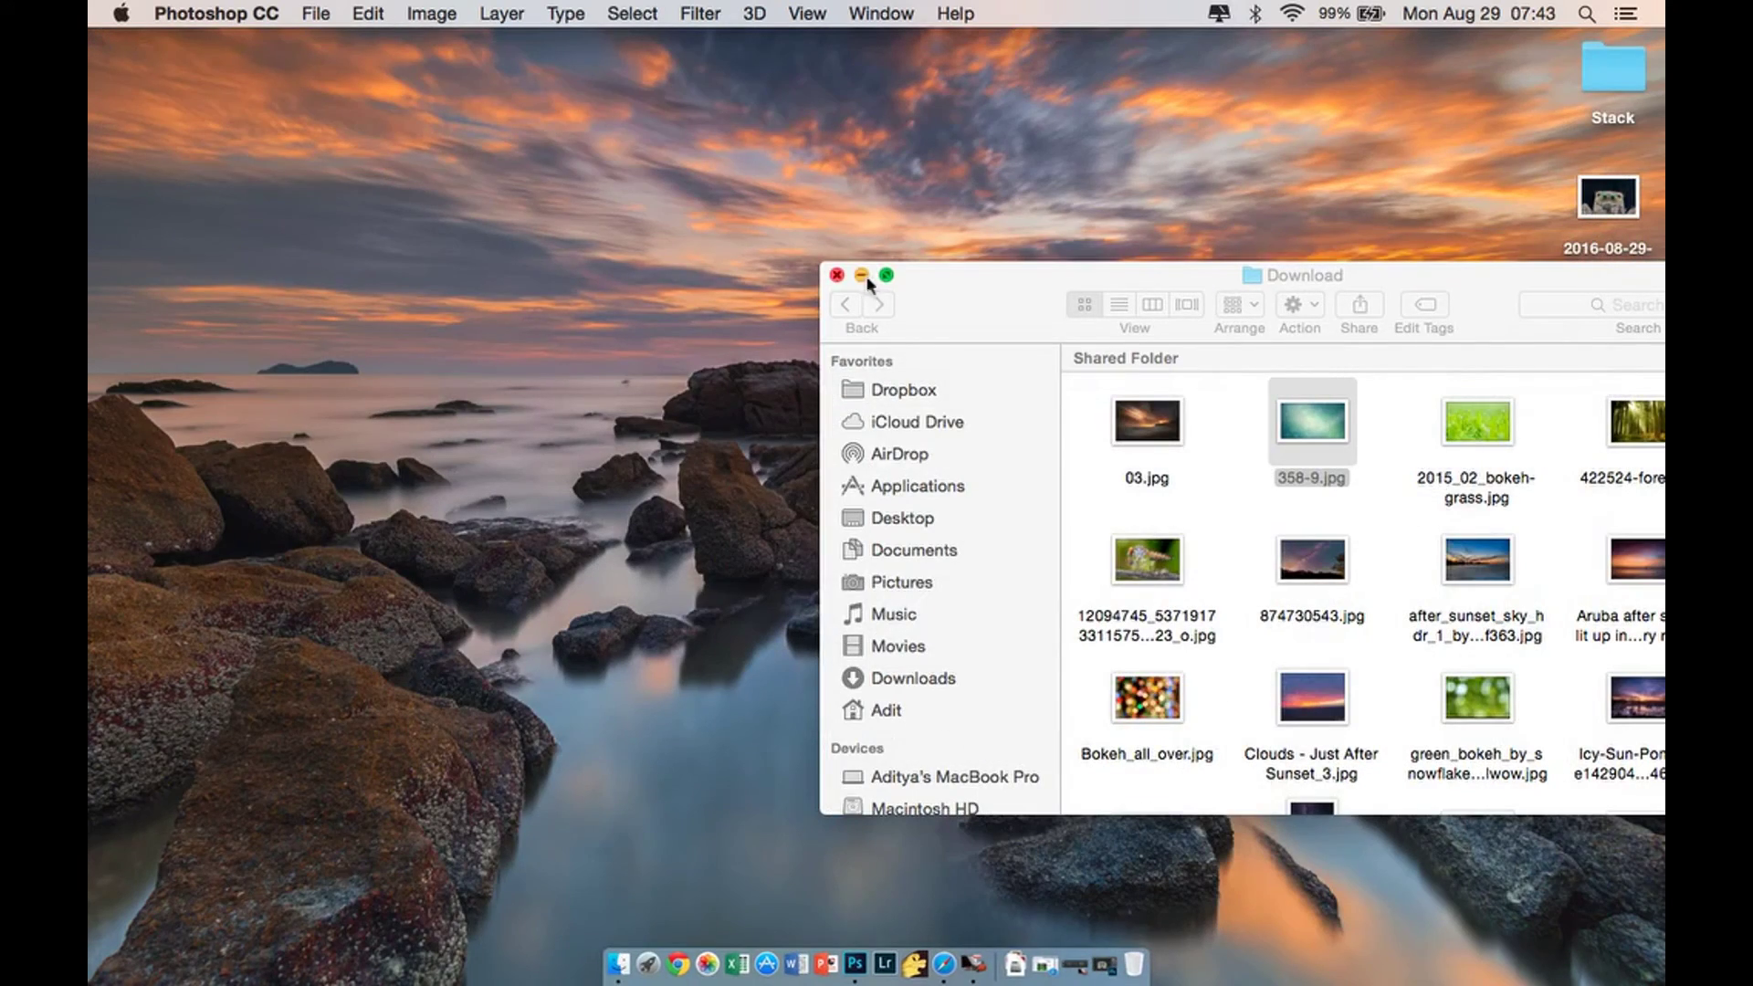
left_click(864, 276)
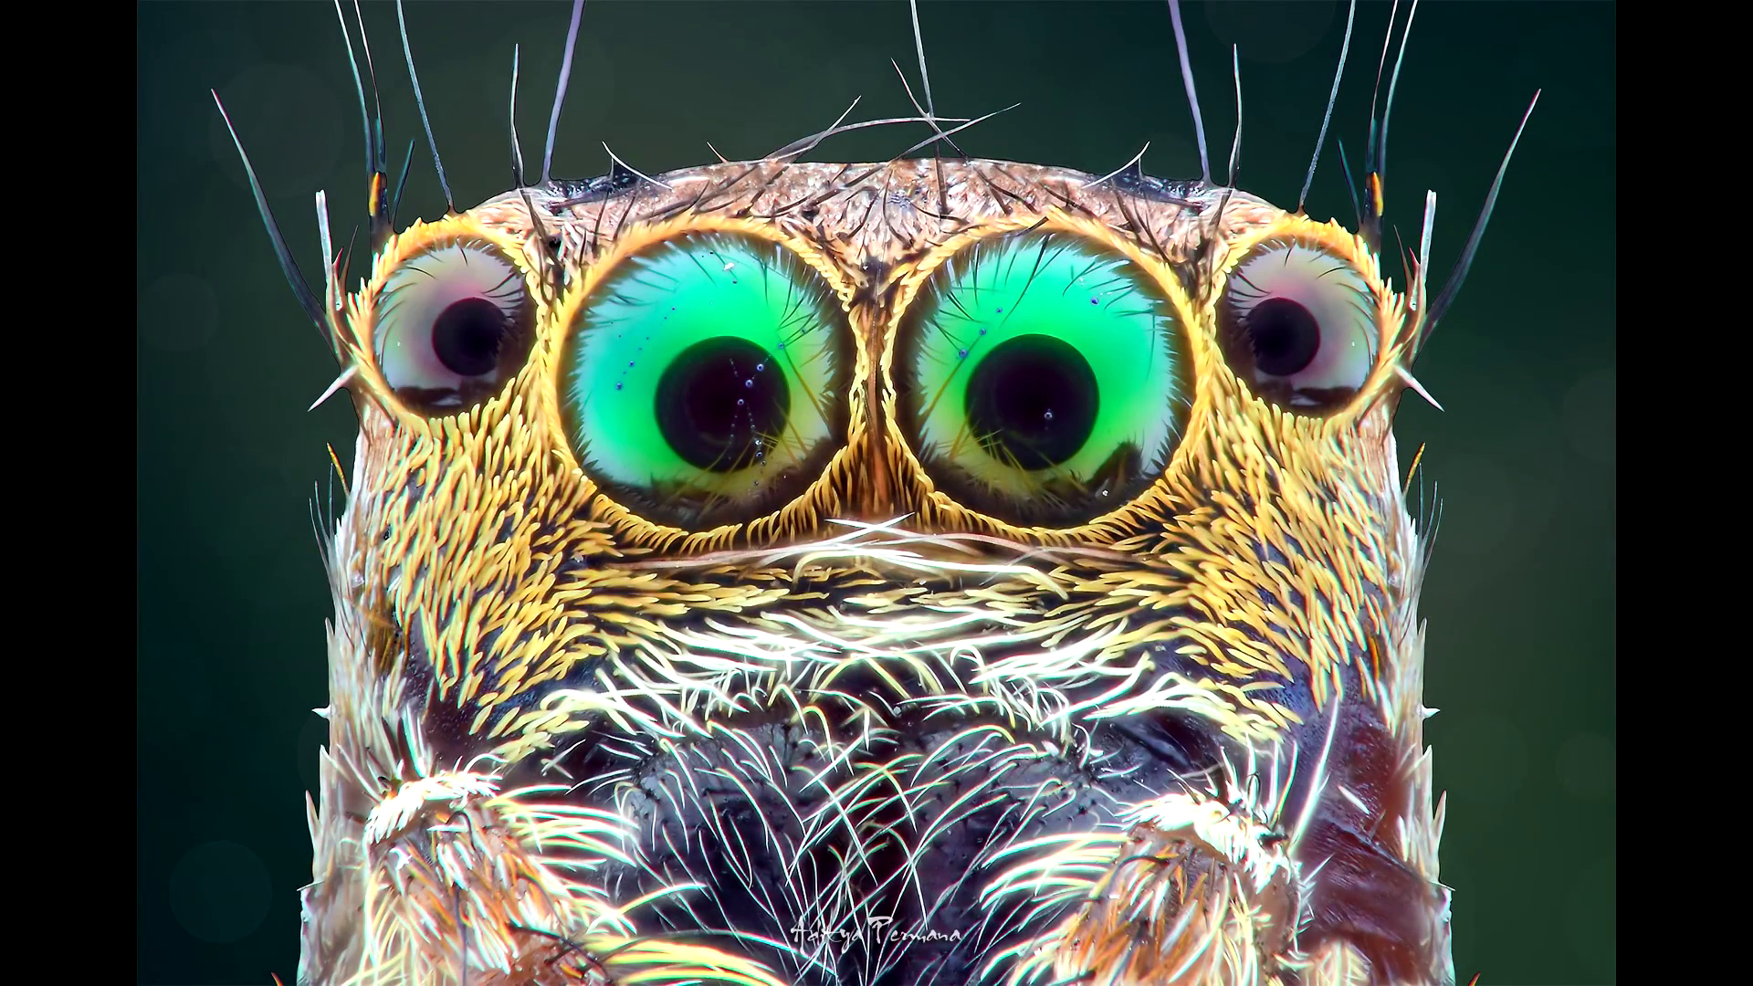